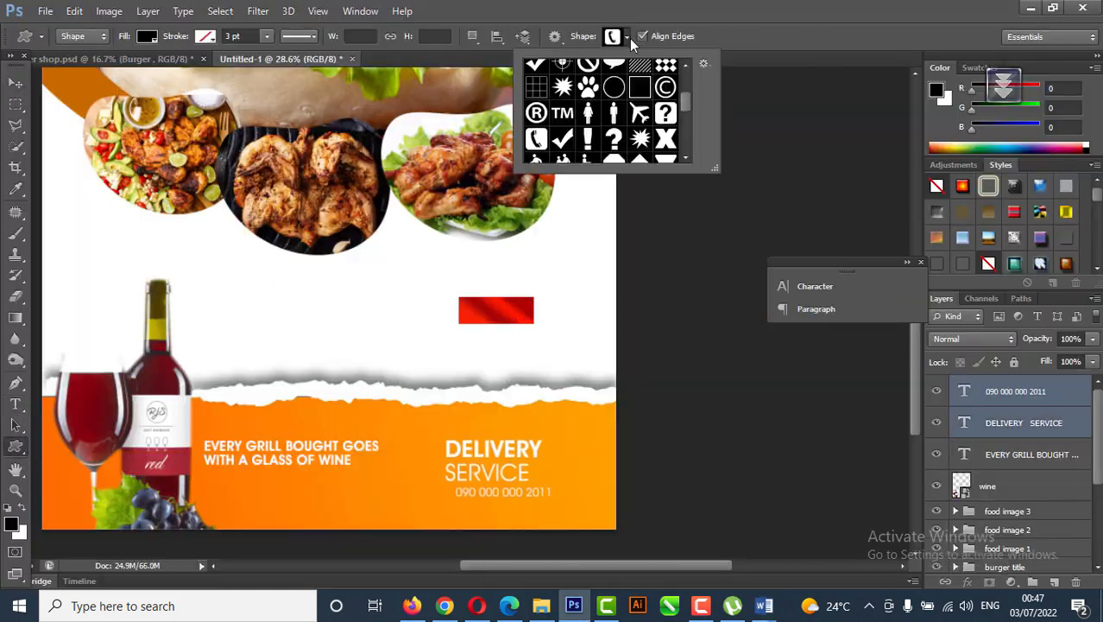
pyautogui.rightClick(1029, 404)
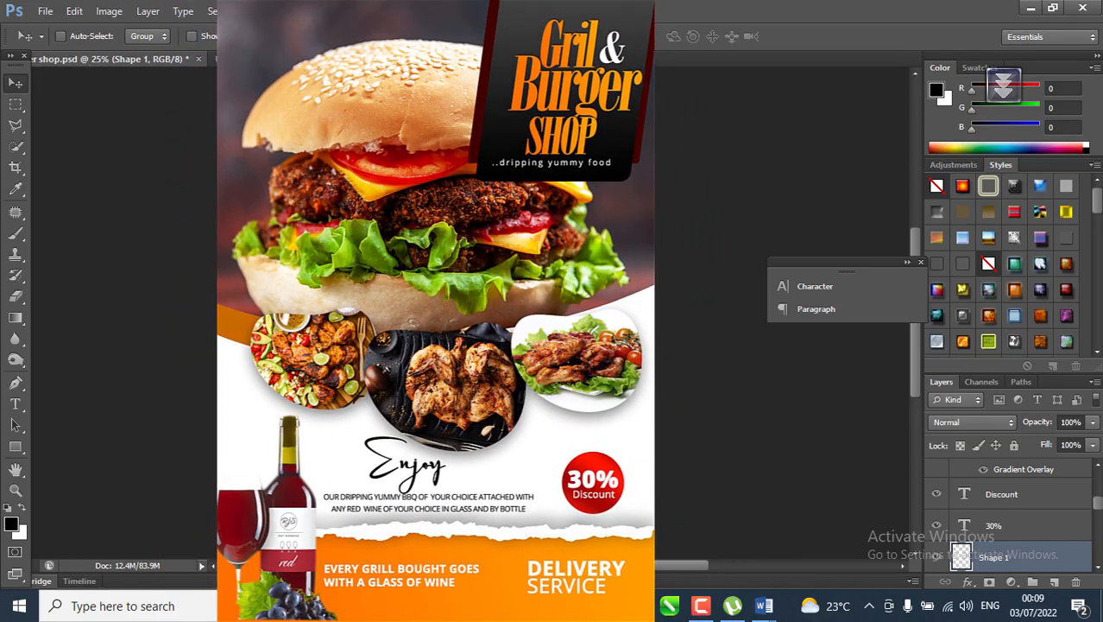
pyautogui.hotkey('ctrl', '-')
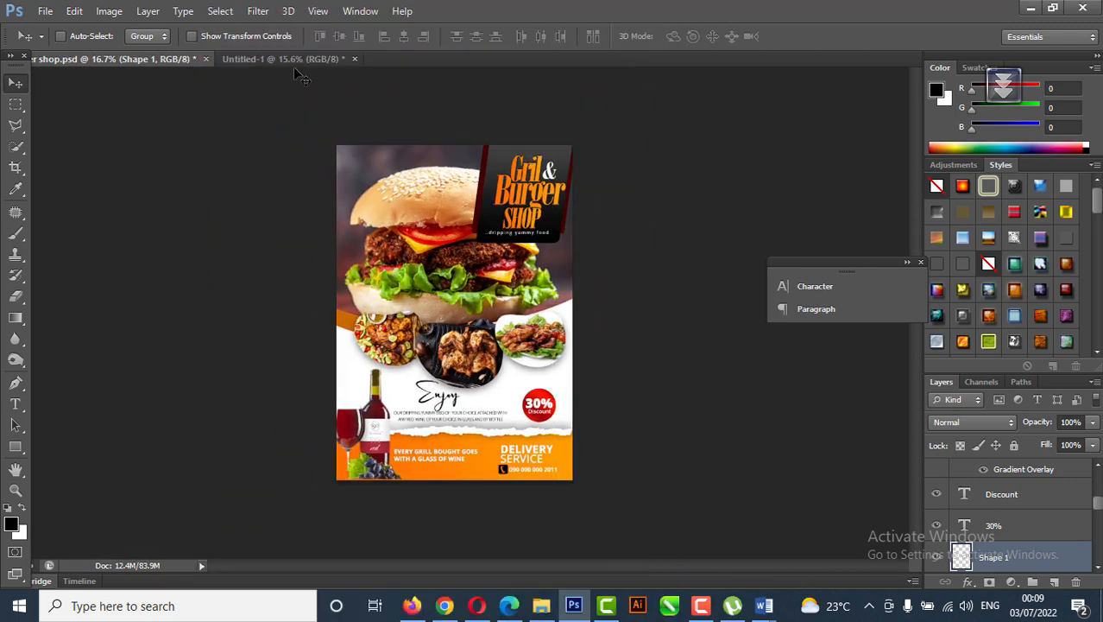
# Step: Place the buger image from the burger shop folder into the Untitled-1 document at the page's full width, aligned with its upper edge
pyautogui.click(293, 61)
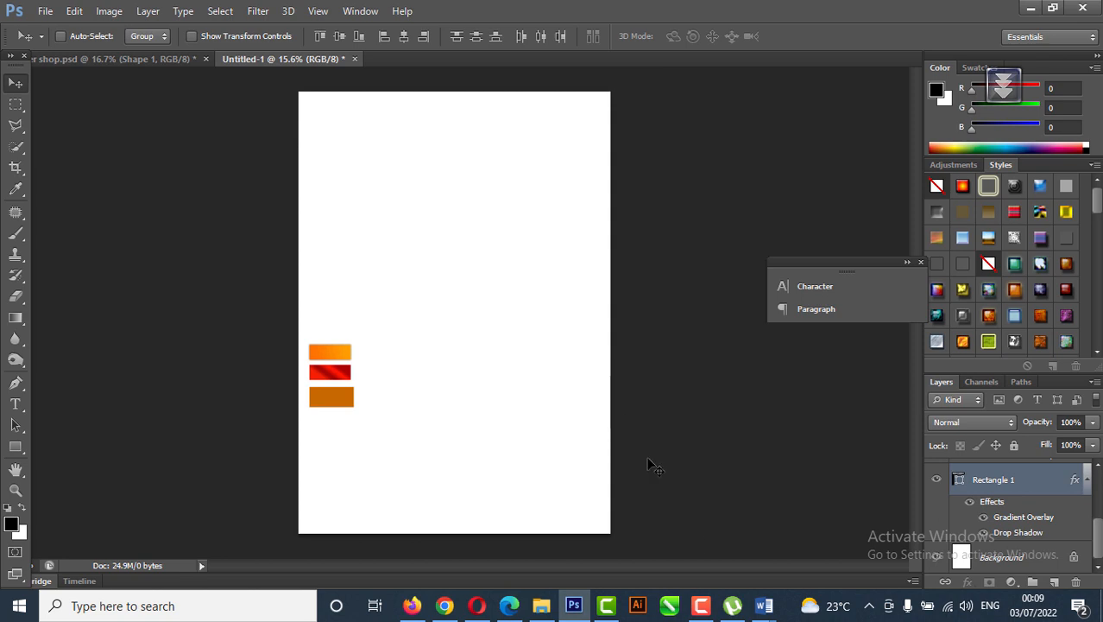
pyautogui.click(542, 605)
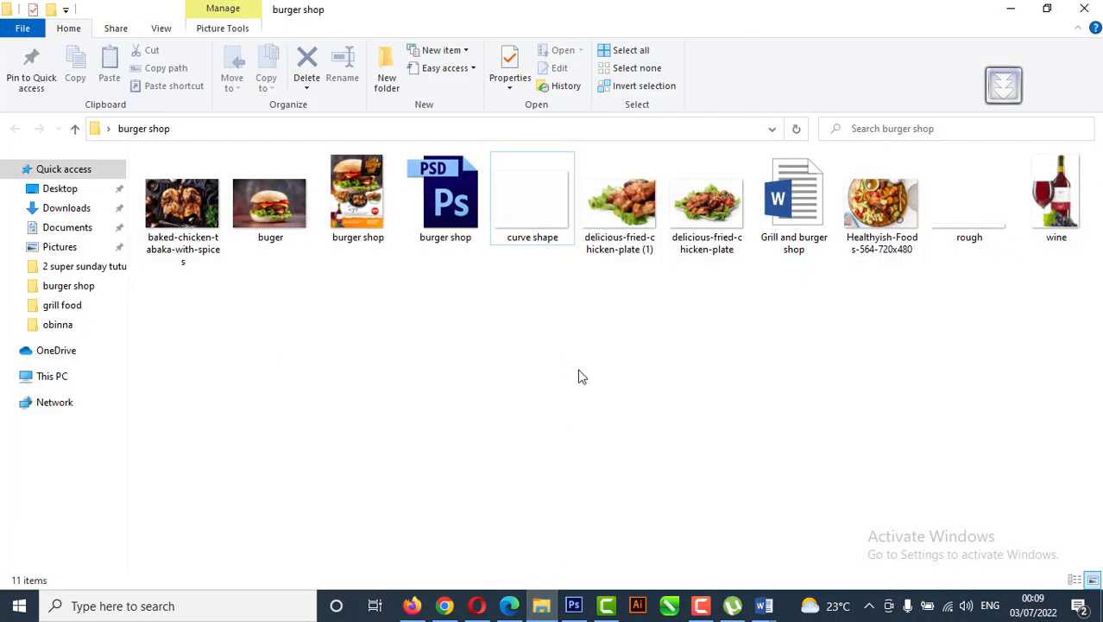
pyautogui.click(290, 211)
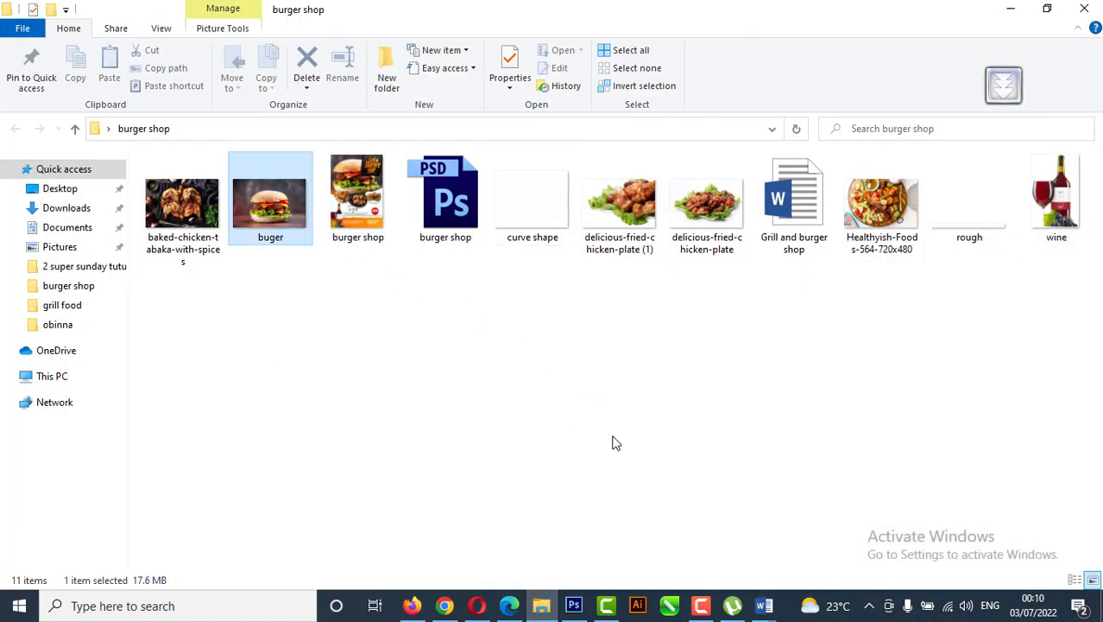
pyautogui.moveTo(612, 442); pyautogui.dragTo(457, 155)
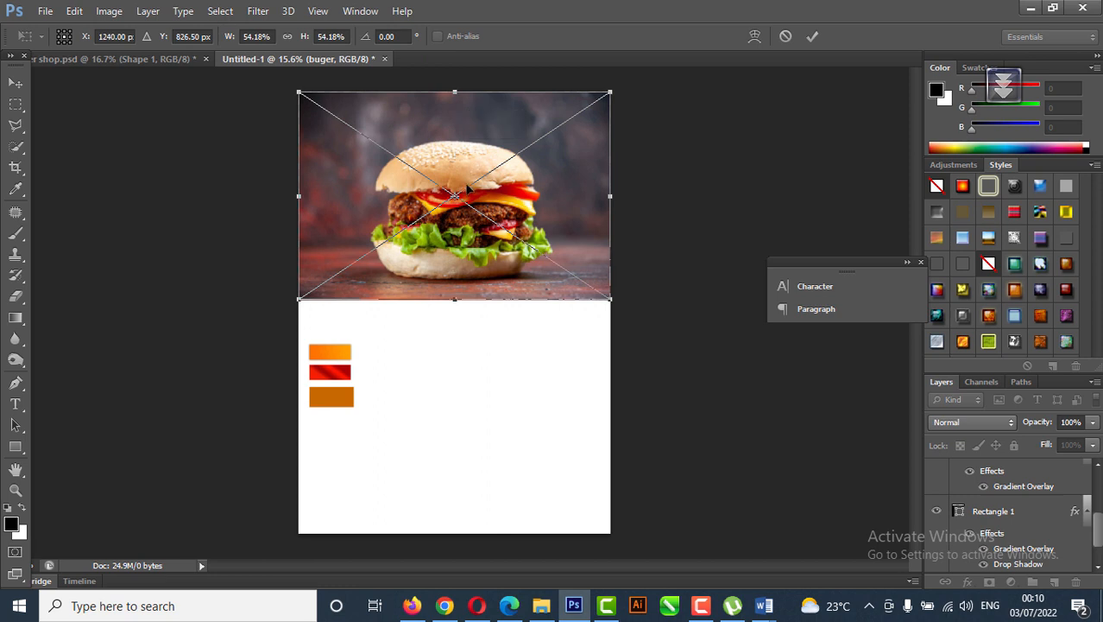
pyautogui.press('Return')
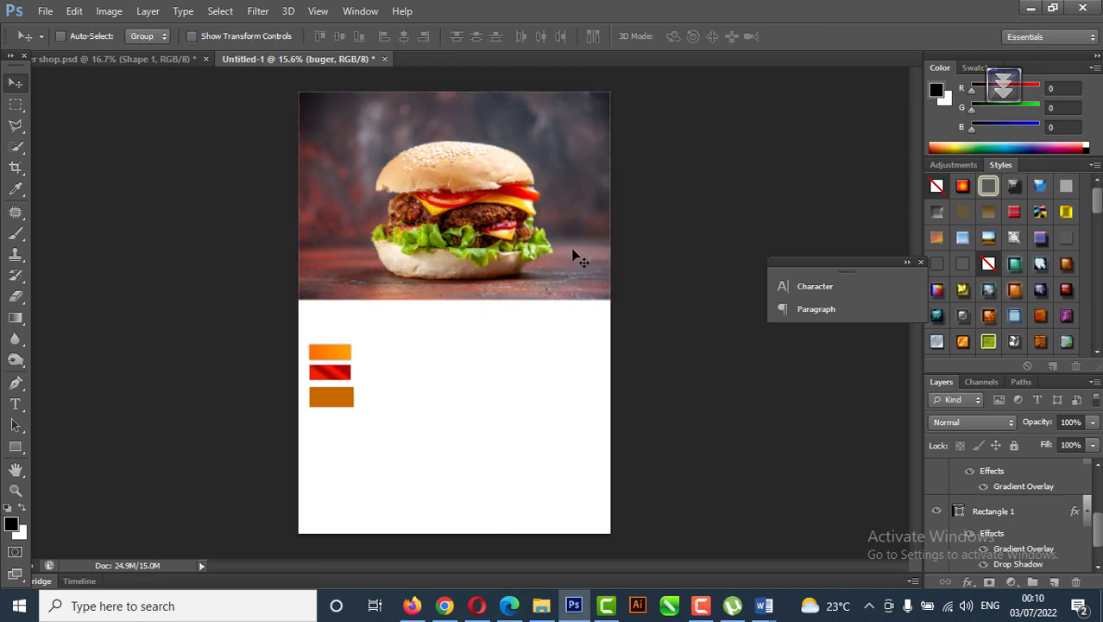
# Step: Collapse the effects lists of the Rectangle 2 and Rectangle 1 copy layers
pyautogui.moveTo(972, 371); pyautogui.dragTo(971, 289)
pyautogui.scroll(2, 1096, 440)
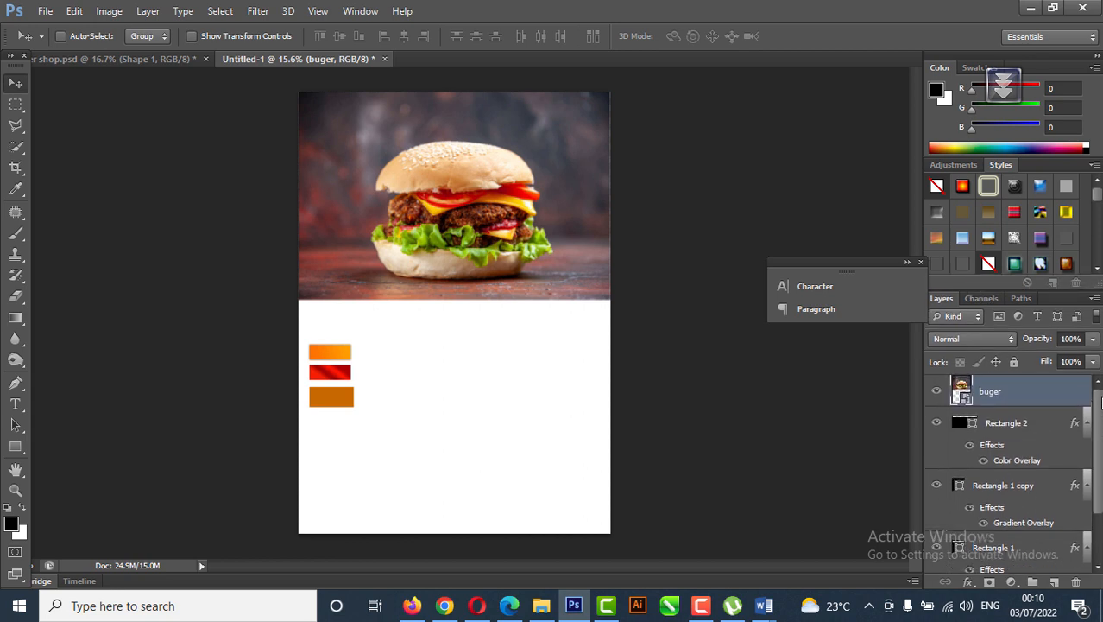
pyautogui.click(1086, 423)
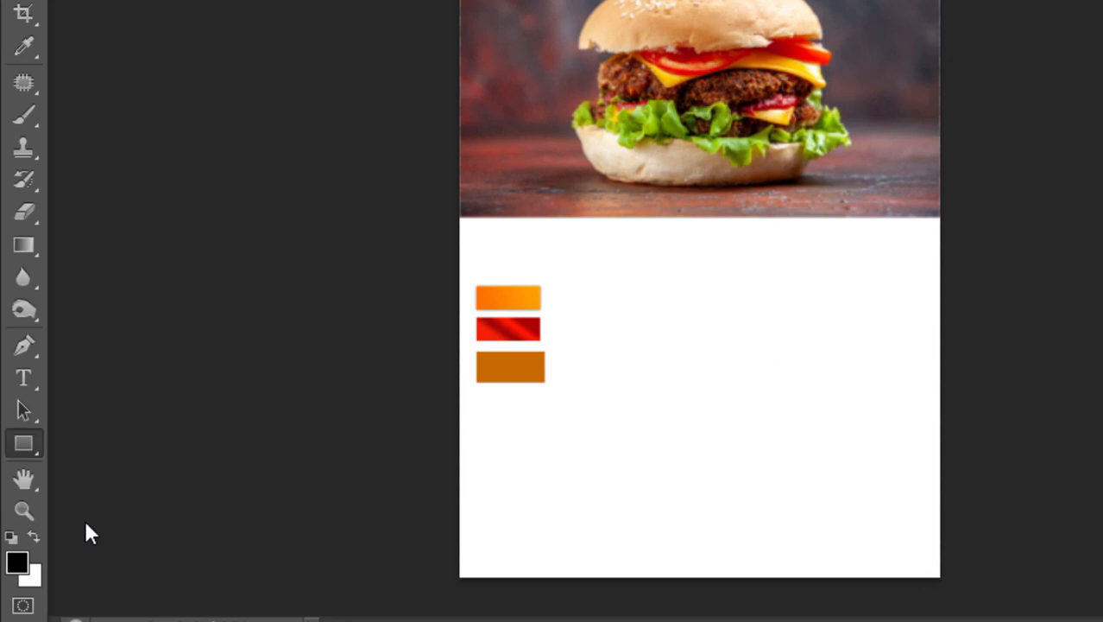
# Step: Draw a black circle about 2815 px in diameter with the Ellipse tool and move it over the burger photo, centred across the page
pyautogui.rightClick(32, 449)
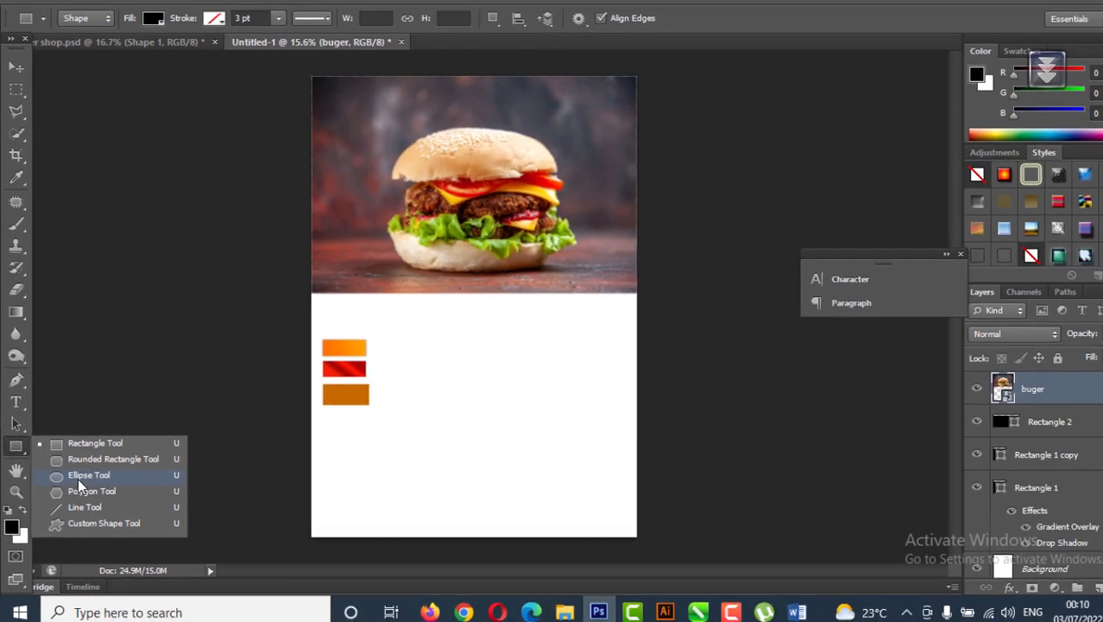
pyautogui.click(115, 486)
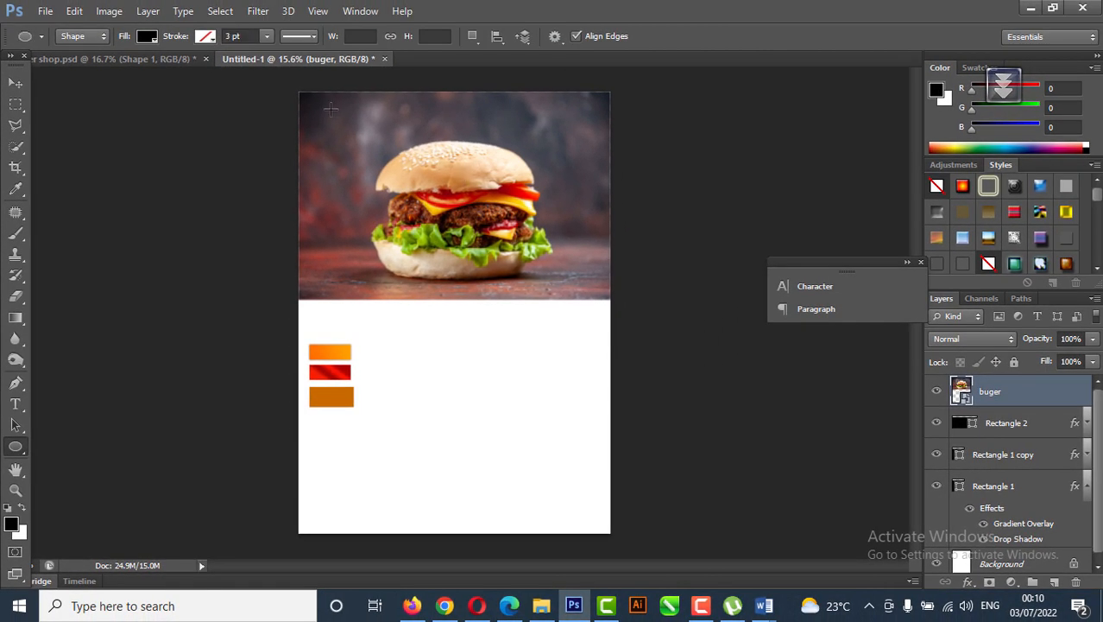
pyautogui.moveTo(330, 106); pyautogui.dragTo(734, 457)
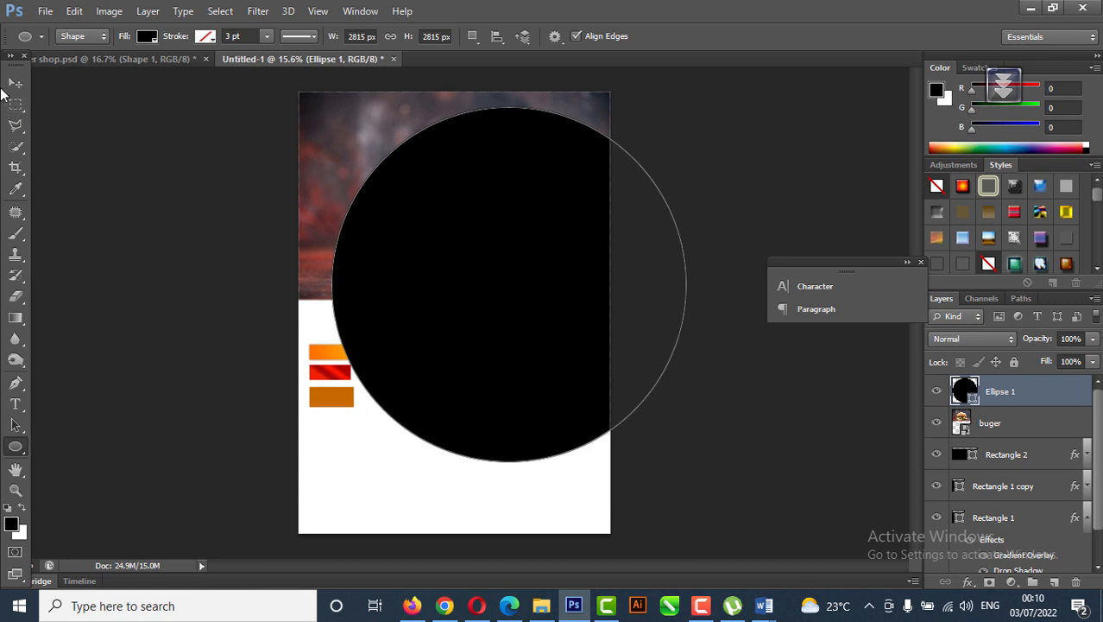
pyautogui.click(15, 83)
pyautogui.moveTo(581, 300); pyautogui.dragTo(521, 218)
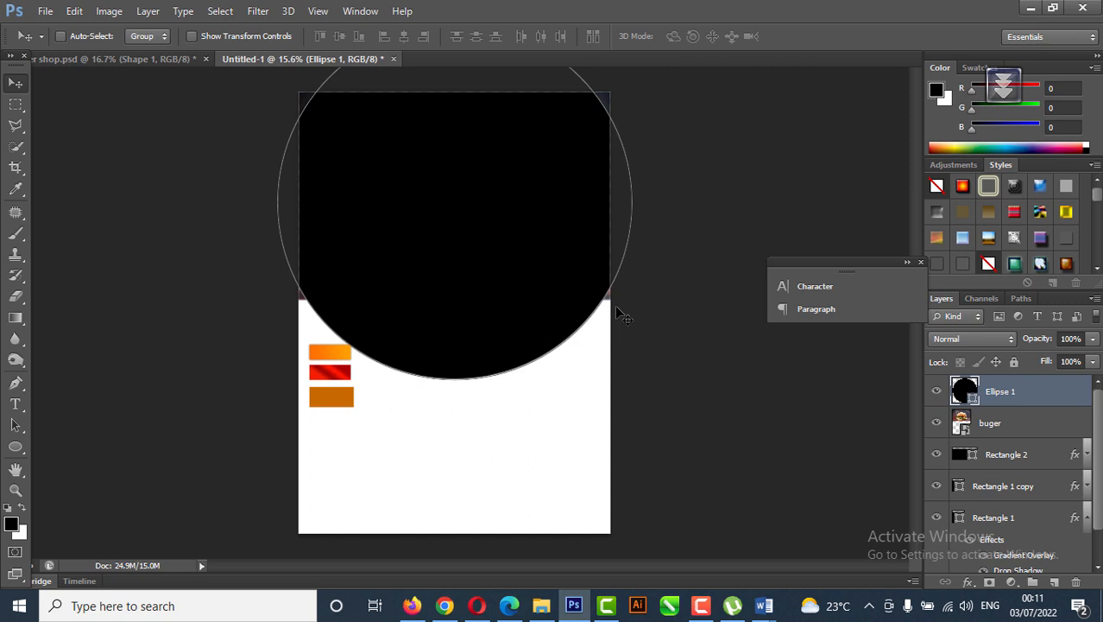
# Step: Enlarge the circle proportionally by about 5% or slightly more and shift it up so its lower arc falls just below the burger photo
pyautogui.hotkey('ctrl', 't')
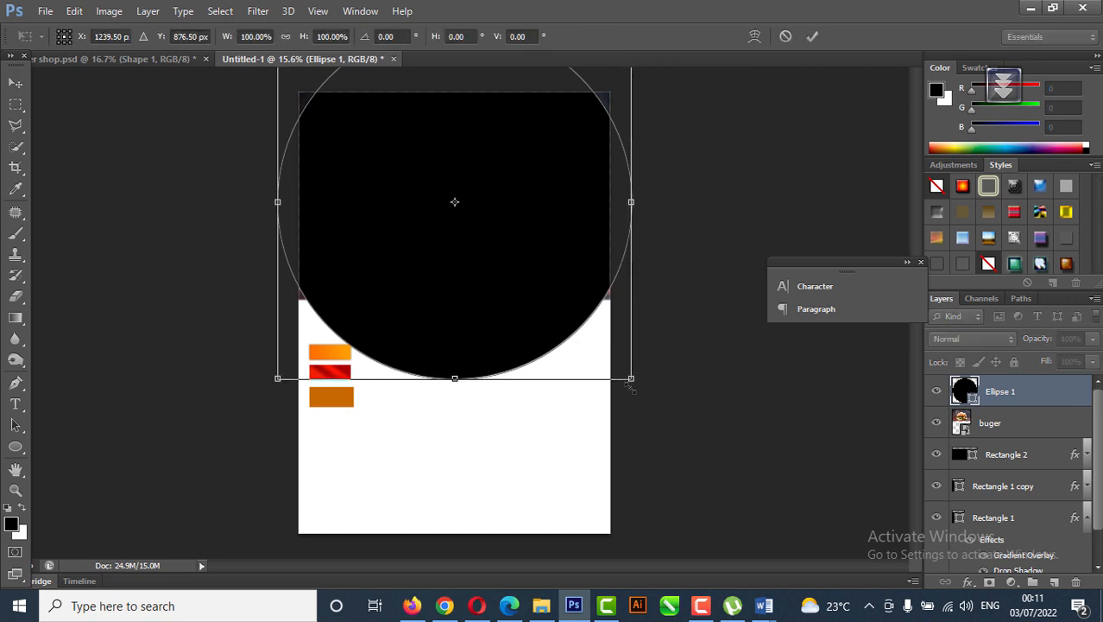
pyautogui.moveTo(633, 381); pyautogui.dragTo(649, 393)
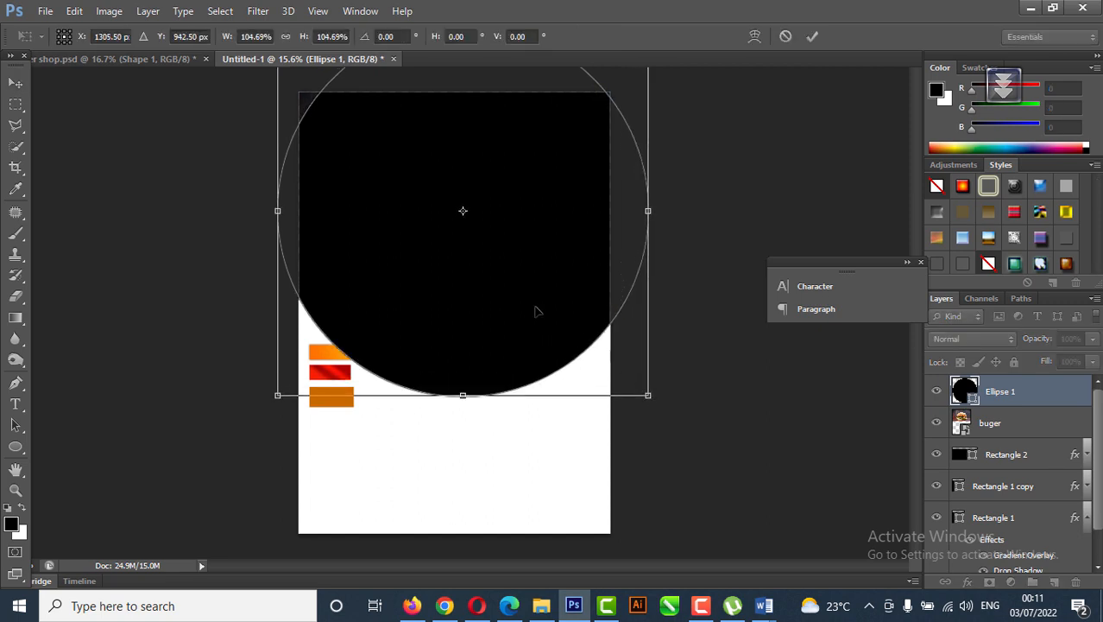
pyautogui.moveTo(537, 310); pyautogui.dragTo(512, 274)
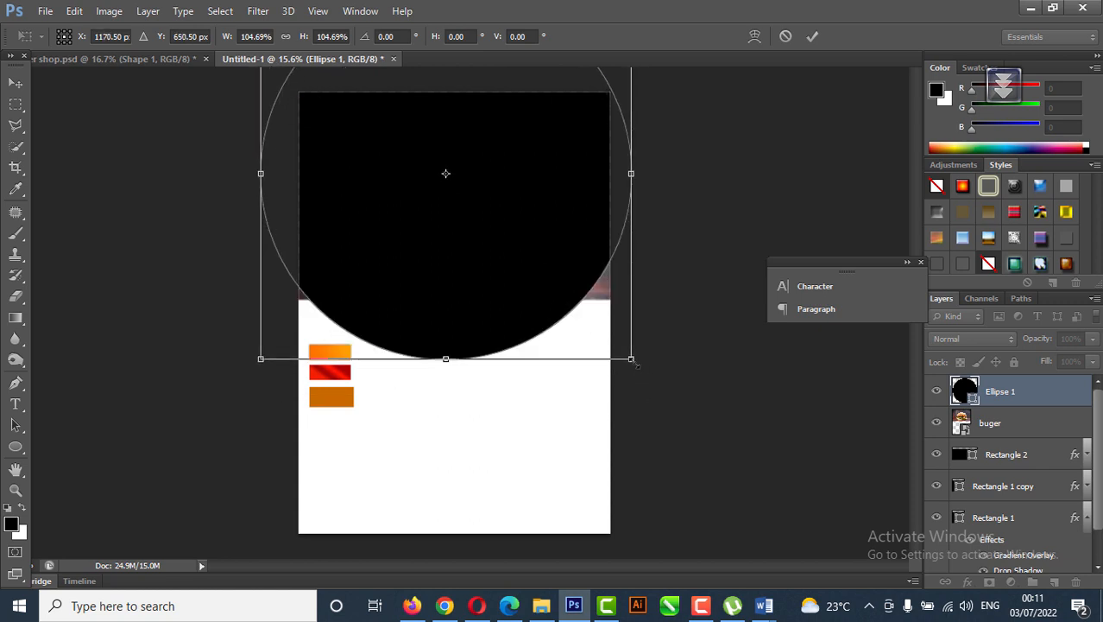
pyautogui.moveTo(637, 364); pyautogui.dragTo(645, 372)
pyautogui.press('Return')
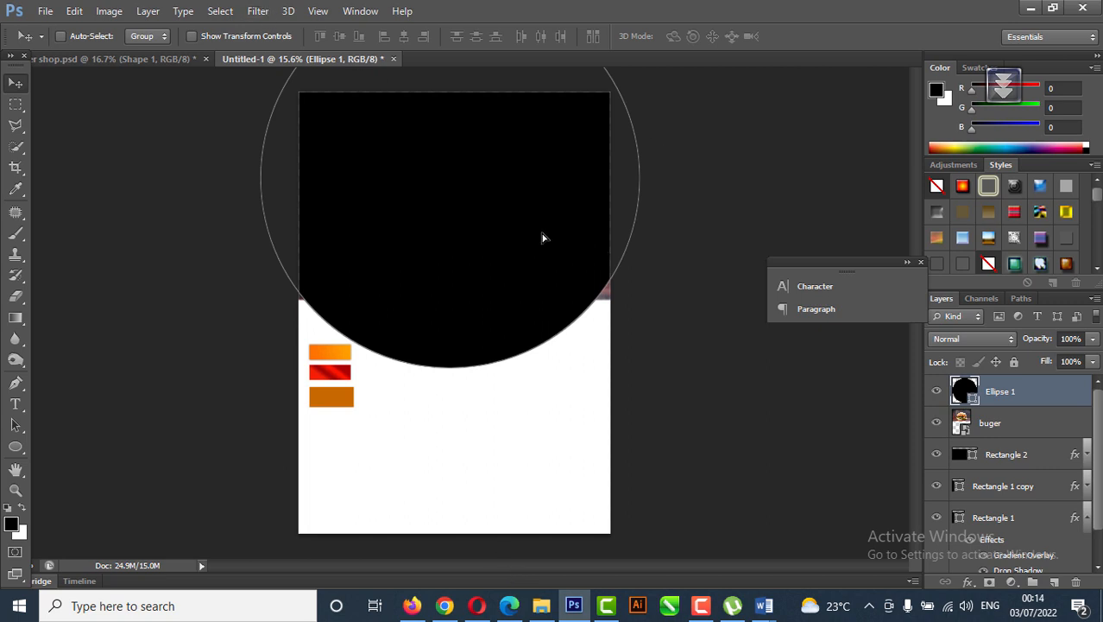
pyautogui.moveTo(543, 237); pyautogui.dragTo(548, 227)
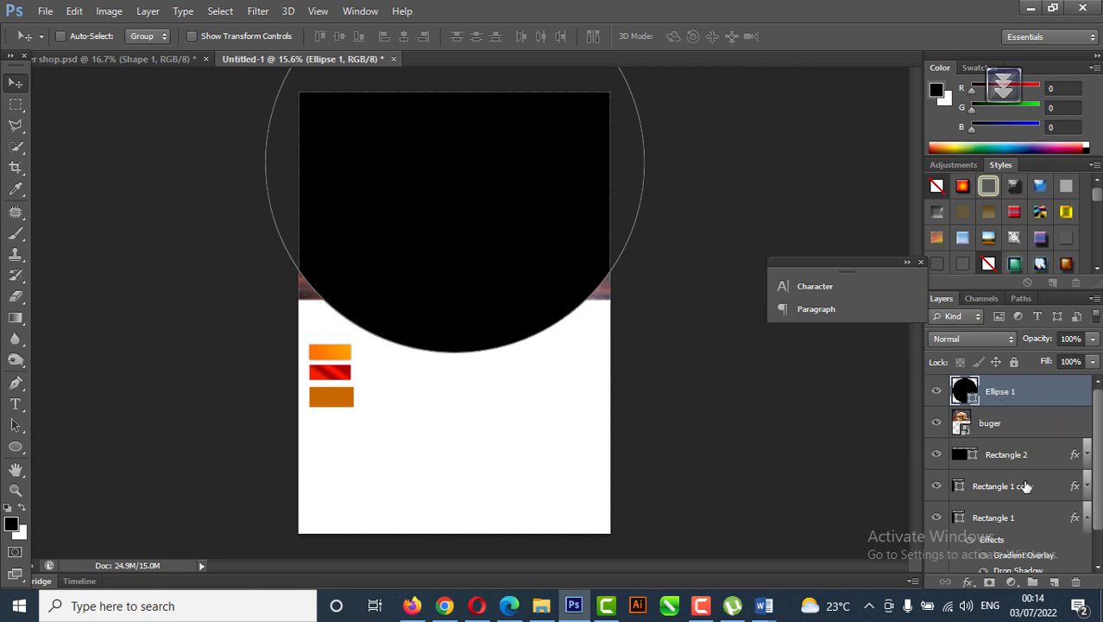
# Step: Move the Ellipse 1 layer beneath the buger layer and scale the burger photo to about 76.27% so it covers the circle
pyautogui.moveTo(1026, 394); pyautogui.dragTo(1011, 439)
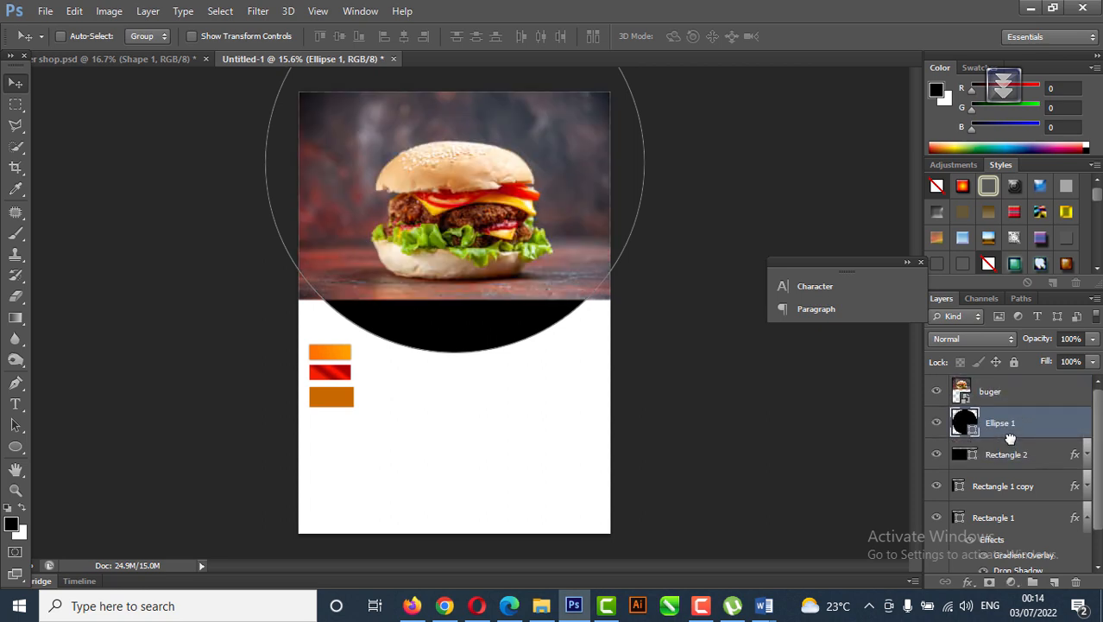
pyautogui.click(1002, 393)
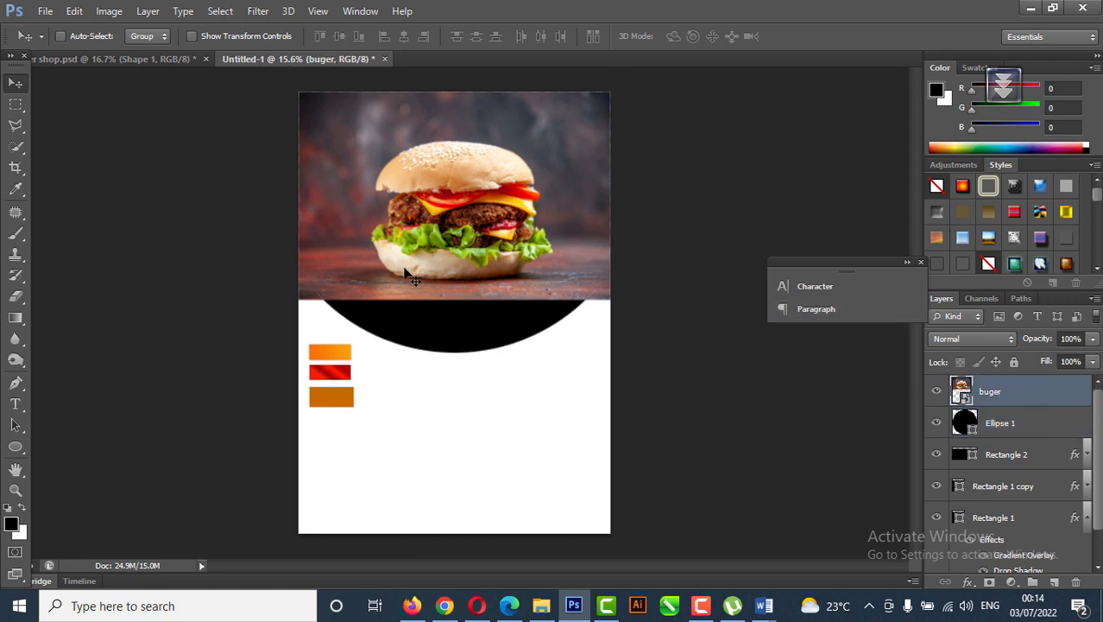
pyautogui.moveTo(485, 208); pyautogui.dragTo(482, 220)
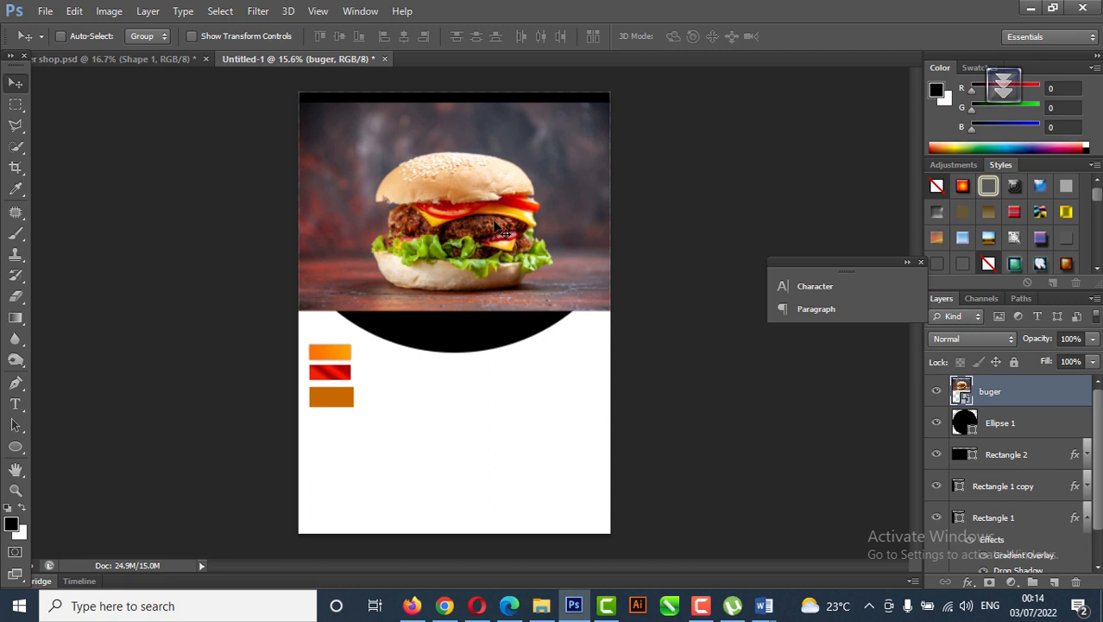
pyautogui.hotkey('ctrl', 't')
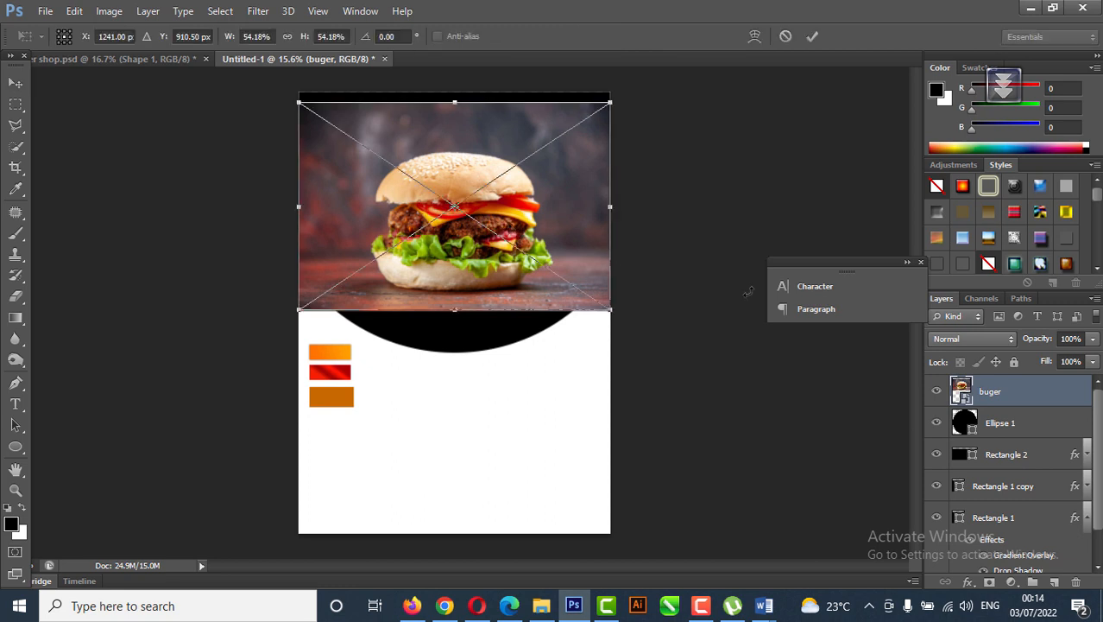
pyautogui.moveTo(612, 311); pyautogui.dragTo(673, 349)
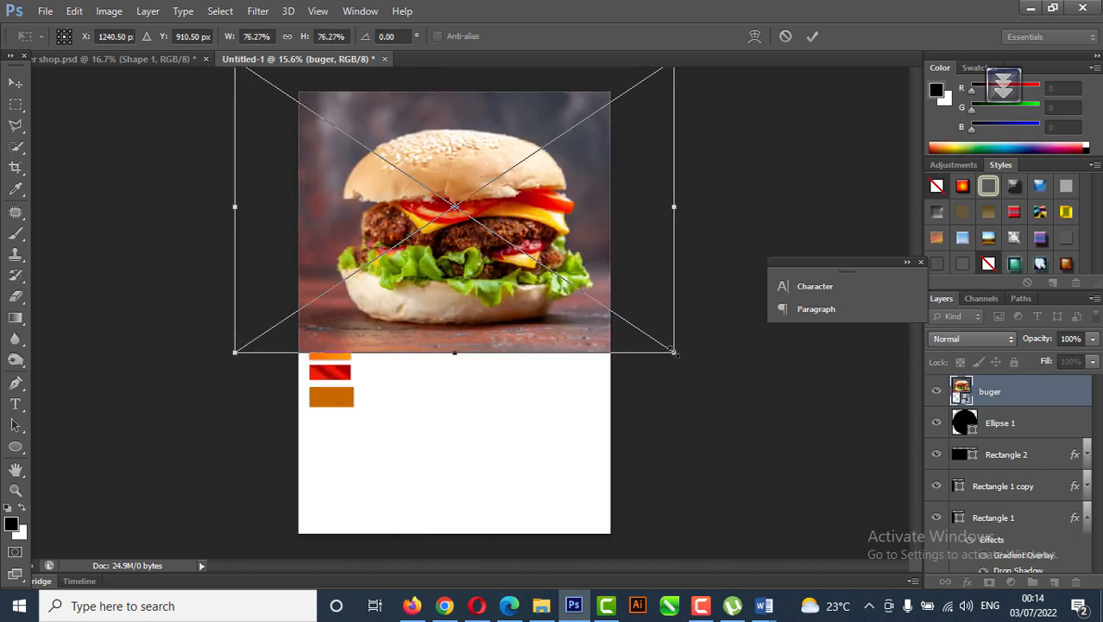
pyautogui.press('Return')
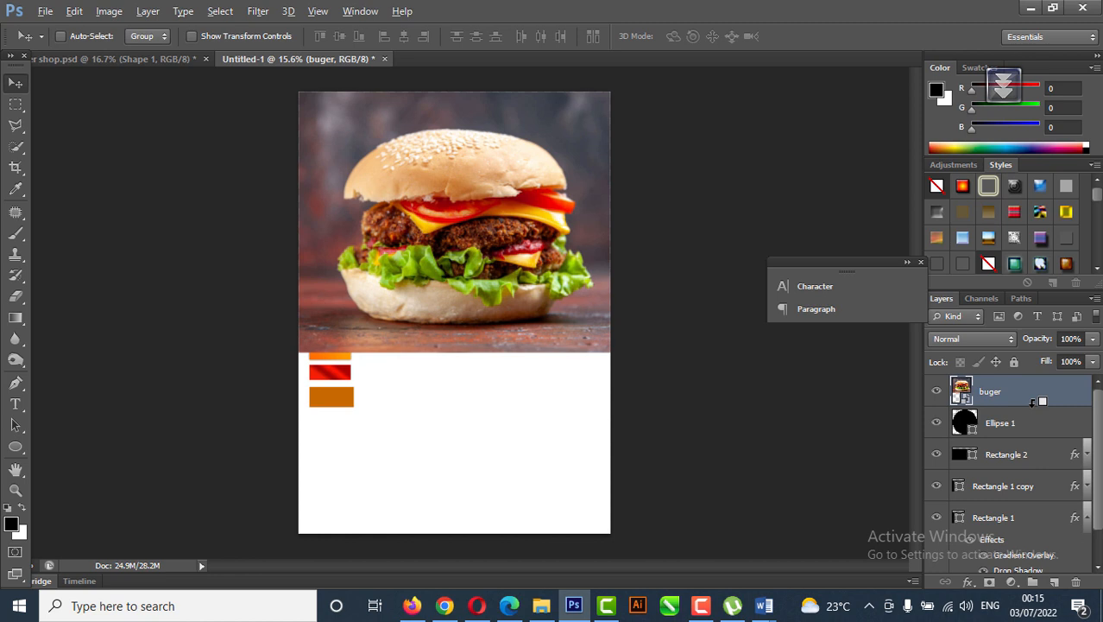
# Step: Clip the buger layer to Ellipse 1 and move both layers slightly upward
pyautogui.keyDown('alt'); pyautogui.click(1033, 402); pyautogui.keyUp('alt')
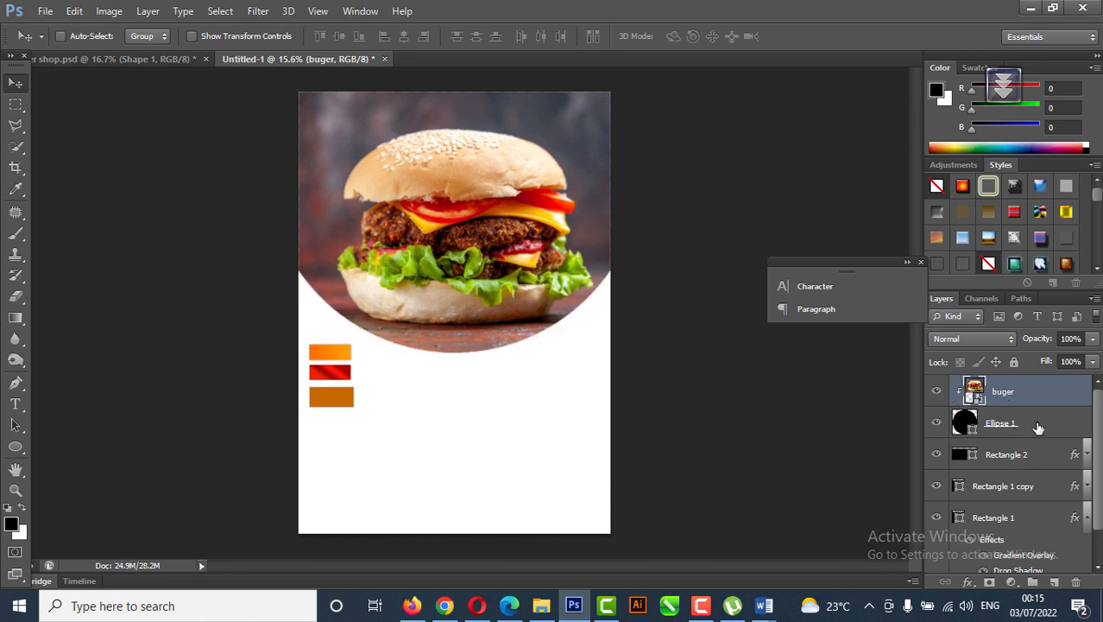
pyautogui.keyDown('shift'); pyautogui.click(1038, 426); pyautogui.keyUp('shift')
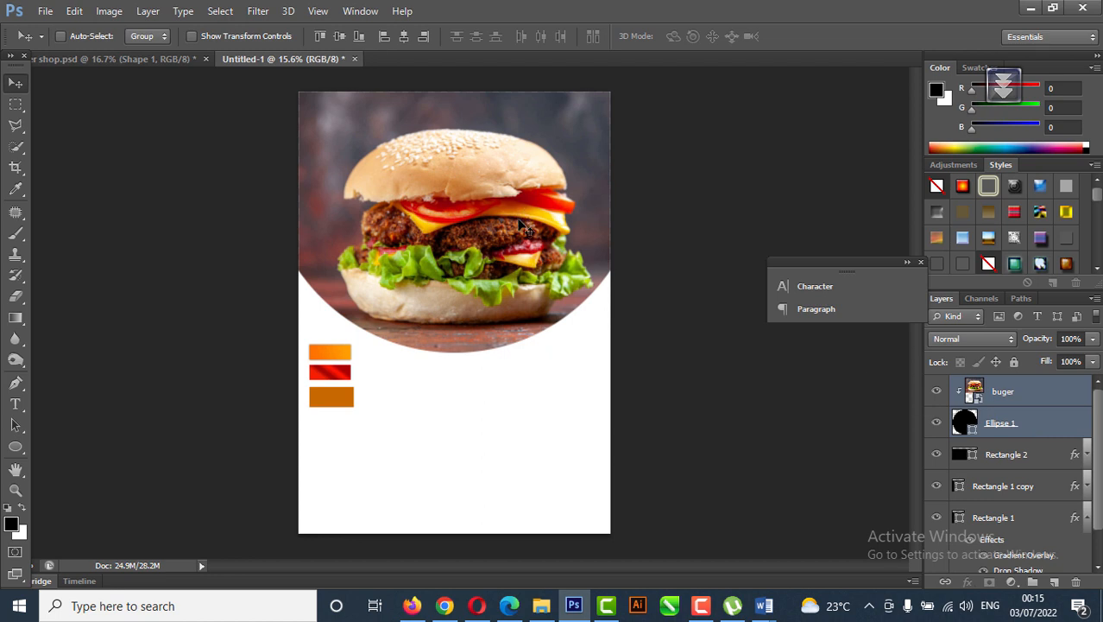
pyautogui.moveTo(520, 222); pyautogui.dragTo(519, 211)
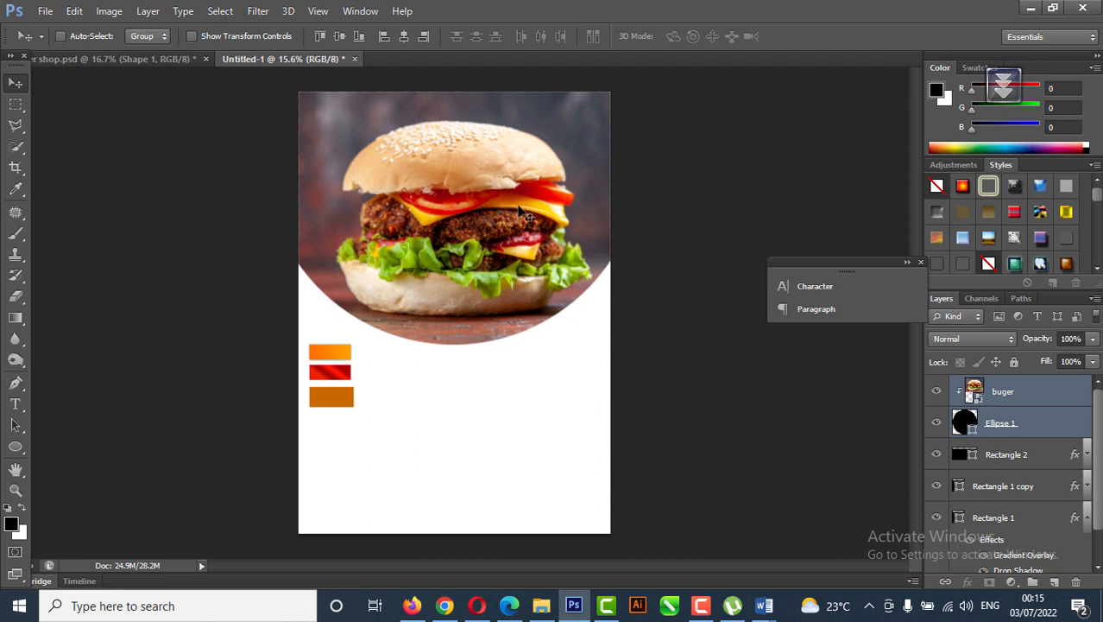
# Step: Stretch Ellipse 1 horizontally to about 112% width and shift it slightly up and left to flatten the curve below the burger
pyautogui.click(1026, 425)
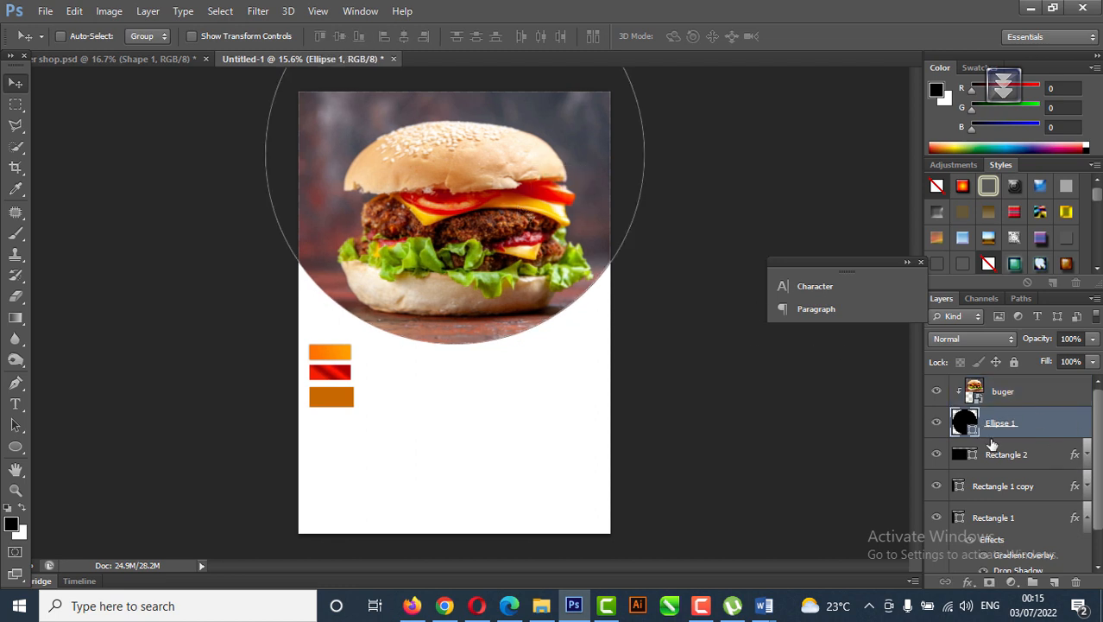
pyautogui.hotkey('ctrl', 't')
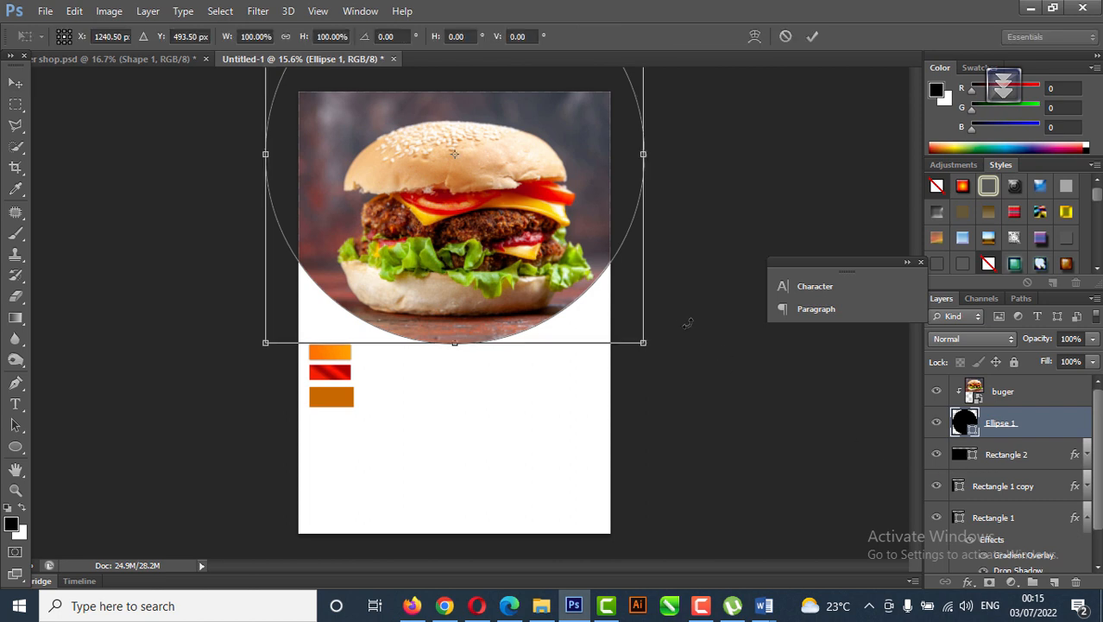
pyautogui.moveTo(641, 154); pyautogui.dragTo(685, 155)
pyautogui.moveTo(608, 201)
pyautogui.mouseDown()
pyautogui.moveTo(595, 193)
pyautogui.moveTo(610, 197)
pyautogui.mouseUp()
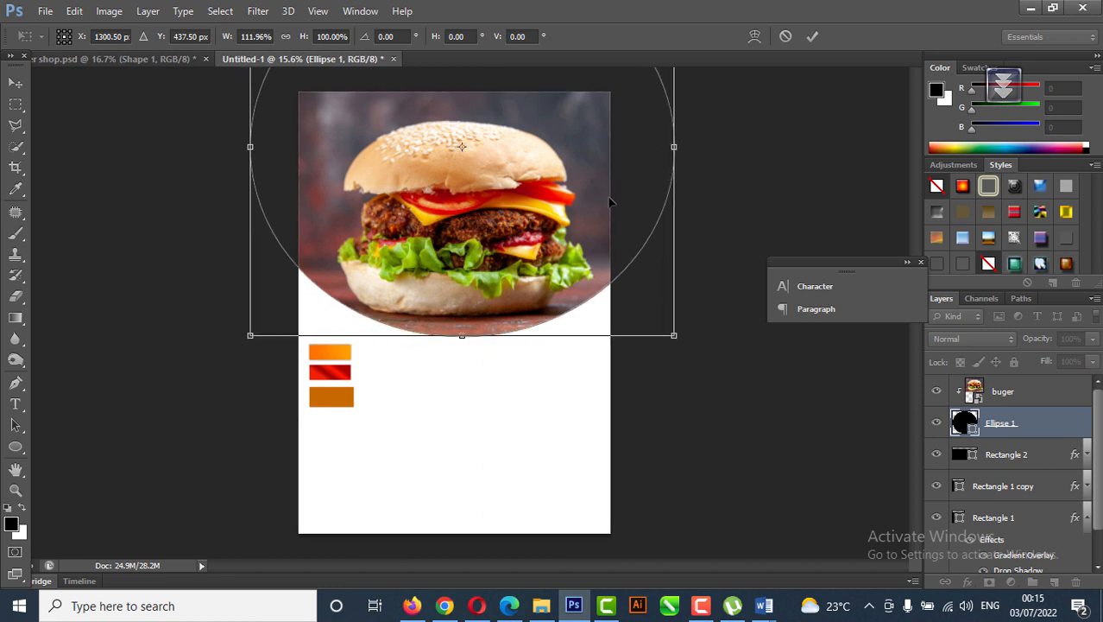
pyautogui.press('Return')
# Step: Shift the clipped burger photo slightly to the left inside the ellipse
pyautogui.rightClick(496, 221)
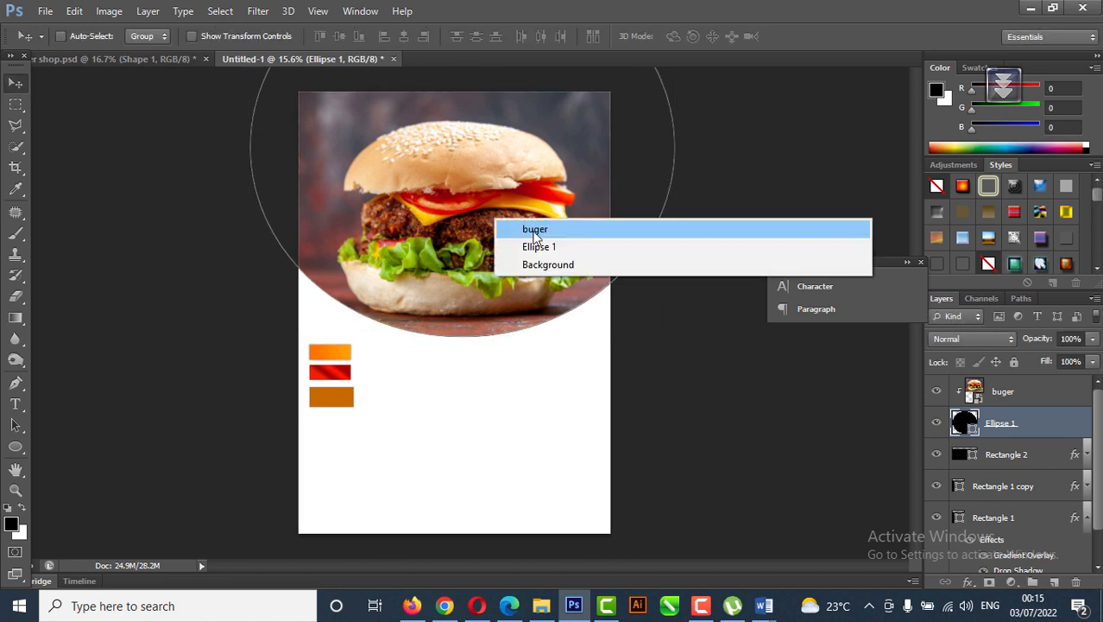
pyautogui.click(536, 230)
pyautogui.moveTo(516, 249); pyautogui.dragTo(509, 249)
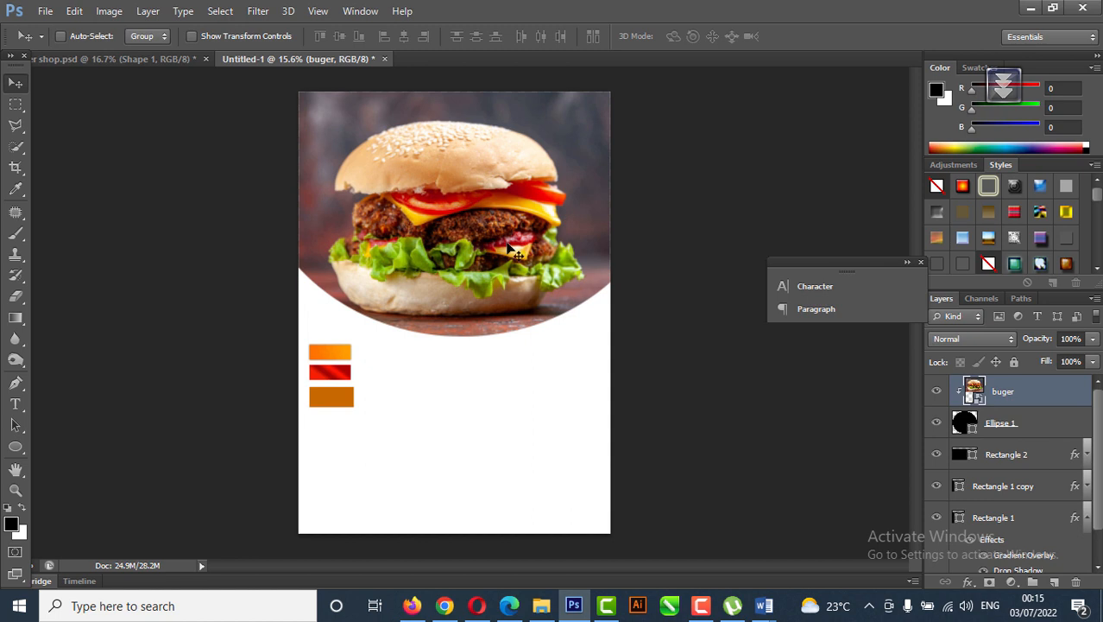
# Step: Group the Ellipse 1 and buger layers
pyautogui.click(1043, 423)
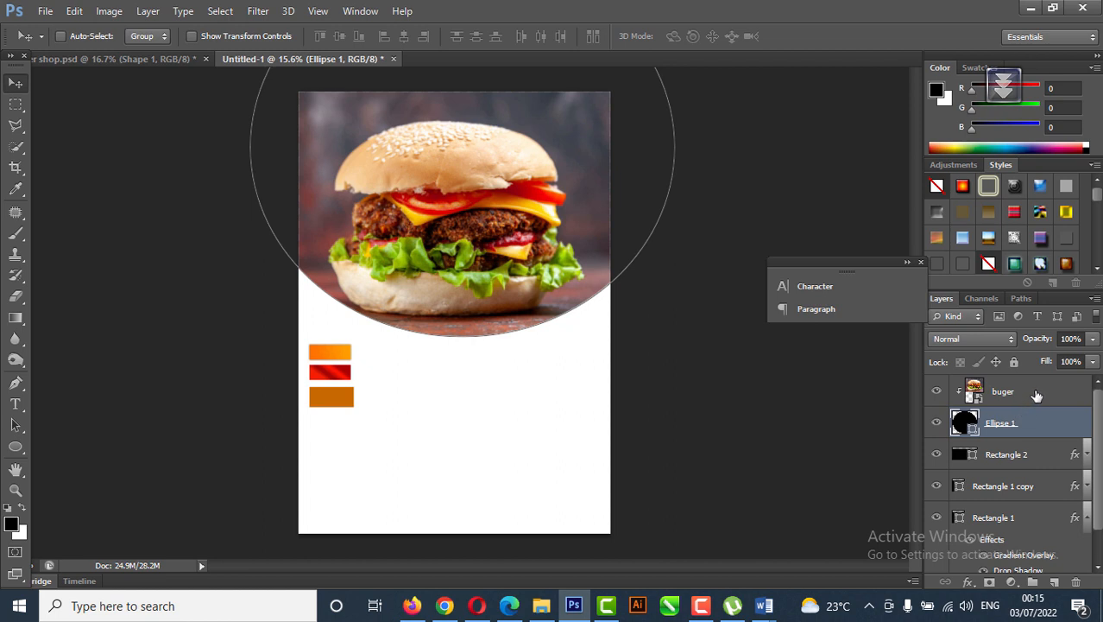
pyautogui.keyDown('shift'); pyautogui.click(1037, 394); pyautogui.keyUp('shift')
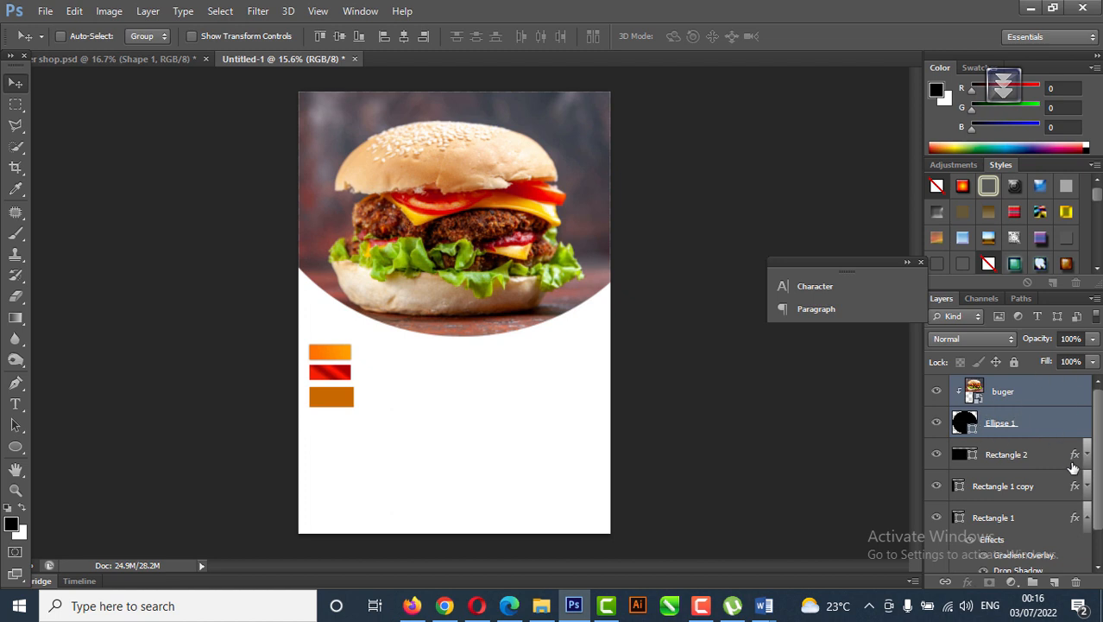
pyautogui.hotkey('ctrl', 'g')
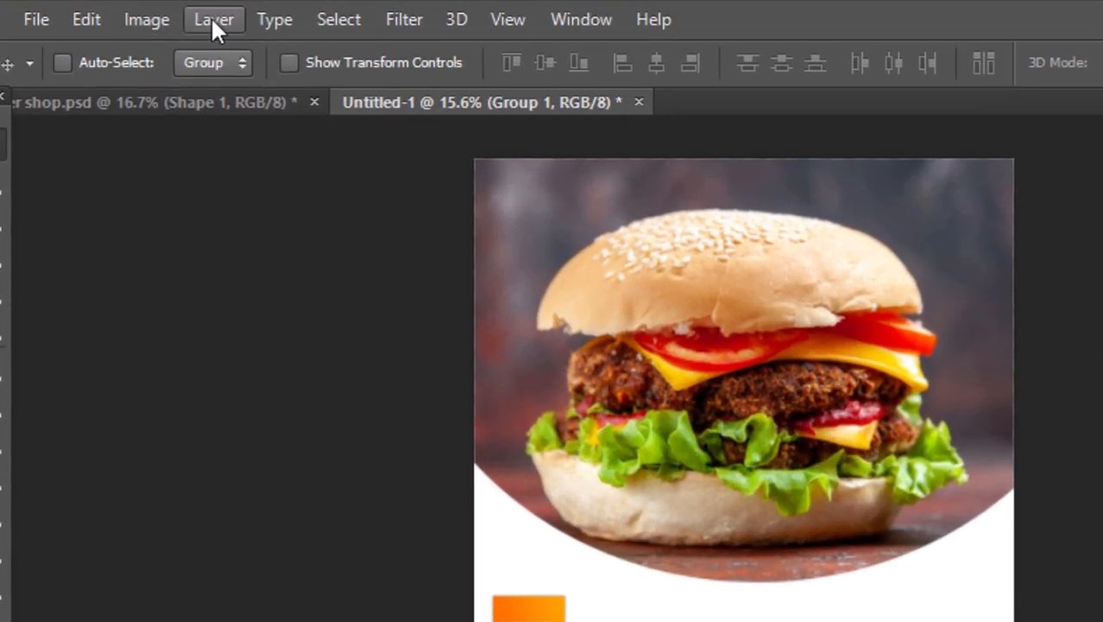
# Step: Rename the burger photo group as burger layer and shift it slightly up and left
pyautogui.click(148, 11)
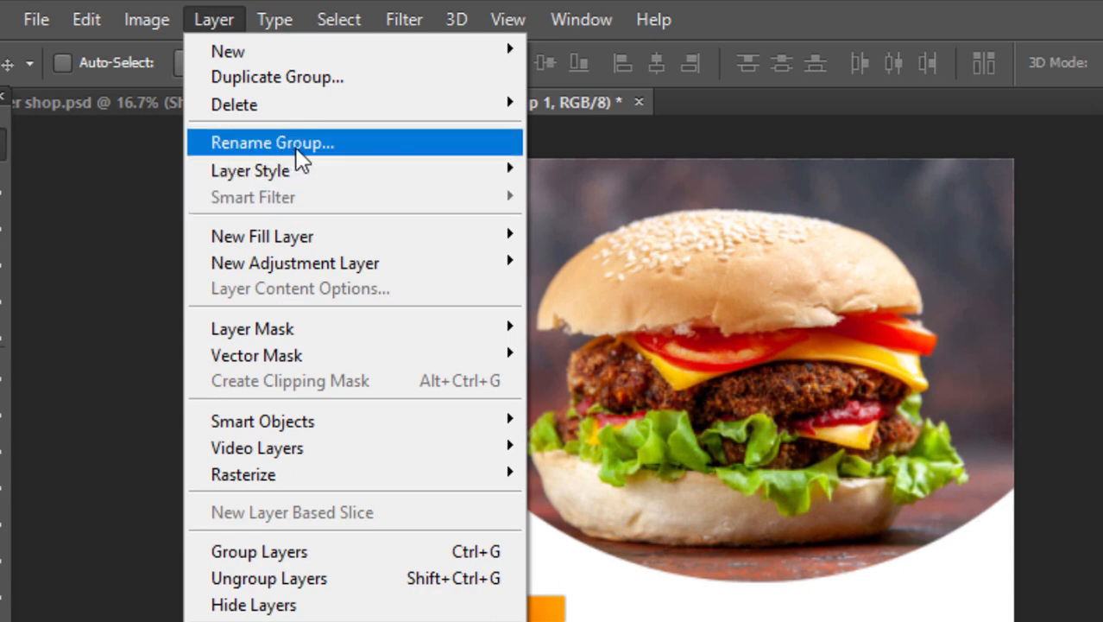
pyautogui.click(275, 138)
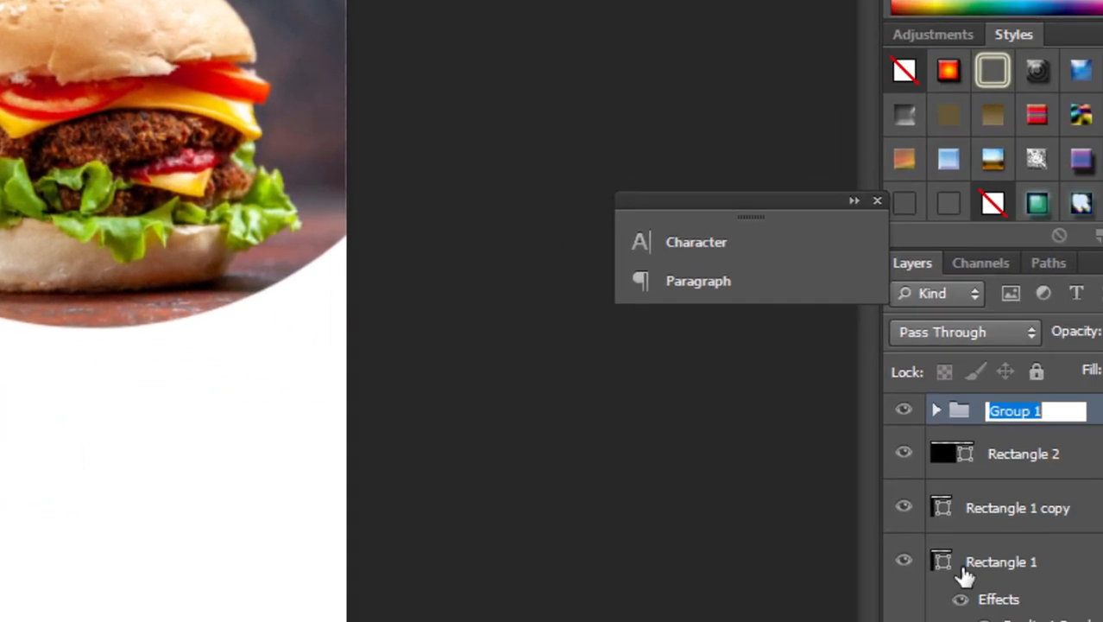
pyautogui.write('burger layer')
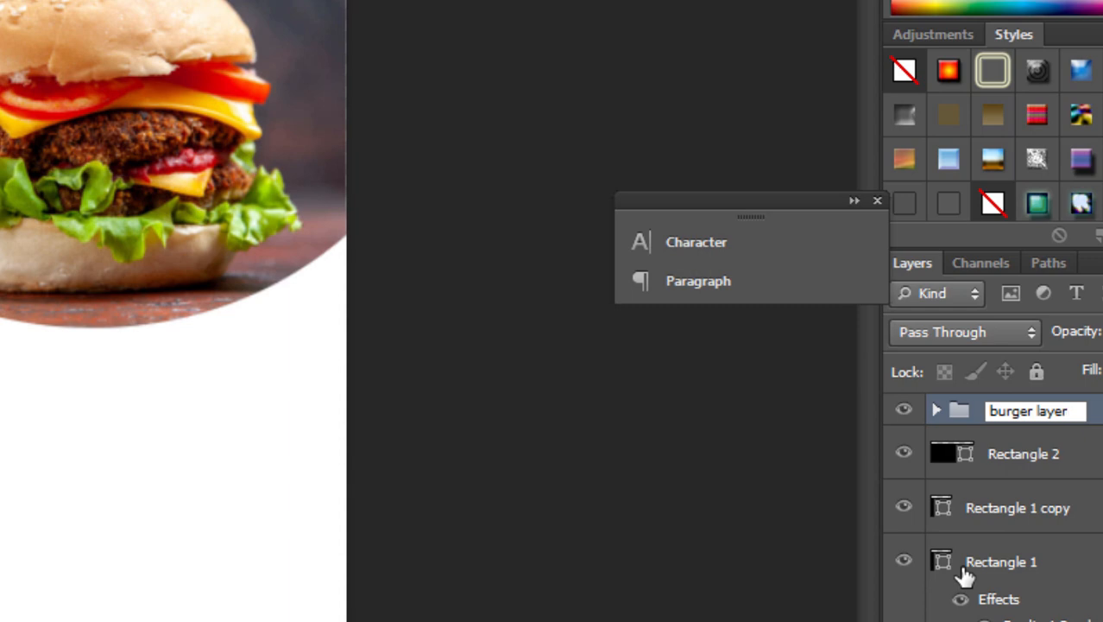
pyautogui.press('Return')
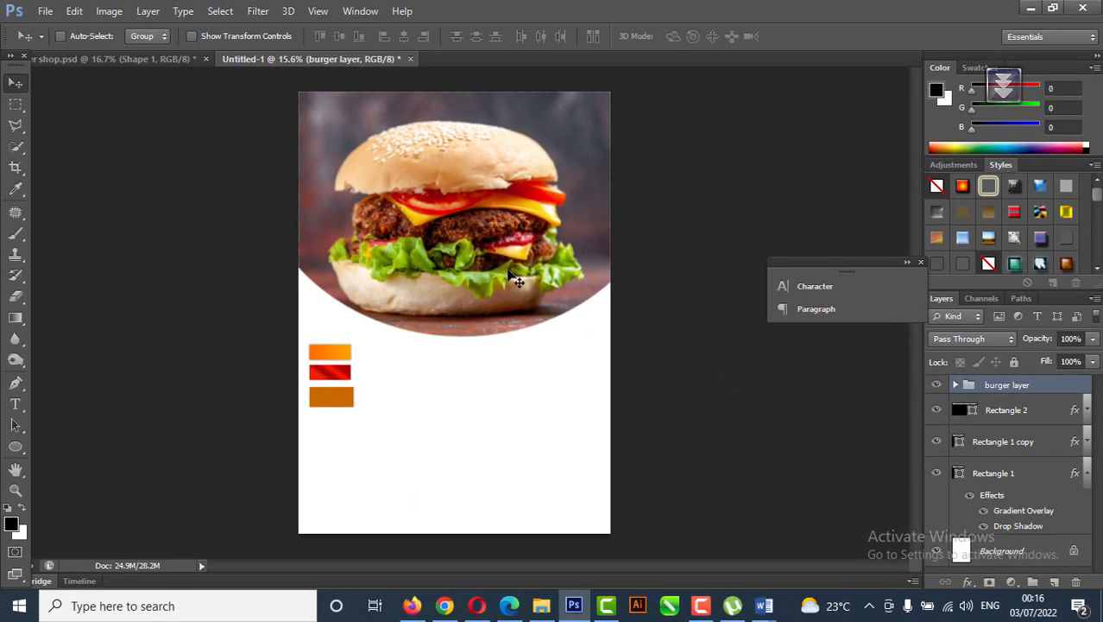
pyautogui.moveTo(515, 280); pyautogui.dragTo(502, 266)
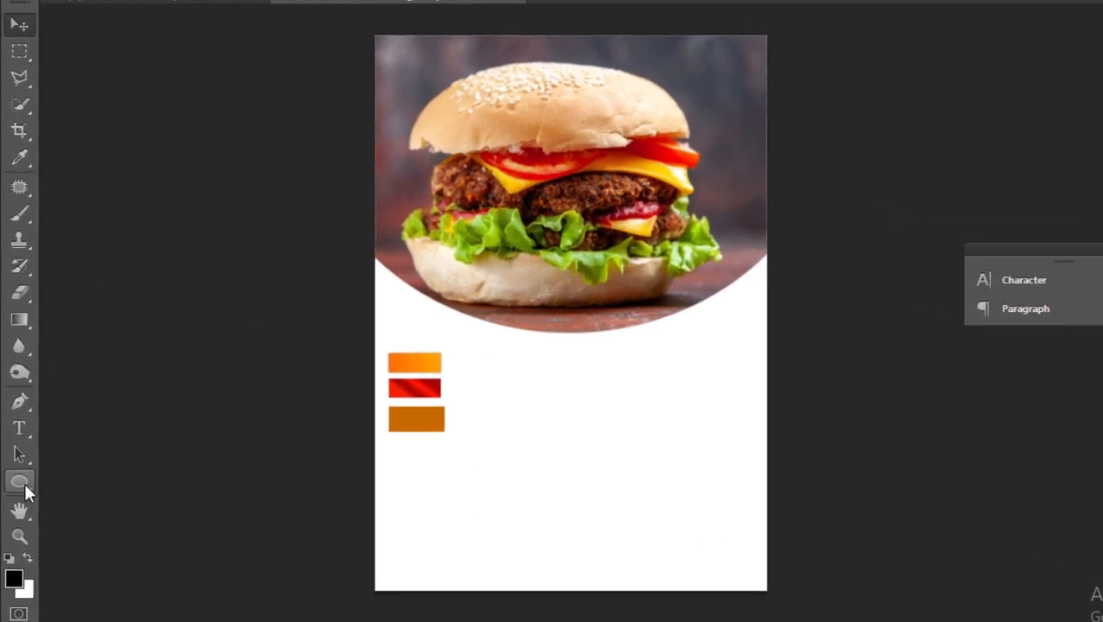
# Step: Draw a black circle about 2577 px wide over the burger photo and place its layer directly below the burger layer group
pyautogui.click(22, 483)
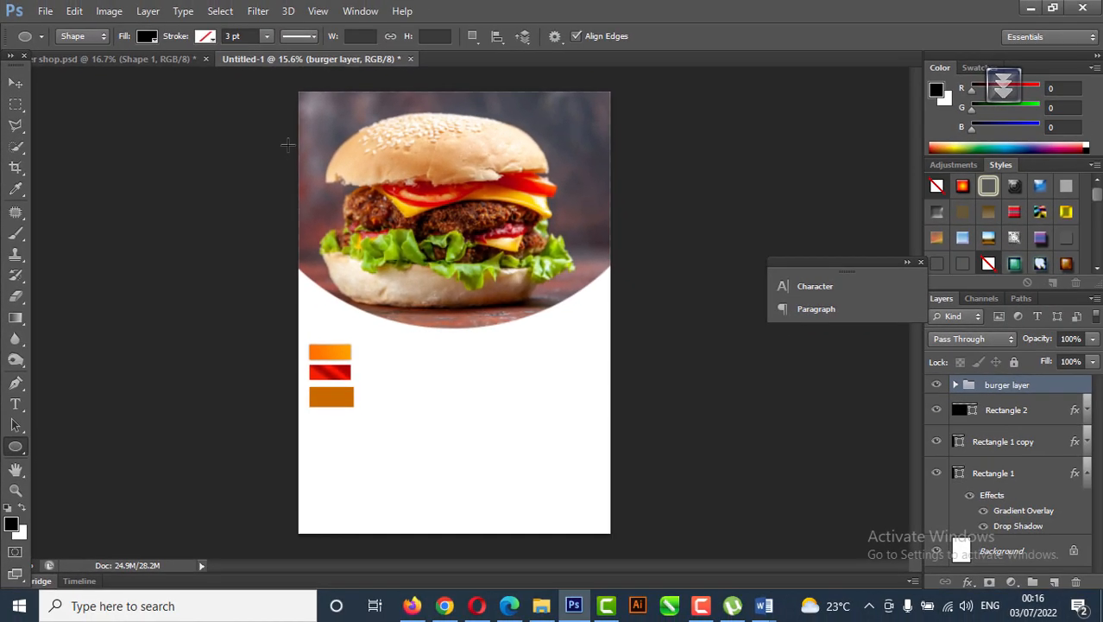
pyautogui.moveTo(287, 145); pyautogui.dragTo(811, 451)
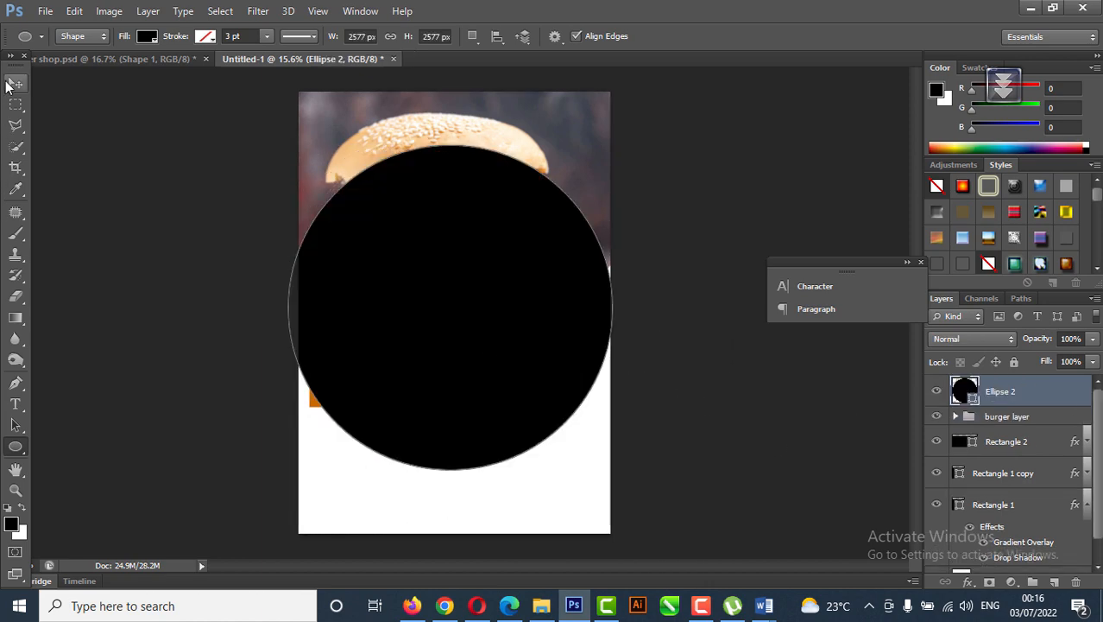
pyautogui.click(16, 83)
pyautogui.moveTo(479, 364); pyautogui.dragTo(448, 274)
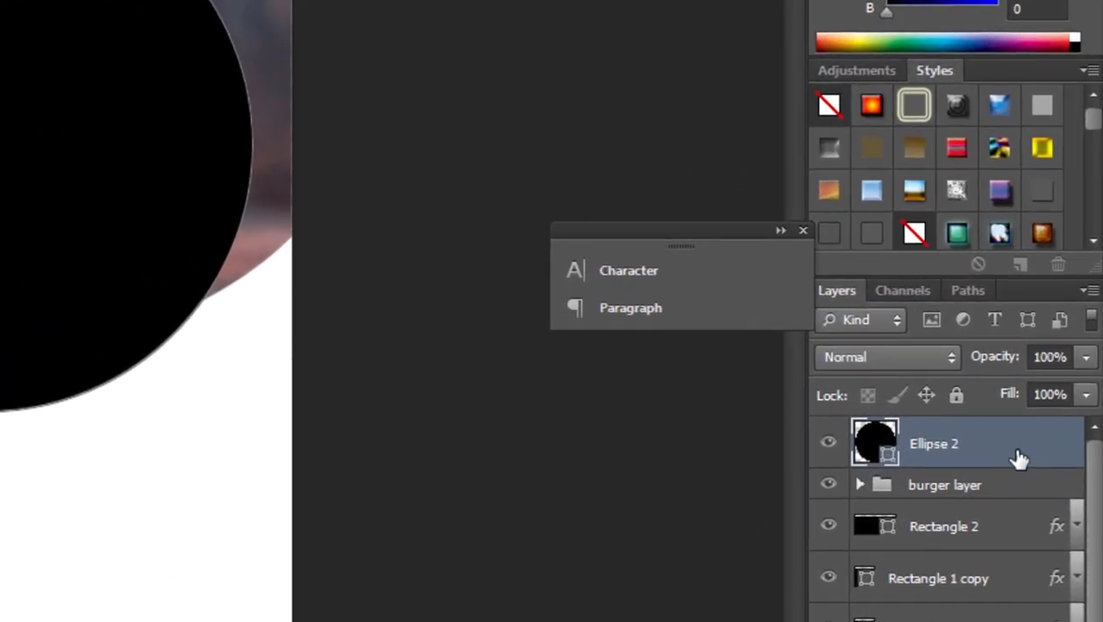
pyautogui.moveTo(1051, 397); pyautogui.dragTo(1045, 434)
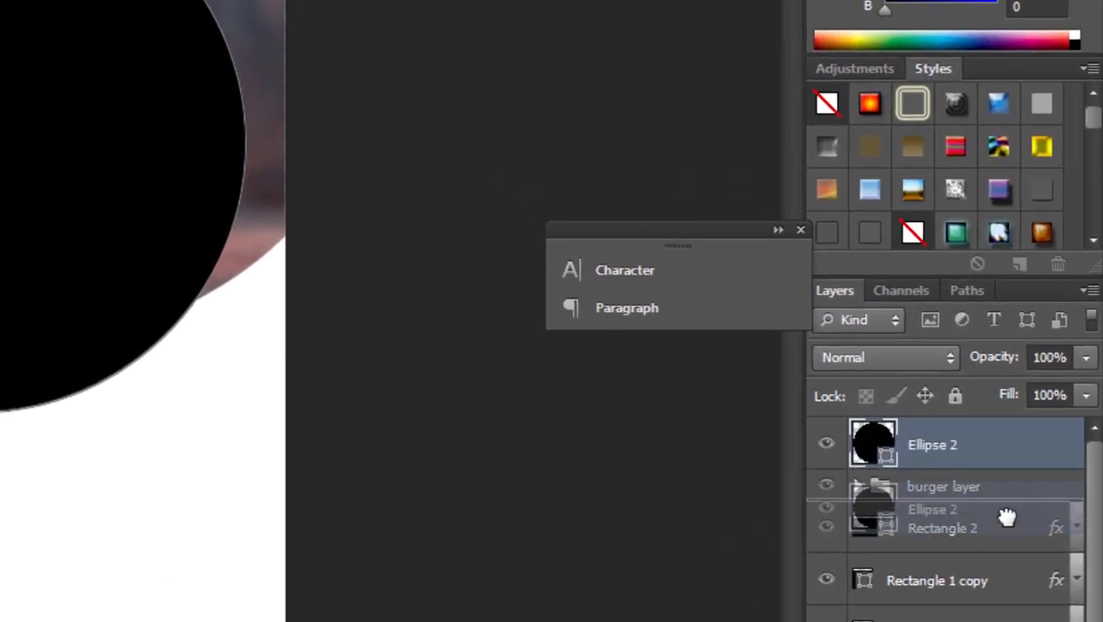
pyautogui.moveTo(1008, 516); pyautogui.dragTo(999, 524)
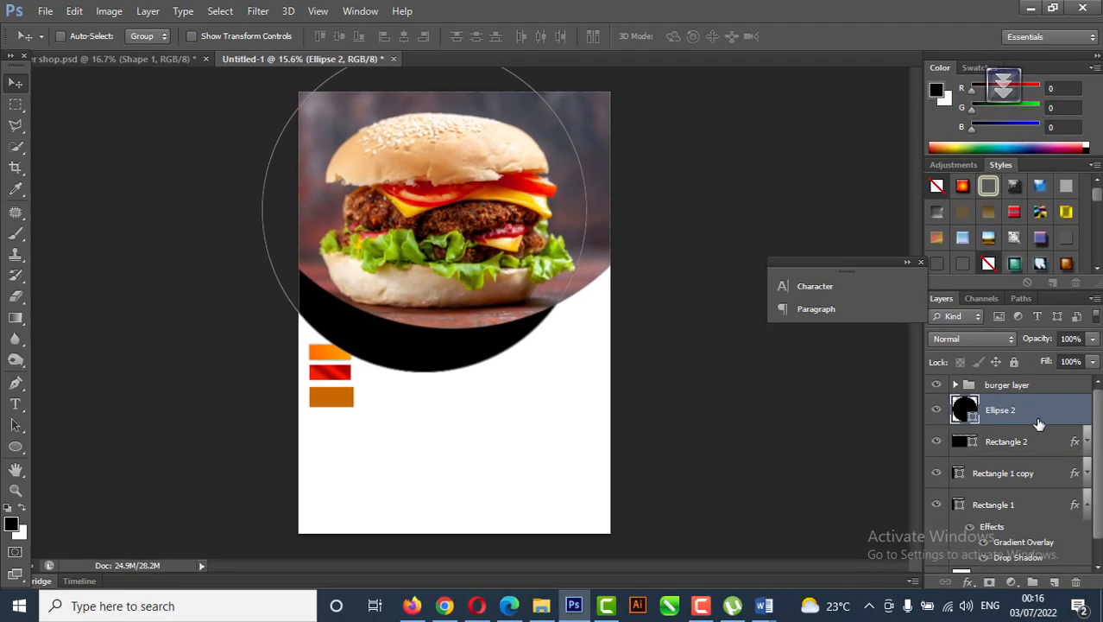
# Step: Move Ellipse 2 up and left and widen it to about 110% so a crescent borders the photo's lower-left curve
pyautogui.moveTo(458, 370); pyautogui.dragTo(423, 338)
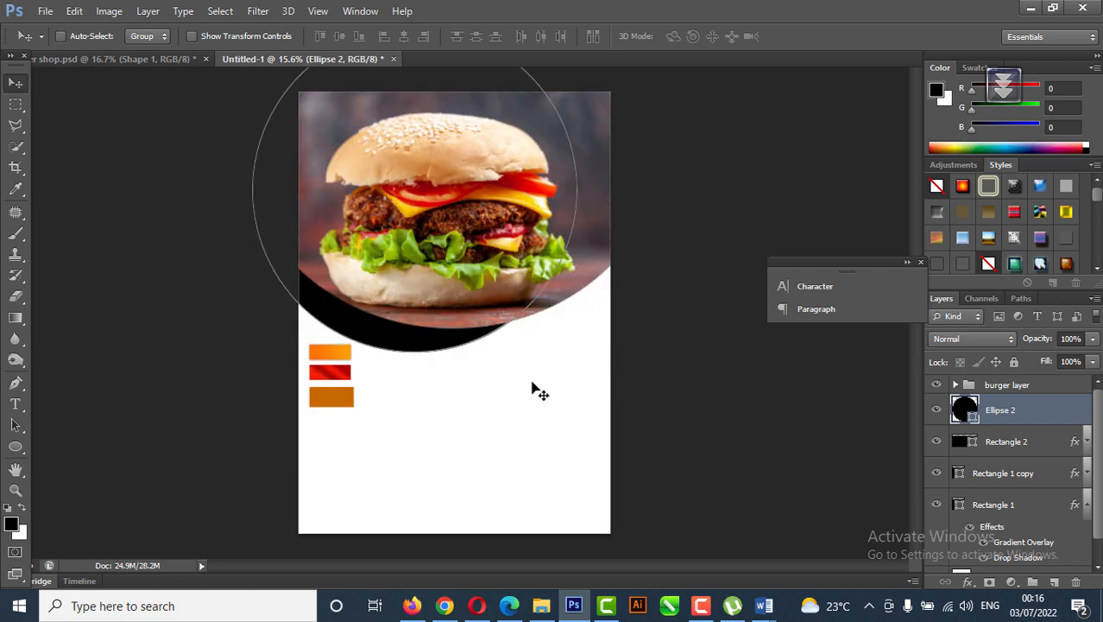
pyautogui.hotkey('ctrl', 't')
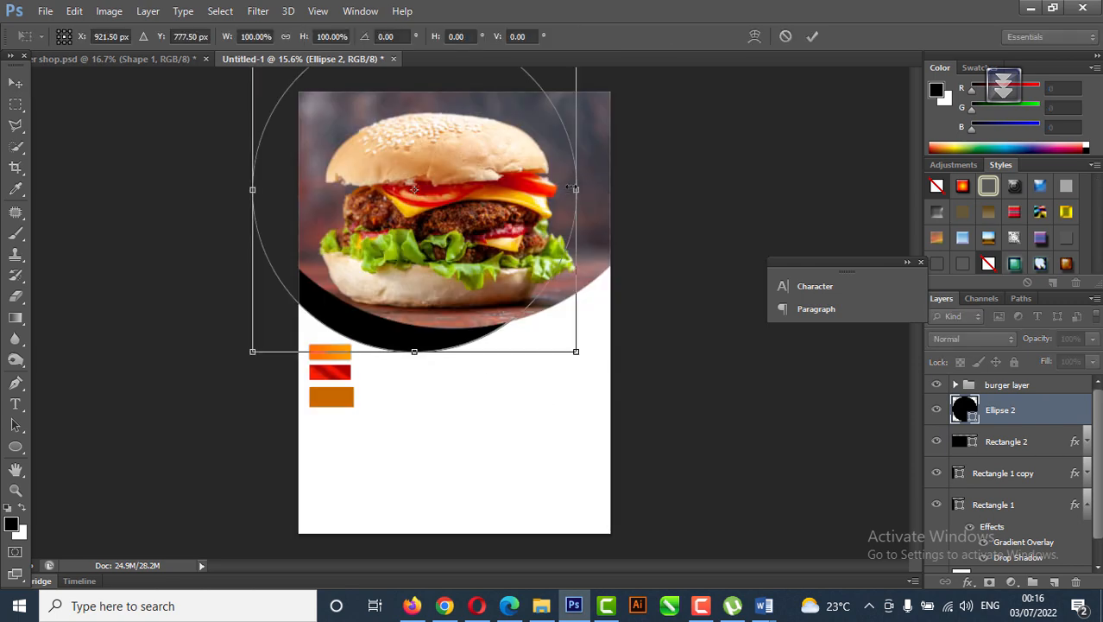
pyautogui.moveTo(575, 189); pyautogui.dragTo(612, 190)
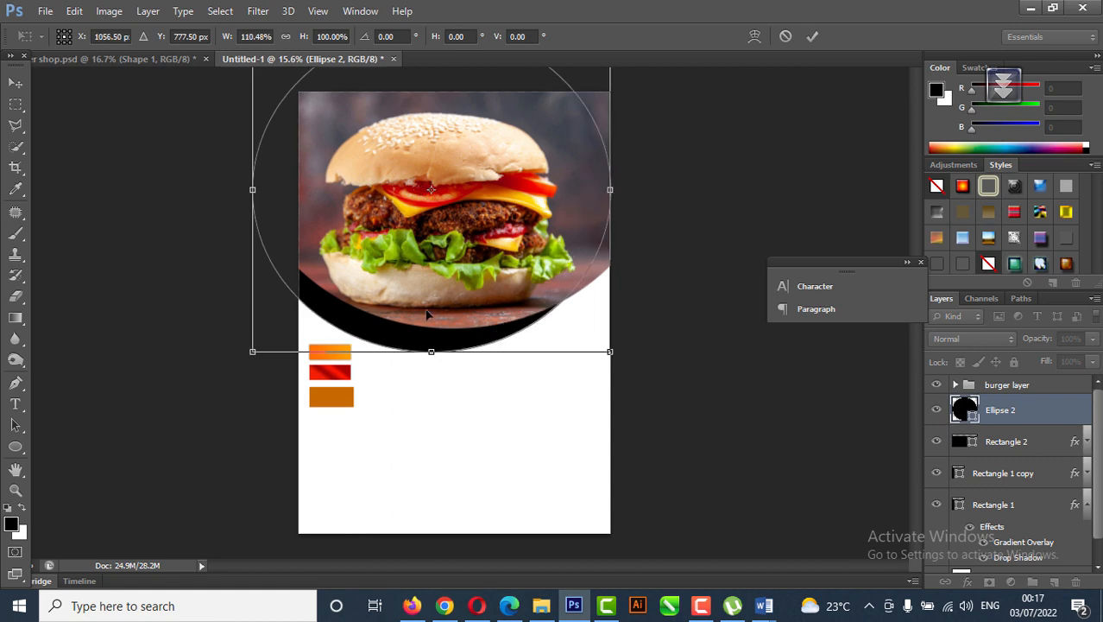
pyautogui.moveTo(431, 352); pyautogui.dragTo(427, 343)
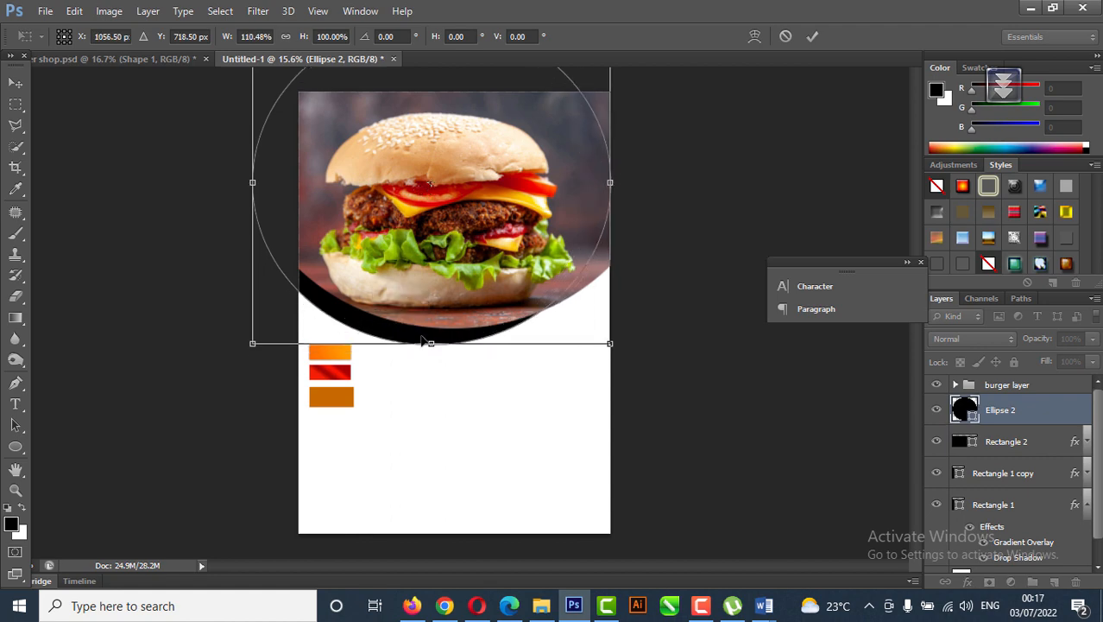
pyautogui.press('Return')
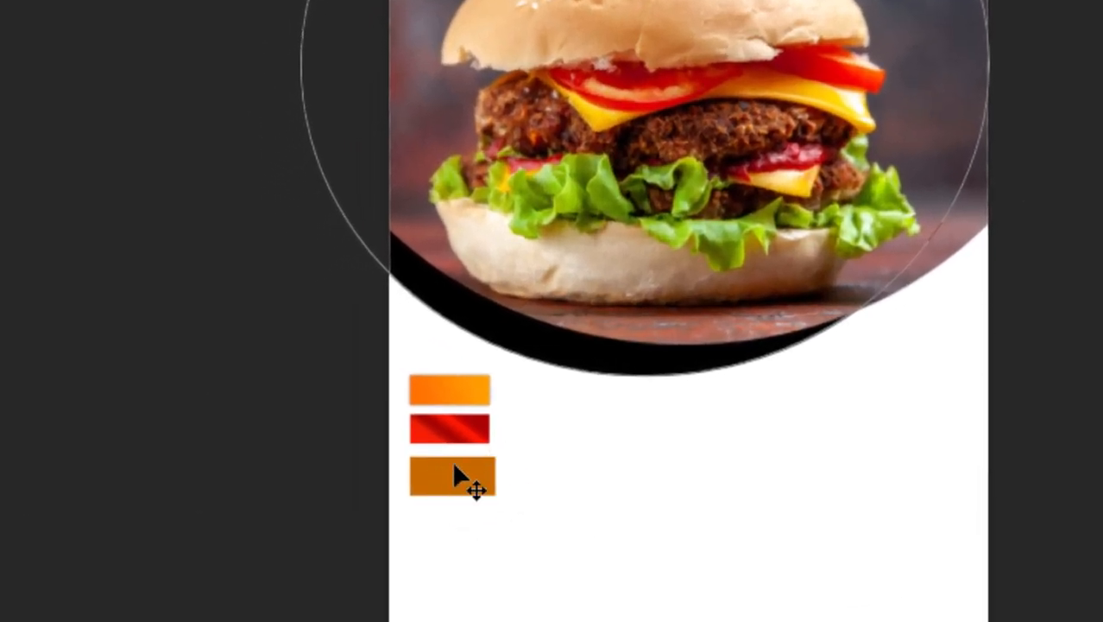
# Step: Copy the layer style of the brown Rectangle 2 swatch onto Ellipse 2
pyautogui.rightClick(459, 481)
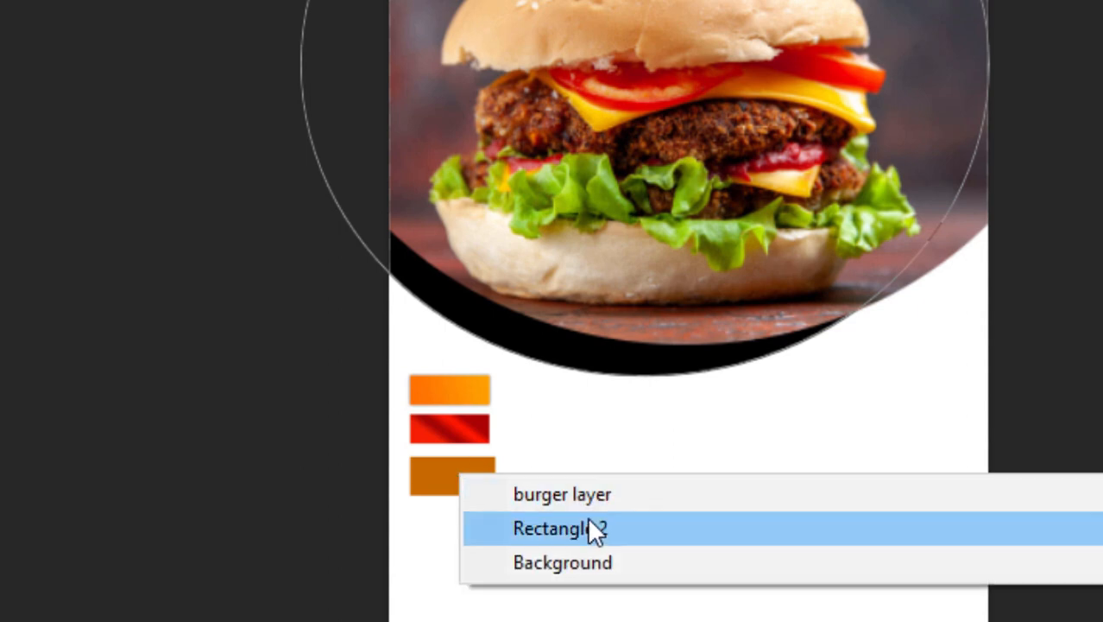
pyautogui.click(606, 541)
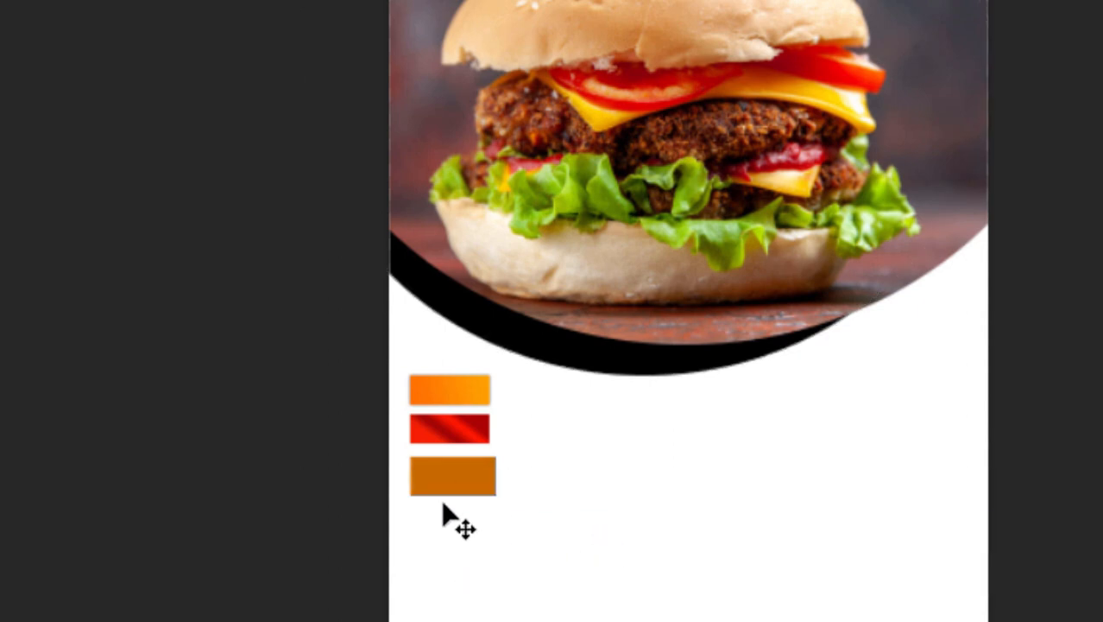
pyautogui.moveTo(447, 508)
pyautogui.mouseDown()
pyautogui.moveTo(476, 504)
pyautogui.moveTo(448, 493)
pyautogui.mouseUp()
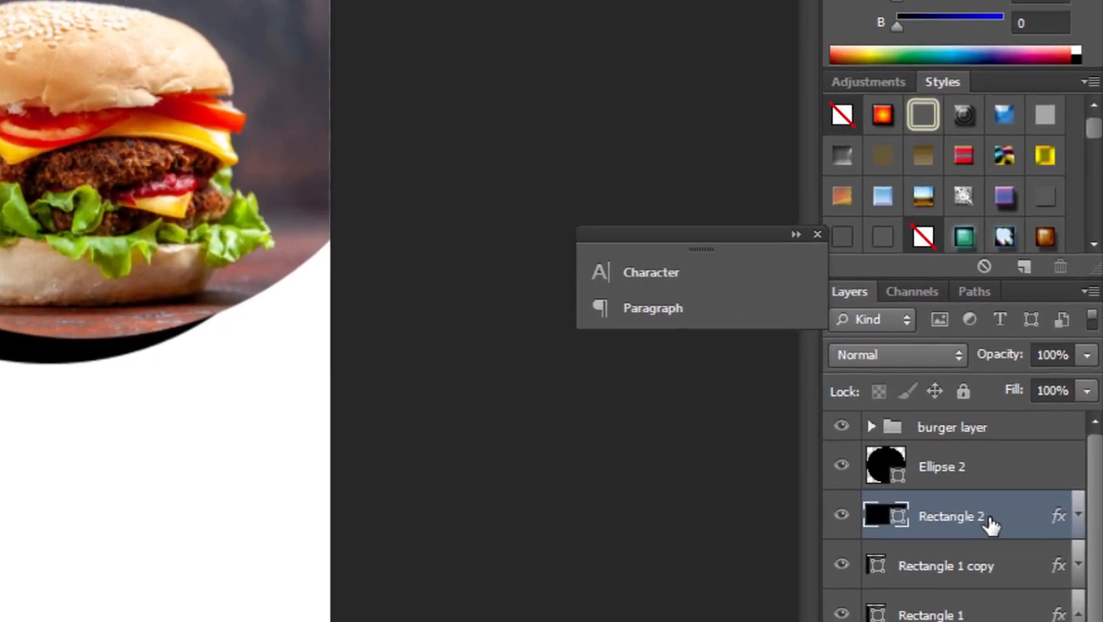
pyautogui.rightClick(1024, 446)
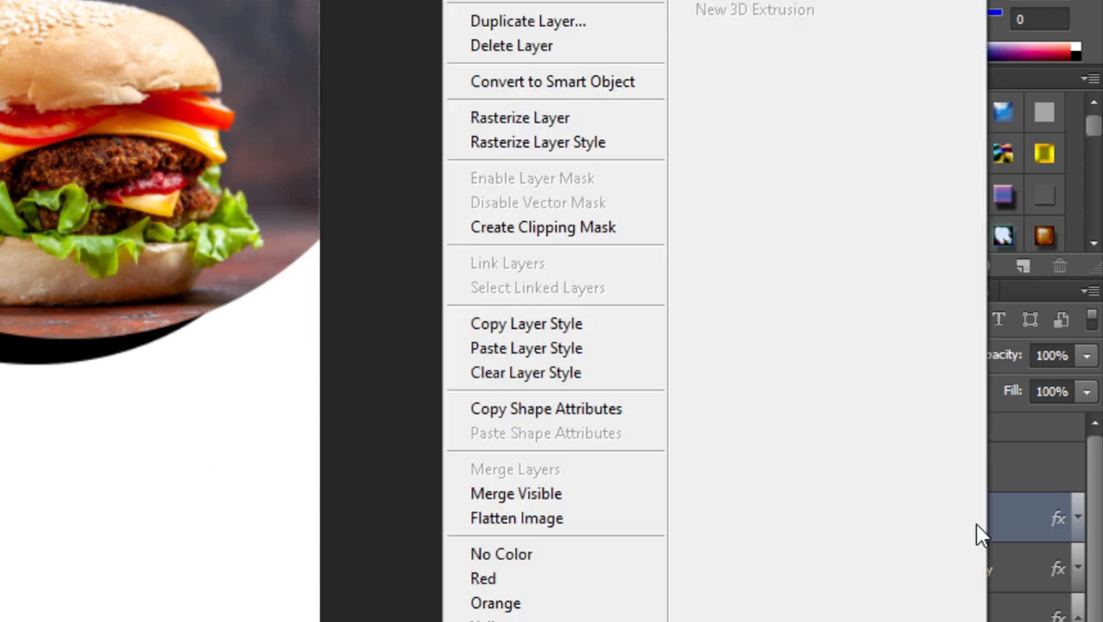
pyautogui.click(581, 332)
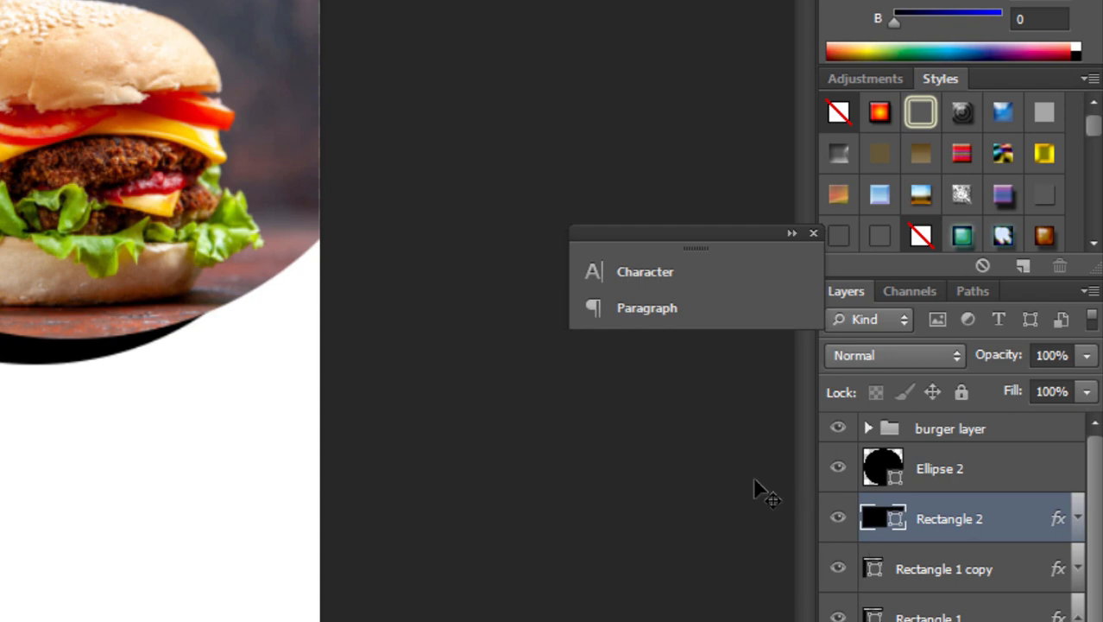
pyautogui.click(960, 479)
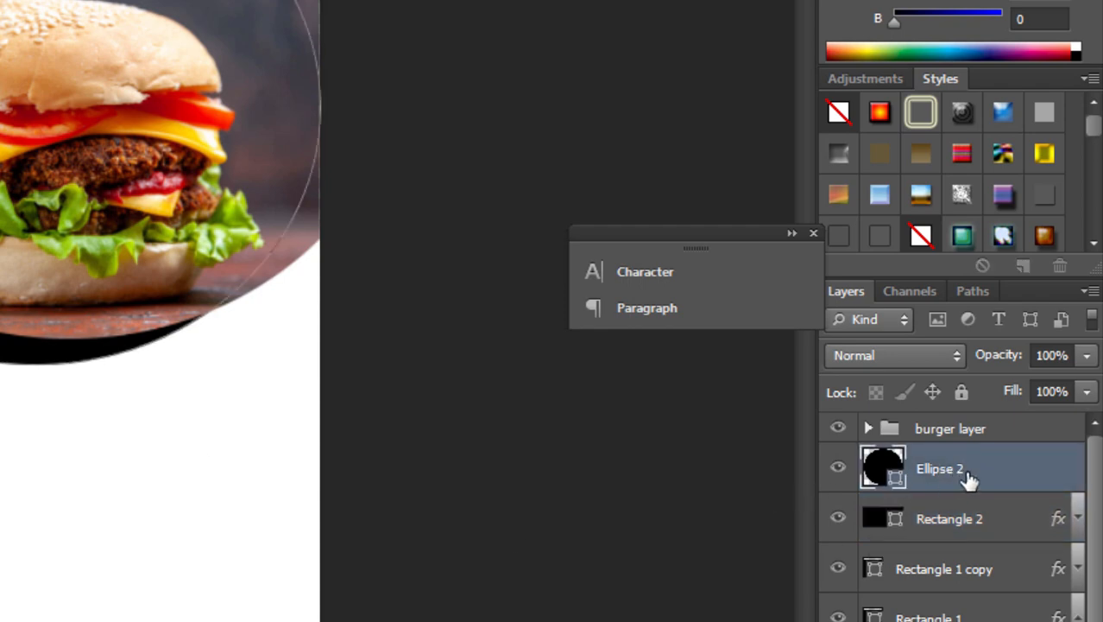
pyautogui.rightClick(995, 480)
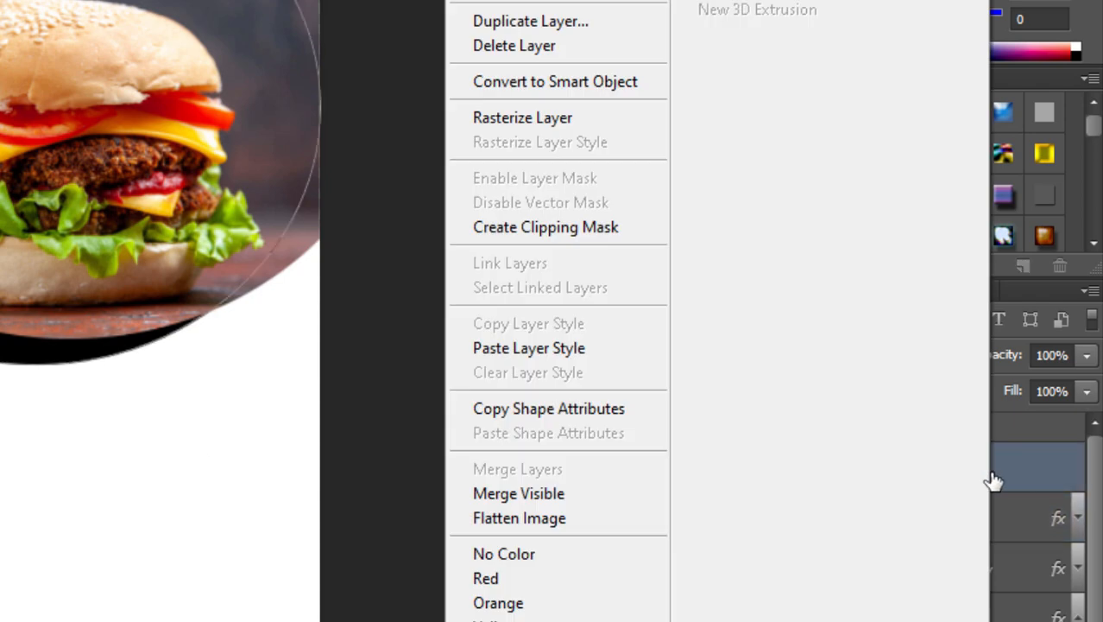
pyautogui.click(566, 358)
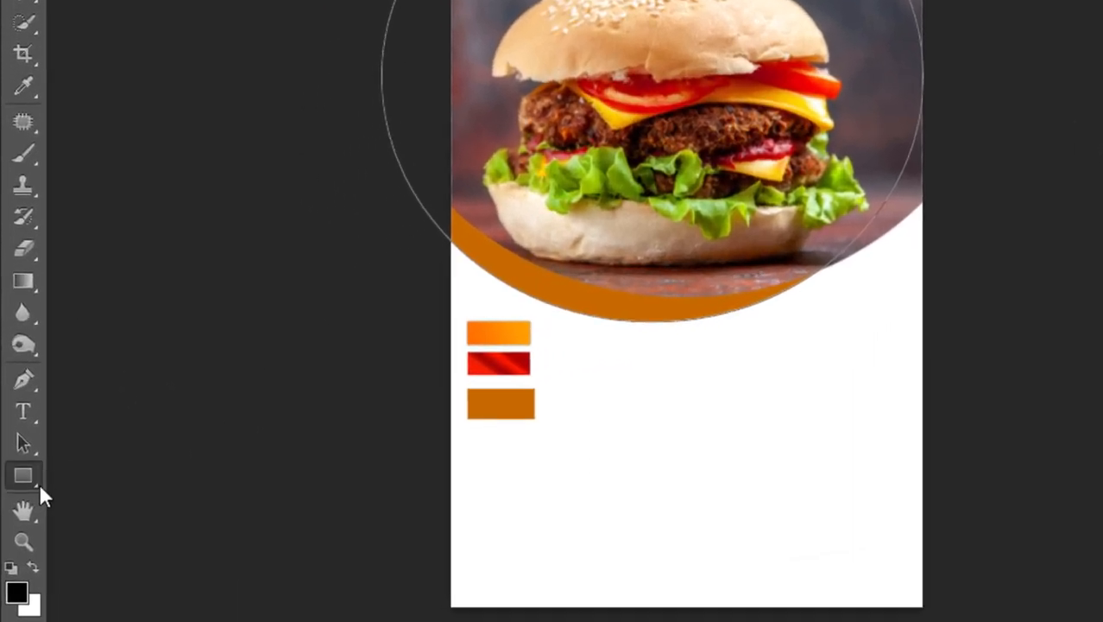
# Step: Draw a black rounded rectangle about 772 by 1234 px over the photo's upper-right area, stacked above the burger layer group
pyautogui.click(26, 451)
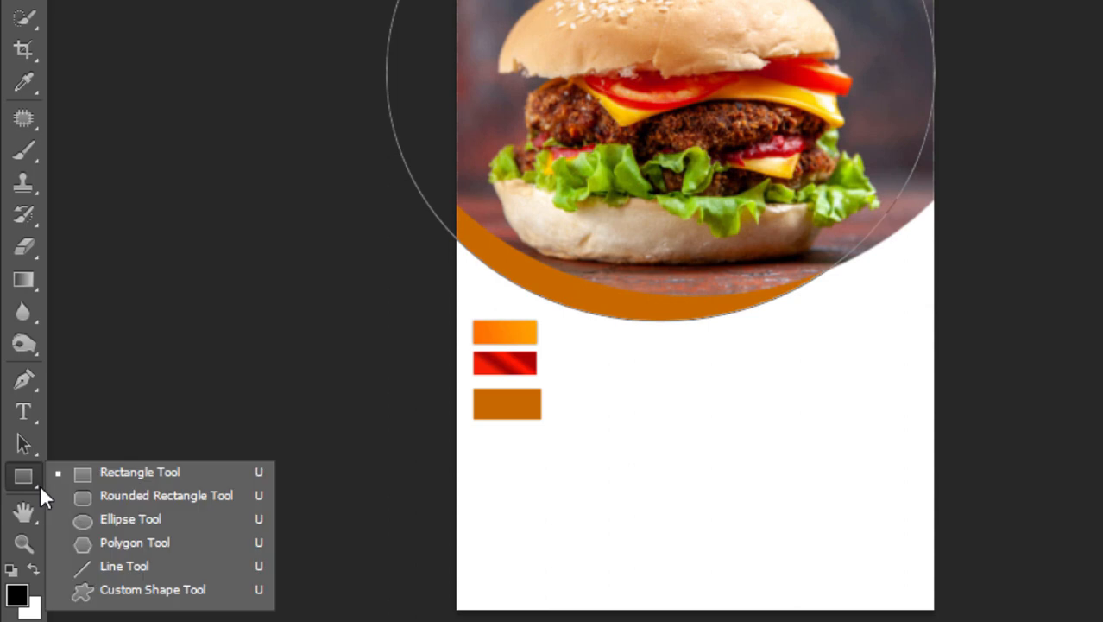
pyautogui.click(168, 499)
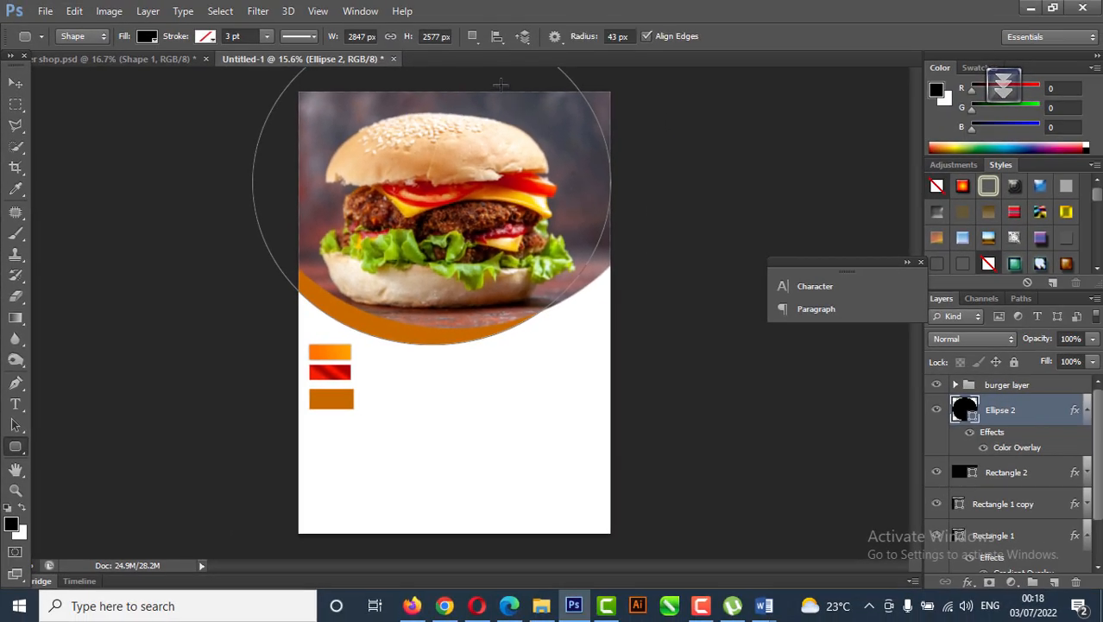
pyautogui.moveTo(501, 84); pyautogui.dragTo(599, 239)
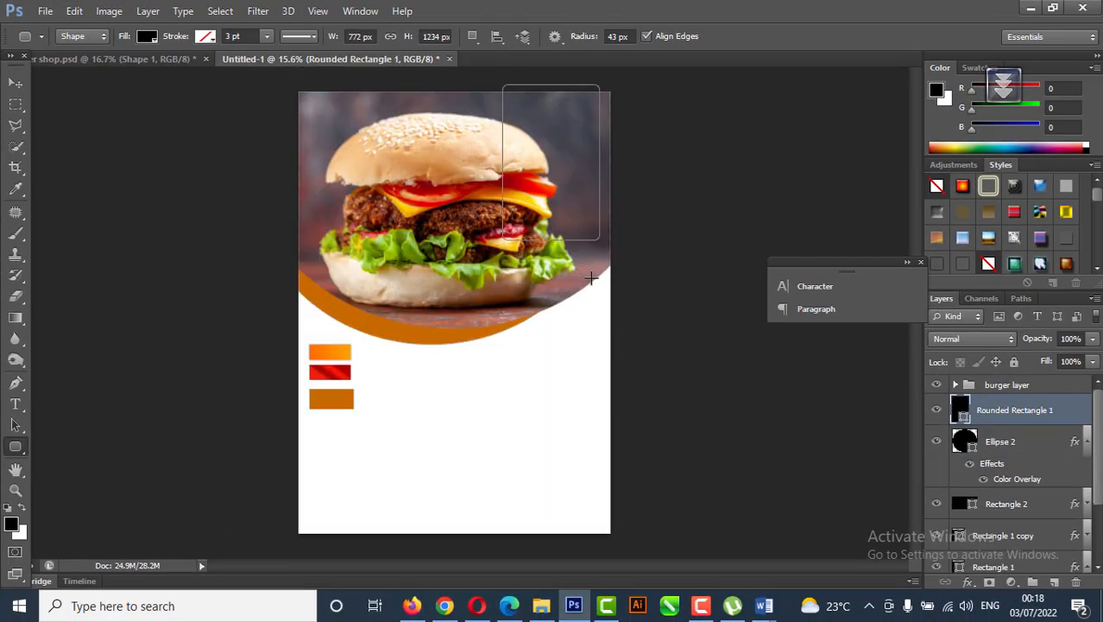
pyautogui.click(16, 83)
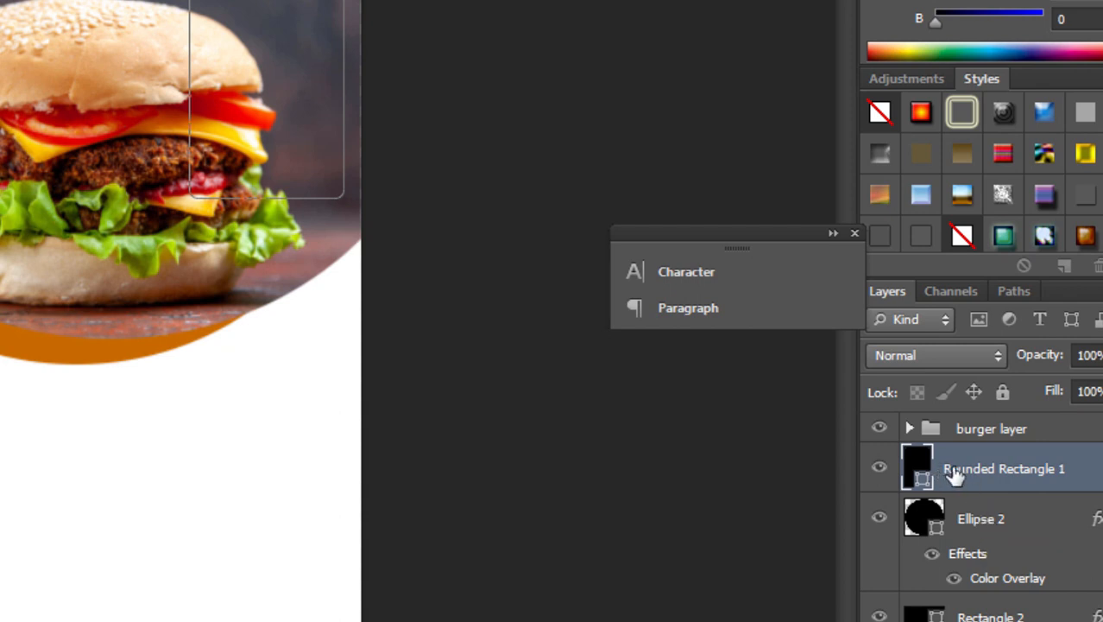
pyautogui.moveTo(980, 471); pyautogui.dragTo(988, 416)
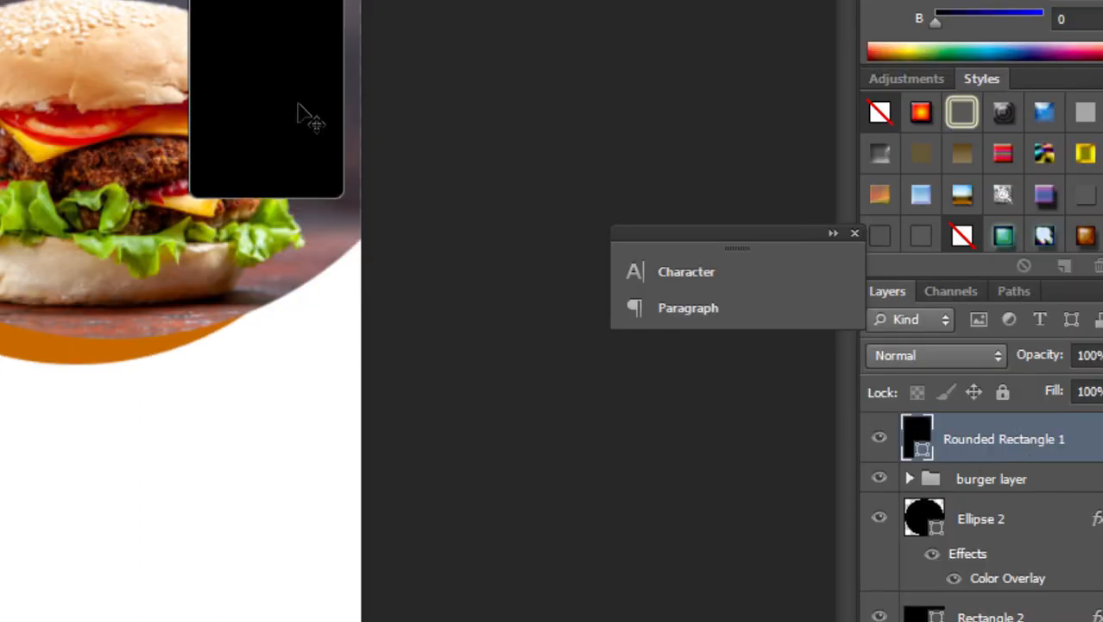
pyautogui.moveTo(298, 113); pyautogui.dragTo(291, 98)
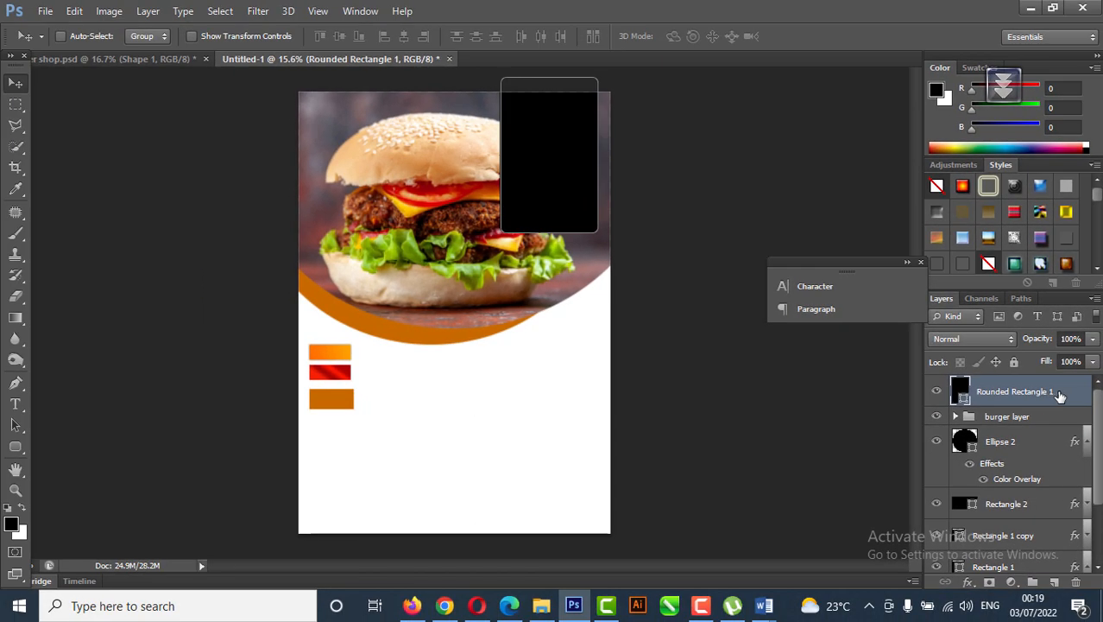
# Step: Add a 30 pt Open Sans Bold title reading "grill &", "Burger" and "shop" on three lines in the white area below the burger photo
pyautogui.click(815, 286)
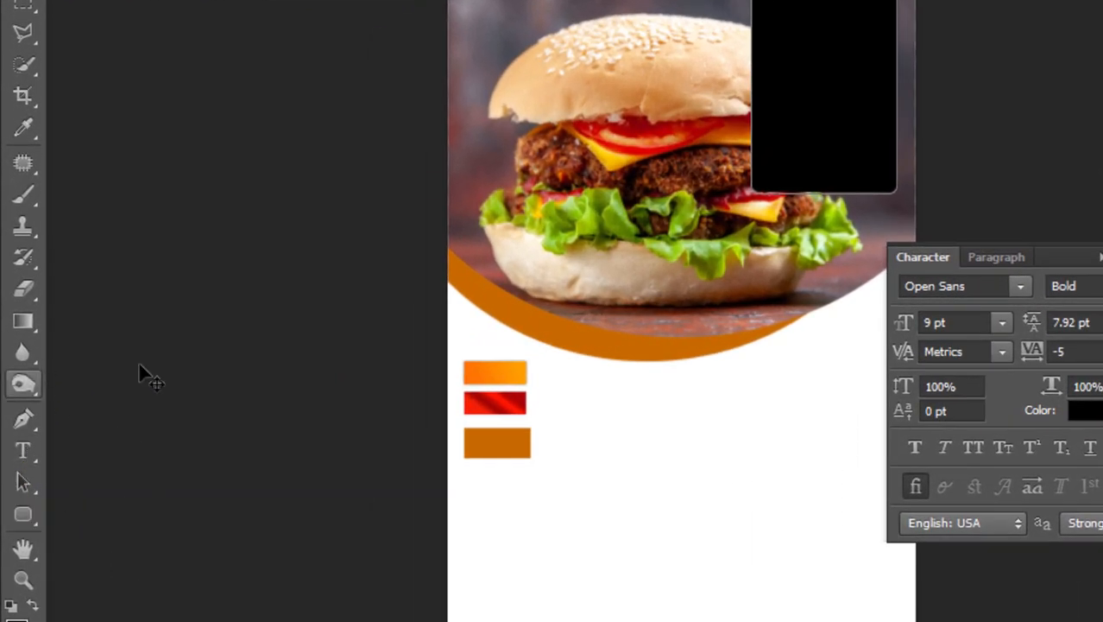
pyautogui.click(24, 453)
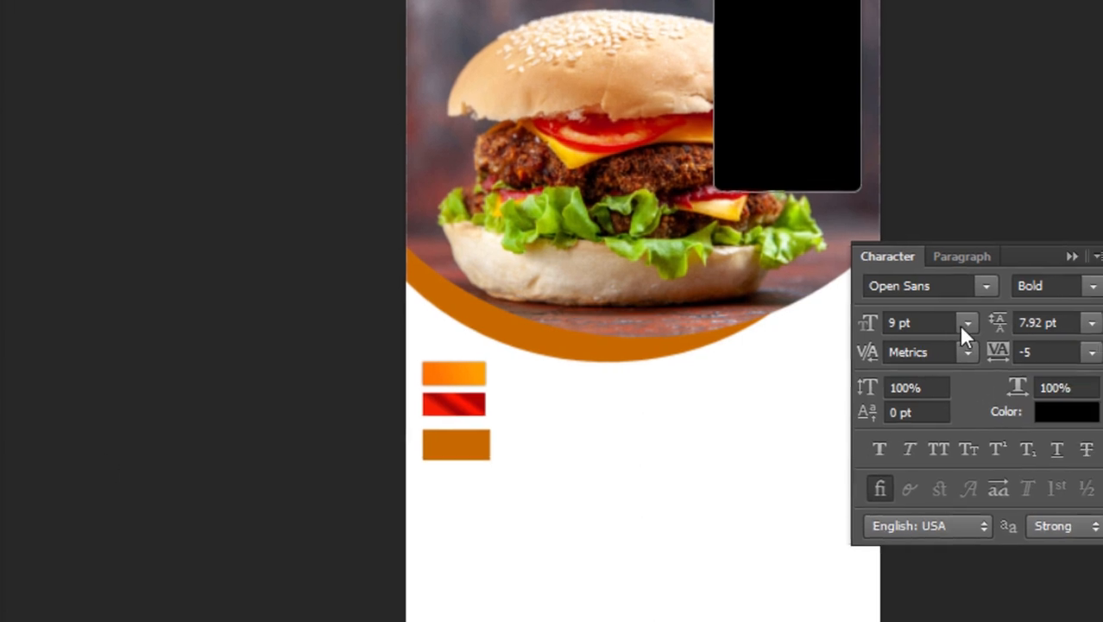
pyautogui.click(1003, 322)
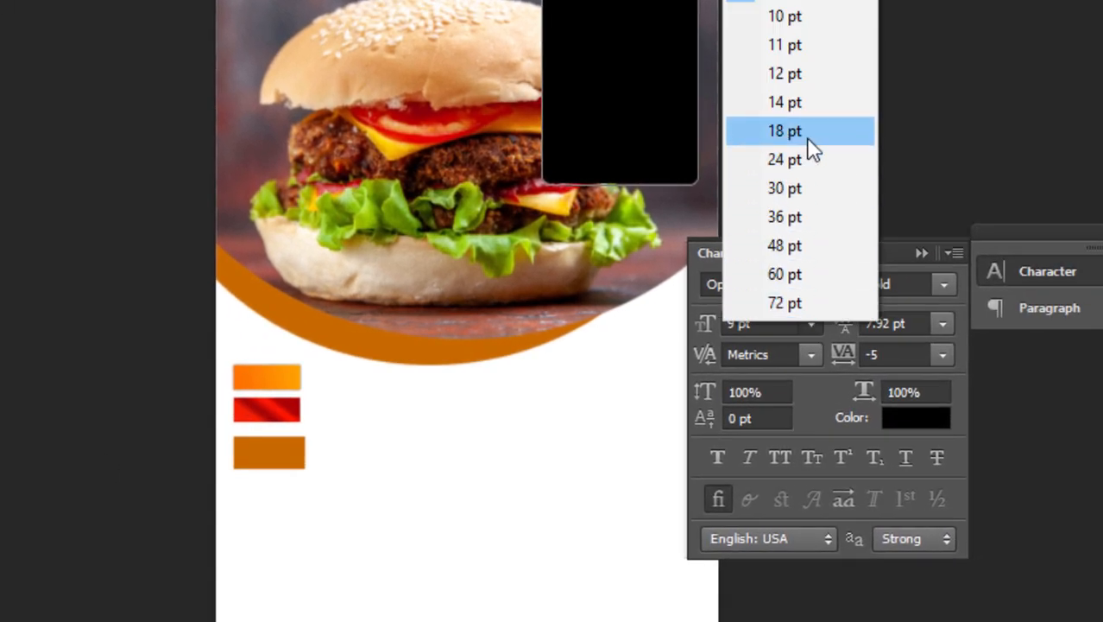
pyautogui.click(787, 189)
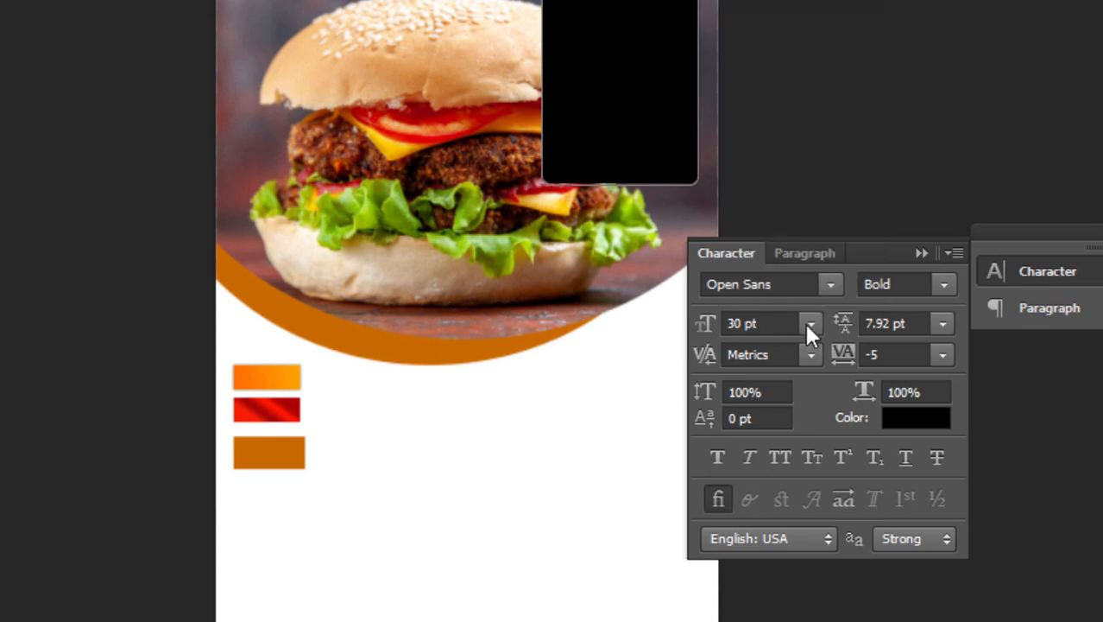
pyautogui.click(412, 494)
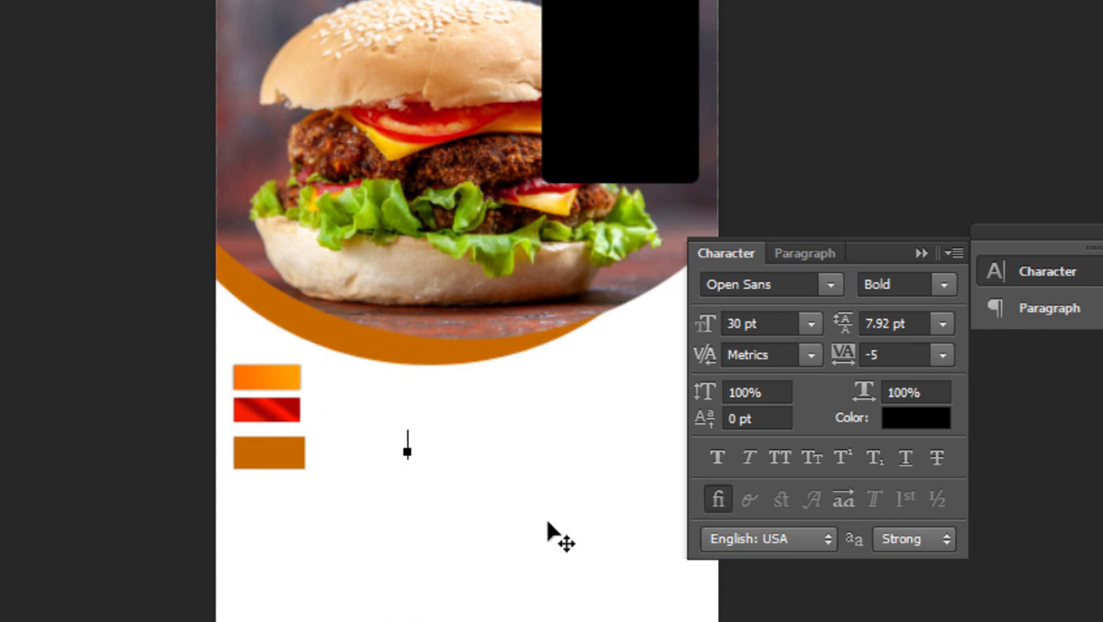
pyautogui.write('g')
pyautogui.write('ti')
pyautogui.press('BackSpace')
pyautogui.press('BackSpace')
pyautogui.write('rill & ')
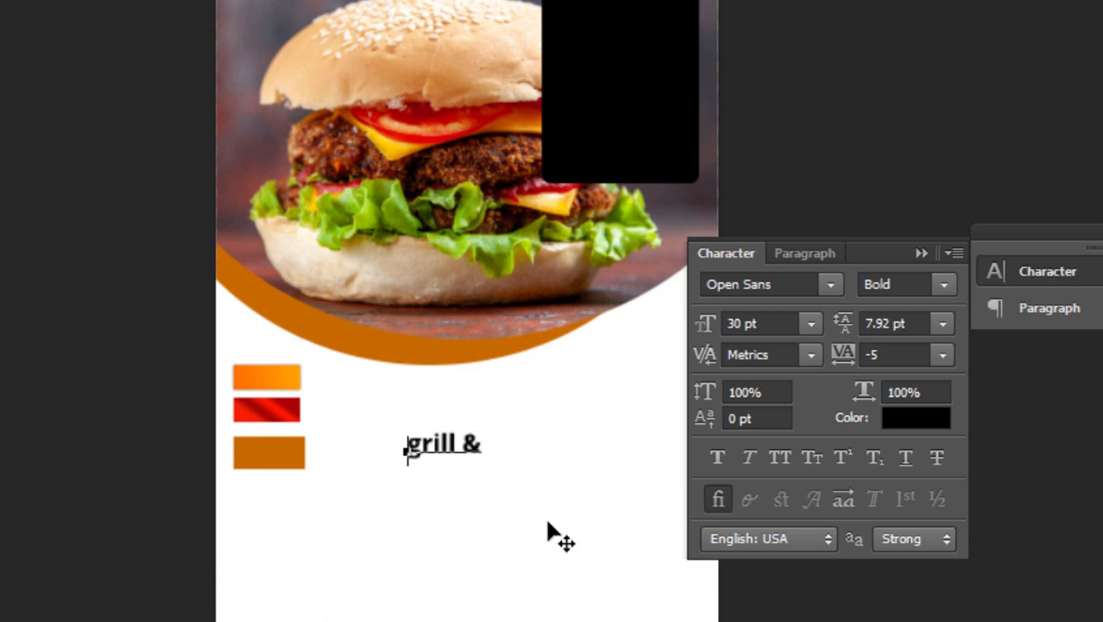
pyautogui.write('ba')
pyautogui.write('r')
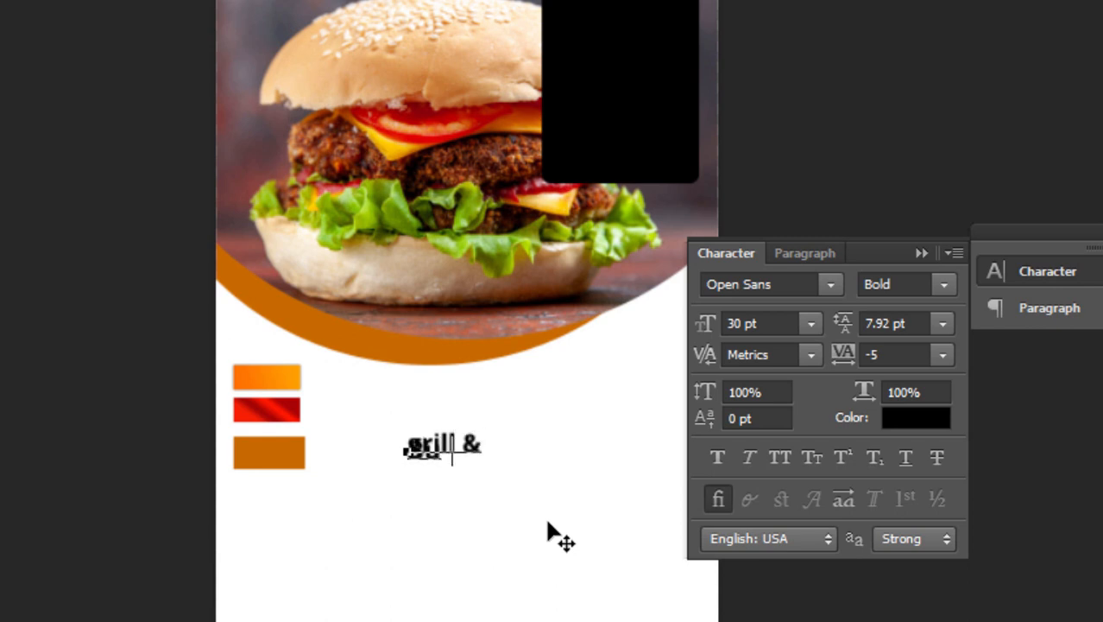
pyautogui.write('ger')
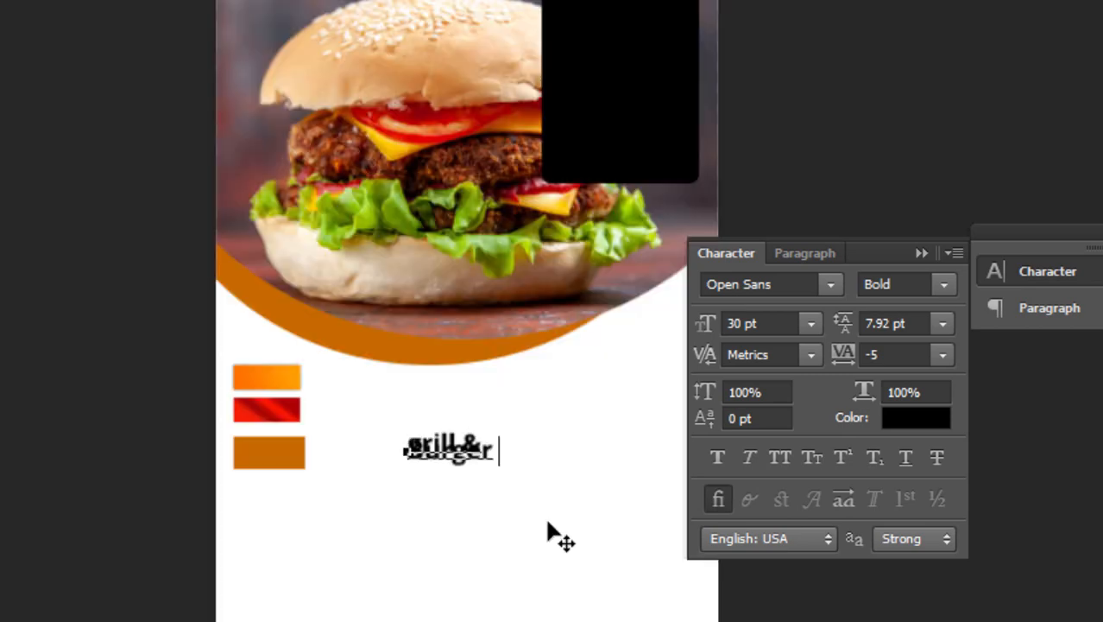
pyautogui.write('shop')
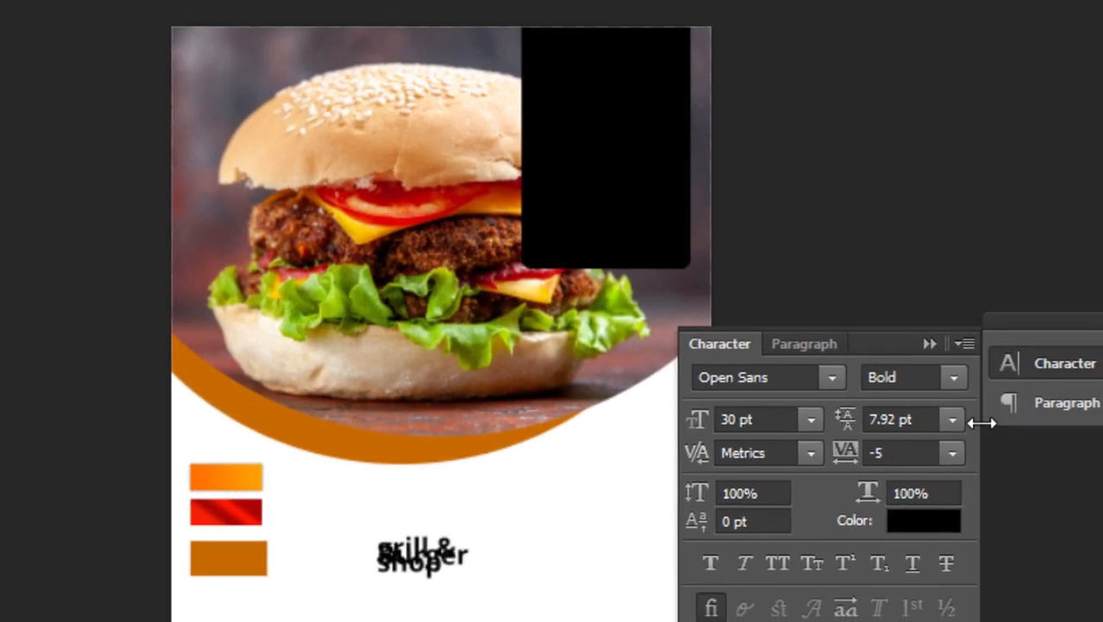
# Step: Set the title's leading to 36 pt and capitalize its words "Grill" and "Shop"
pyautogui.click(953, 419)
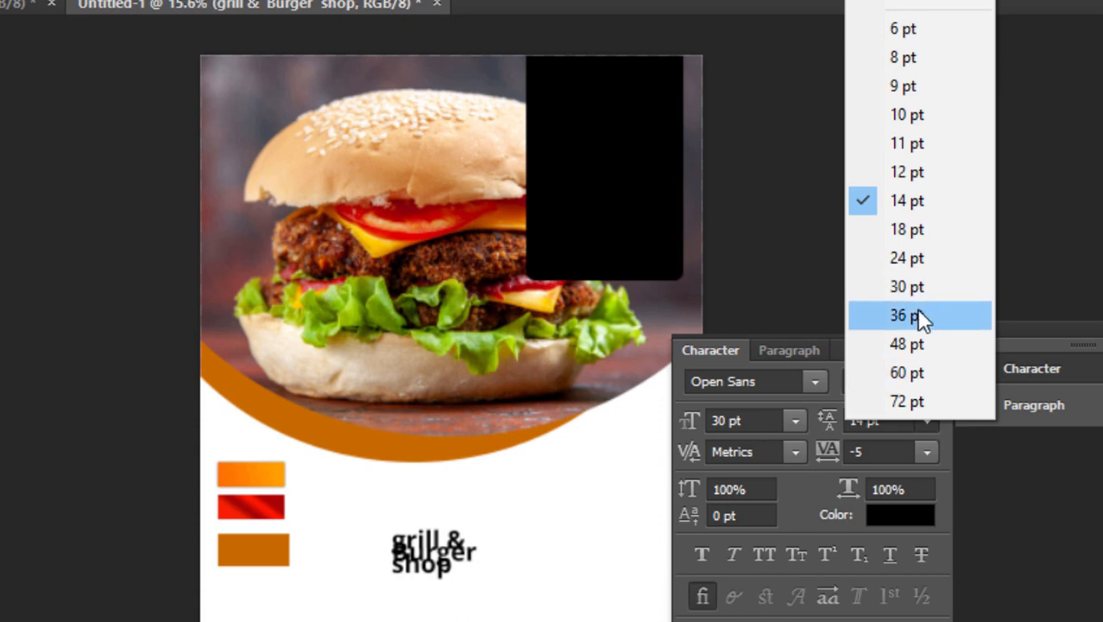
pyautogui.click(920, 318)
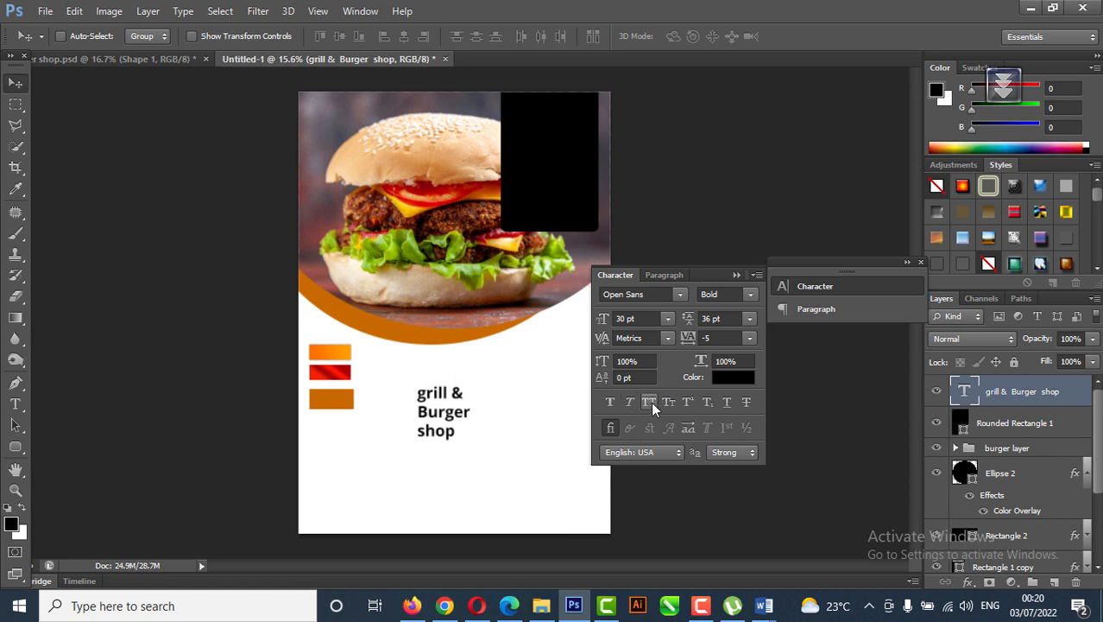
pyautogui.click(15, 403)
pyautogui.click(423, 394)
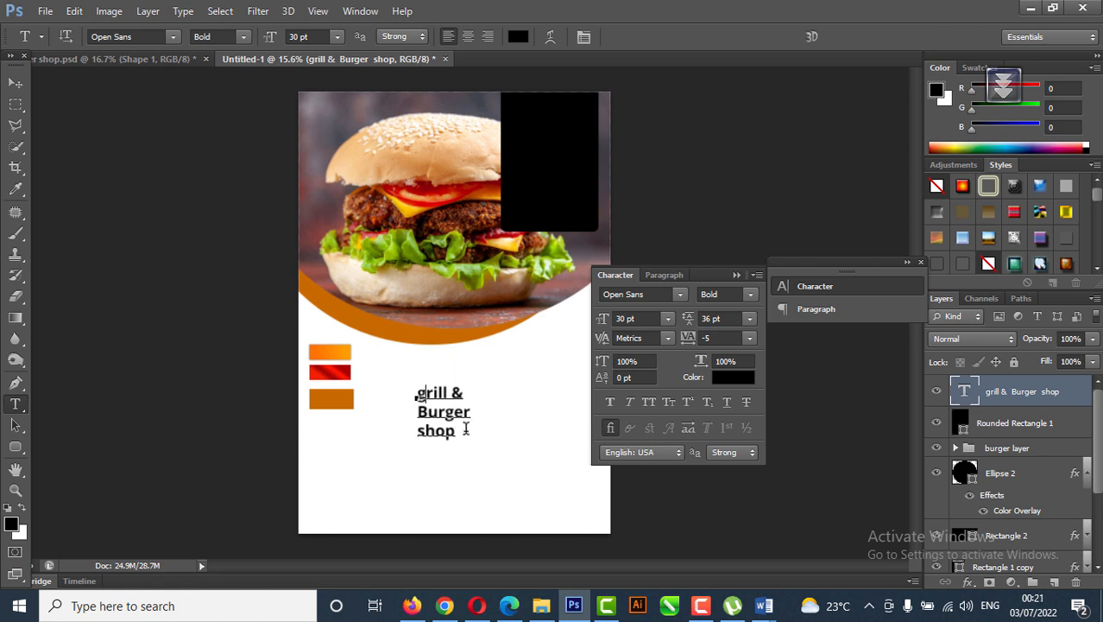
pyautogui.press('BackSpace')
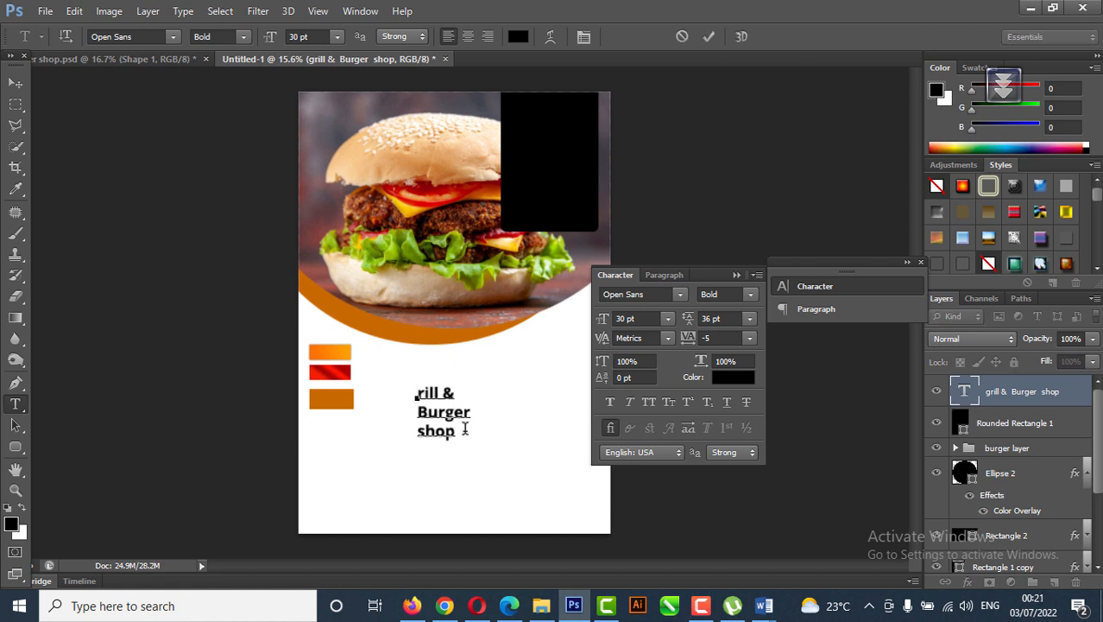
pyautogui.write('G')
pyautogui.click(417, 431)
pyautogui.press('Delete')
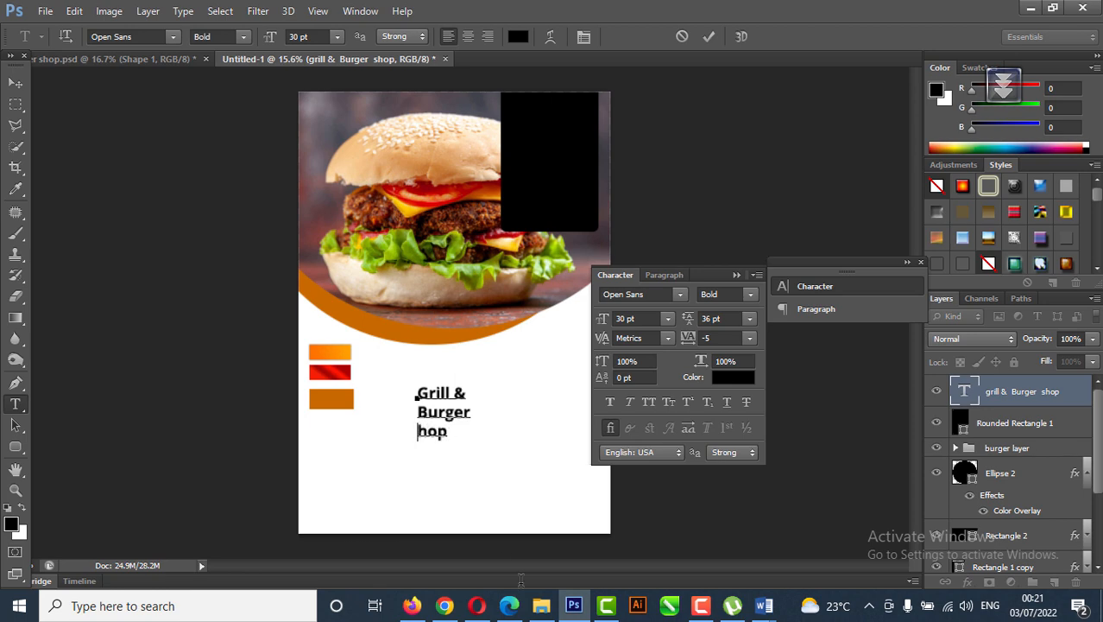
pyautogui.write('S')
pyautogui.click(16, 82)
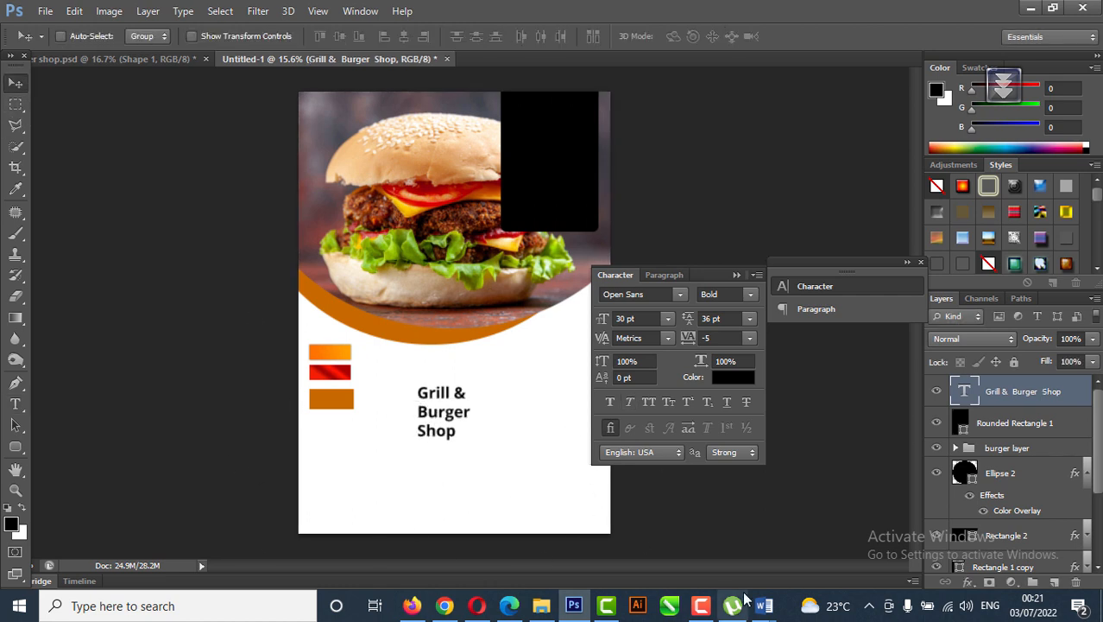
# Step: Remove the lines "Burger" and "Shop" from the title text so that it reads only "Grill &"
pyautogui.click(16, 404)
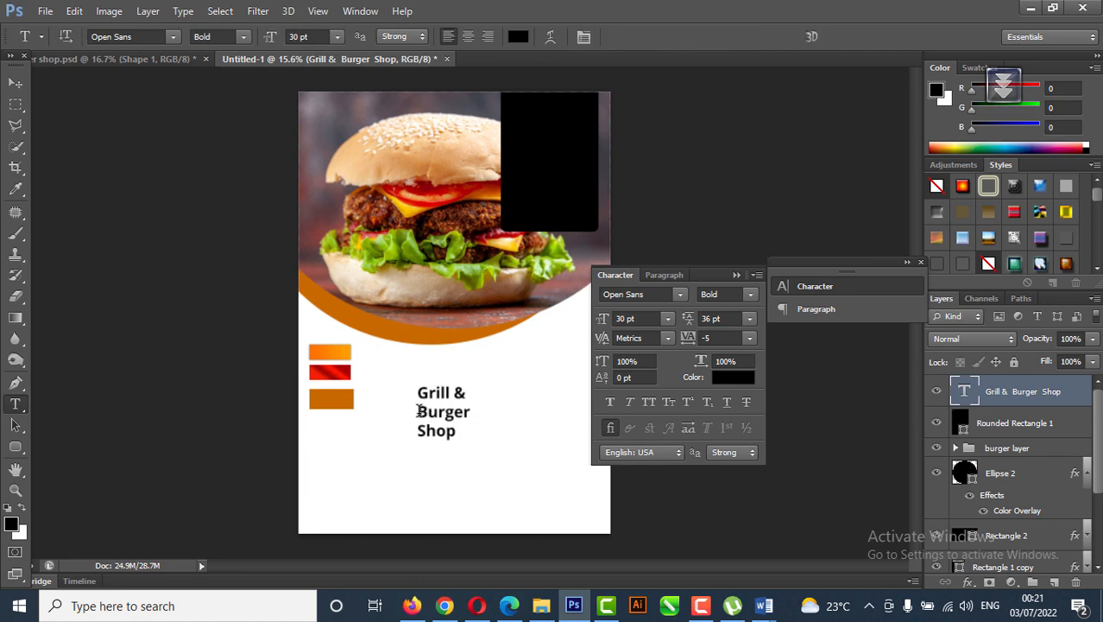
pyautogui.moveTo(419, 411); pyautogui.dragTo(458, 431)
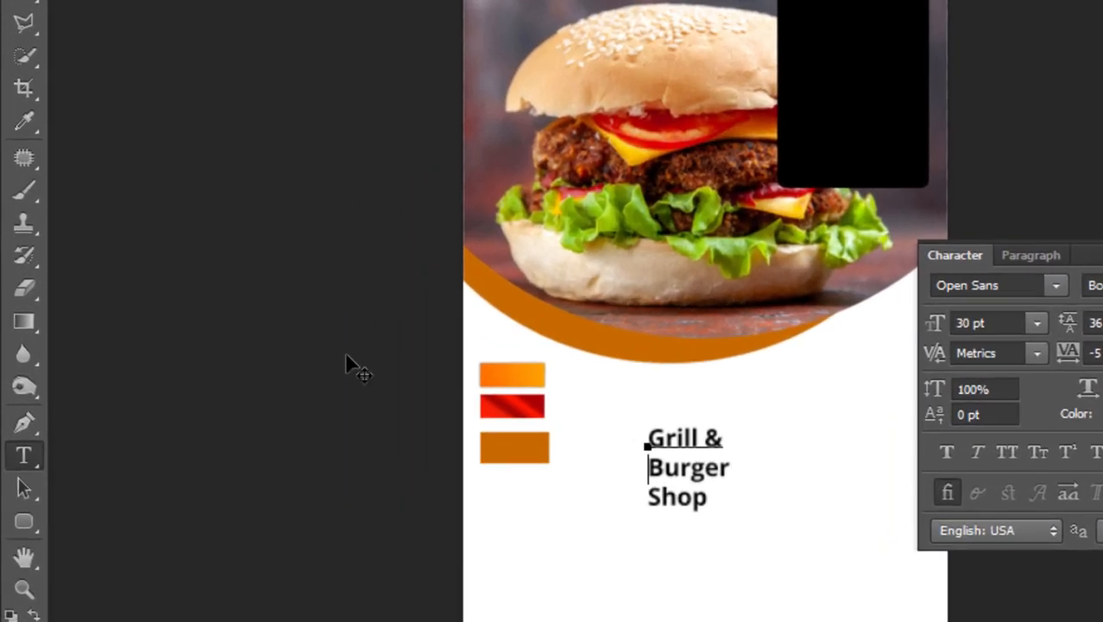
pyautogui.press('BackSpace')
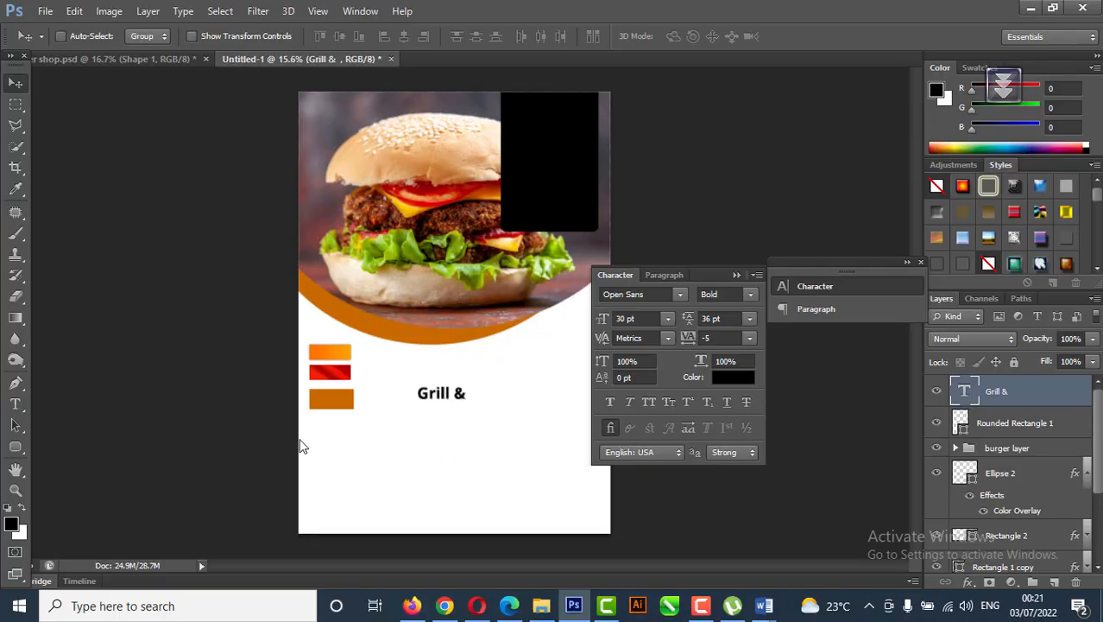
# Step: Add a separate text layer reading "Burger" and "Shop" on two lines below "Grill &"
pyautogui.press('t')
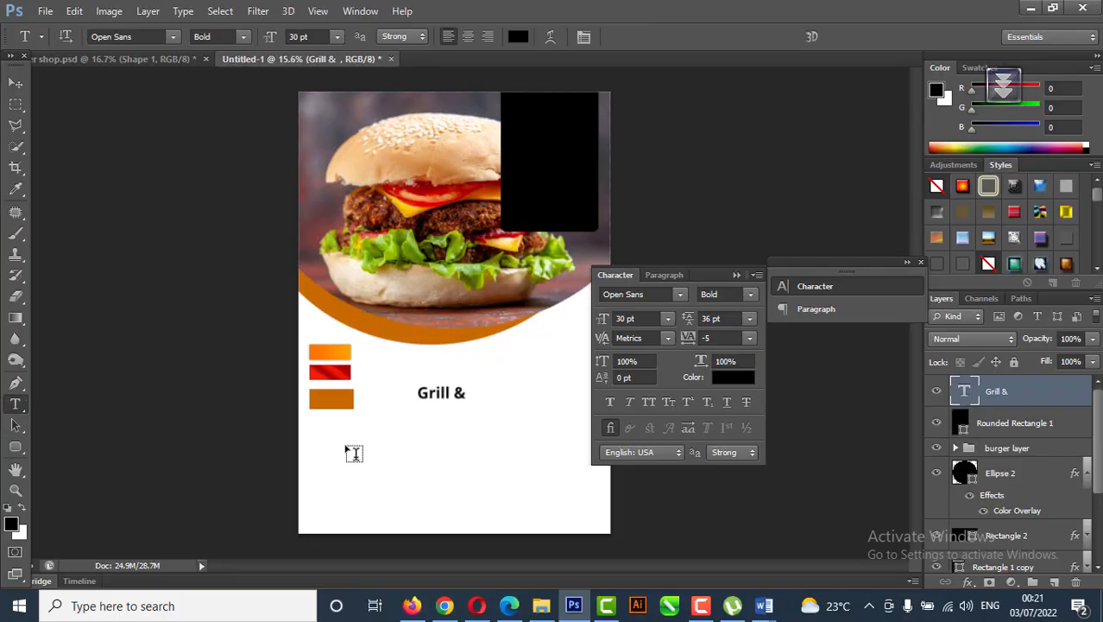
pyautogui.click(390, 436)
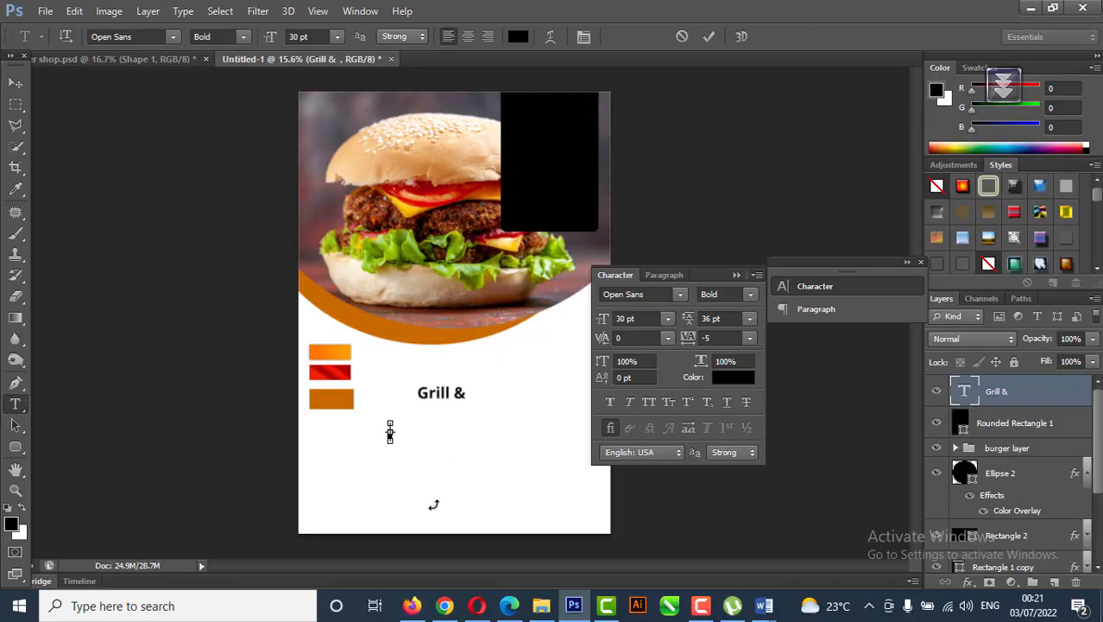
pyautogui.write('Burger')
pyautogui.press('Return')
pyautogui.write('Shop')
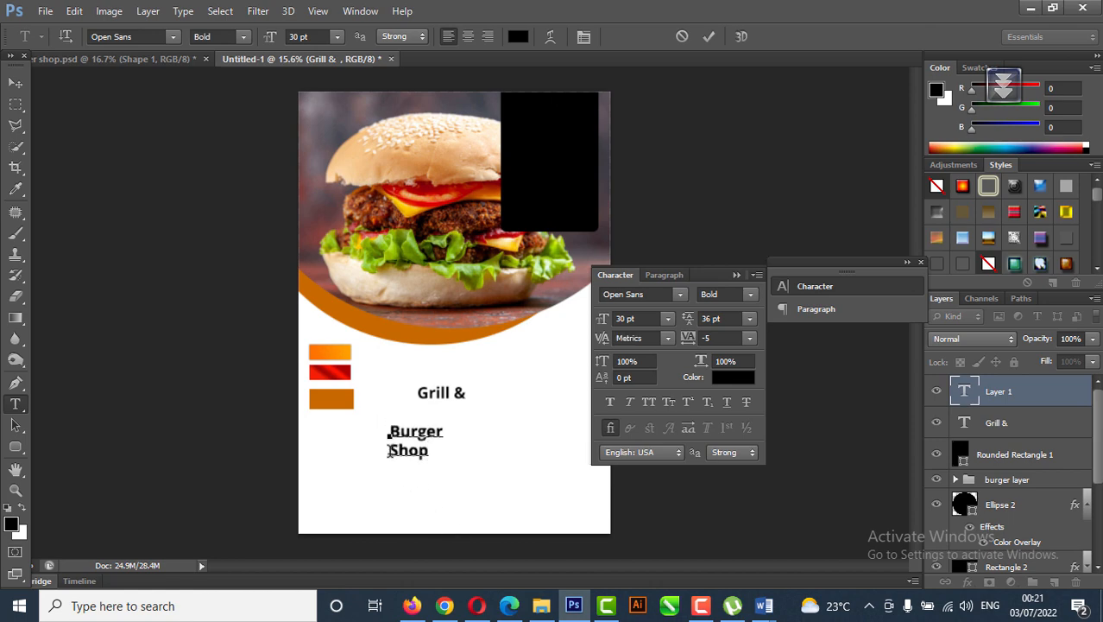
# Step: Cut "Shop" out of the Burger text and paste it as its own text layer beneath "Burger"
pyautogui.moveTo(388, 450); pyautogui.dragTo(443, 456)
pyautogui.hotkey('ctrl', 'x')
pyautogui.hotkey('ctrl', 'Return')
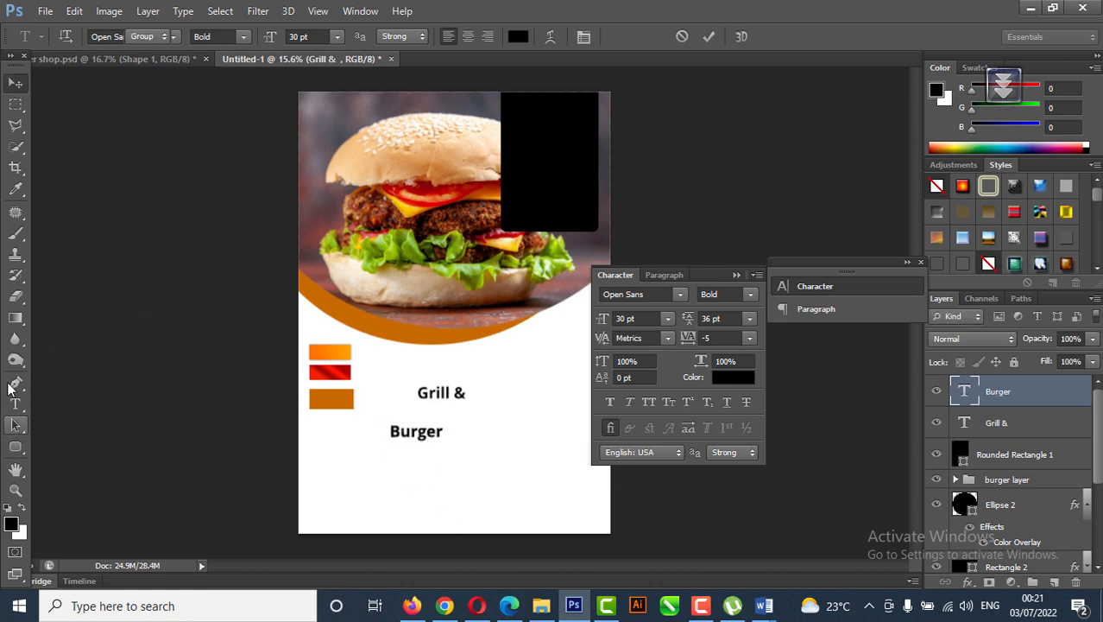
pyautogui.click(418, 482)
pyautogui.hotkey('ctrl', 'v')
pyautogui.hotkey('ctrl', 'Return')
# Step: Take the "&" out of the Grill text and place it as its own text layer to the right of "Burger"
pyautogui.click(456, 392)
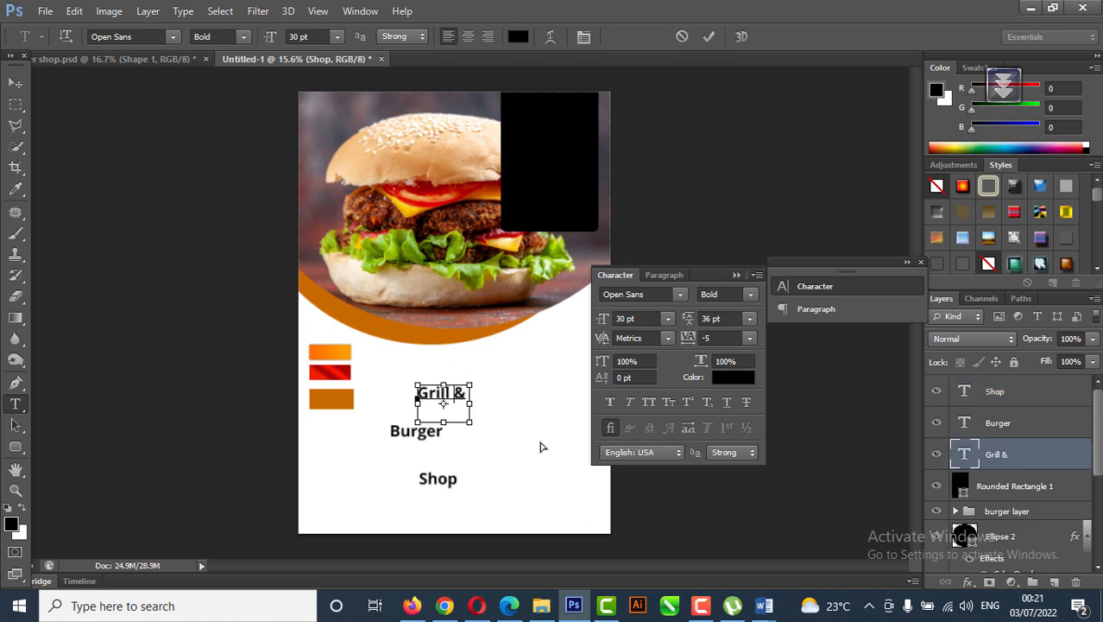
pyautogui.press('BackSpace')
pyautogui.hotkey('ctrl', 'Return')
pyautogui.click(499, 433)
pyautogui.hotkey('ctrl', 'v')
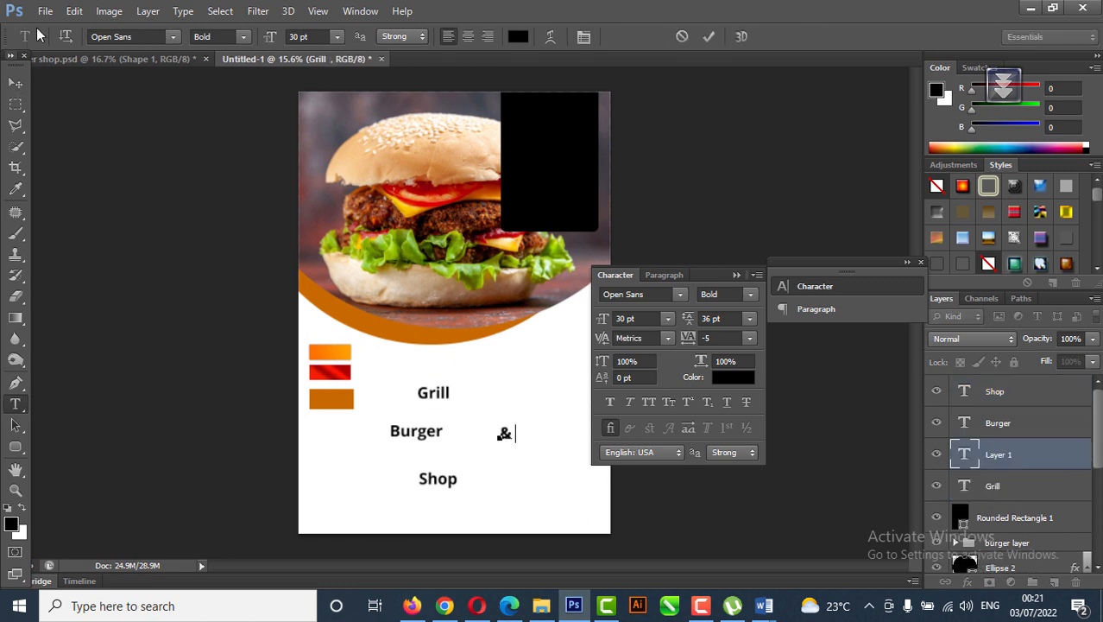
pyautogui.click(12, 84)
pyautogui.click(12, 84)
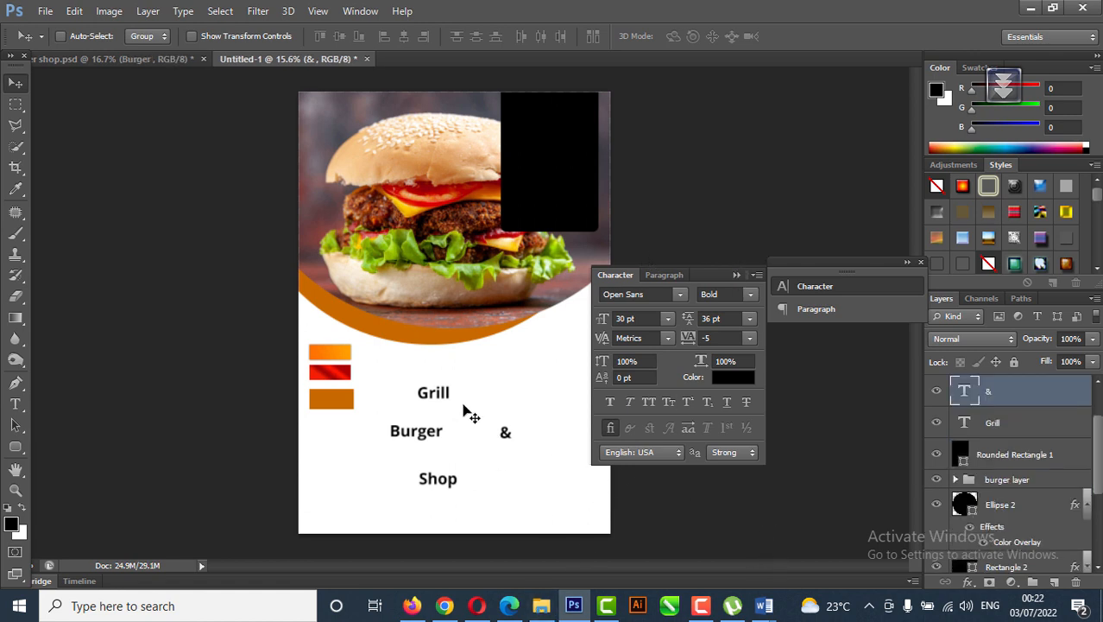
# Step: Set the word "Grill" in Onyx BT at 72 pt
pyautogui.rightClick(438, 394)
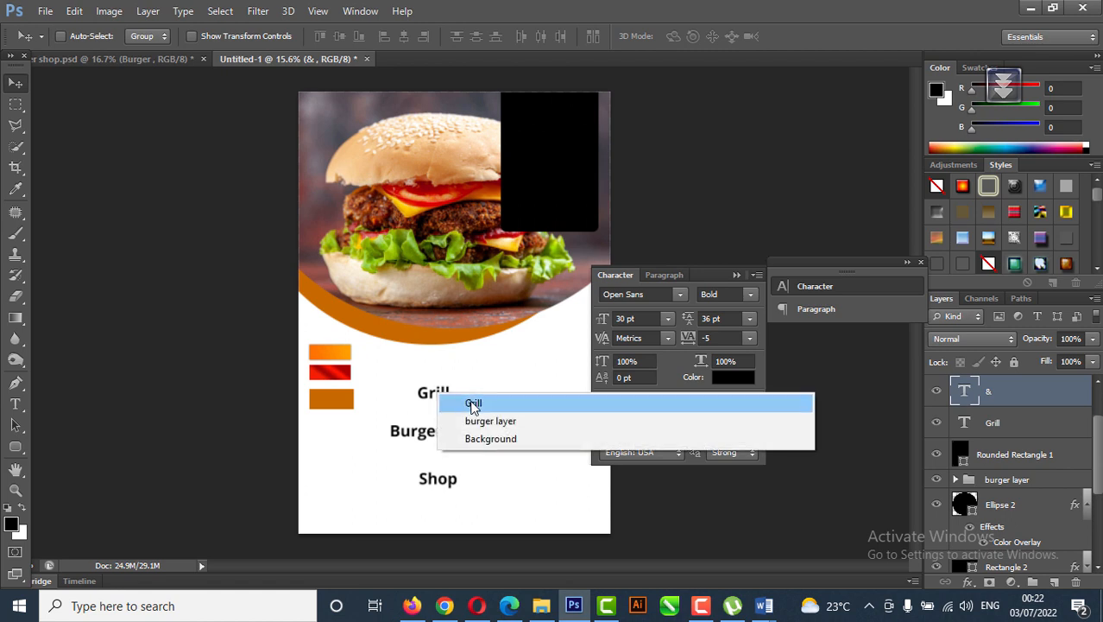
pyautogui.click(473, 404)
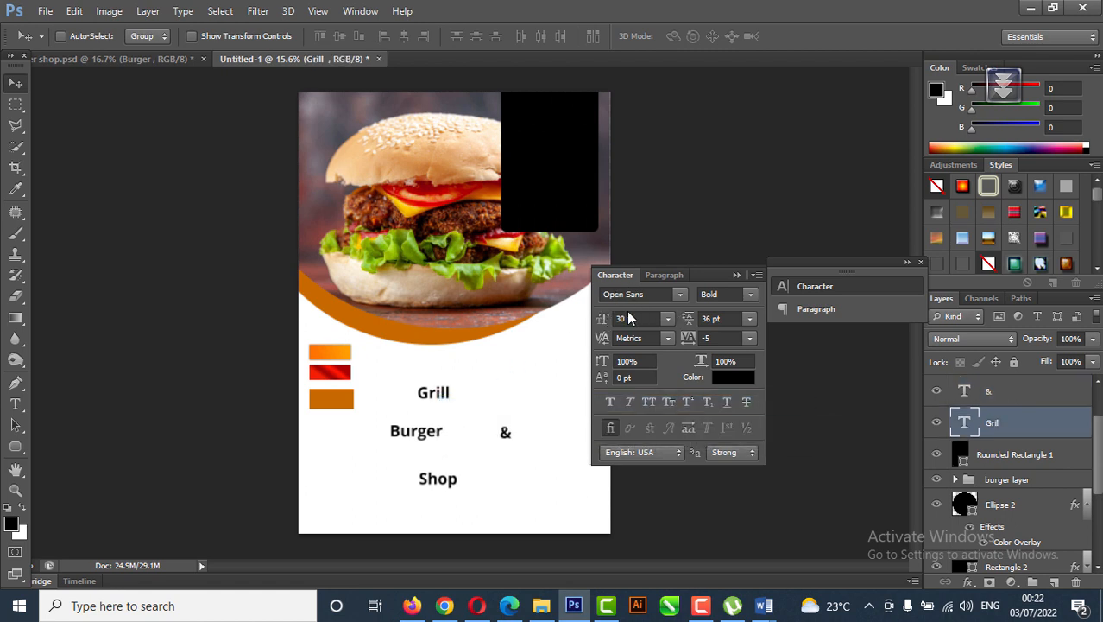
pyautogui.click(652, 295)
pyautogui.scroll(1, 652, 295)
pyautogui.write('Onyx')
pyautogui.press('Return')
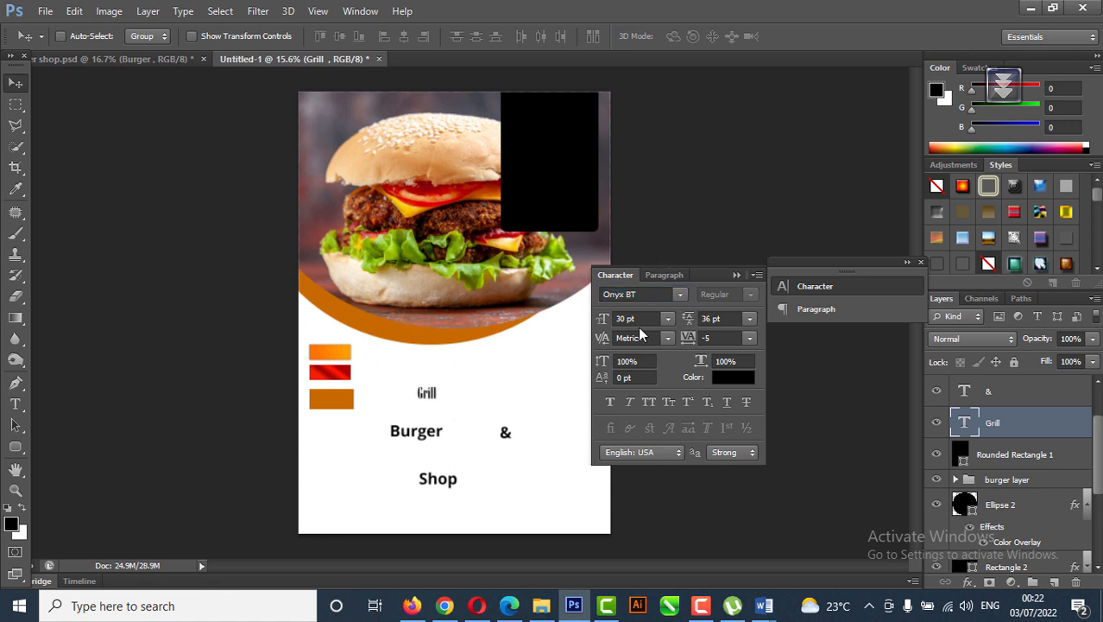
pyautogui.click(667, 318)
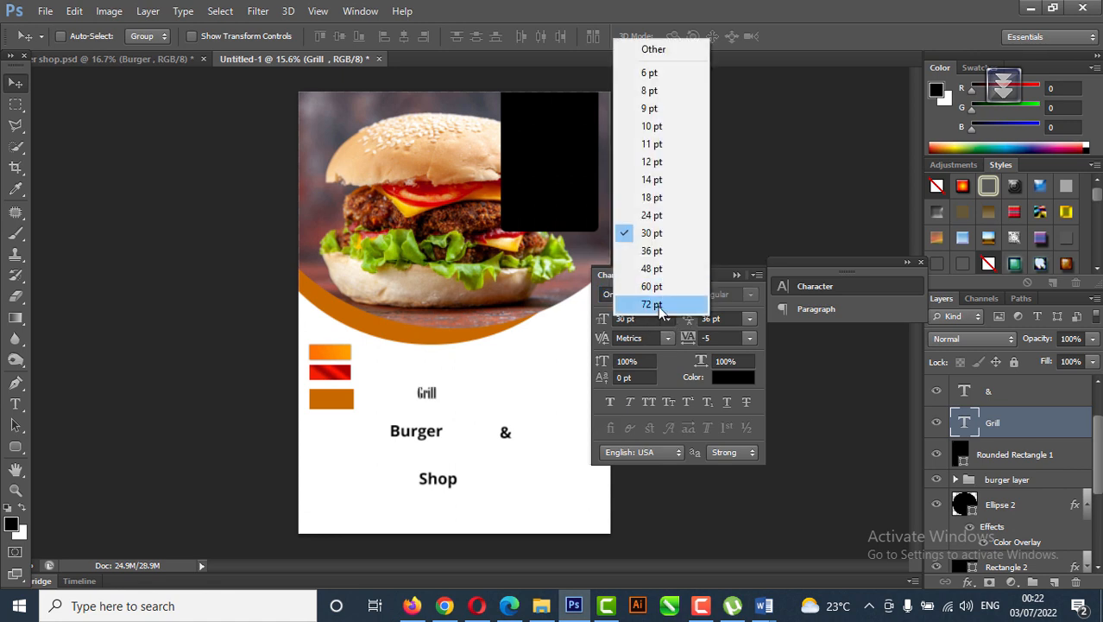
pyautogui.click(652, 303)
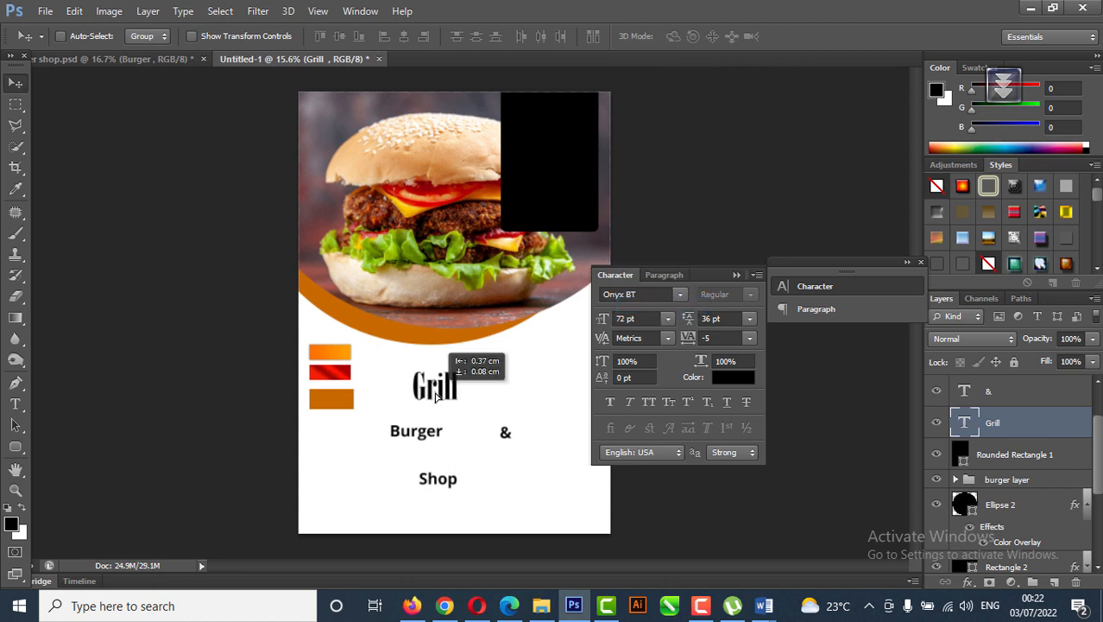
# Step: Set the word "Burger" in Onyx at 72 pt and position it directly beneath "Grill"
pyautogui.rightClick(425, 434)
pyautogui.click(466, 442)
pyautogui.moveTo(466, 442); pyautogui.dragTo(433, 424)
pyautogui.click(665, 298)
pyautogui.click(667, 318)
pyautogui.click(656, 305)
pyautogui.moveTo(353, 510); pyautogui.dragTo(352, 509)
# Step: Set the word "Shop" in Onyx at 72 pt and move it up directly beneath "Burger"
pyautogui.rightClick(380, 596)
pyautogui.click(480, 610)
pyautogui.write('Onyx')
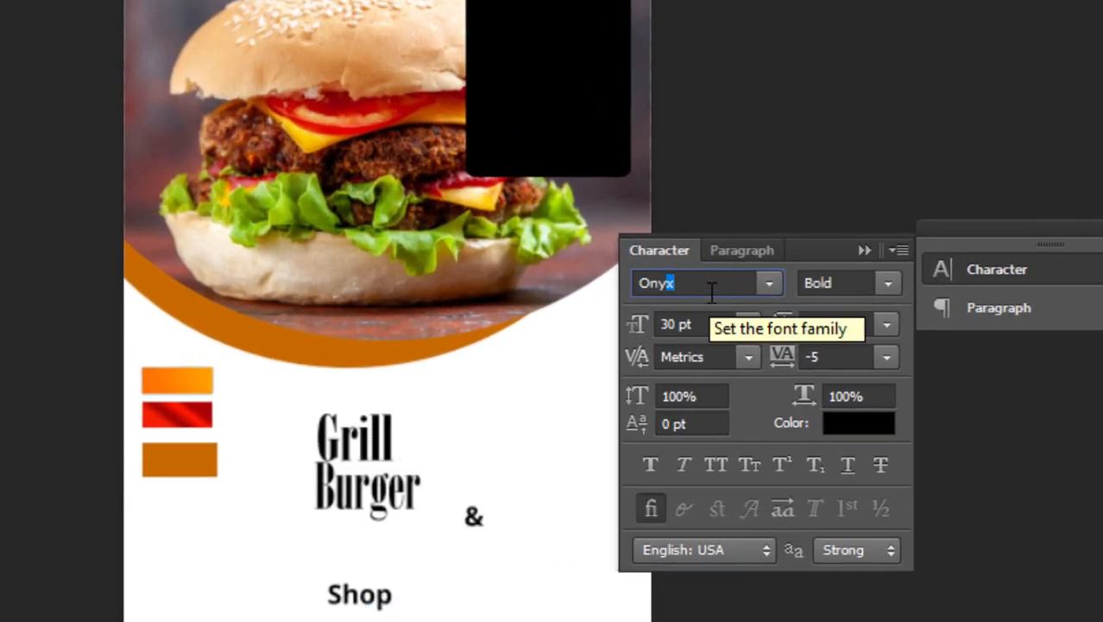
pyautogui.press('Return')
pyautogui.click(749, 324)
pyautogui.click(717, 239)
pyautogui.moveTo(371, 608); pyautogui.dragTo(370, 557)
# Step: Set the "&" in Onyx BT and move it to the right end of the word "Grill"
pyautogui.click(477, 520)
pyautogui.click(702, 323)
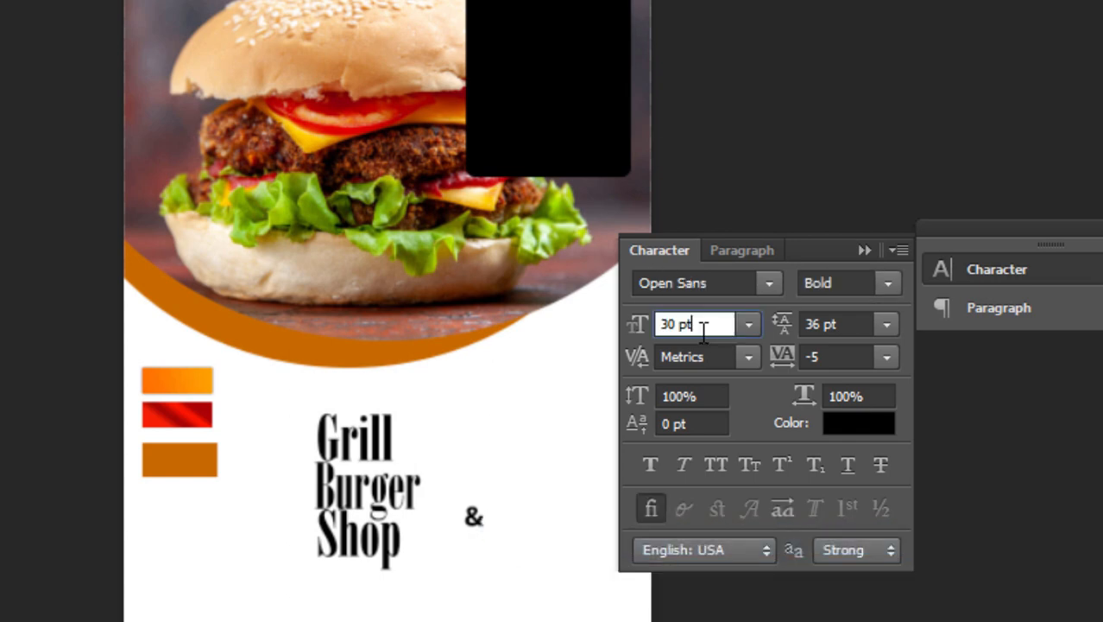
pyautogui.click(734, 283)
pyautogui.write('Onyx BT')
pyautogui.press('Return')
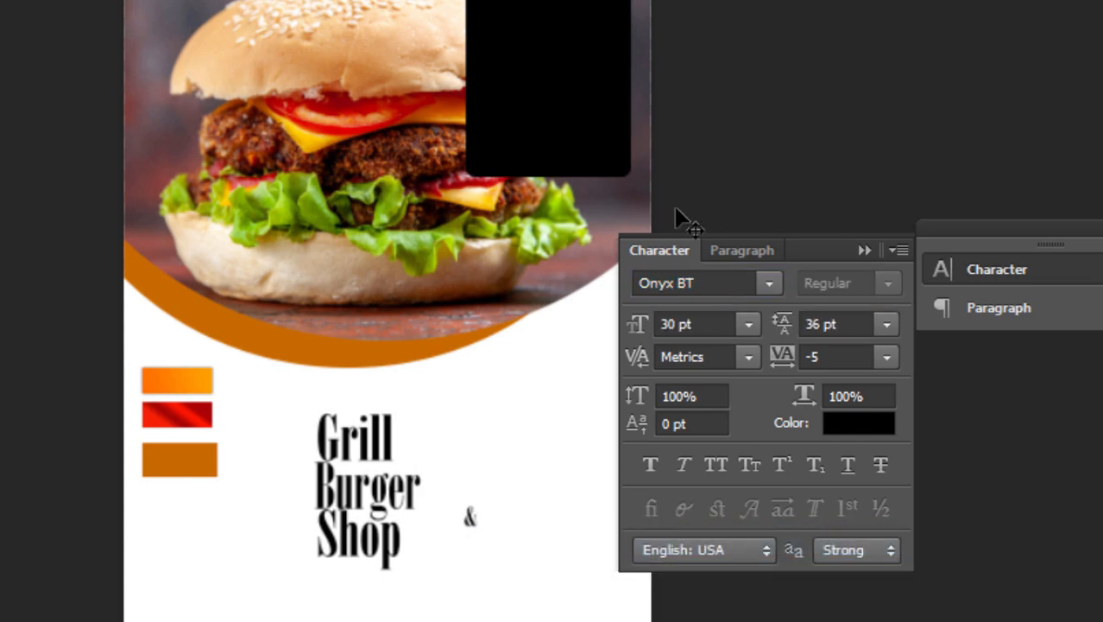
pyautogui.moveTo(493, 533); pyautogui.dragTo(425, 455)
# Step: Scale the word "Burger" up proportionally about its centre to about 104 pt so it is wider than "Grill" and "Shop"
pyautogui.rightClick(368, 502)
pyautogui.click(460, 511)
pyautogui.hotkey('ctrl', 't')
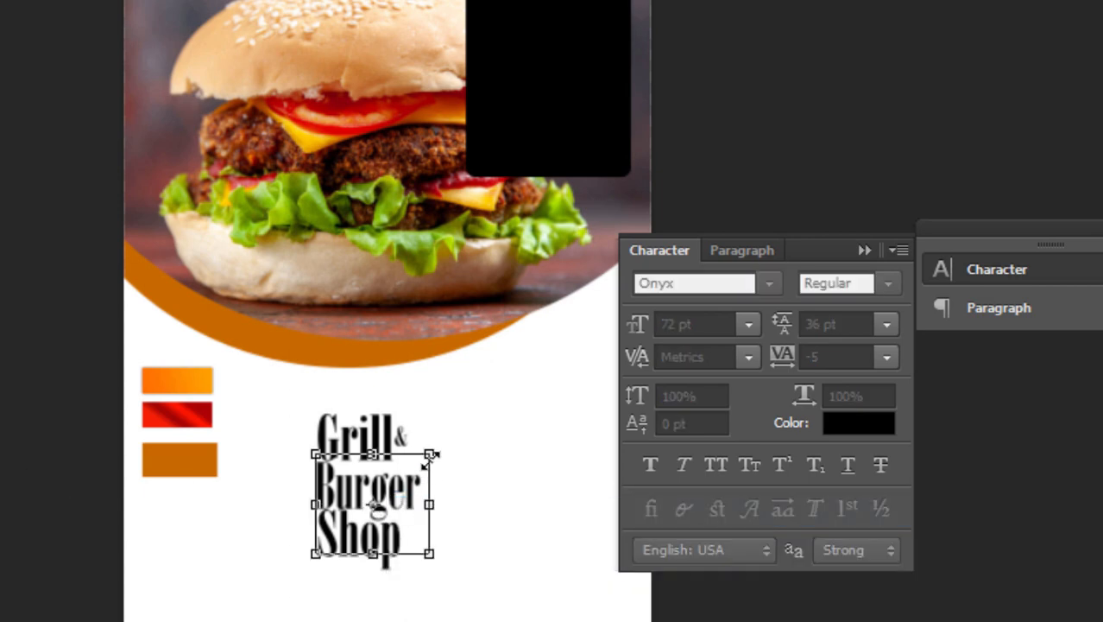
pyautogui.moveTo(436, 414); pyautogui.dragTo(464, 442)
pyautogui.press('Return')
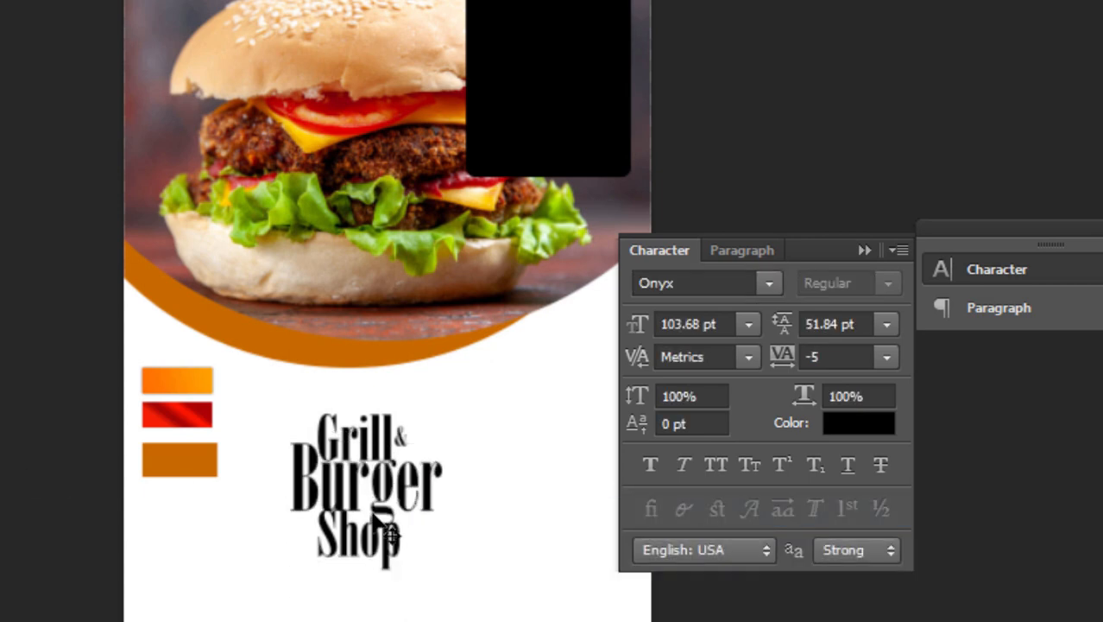
# Step: Move the words "Burger" and "Shop" slightly down to open up the spacing between the stacked title lines
pyautogui.rightClick(377, 481)
pyautogui.click(431, 493)
pyautogui.rightClick(357, 537)
pyautogui.click(381, 553)
pyautogui.moveTo(381, 555); pyautogui.dragTo(380, 564)
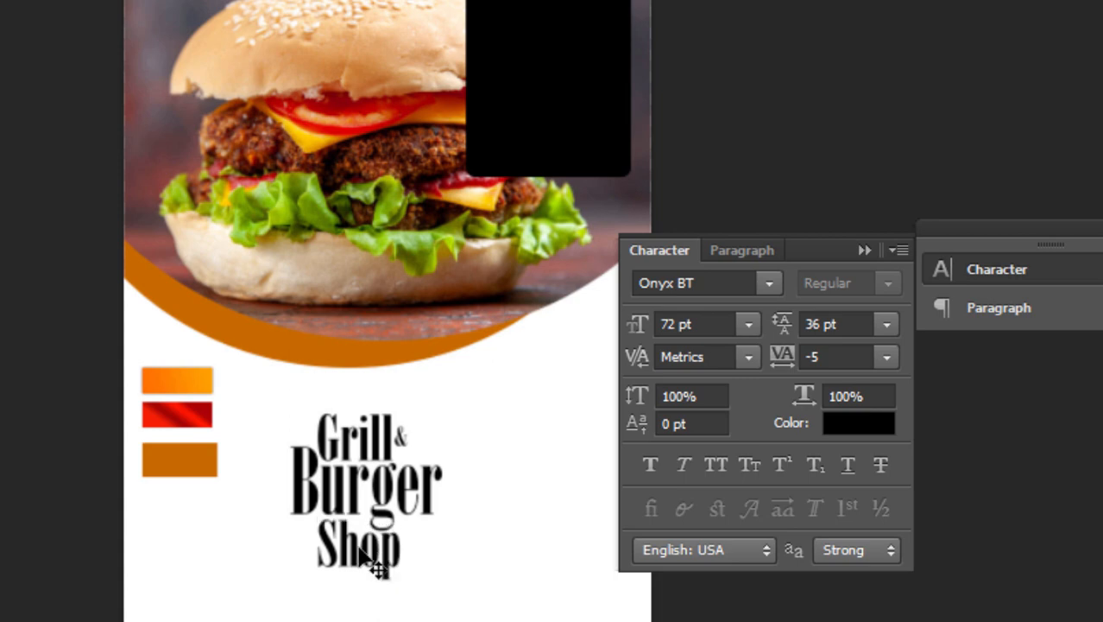
# Step: Move the "&" slightly to the right beside "Grill" and set its size to 60 pt
pyautogui.rightClick(397, 438)
pyautogui.click(436, 449)
pyautogui.click(749, 324)
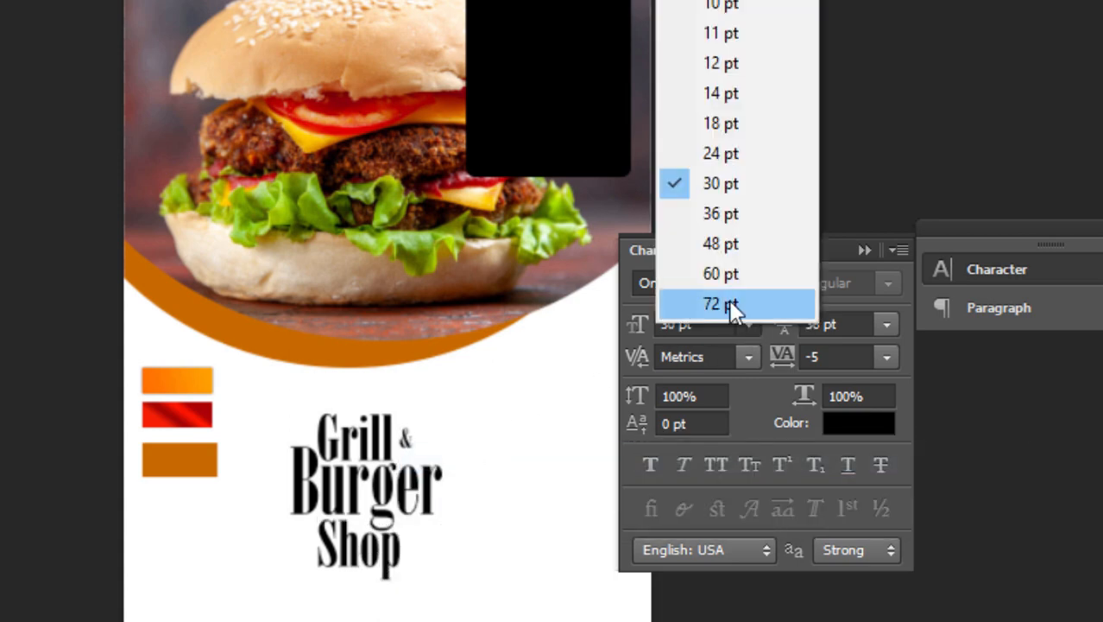
pyautogui.click(716, 303)
pyautogui.click(749, 324)
pyautogui.click(722, 274)
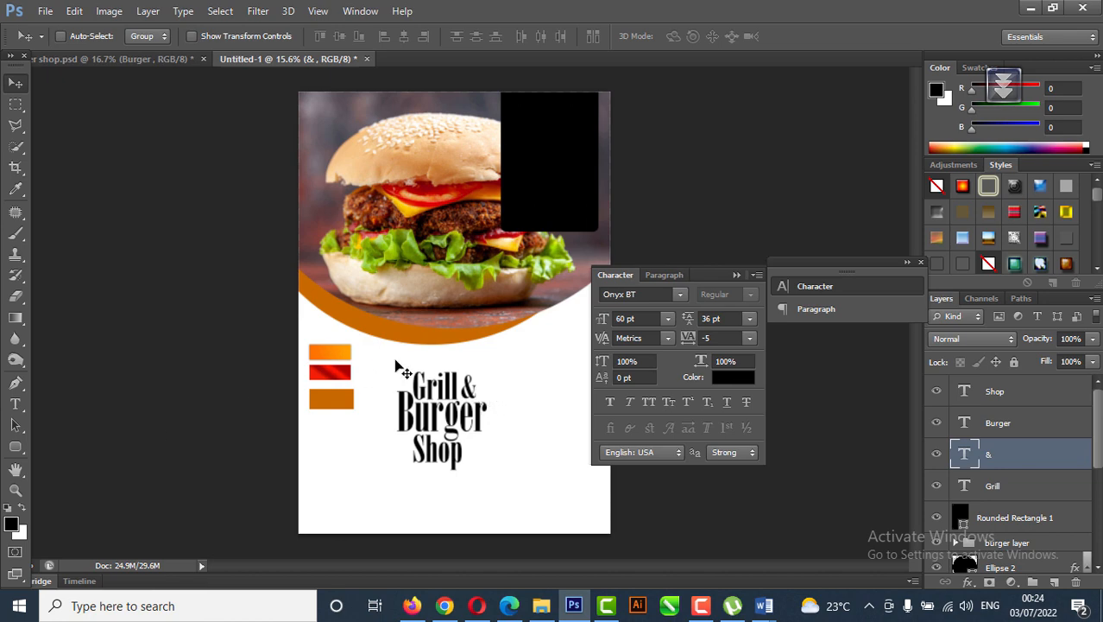
# Step: Shift the burger photo slightly right and down, and move the orange gradient swatch to the right of the word "Shop"
pyautogui.rightClick(335, 348)
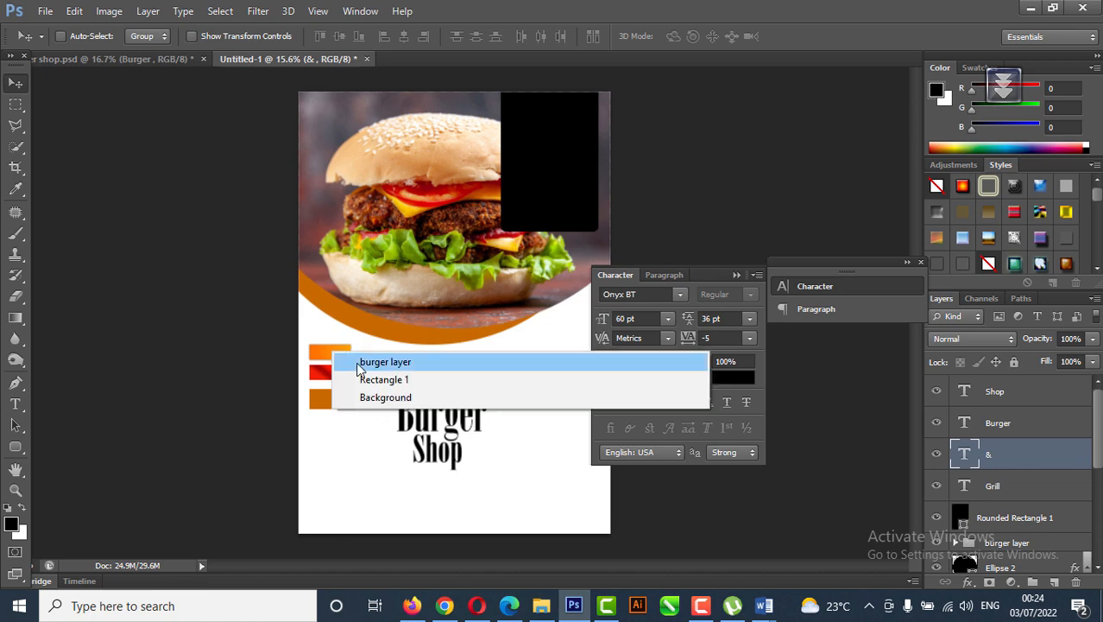
pyautogui.click(381, 367)
pyautogui.rightClick(327, 355)
pyautogui.click(367, 385)
pyautogui.moveTo(324, 360); pyautogui.dragTo(515, 465)
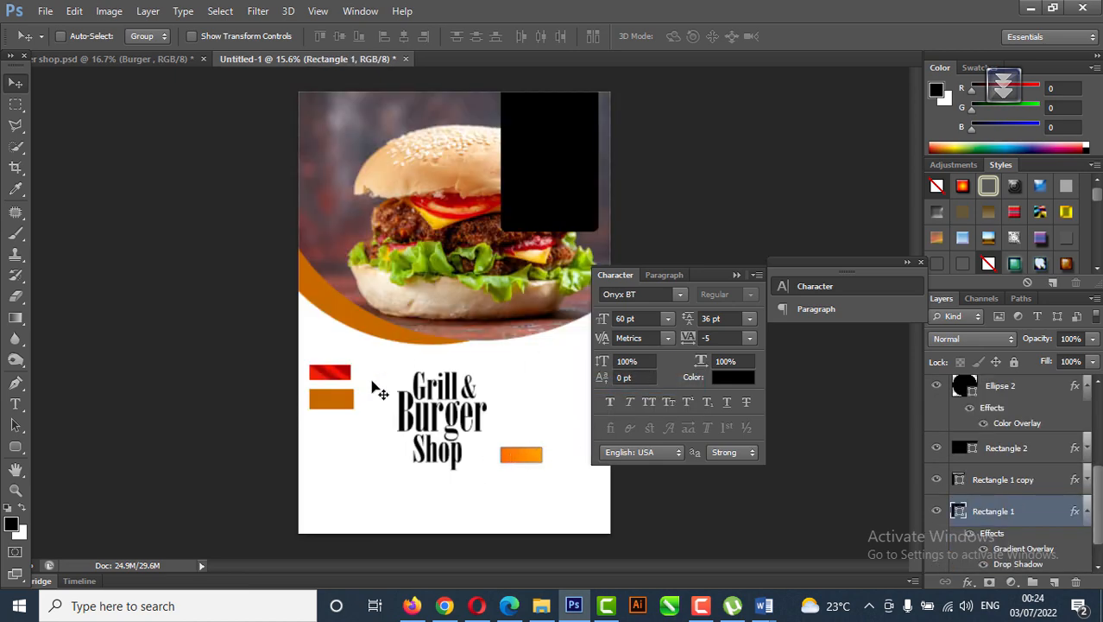
# Step: Copy the layer style of the orange gradient rectangle, Rectangle 1
pyautogui.keyDown('ctrl'); pyautogui.click(448, 449); pyautogui.keyUp('ctrl')
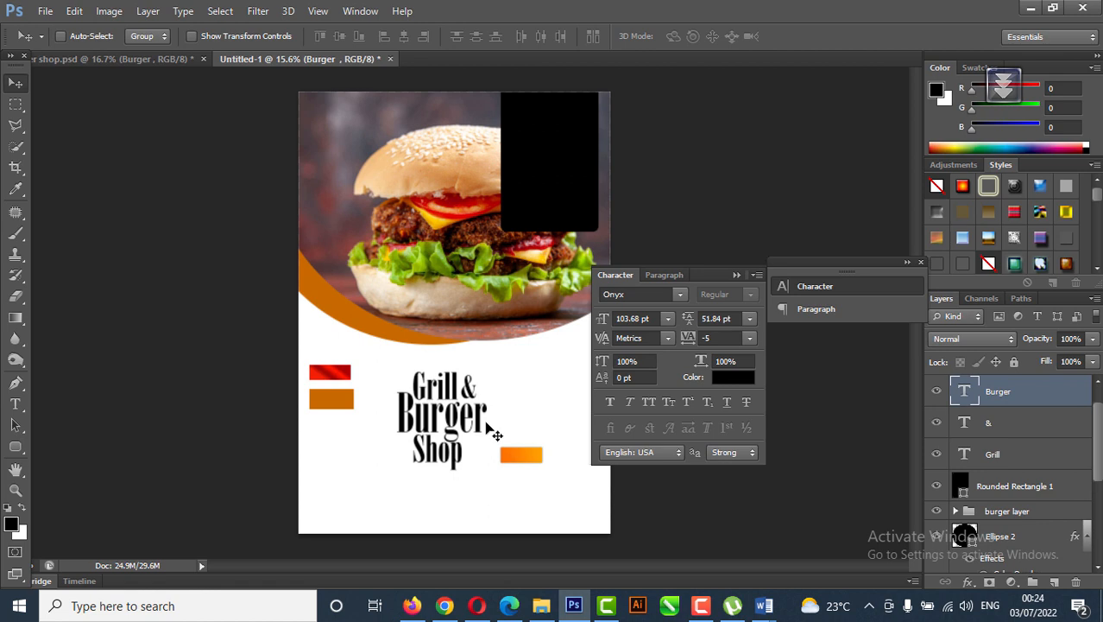
pyautogui.keyDown('ctrl'); pyautogui.click(528, 459); pyautogui.keyUp('ctrl')
pyautogui.rightClick(531, 458)
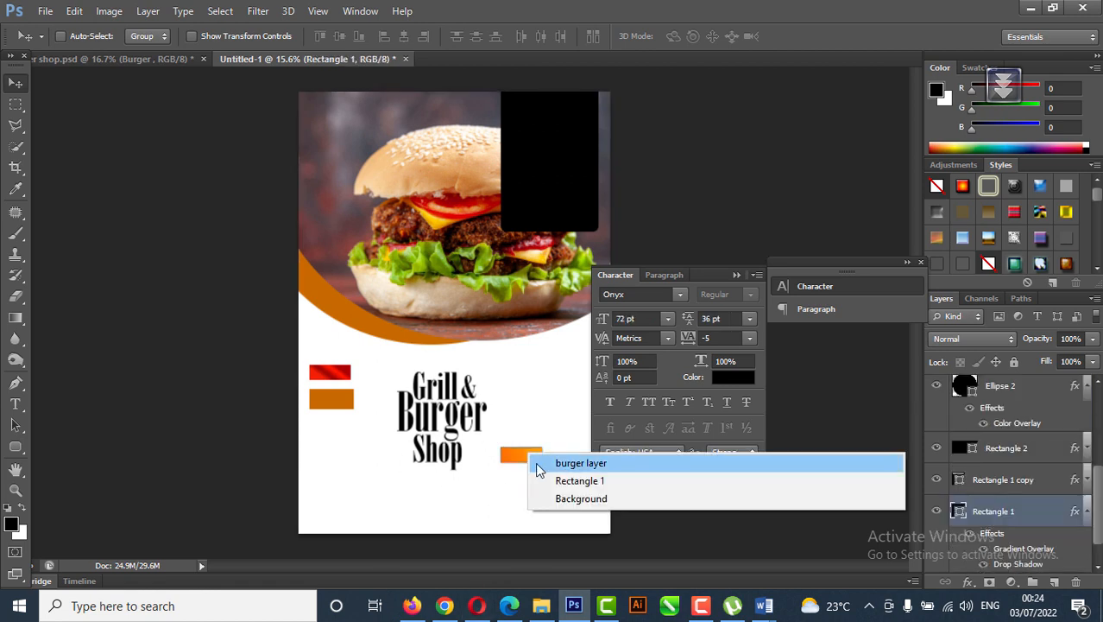
pyautogui.click(570, 480)
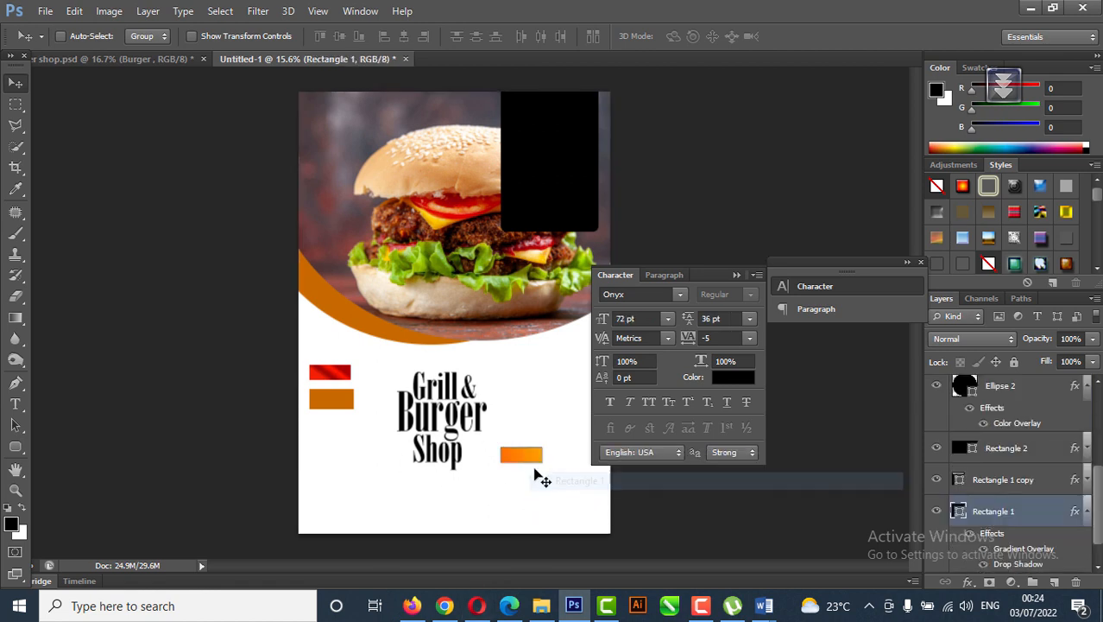
pyautogui.rightClick(1025, 516)
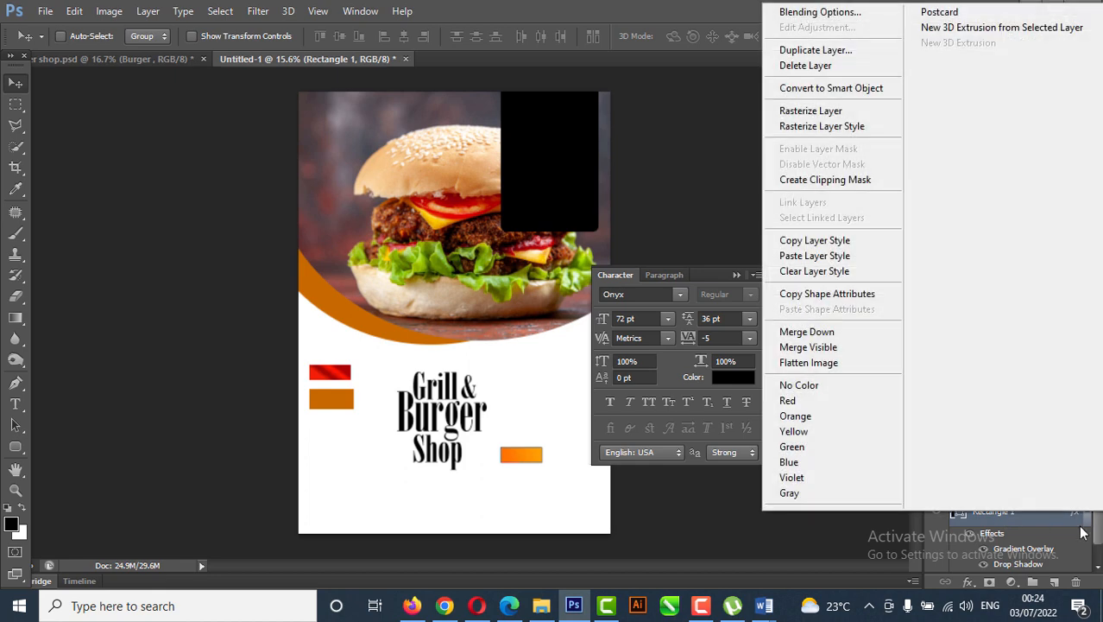
pyautogui.click(826, 242)
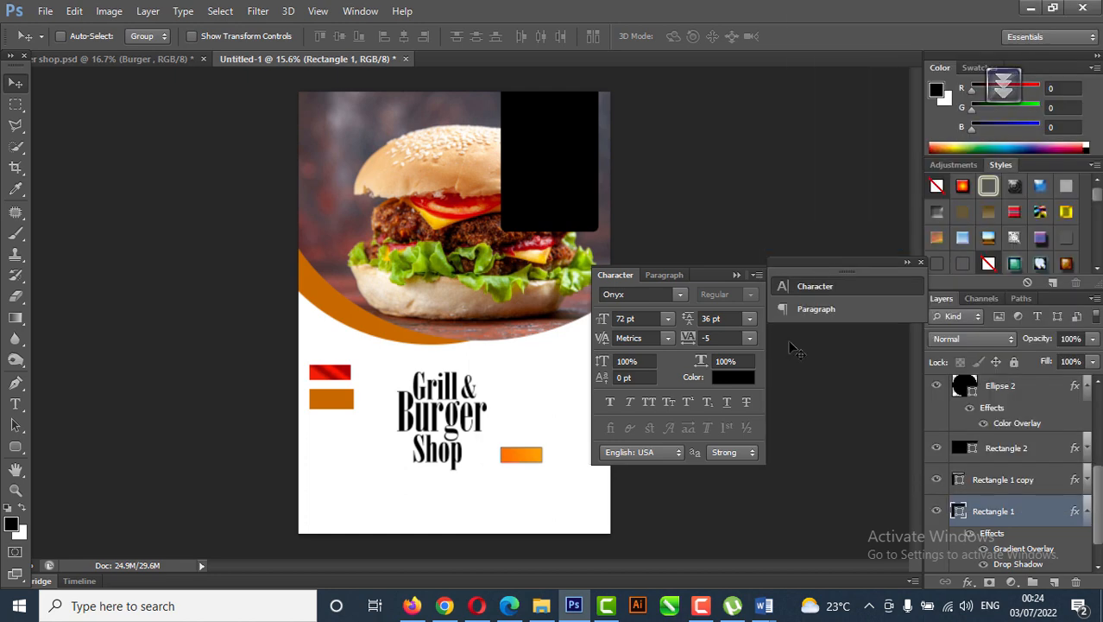
# Step: Paste the copied orange gradient layer style onto the word "Grill"
pyautogui.rightClick(447, 389)
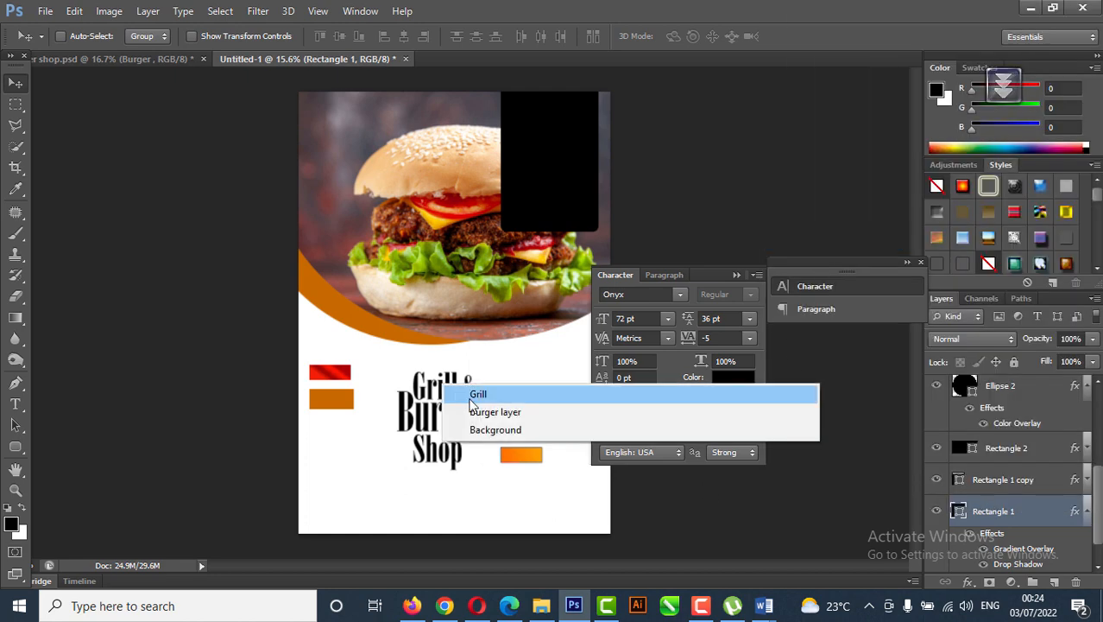
pyautogui.click(473, 395)
pyautogui.rightClick(1015, 405)
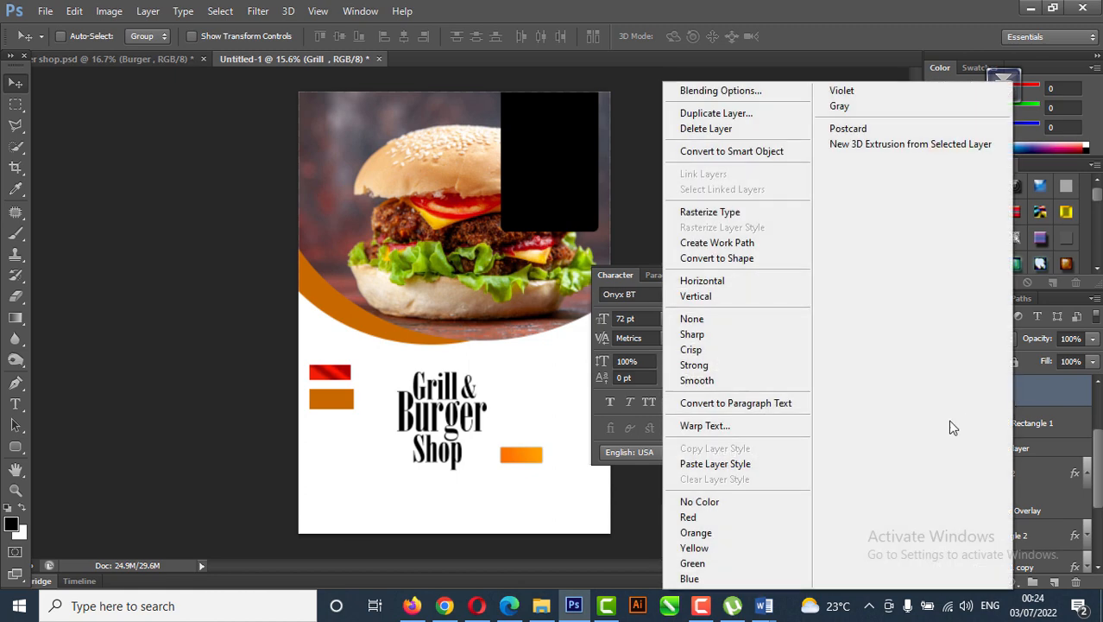
pyautogui.click(749, 464)
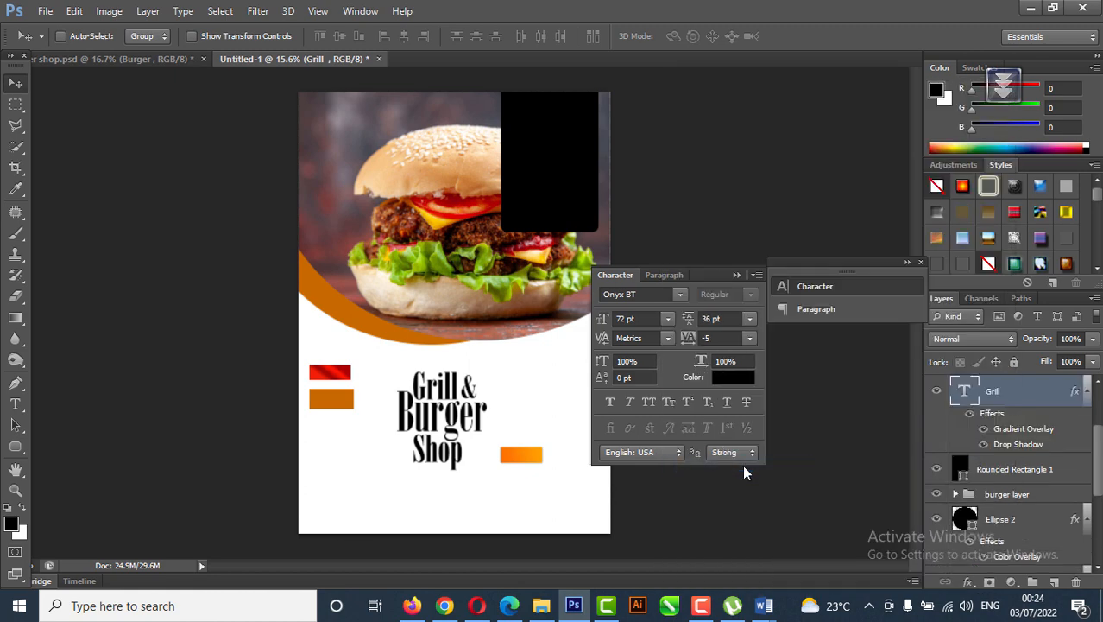
# Step: Paste the copied orange gradient layer style onto the word "Burger"
pyautogui.rightClick(442, 426)
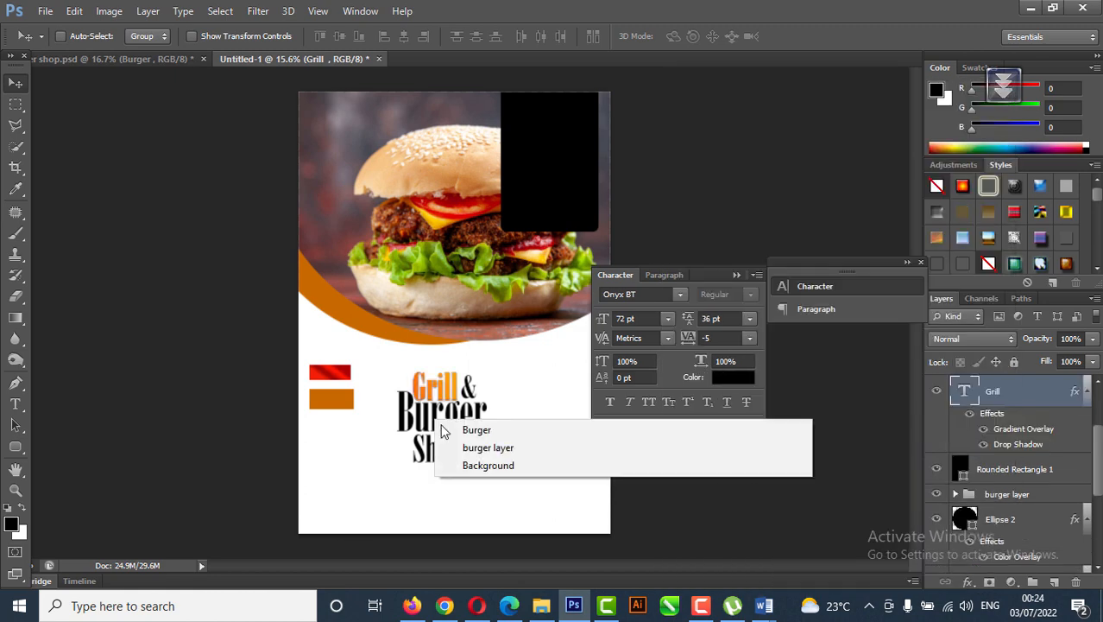
pyautogui.click(466, 432)
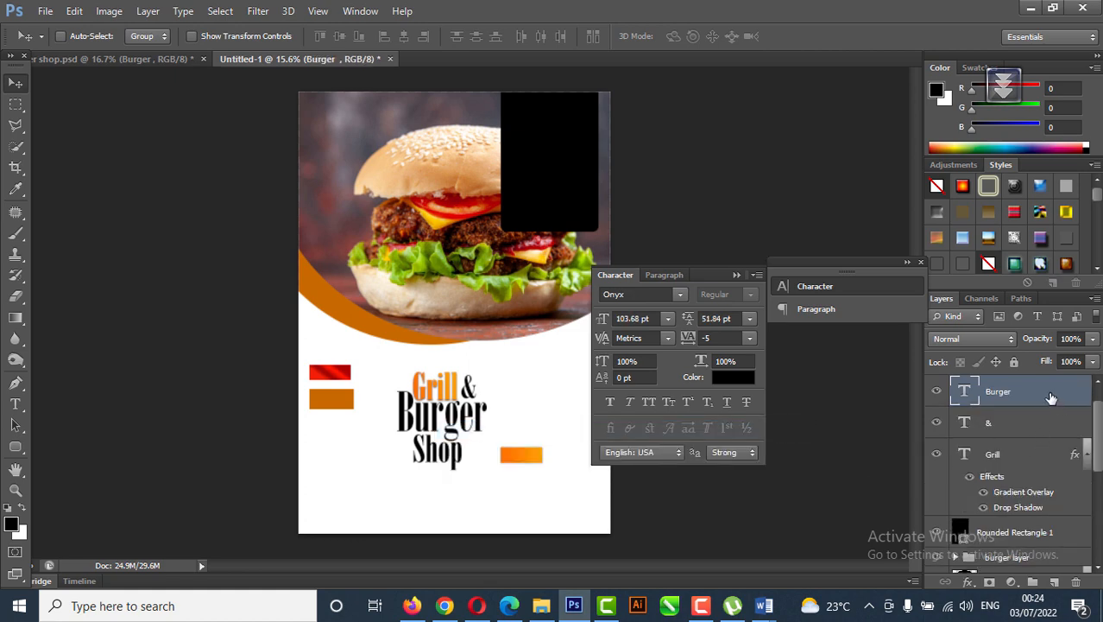
pyautogui.rightClick(1050, 397)
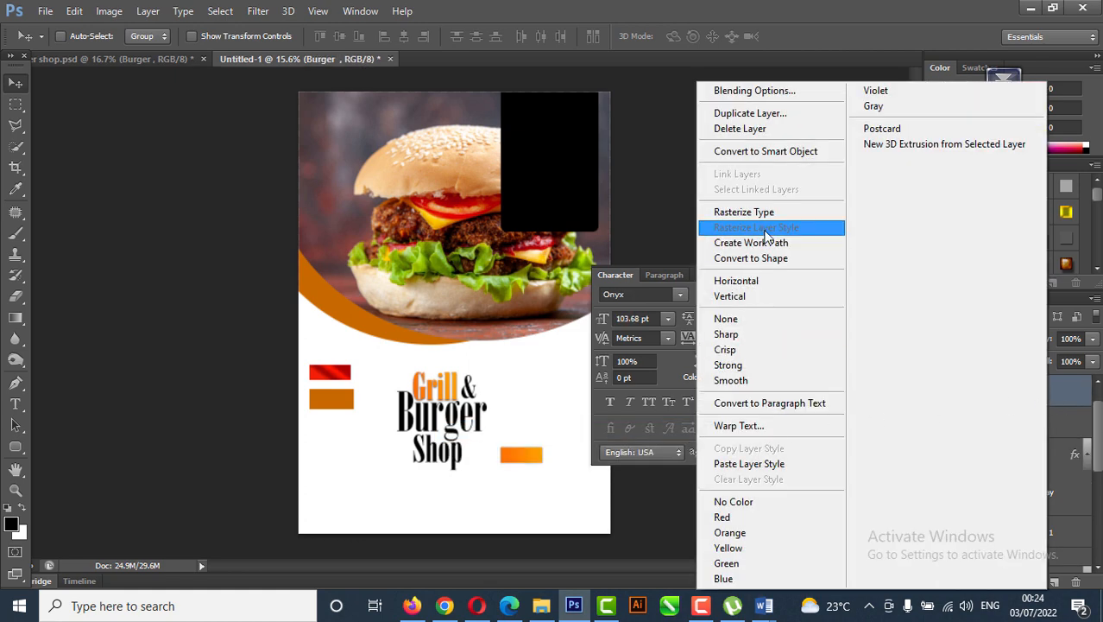
pyautogui.click(749, 464)
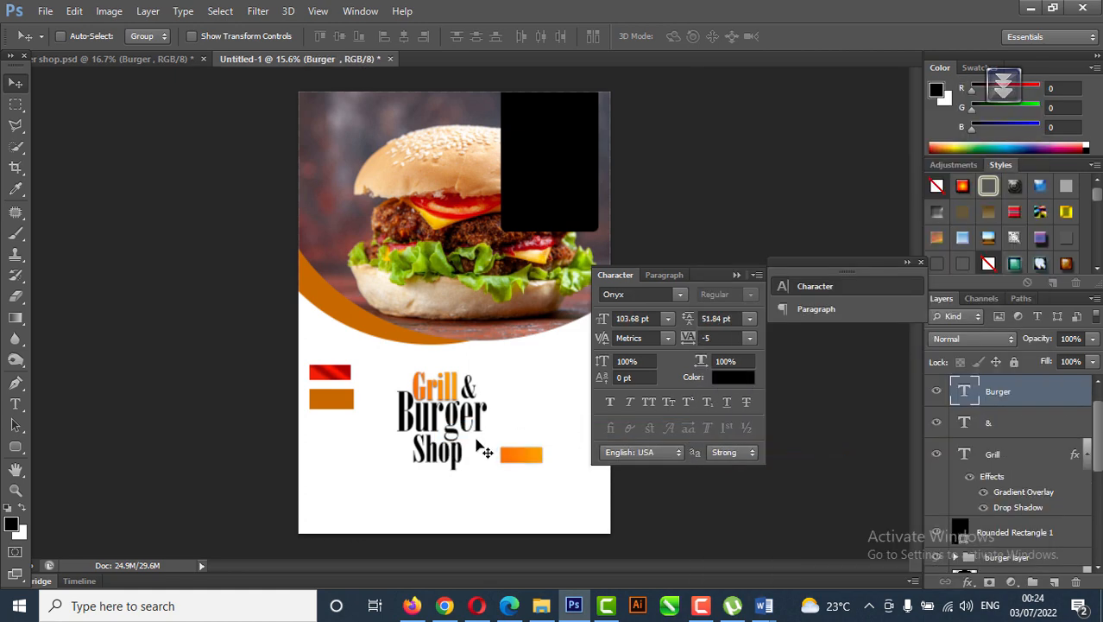
# Step: Paste the copied orange gradient layer style onto the word "Shop"
pyautogui.rightClick(436, 452)
pyautogui.click(466, 463)
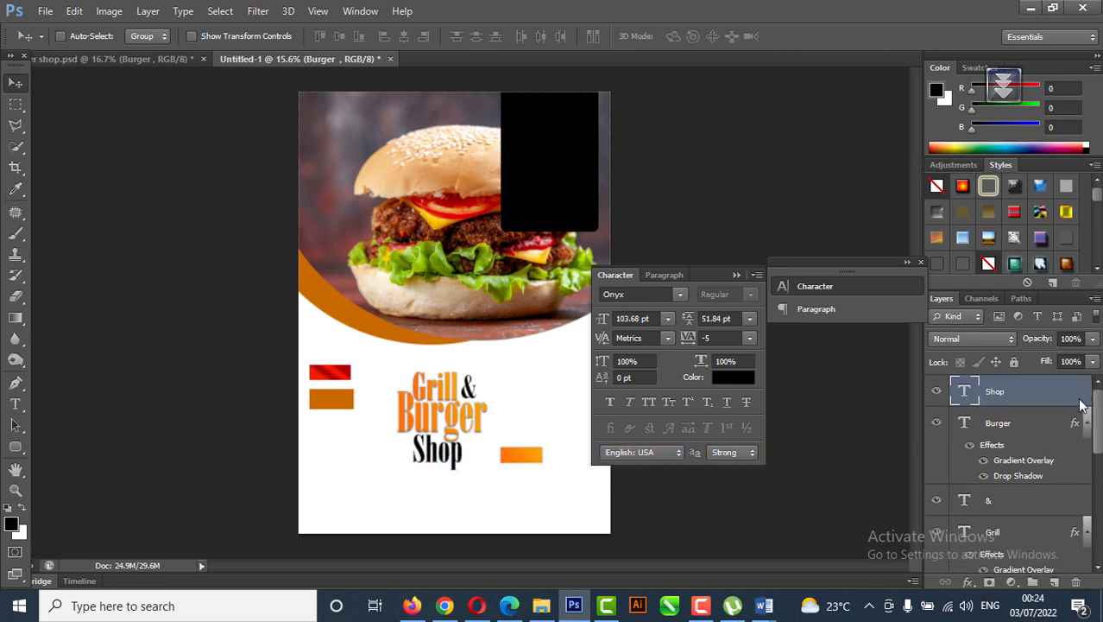
pyautogui.rightClick(1028, 391)
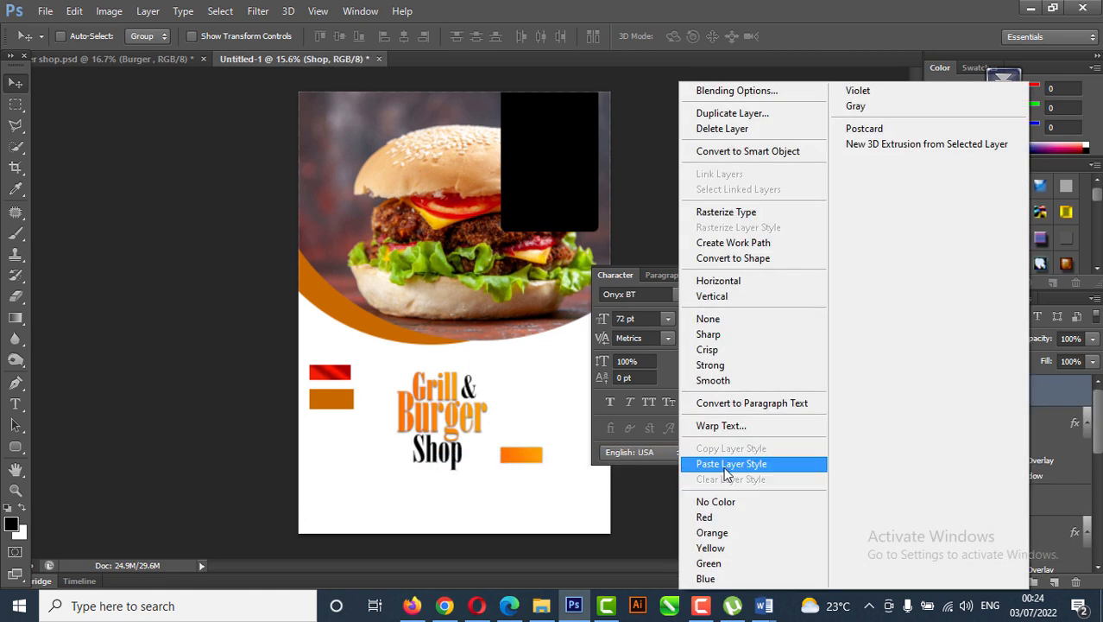
pyautogui.click(729, 467)
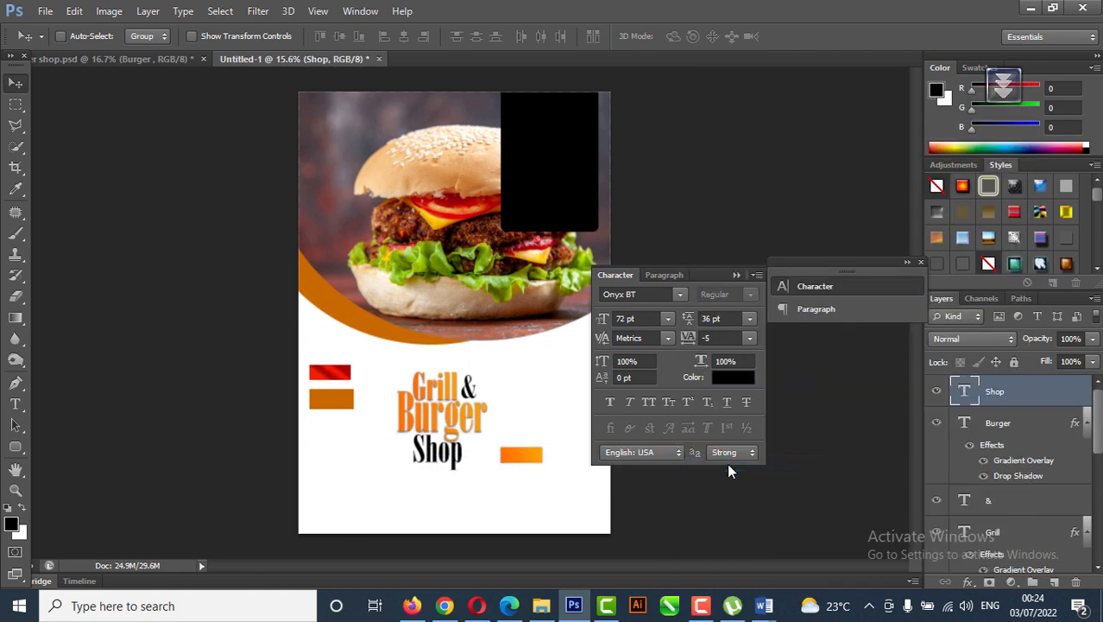
# Step: Apply a white (ffffff) Color Overlay at 100% opacity to the "&"
pyautogui.rightClick(473, 397)
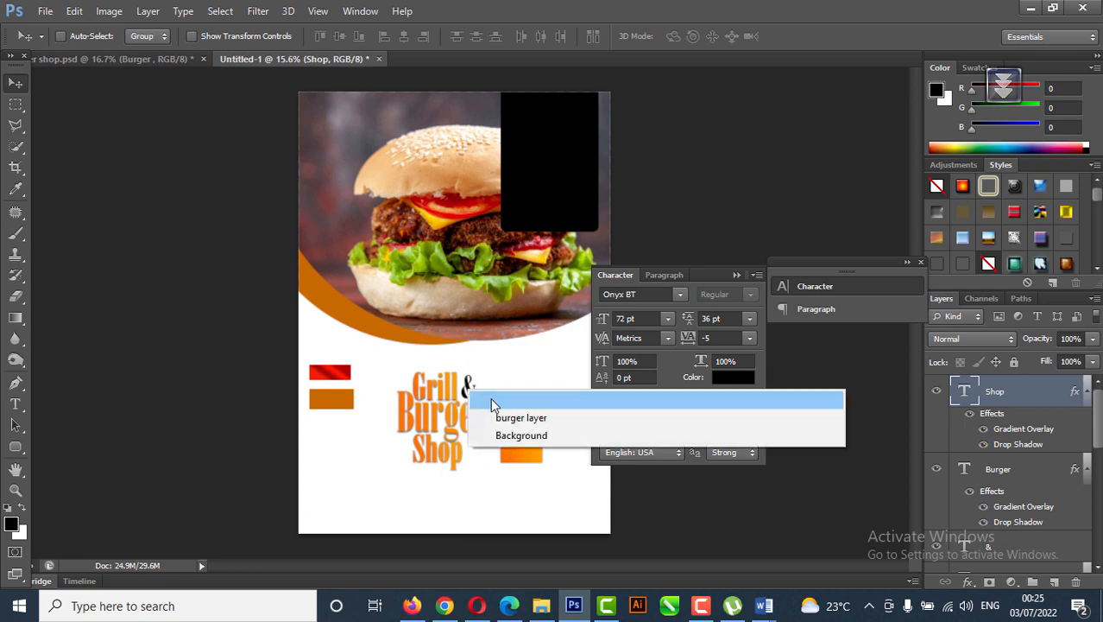
pyautogui.click(492, 400)
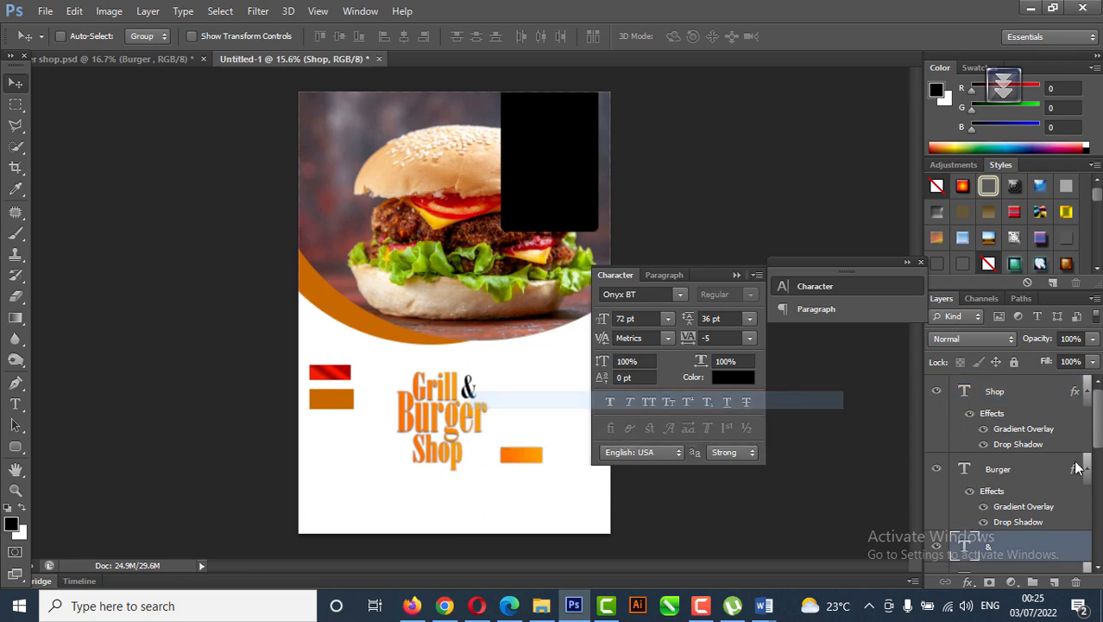
pyautogui.doubleClick(1073, 545)
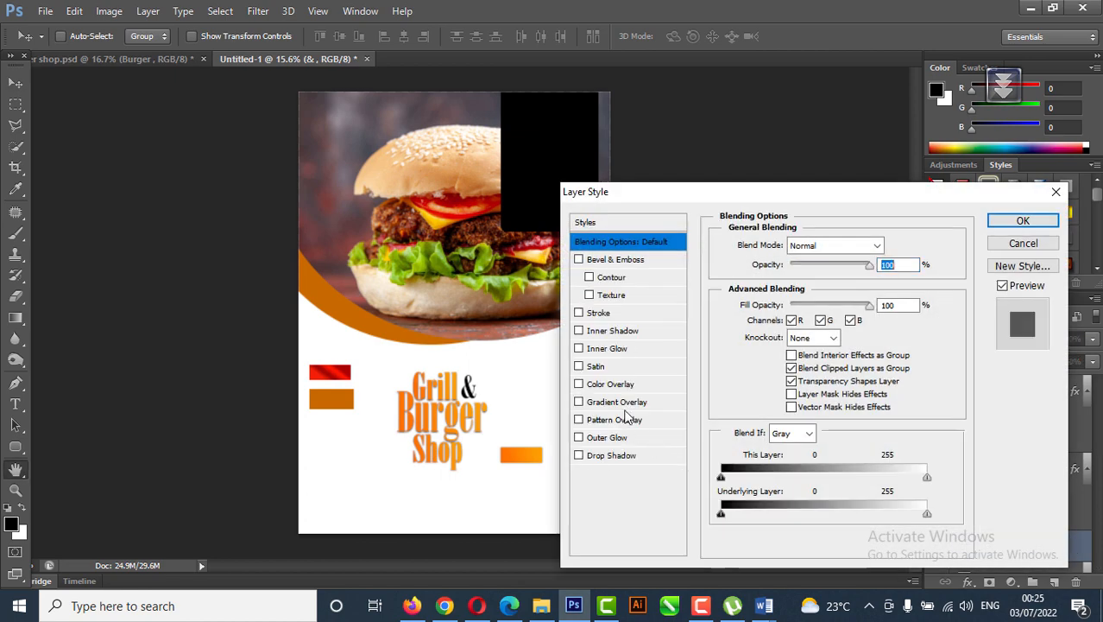
pyautogui.click(623, 385)
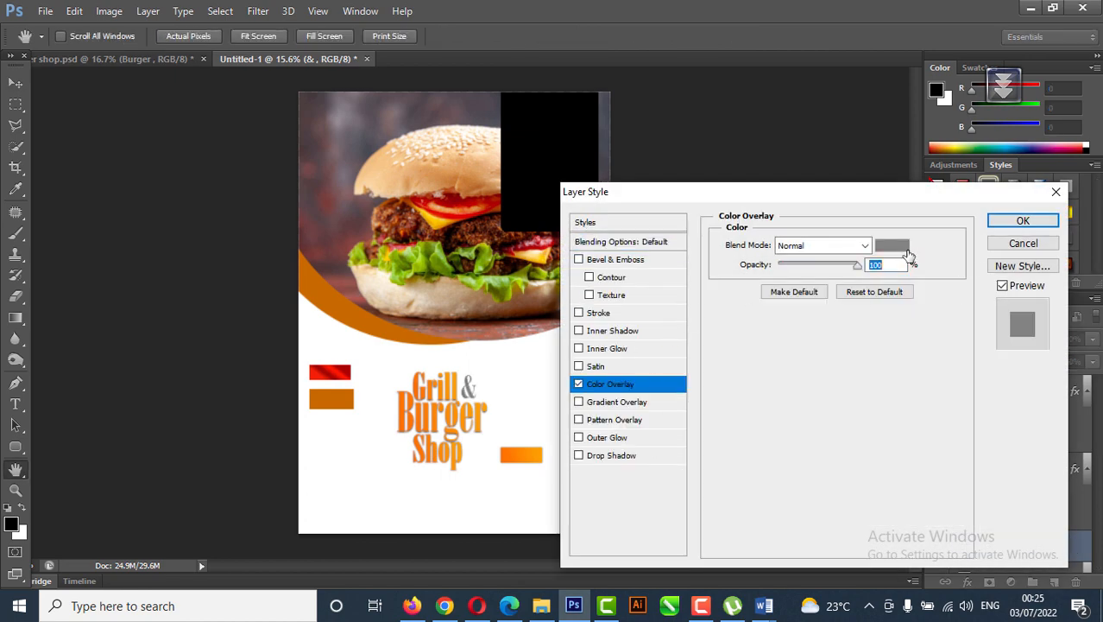
pyautogui.click(893, 253)
pyautogui.moveTo(682, 216); pyautogui.dragTo(557, 145)
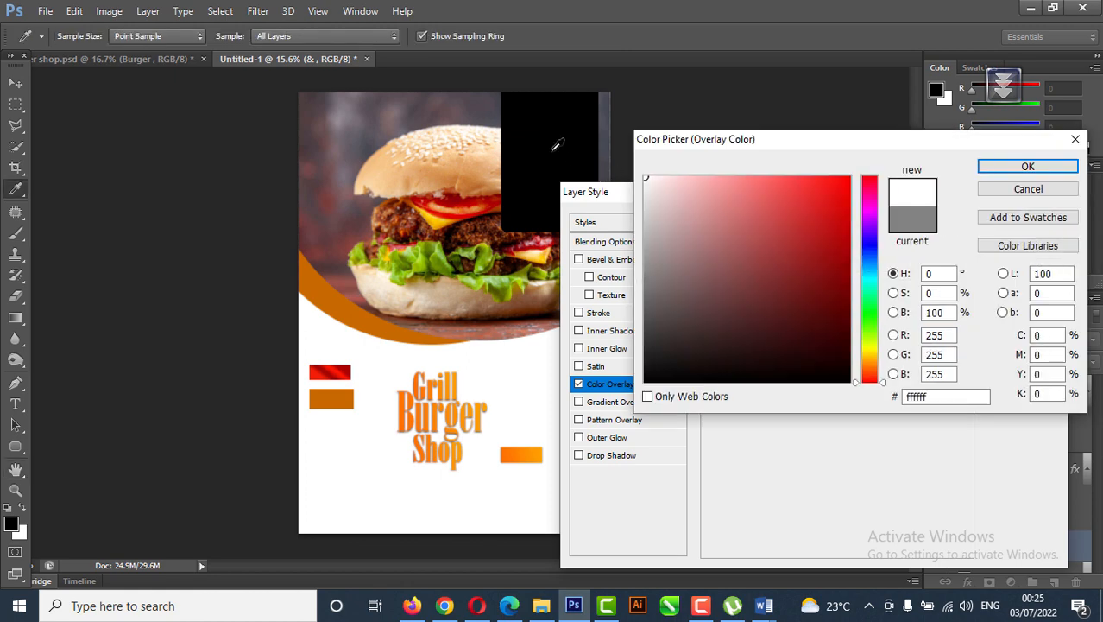
pyautogui.click(1028, 165)
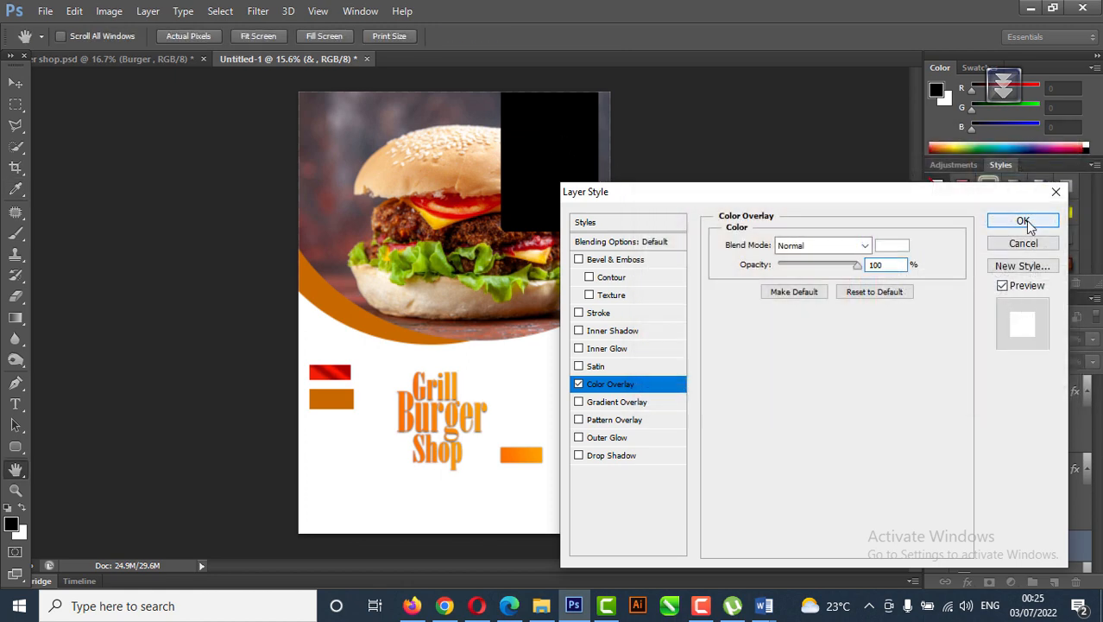
pyautogui.press('Return')
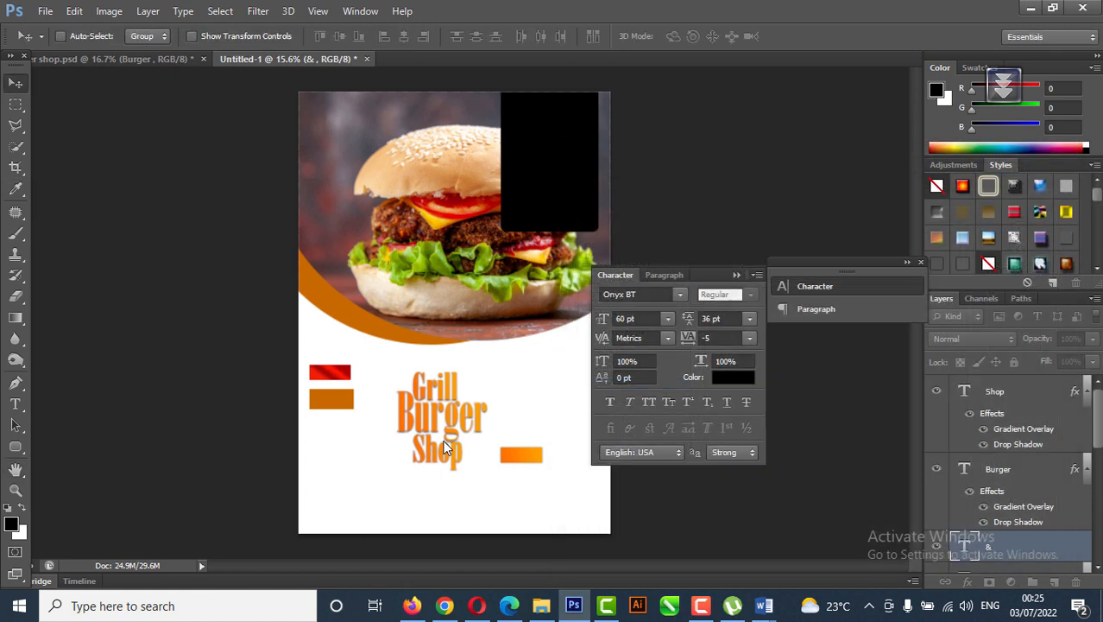
# Step: Select the "Grill", "&", "Burger" and "Shop" layers together and move the title onto the black rounded rectangle
pyautogui.rightClick(441, 382)
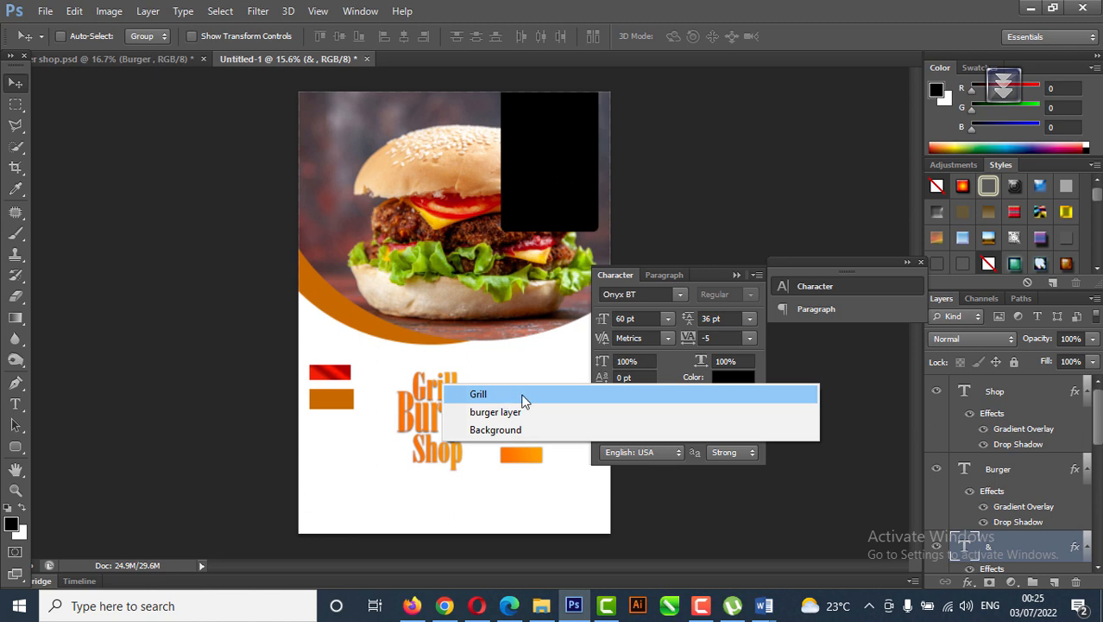
pyautogui.click(523, 396)
pyautogui.rightClick(472, 413)
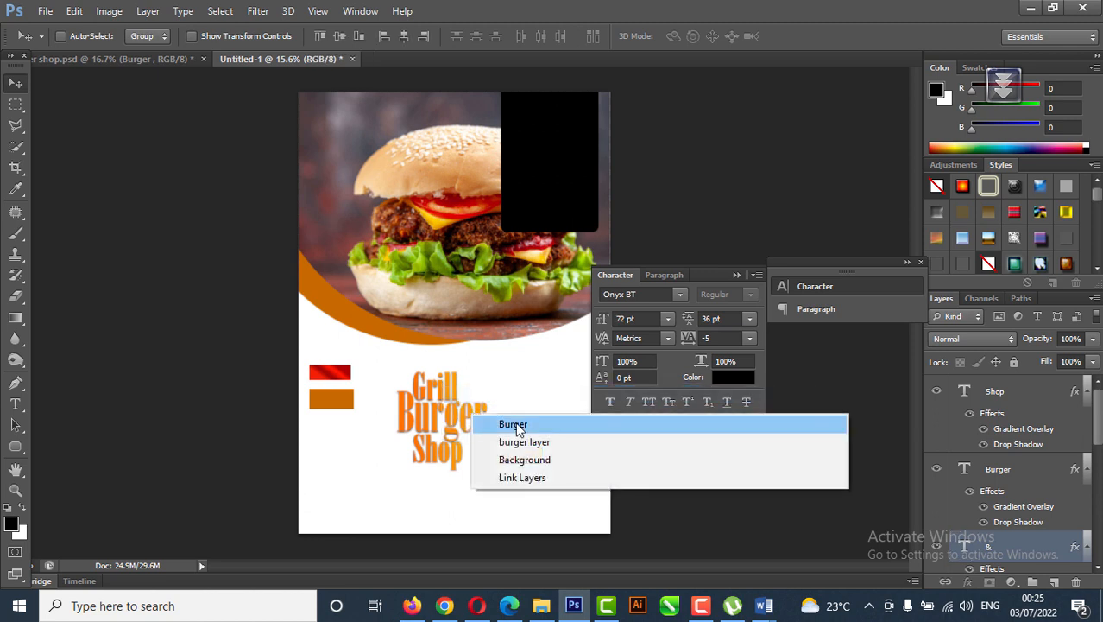
pyautogui.click(523, 427)
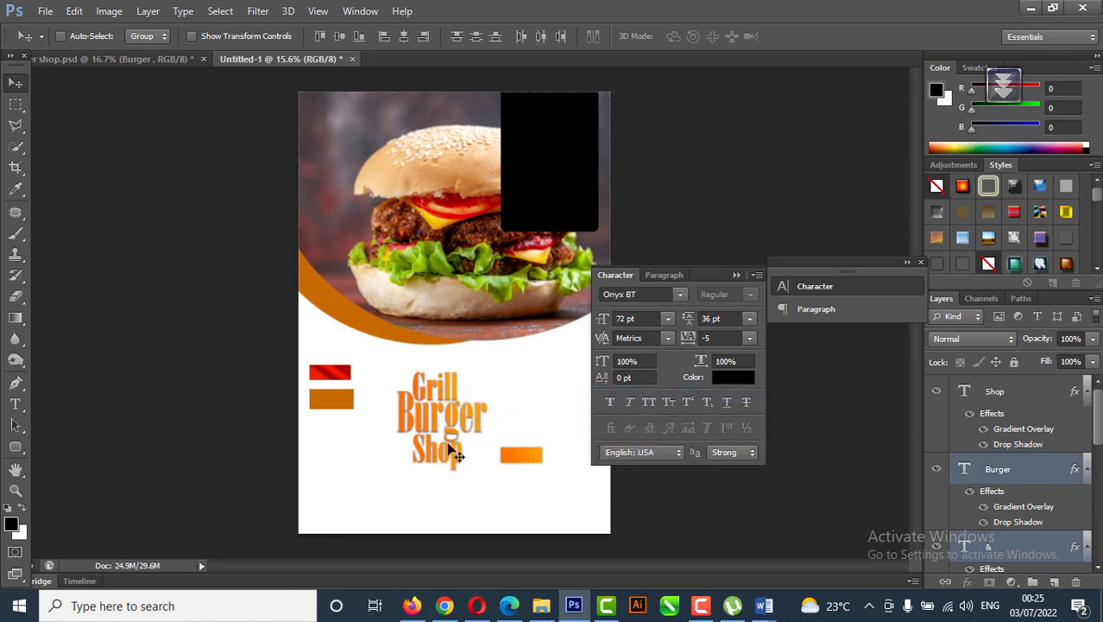
pyautogui.rightClick(447, 450)
pyautogui.click(504, 468)
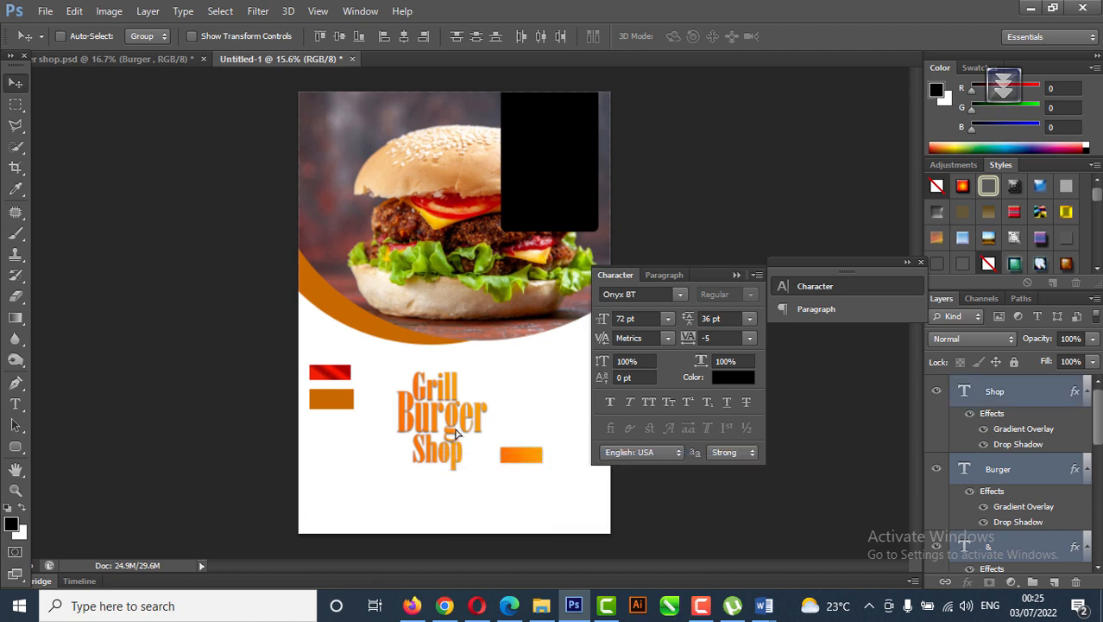
pyautogui.moveTo(454, 429); pyautogui.dragTo(567, 184)
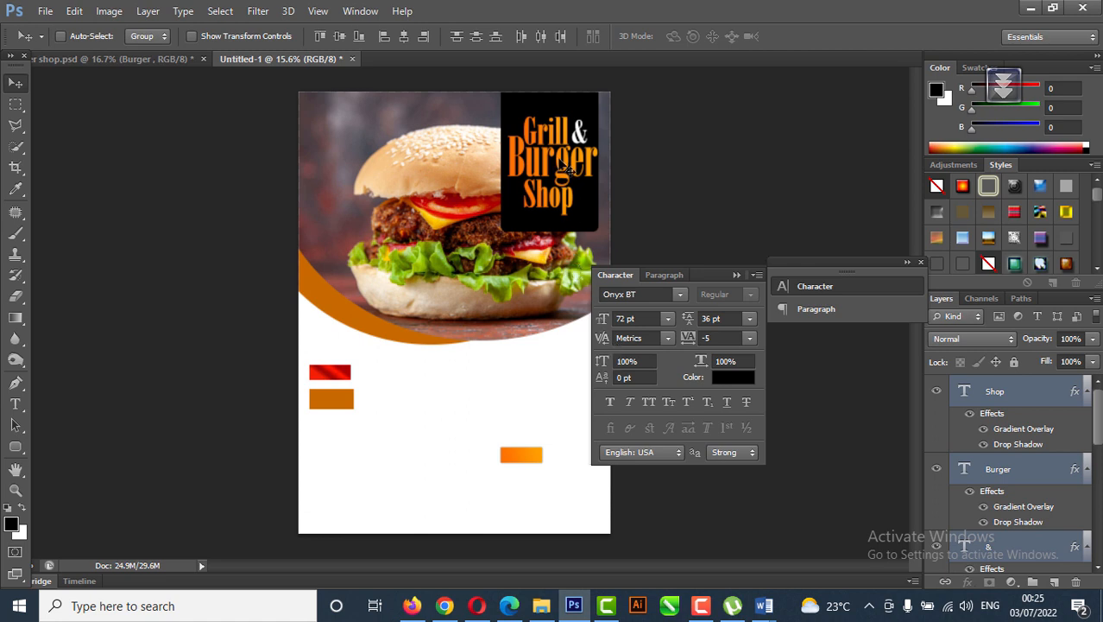
pyautogui.moveTo(560, 163)
pyautogui.mouseDown()
pyautogui.moveTo(558, 150)
pyautogui.moveTo(559, 168)
pyautogui.mouseUp()
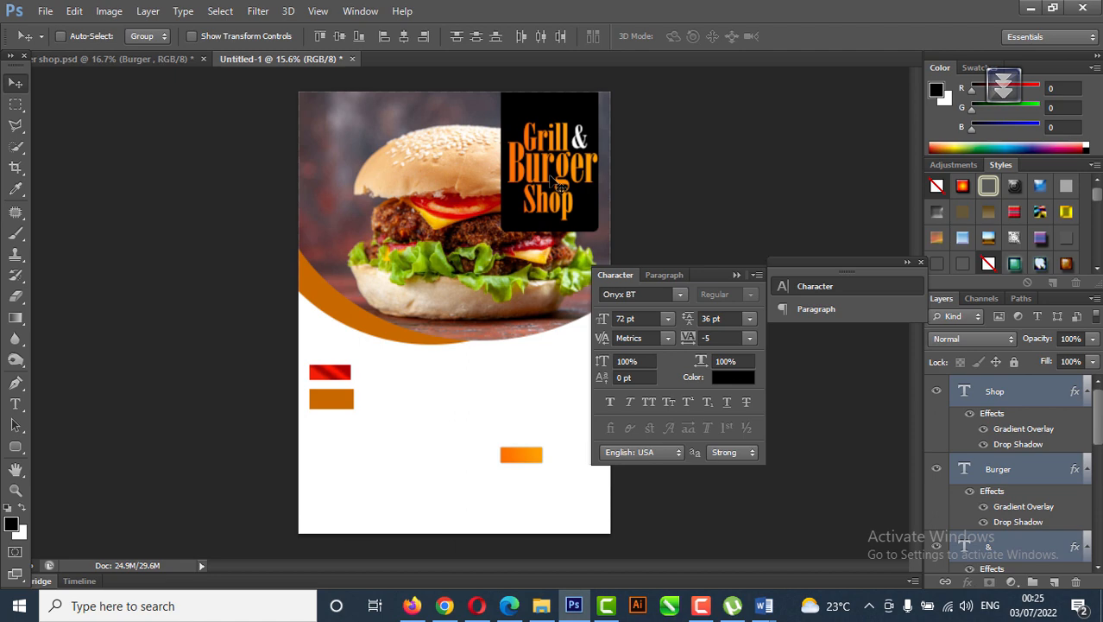
# Step: Group the four title text layers and rename the group "gril & burger shop"
pyautogui.click(589, 219)
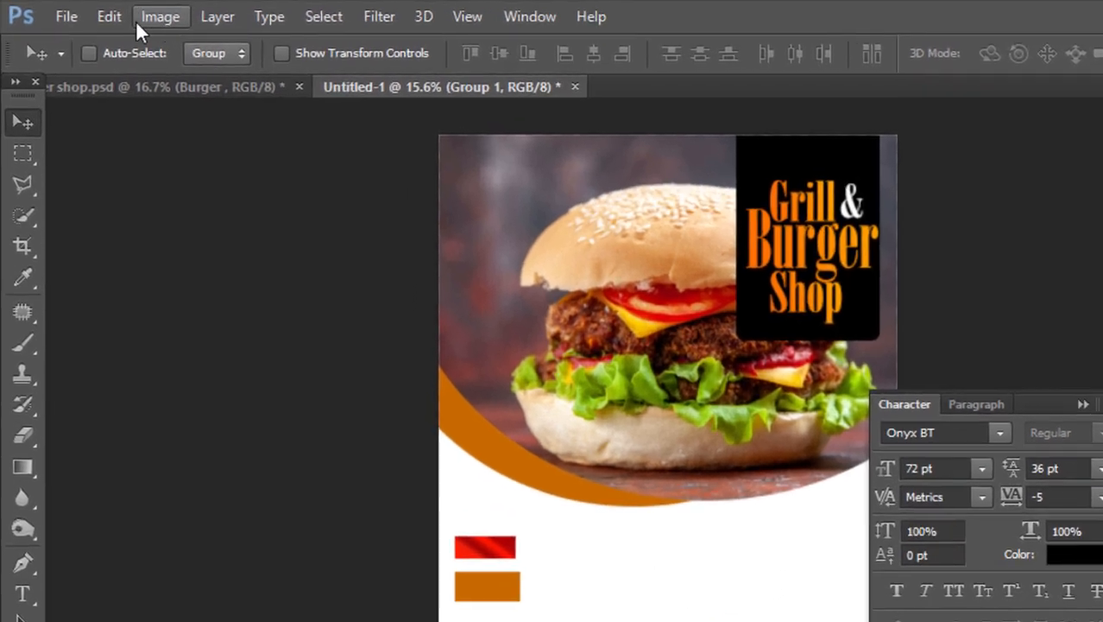
pyautogui.click(220, 17)
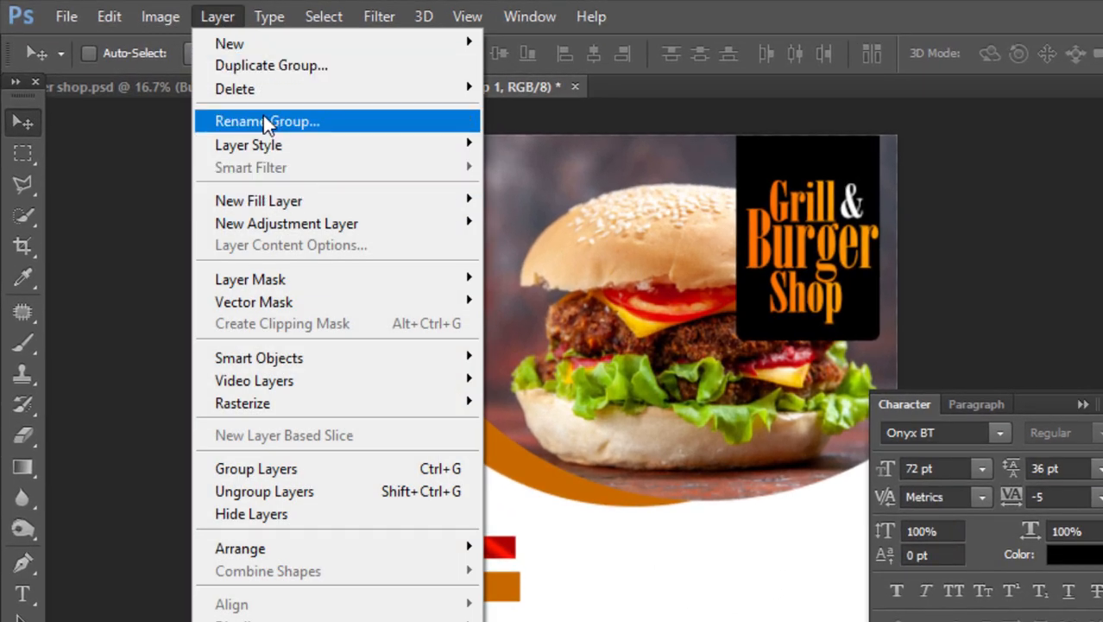
pyautogui.click(298, 121)
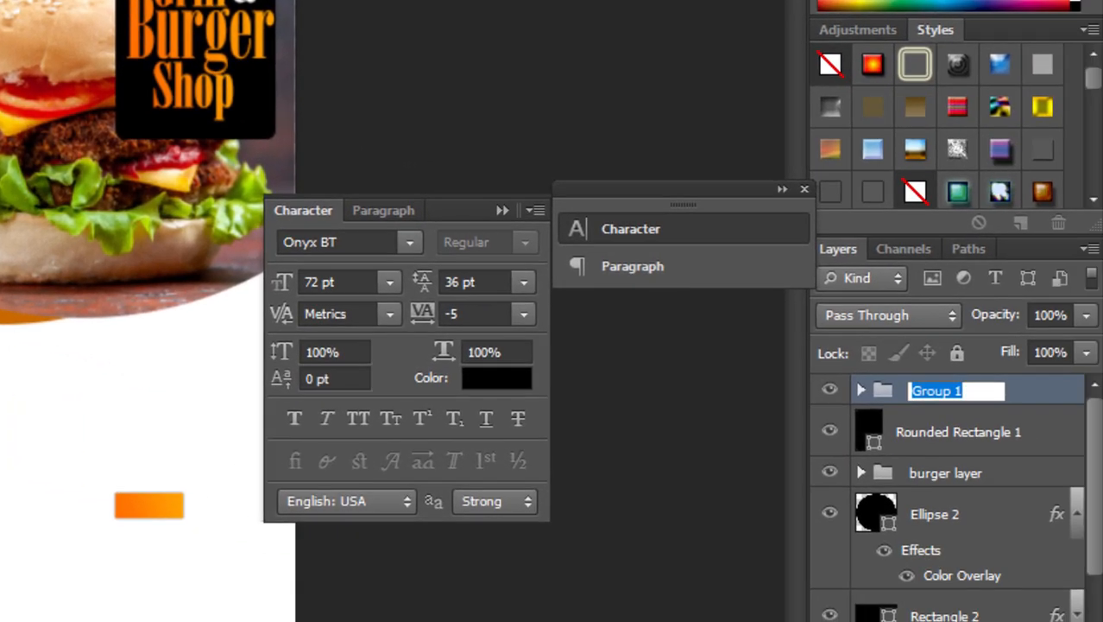
pyautogui.write('gril & burg')
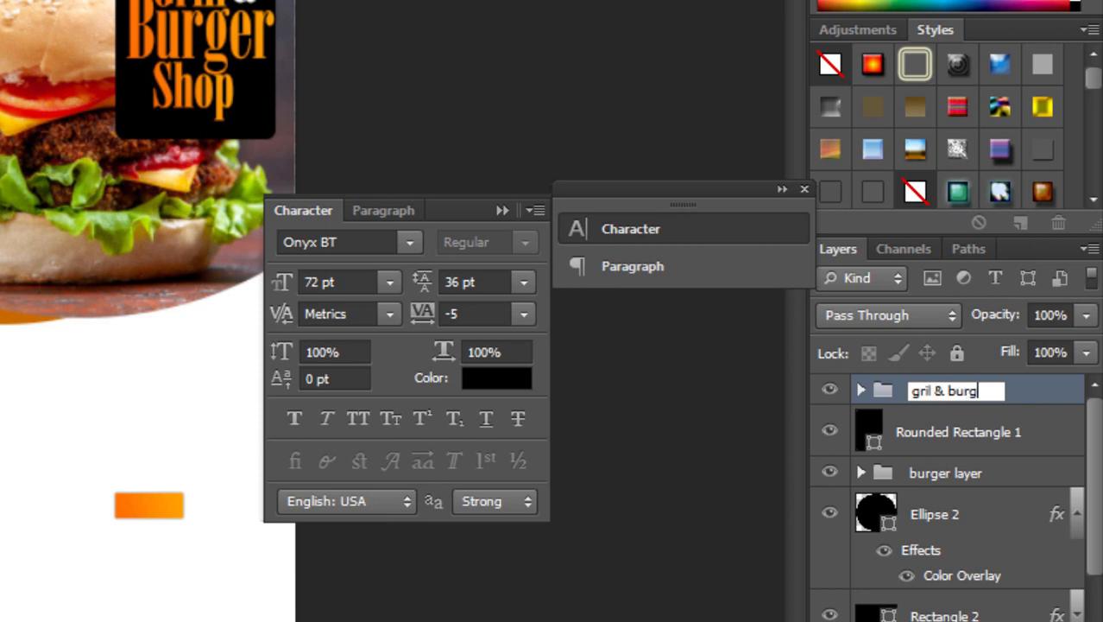
pyautogui.write('er shop')
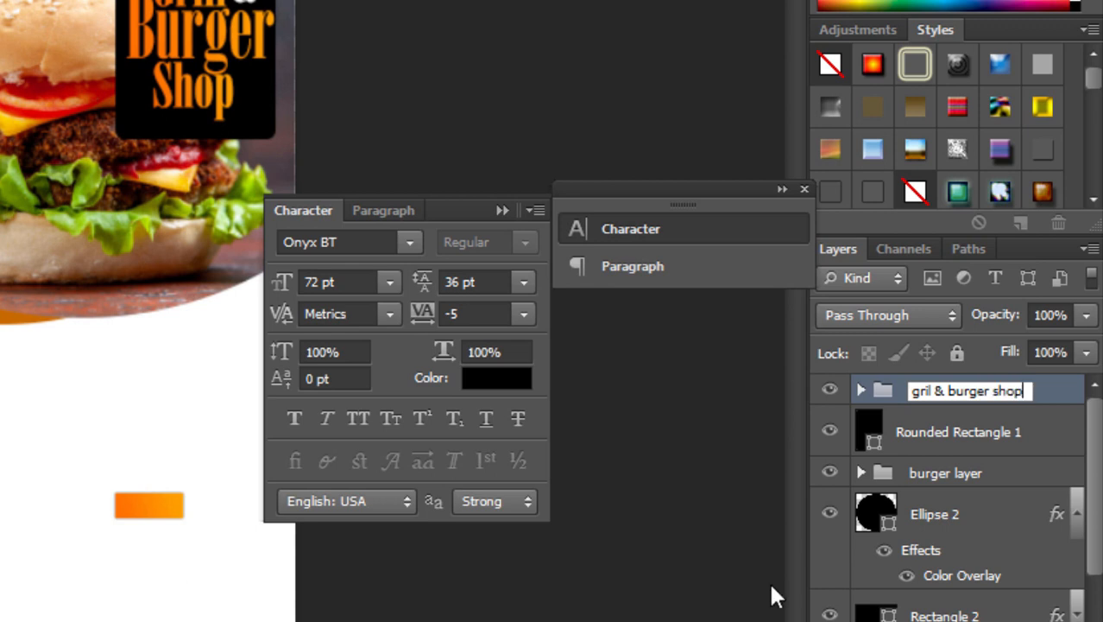
# Step: Select the black rounded rectangle behind the title and add a Gradient Overlay to it
pyautogui.click(130, 102)
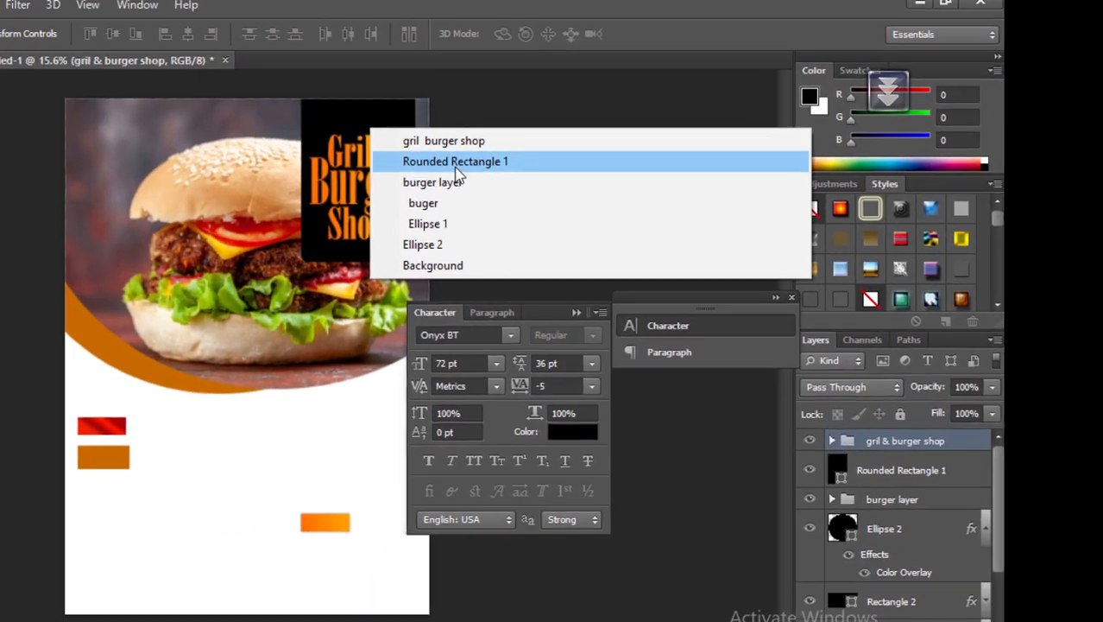
pyautogui.click(462, 170)
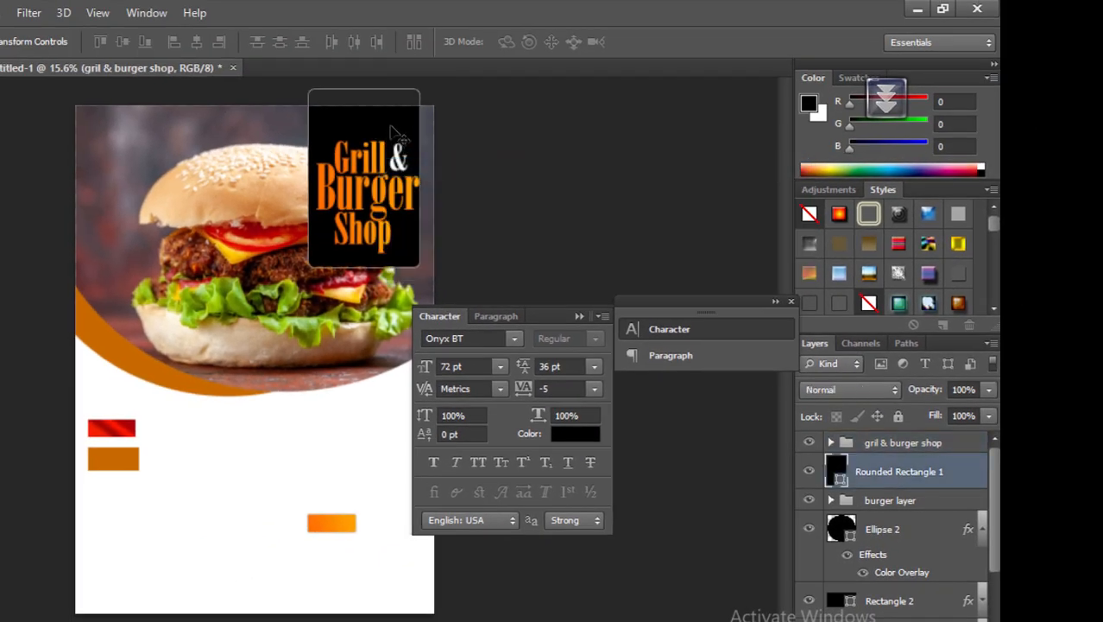
pyautogui.doubleClick(979, 480)
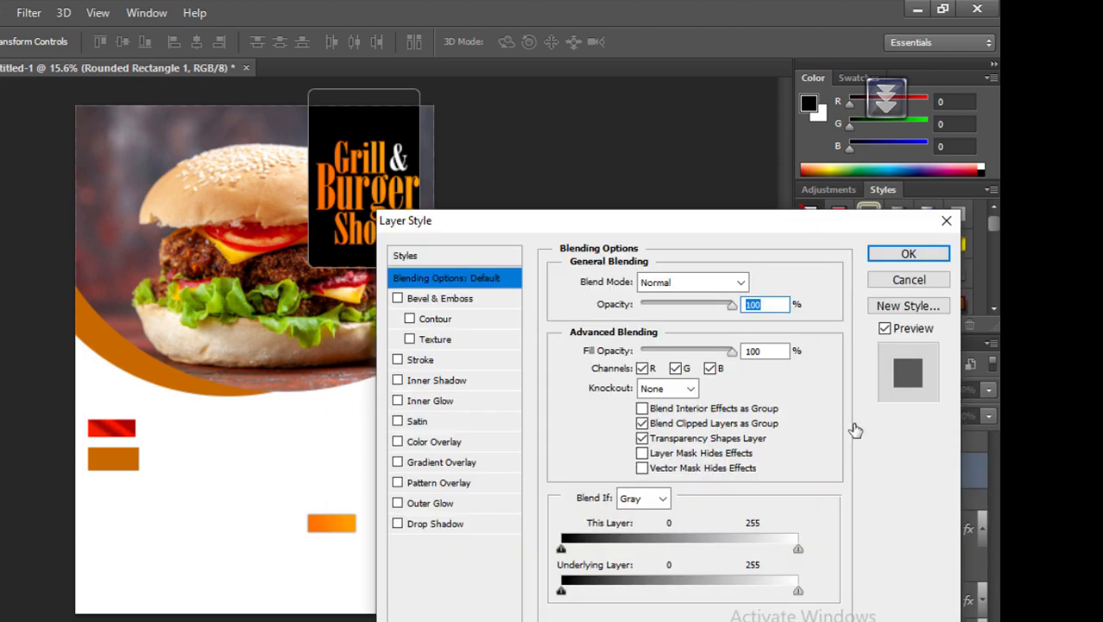
pyautogui.moveTo(699, 215); pyautogui.dragTo(778, 188)
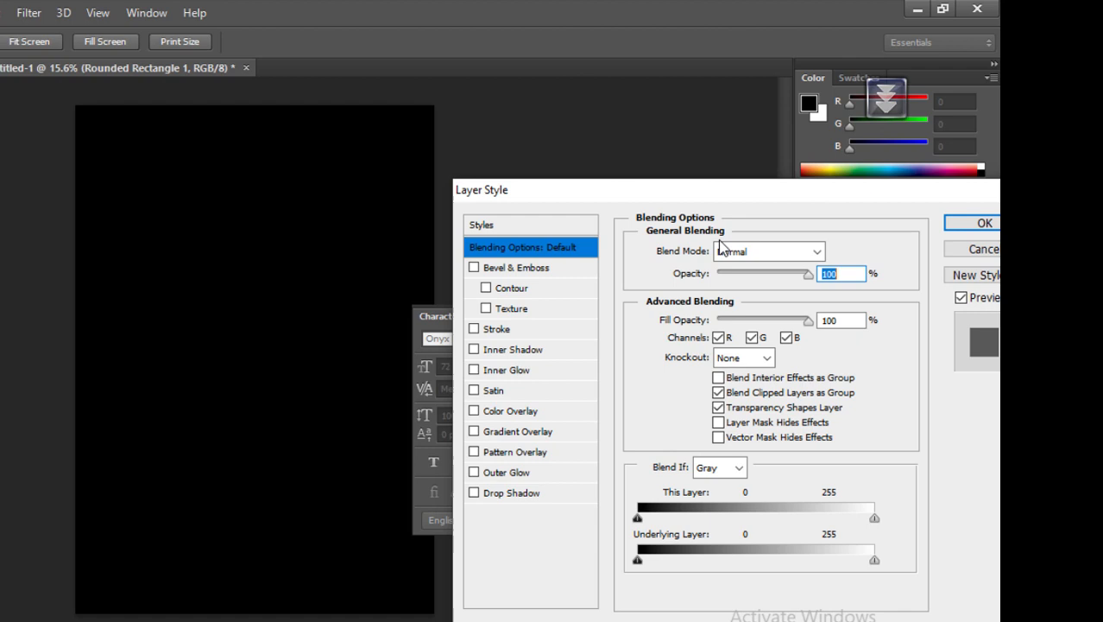
pyautogui.click(516, 433)
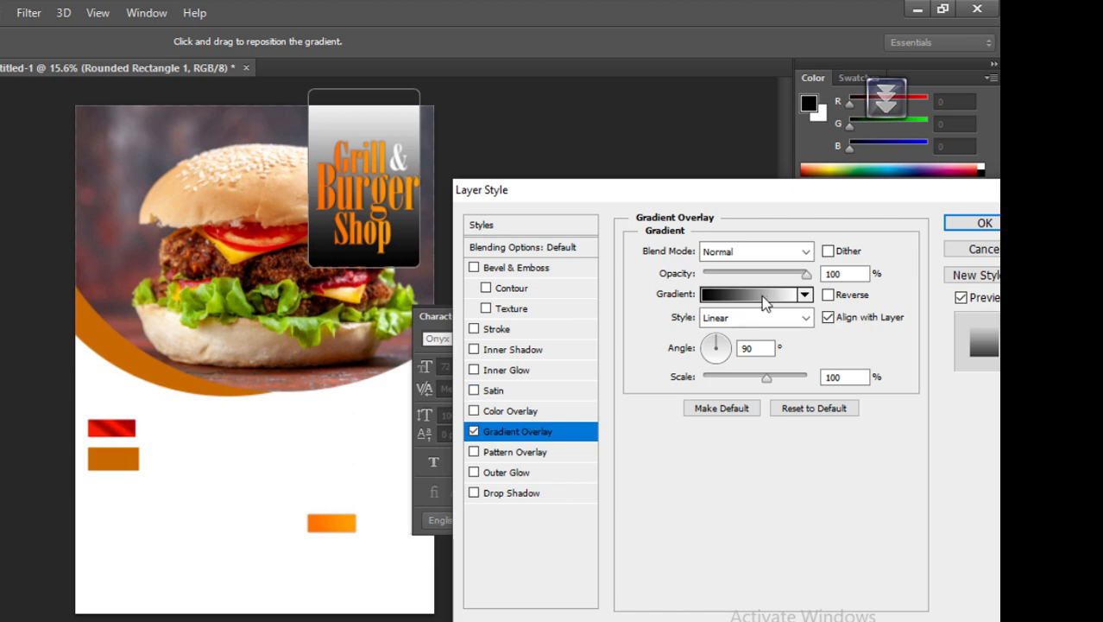
# Step: Change the overlay gradient's white end stop to dark gray 3e3b3b and apply the layer style
pyautogui.click(787, 297)
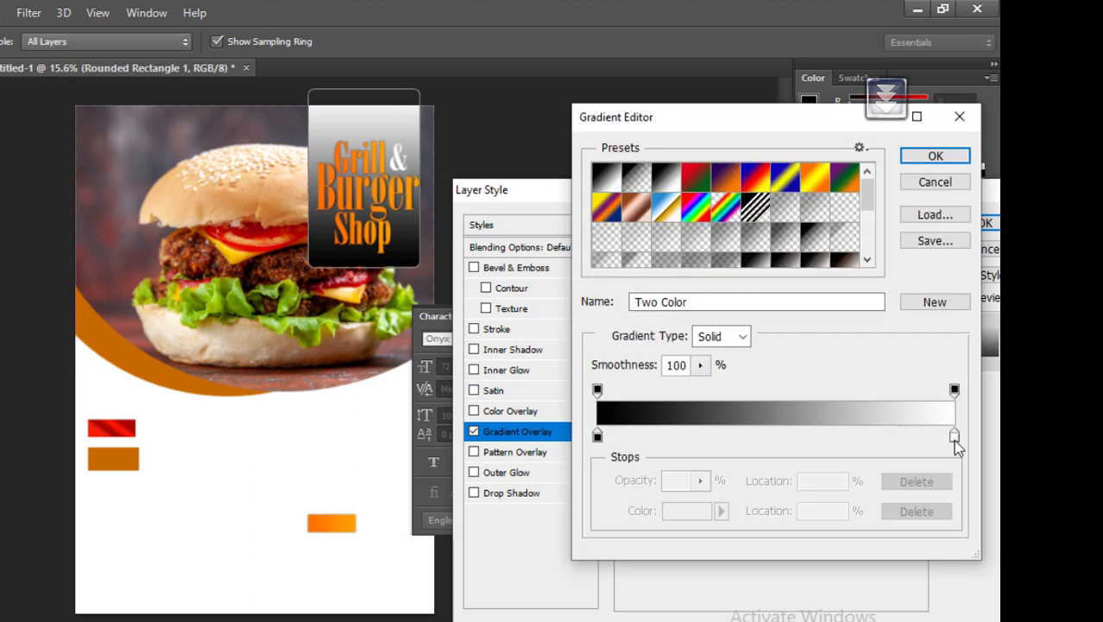
pyautogui.click(954, 437)
pyautogui.click(691, 511)
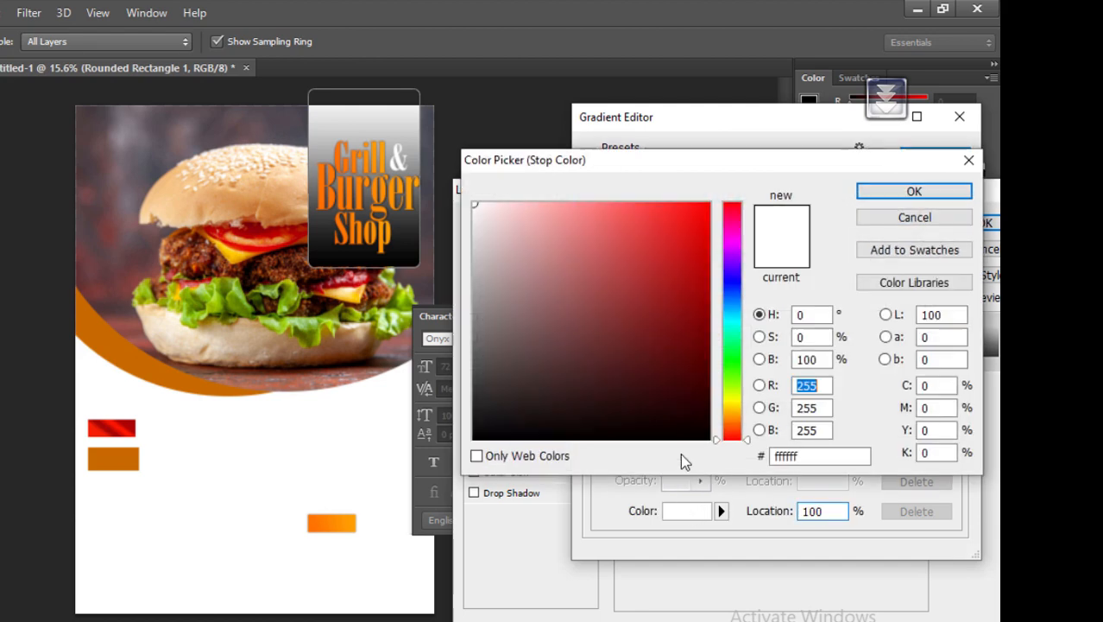
pyautogui.click(486, 389)
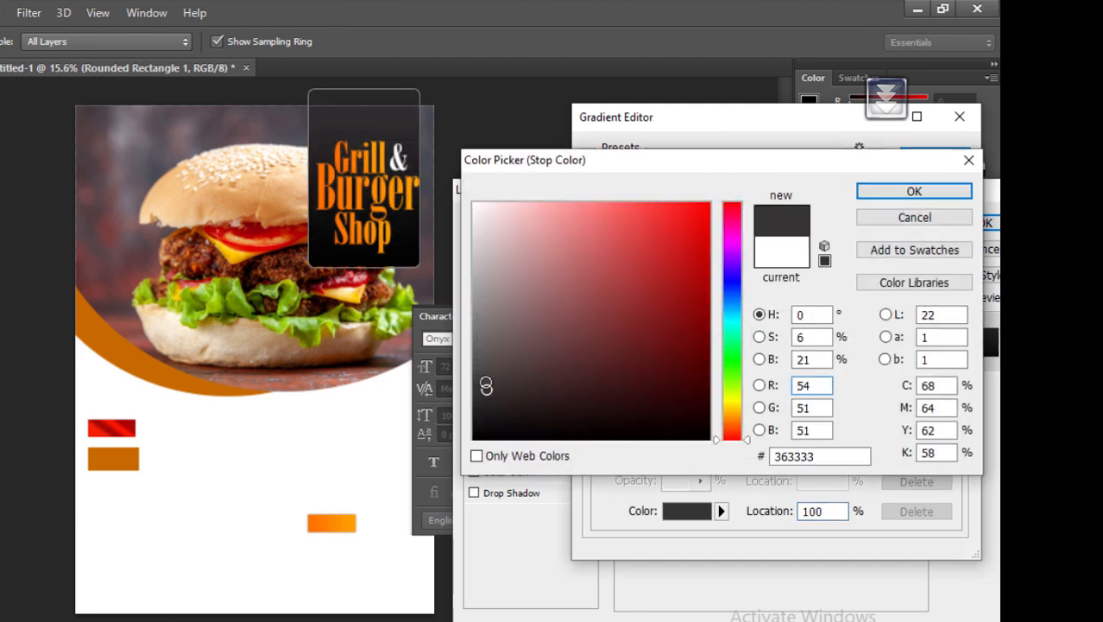
pyautogui.click(485, 381)
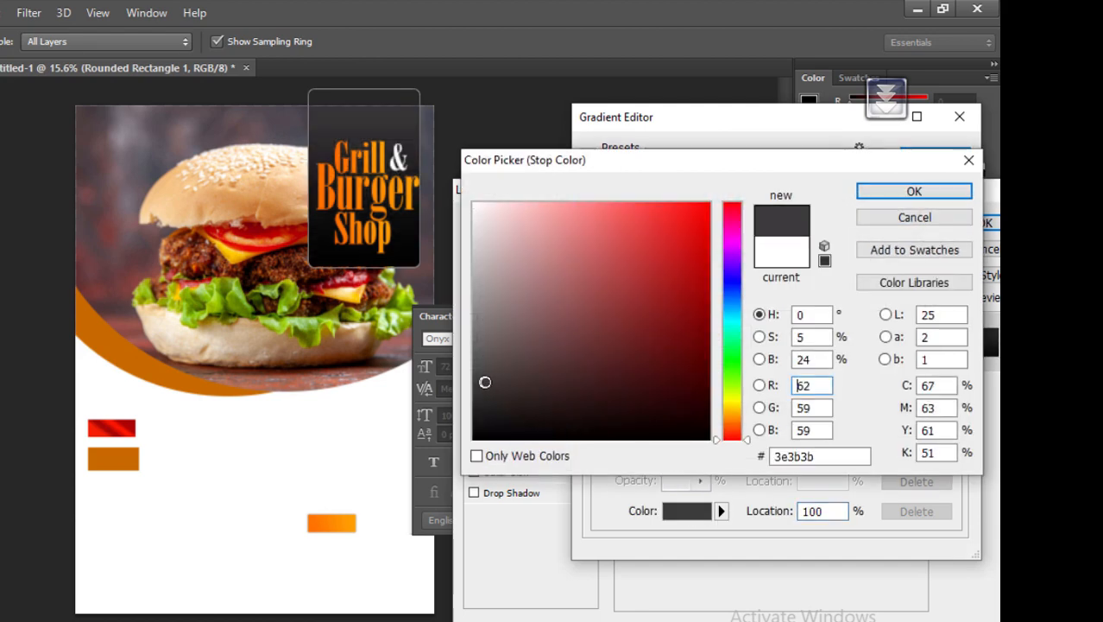
pyautogui.click(922, 203)
pyautogui.click(937, 155)
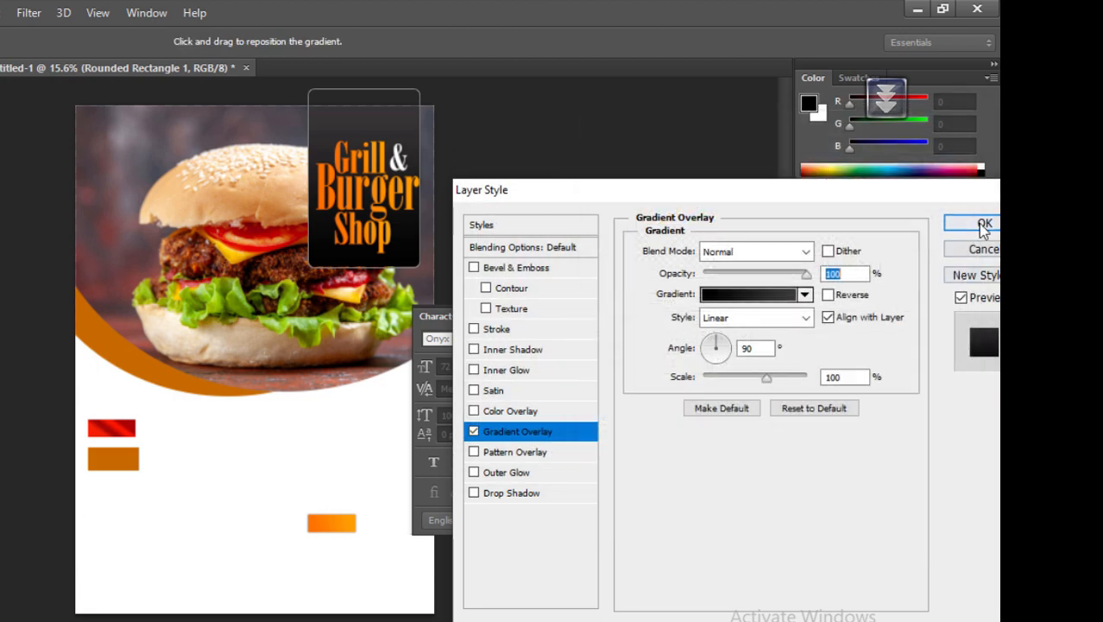
pyautogui.press('Return')
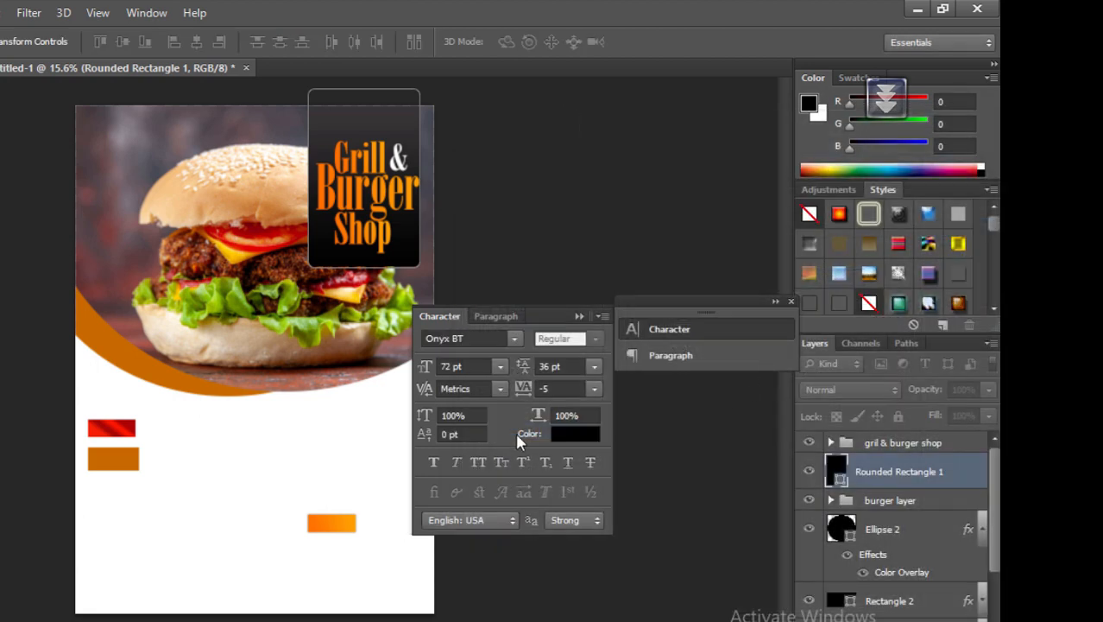
# Step: Duplicate the rounded rectangle layer and rename the copy "burger rectangle shape 1"
pyautogui.click(580, 316)
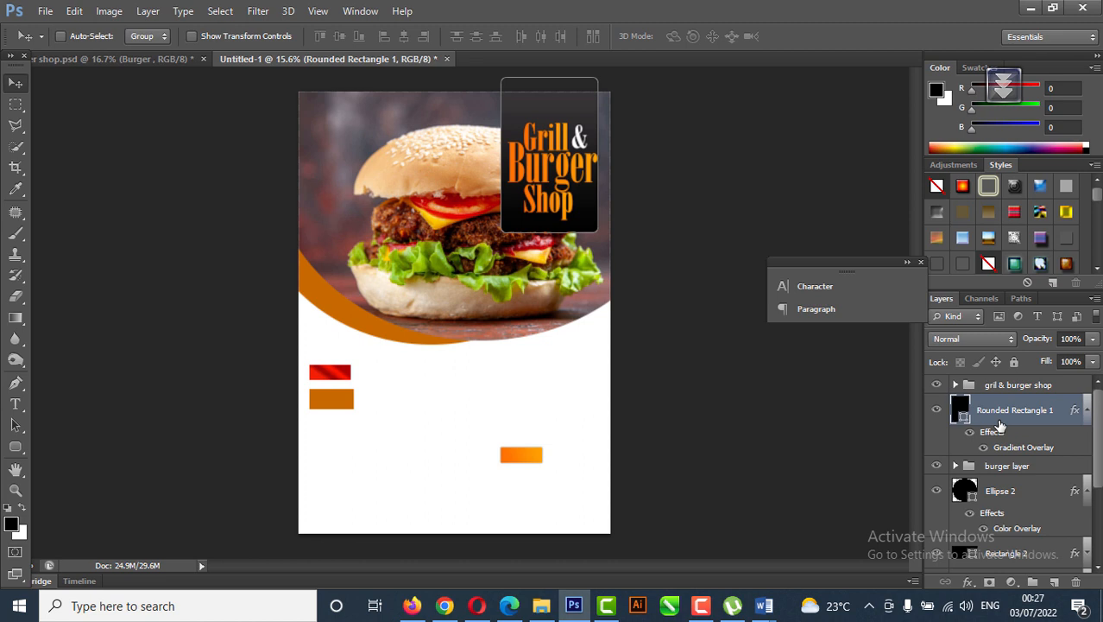
pyautogui.hotkey('ctrl', 'j')
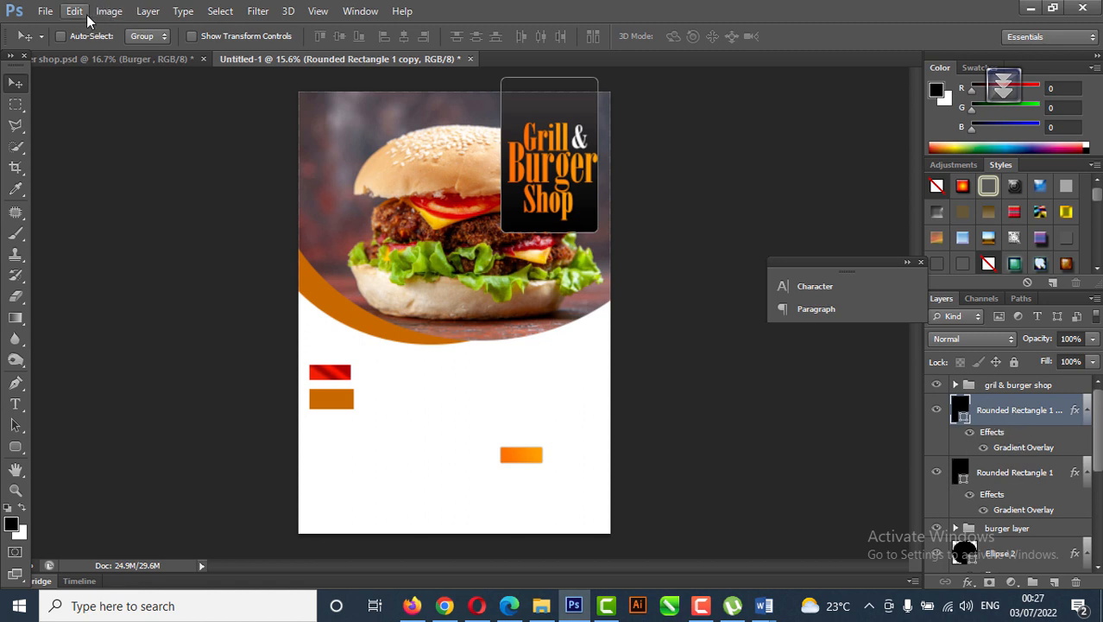
pyautogui.click(147, 11)
pyautogui.click(173, 84)
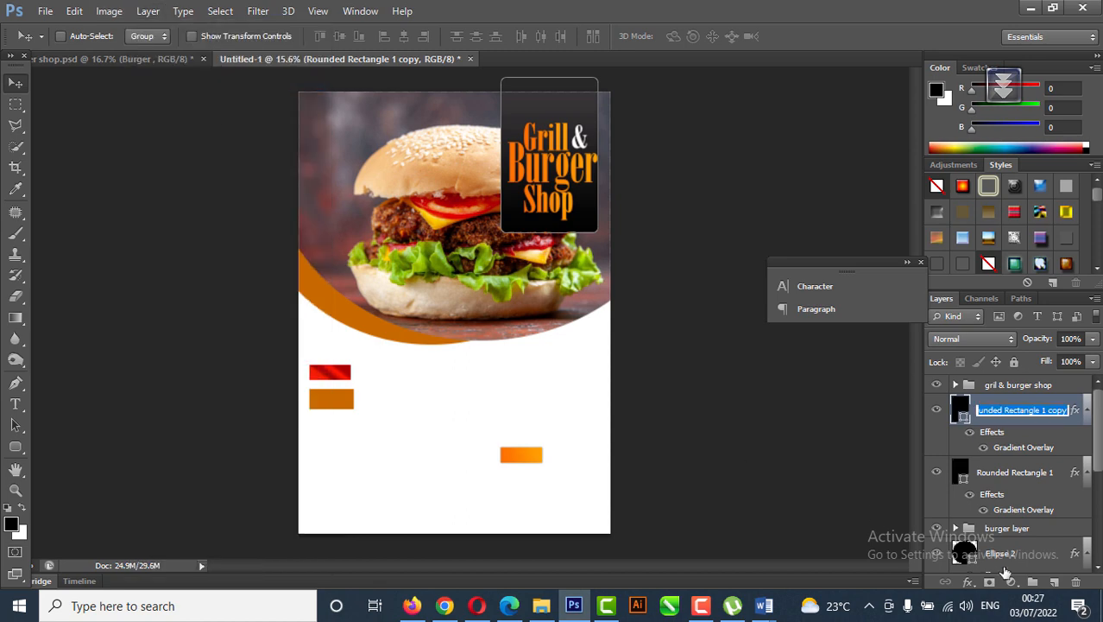
pyautogui.write('r')
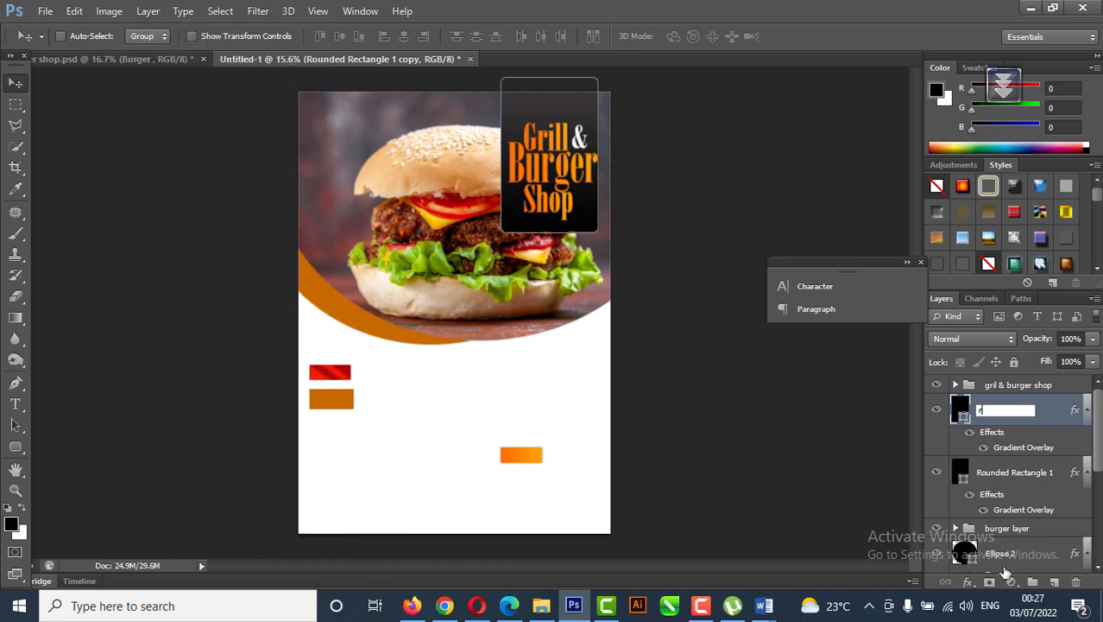
pyautogui.write('burger')
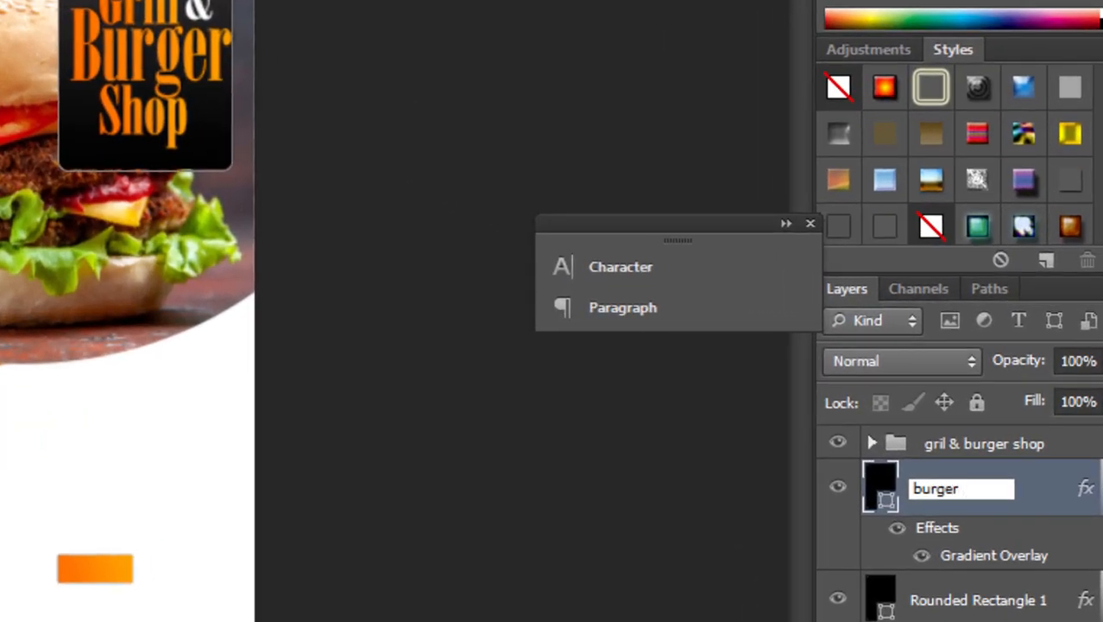
pyautogui.write(' rectangle ')
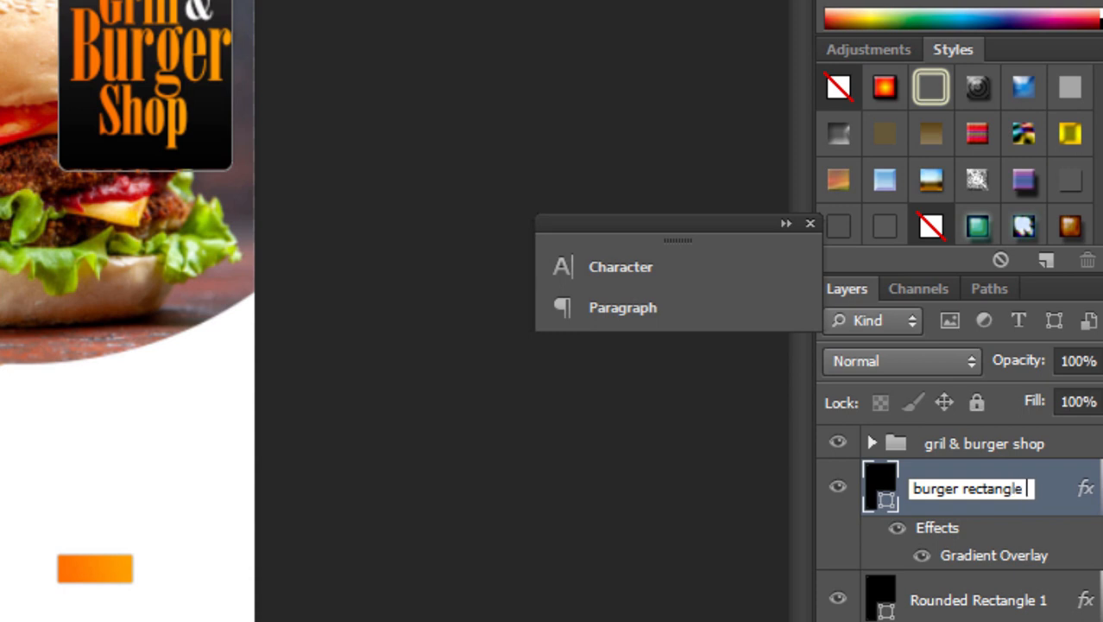
pyautogui.write('shap')
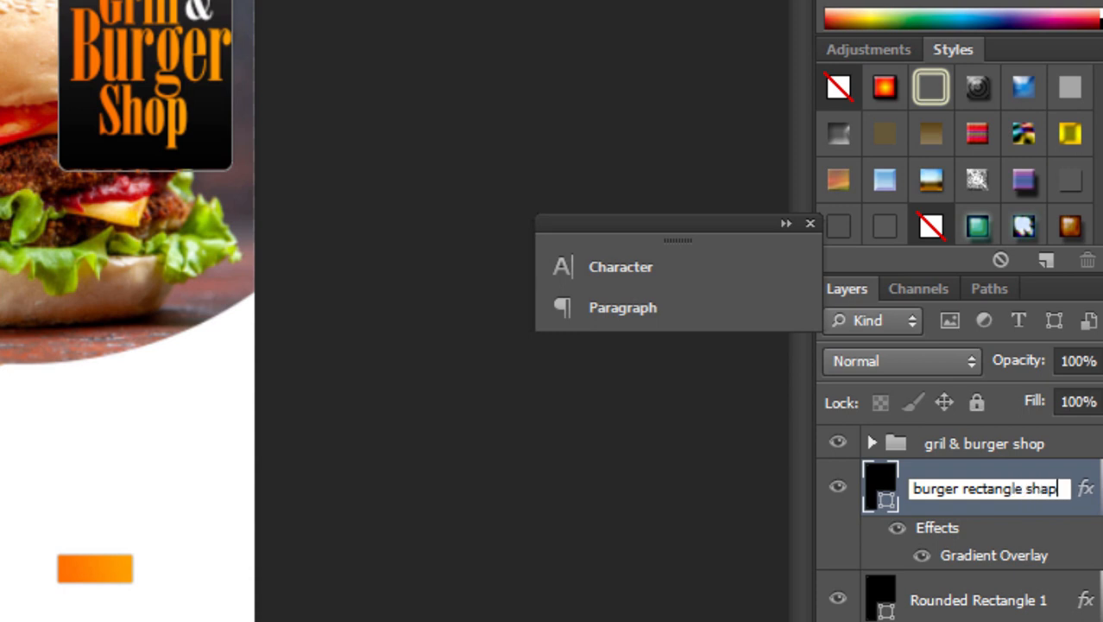
pyautogui.write('e 1')
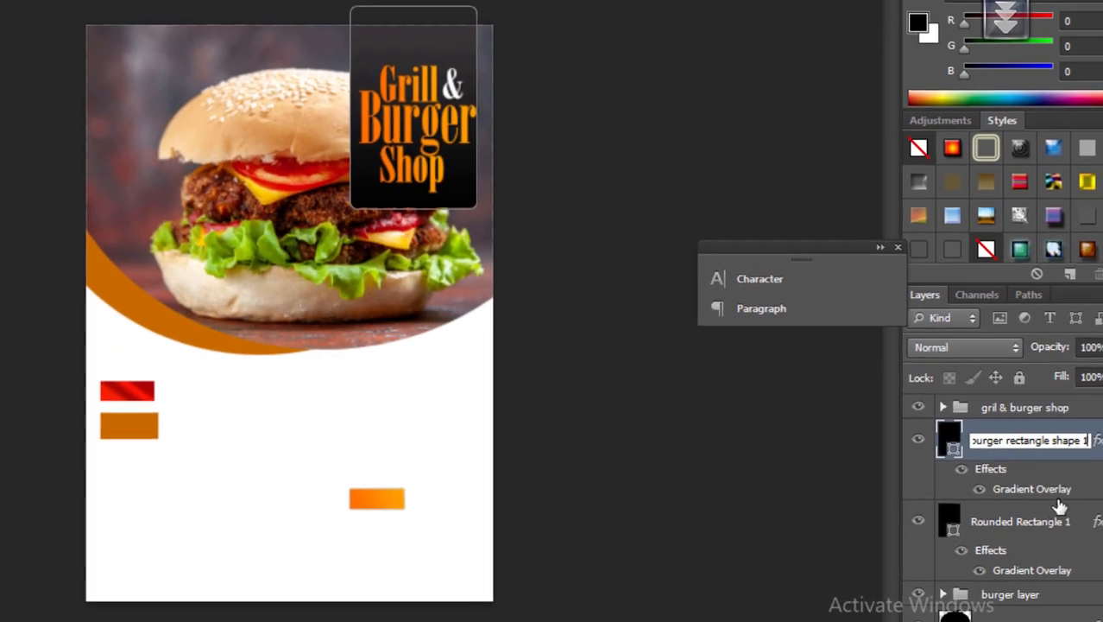
# Step: Rename the original Rounded Rectangle 1 layer "burger rectangle shape 2"
pyautogui.click(1021, 605)
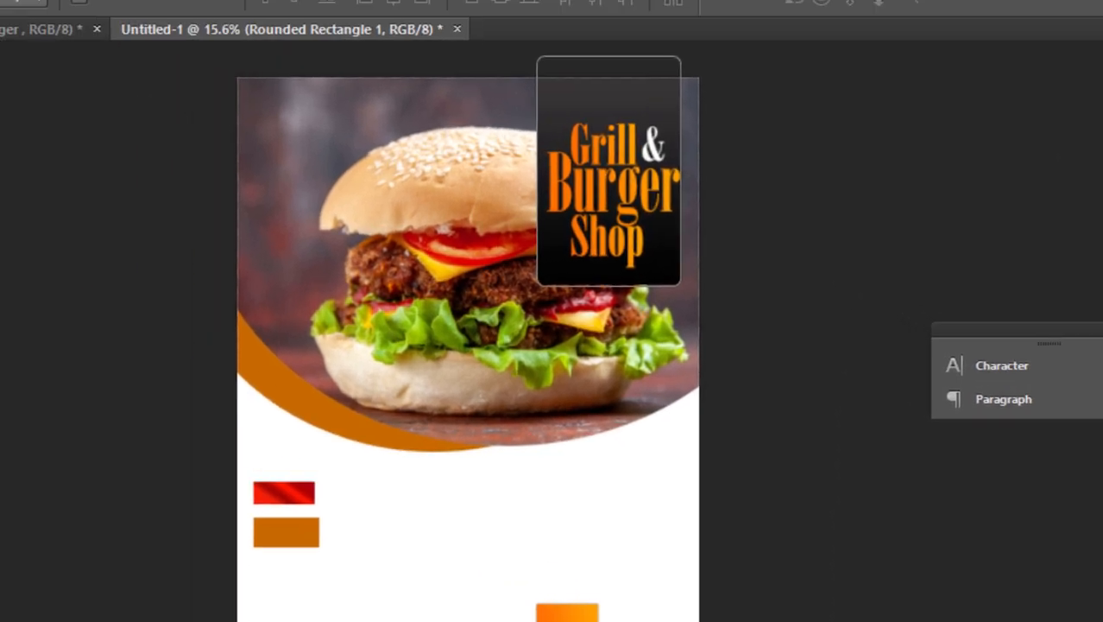
pyautogui.click(209, 17)
pyautogui.click(291, 146)
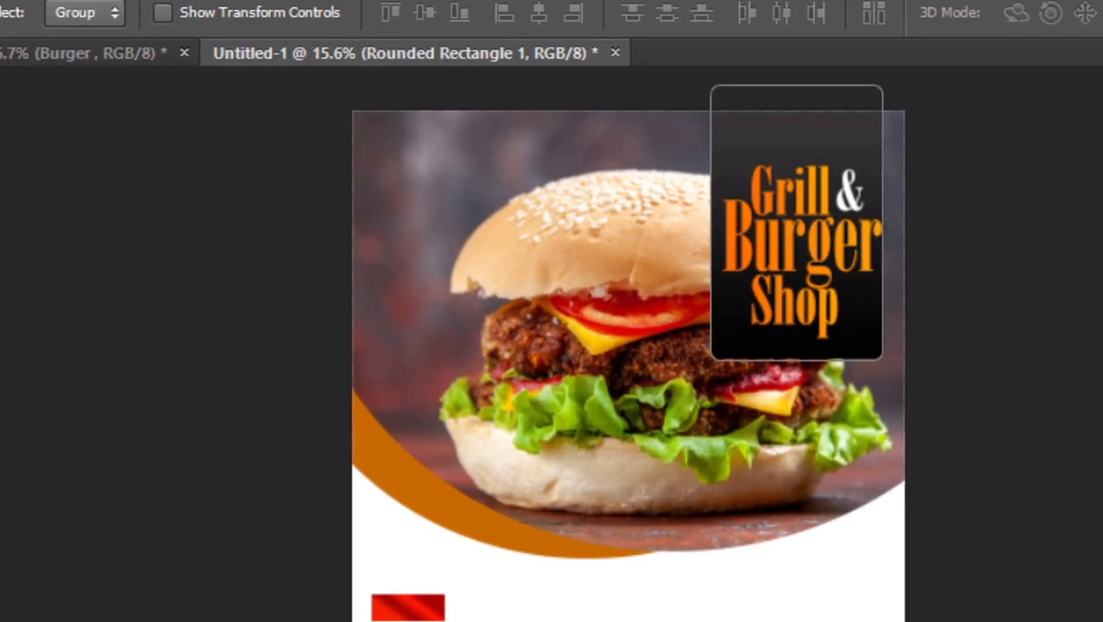
pyautogui.write('burger rectan')
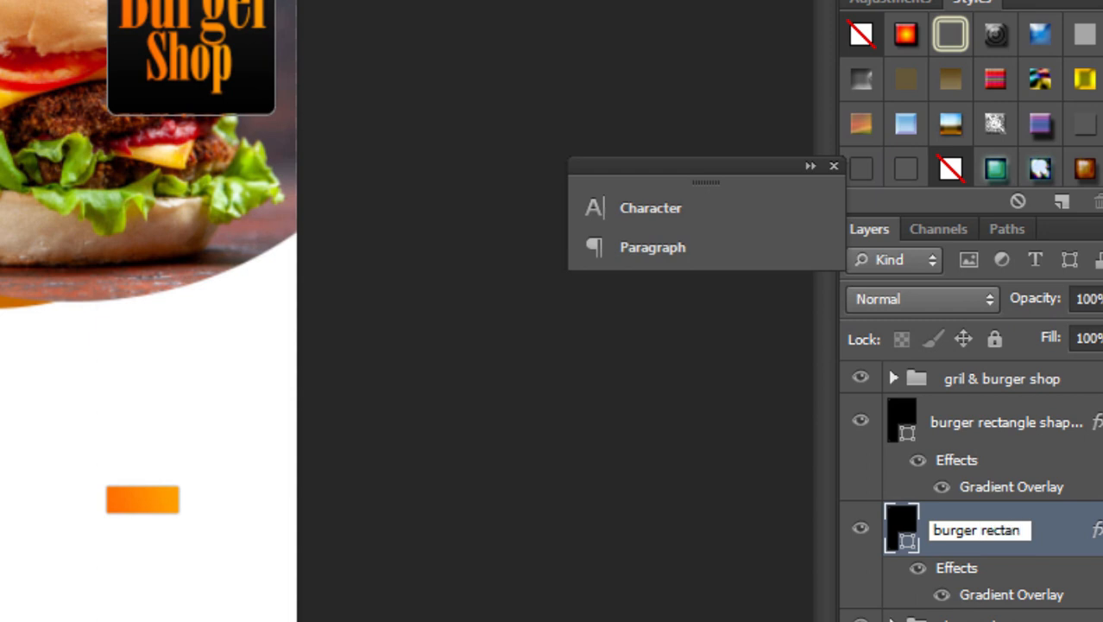
pyautogui.write('gle shap')
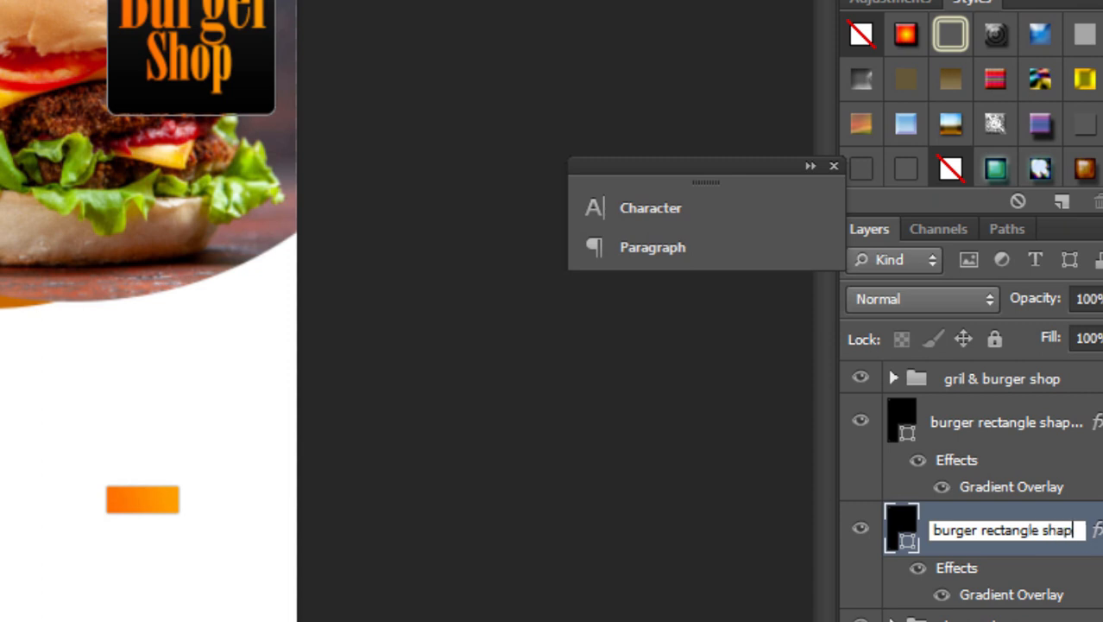
pyautogui.write('e 2')
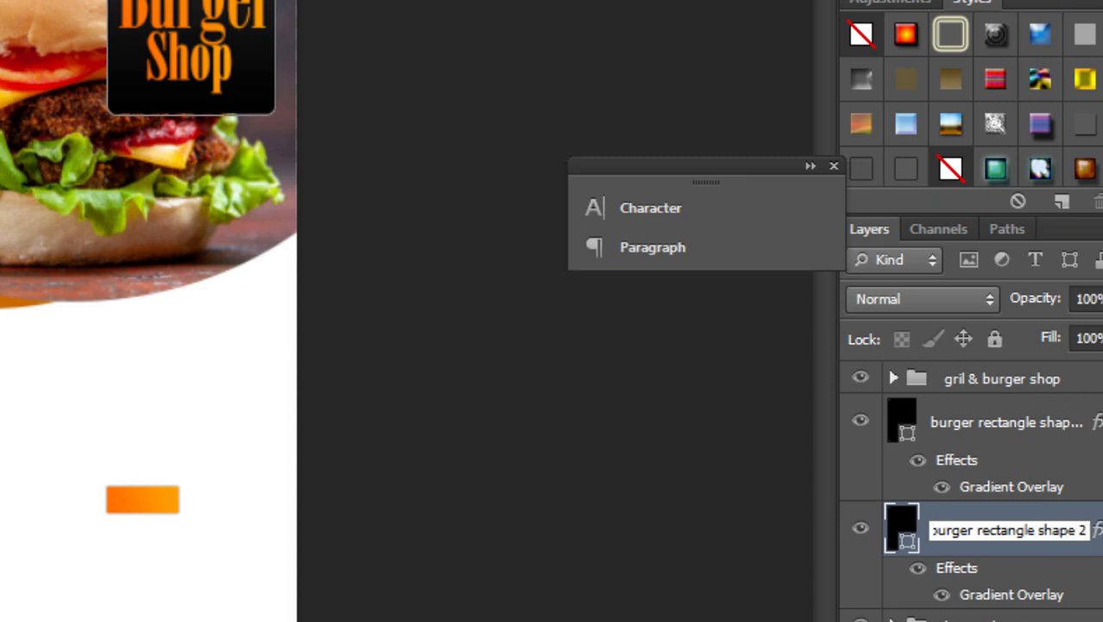
# Step: Widen "burger rectangle shape 2" to about 113% and shift it slightly down and left so it frames the front panel
pyautogui.click(1005, 422)
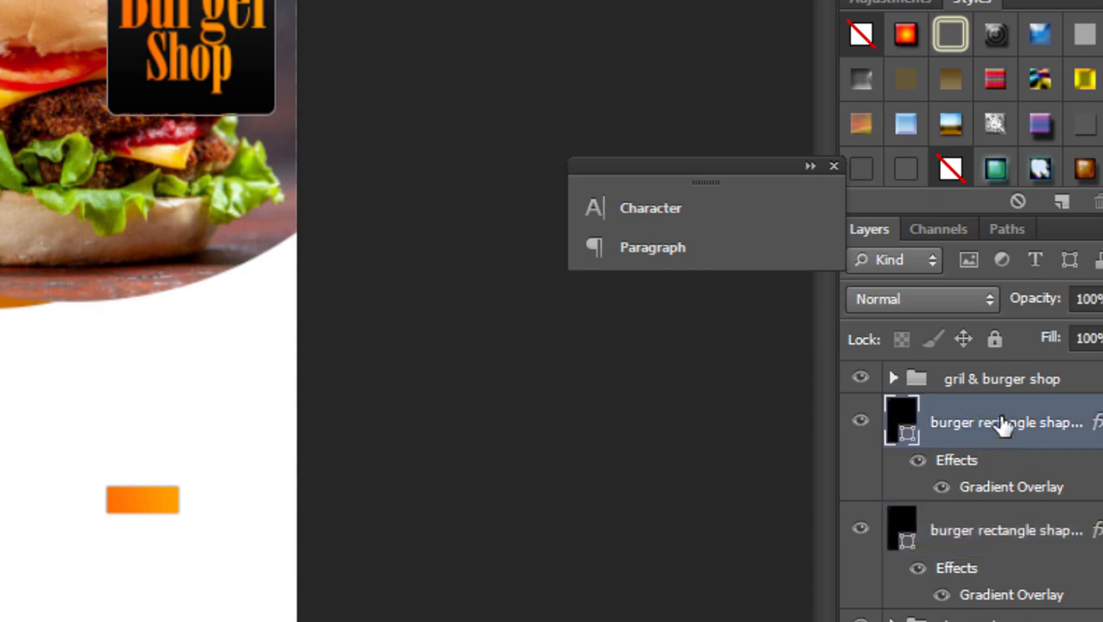
pyautogui.click(1010, 533)
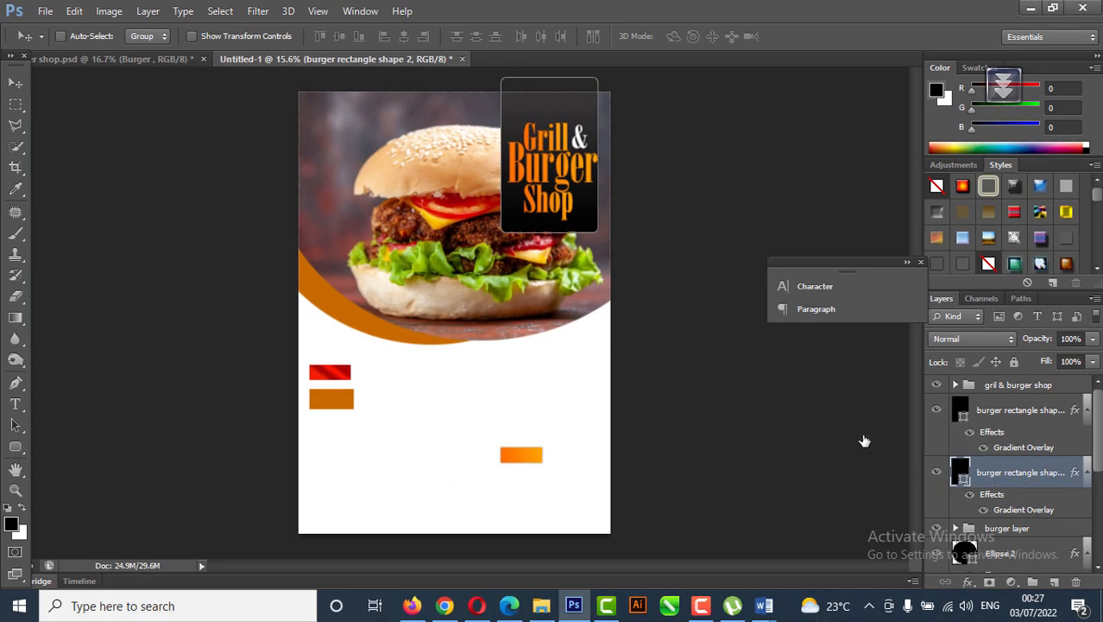
pyautogui.hotkey('ctrl', 't')
pyautogui.moveTo(598, 158); pyautogui.dragTo(612, 160)
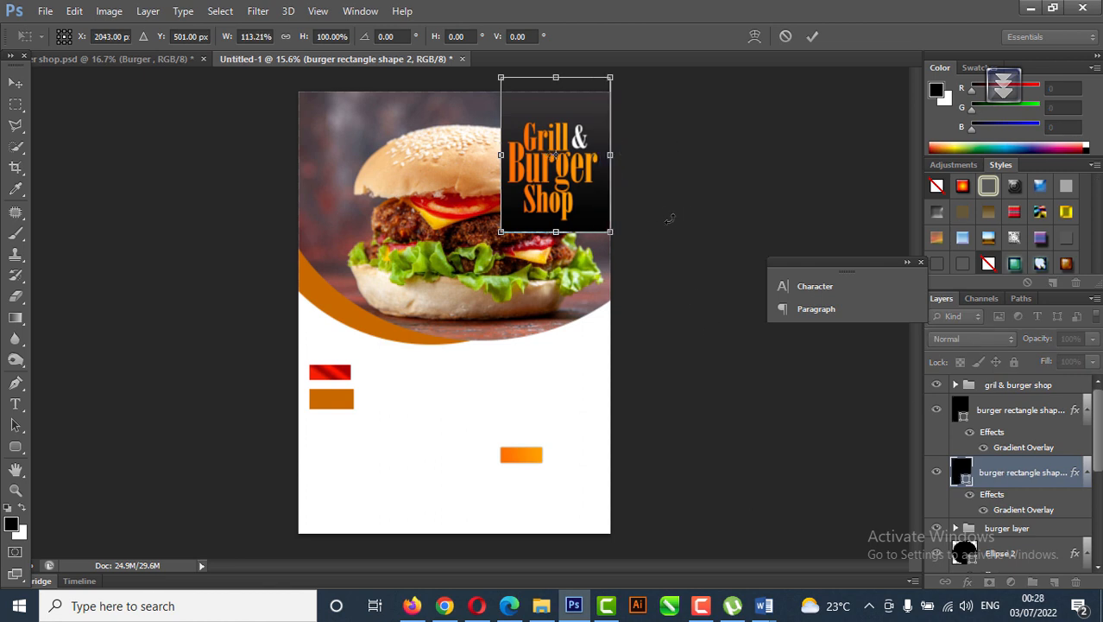
pyautogui.press('Return')
pyautogui.moveTo(603, 188)
pyautogui.mouseDown()
pyautogui.moveTo(596, 210)
pyautogui.moveTo(596, 184)
pyautogui.mouseUp()
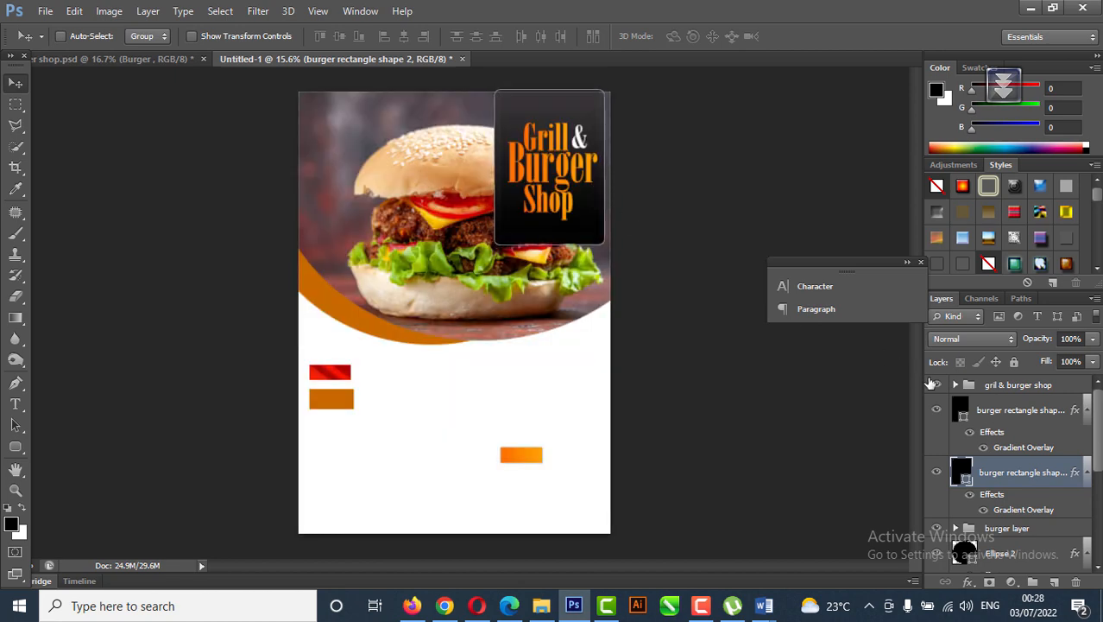
# Step: Add a dark red 460000 color overlay to "burger rectangle shape 2" and apply the layer style
pyautogui.doubleClick(1075, 475)
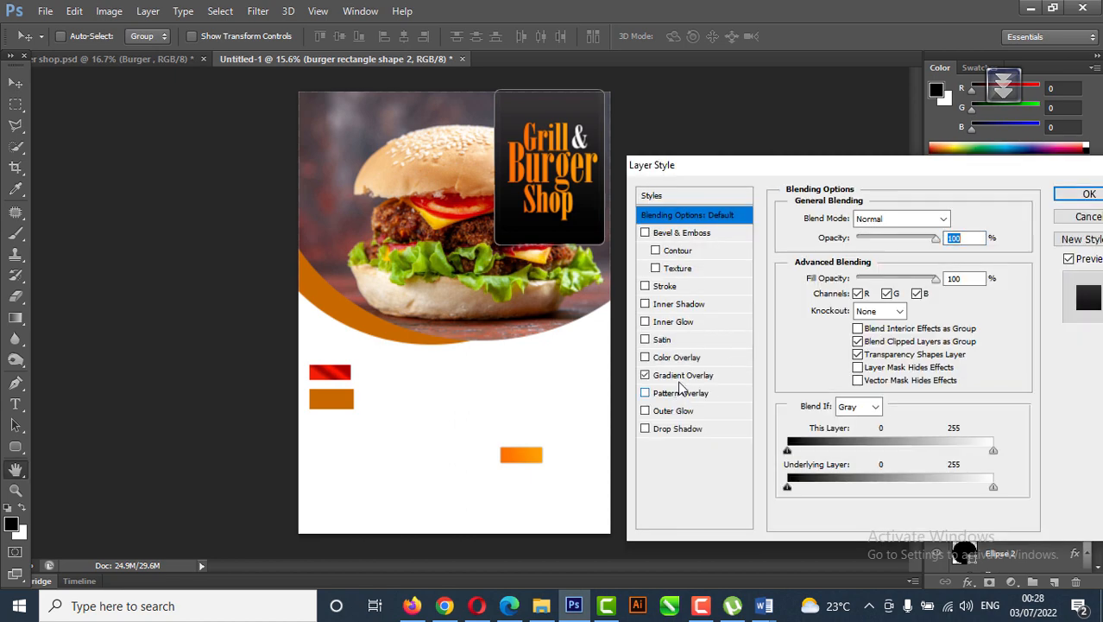
pyautogui.click(676, 359)
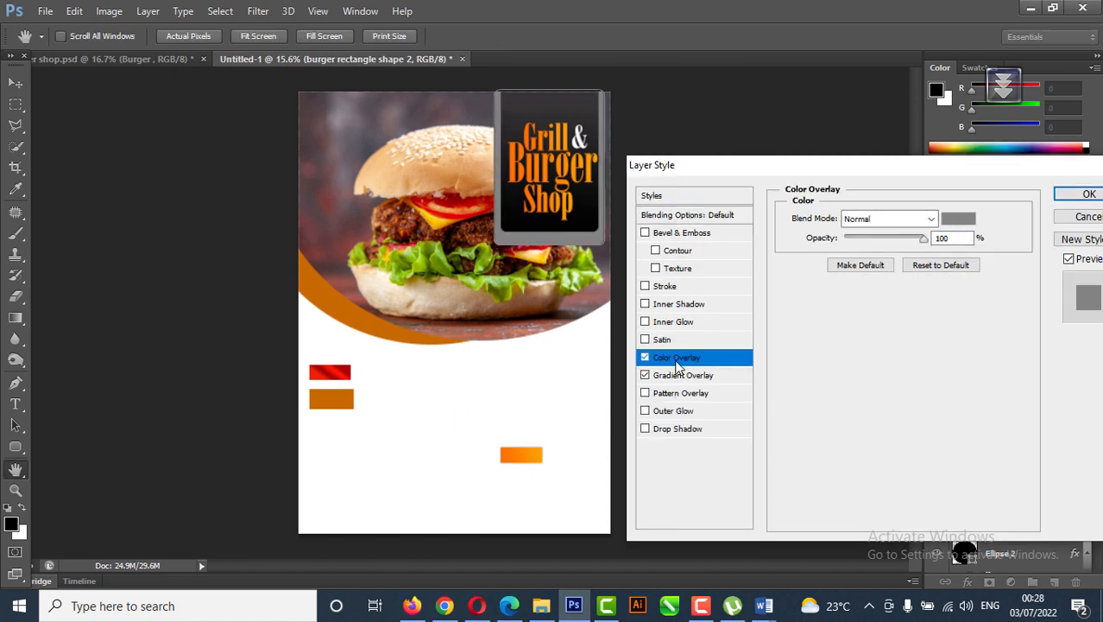
pyautogui.click(957, 220)
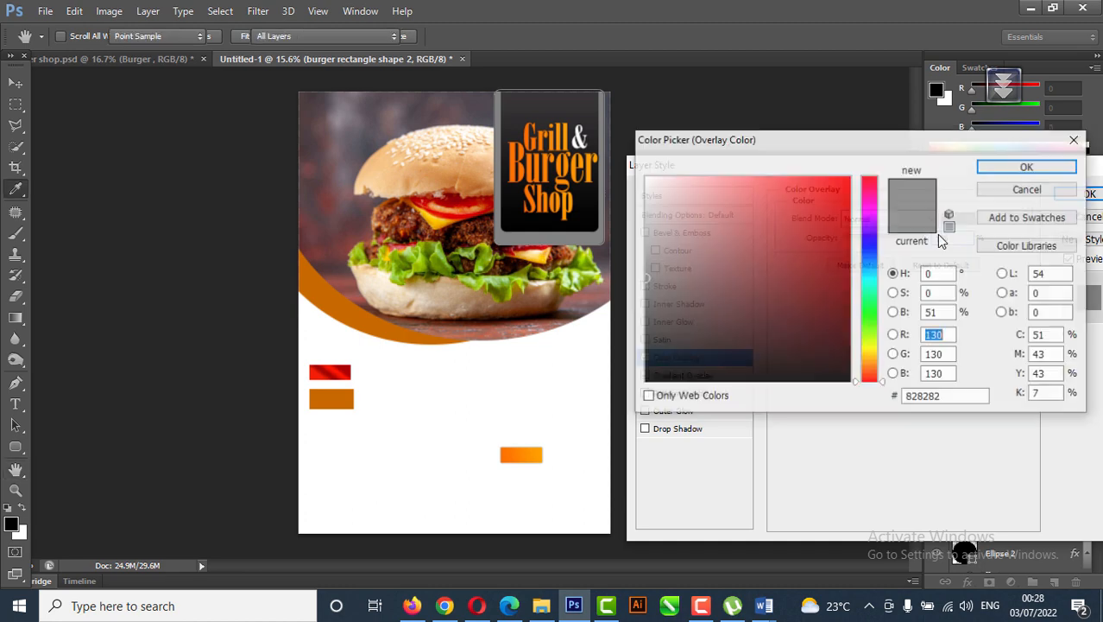
pyautogui.click(845, 314)
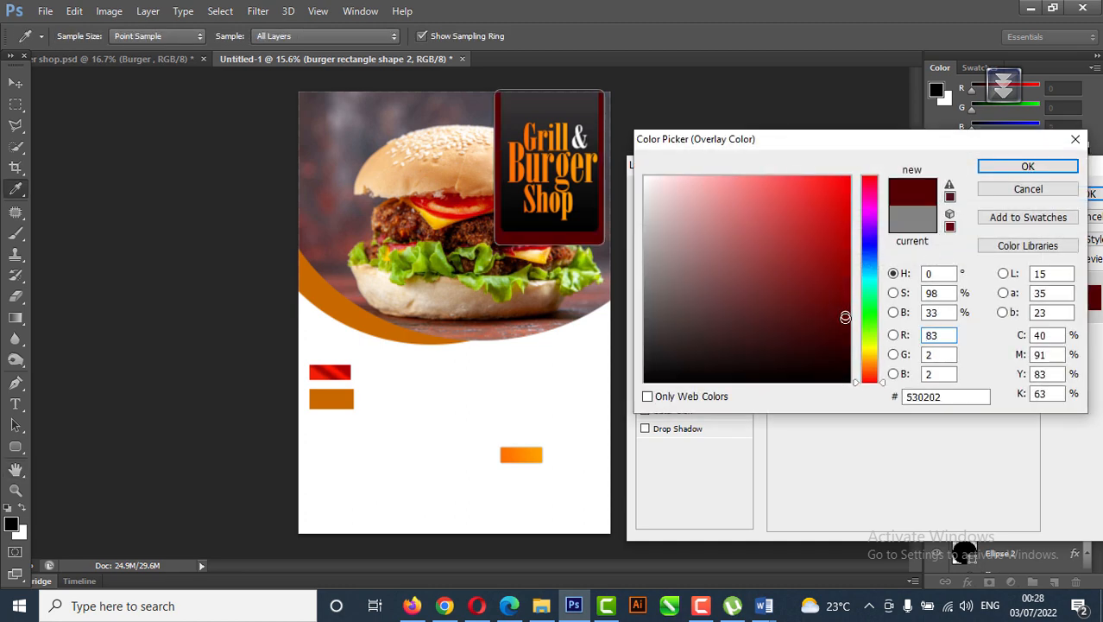
pyautogui.moveTo(845, 317); pyautogui.dragTo(850, 324)
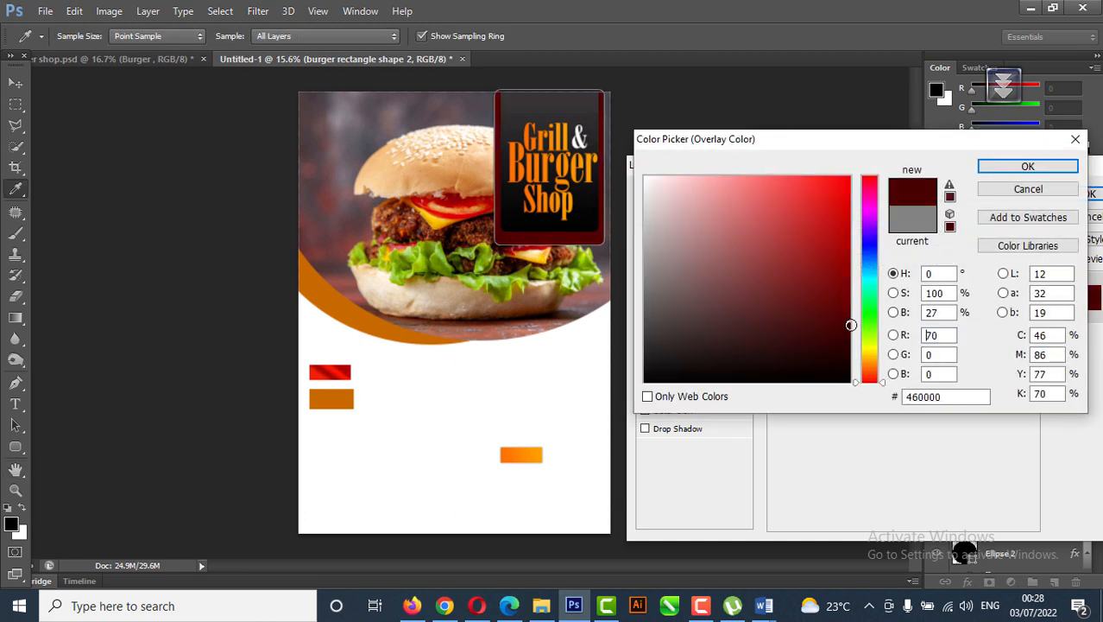
pyautogui.click(1012, 169)
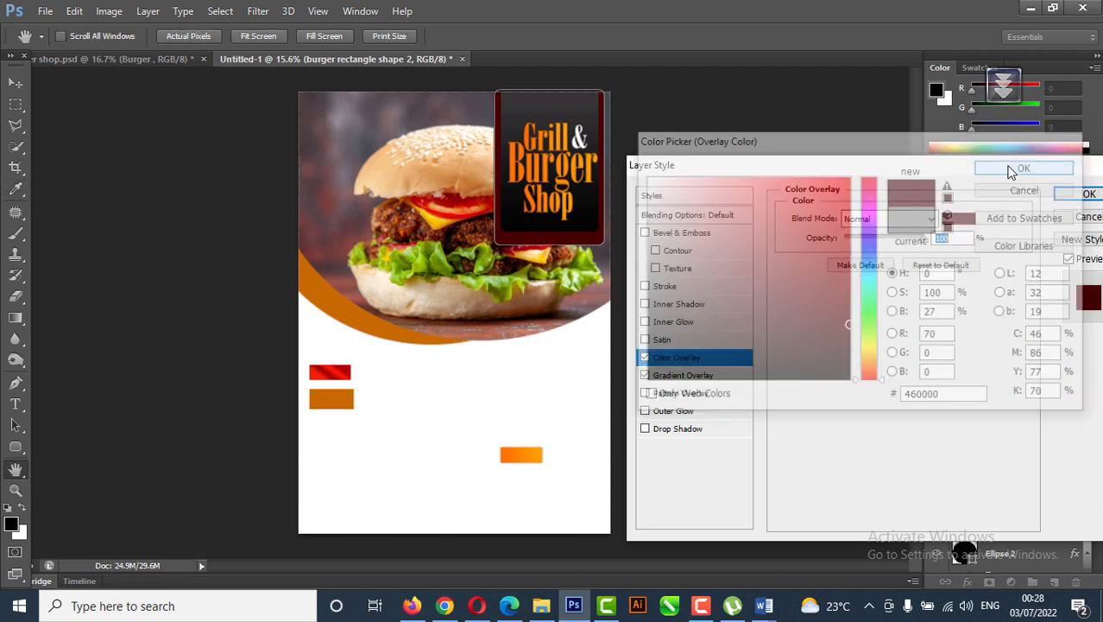
pyautogui.click(1086, 193)
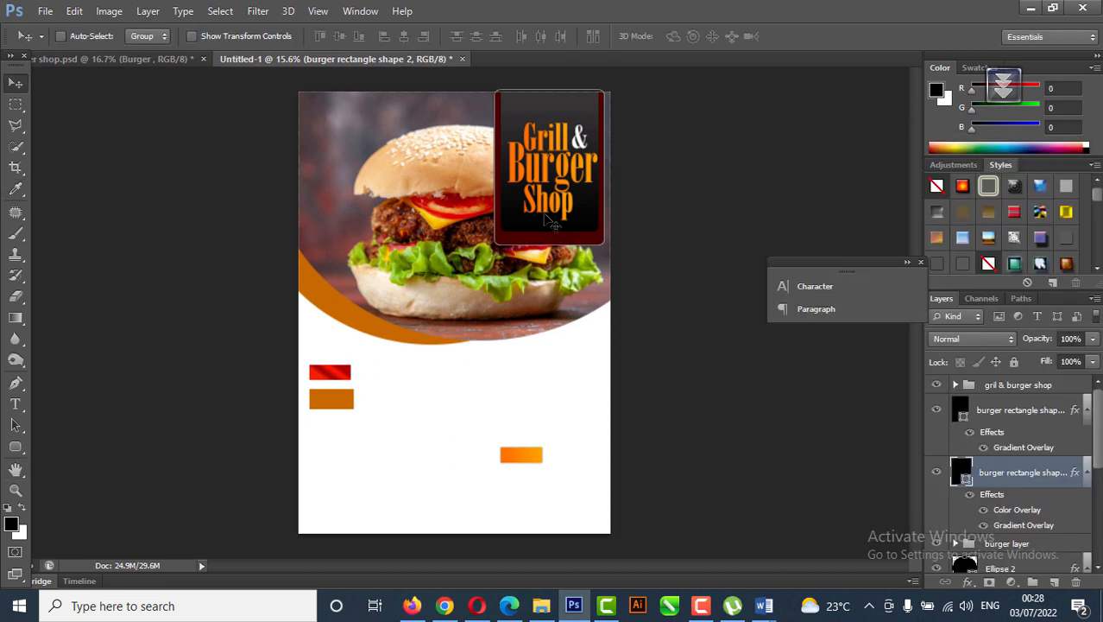
# Step: Move "burger rectangle shape 2" up so its top extends past the canvas and its bottom edge sits above the front panel's
pyautogui.moveTo(555, 221); pyautogui.dragTo(550, 203)
pyautogui.hotkey('shift', 'Left')
pyautogui.hotkey('shift', 'Left')
pyautogui.hotkey('shift', 'Left')
pyautogui.hotkey('shift', 'Left')
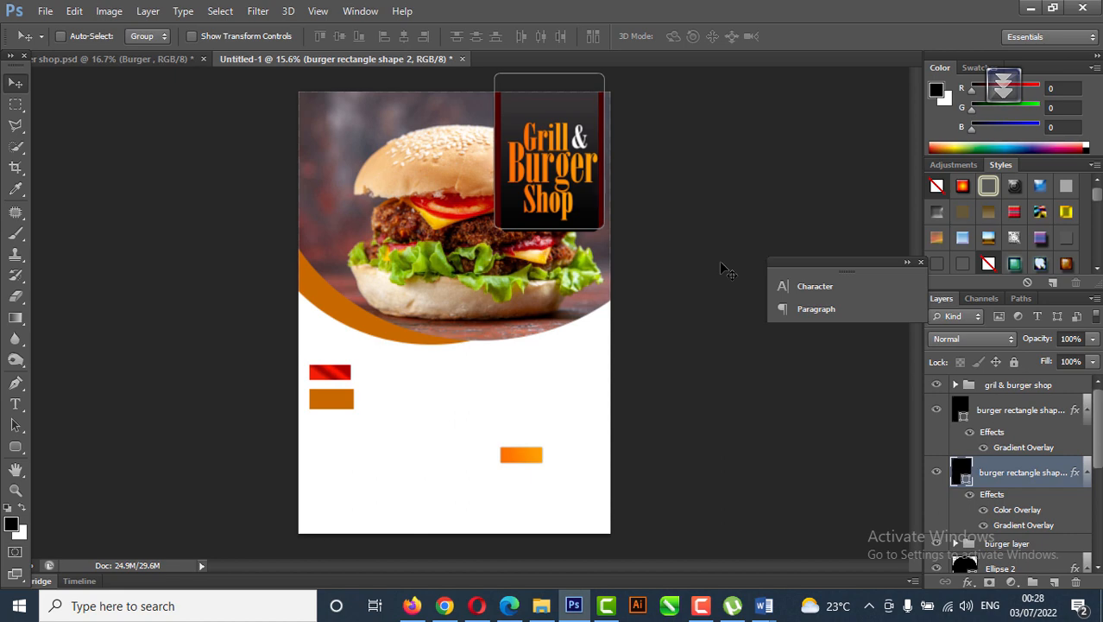
pyautogui.hotkey('shift', 'Up')
pyautogui.hotkey('shift', 'Up')
pyautogui.hotkey('shift', 'Up')
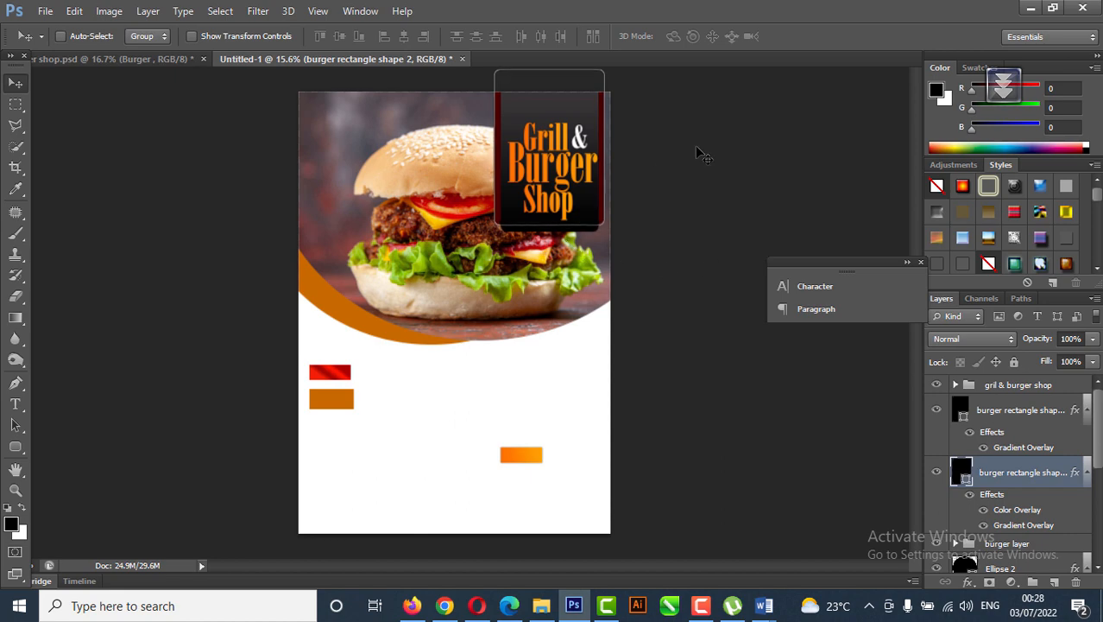
# Step: Shift the "gril & burger shop" title group slightly up and left on the panel
pyautogui.rightClick(542, 138)
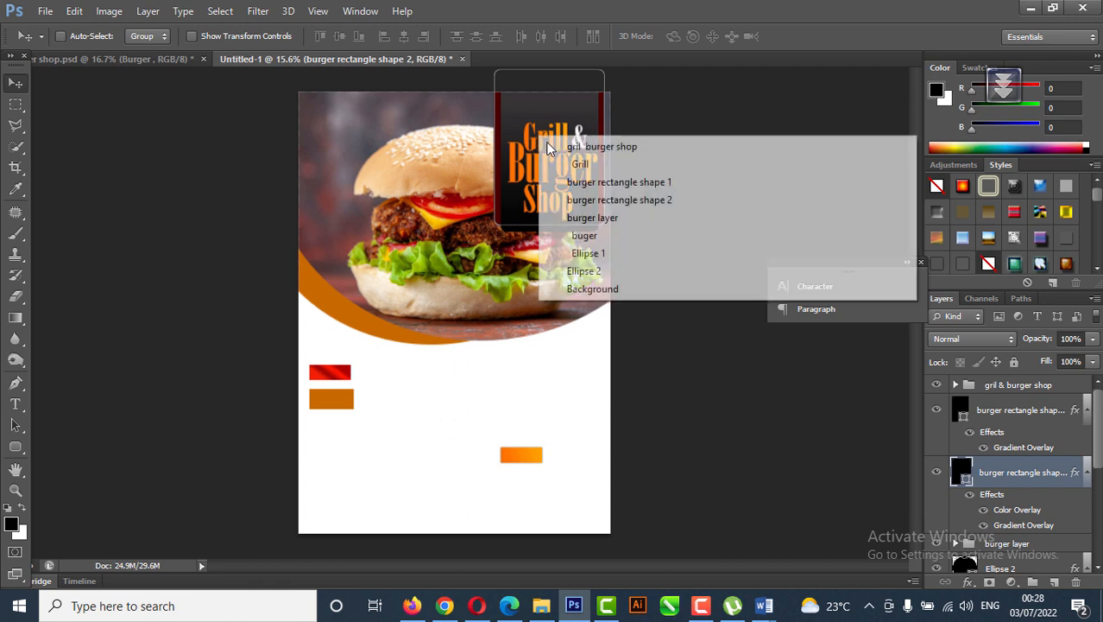
pyautogui.click(647, 147)
pyautogui.moveTo(587, 153); pyautogui.dragTo(579, 147)
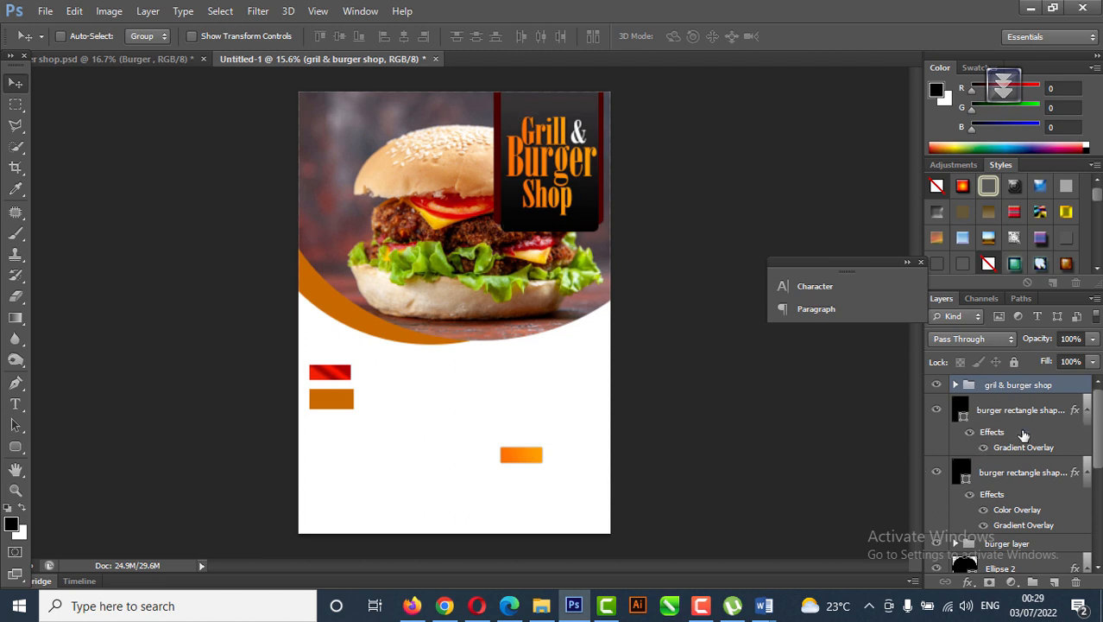
# Step: Group the title group with both burger rectangle shapes and name the new group "burger title"
pyautogui.keyDown('shift'); pyautogui.click(1026, 477); pyautogui.keyUp('shift')
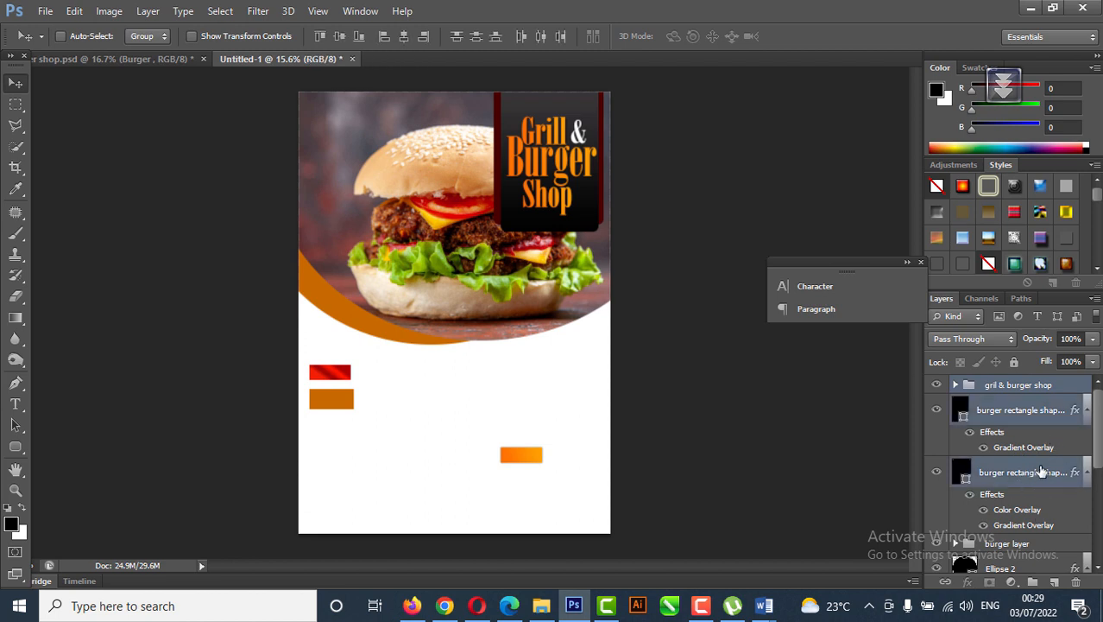
pyautogui.hotkey('ctrl', 'g')
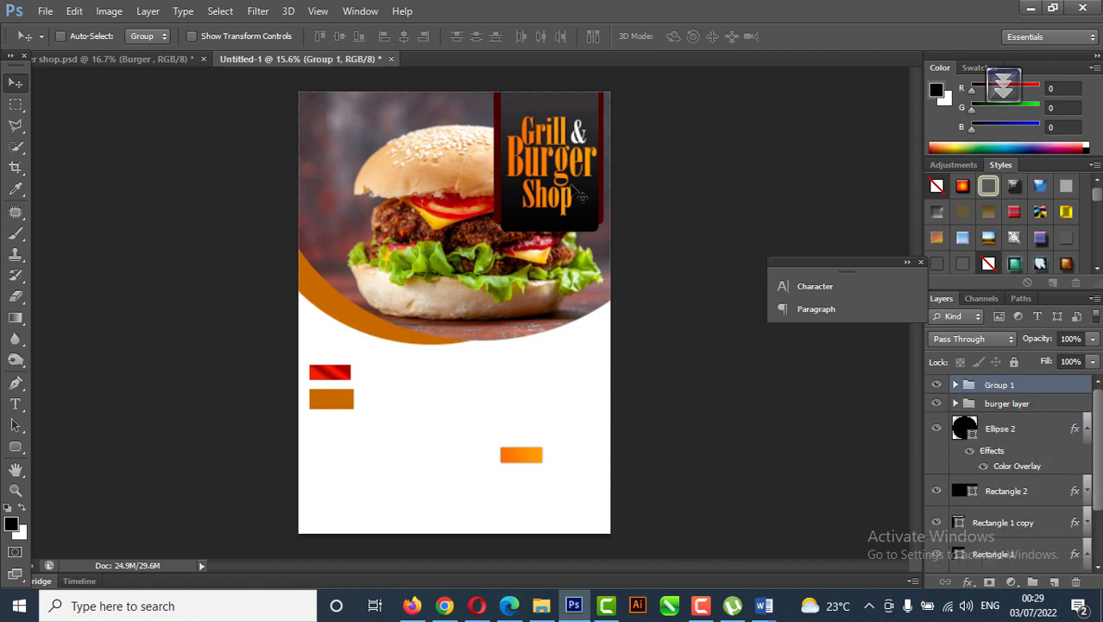
pyautogui.moveTo(582, 197)
pyautogui.mouseDown()
pyautogui.moveTo(559, 197)
pyautogui.moveTo(581, 201)
pyautogui.mouseUp()
pyautogui.click(109, 12)
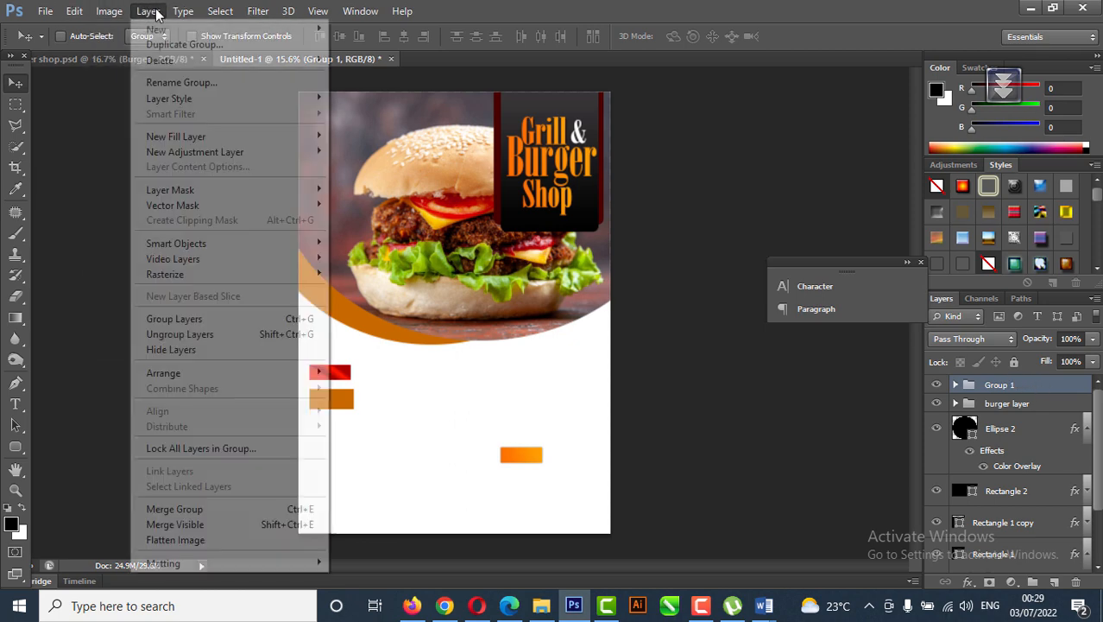
pyautogui.click(181, 82)
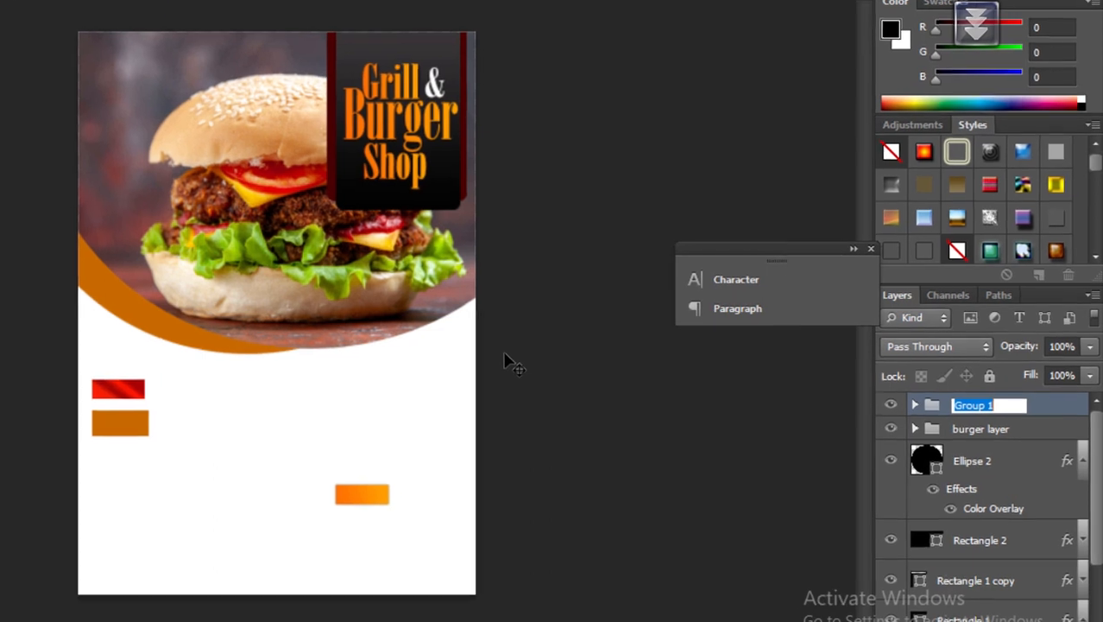
pyautogui.write('tit')
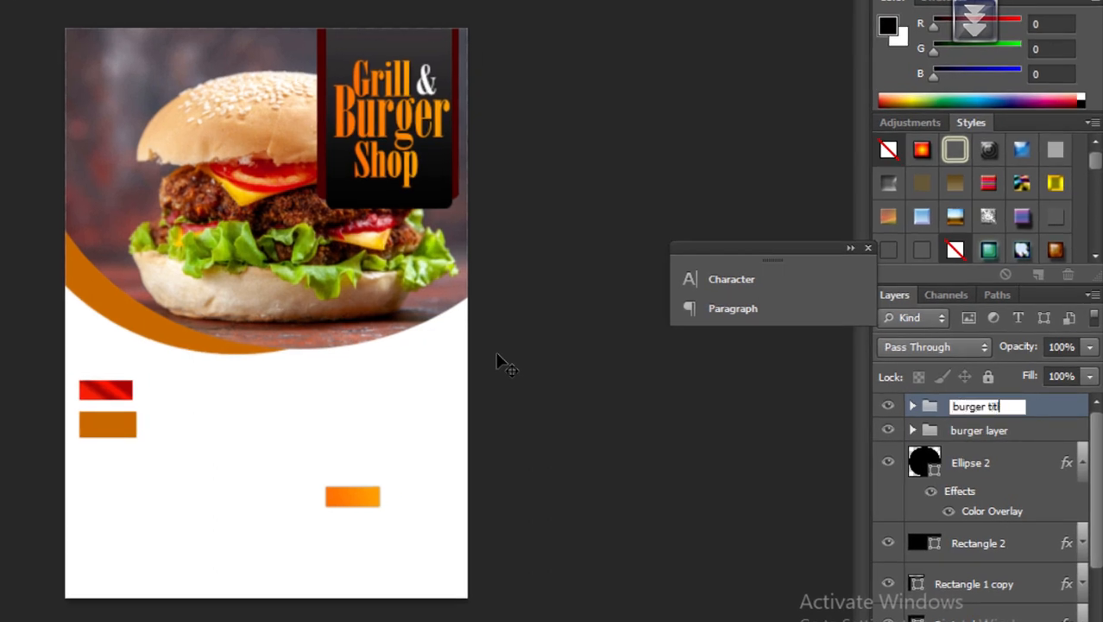
pyautogui.write('urger title')
pyautogui.click(1037, 409)
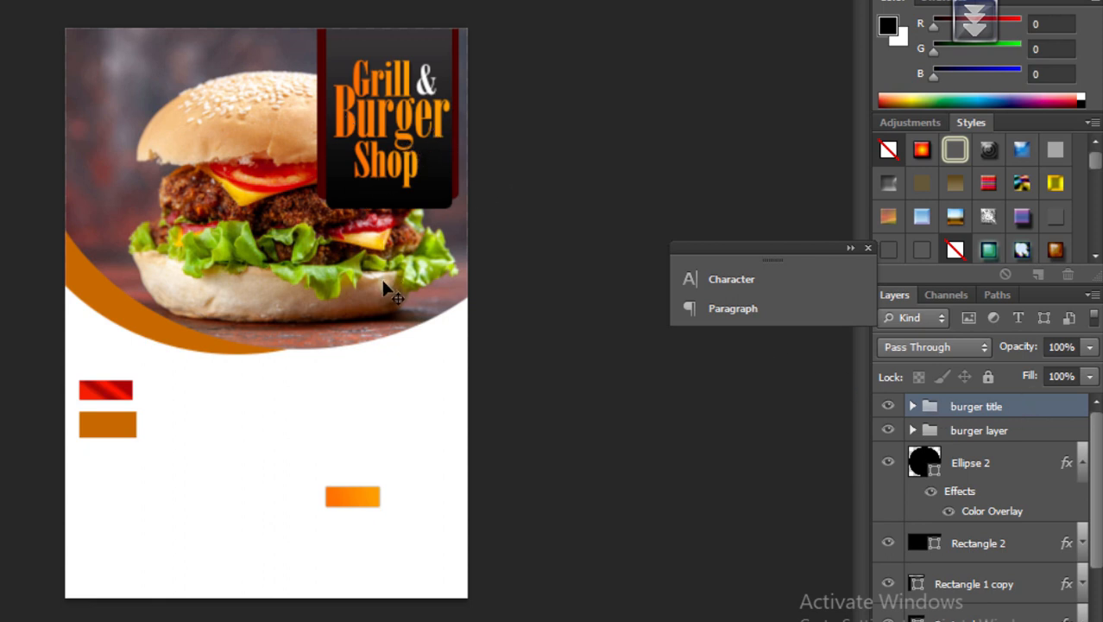
# Step: Skew the "burger title" group so its bottom edge slants left, and move it slightly up and right
pyautogui.hotkey('ctrl', 't')
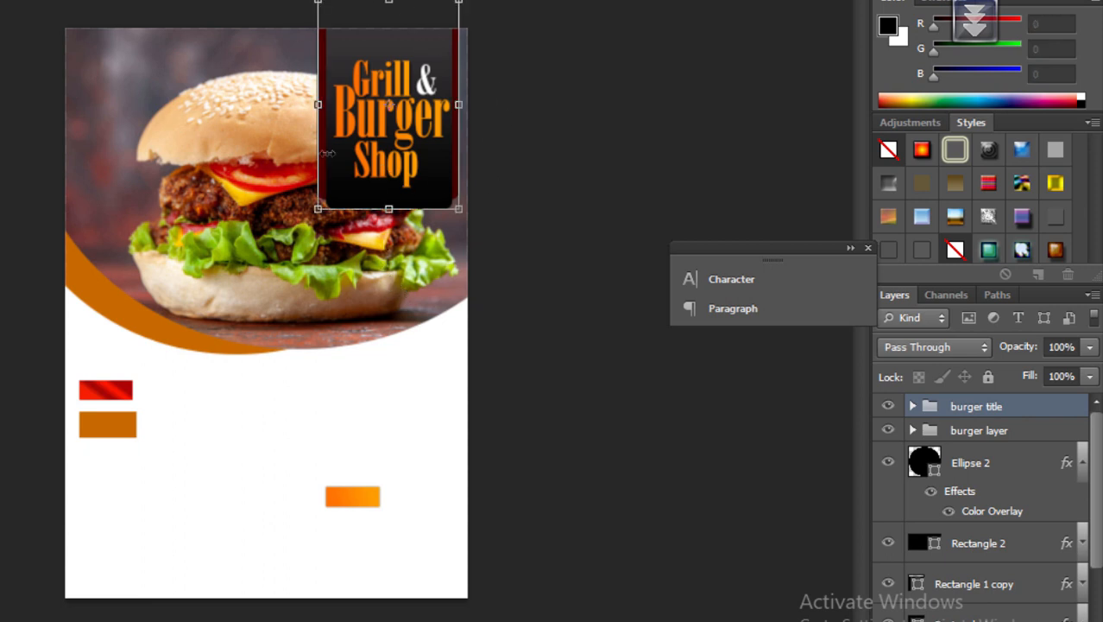
pyautogui.rightClick(415, 135)
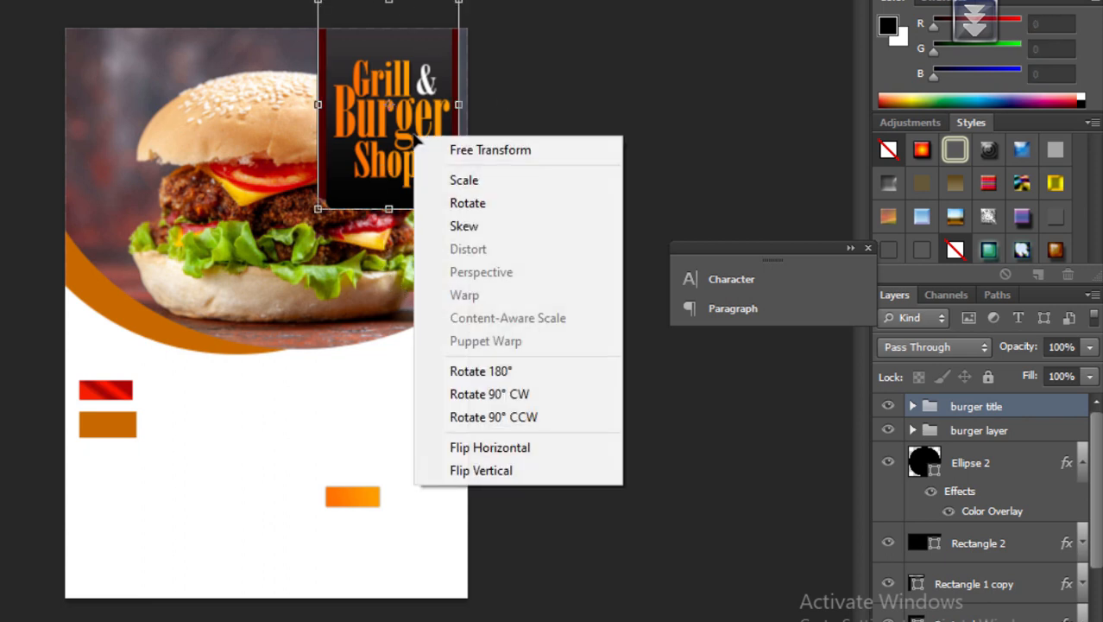
pyautogui.click(486, 229)
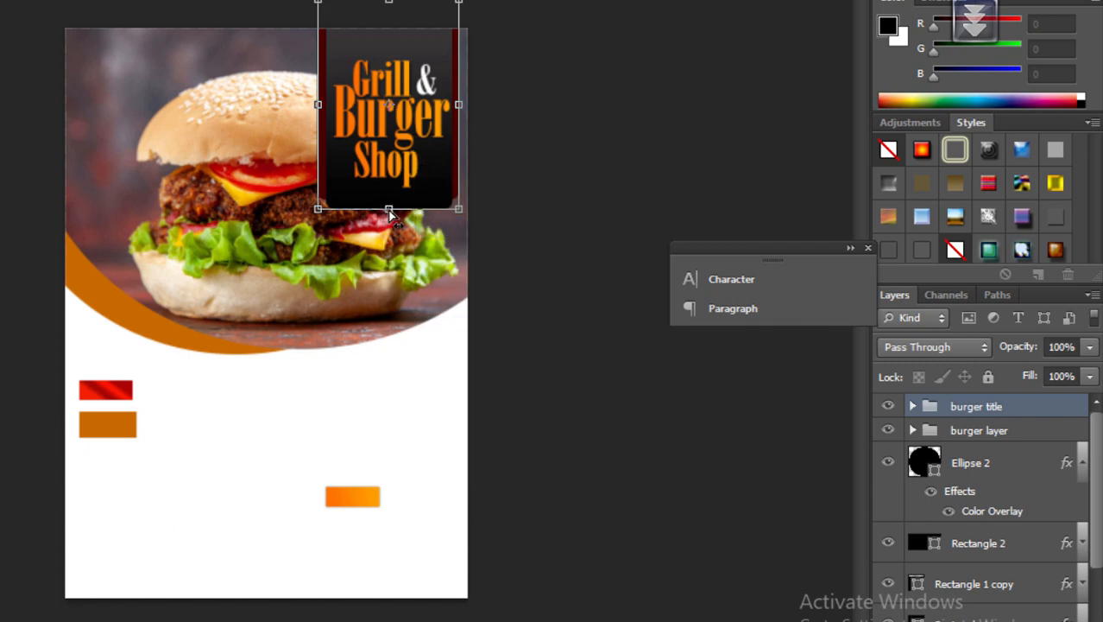
pyautogui.moveTo(389, 211); pyautogui.dragTo(363, 208)
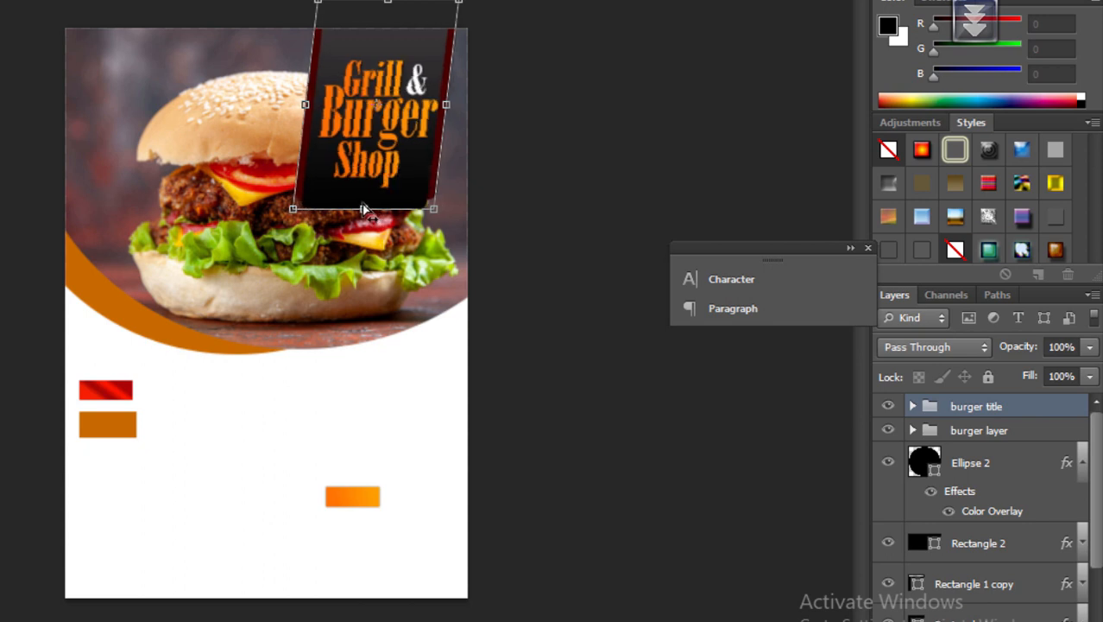
pyautogui.moveTo(354, 152)
pyautogui.mouseDown()
pyautogui.moveTo(359, 132)
pyautogui.moveTo(358, 151)
pyautogui.mouseUp()
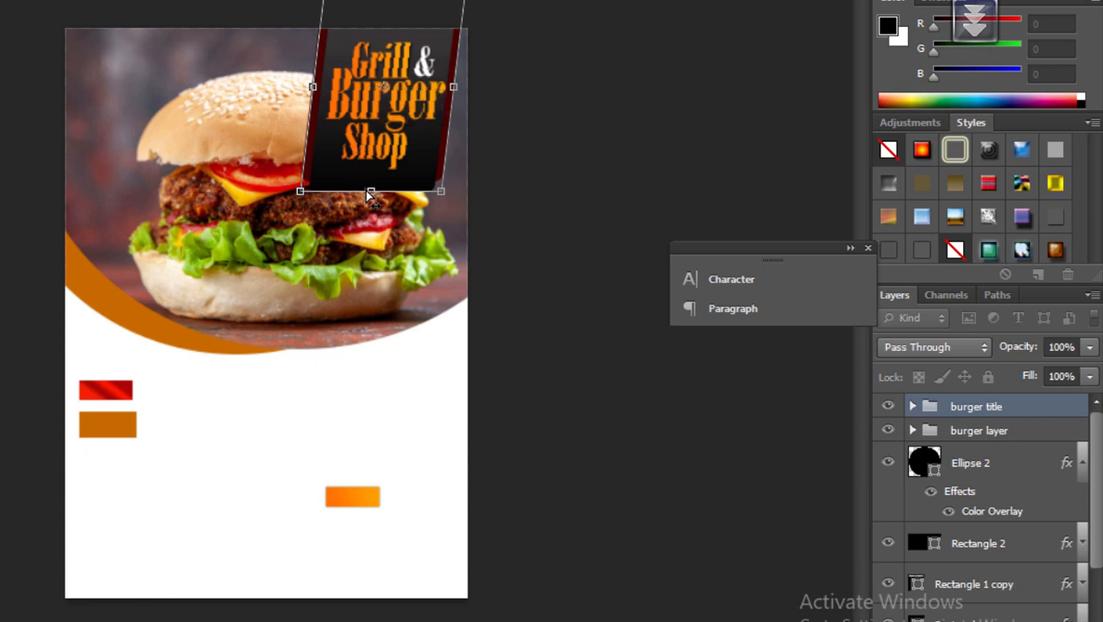
pyautogui.moveTo(370, 192); pyautogui.dragTo(368, 183)
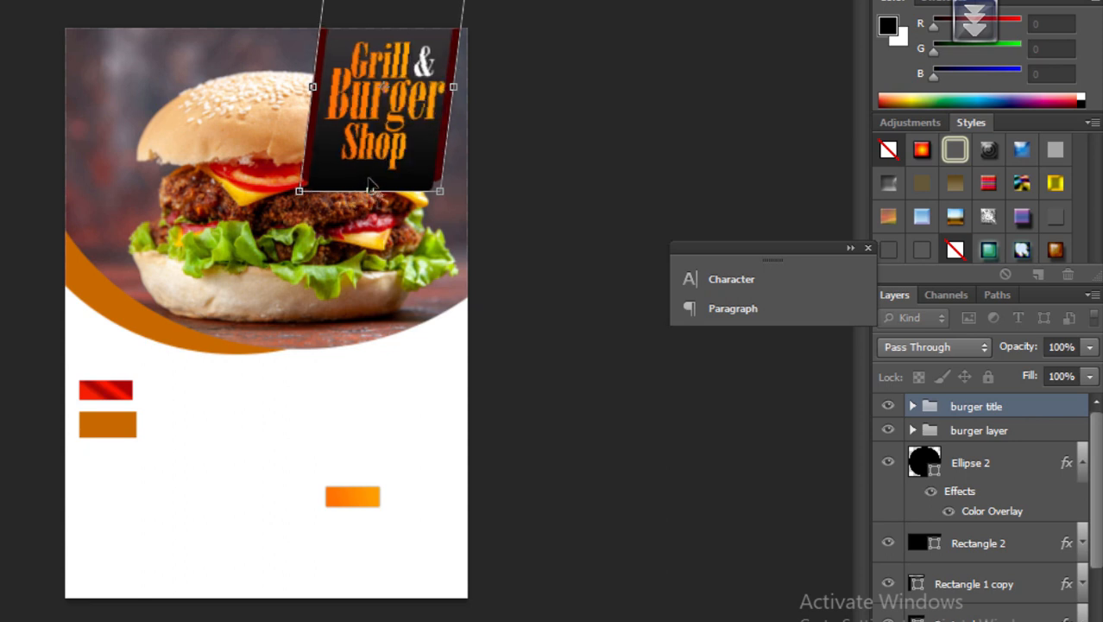
pyautogui.press('Return')
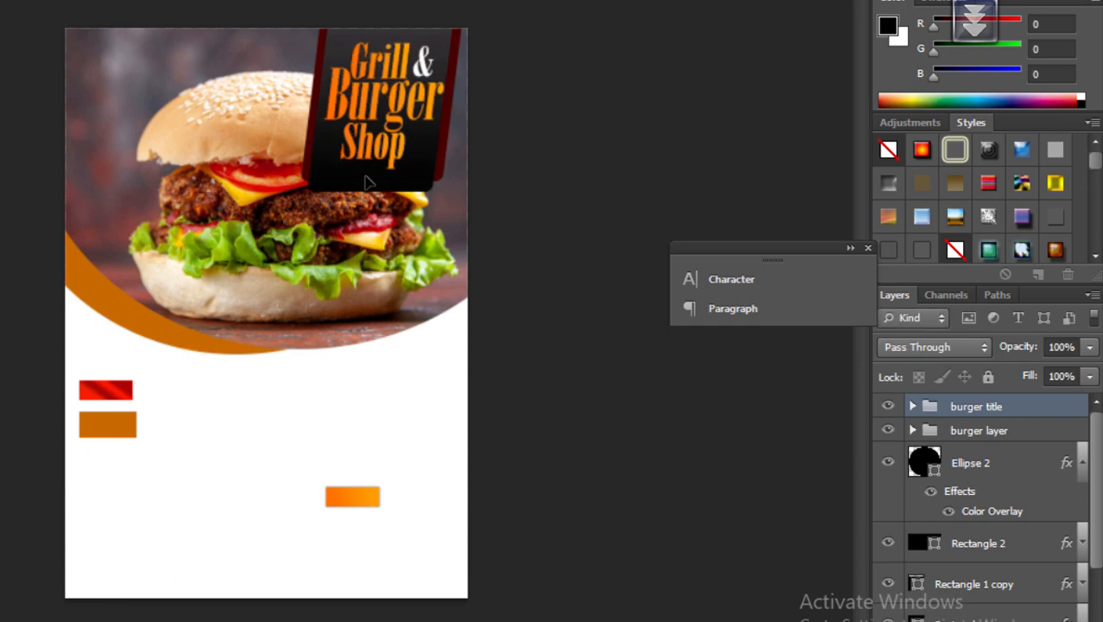
# Step: Move the "gril & burger shop" title text slightly down to center it on the skewed panel
pyautogui.rightClick(373, 99)
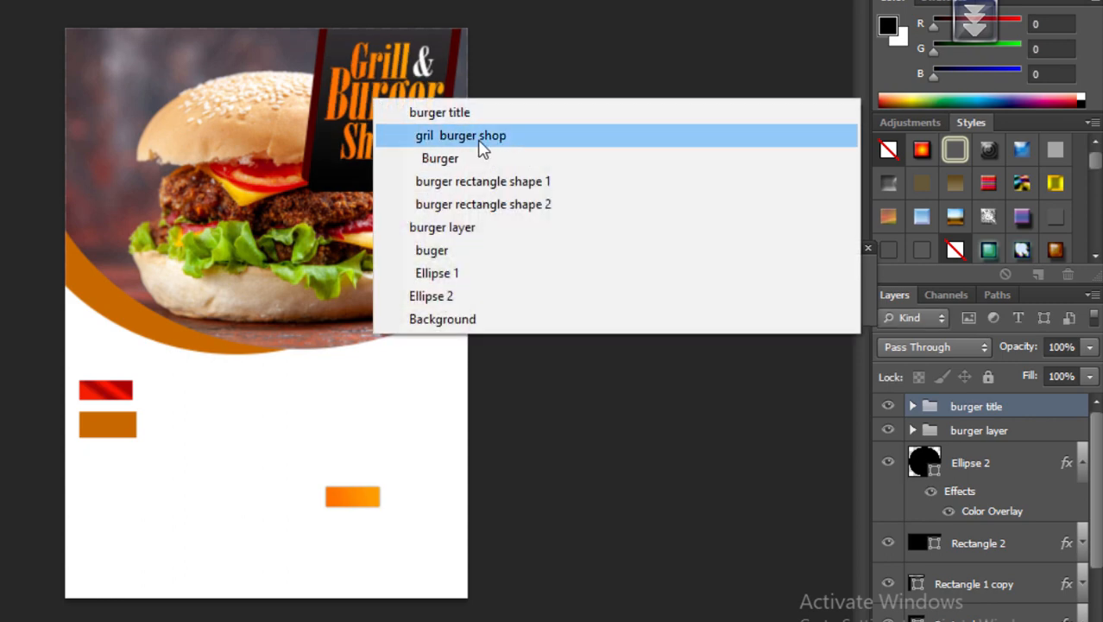
pyautogui.click(480, 139)
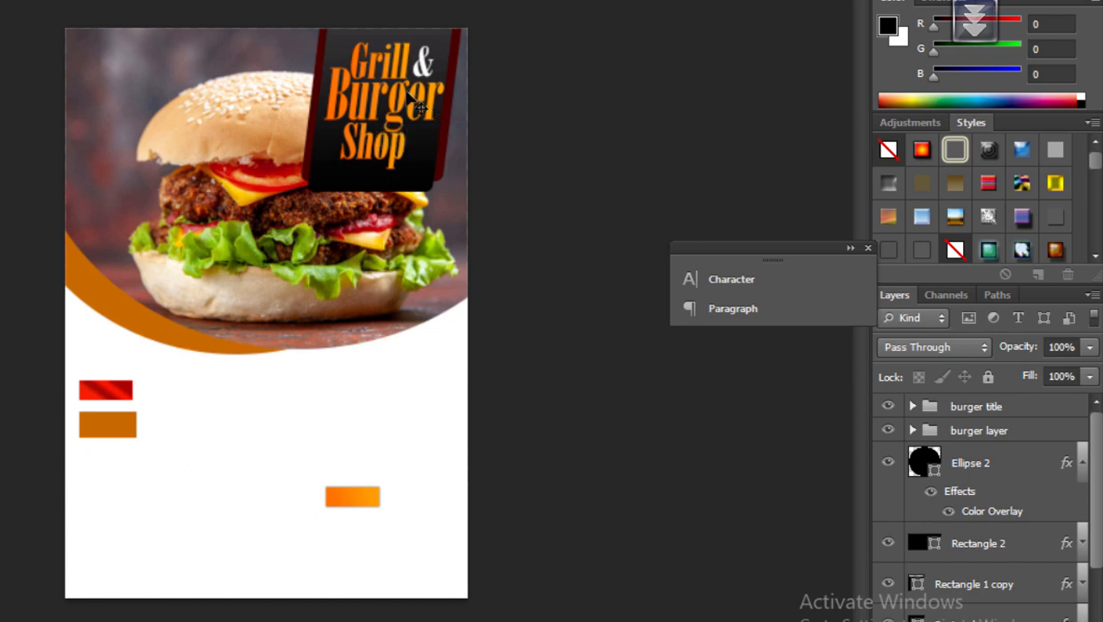
pyautogui.moveTo(409, 95); pyautogui.dragTo(410, 102)
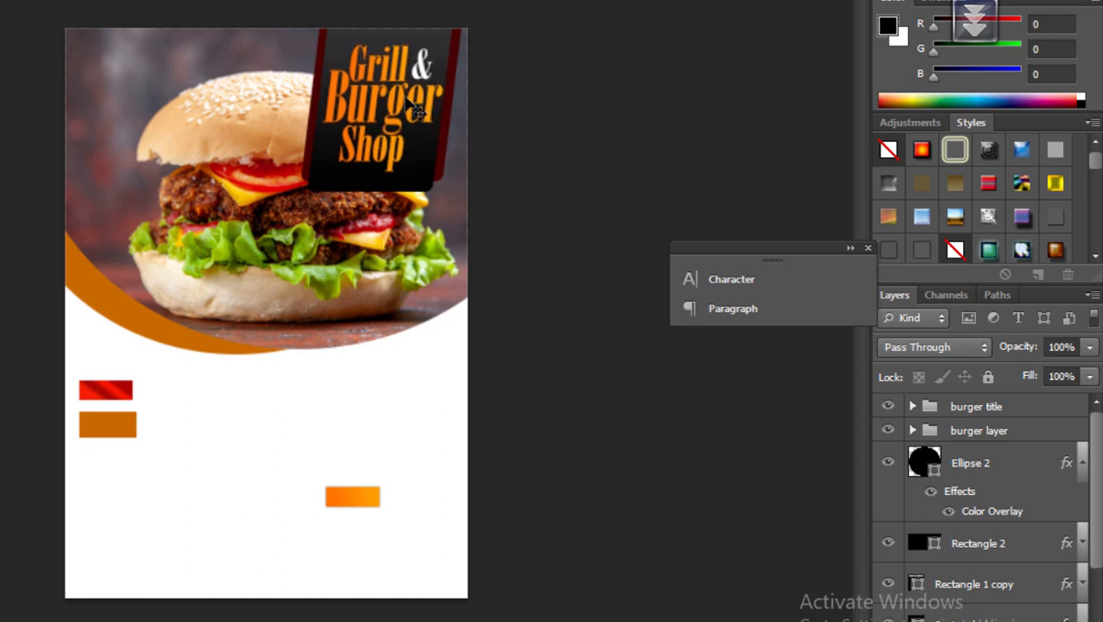
pyautogui.press('Down')
pyautogui.press('Down')
pyautogui.press('Down')
pyautogui.press('Down')
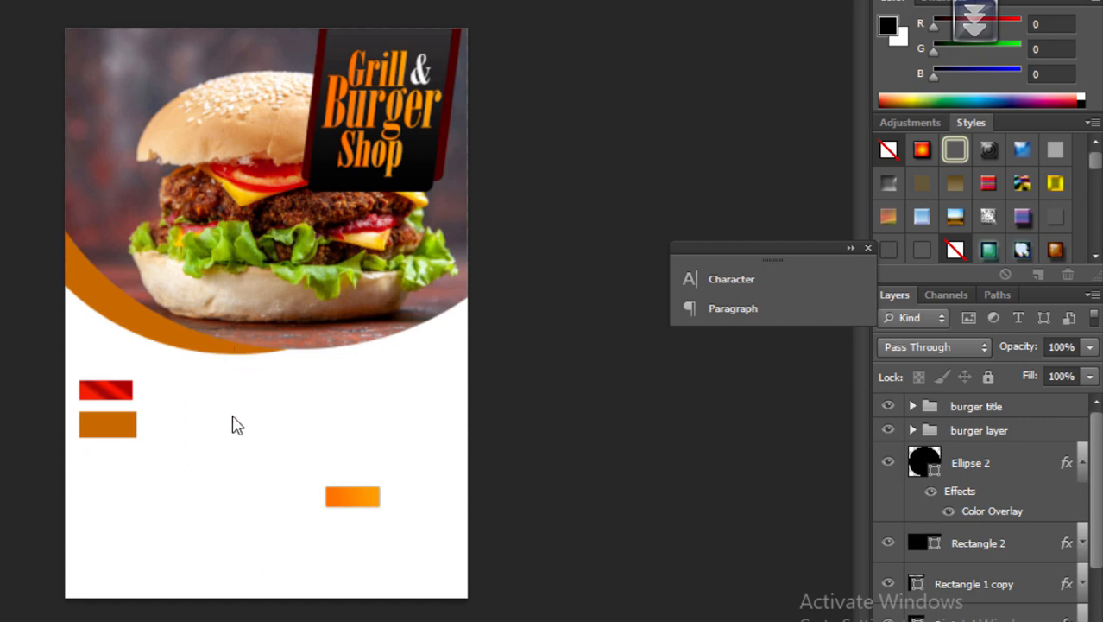
# Step: Add the text "...dripping yummy..." in the white area below the burger photo
pyautogui.press('t')
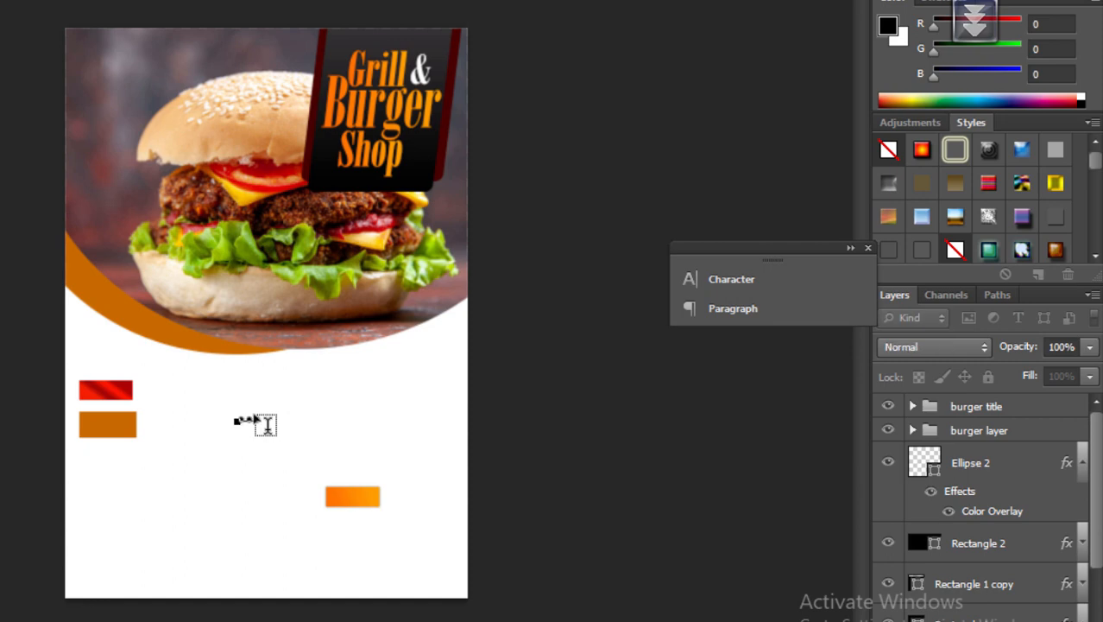
pyautogui.write('dripp')
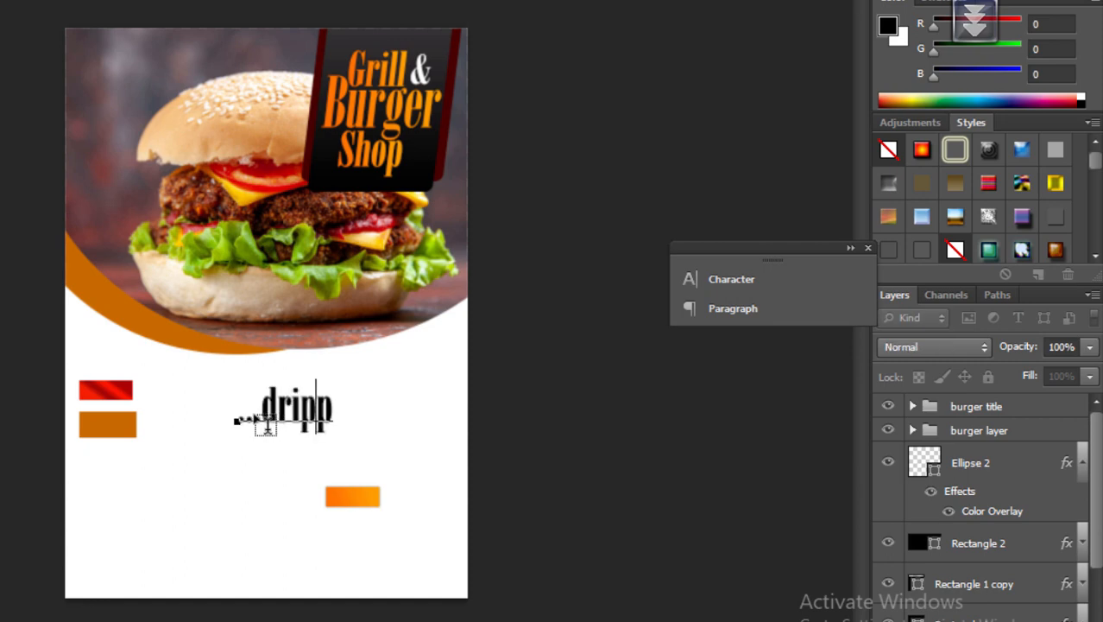
pyautogui.press('BackSpace')
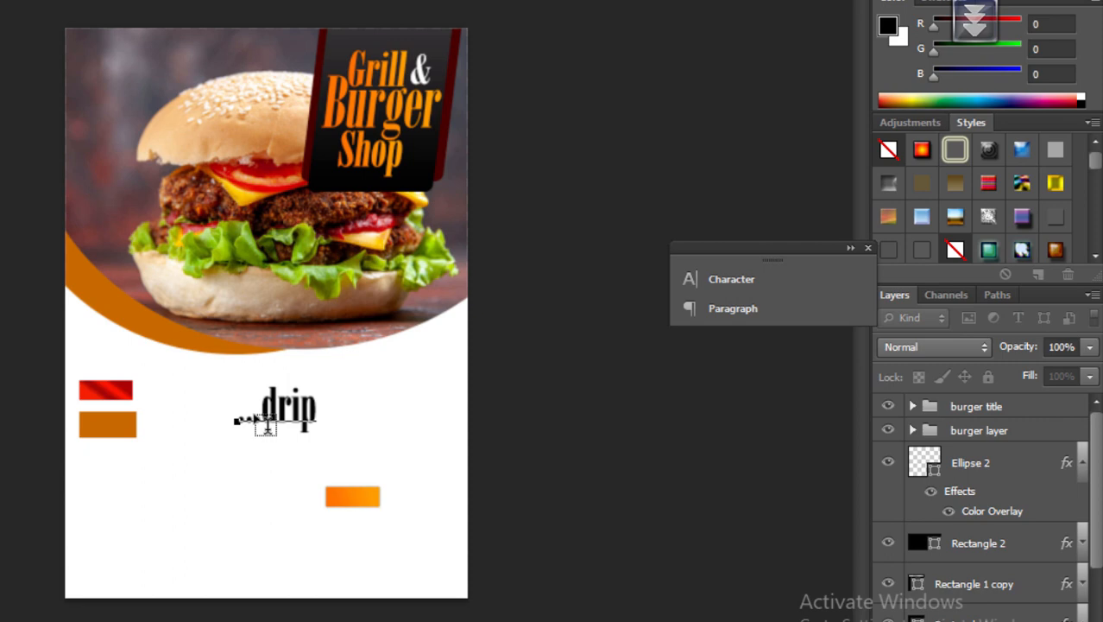
pyautogui.write('p')
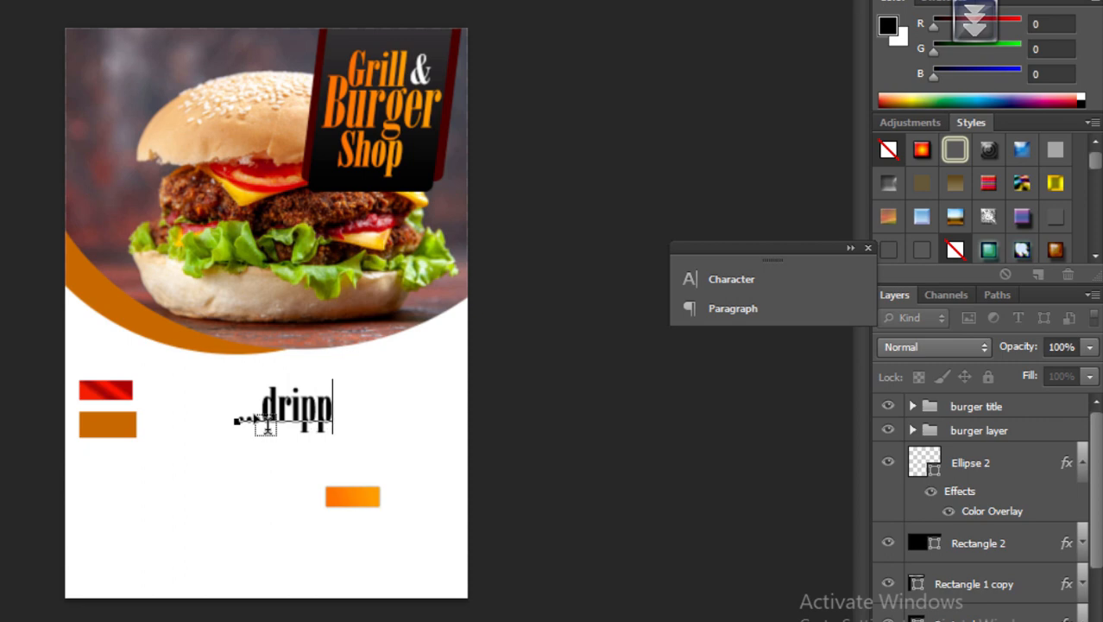
pyautogui.write('ing yumm')
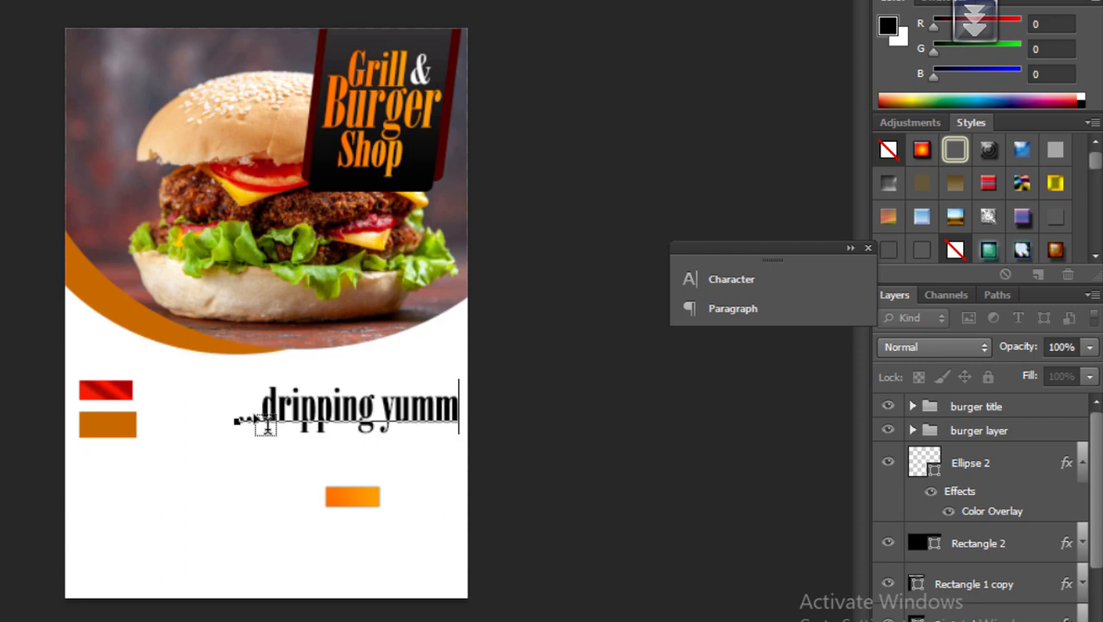
pyautogui.write('y...')
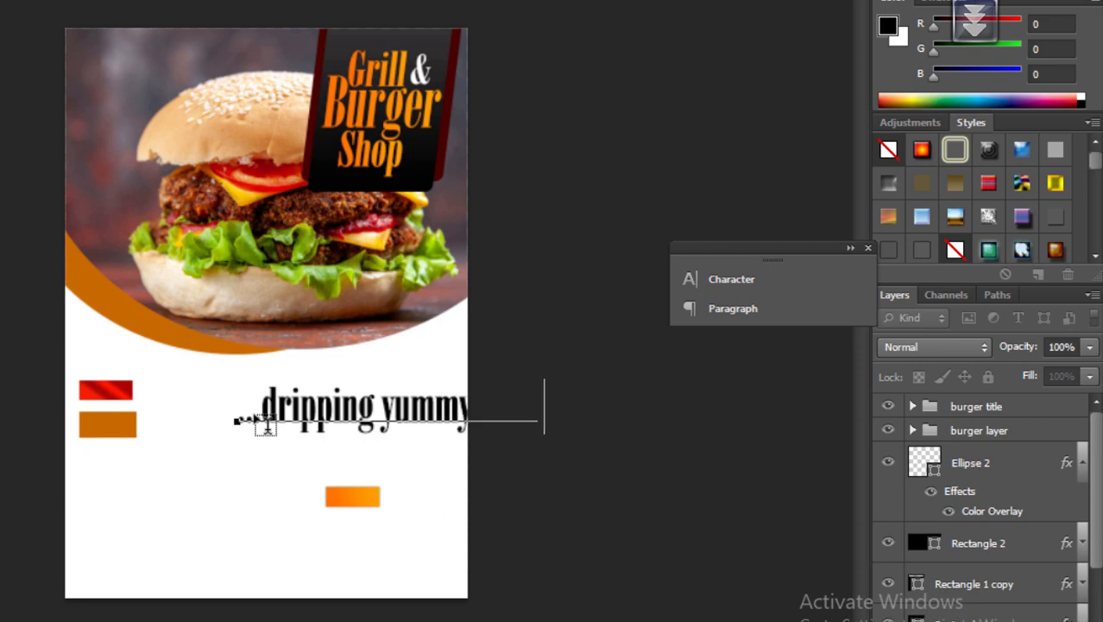
pyautogui.click(360, 178)
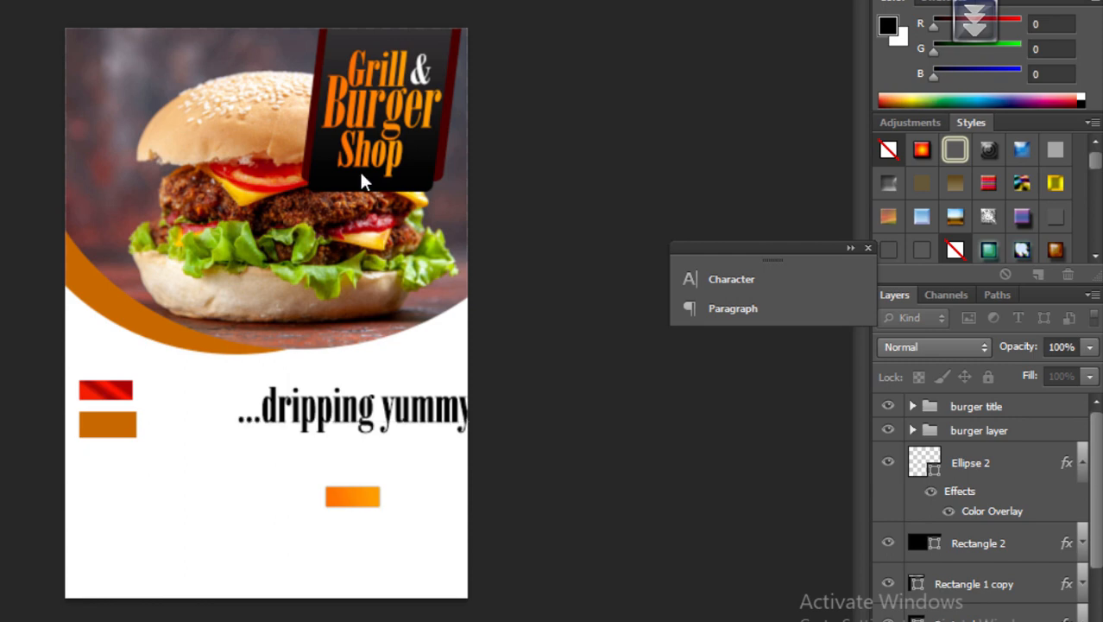
# Step: Set the tagline's font to AvantGarde Bk in Book style and shift the text left
pyautogui.click(716, 279)
pyautogui.click(524, 290)
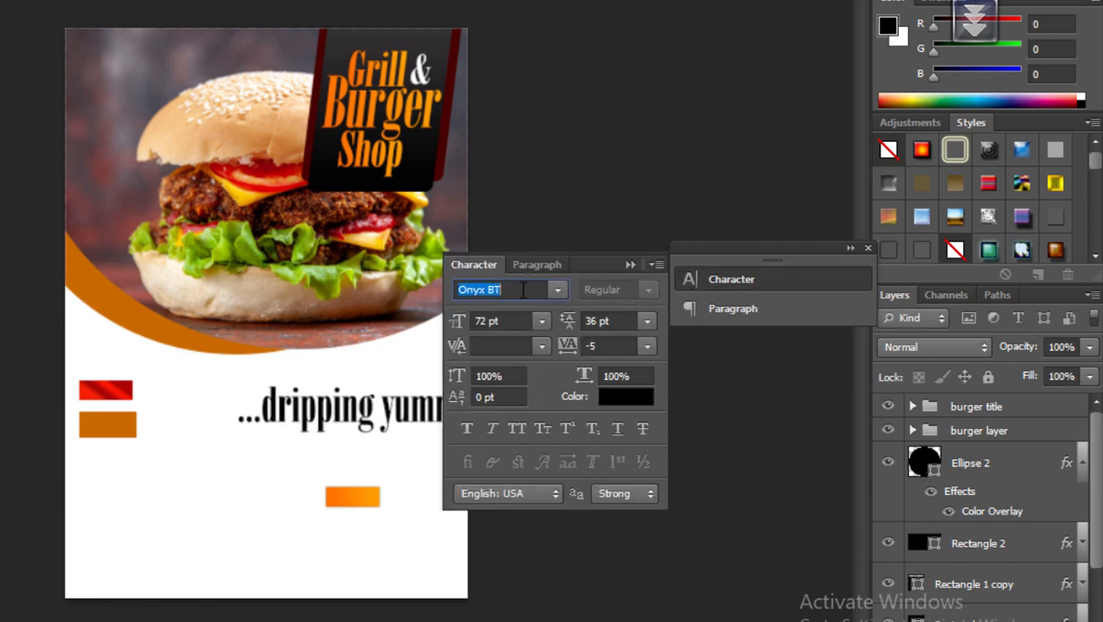
pyautogui.write('AvantGarde Bk...')
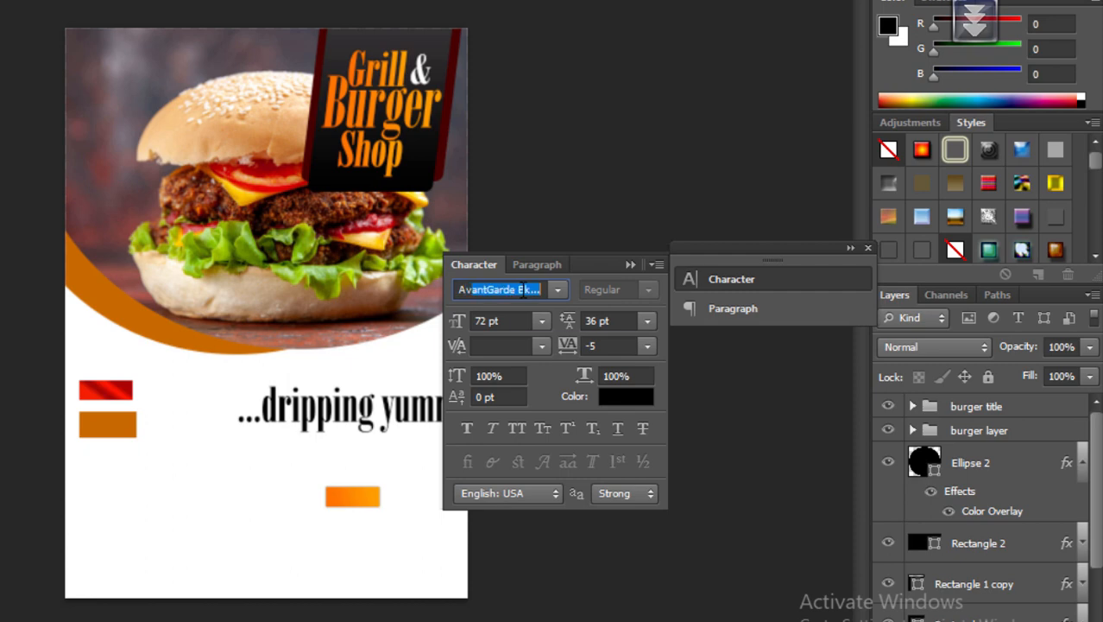
pyautogui.press('Return')
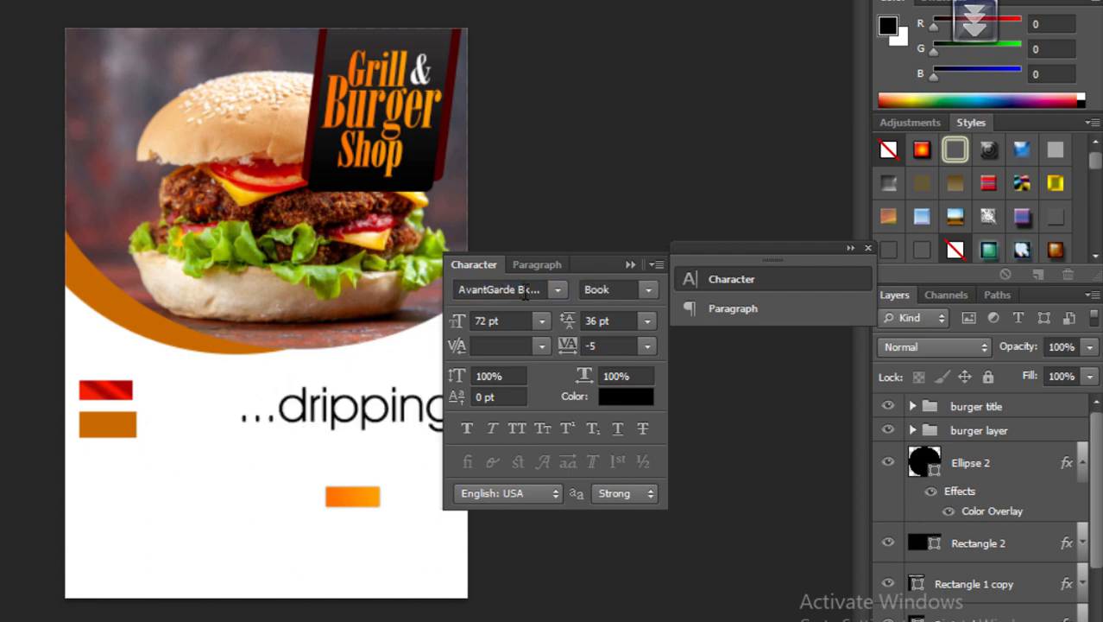
pyautogui.click(629, 265)
pyautogui.moveTo(432, 419); pyautogui.dragTo(361, 418)
# Step: Set the tagline's size to 12 pt and move it onto the burger photo just below the title panel
pyautogui.click(753, 279)
pyautogui.click(541, 320)
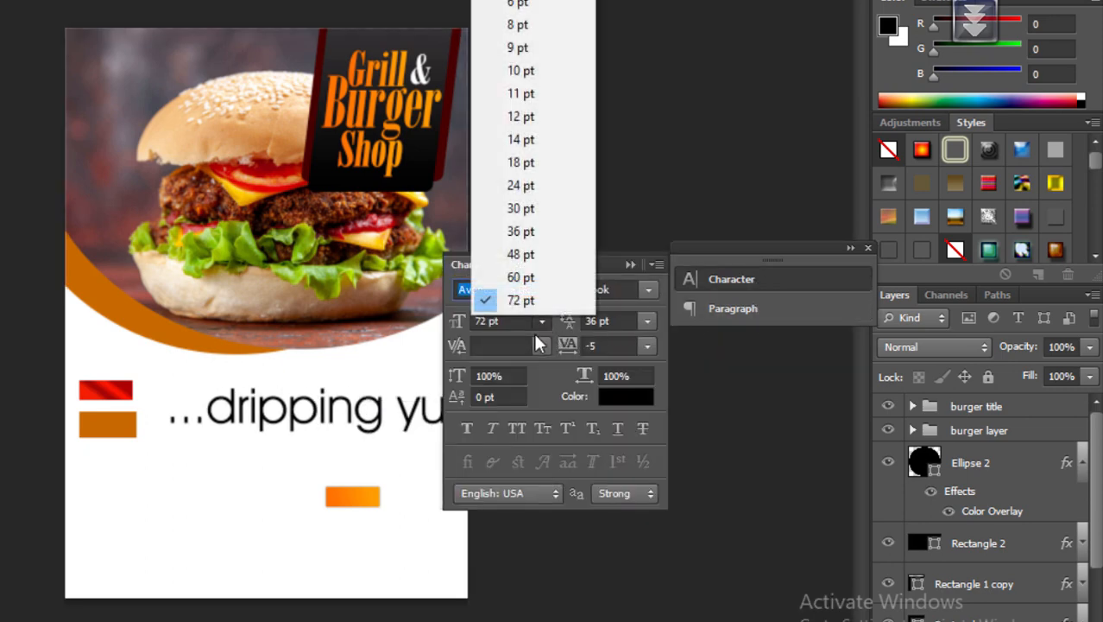
pyautogui.click(526, 120)
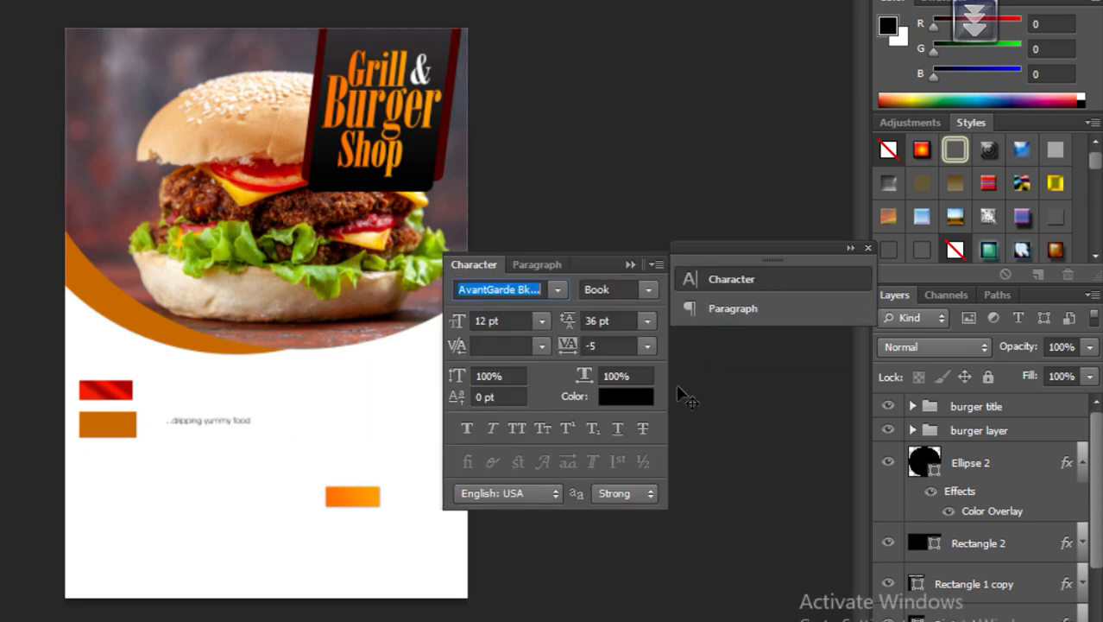
pyautogui.moveTo(180, 445); pyautogui.dragTo(387, 155)
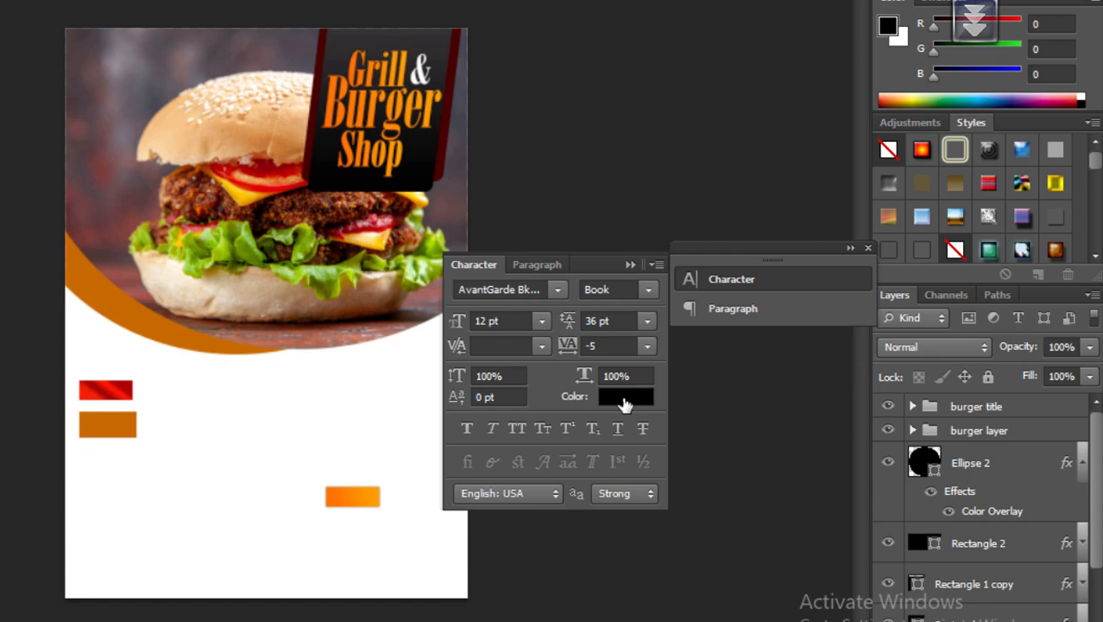
# Step: Color the tagline white (ffffff) and place it beneath "Shop" at the bottom of the black title panel
pyautogui.click(625, 405)
pyautogui.click(513, 139)
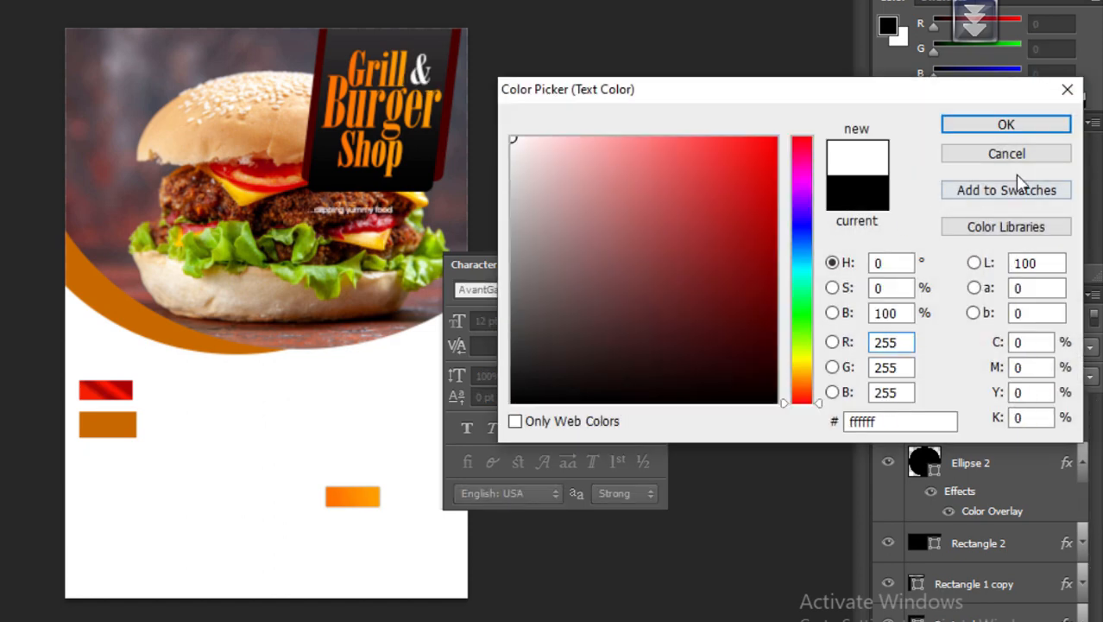
pyautogui.click(1030, 129)
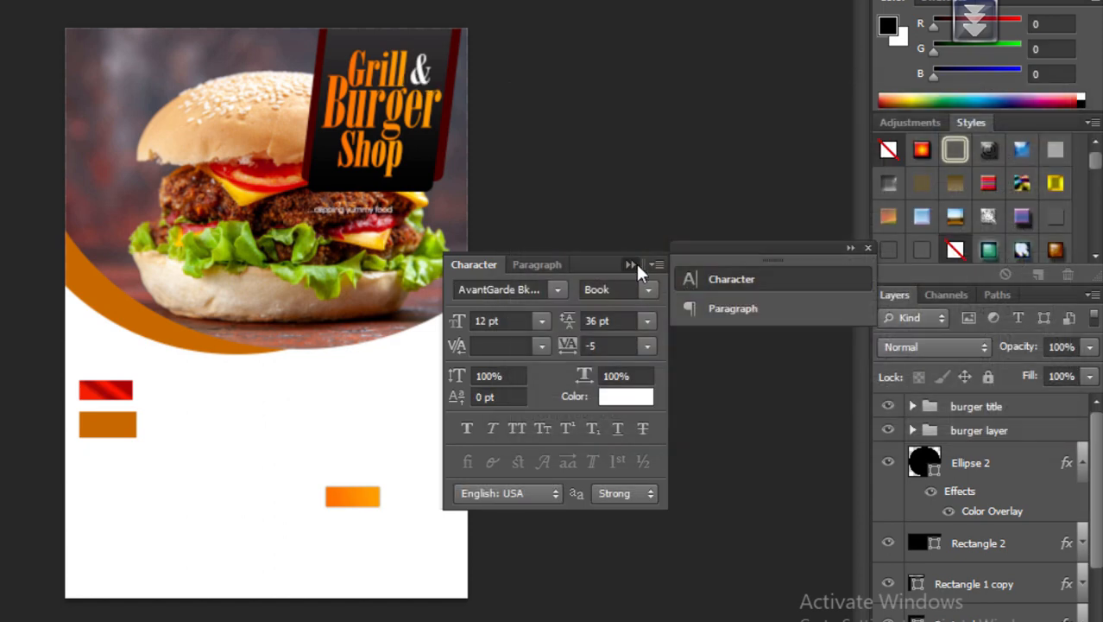
pyautogui.click(631, 264)
pyautogui.moveTo(378, 227); pyautogui.dragTo(389, 198)
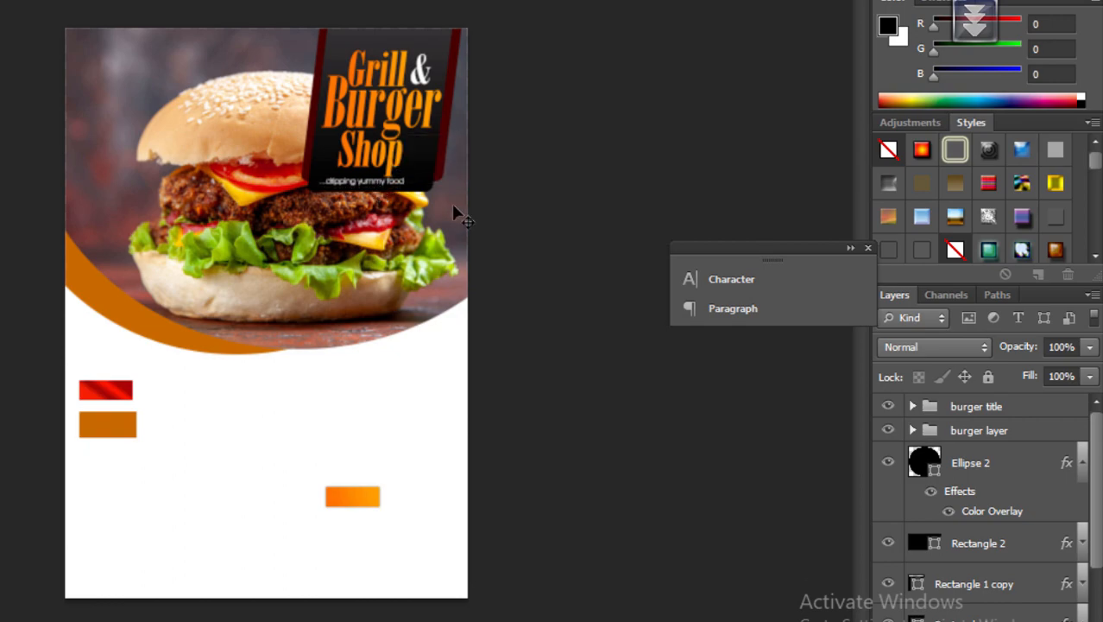
# Step: Set the tracking of the "...dripping yummy food" text to 100
pyautogui.hotkey('ctrl', 'space')
pyautogui.moveTo(377, 98); pyautogui.dragTo(528, 261)
pyautogui.moveTo(412, 326); pyautogui.dragTo(461, 361)
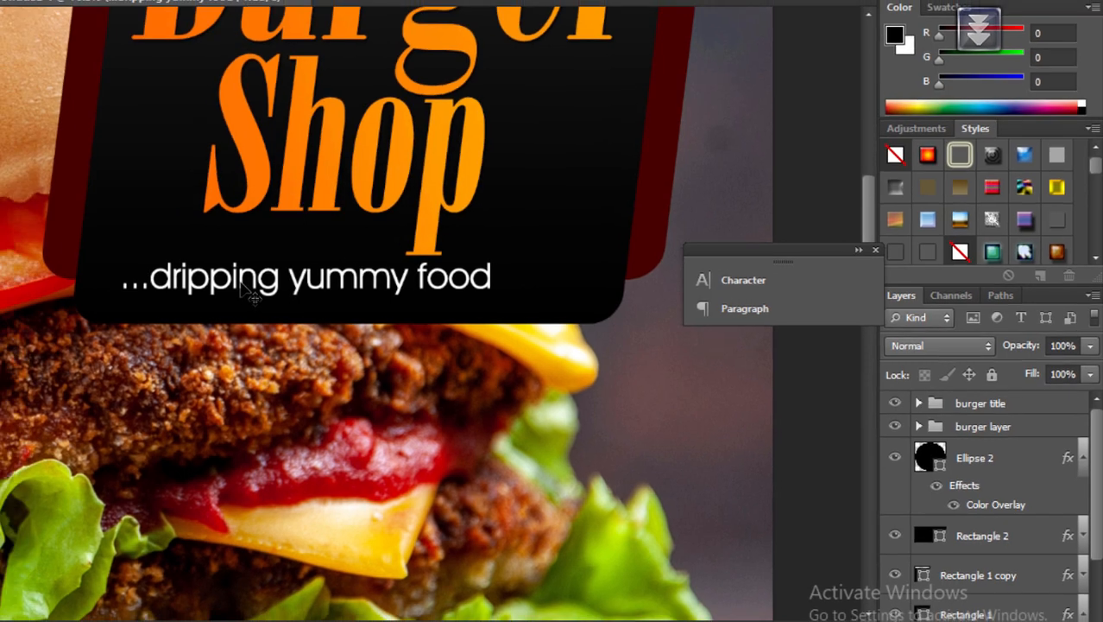
pyautogui.rightClick(213, 287)
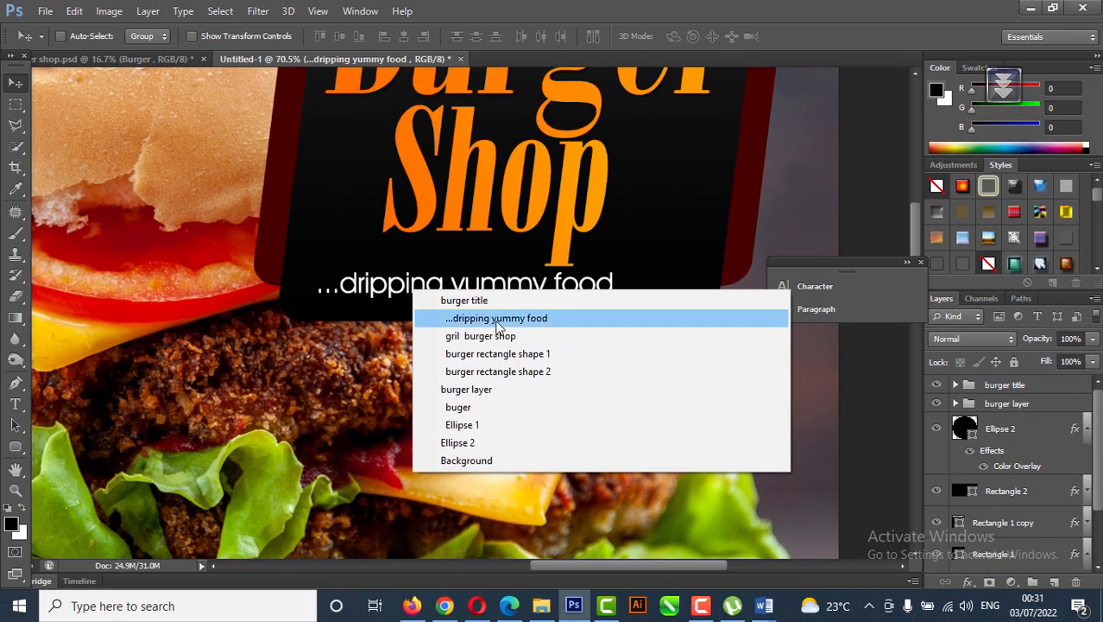
pyautogui.click(501, 320)
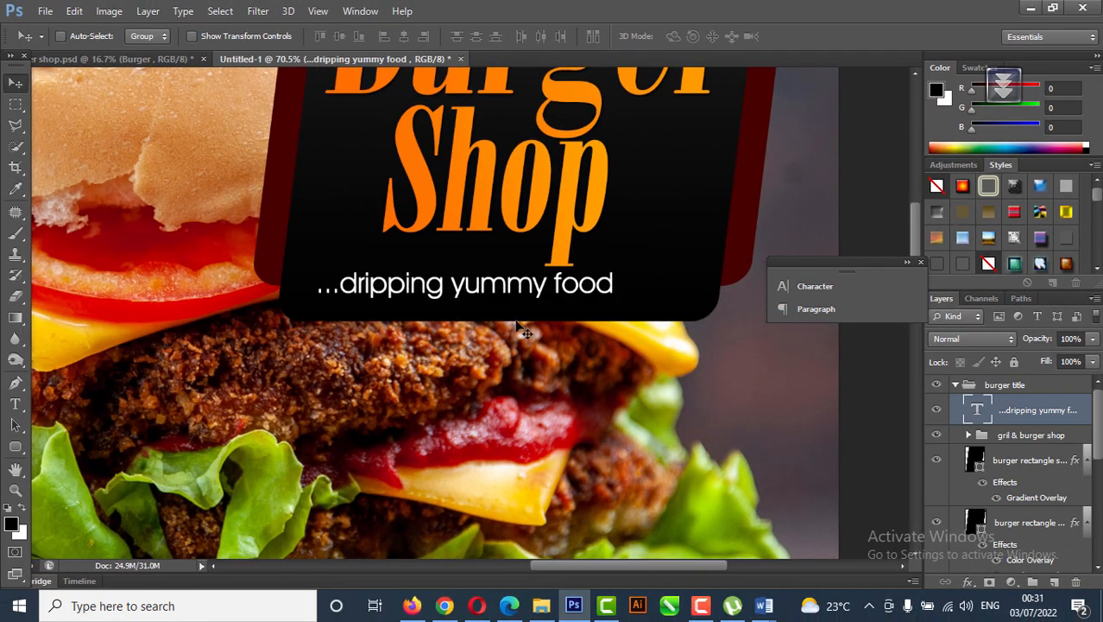
pyautogui.click(799, 288)
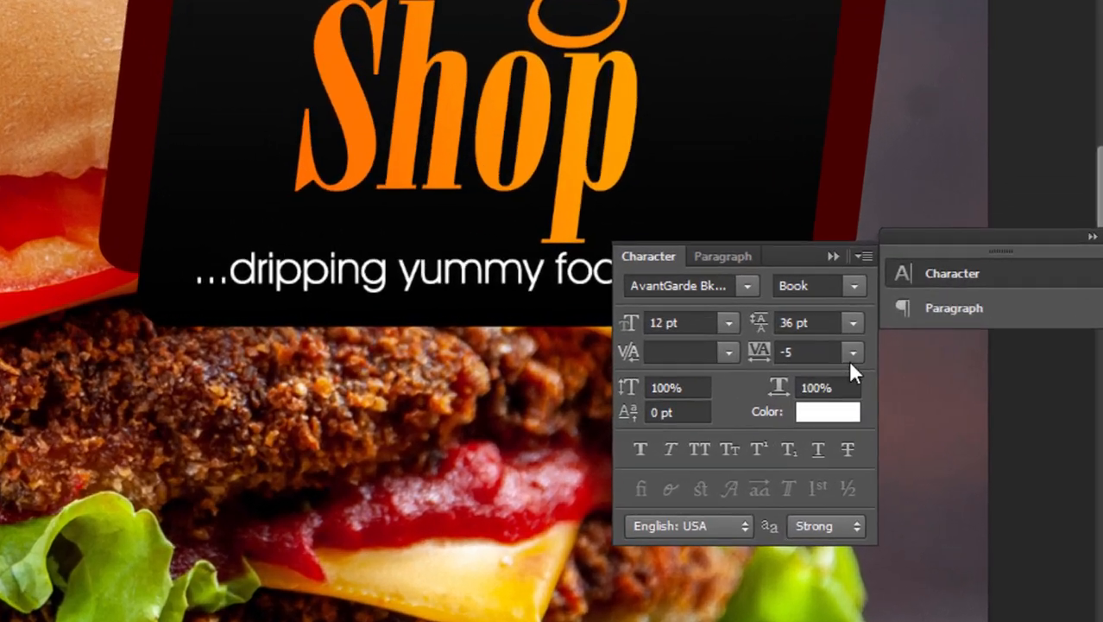
pyautogui.click(750, 337)
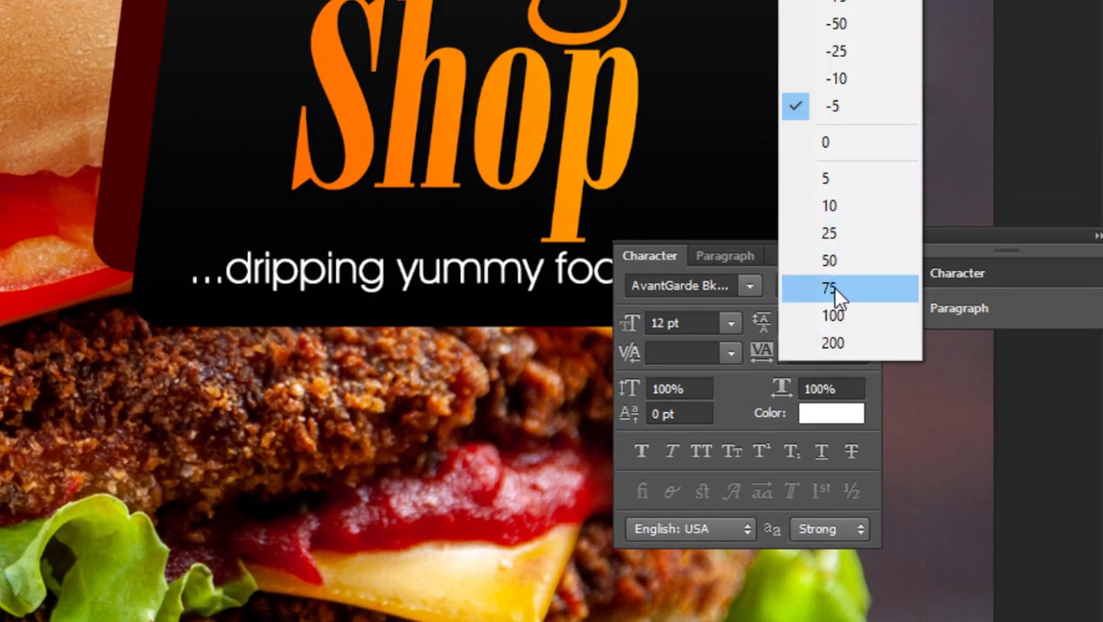
pyautogui.click(838, 236)
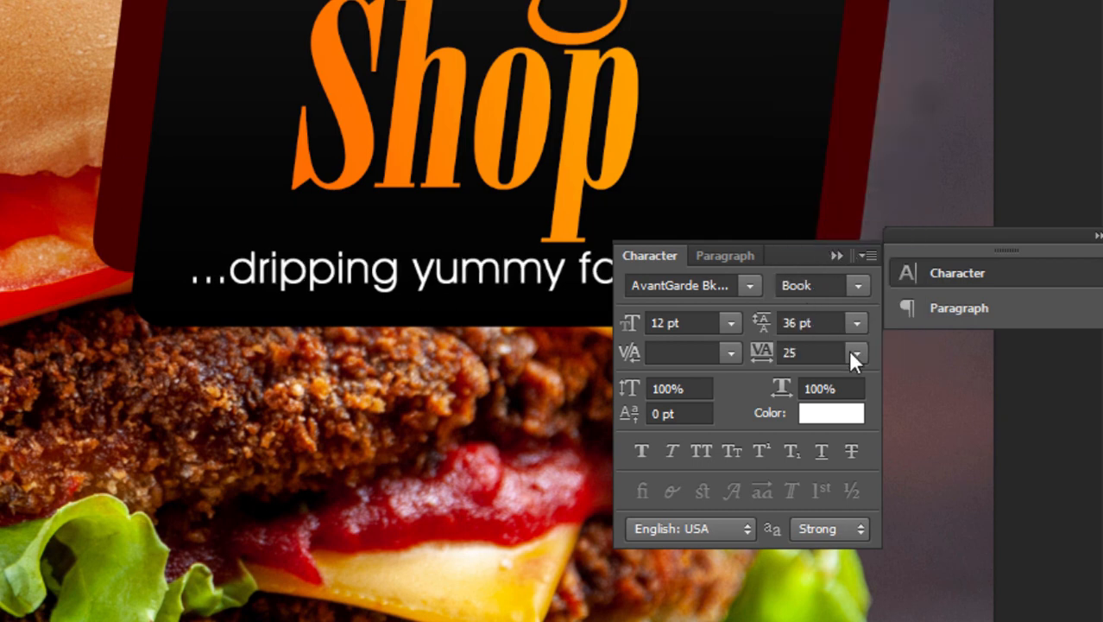
pyautogui.click(853, 353)
pyautogui.click(834, 300)
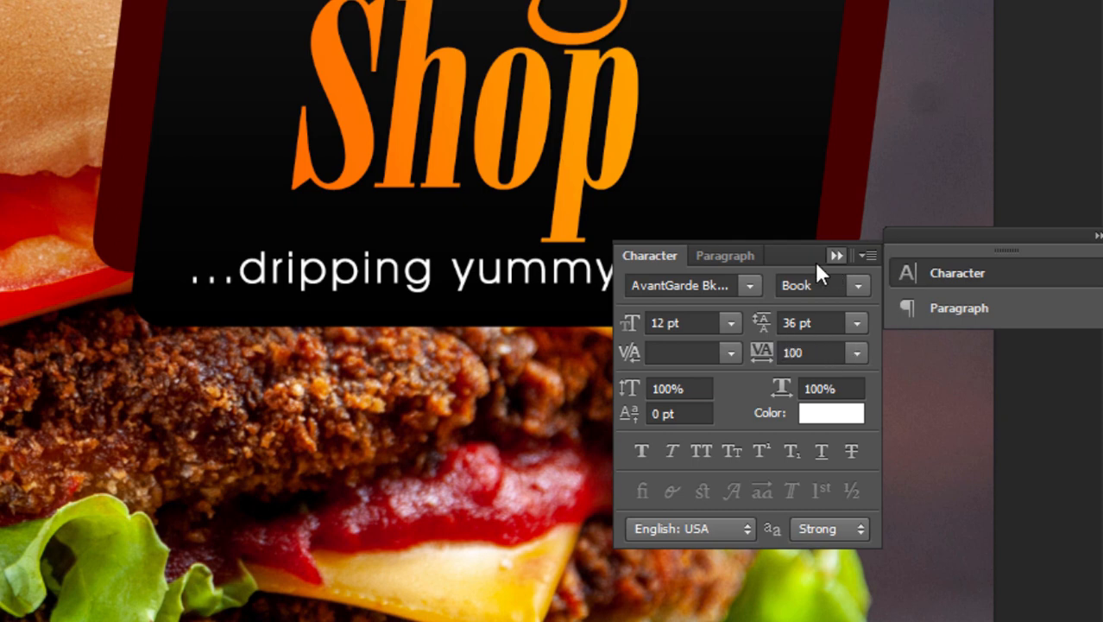
pyautogui.click(739, 278)
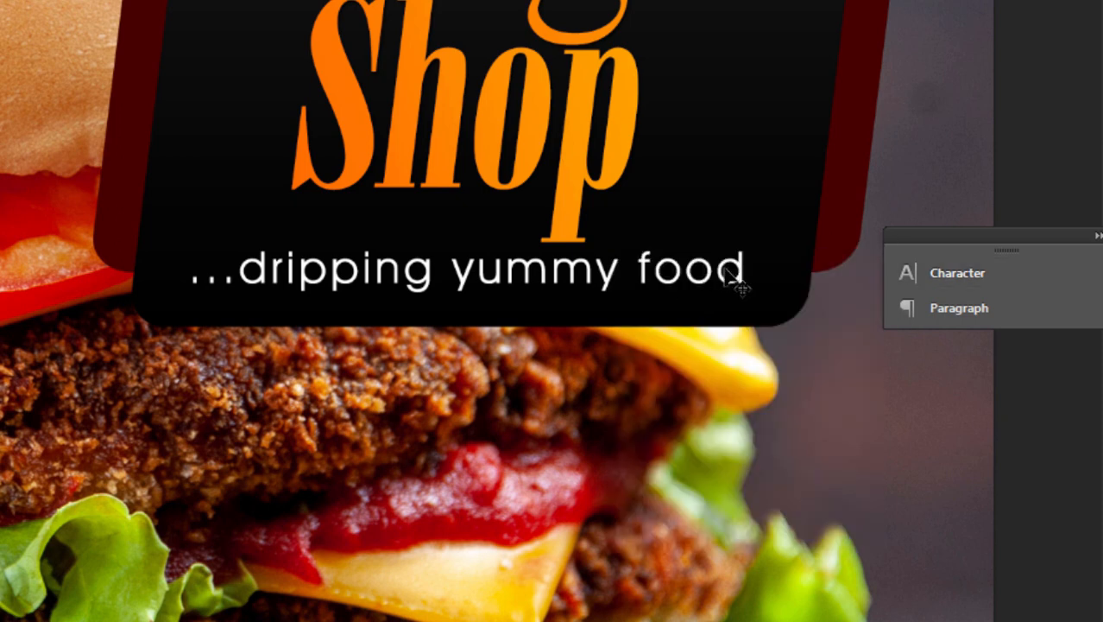
# Step: Move the tagline slightly left and up to center it within the title panel
pyautogui.moveTo(739, 278); pyautogui.dragTo(709, 270)
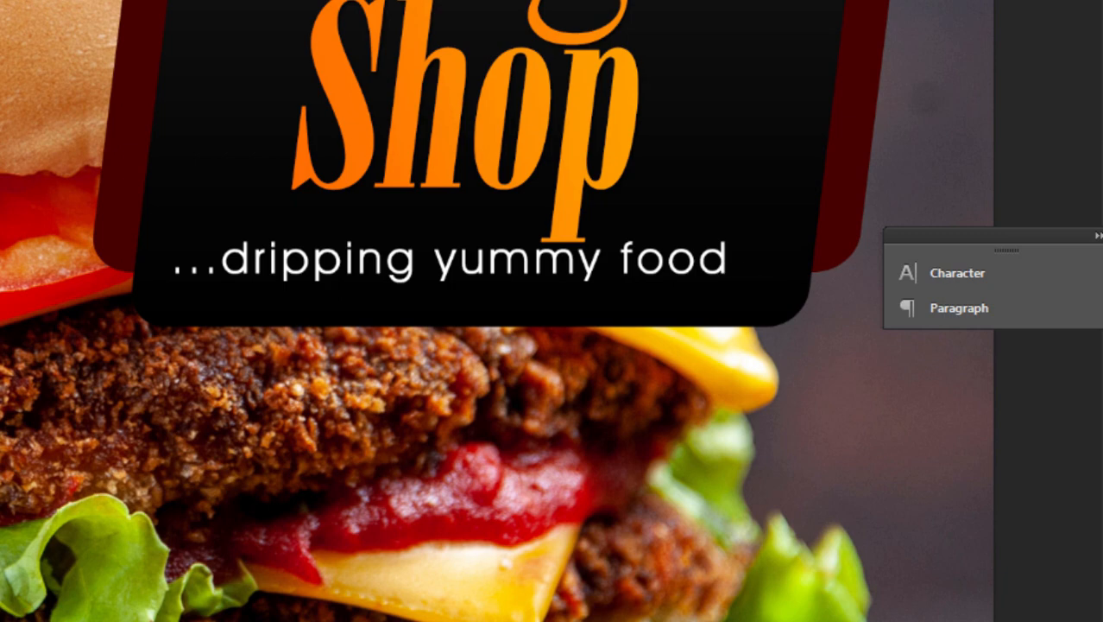
pyautogui.keyDown('alt'); pyautogui.moveTo(638, 265); pyautogui.dragTo(410, 227); pyautogui.keyUp('alt')
pyautogui.keyDown('alt'); pyautogui.moveTo(526, 117); pyautogui.dragTo(575, 165); pyautogui.keyUp('alt')
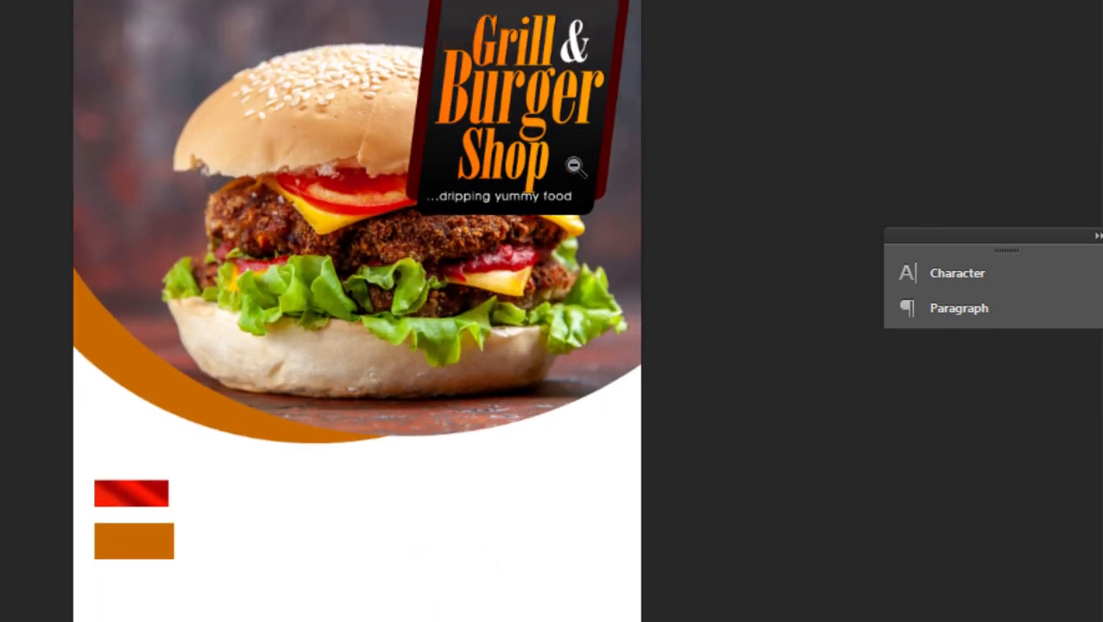
pyautogui.keyDown('alt'); pyautogui.click(468, 332); pyautogui.keyUp('alt')
pyautogui.moveTo(467, 393); pyautogui.dragTo(569, 407)
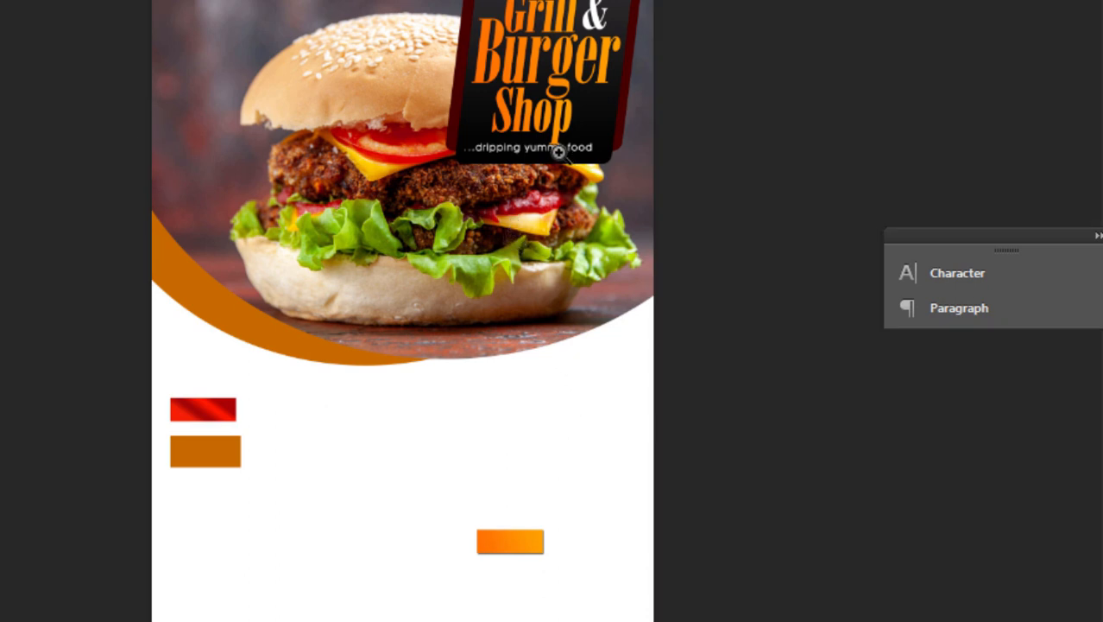
# Step: Place the "curve shape" image from the burger shop folder over the lower-left edge of the burger photo
pyautogui.press('v')
pyautogui.hotkey('alt', 'Tab')
pyautogui.click(531, 257)
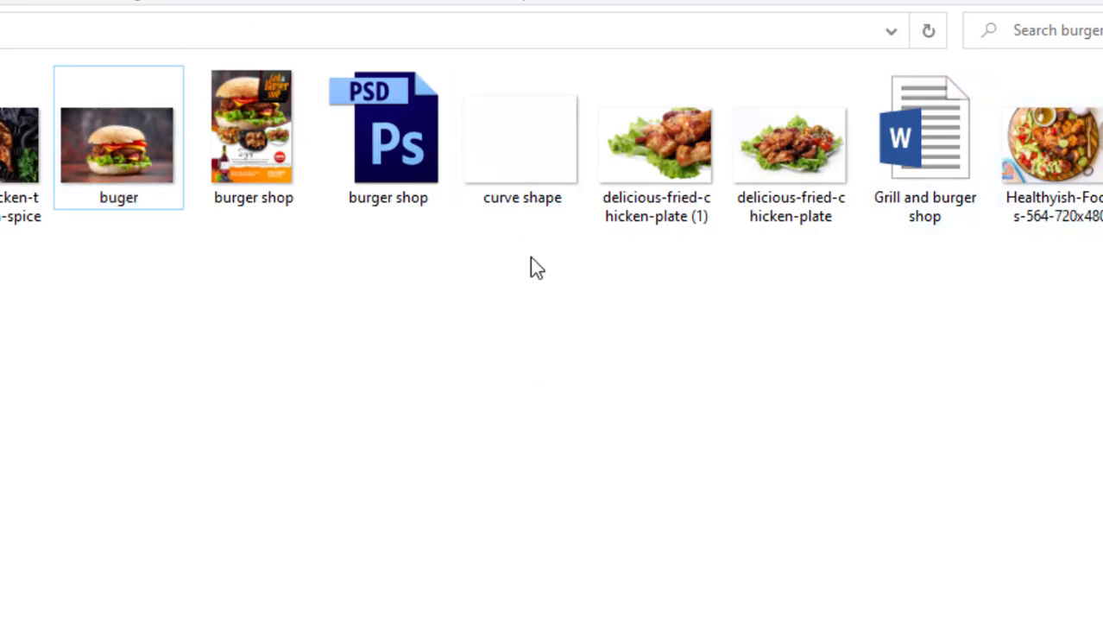
pyautogui.click(518, 117)
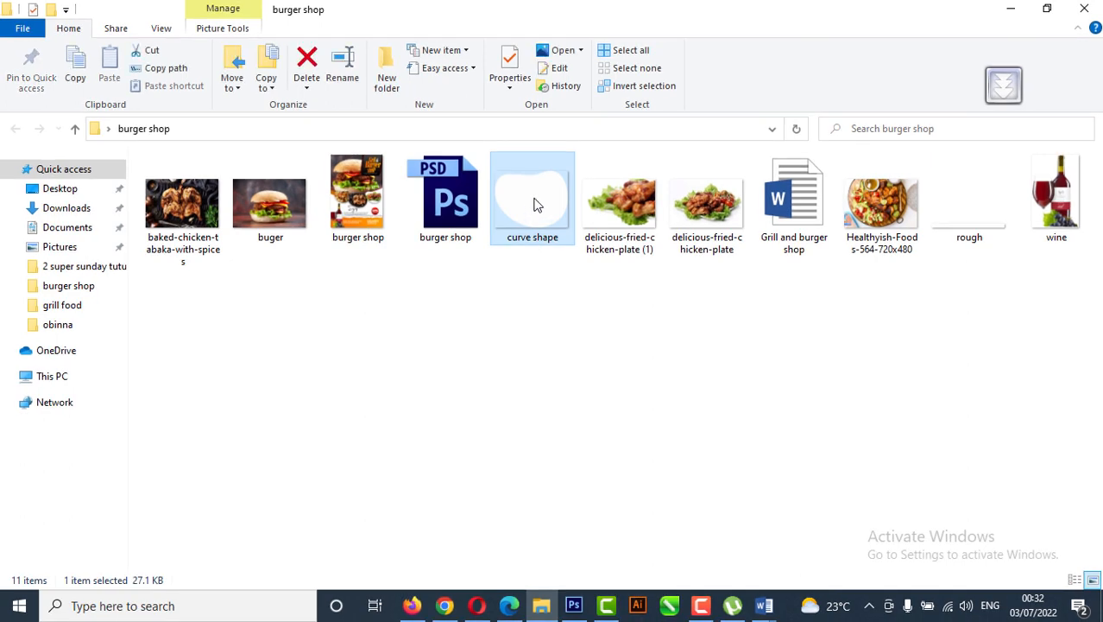
pyautogui.moveTo(522, 188); pyautogui.dragTo(407, 352)
pyautogui.press('Return')
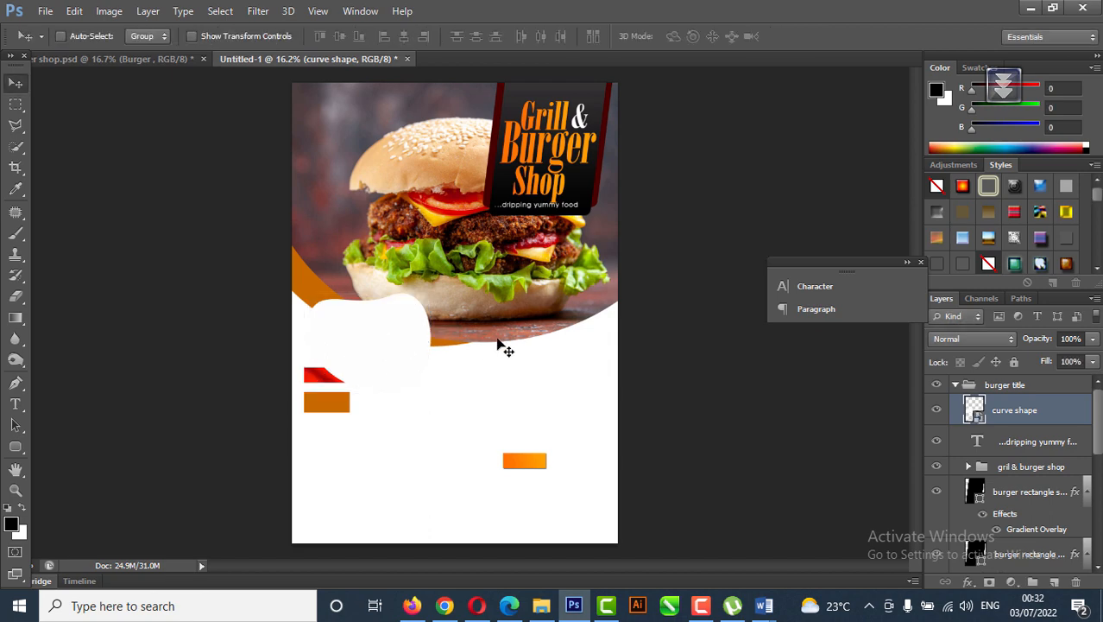
# Step: Move the curve shape layer above the "burger title" group and shift the red and brown sample rectangles below the shape
pyautogui.rightClick(321, 372)
pyautogui.click(357, 385)
pyautogui.rightClick(333, 406)
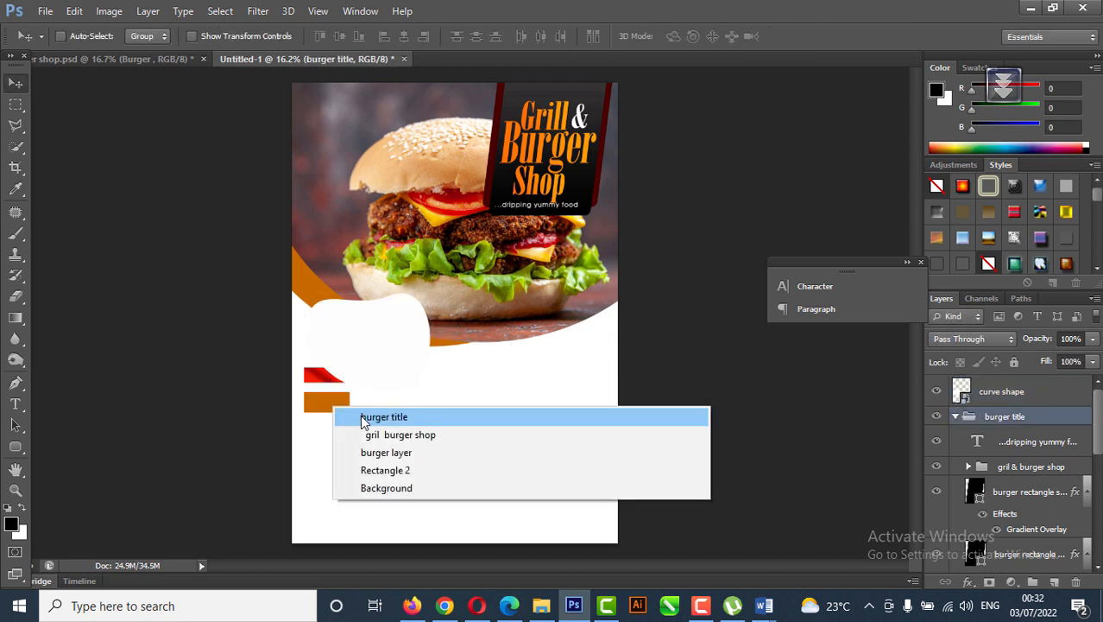
pyautogui.click(381, 468)
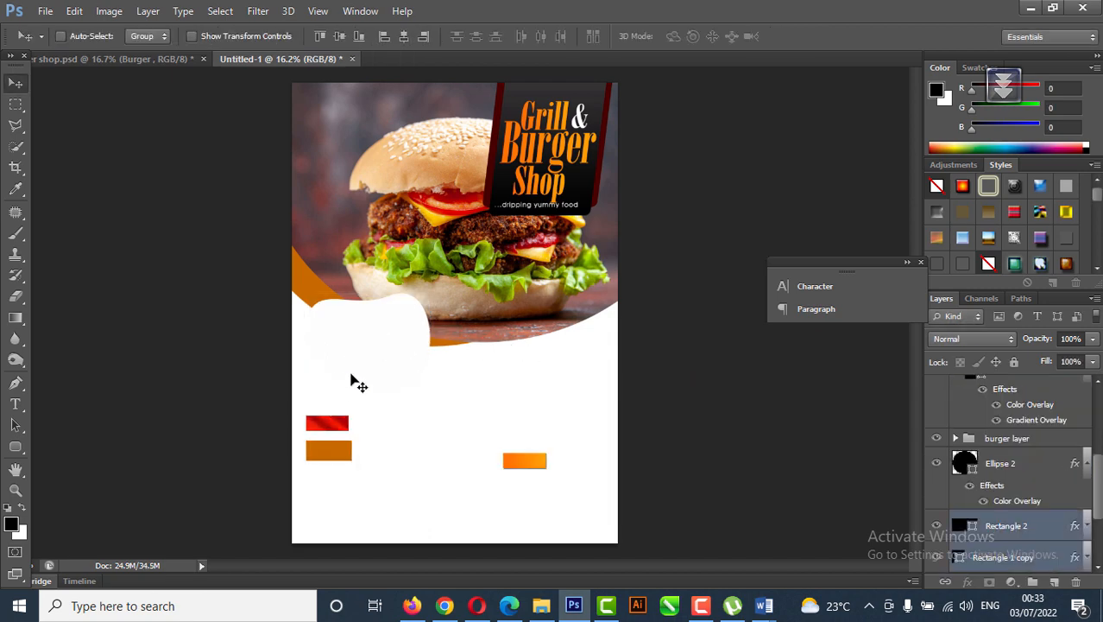
pyautogui.rightClick(372, 331)
pyautogui.press('Escape')
# Step: Place the "Healthyish-Foods-564-720x480" image from the burger shop folder into the flyer
pyautogui.click(542, 606)
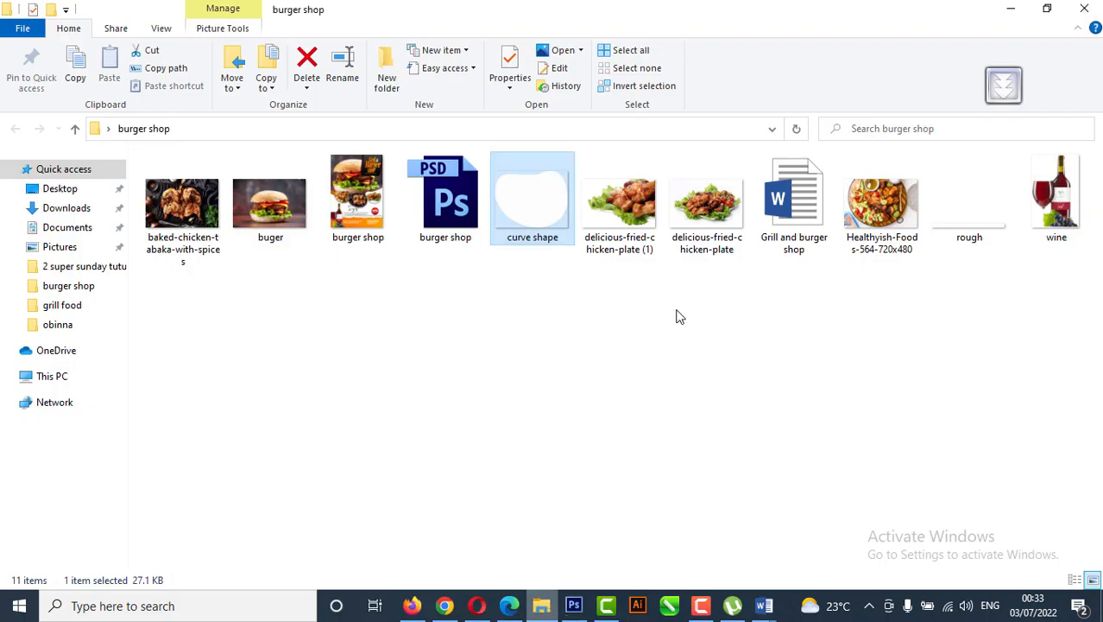
pyautogui.click(695, 336)
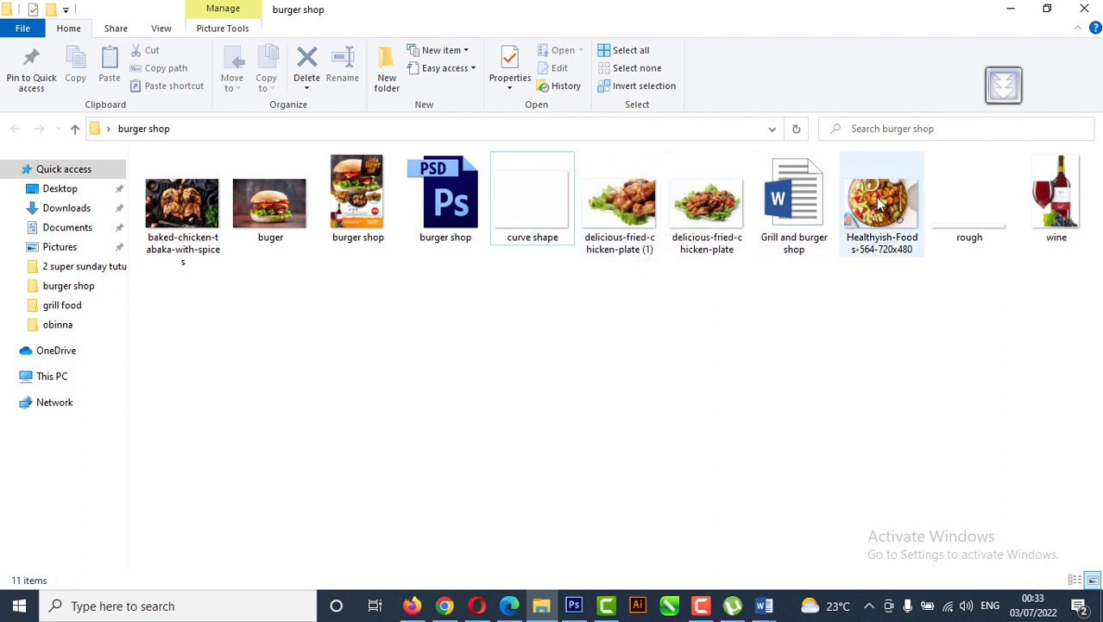
pyautogui.moveTo(879, 202)
pyautogui.mouseDown()
pyautogui.moveTo(774, 488)
pyautogui.moveTo(742, 525)
pyautogui.moveTo(656, 573)
pyautogui.moveTo(565, 600)
pyautogui.moveTo(573, 606)
pyautogui.moveTo(539, 390)
pyautogui.mouseUp()
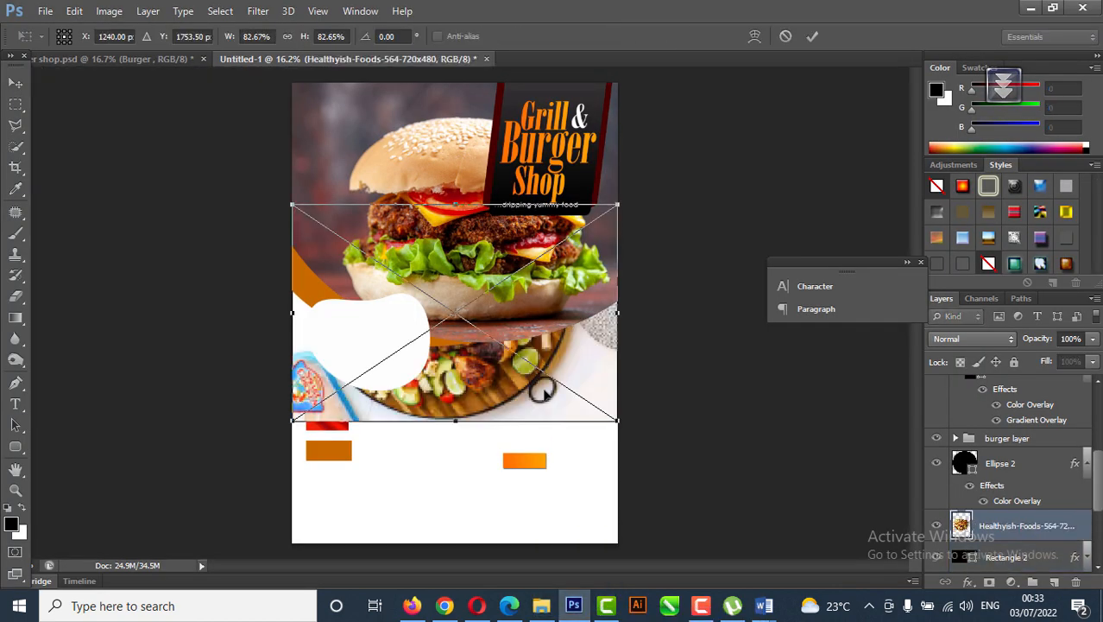
pyautogui.press('Return')
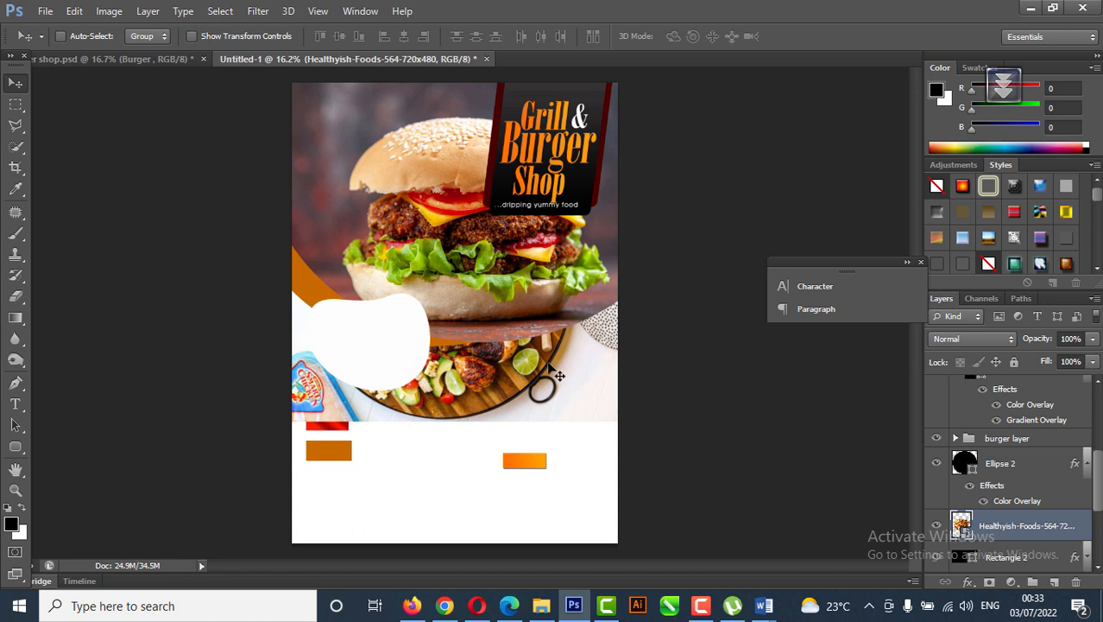
# Step: Move the food platter image down and scale it proportionally to about 29.70% beside the curve shape
pyautogui.moveTo(558, 374); pyautogui.dragTo(569, 422)
pyautogui.hotkey('ctrl', 't')
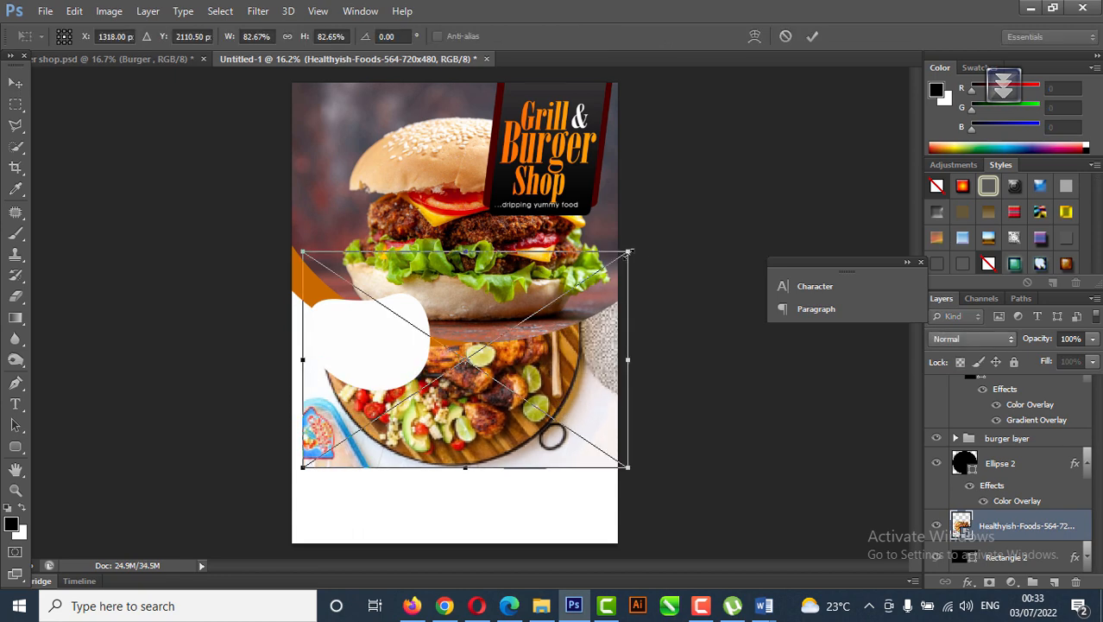
pyautogui.moveTo(627, 251); pyautogui.dragTo(524, 322)
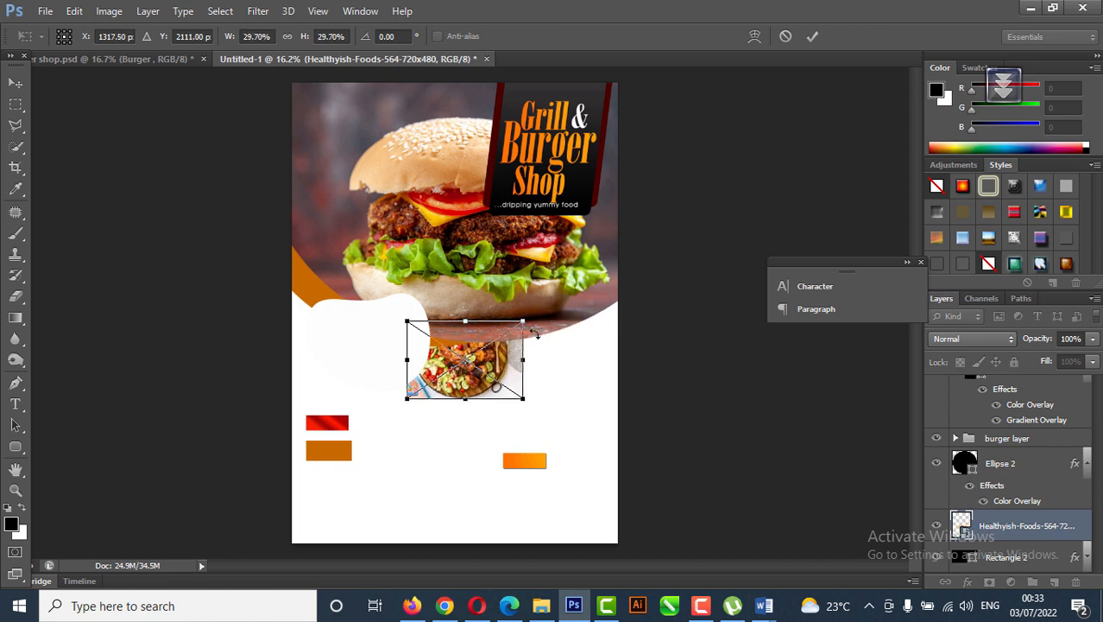
pyautogui.press('Return')
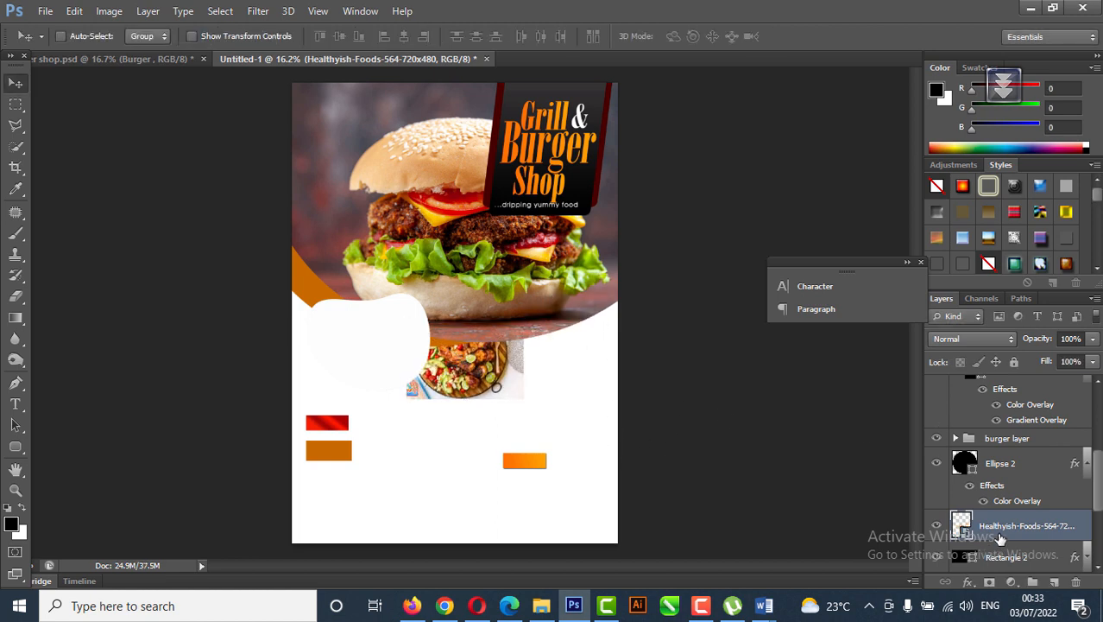
# Step: Collapse the "burger title" group and move the "Healthyish-Foods-564-720x480" layer directly above the curve shape layer
pyautogui.scroll(2, 999, 535)
pyautogui.scroll(-2, 993, 522)
pyautogui.scroll(3, 992, 509)
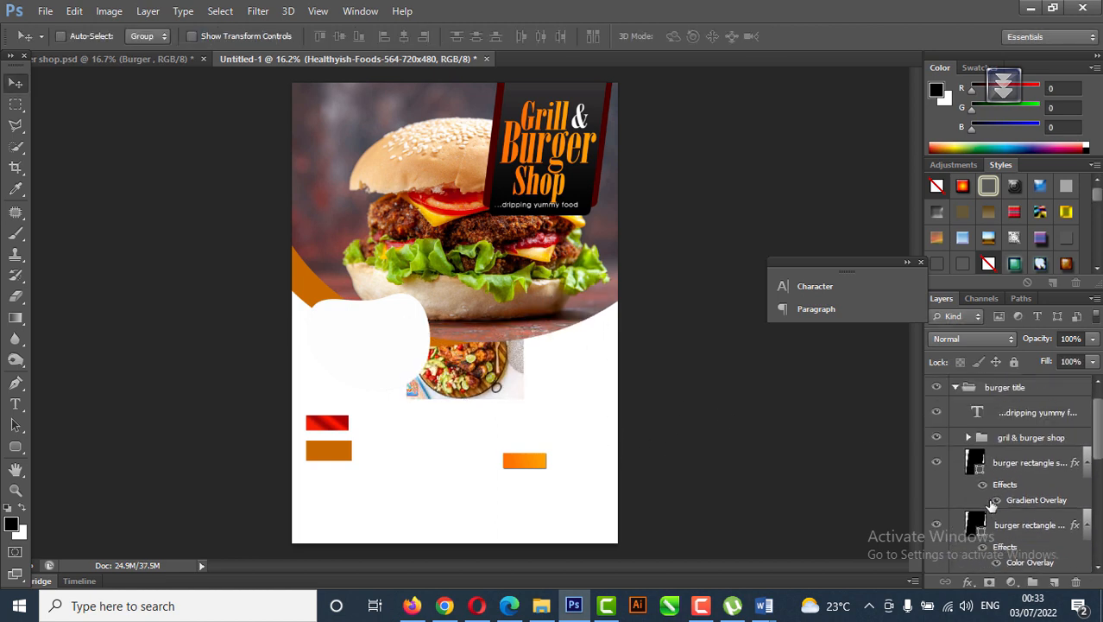
pyautogui.click(956, 388)
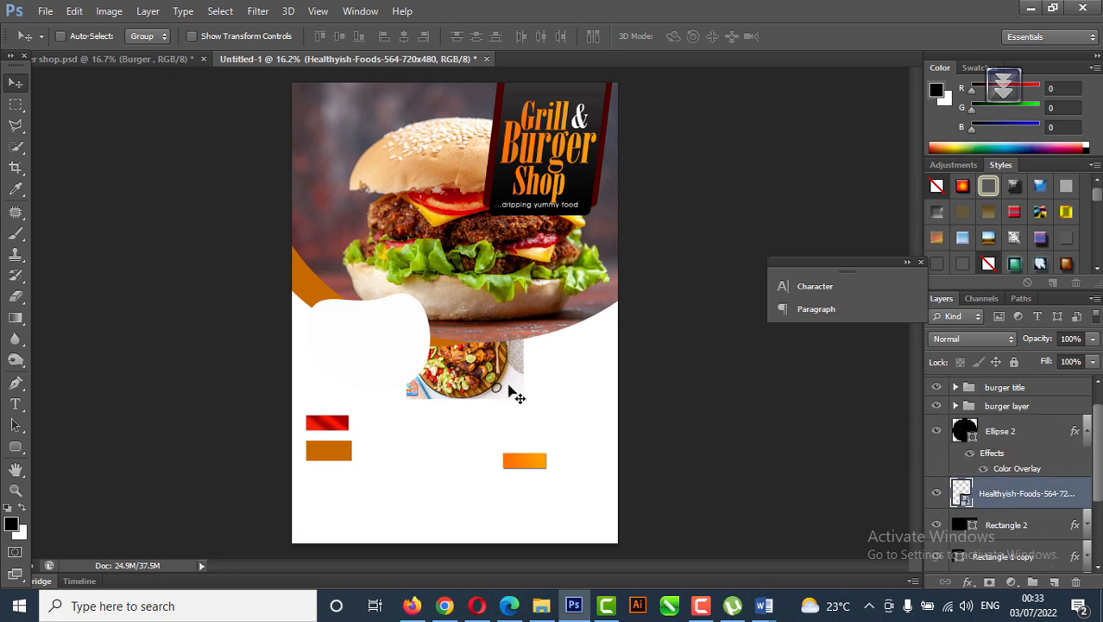
pyautogui.scroll(1, 1041, 496)
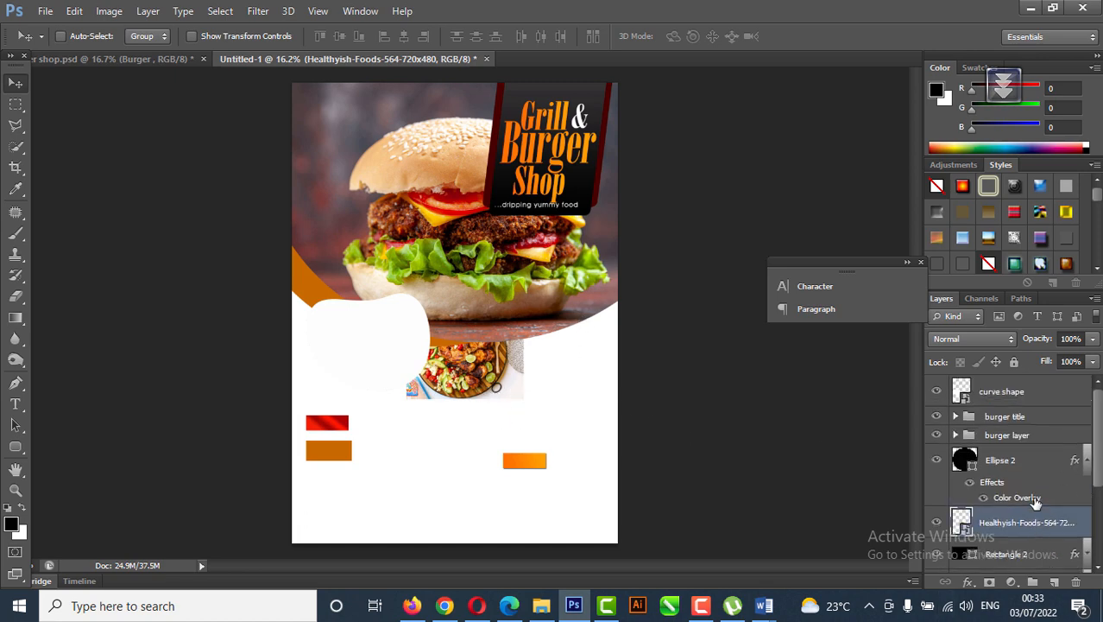
pyautogui.moveTo(1008, 530); pyautogui.dragTo(1014, 384)
# Step: Rename the food platter layer as "image 1"
pyautogui.click(147, 11)
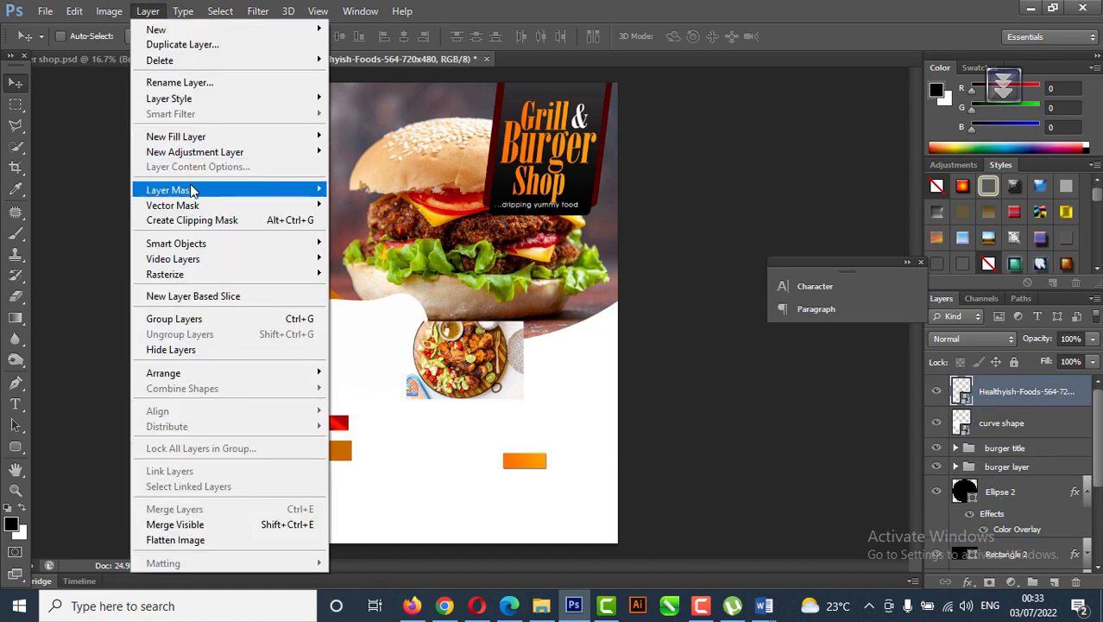
pyautogui.click(172, 83)
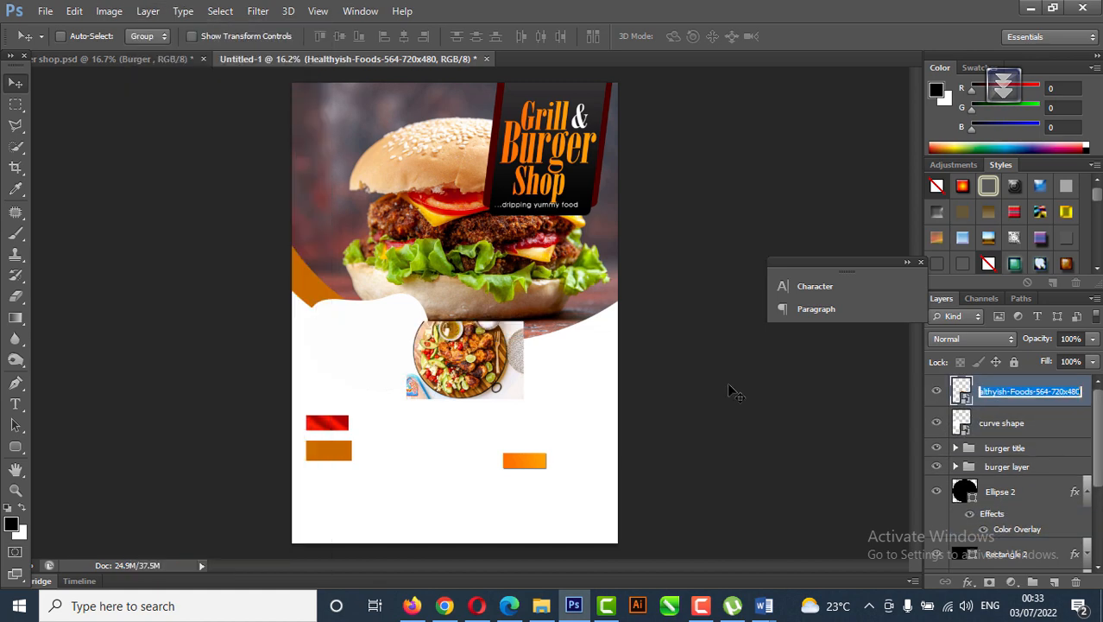
pyautogui.press('BackSpace')
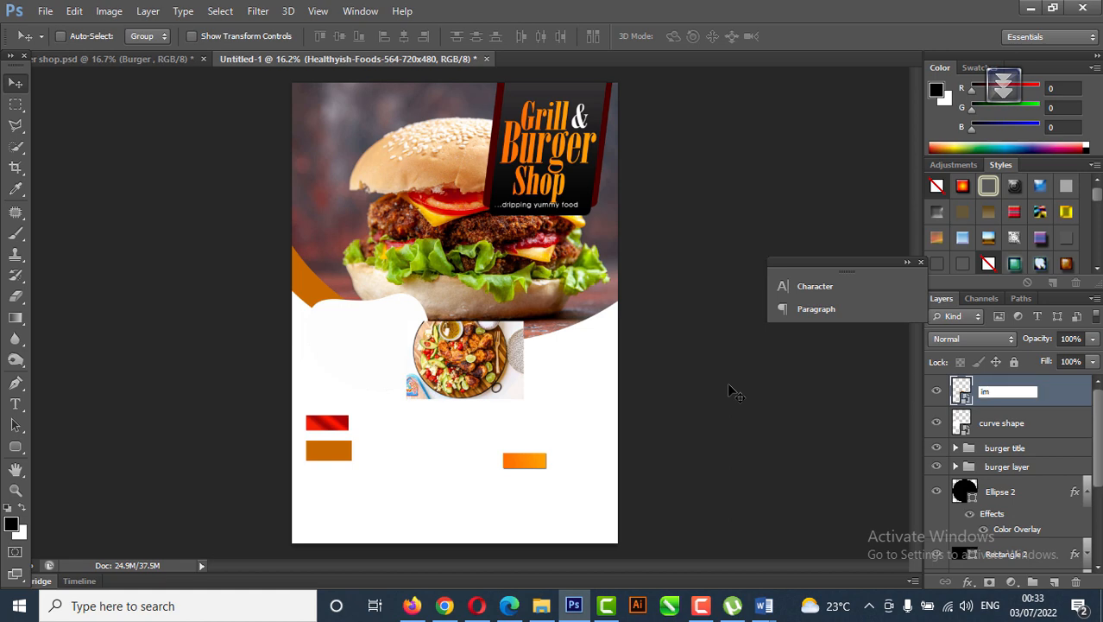
pyautogui.write('image 1')
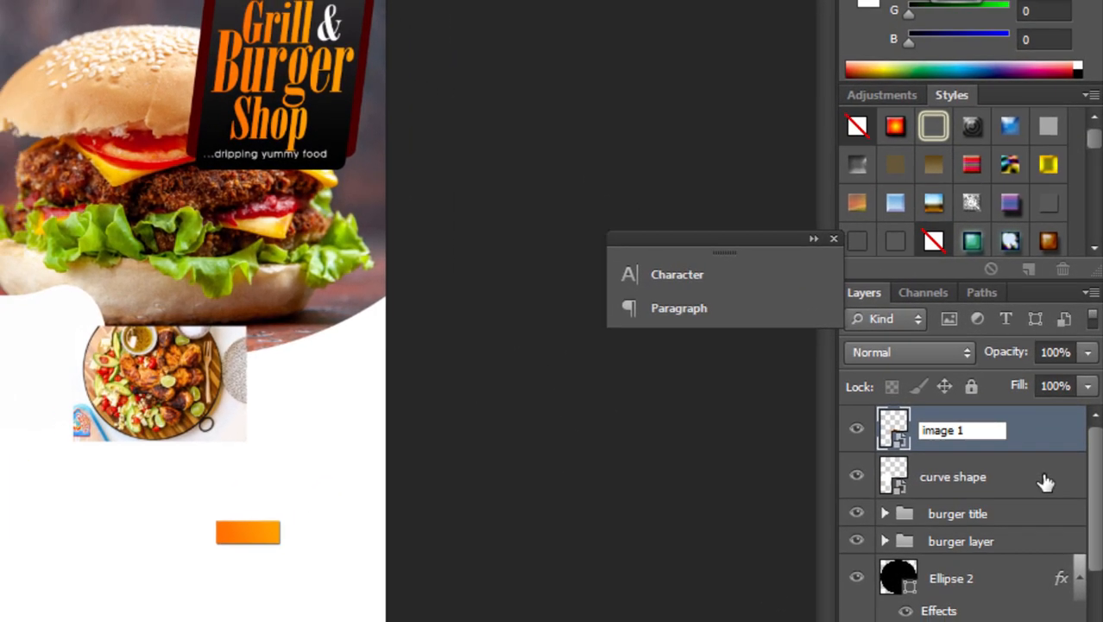
pyautogui.click(1040, 481)
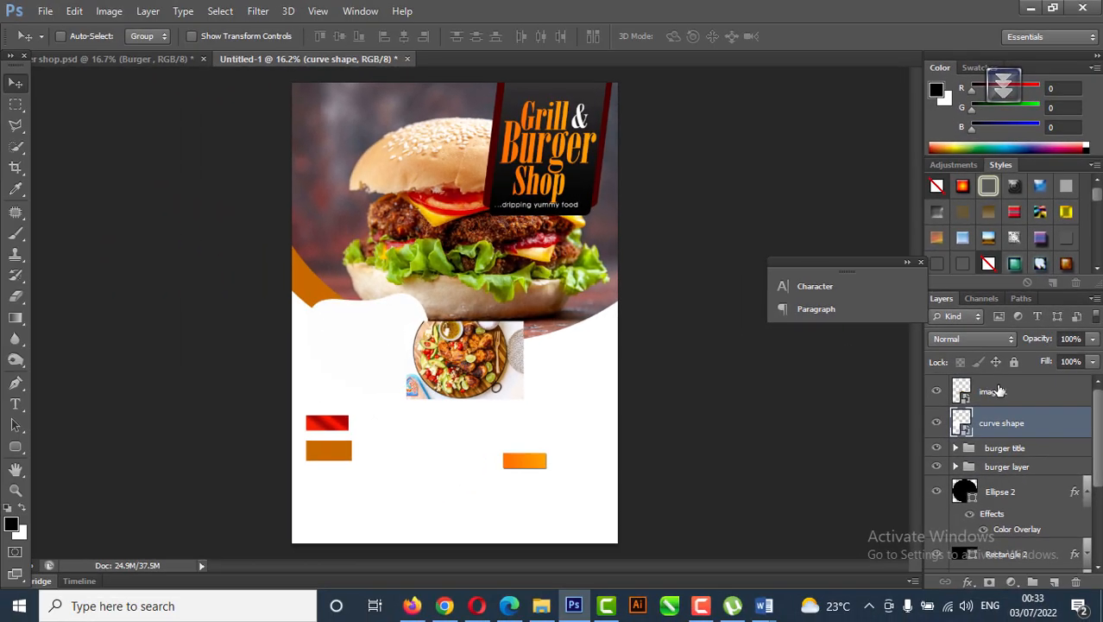
# Step: Scale the "image 1" layer proportionally to about 39.7% and position it beside the curve shape, slightly overlapping its edge
pyautogui.click(999, 392)
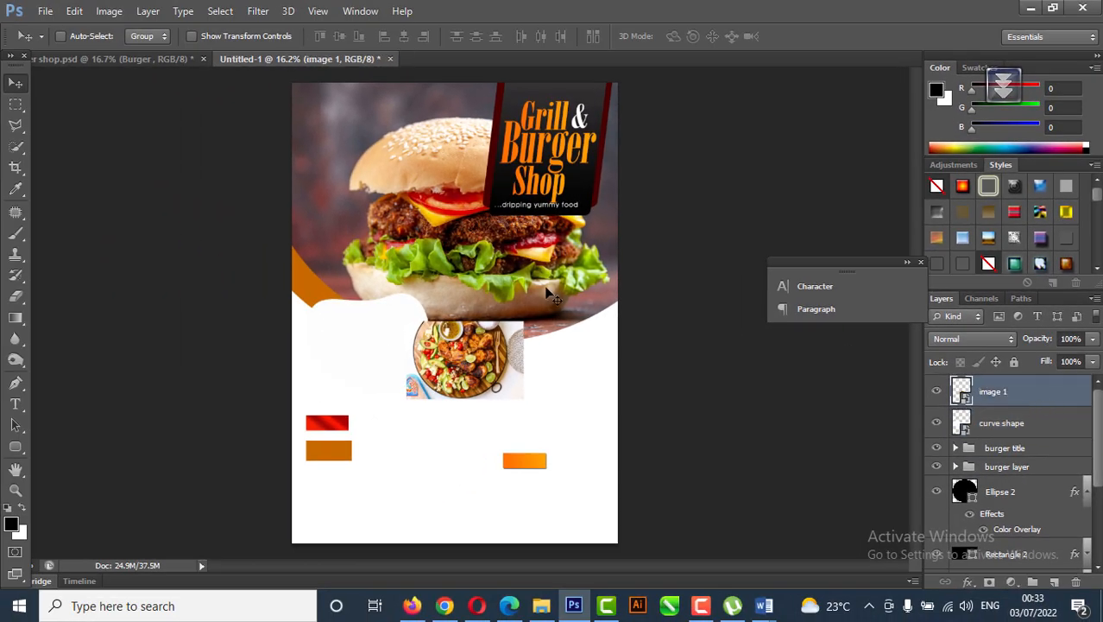
pyautogui.moveTo(517, 357); pyautogui.dragTo(436, 354)
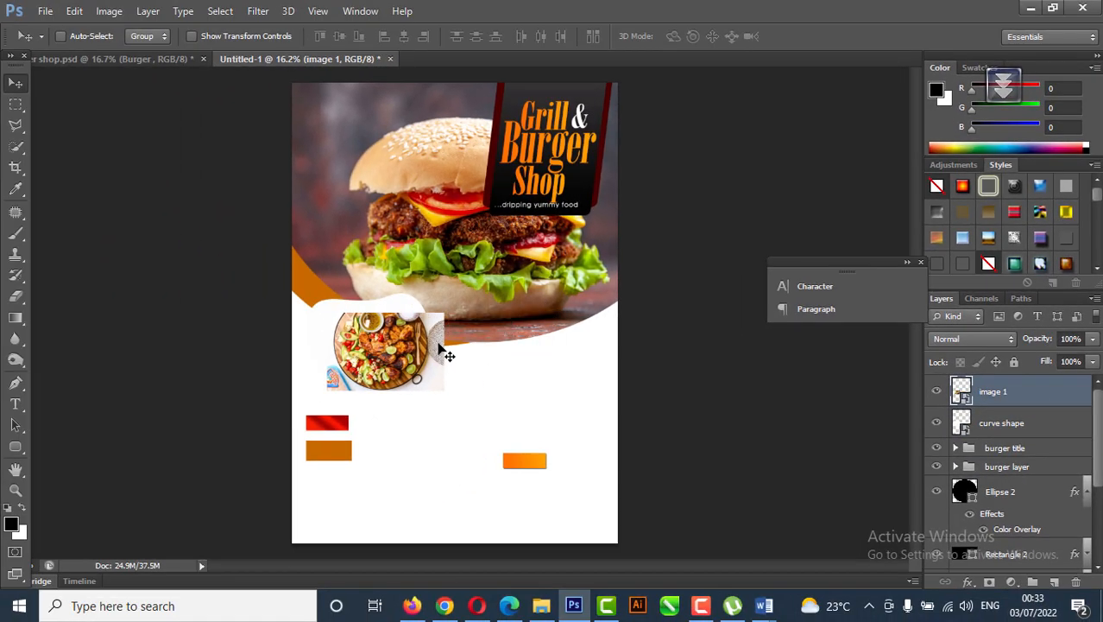
pyautogui.hotkey('ctrl', 't')
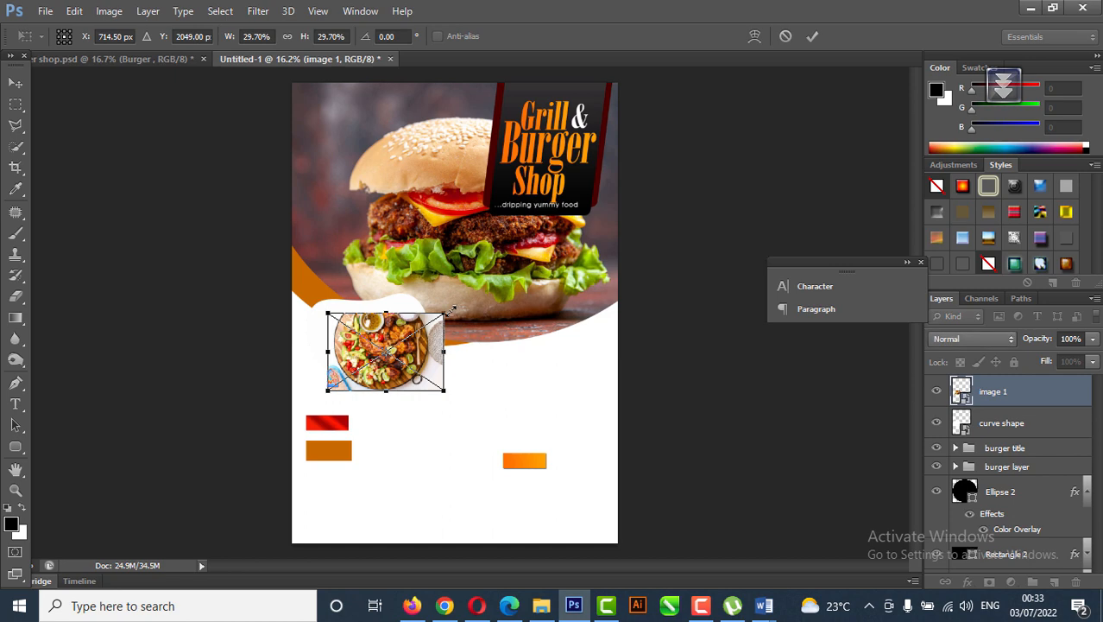
pyautogui.moveTo(451, 309); pyautogui.dragTo(465, 301)
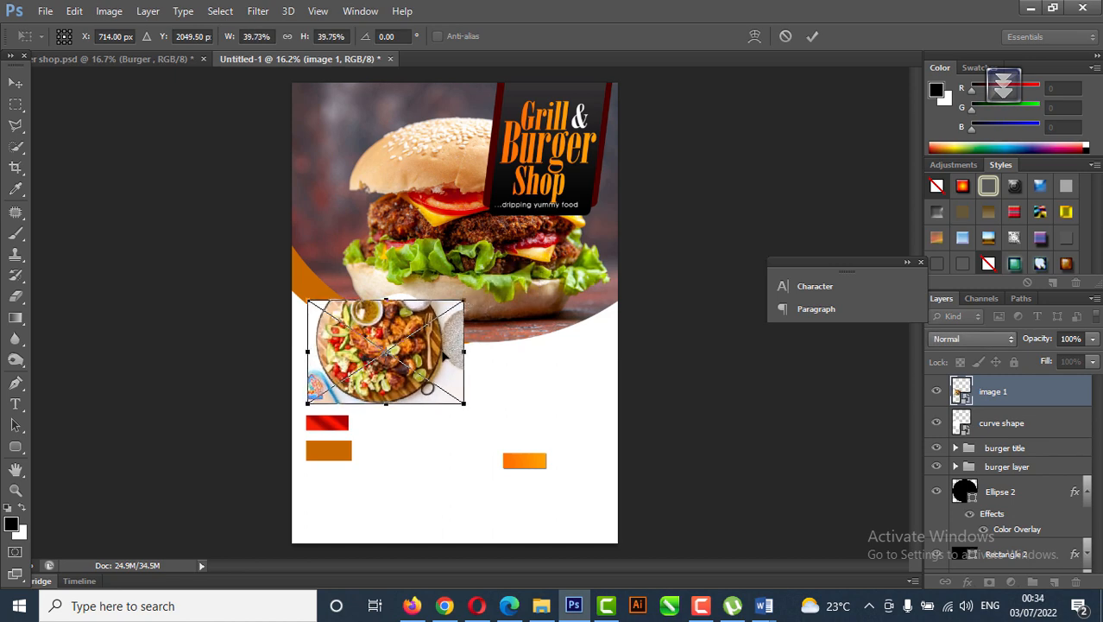
pyautogui.press('Return')
pyautogui.moveTo(429, 356); pyautogui.dragTo(413, 354)
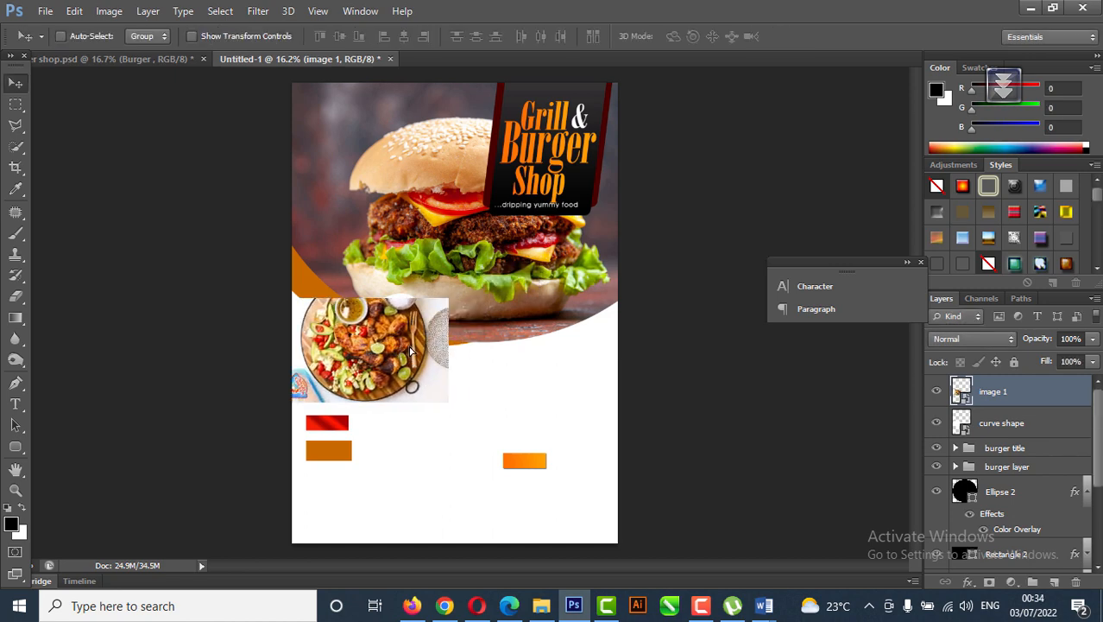
pyautogui.moveTo(341, 419); pyautogui.dragTo(450, 391)
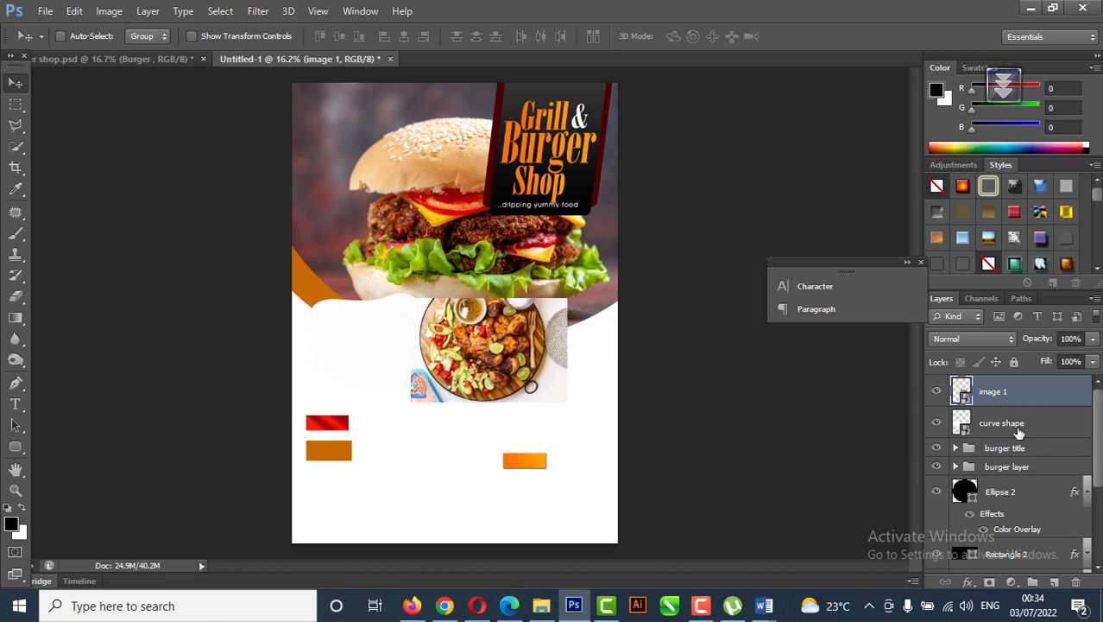
# Step: Convert the curve shape layer to a smart object
pyautogui.click(1019, 432)
pyautogui.rightClick(1030, 432)
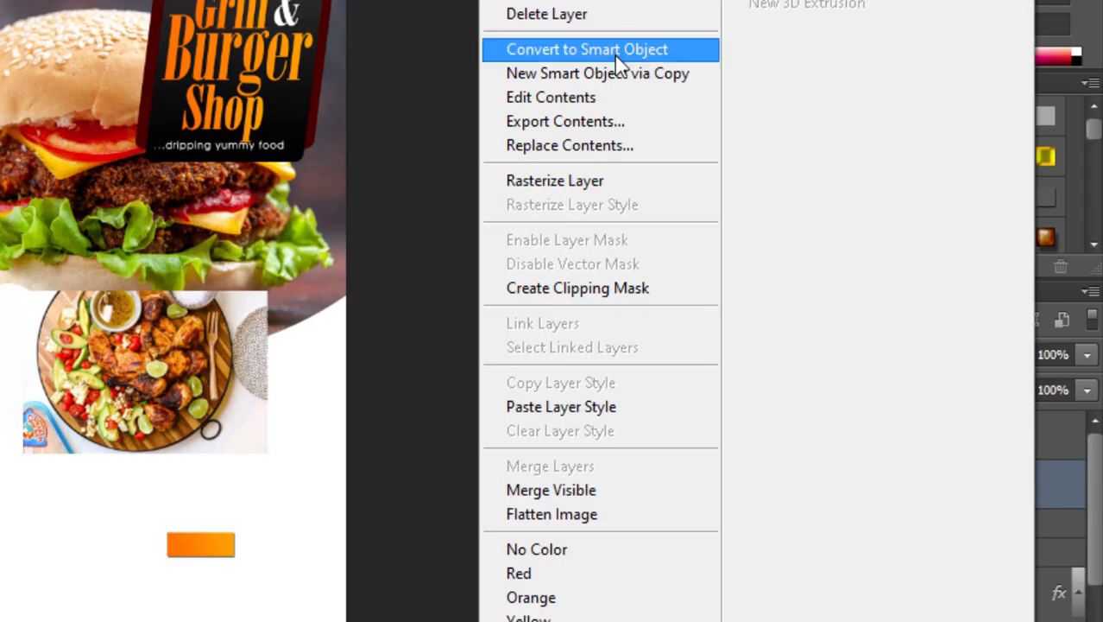
pyautogui.click(760, 143)
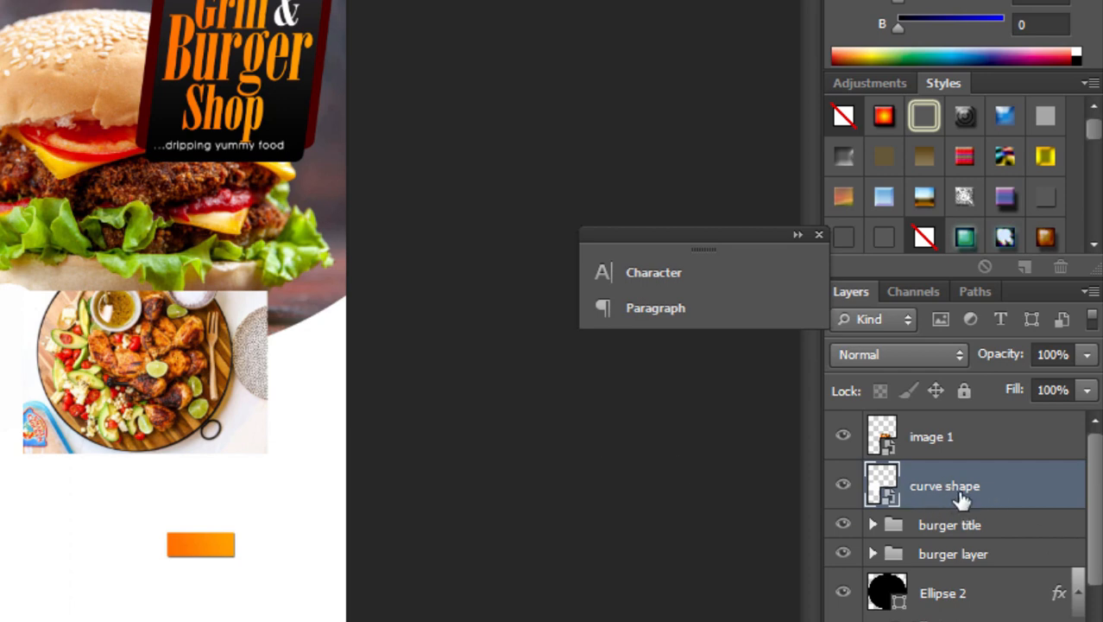
# Step: Clip the "image 1" layer to the curve shape and move the food photo so it fills the shape
pyautogui.click(958, 445)
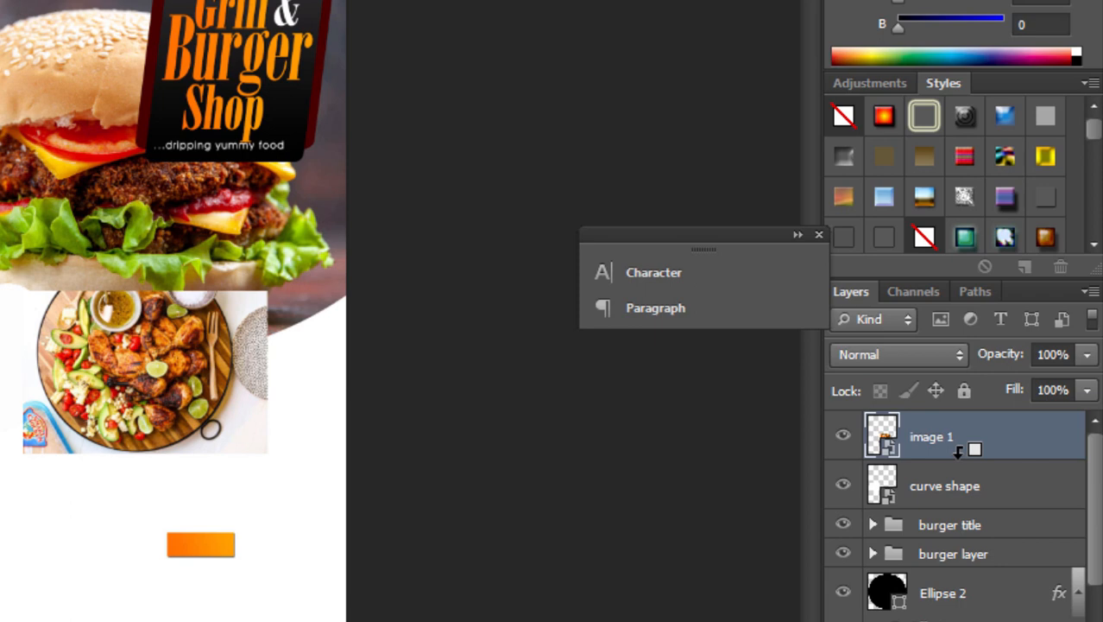
pyautogui.keyDown('alt'); pyautogui.click(958, 451); pyautogui.keyUp('alt')
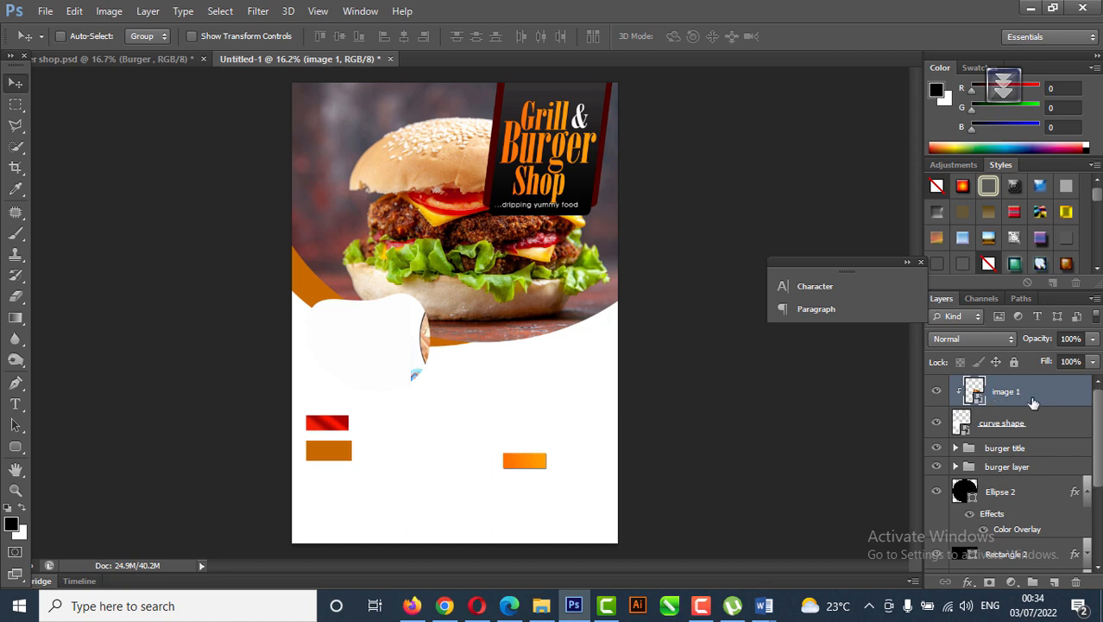
pyautogui.moveTo(493, 362); pyautogui.dragTo(398, 367)
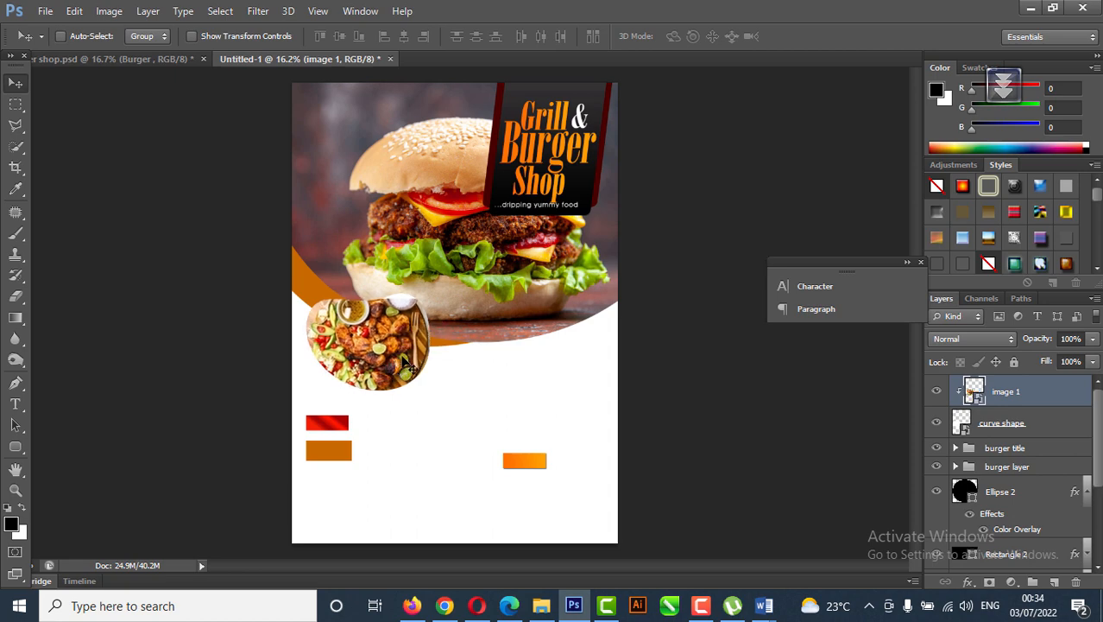
# Step: Group the "image 1" and curve shape layers and name the group "food image 1"
pyautogui.keyDown('shift'); pyautogui.click(1045, 428); pyautogui.keyUp('shift')
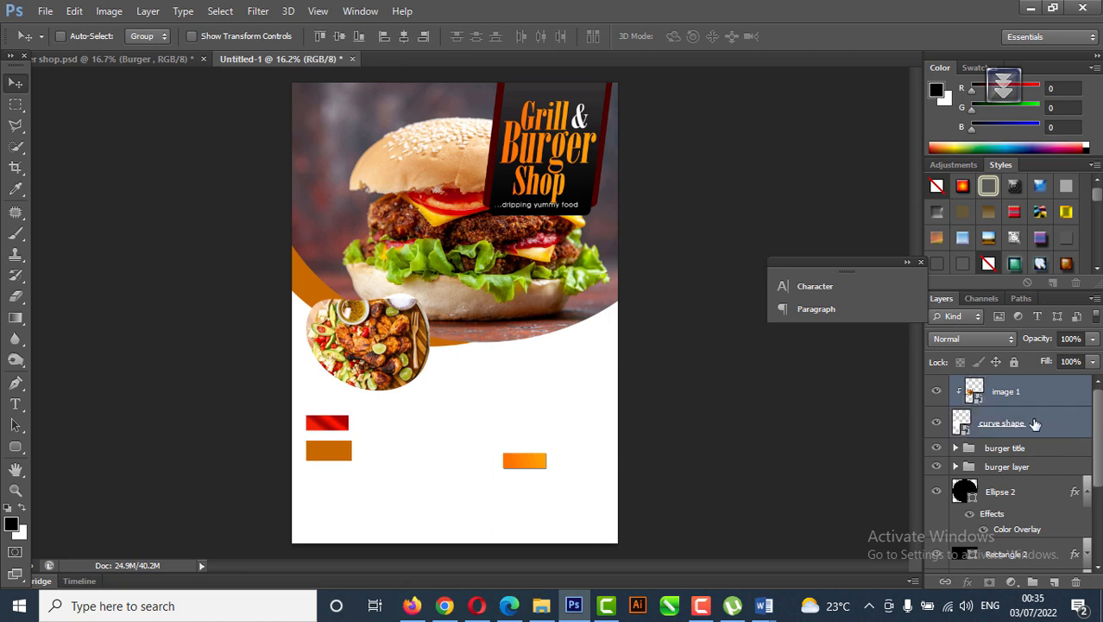
pyautogui.hotkey('ctrl', 'g')
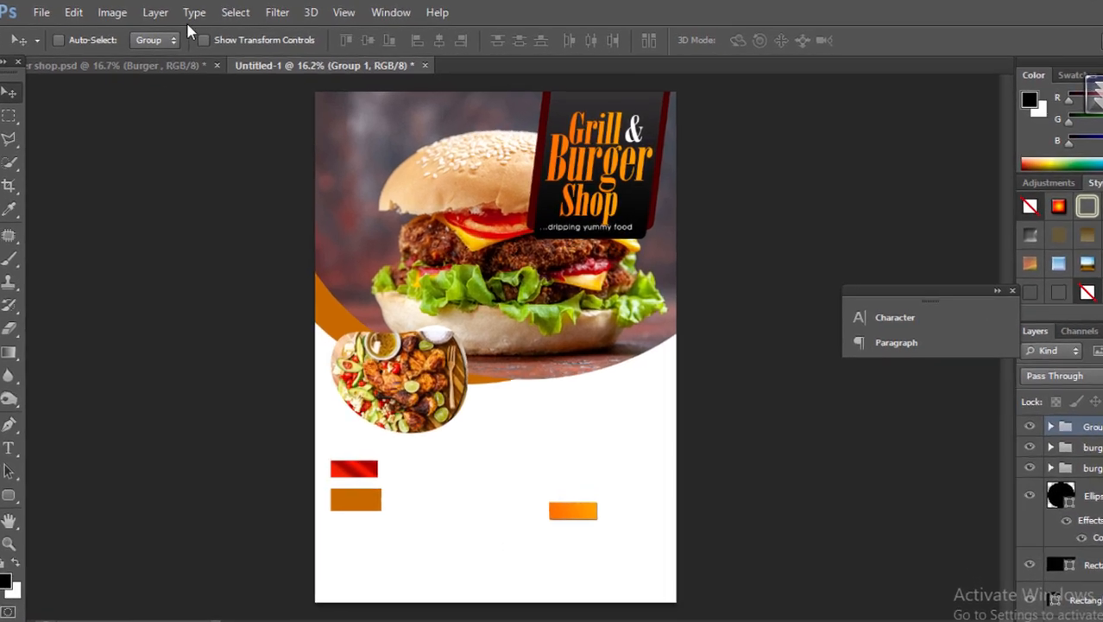
pyautogui.click(156, 12)
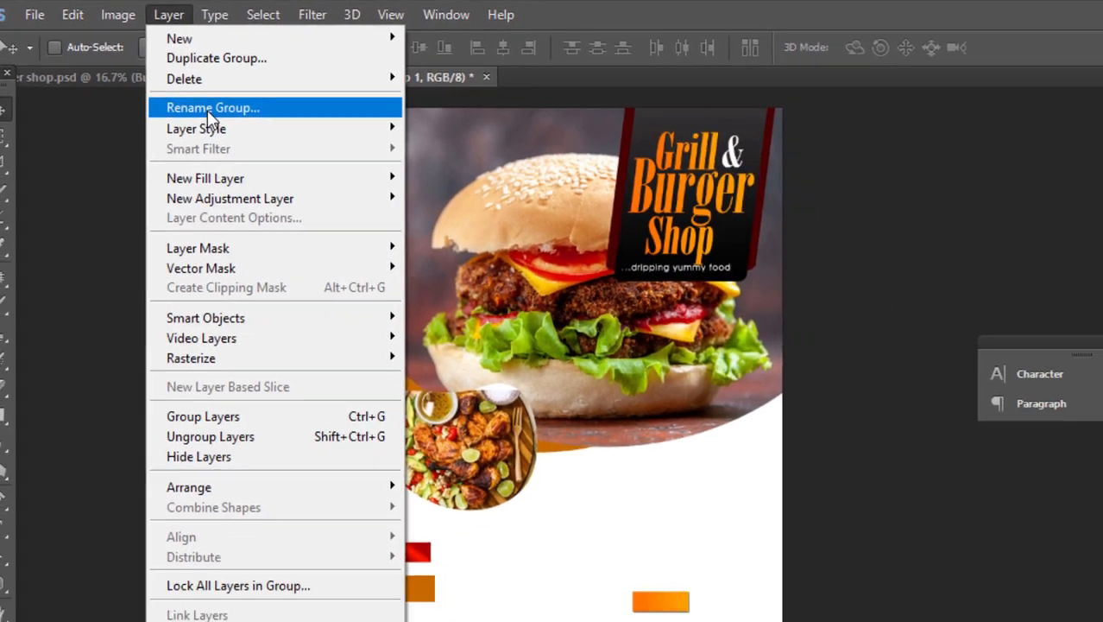
pyautogui.click(196, 86)
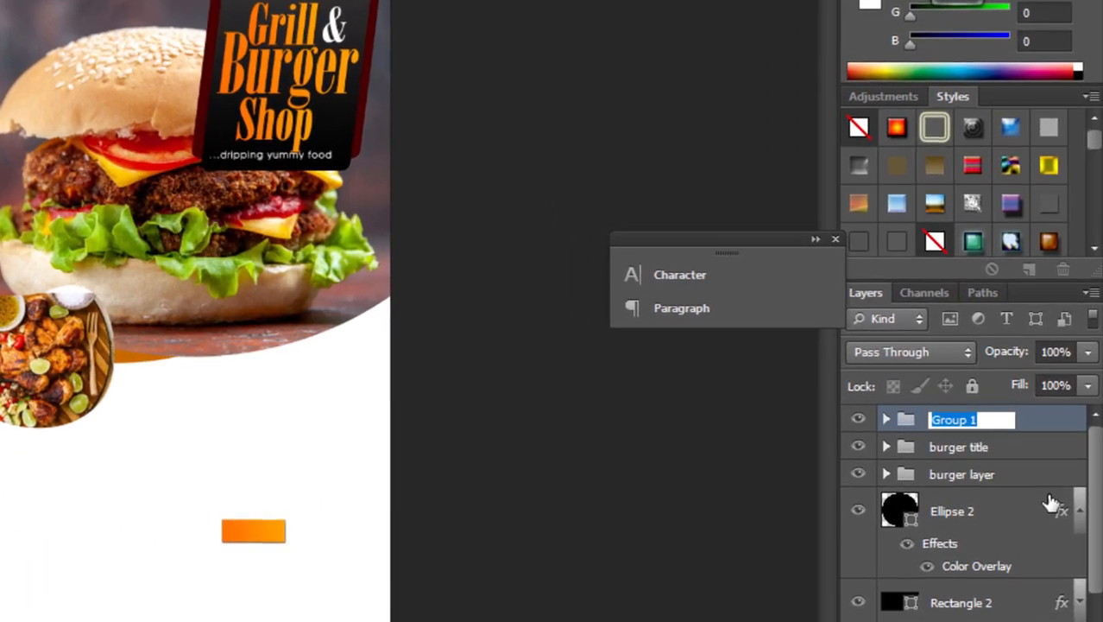
pyautogui.write('food image')
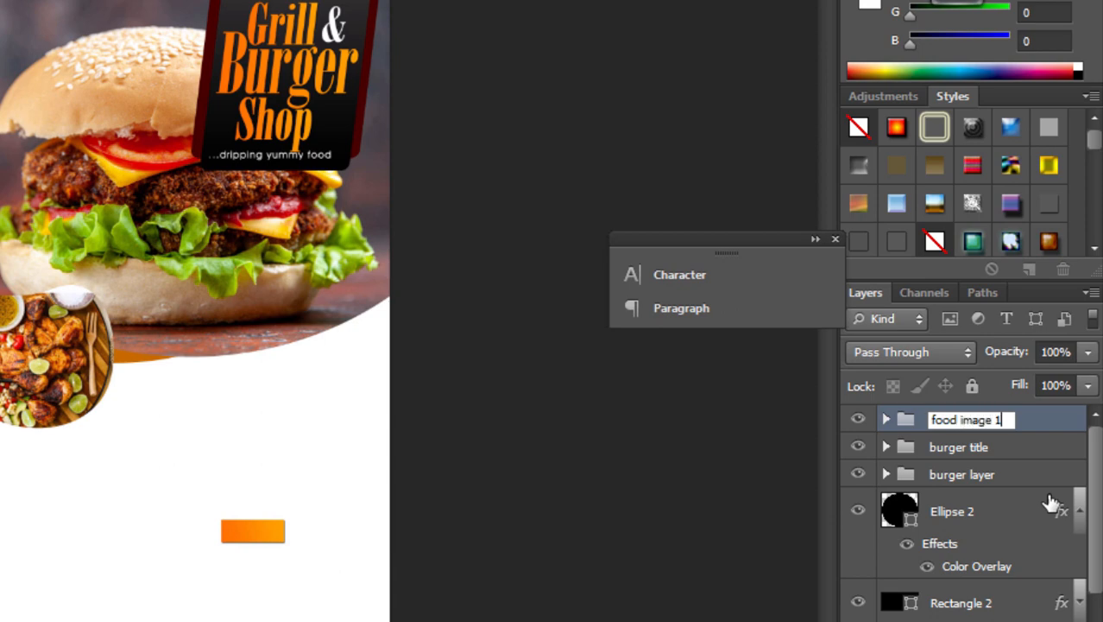
pyautogui.click(993, 449)
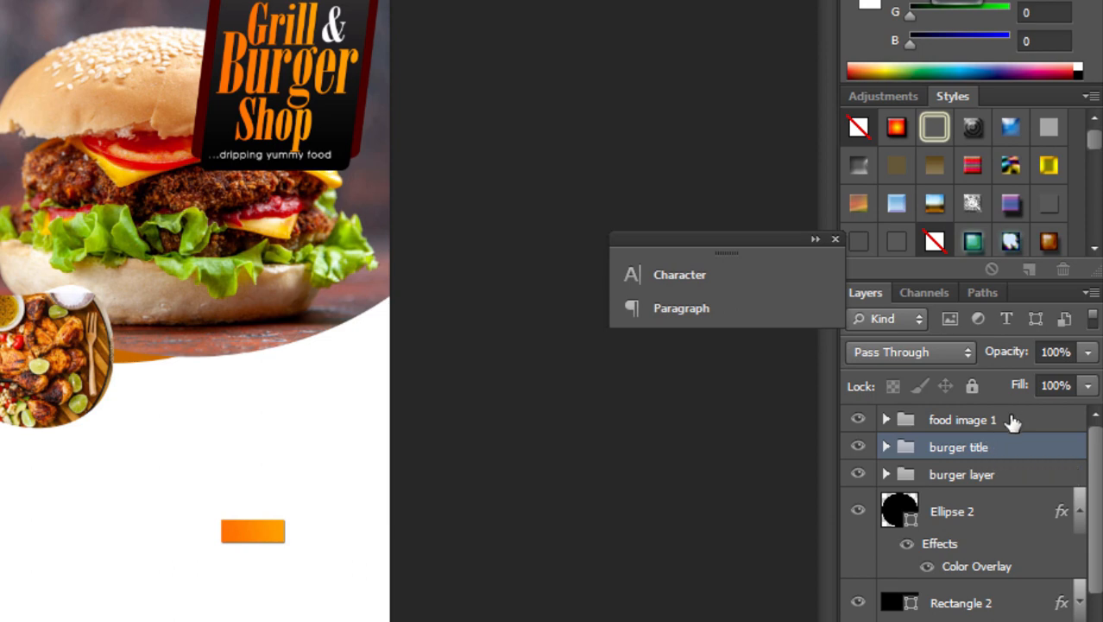
# Step: Duplicate the "food image 1" group and move the copy about 7.2 cm to the right, beside the original
pyautogui.click(1012, 420)
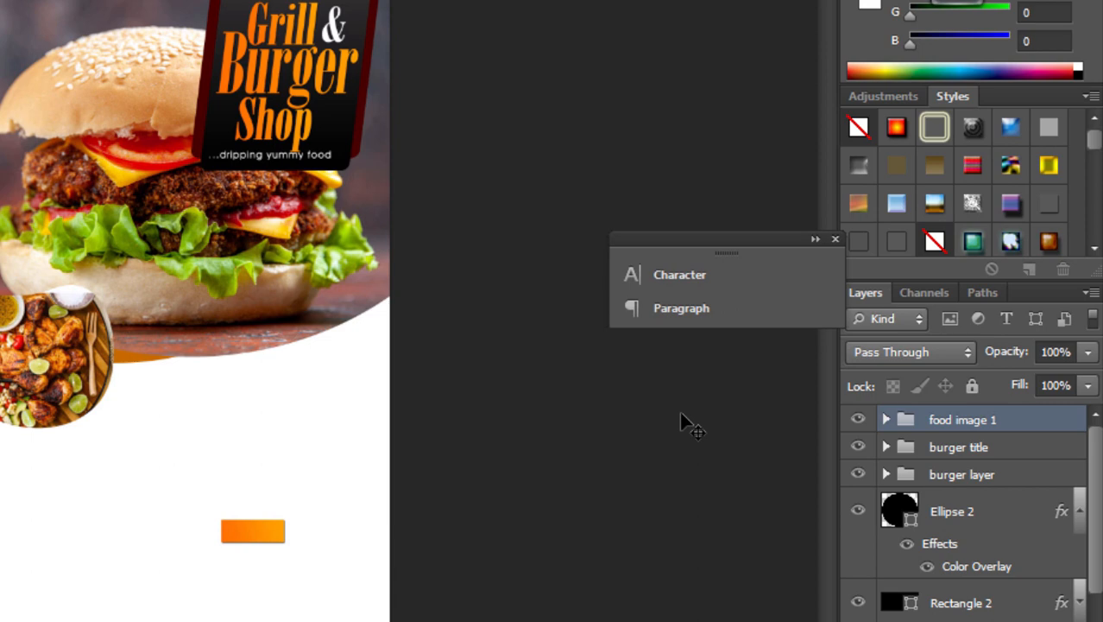
pyautogui.hotkey('ctrl', 'j')
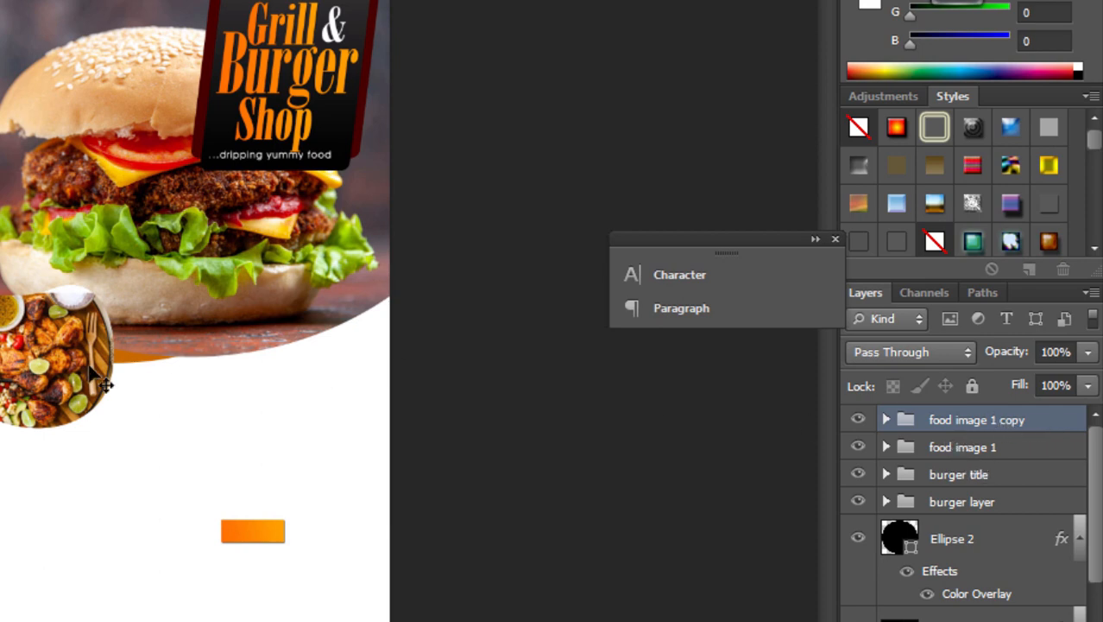
pyautogui.moveTo(97, 367); pyautogui.dragTo(258, 371)
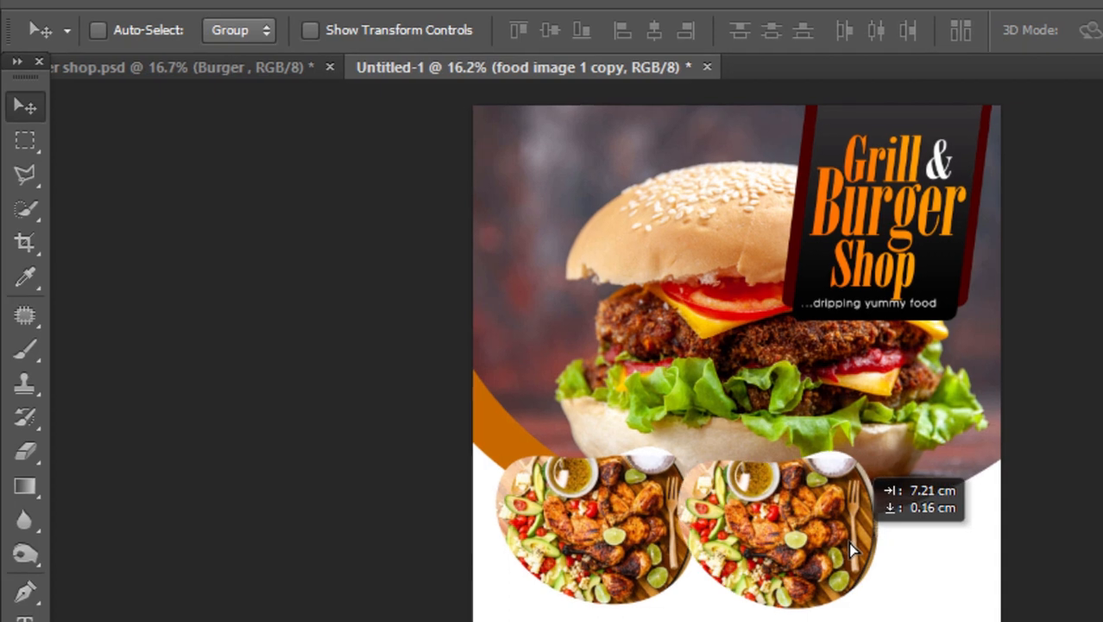
pyautogui.moveTo(853, 550); pyautogui.dragTo(853, 550)
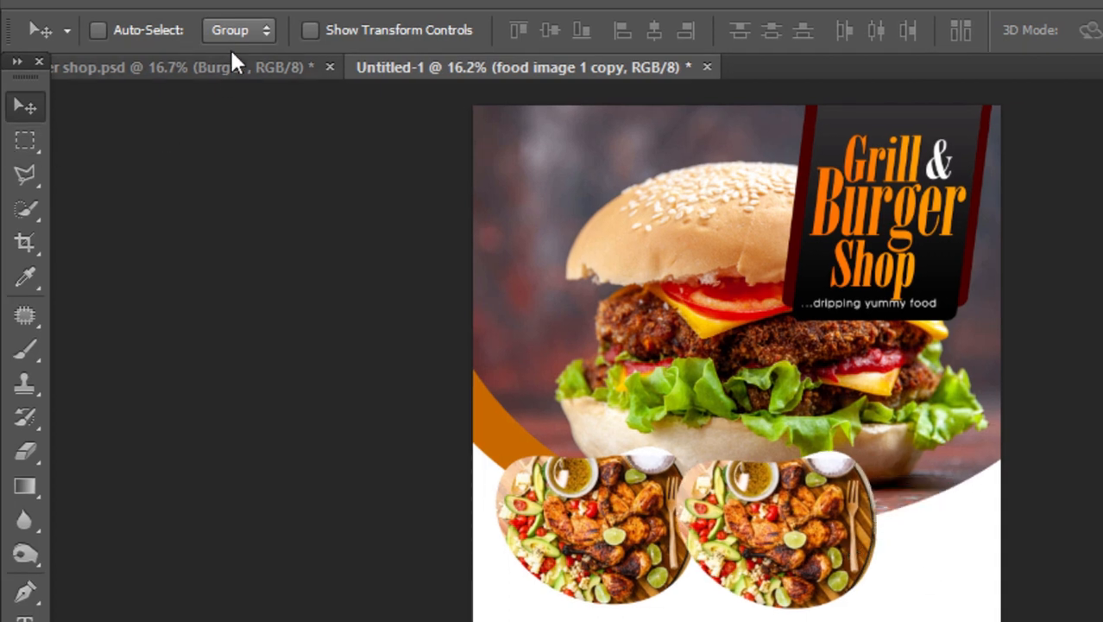
# Step: Rename the duplicated group as "food image 2" and select the "food image 1" group
pyautogui.click(177, 0)
pyautogui.moveTo(233, 0)
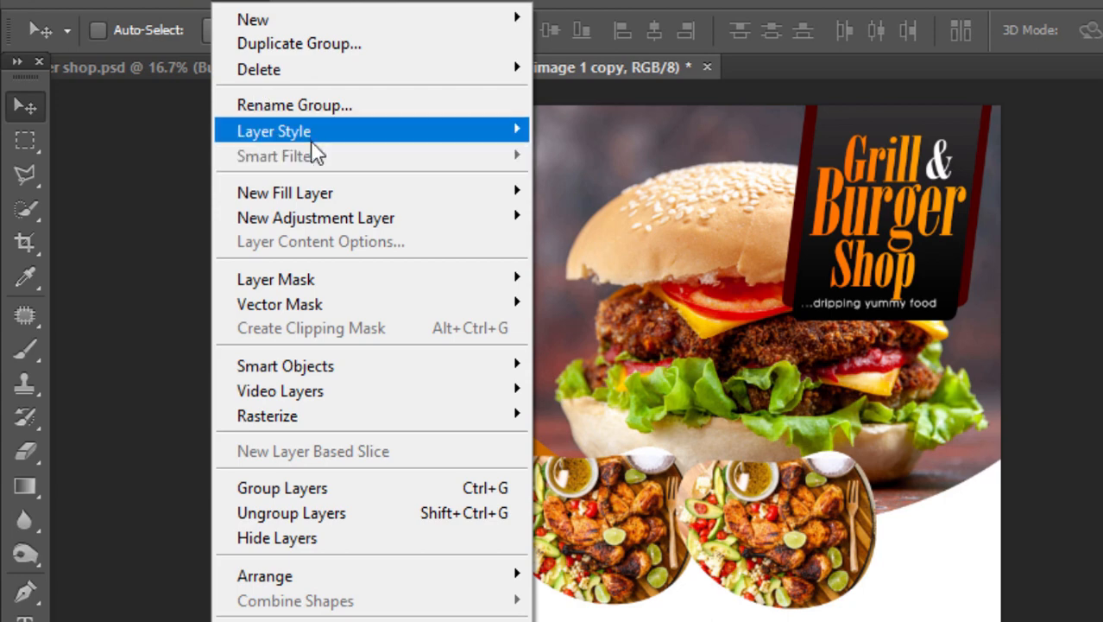
pyautogui.click(310, 107)
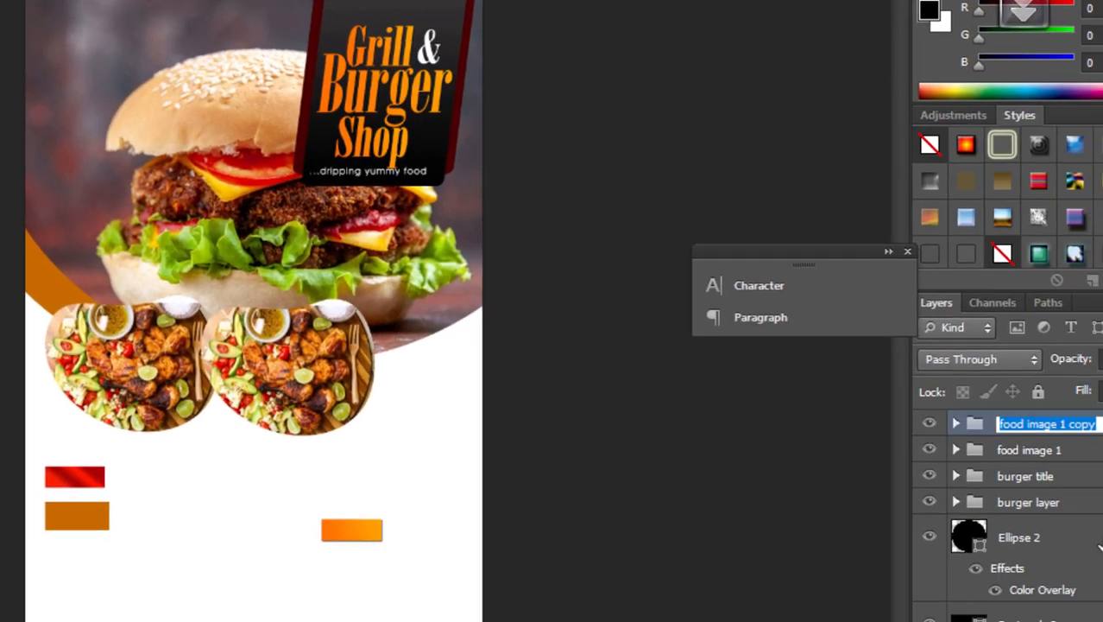
pyautogui.press('BackSpace')
pyautogui.press('BackSpace')
pyautogui.press('BackSpace')
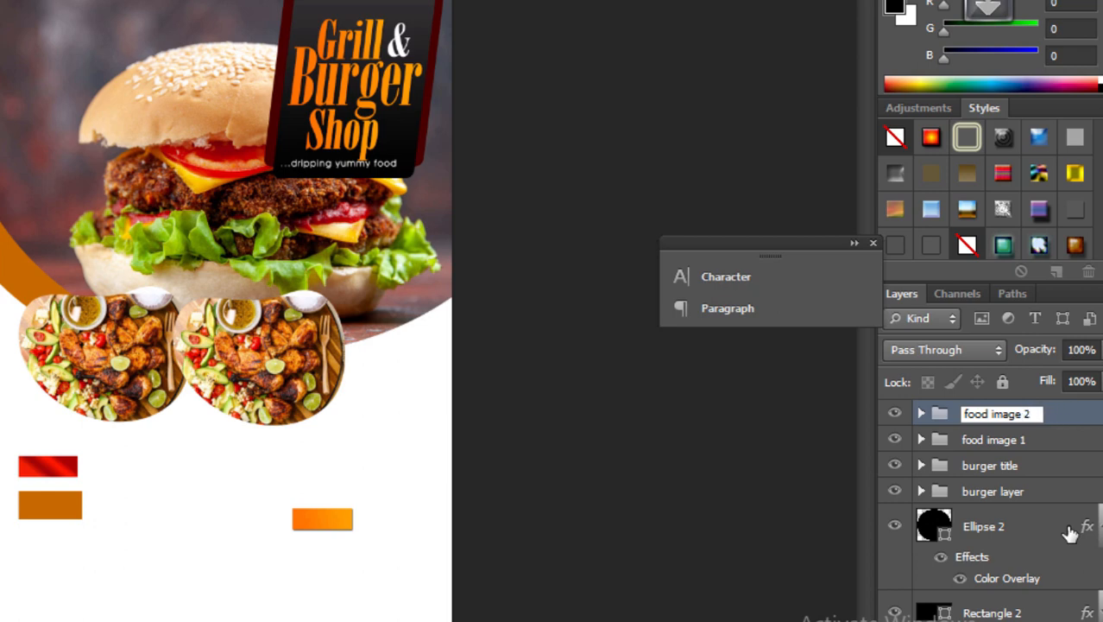
pyautogui.write('2')
pyautogui.click(1023, 447)
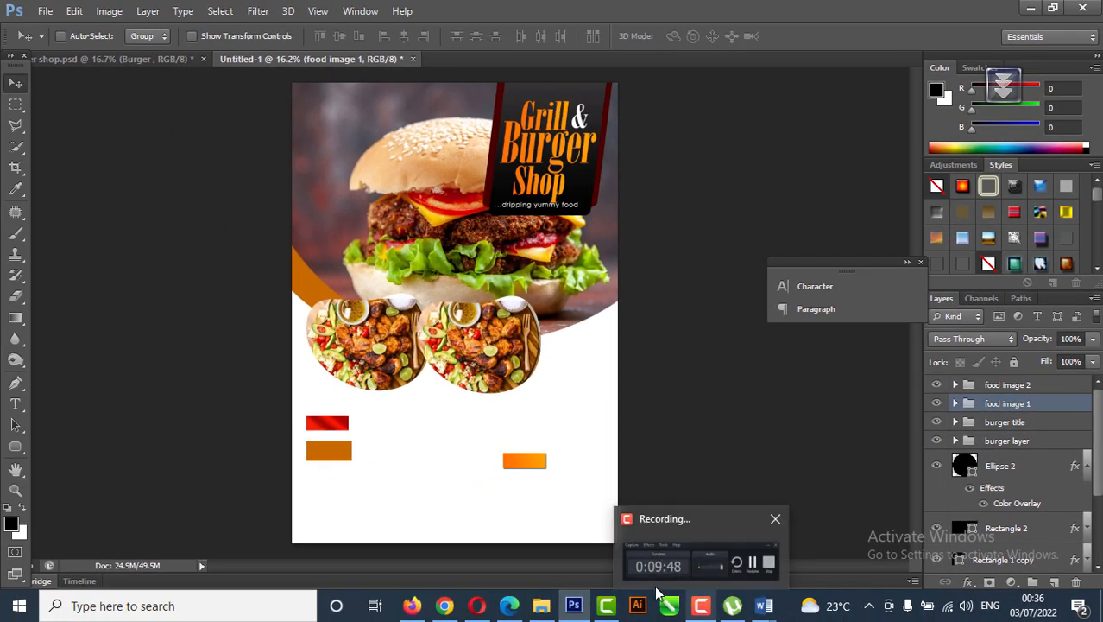
# Step: Place the "baked-chicken-tabaka-with-spices" image from the burger shop folder into the flyer above the "food image 1" group
pyautogui.click(541, 606)
pyautogui.click(764, 400)
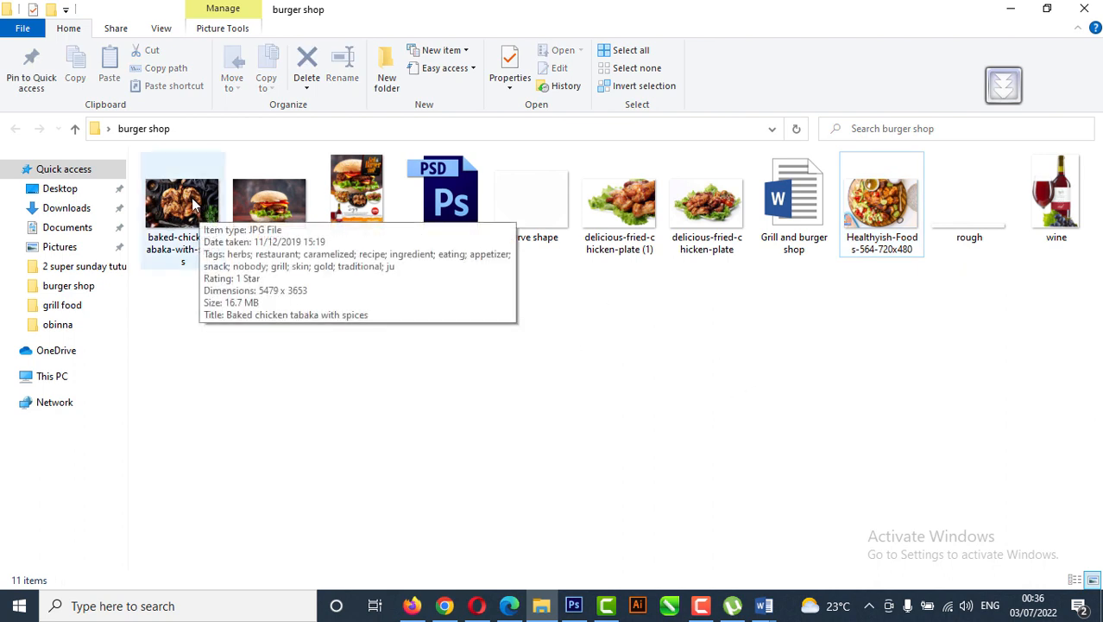
pyautogui.moveTo(201, 216); pyautogui.dragTo(579, 464)
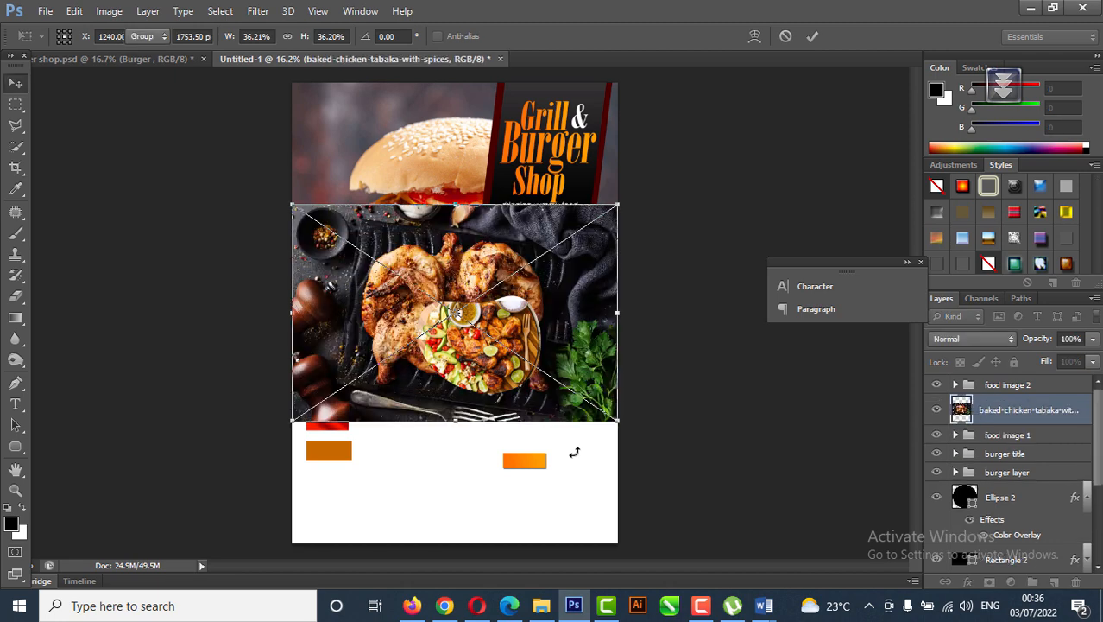
# Step: Scale the placed baked-chicken image down to about 14.5% and position it over the "food image 2" photo
pyautogui.press('Return')
pyautogui.moveTo(567, 320); pyautogui.dragTo(582, 375)
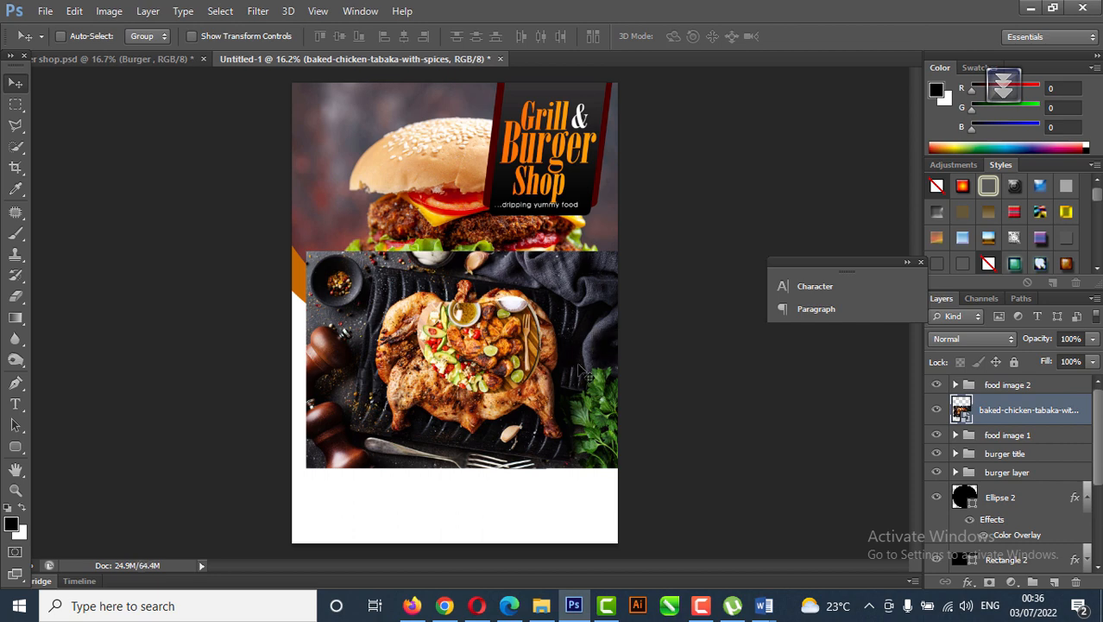
pyautogui.hotkey('ctrl', 't')
pyautogui.moveTo(628, 256); pyautogui.dragTo(535, 318)
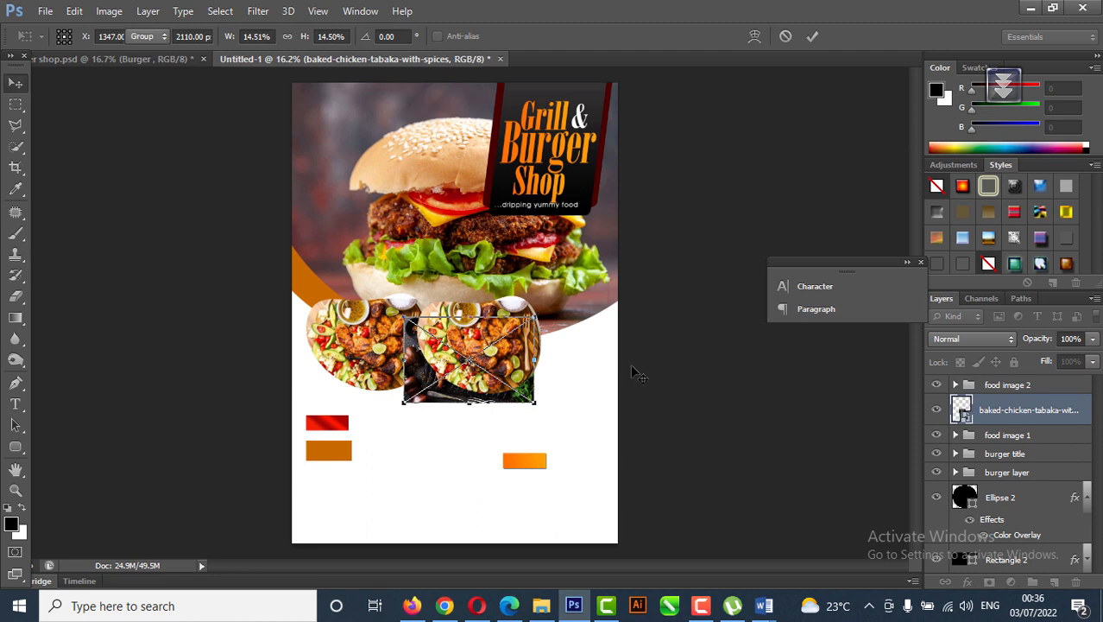
pyautogui.press('Return')
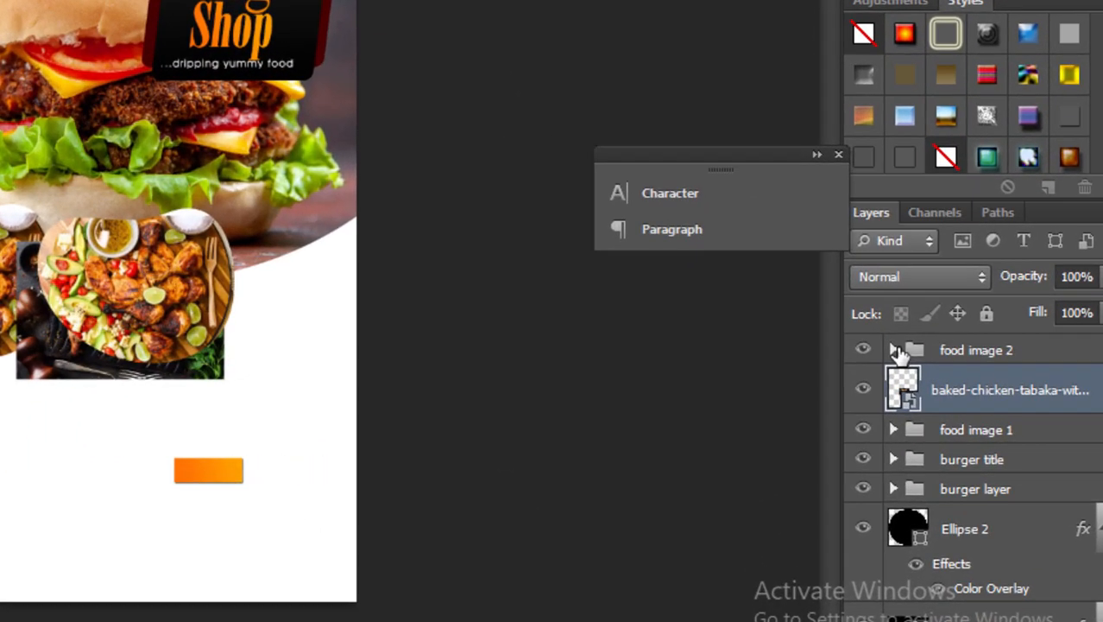
# Step: Move the baked-chicken layer into the "food image 2" group, clipped to its curve shape, and delete that group's "image 1" layer
pyautogui.click(955, 385)
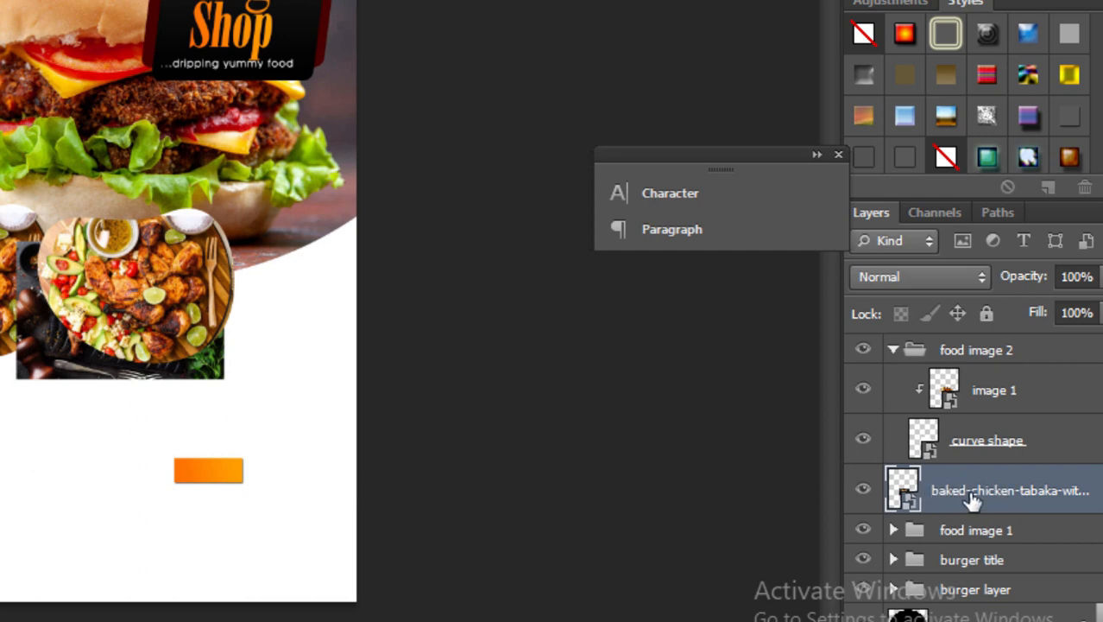
pyautogui.moveTo(956, 504); pyautogui.dragTo(986, 395)
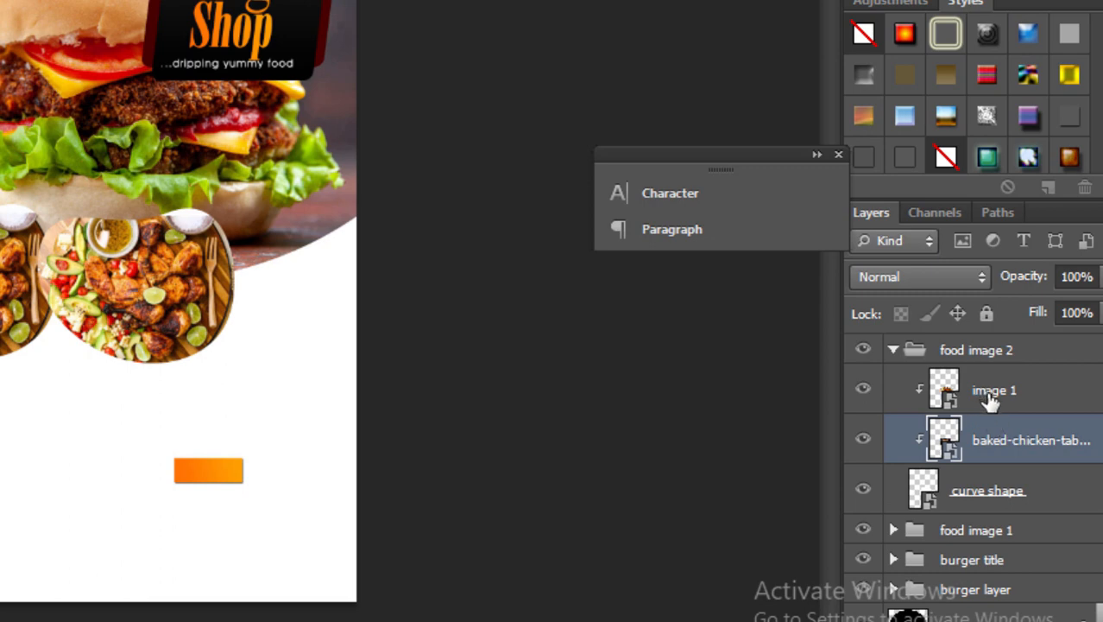
pyautogui.click(990, 399)
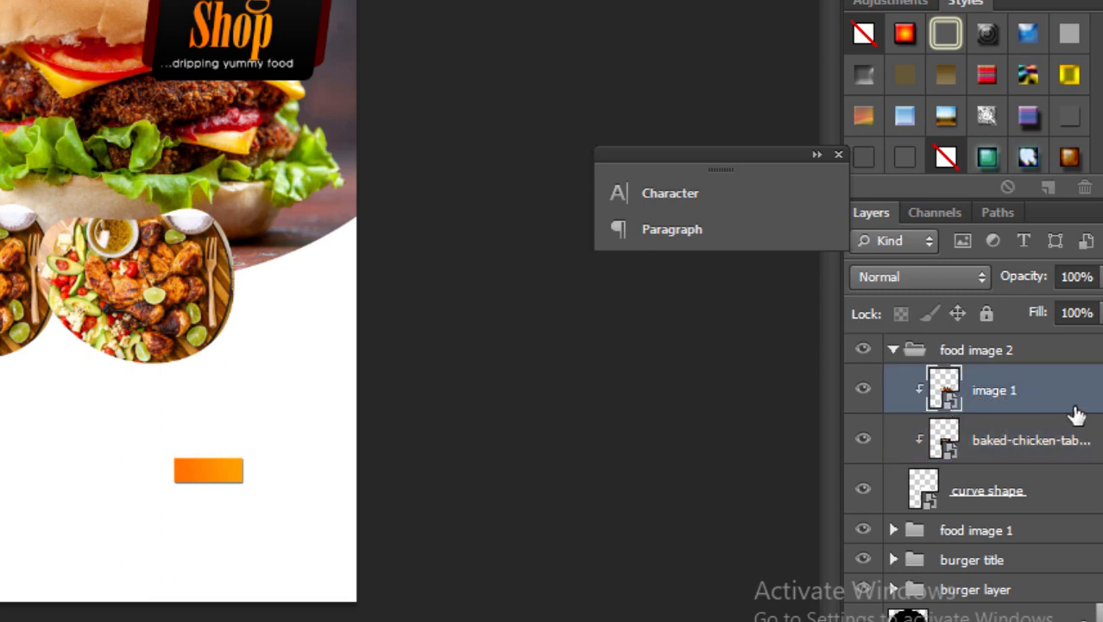
pyautogui.press('Delete')
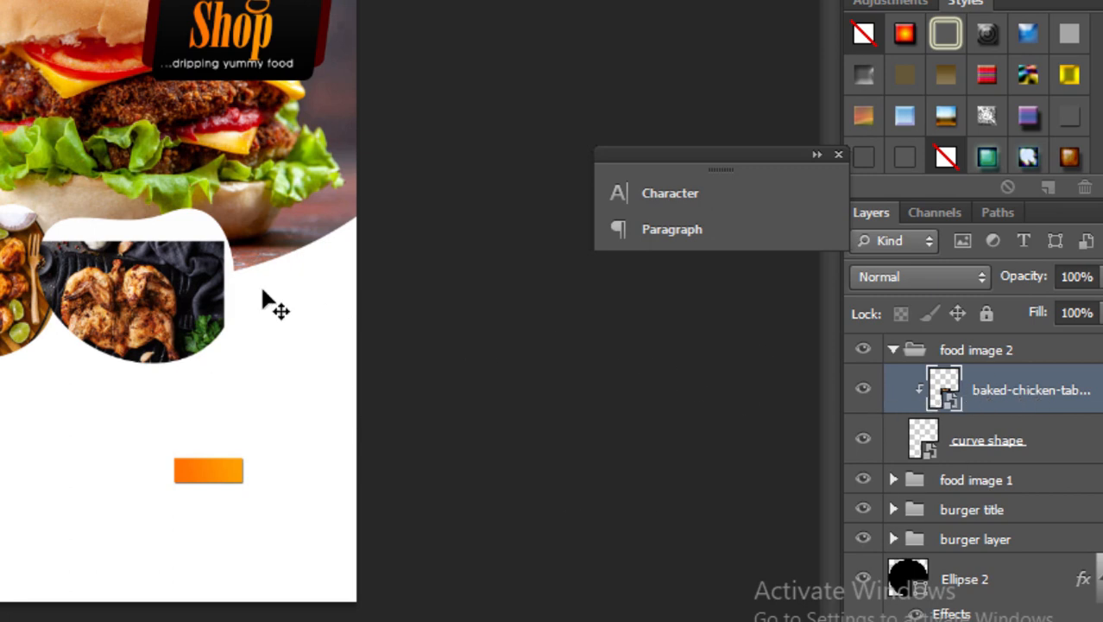
# Step: Reposition and enlarge the clipped baked-chicken image so it fills the curve shape in "food image 2", with the chicken centred
pyautogui.moveTo(173, 298); pyautogui.dragTo(182, 264)
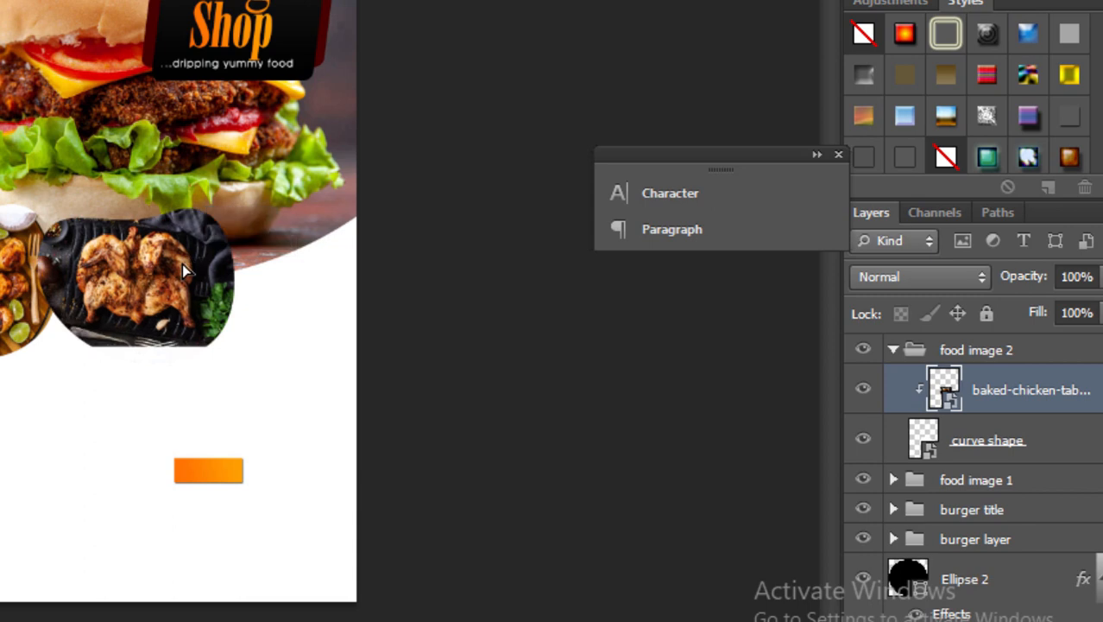
pyautogui.hotkey('ctrl', 't')
pyautogui.moveTo(236, 347); pyautogui.dragTo(269, 377)
pyautogui.moveTo(232, 300); pyautogui.dragTo(218, 300)
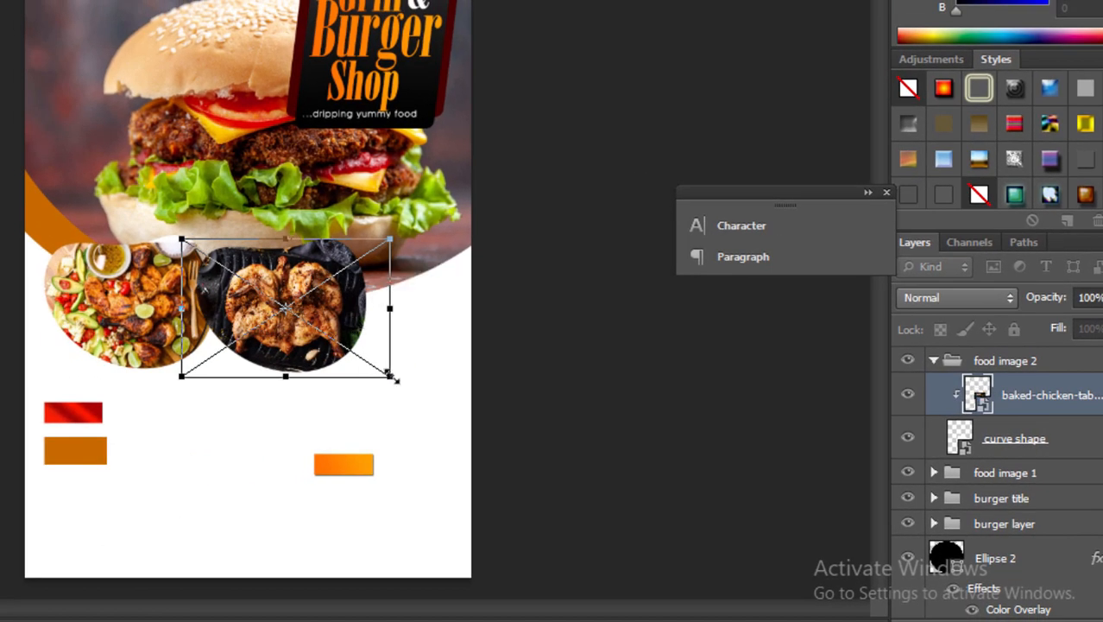
pyautogui.moveTo(390, 375); pyautogui.dragTo(403, 381)
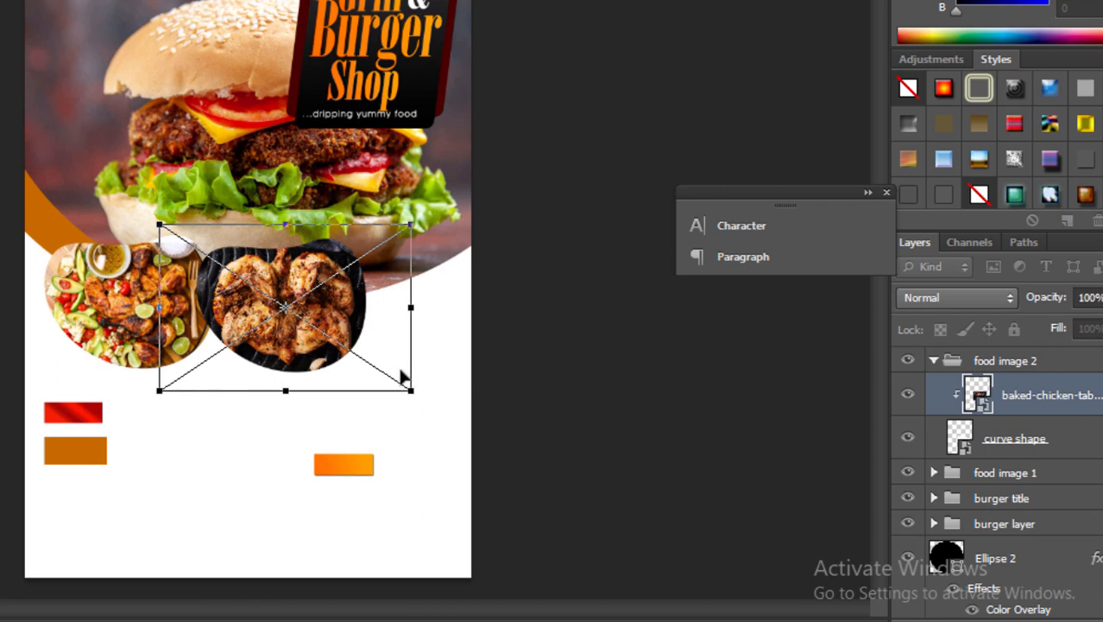
pyautogui.press('Return')
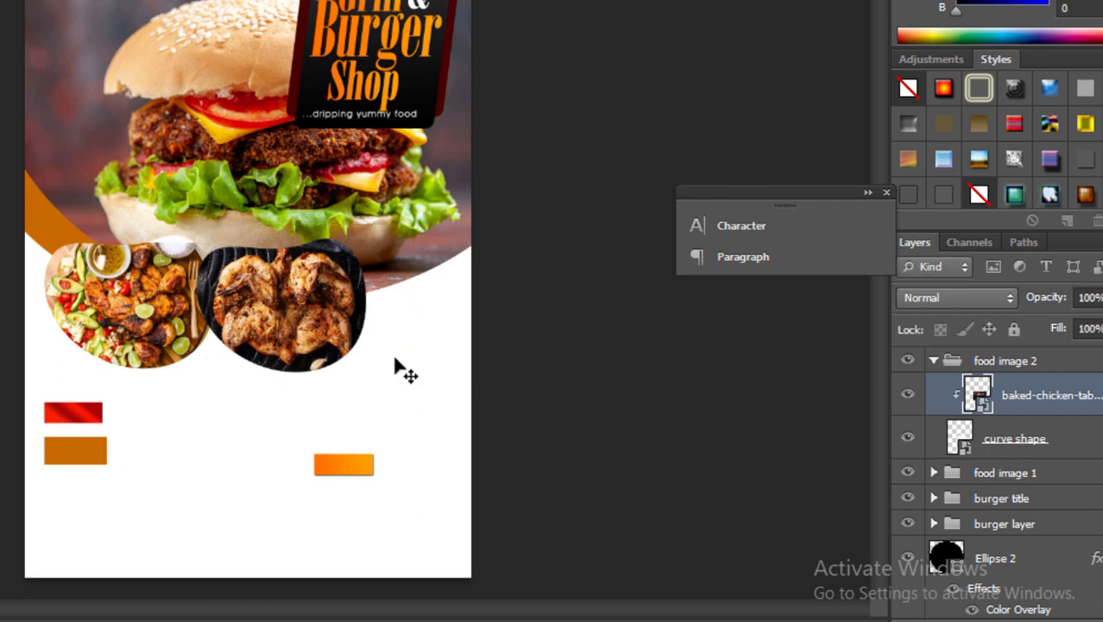
# Step: Collapse the food image 2 group and scale the food image 1 and food image 2 groups down together
pyautogui.click(938, 366)
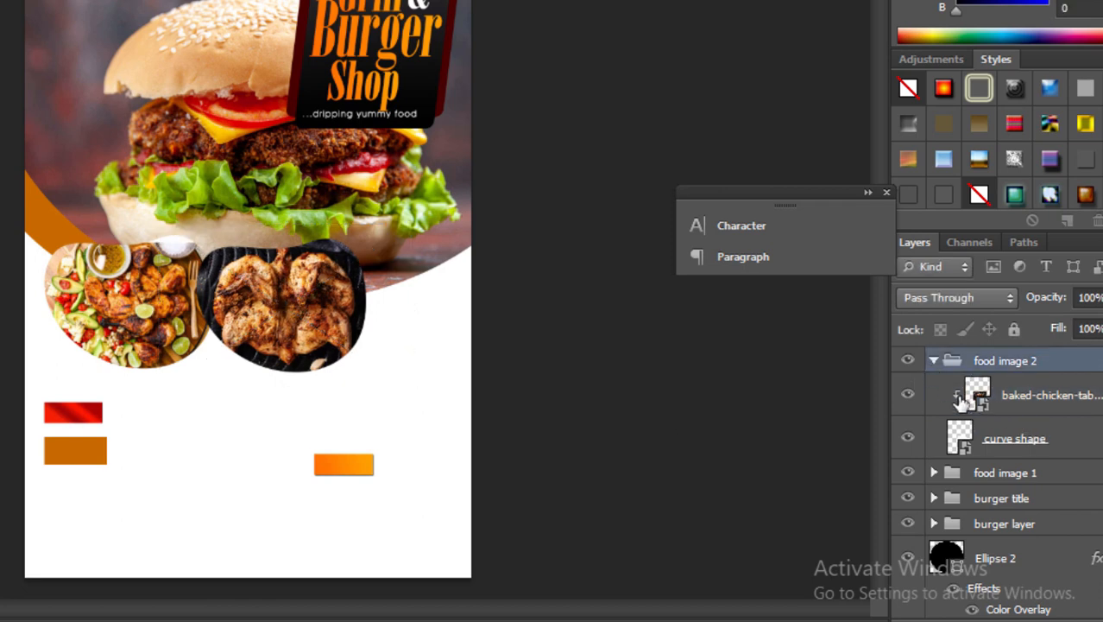
pyautogui.click(936, 363)
pyautogui.click(985, 387)
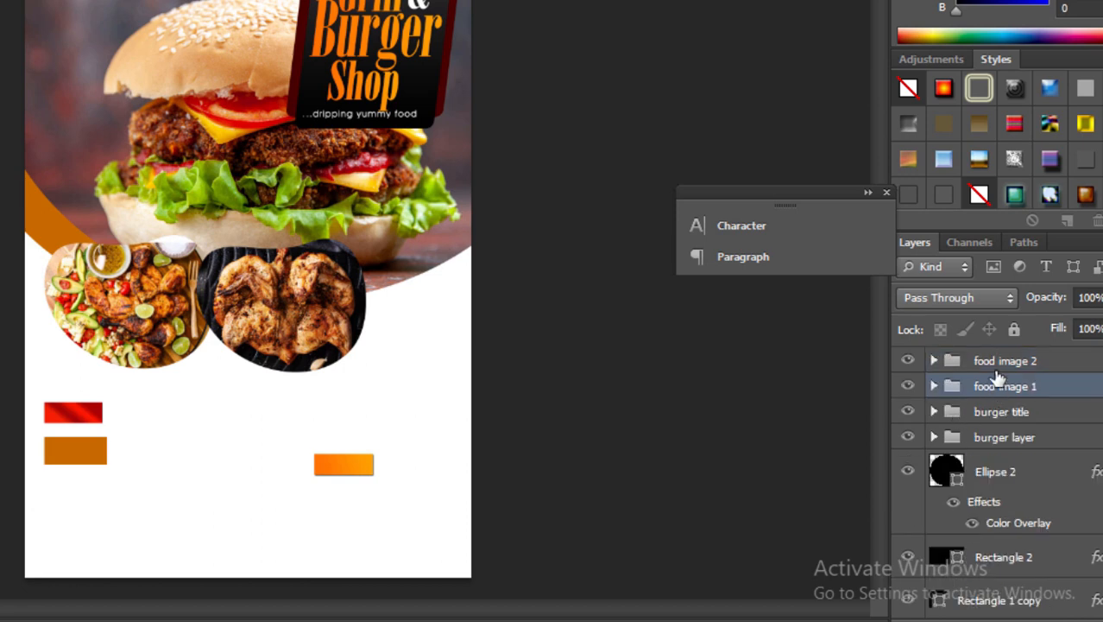
pyautogui.keyDown('shift'); pyautogui.click(998, 366); pyautogui.keyUp('shift')
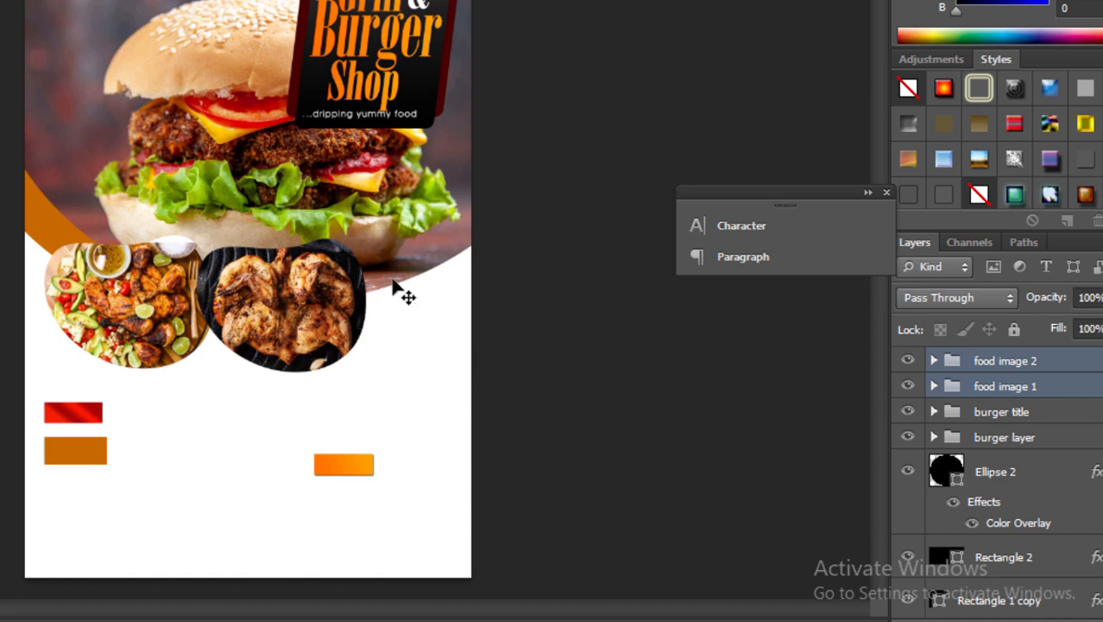
pyautogui.hotkey('ctrl', 't')
pyautogui.moveTo(413, 226); pyautogui.dragTo(386, 238)
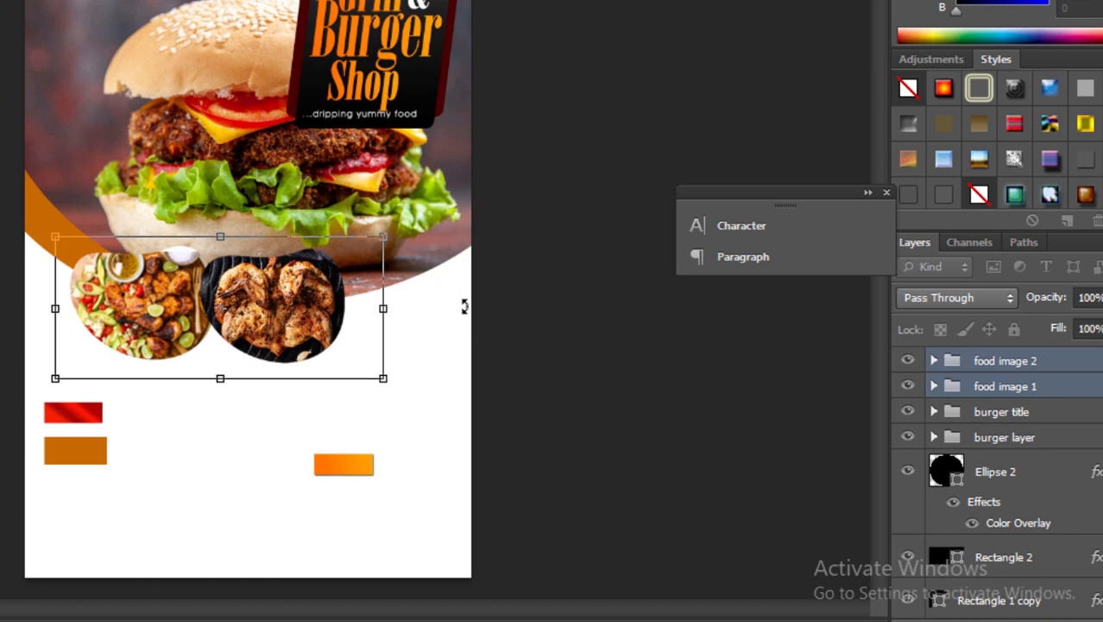
pyautogui.doubleClick(136, 294)
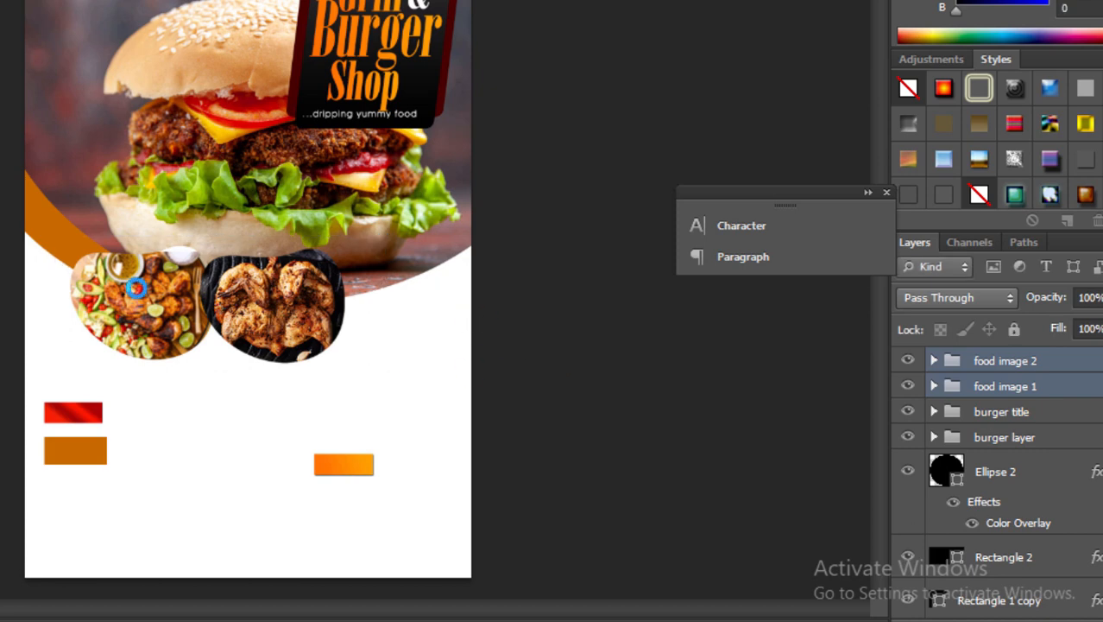
# Step: Reposition both food groups so food image 1 sits higher over the circle's edge and food image 2 sits lower, close beside it
pyautogui.rightClick(133, 299)
pyautogui.click(169, 314)
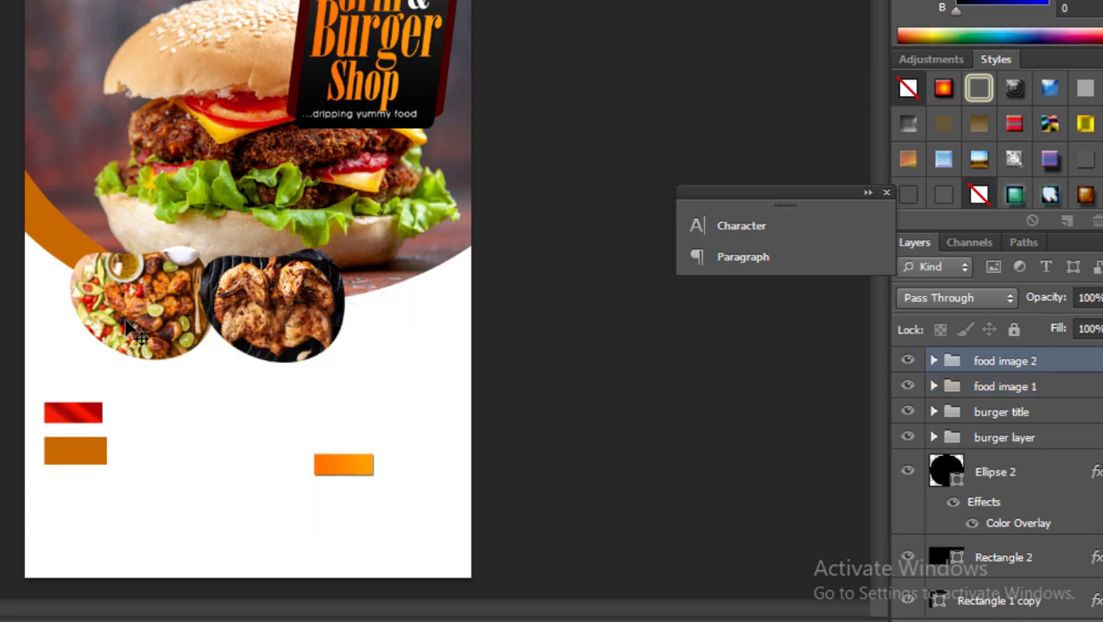
pyautogui.moveTo(130, 325); pyautogui.dragTo(128, 333)
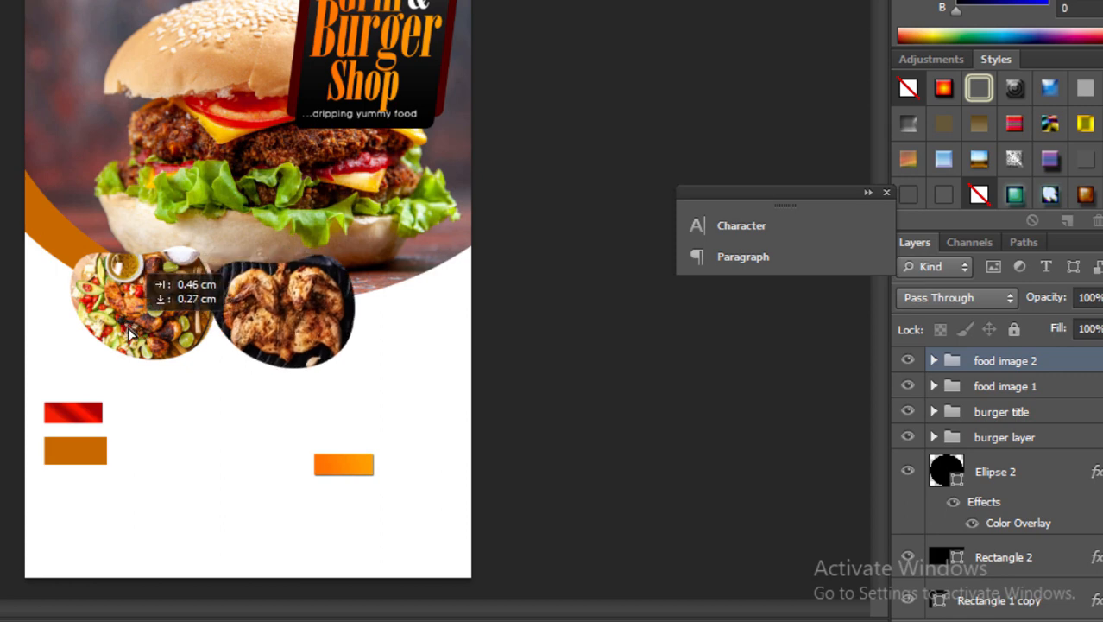
pyautogui.click(1007, 388)
pyautogui.moveTo(147, 306); pyautogui.dragTo(134, 285)
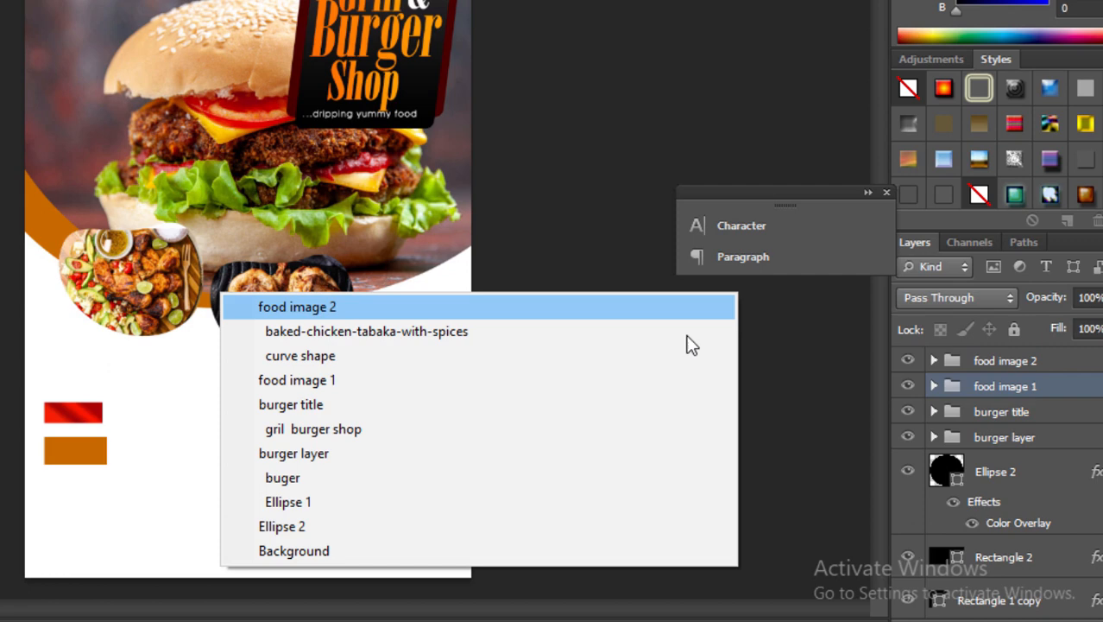
pyautogui.click(1041, 361)
pyautogui.click(1040, 361)
pyautogui.moveTo(298, 339); pyautogui.dragTo(268, 337)
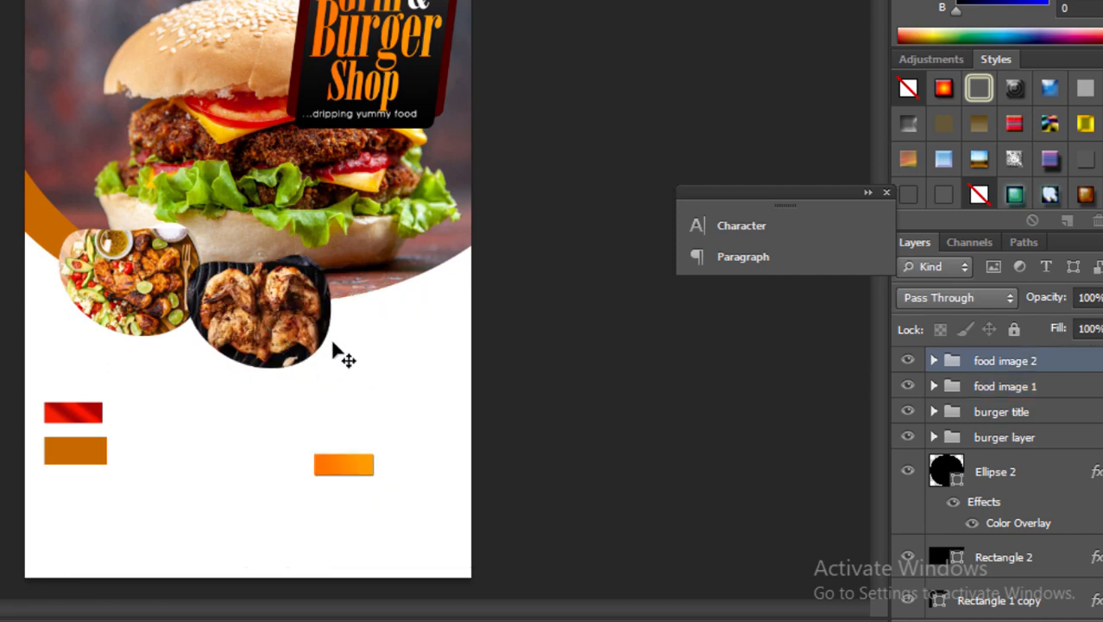
# Step: Scale the food image 2 group up to about 108.8%
pyautogui.hotkey('ctrl', 't')
pyautogui.moveTo(373, 243); pyautogui.dragTo(384, 227)
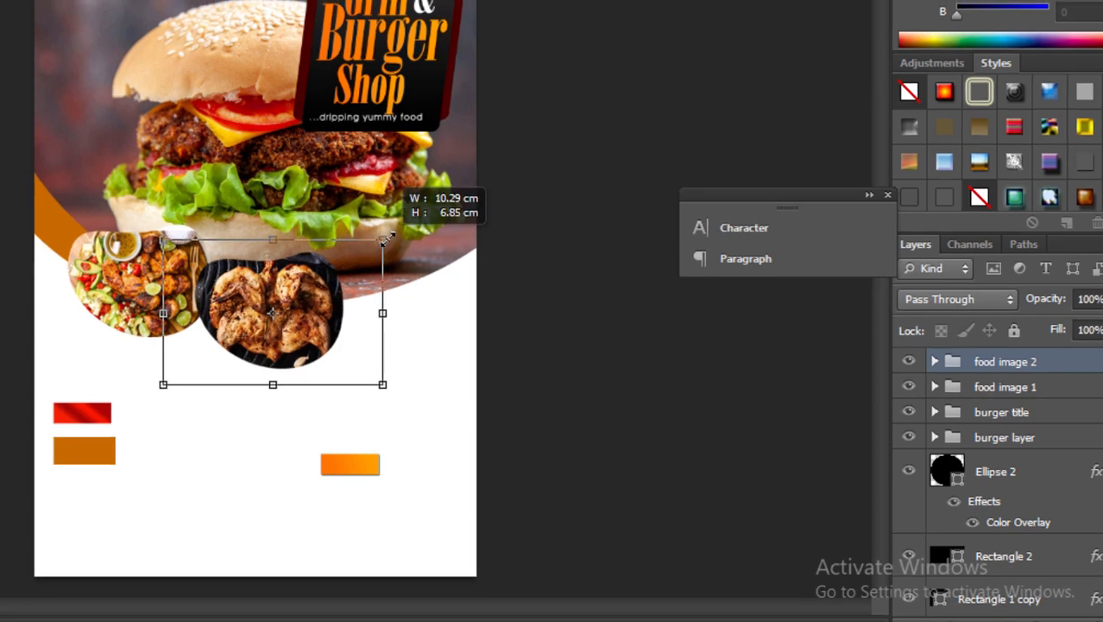
pyautogui.press('v')
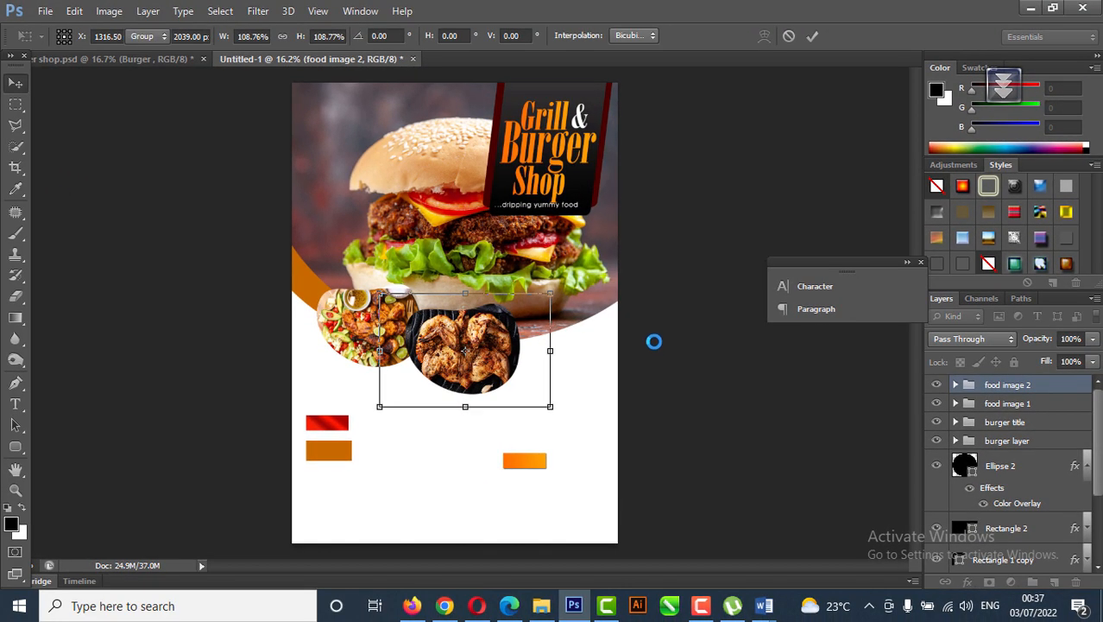
# Step: Duplicate the food image 2 group
pyautogui.click(1010, 403)
pyautogui.click(1022, 385)
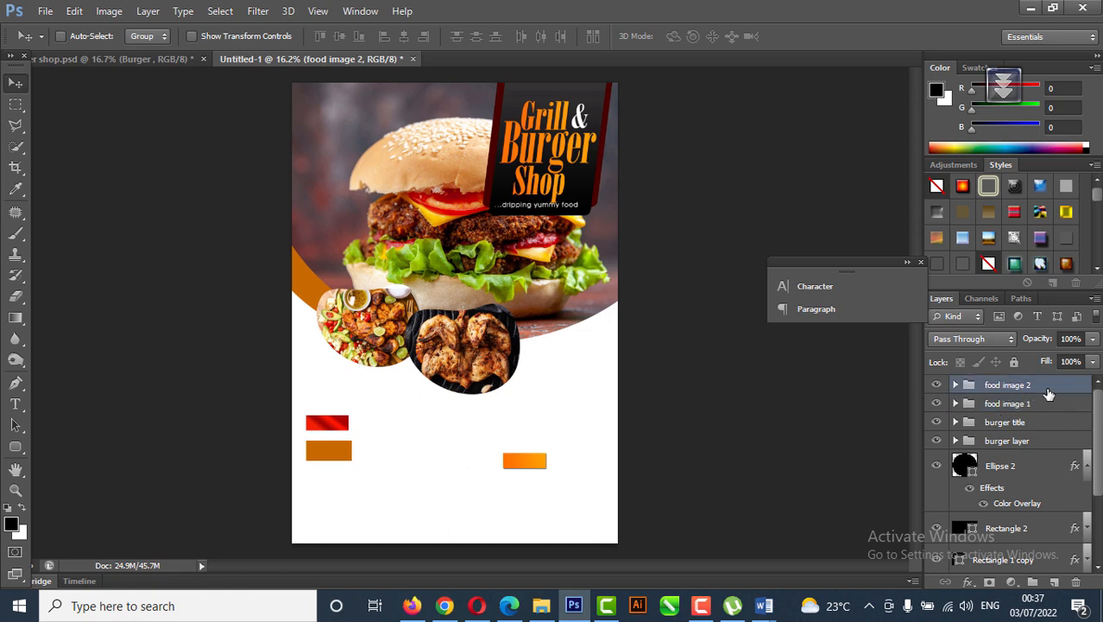
pyautogui.hotkey('ctrl', 'j')
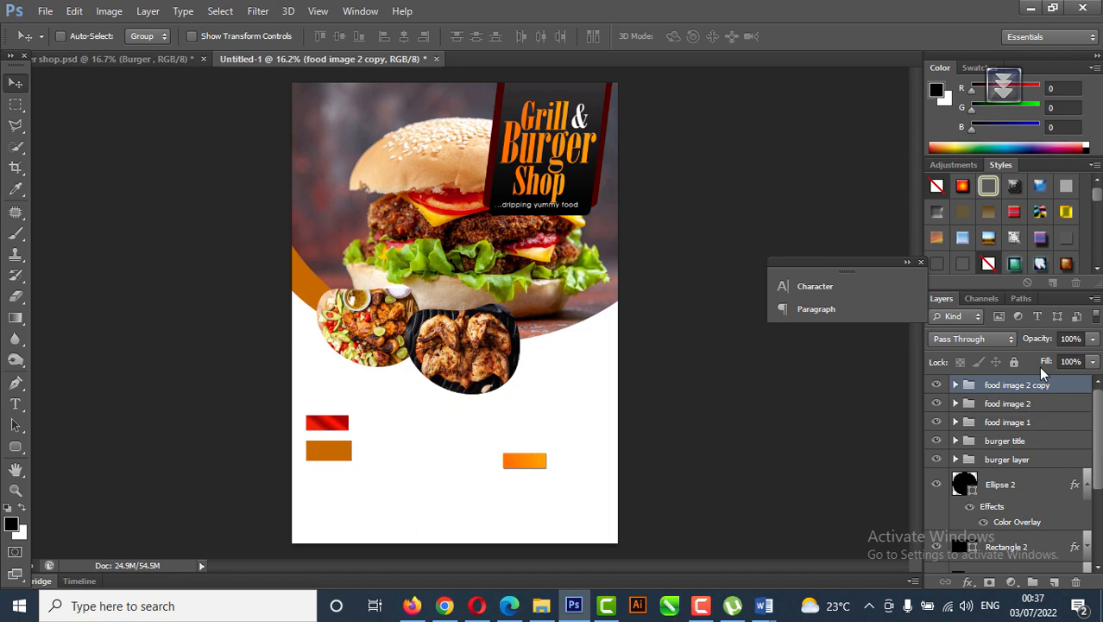
# Step: Rename the duplicated group as food image 3
pyautogui.click(149, 11)
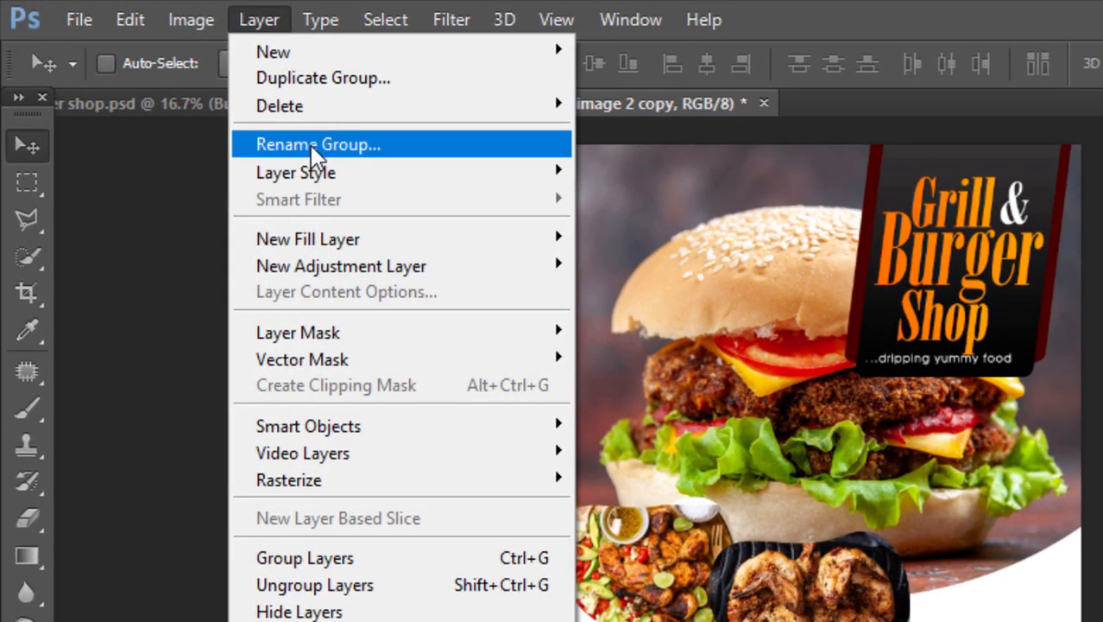
pyautogui.click(317, 145)
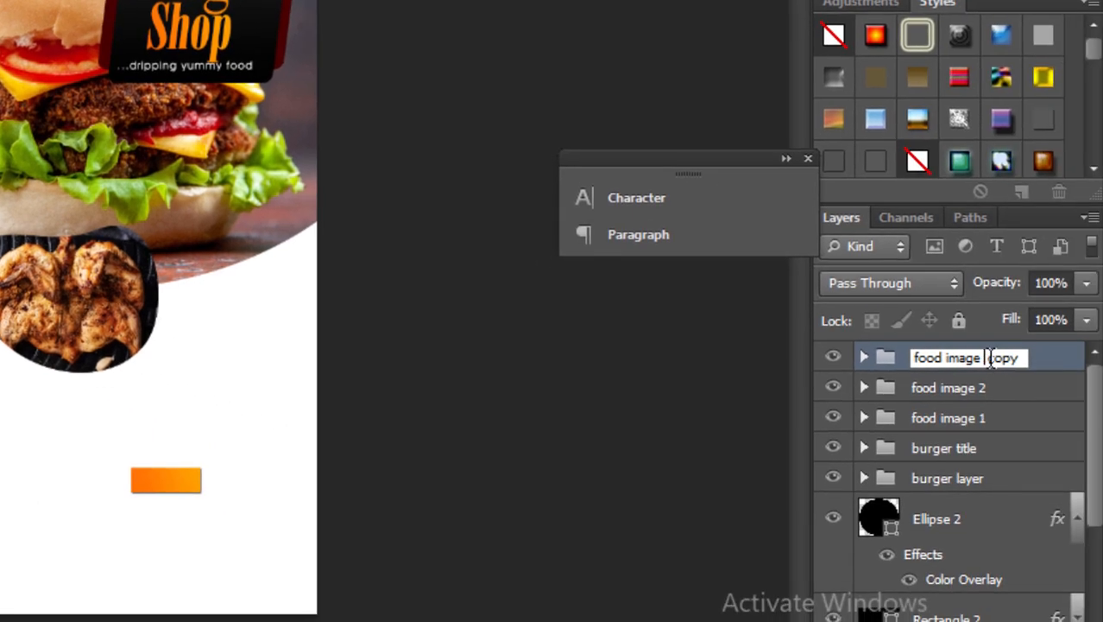
pyautogui.press('BackSpace')
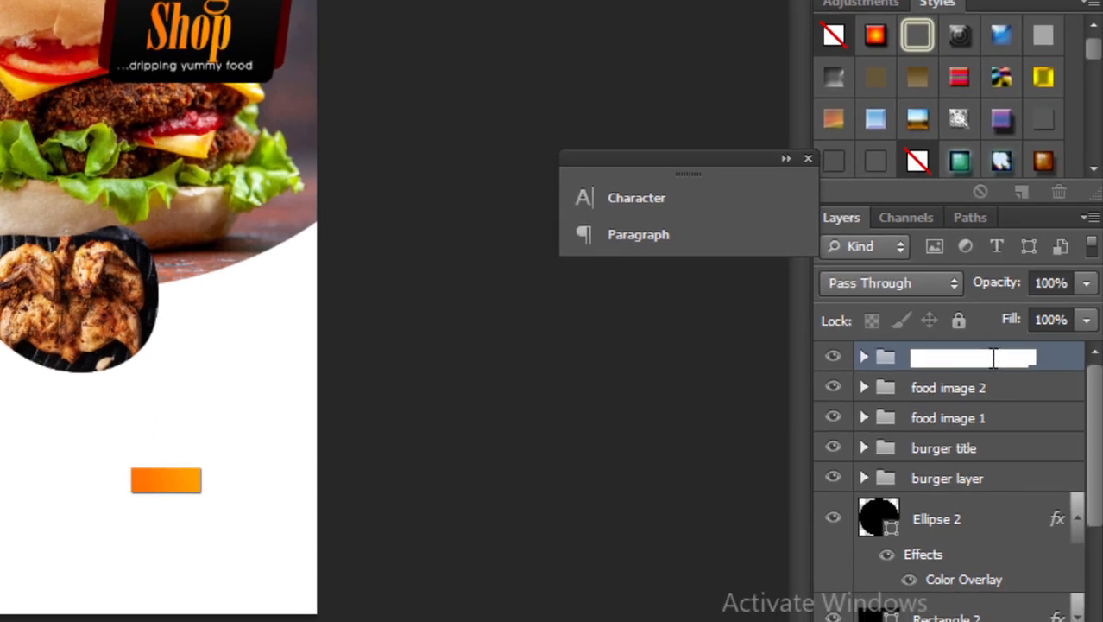
pyautogui.click(993, 358)
pyautogui.press('BackSpace')
pyautogui.write('3')
pyautogui.press('Delete')
pyautogui.press('Delete')
pyautogui.press('Delete')
pyautogui.press('Delete')
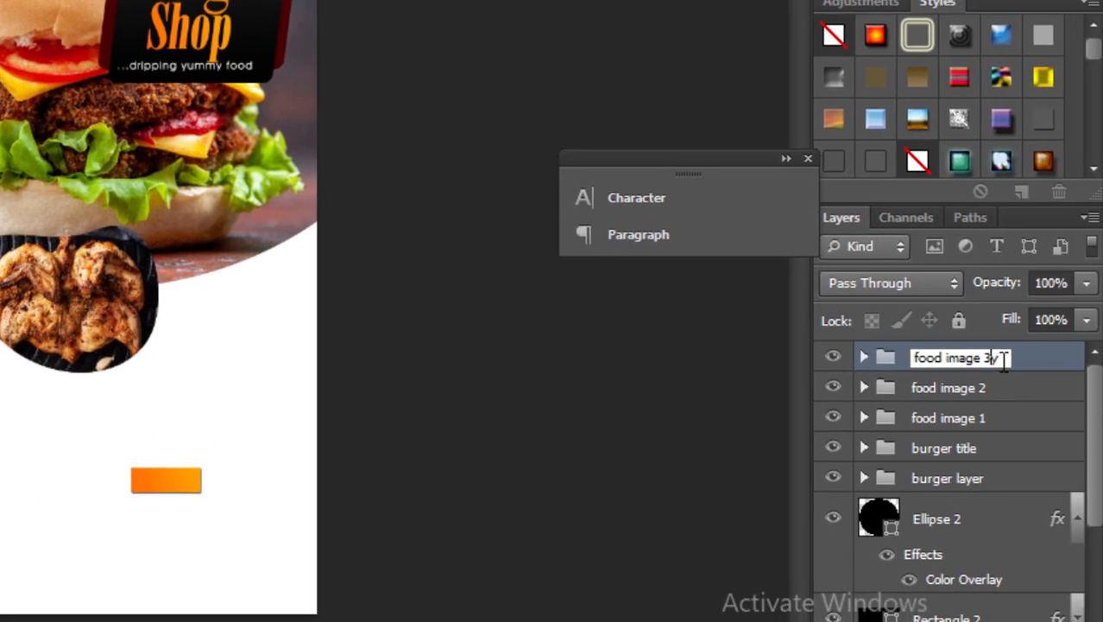
pyautogui.press('Delete')
pyautogui.click(173, 308)
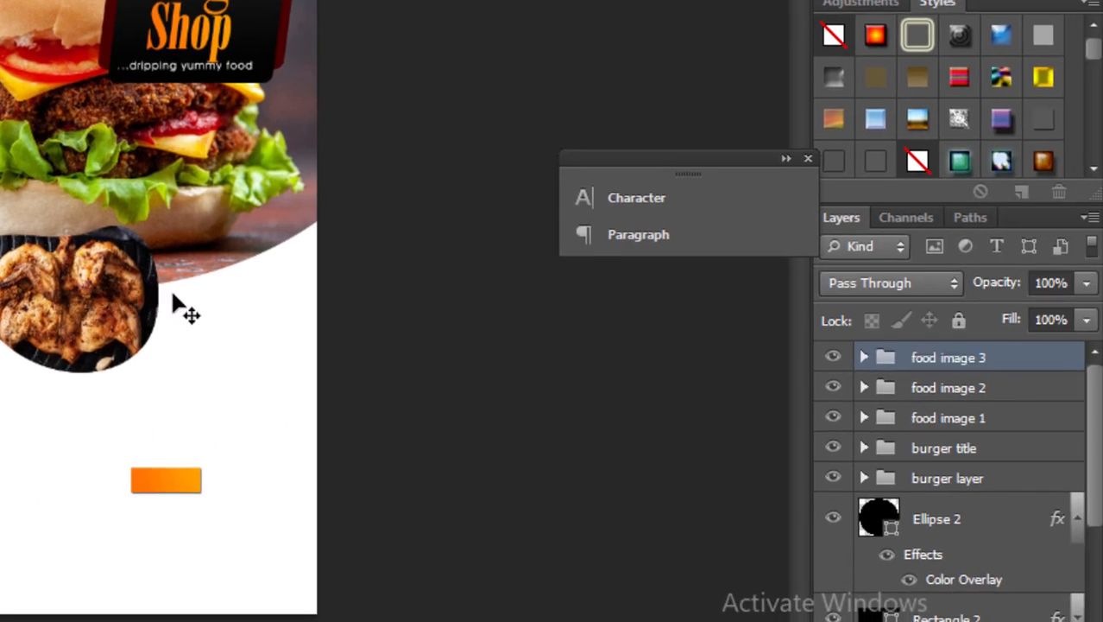
# Step: Place food image 3 beside food image 2, about 6.26 cm to its right, and shift all three food groups slightly left
pyautogui.moveTo(109, 288); pyautogui.dragTo(253, 290)
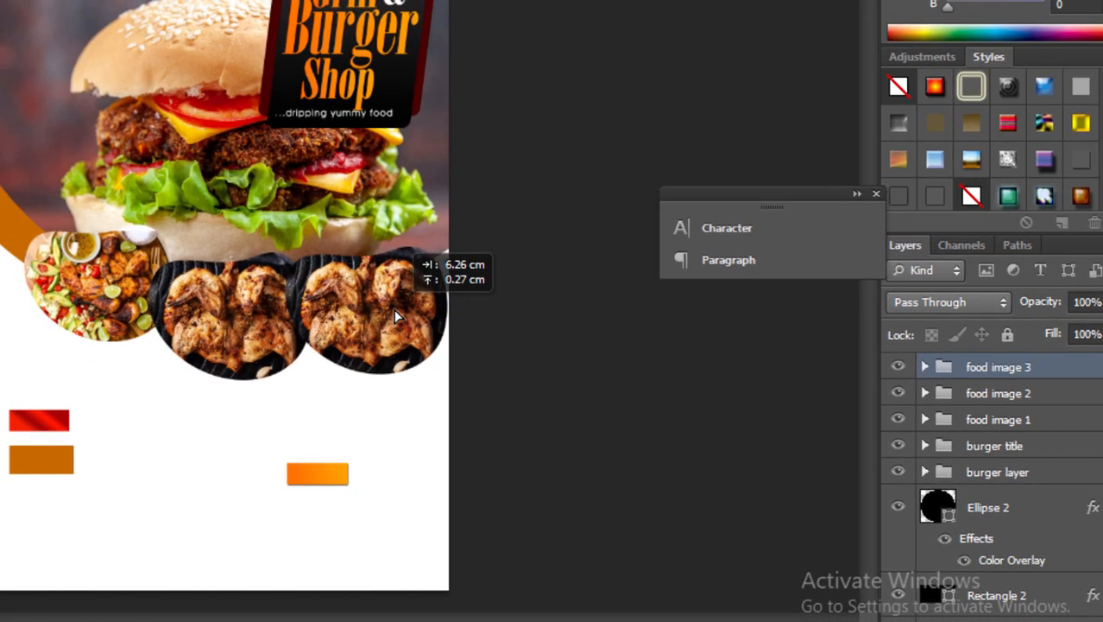
pyautogui.moveTo(393, 309); pyautogui.dragTo(394, 308)
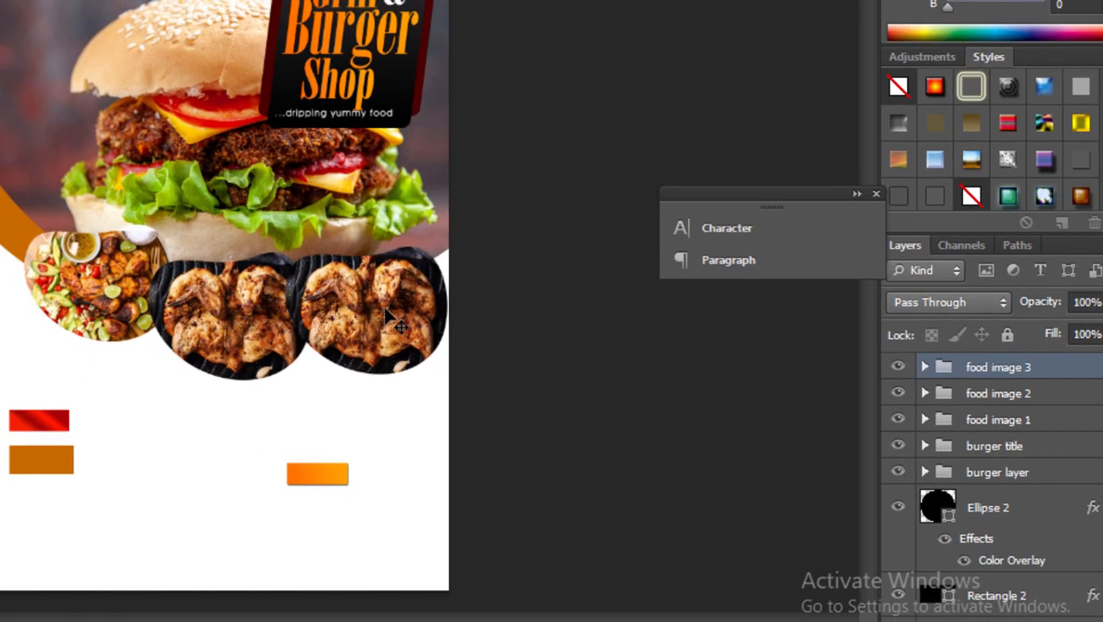
pyautogui.keyDown('shift'); pyautogui.click(1027, 421); pyautogui.keyUp('shift')
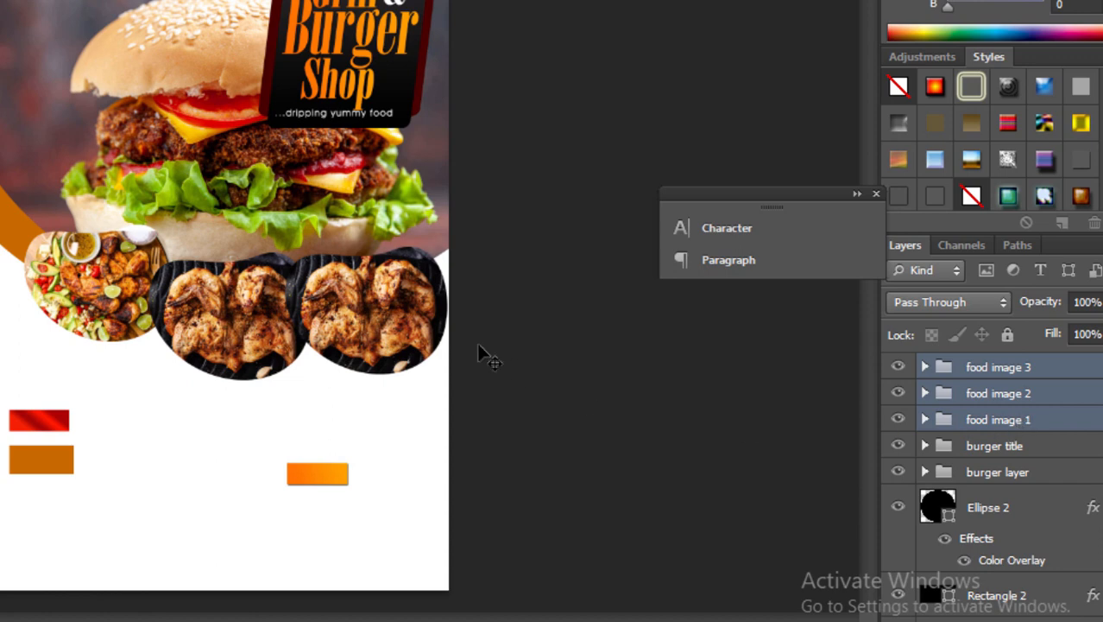
pyautogui.moveTo(377, 309); pyautogui.dragTo(360, 311)
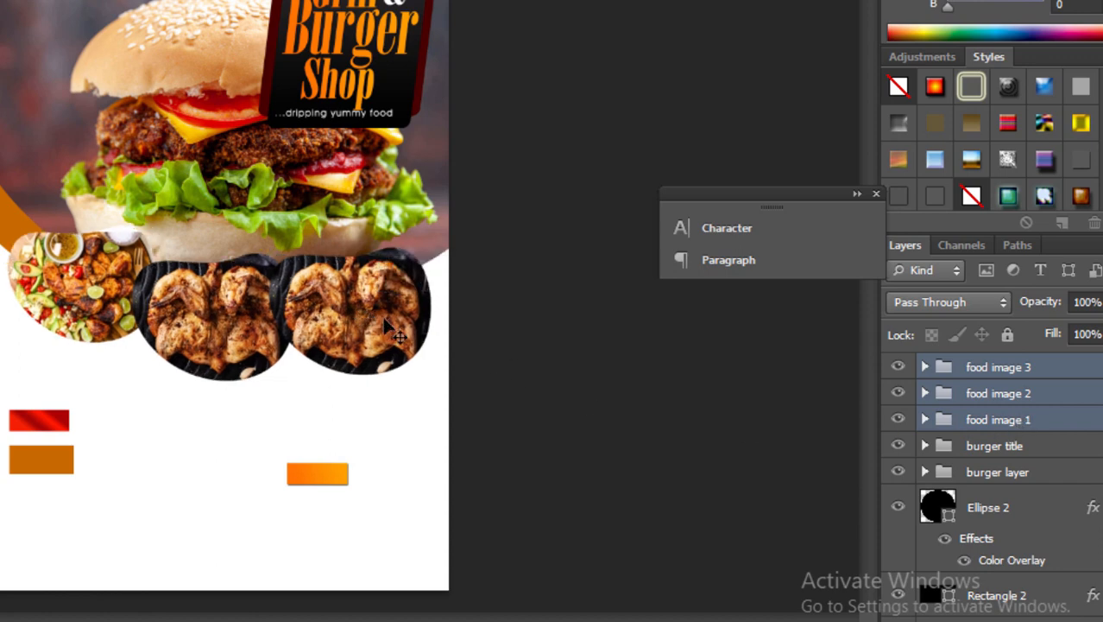
# Step: Scale the three selected food image groups down together to about 86%
pyautogui.hotkey('ctrl', 't')
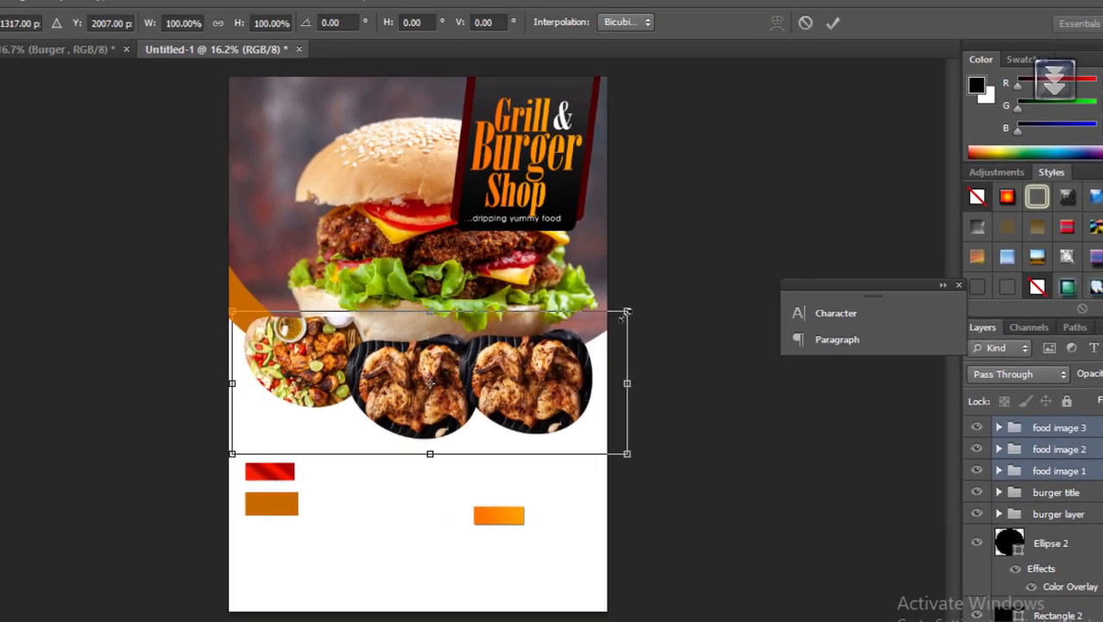
pyautogui.moveTo(624, 314)
pyautogui.mouseDown()
pyautogui.moveTo(599, 320)
pyautogui.moveTo(620, 329)
pyautogui.mouseUp()
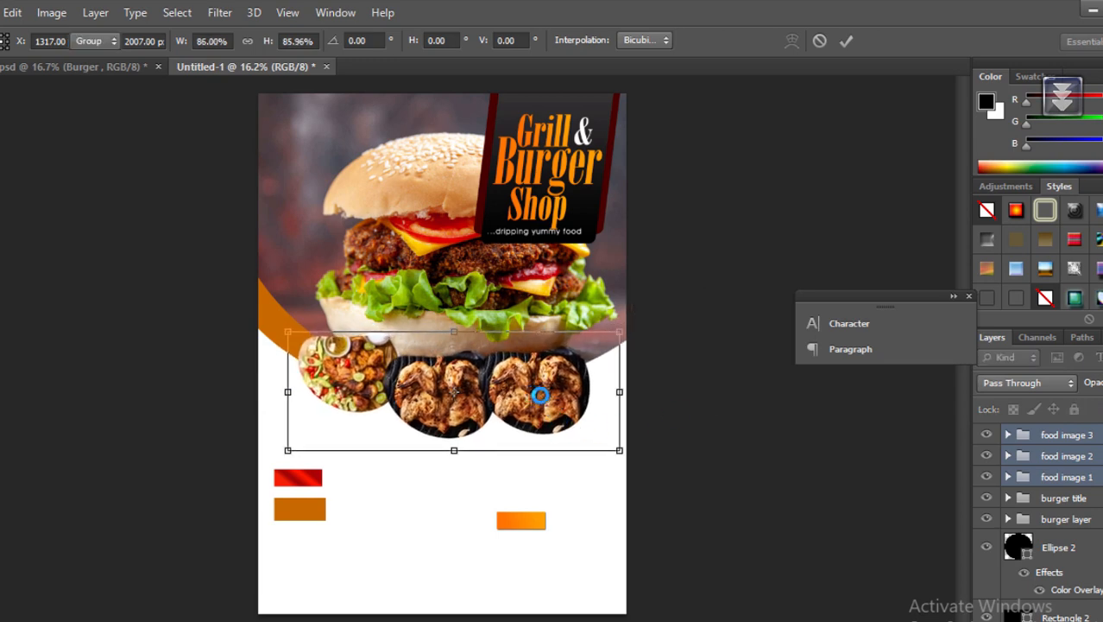
pyautogui.press('Return')
# Step: Move food image 3 slightly up and to the right, and shift all three food image groups slightly left
pyautogui.rightClick(542, 399)
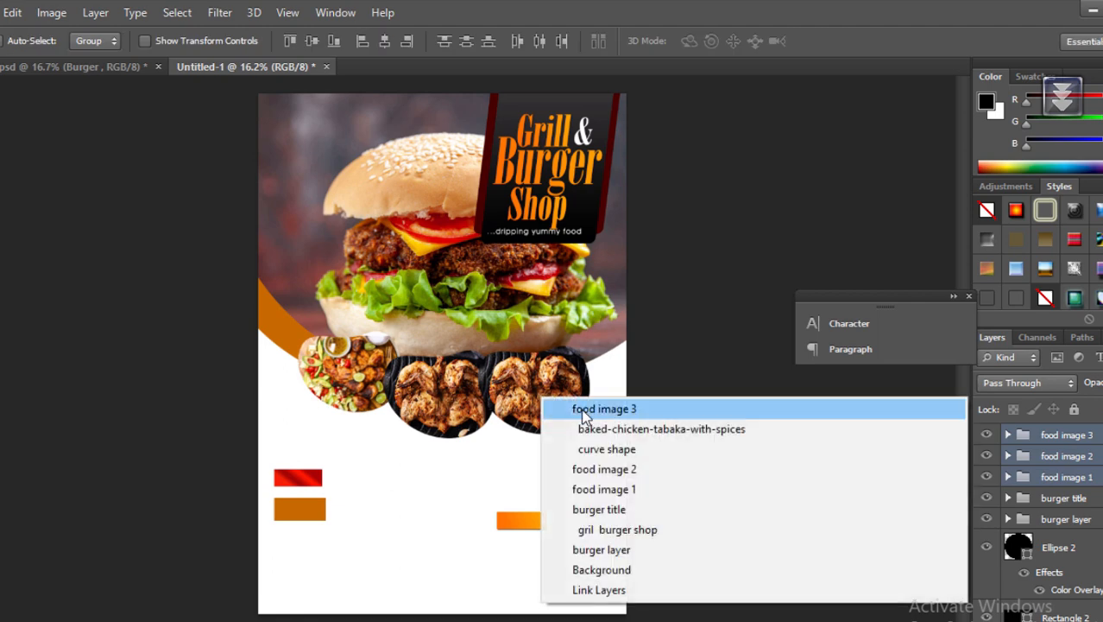
pyautogui.click(585, 412)
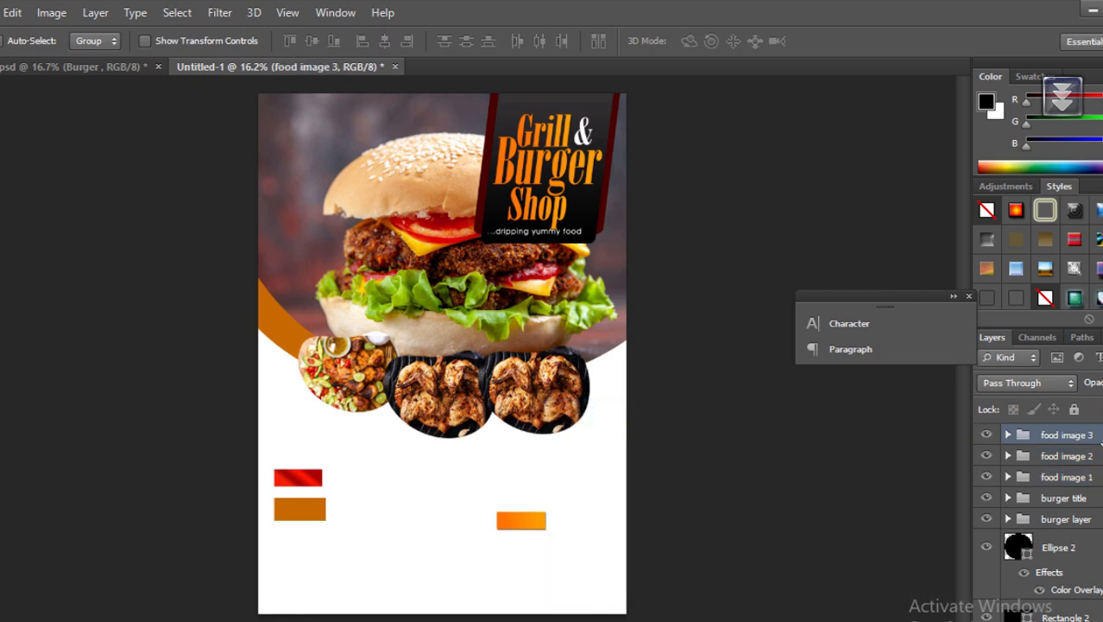
pyautogui.moveTo(529, 400); pyautogui.dragTo(540, 394)
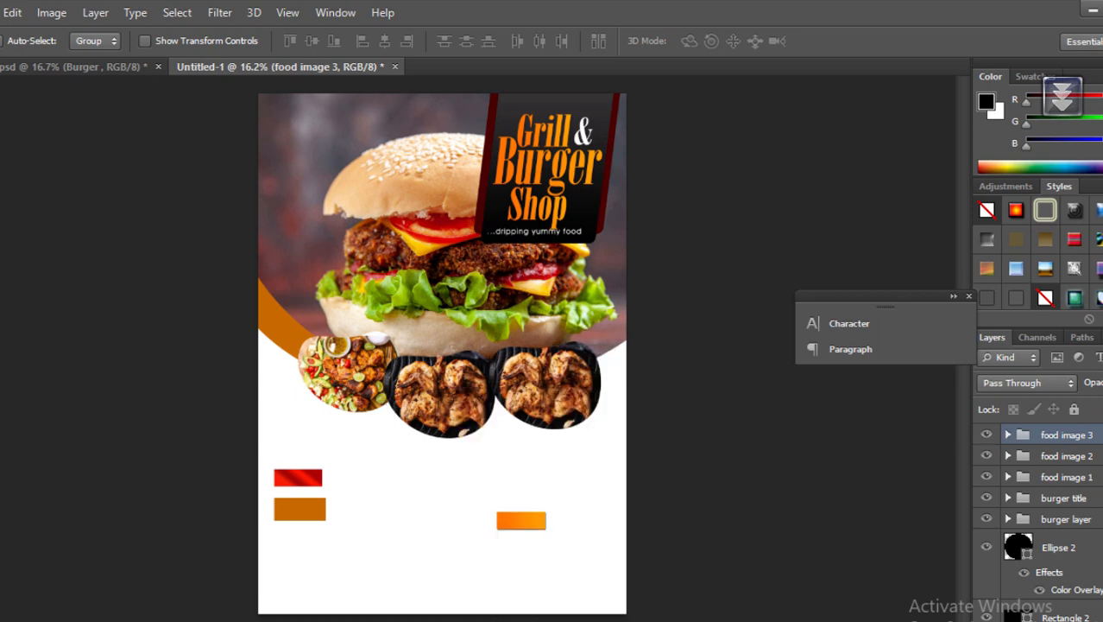
pyautogui.keyDown('shift'); pyautogui.click(1024, 477); pyautogui.keyUp('shift')
pyautogui.moveTo(562, 406); pyautogui.dragTo(550, 404)
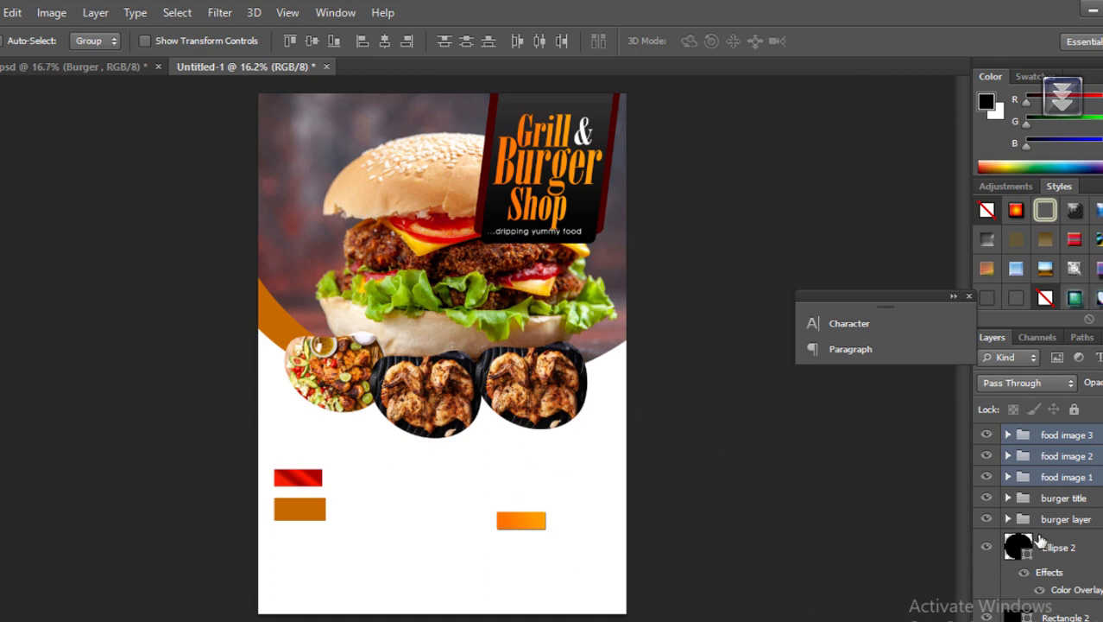
# Step: Place the delicious-fried-chicken-plate image from File Explorer's burger shop folder into the flyer, directly above the food image 2 group
pyautogui.click(1098, 452)
pyautogui.hotkey('alt', 'Tab')
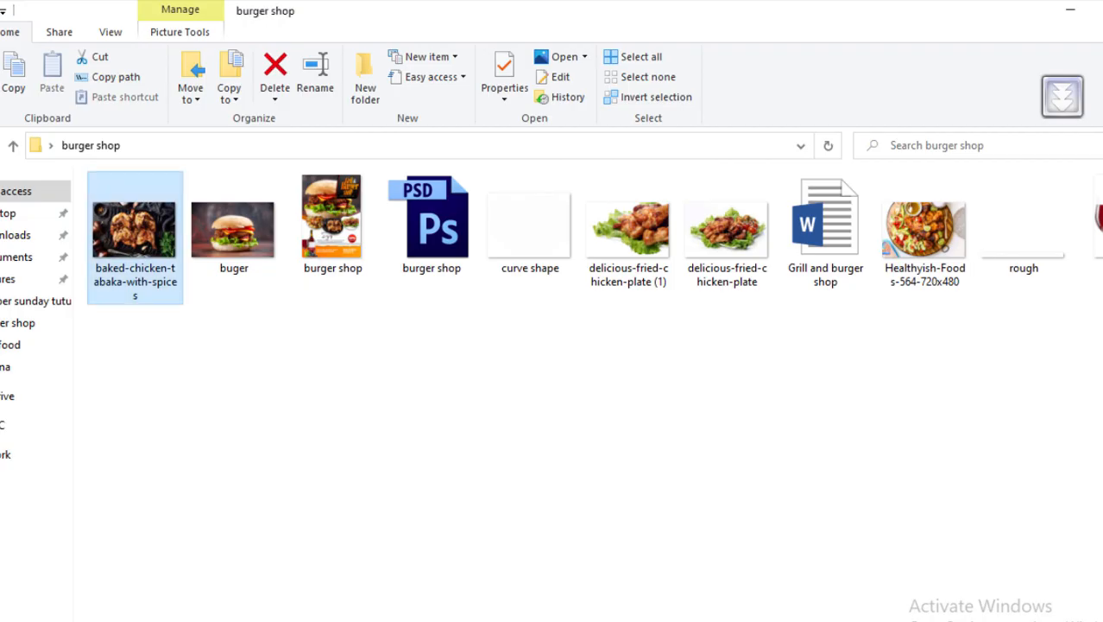
pyautogui.click(720, 276)
pyautogui.moveTo(725, 241); pyautogui.dragTo(615, 453)
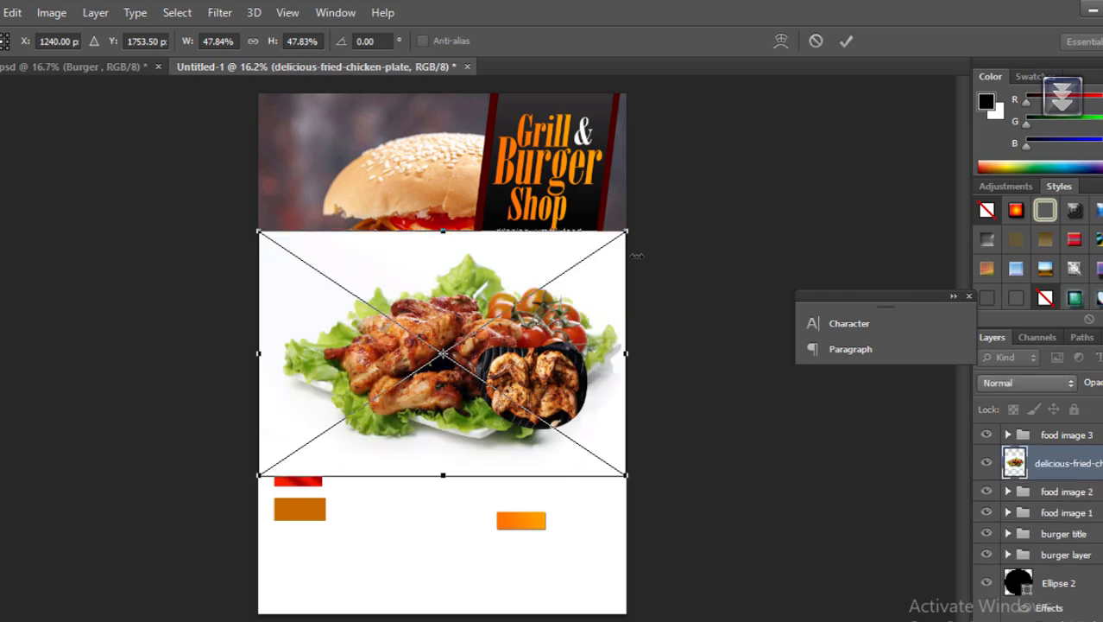
pyautogui.press('Return')
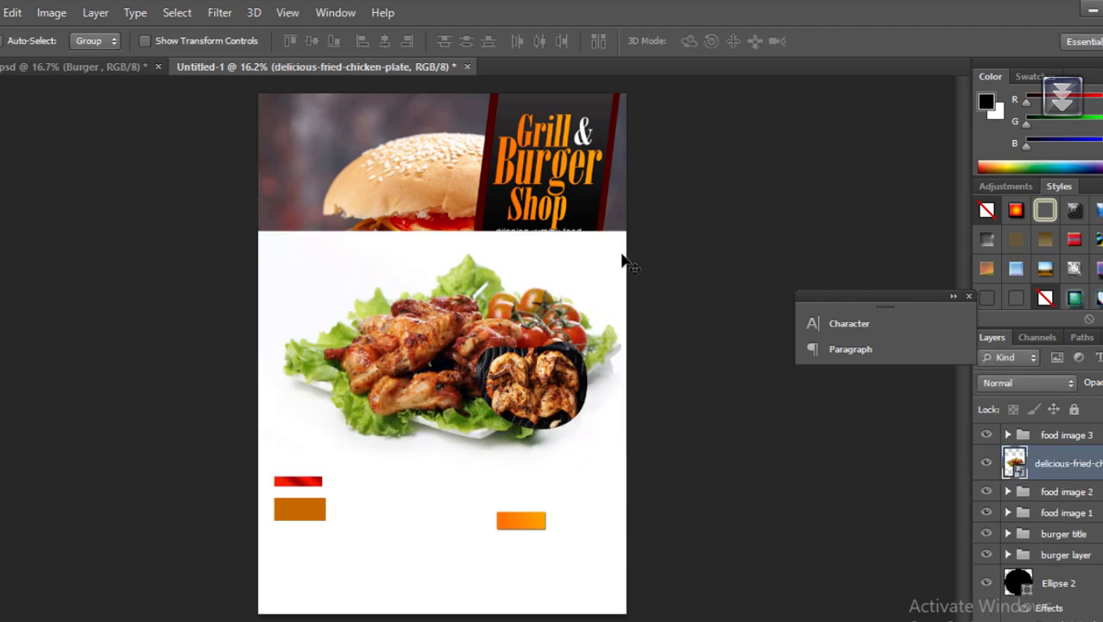
# Step: Scale the placed fried chicken plate image down to about 24.2% and expand the food image 3 group
pyautogui.hotkey('ctrl', 't')
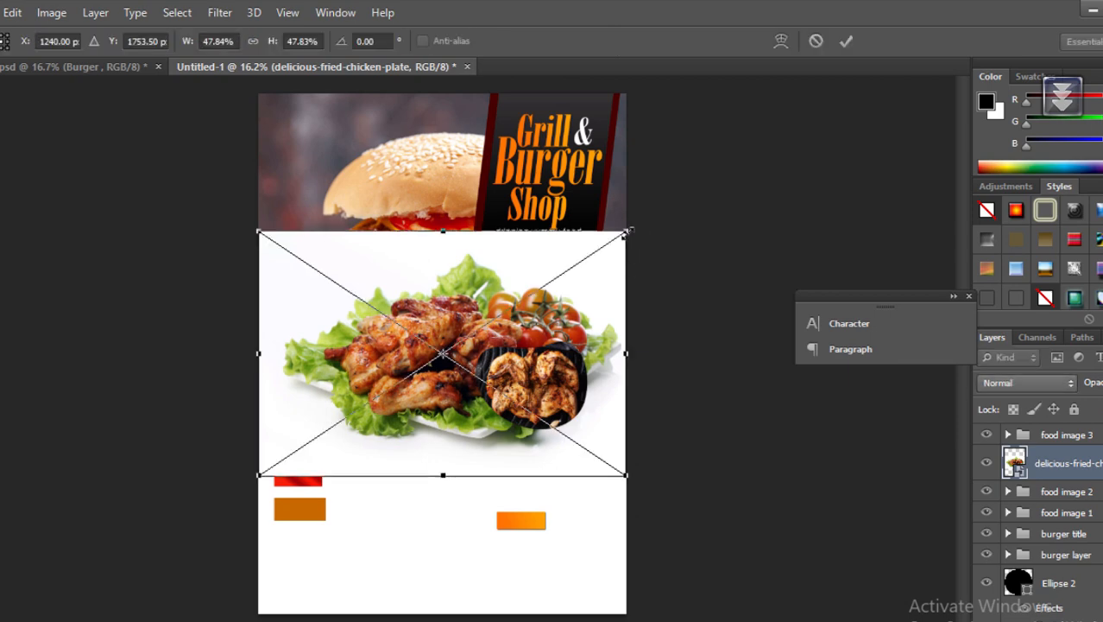
pyautogui.moveTo(619, 239); pyautogui.dragTo(536, 294)
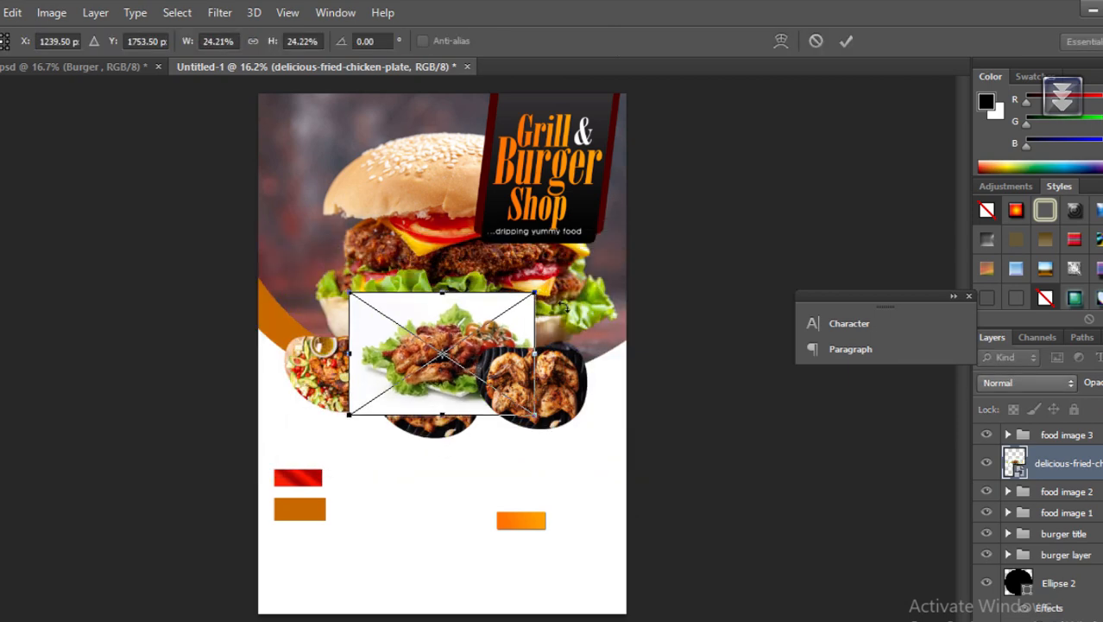
pyautogui.press('Return')
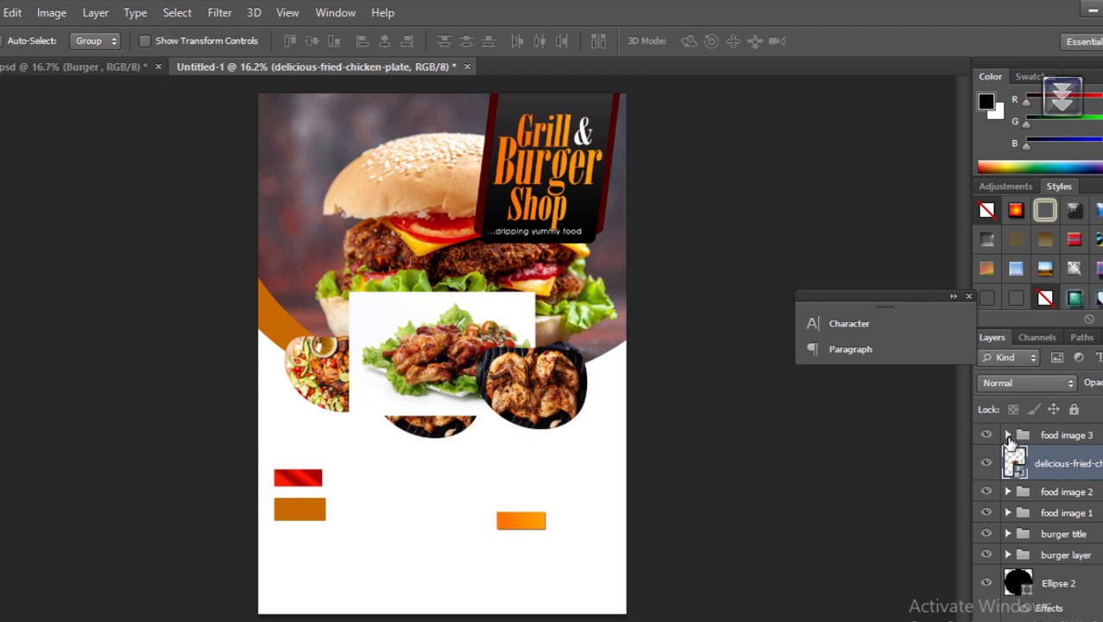
pyautogui.click(1007, 435)
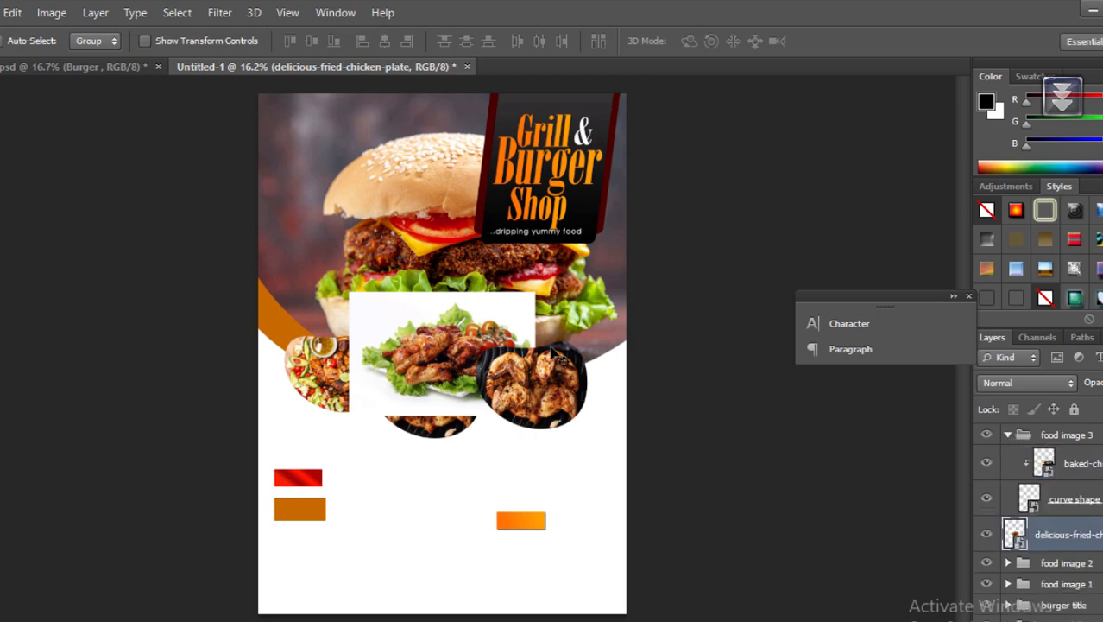
# Step: Move the delicious-fried-chicken-plate layer into the food image 3 group, clip it to the curve shape, and delete the baked-chicken layer there
pyautogui.moveTo(1062, 547); pyautogui.dragTo(1076, 455)
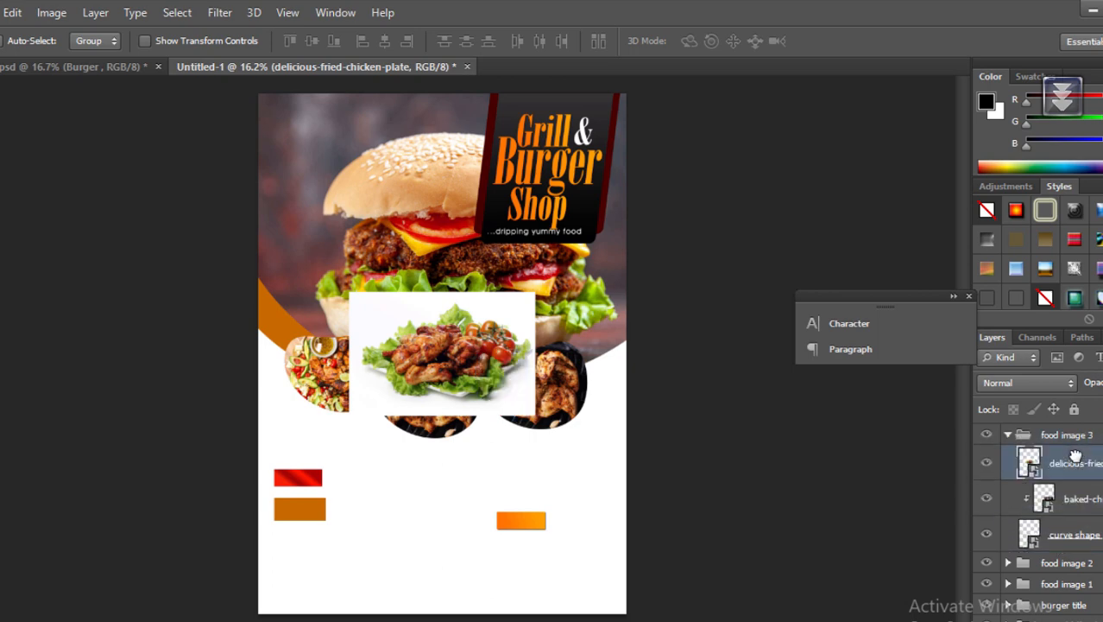
pyautogui.click(1079, 501)
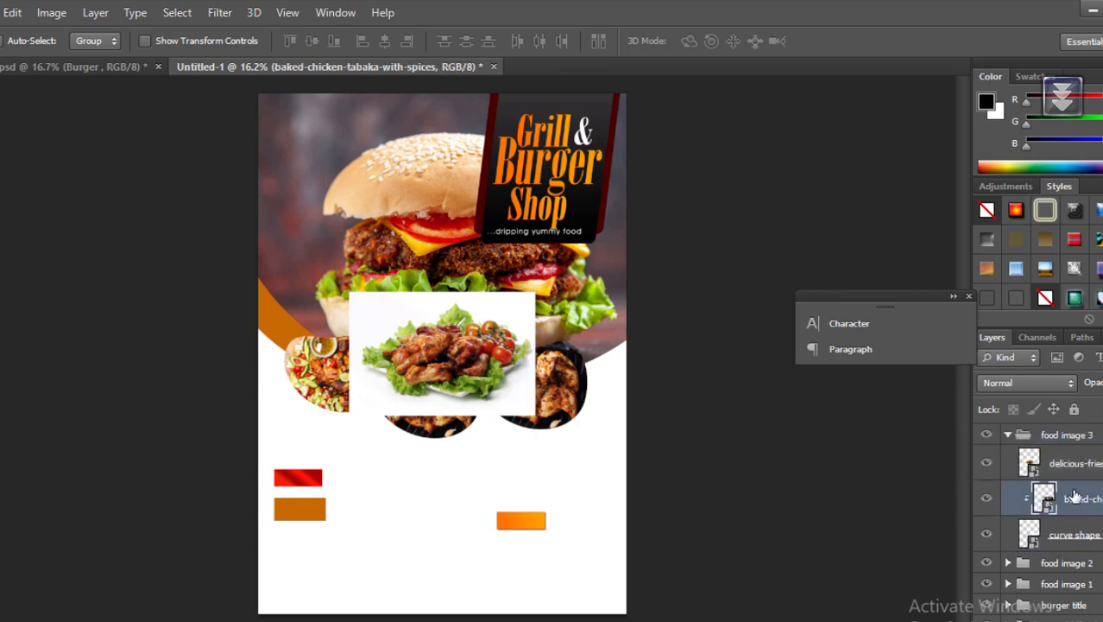
pyautogui.moveTo(1067, 472); pyautogui.dragTo(1071, 525)
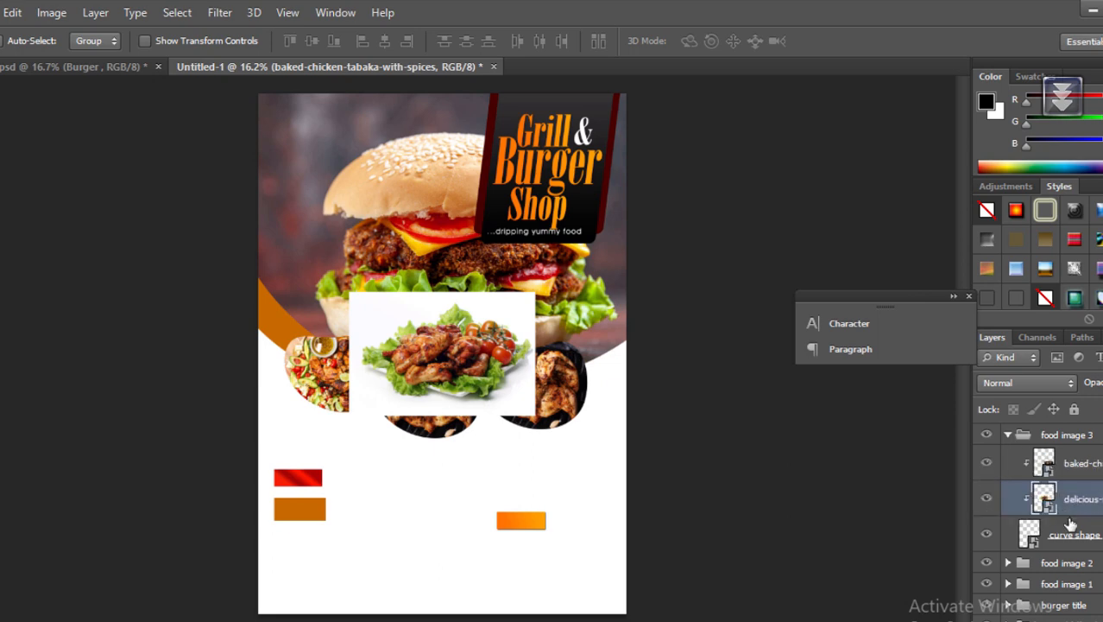
pyautogui.click(1093, 466)
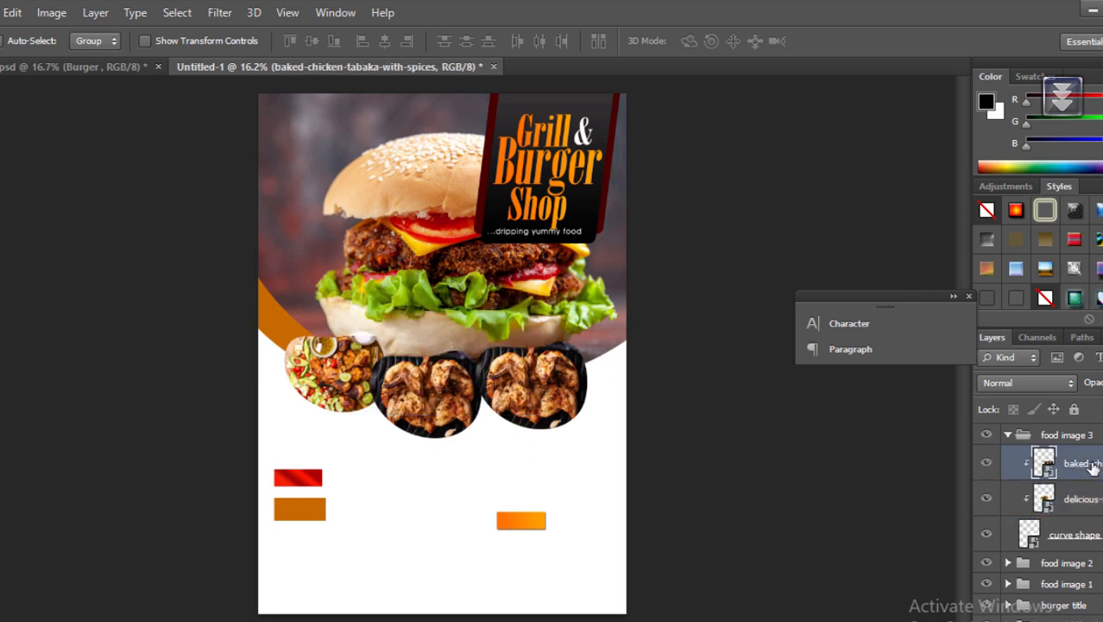
pyautogui.press('Delete')
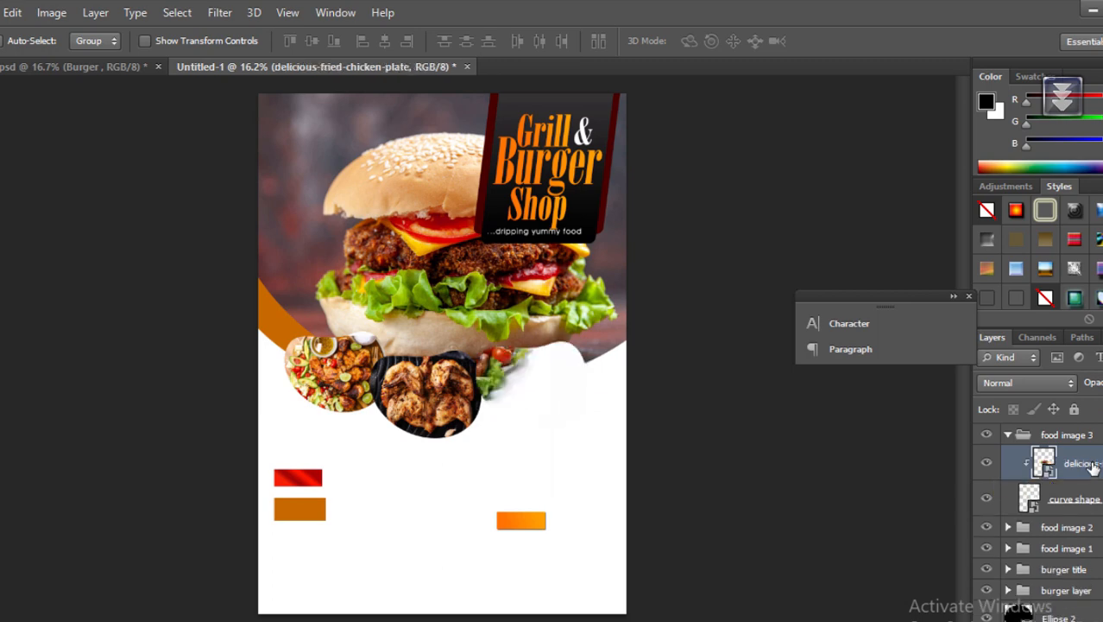
# Step: Reposition the fried chicken plate image within food image 3's curved shape and scale it down to about 22.45%
pyautogui.moveTo(528, 399); pyautogui.dragTo(578, 423)
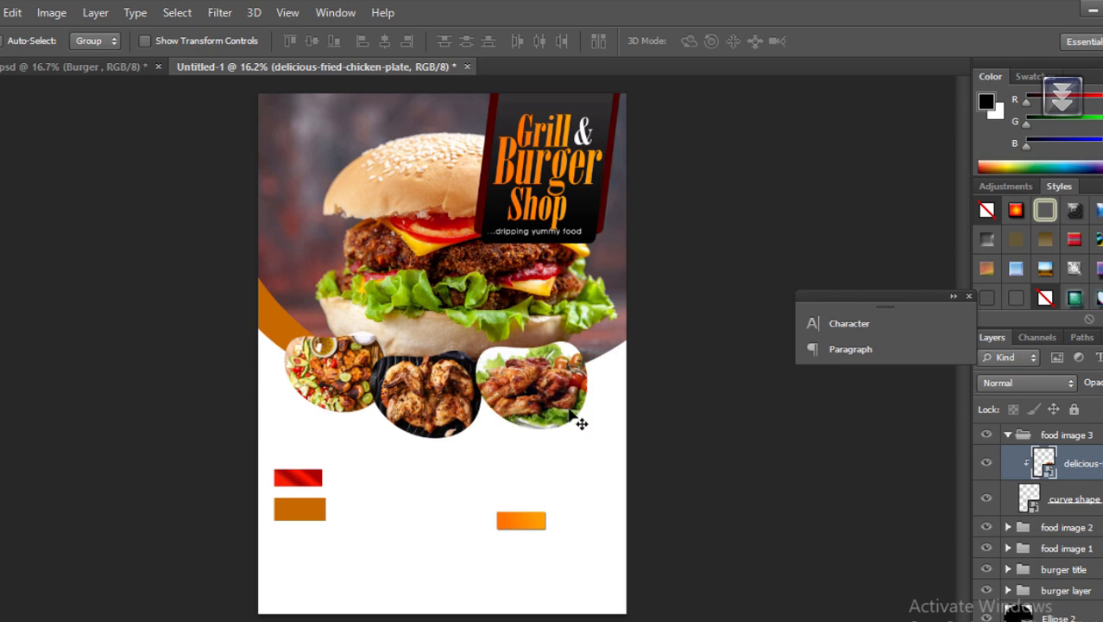
pyautogui.hotkey('ctrl', 't')
pyautogui.moveTo(627, 330); pyautogui.dragTo(618, 335)
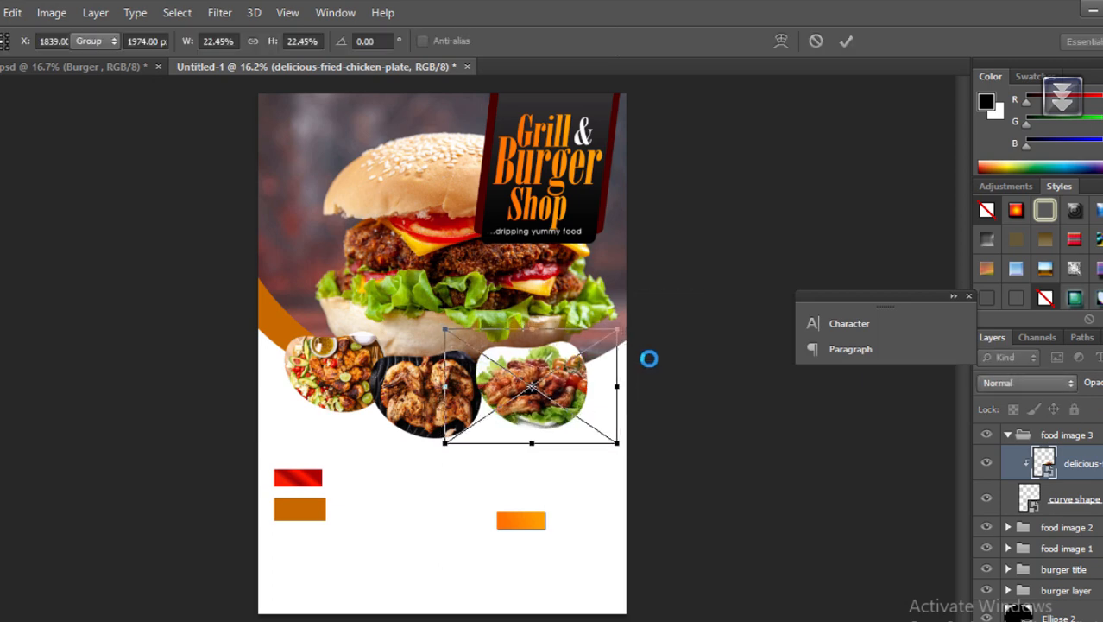
pyautogui.press('Return')
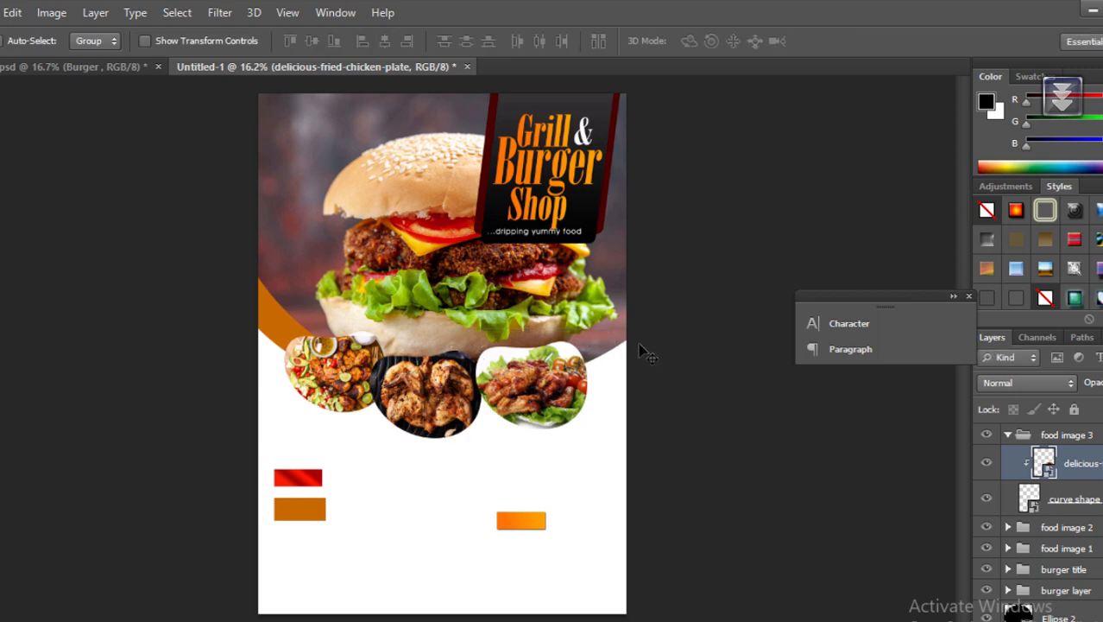
pyautogui.rightClick(393, 212)
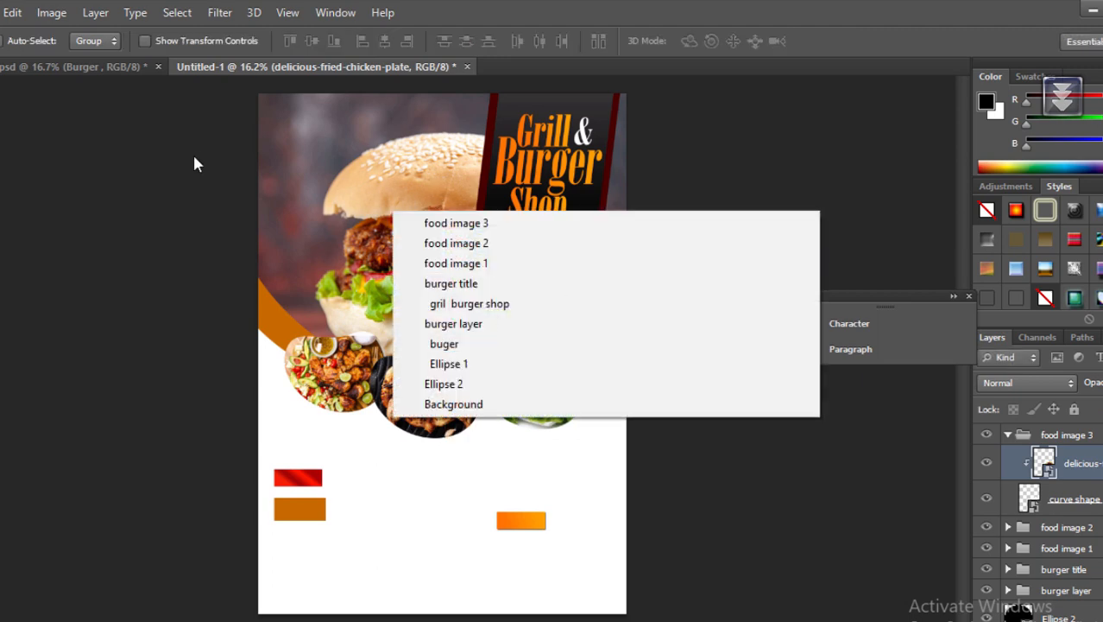
pyautogui.click(343, 162)
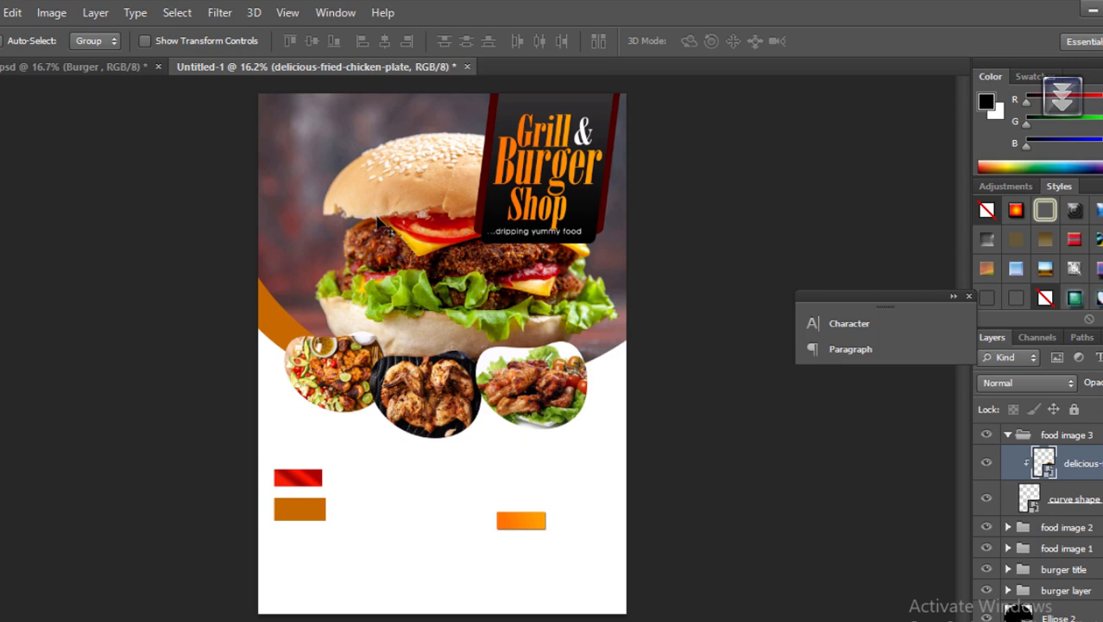
pyautogui.rightClick(394, 180)
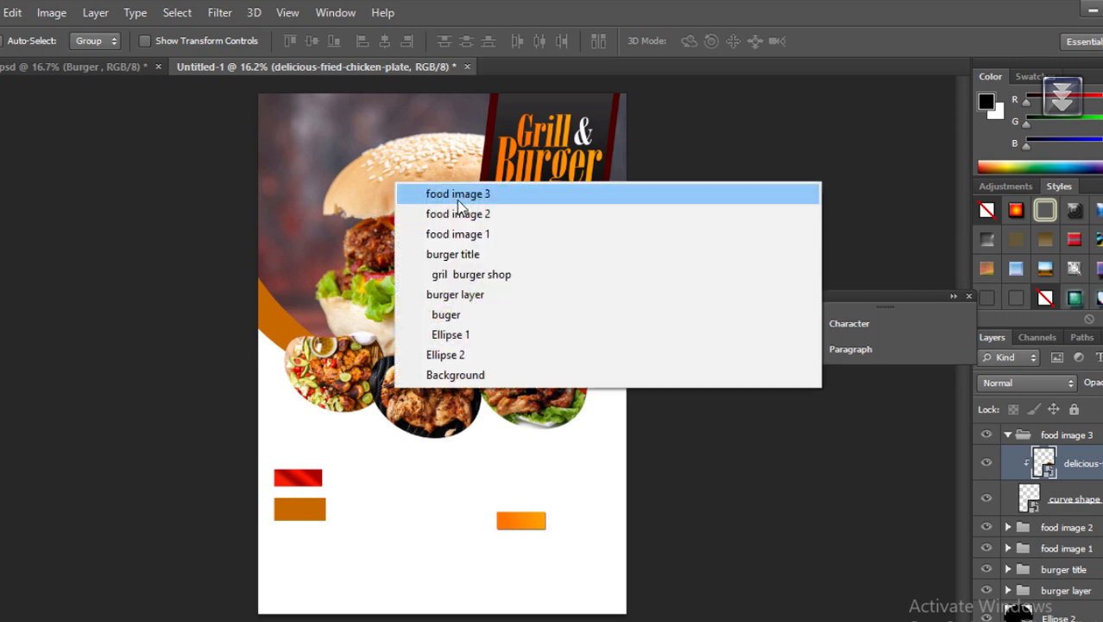
pyautogui.click(496, 254)
pyautogui.rightClick(429, 232)
pyautogui.click(471, 247)
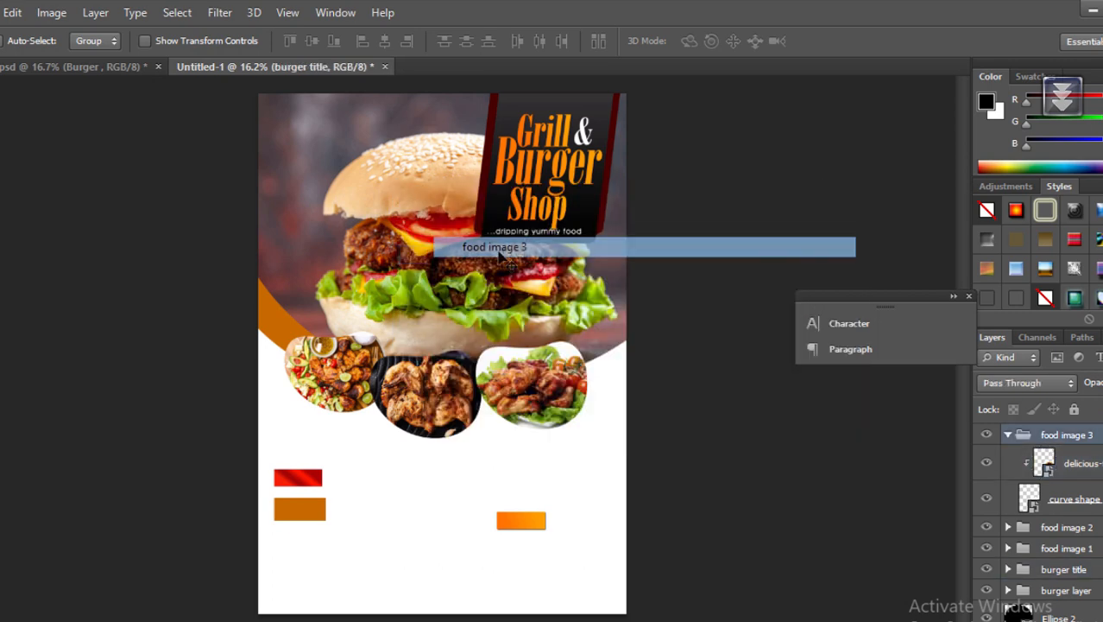
# Step: Collapse the food image 3 group, expand the burger layer group, and move the buger image slightly left
pyautogui.click(1008, 435)
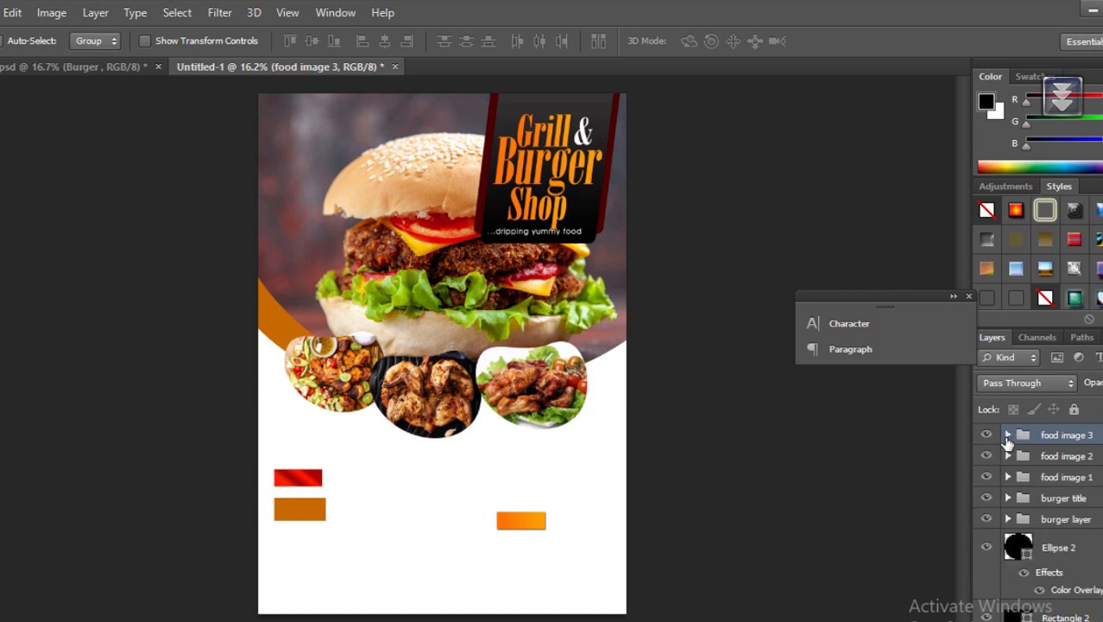
pyautogui.rightClick(432, 289)
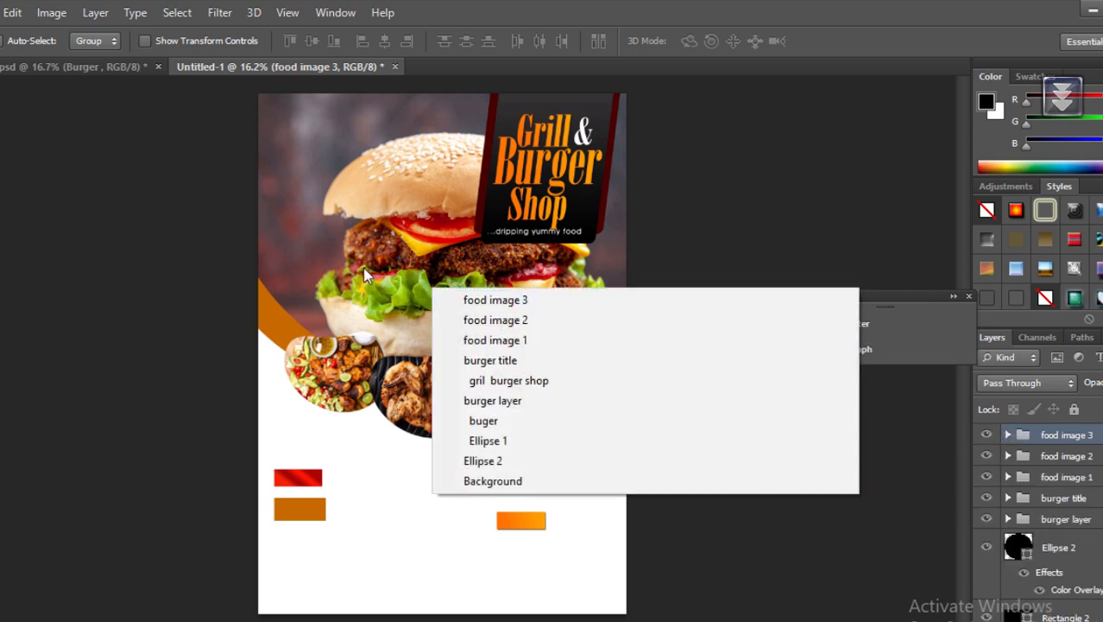
pyautogui.click(1098, 498)
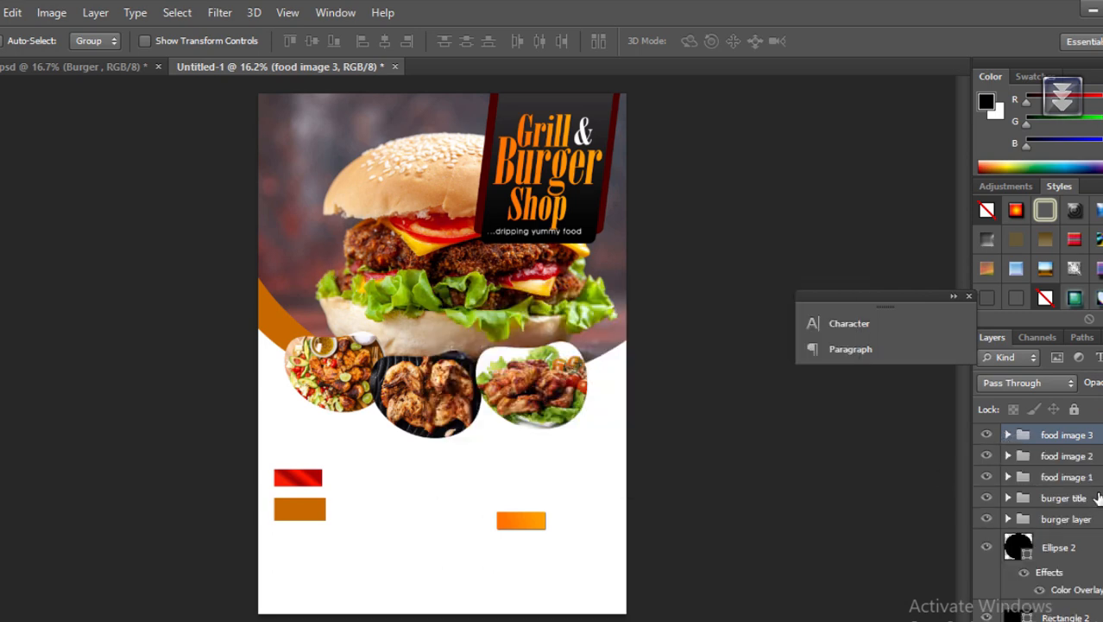
pyautogui.click(1021, 520)
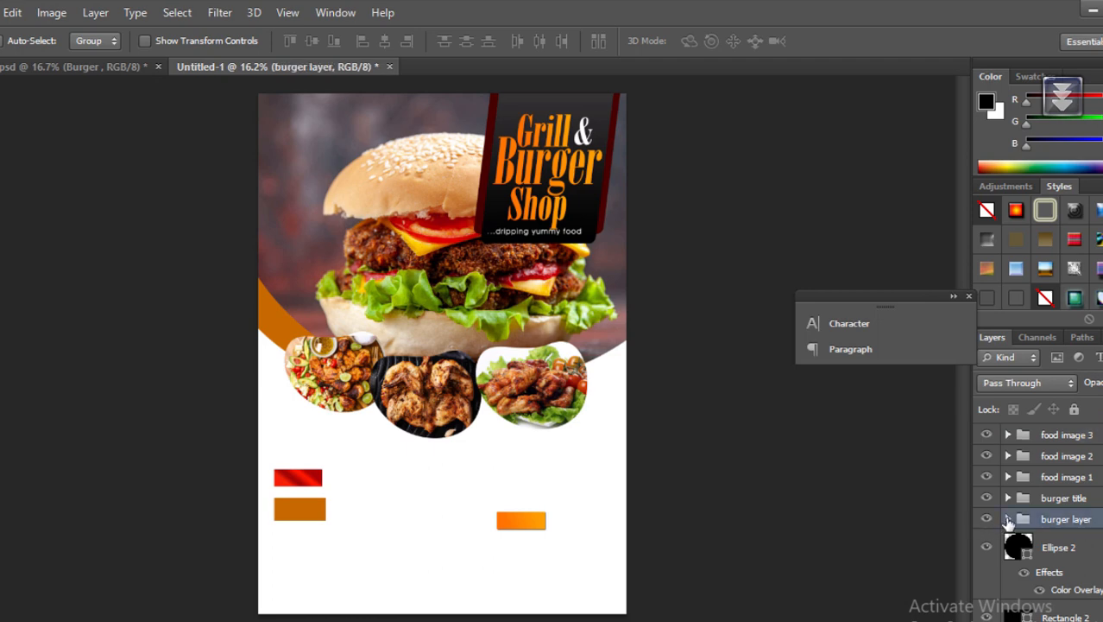
pyautogui.click(1008, 519)
pyautogui.click(1097, 547)
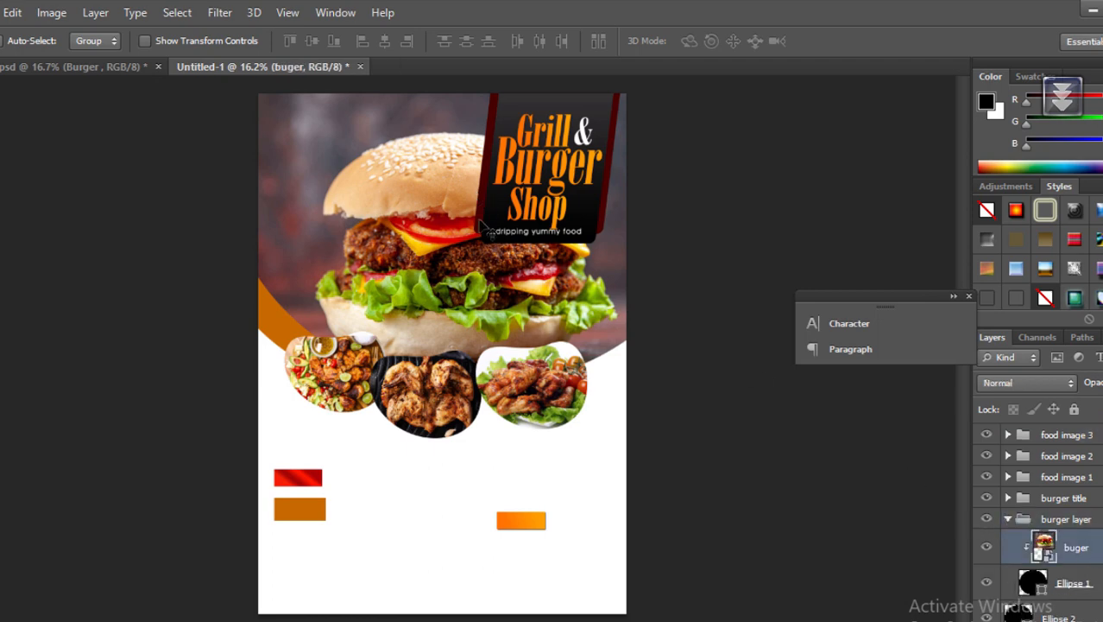
pyautogui.moveTo(446, 252); pyautogui.dragTo(421, 248)
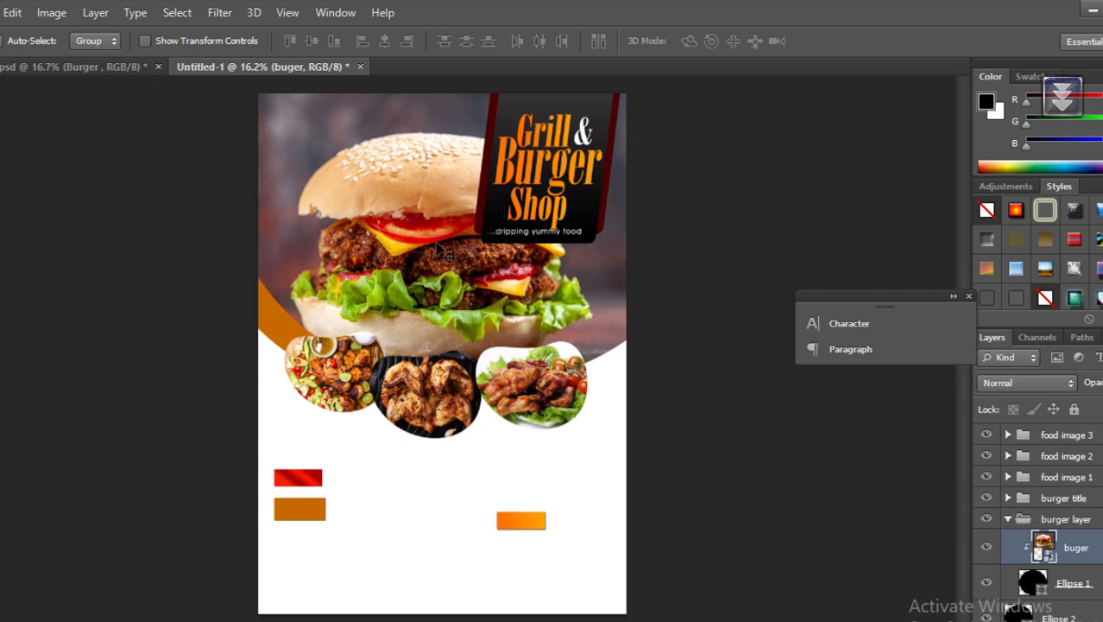
# Step: Enlarge the buger image to about 80.25% and move it slightly up
pyautogui.hotkey('ctrl', 't')
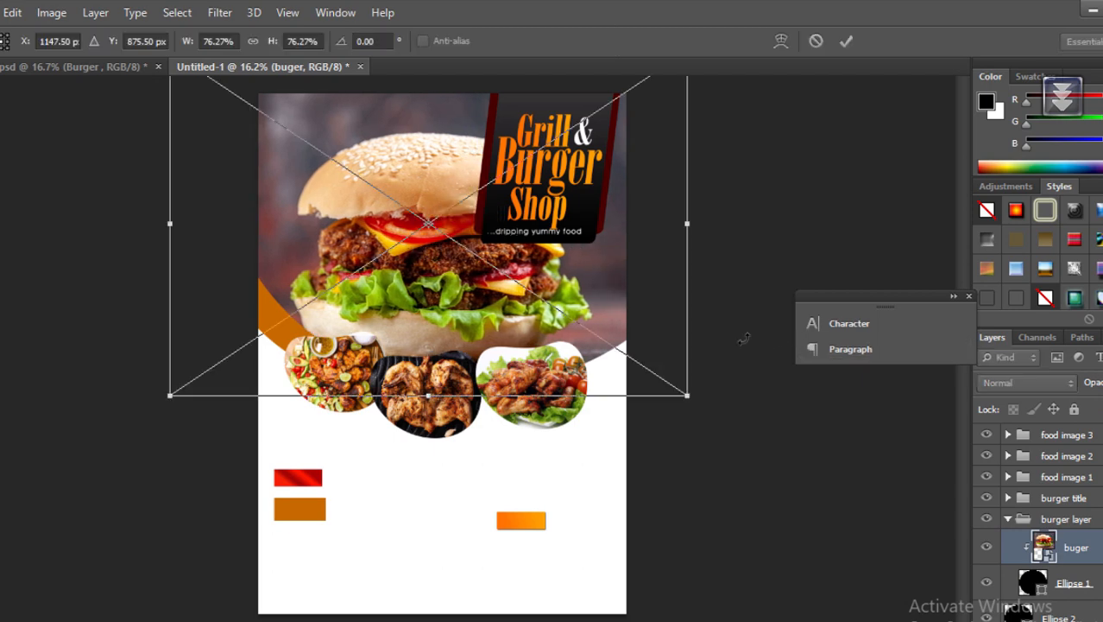
pyautogui.moveTo(690, 397); pyautogui.dragTo(707, 406)
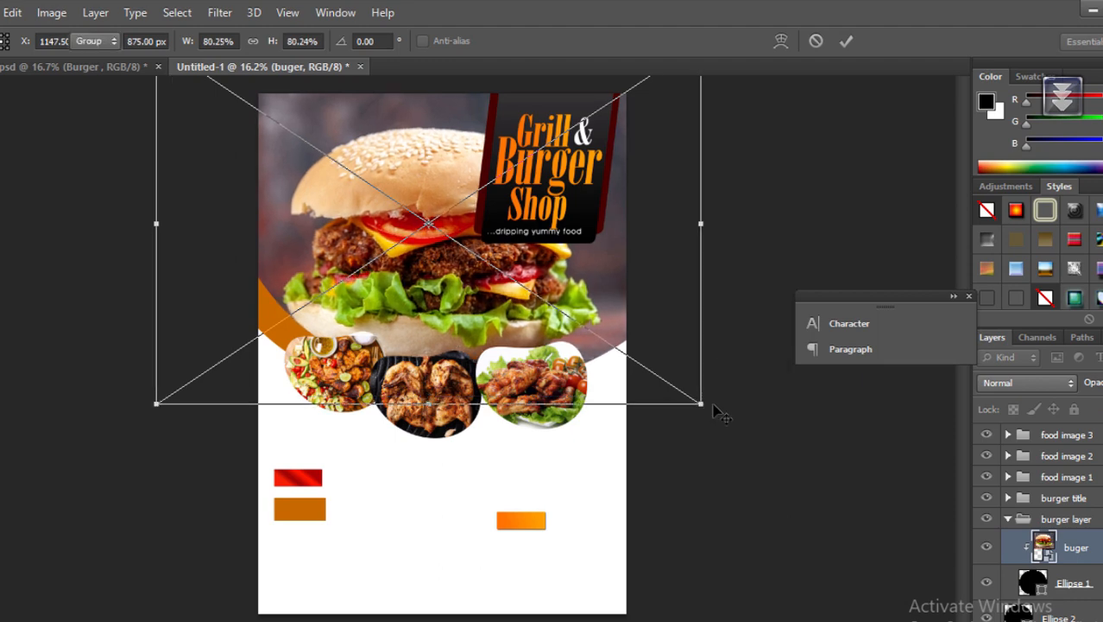
pyautogui.press('Return')
pyautogui.moveTo(503, 306); pyautogui.dragTo(502, 297)
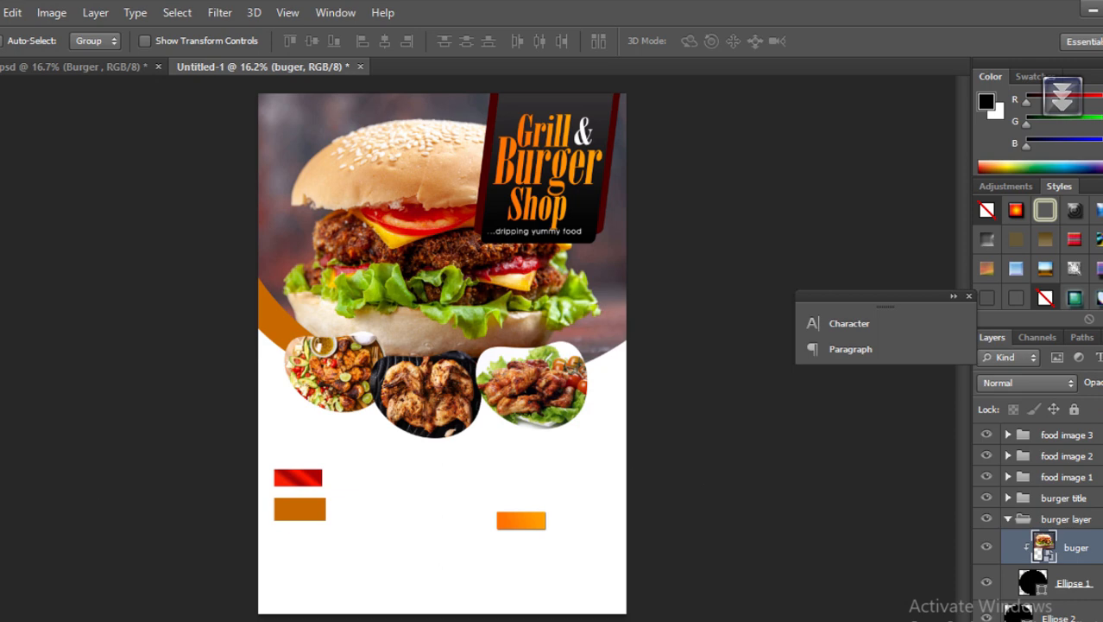
# Step: Draw a black rectangle about 3133 × 661 px across the bottom of the flyer and move it slightly down
pyautogui.rightClick(1, 499)
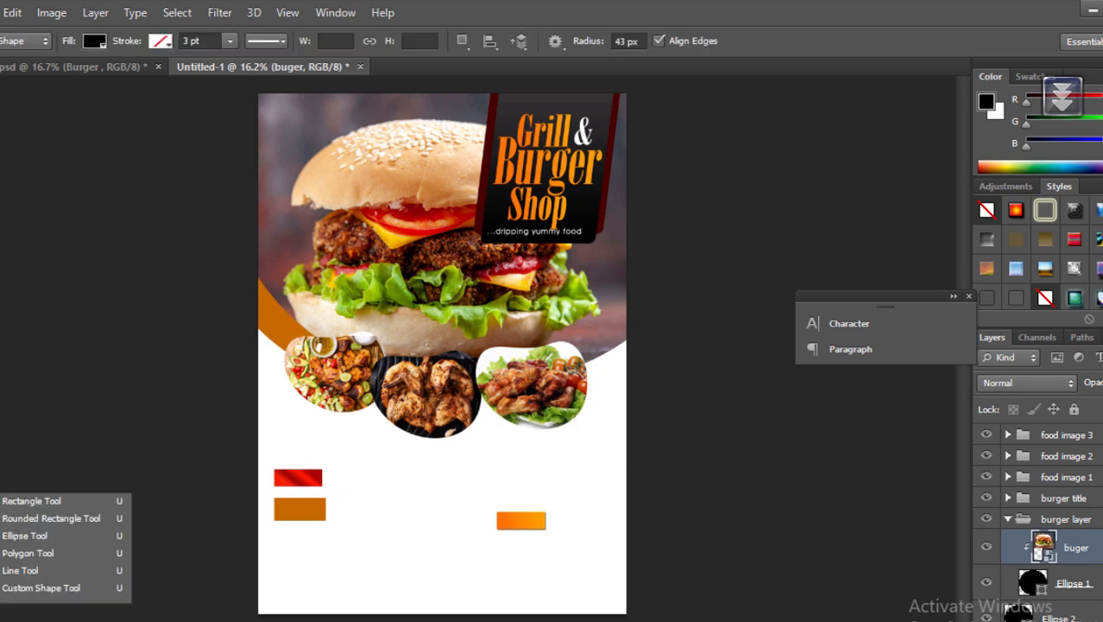
pyautogui.click(31, 502)
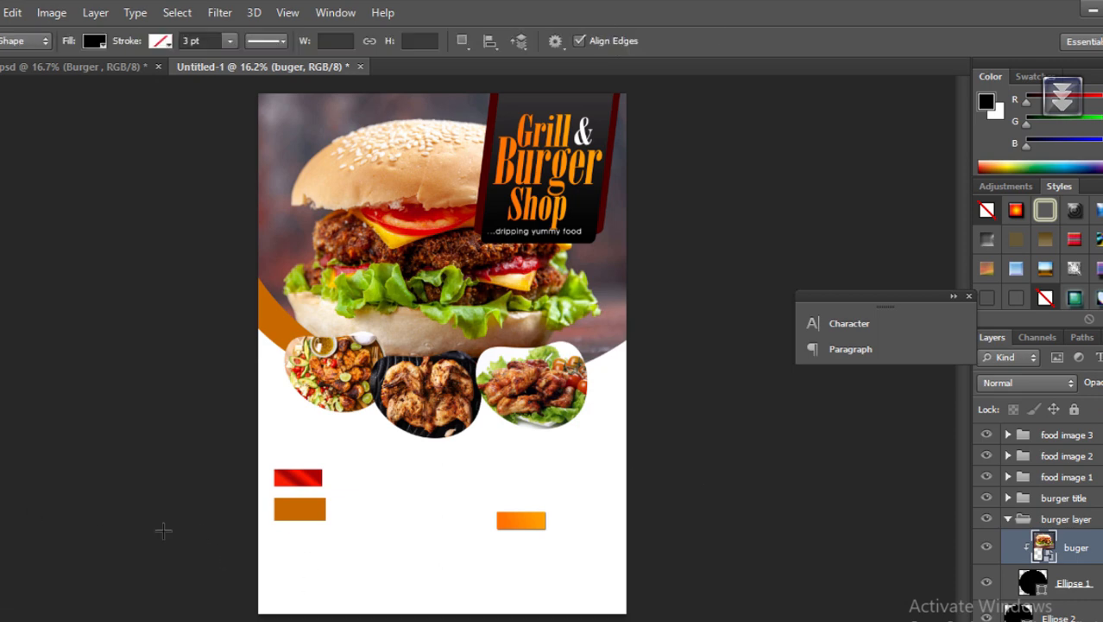
pyautogui.moveTo(219, 525); pyautogui.dragTo(680, 615)
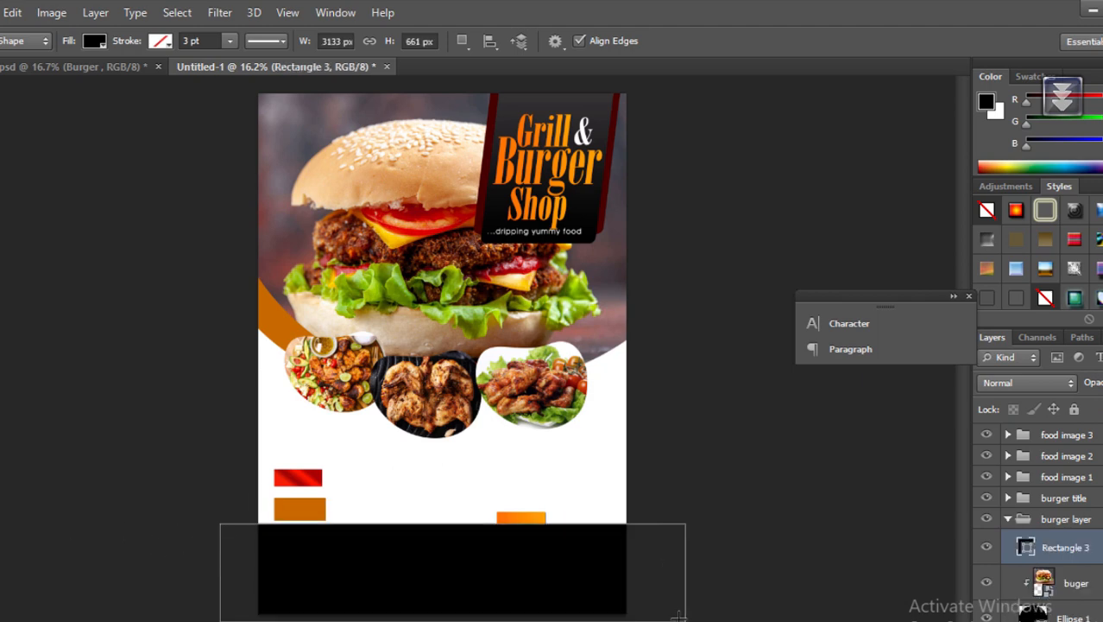
pyautogui.press('v')
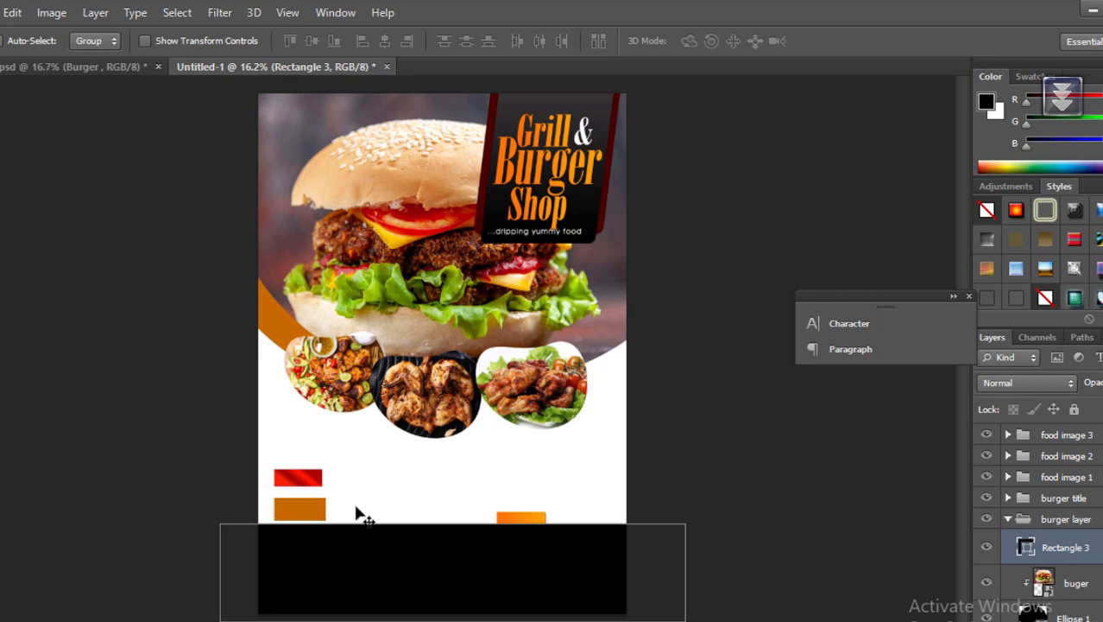
pyautogui.moveTo(425, 558); pyautogui.dragTo(424, 566)
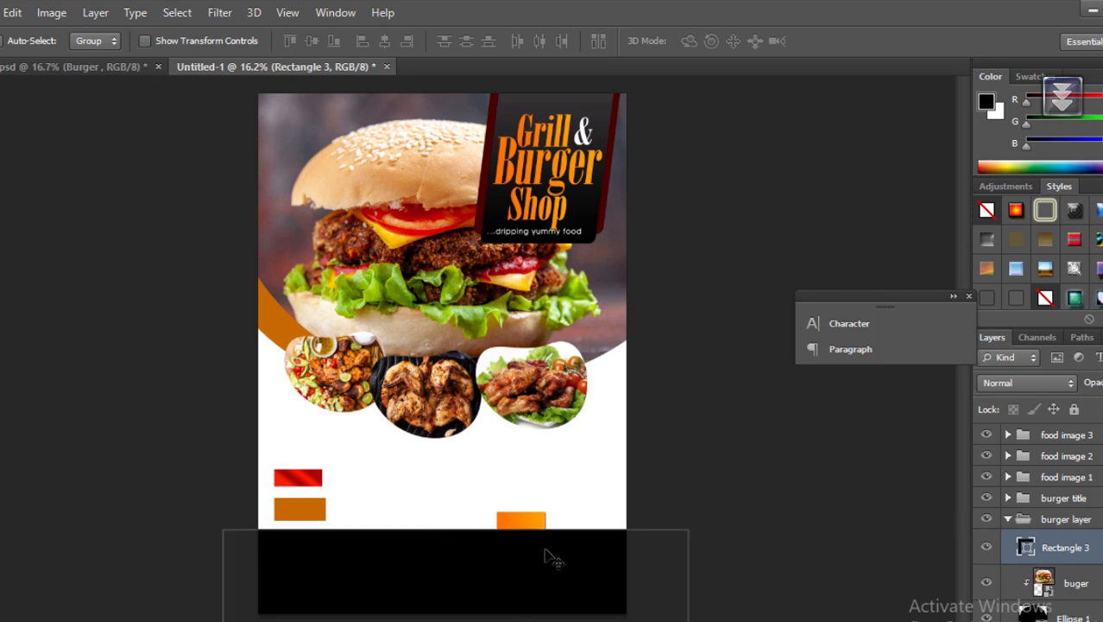
# Step: Move the small orange gradient swatch, Rectangle 1, up clear of the black rectangle
pyautogui.rightClick(514, 523)
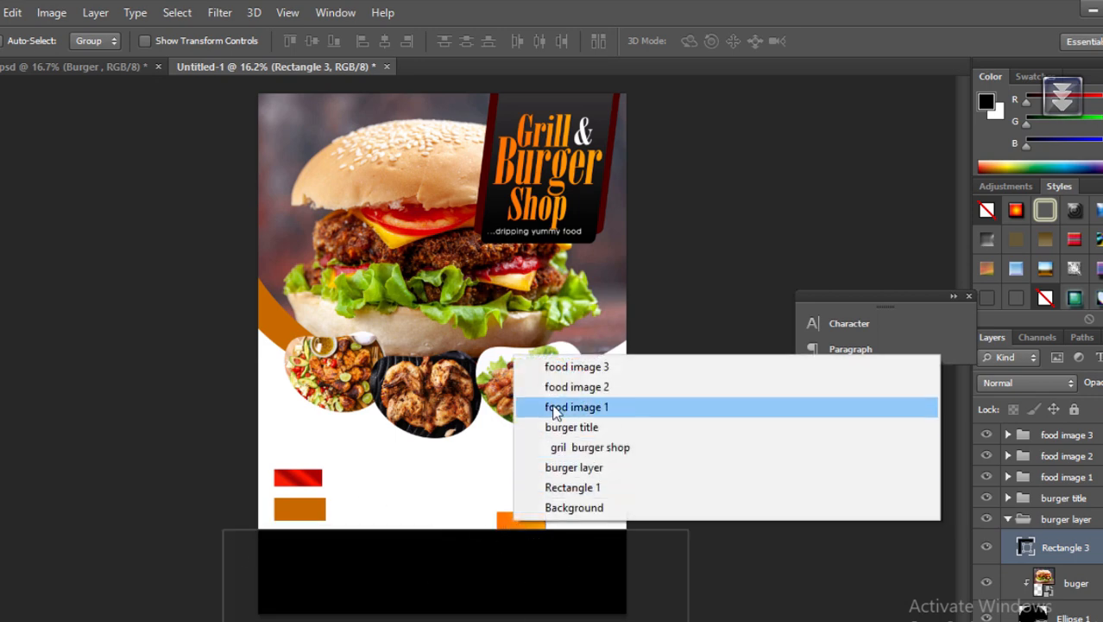
pyautogui.click(577, 487)
pyautogui.moveTo(531, 519); pyautogui.dragTo(549, 491)
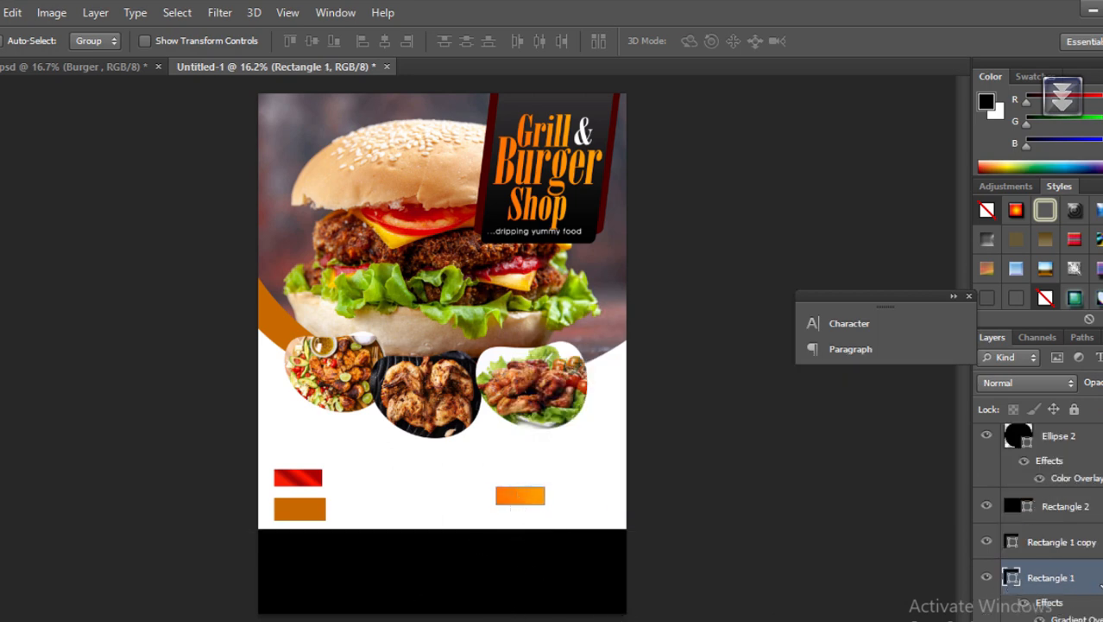
# Step: Copy the layer style of Rectangle 1 and paste it onto the black Rectangle 3
pyautogui.rightClick(1049, 578)
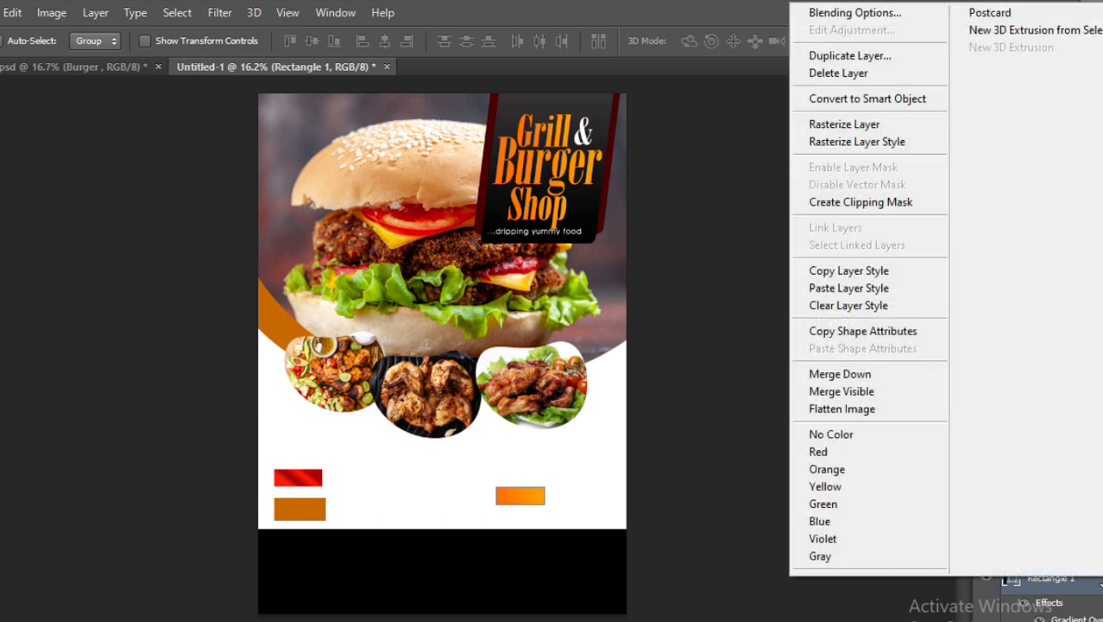
pyautogui.click(846, 273)
pyautogui.rightClick(571, 563)
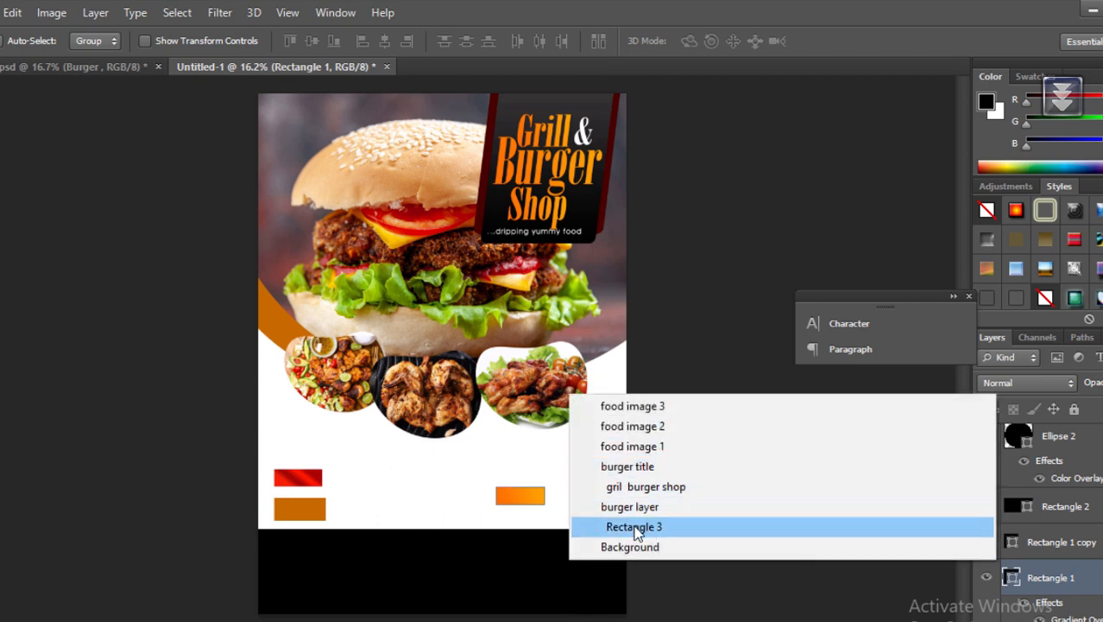
pyautogui.click(633, 528)
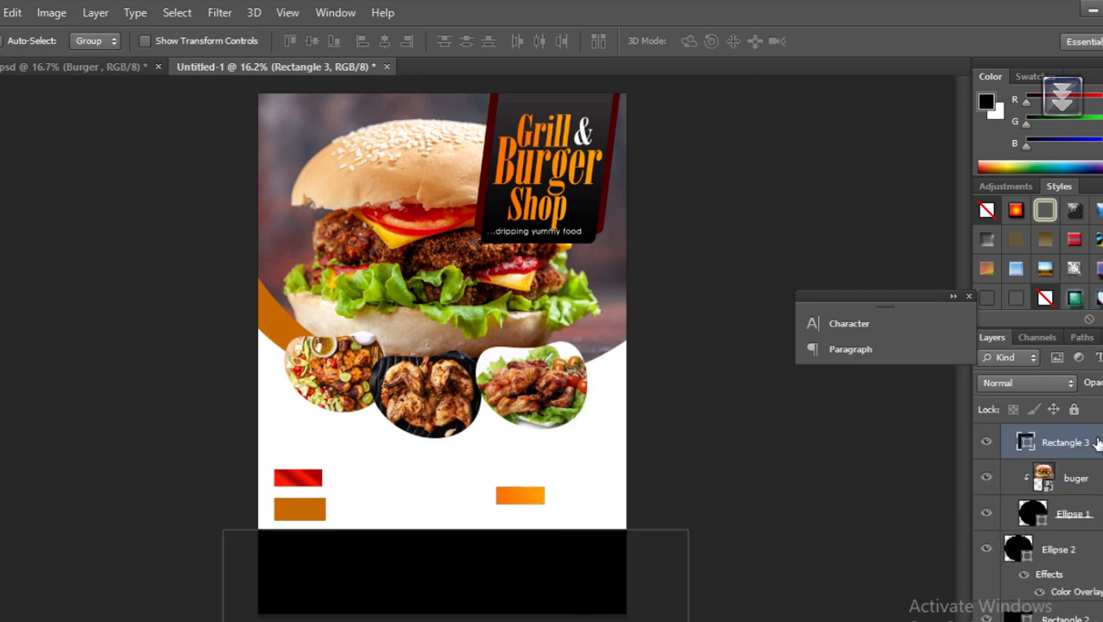
pyautogui.rightClick(1098, 442)
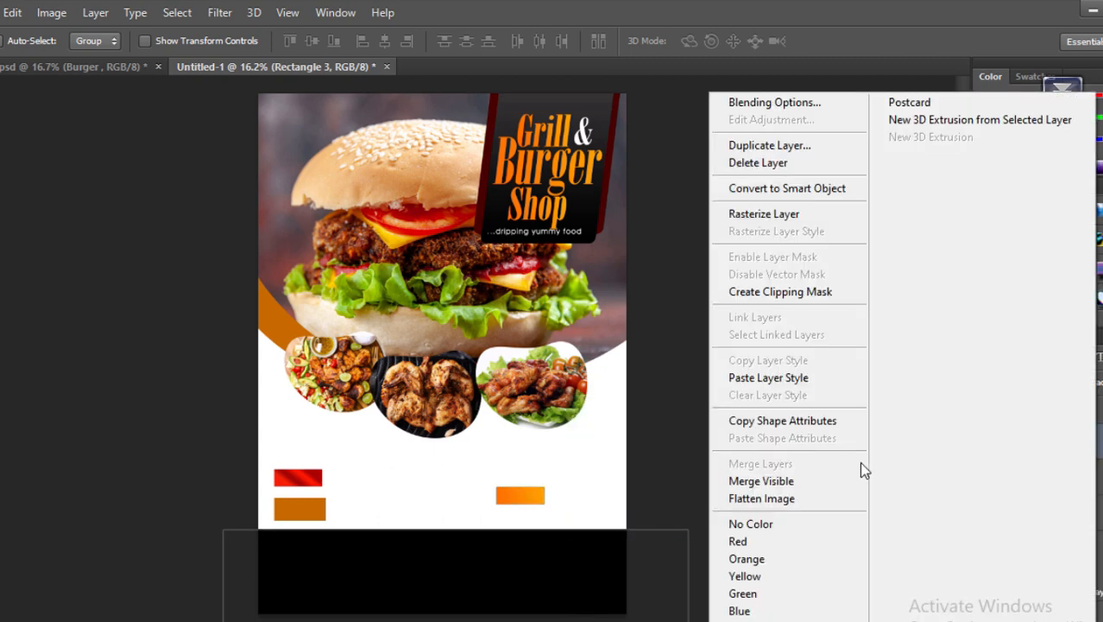
pyautogui.click(811, 378)
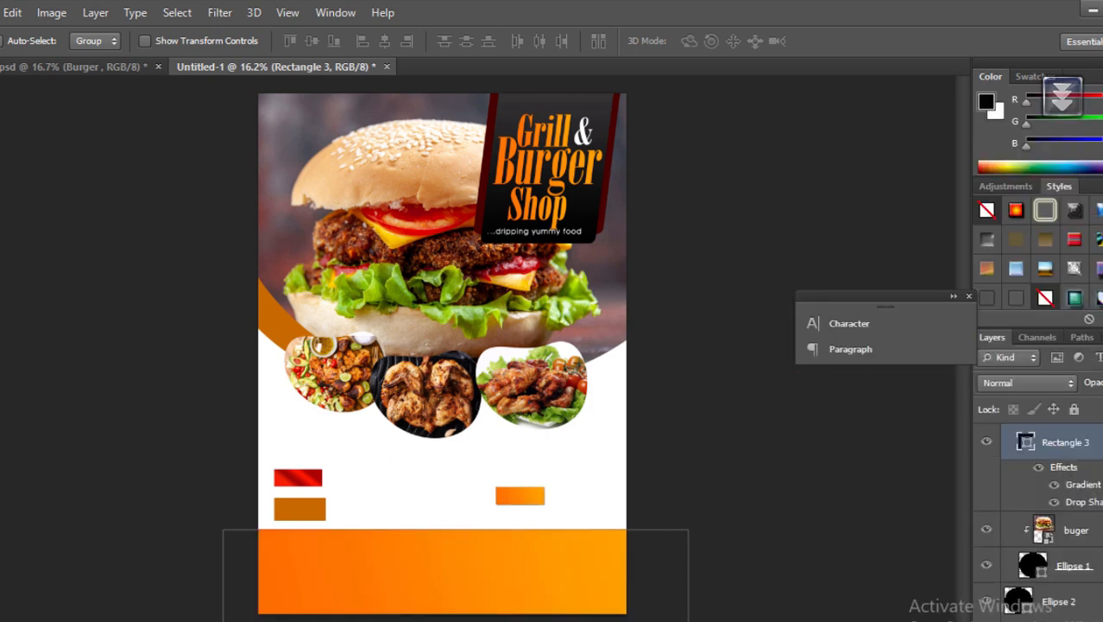
# Step: Rename the Rectangle 3 layer as down base bg
pyautogui.click(95, 12)
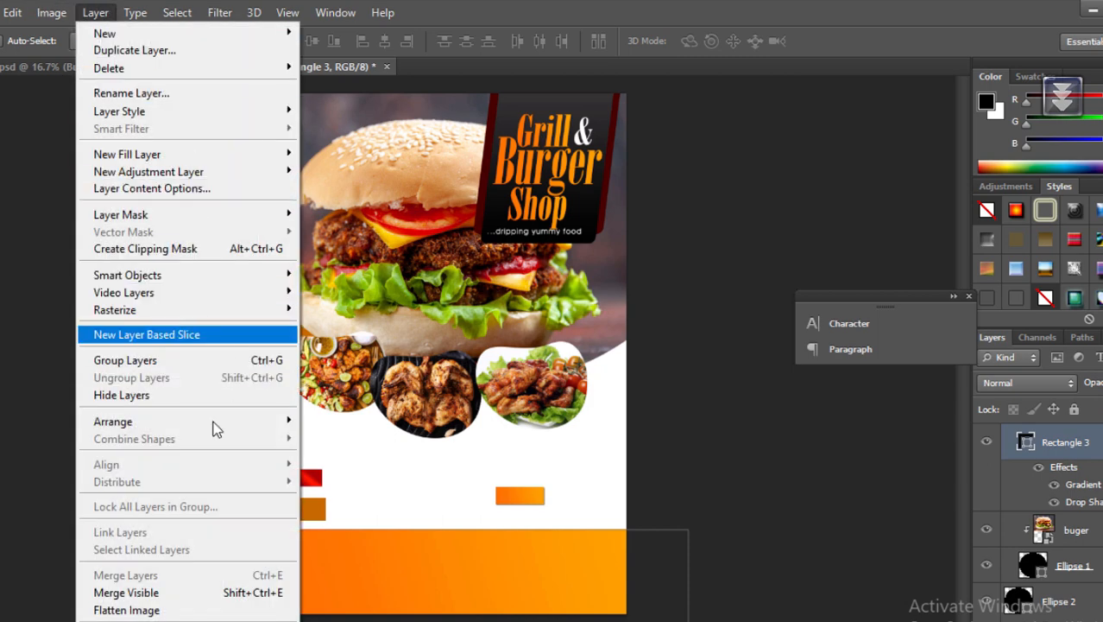
pyautogui.click(130, 93)
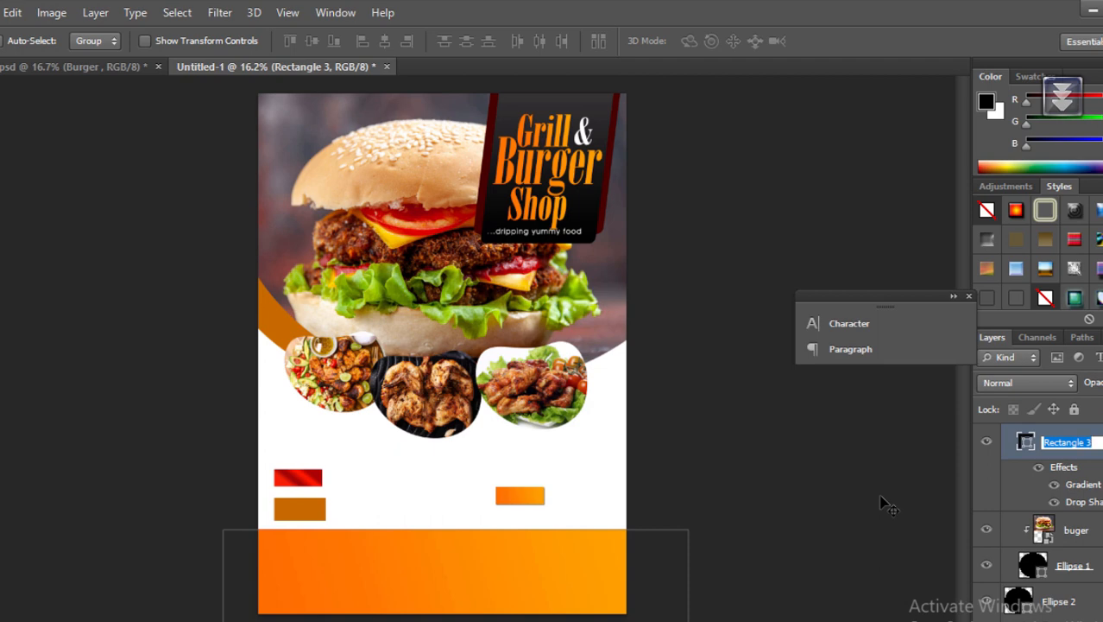
pyautogui.write('base bg')
pyautogui.press('Return')
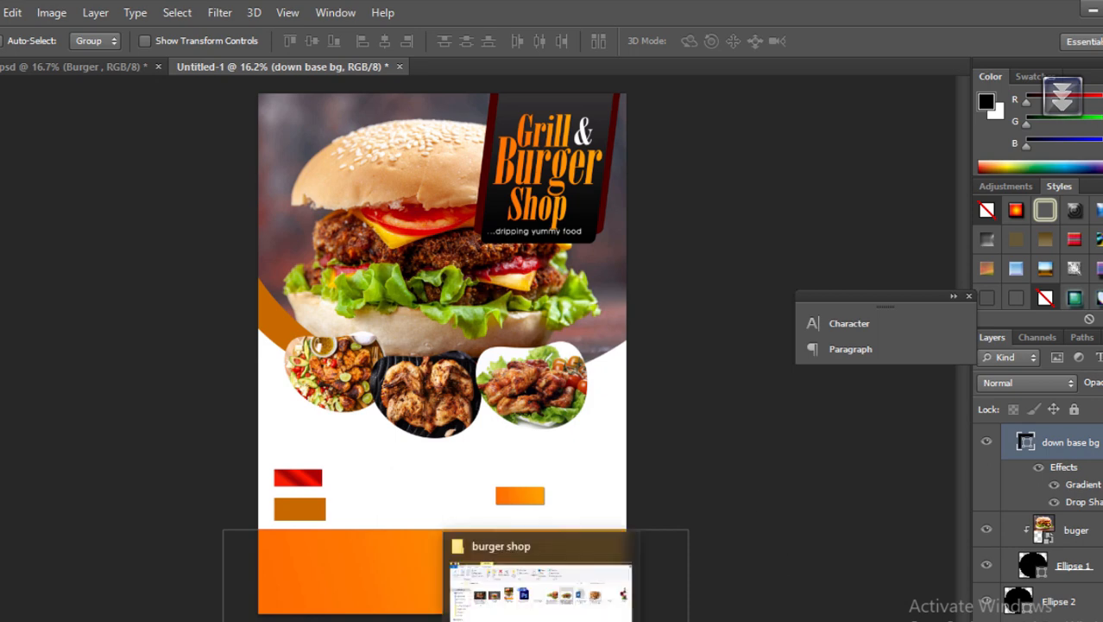
# Step: Place the rough image from the burger shop folder into the flyer and move it down onto the orange footer's upper edge
pyautogui.moveTo(567, 619)
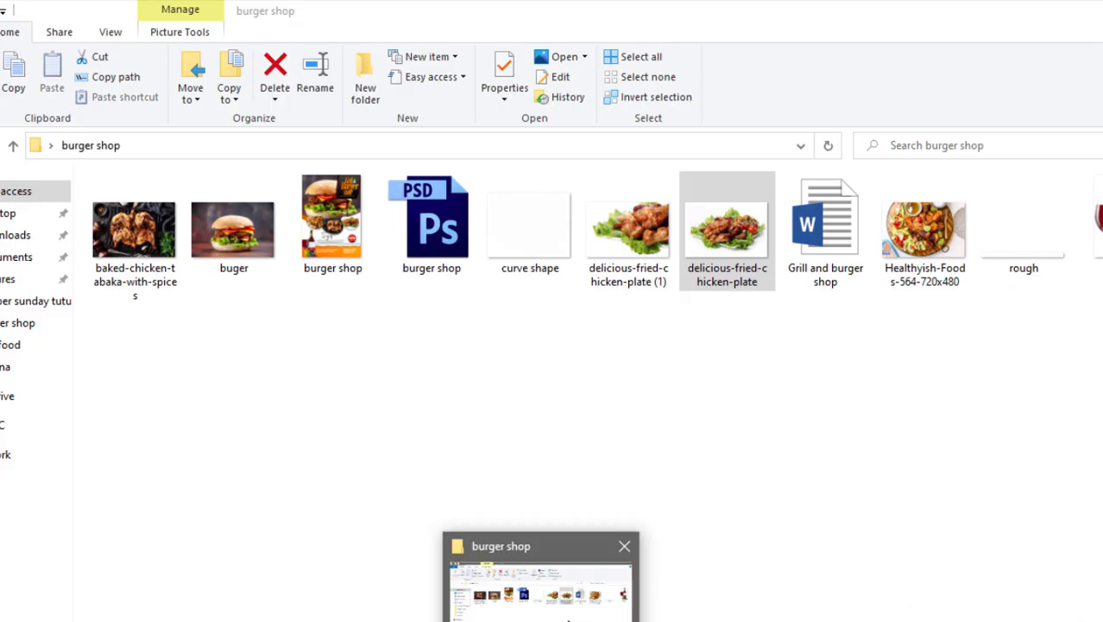
pyautogui.click(510, 251)
pyautogui.click(1034, 234)
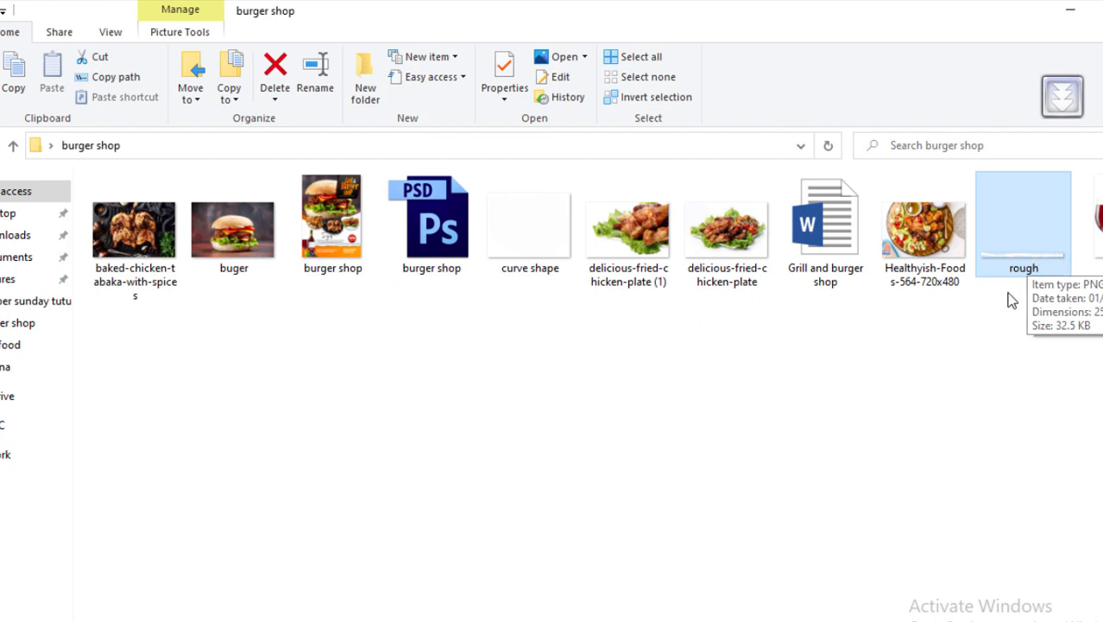
pyautogui.moveTo(1020, 259); pyautogui.dragTo(575, 547)
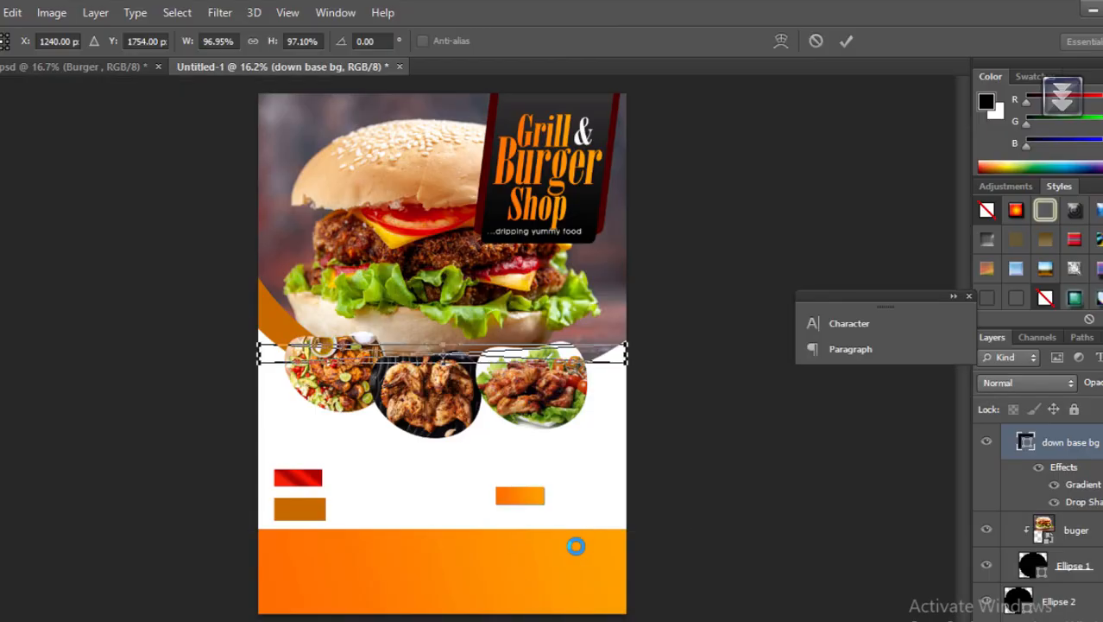
pyautogui.press('Return')
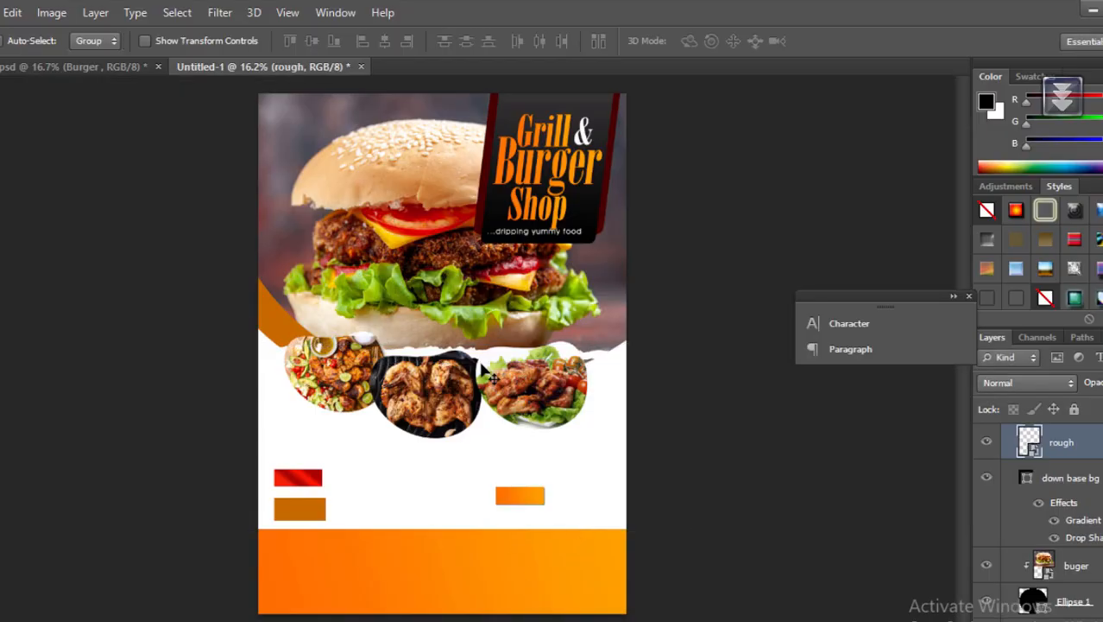
pyautogui.moveTo(490, 373); pyautogui.dragTo(483, 549)
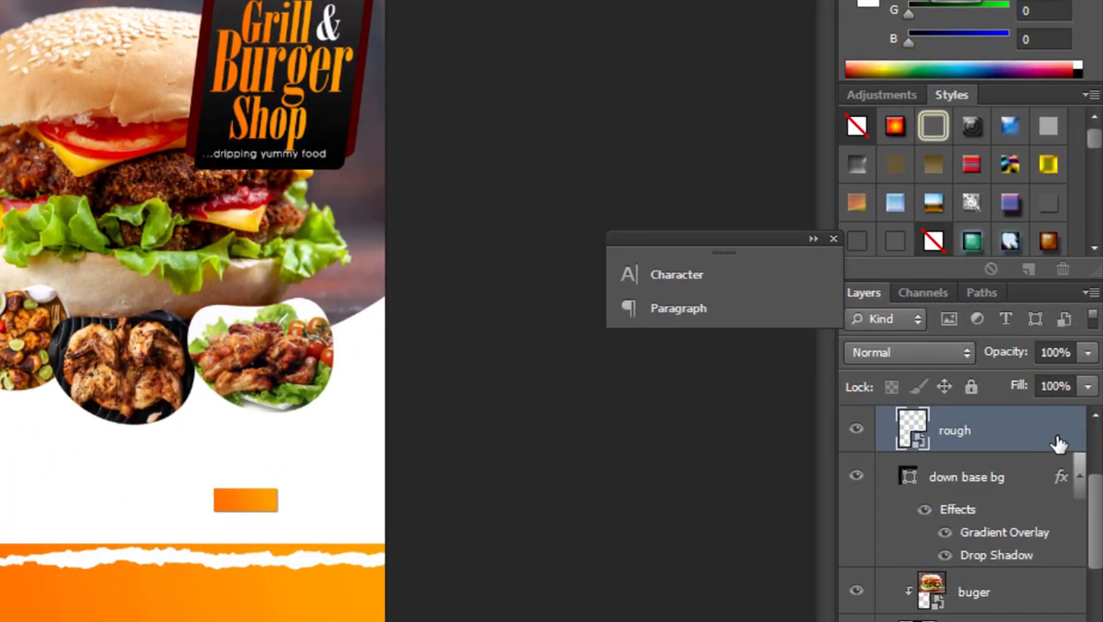
# Step: Add a drop shadow to the rough layer with an angle of -90° and a distance of 34 px
pyautogui.doubleClick(1058, 442)
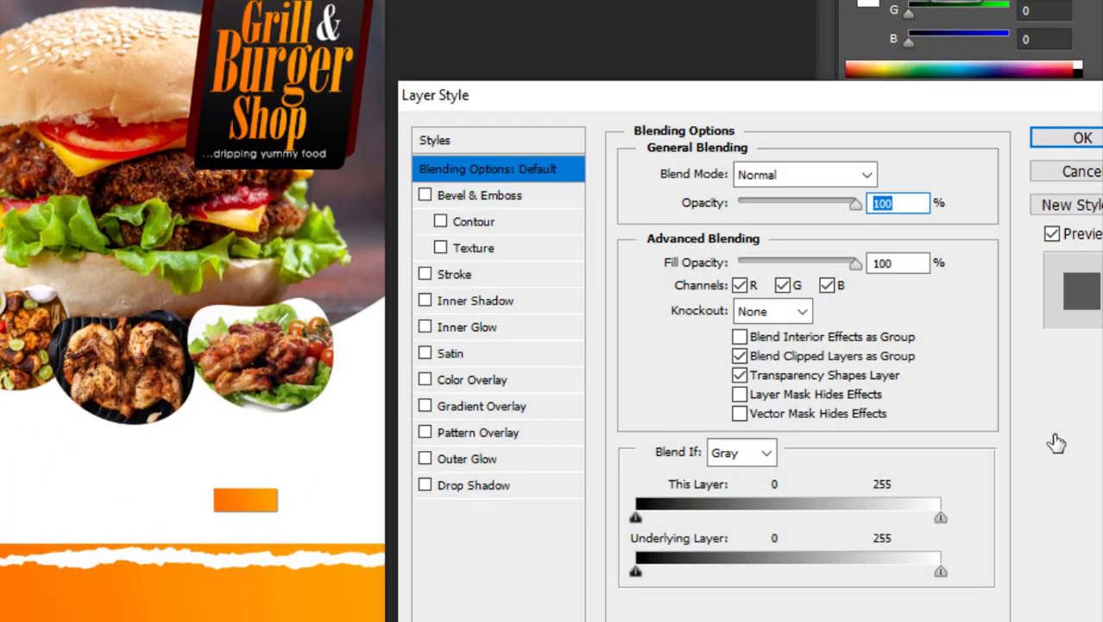
pyautogui.click(428, 485)
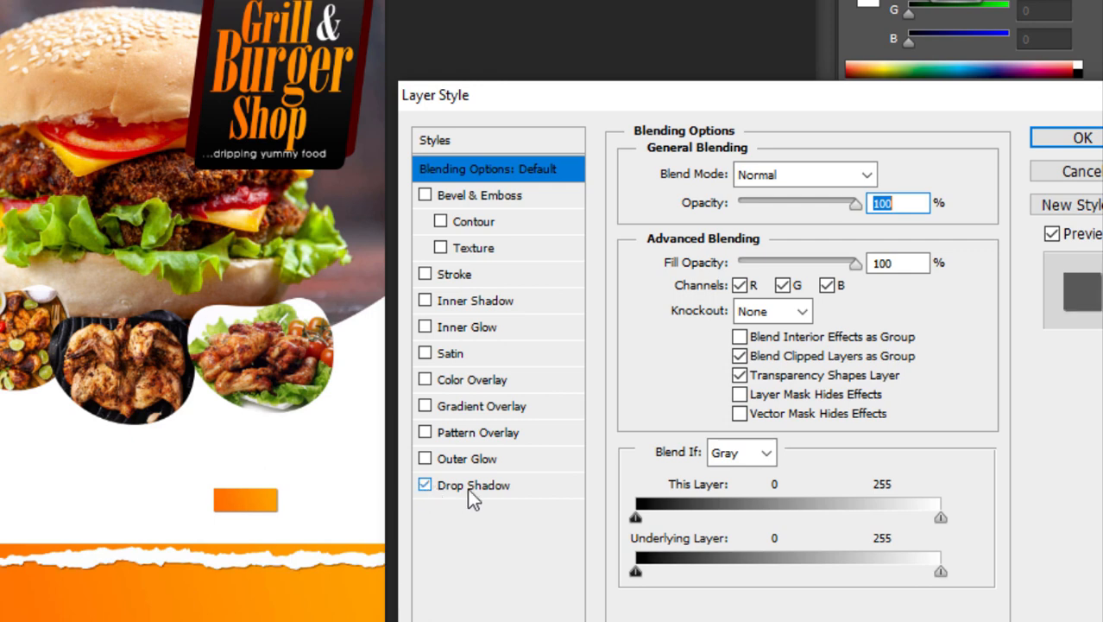
pyautogui.click(474, 488)
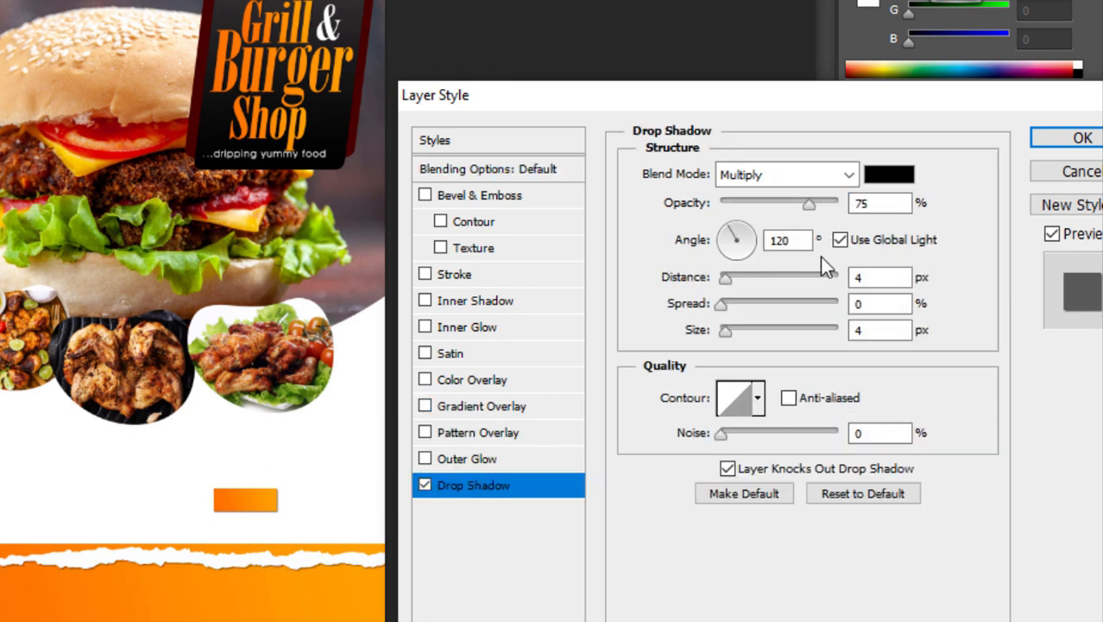
pyautogui.moveTo(211, 571); pyautogui.dragTo(206, 558)
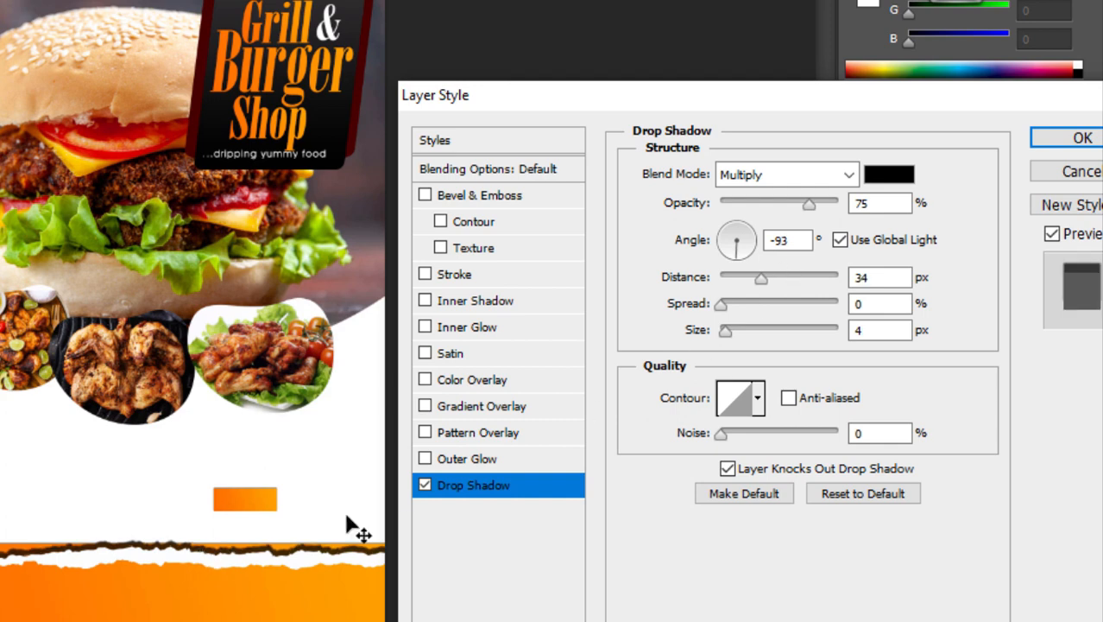
pyautogui.moveTo(735, 248); pyautogui.dragTo(736, 230)
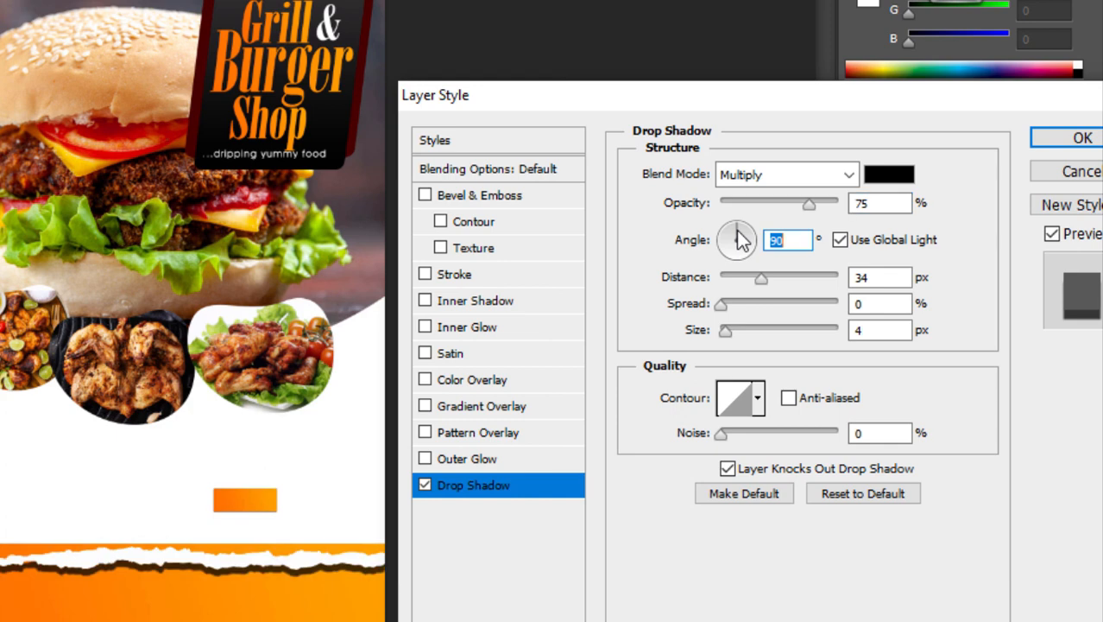
pyautogui.moveTo(163, 562); pyautogui.dragTo(157, 549)
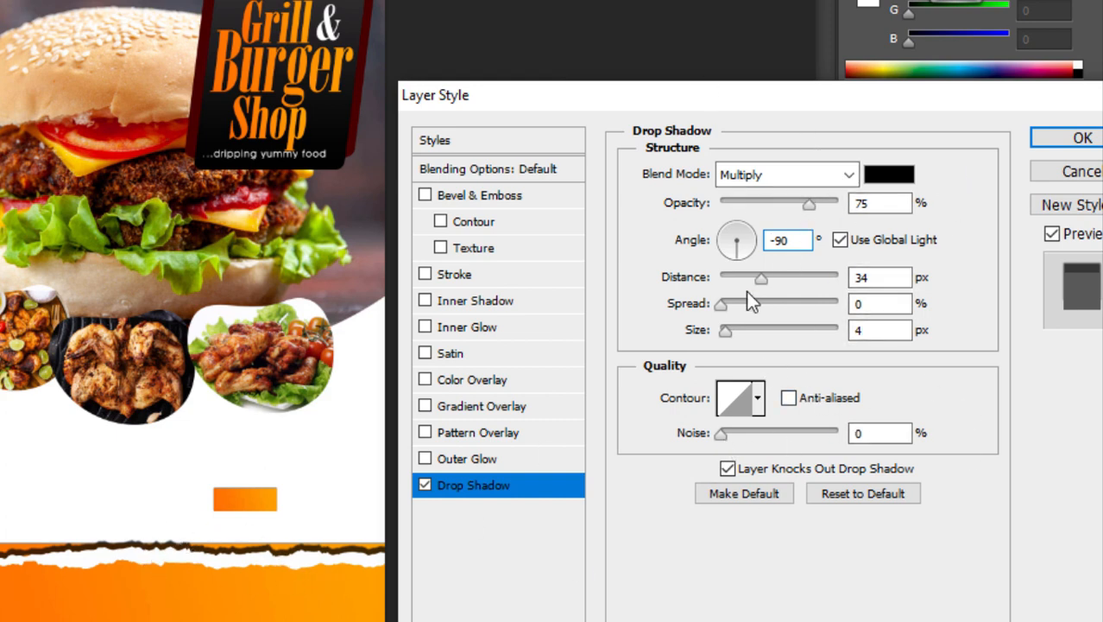
# Step: Set the rough layer's drop shadow to 52% opacity and 46 px size, and apply the layer style
pyautogui.click(764, 203)
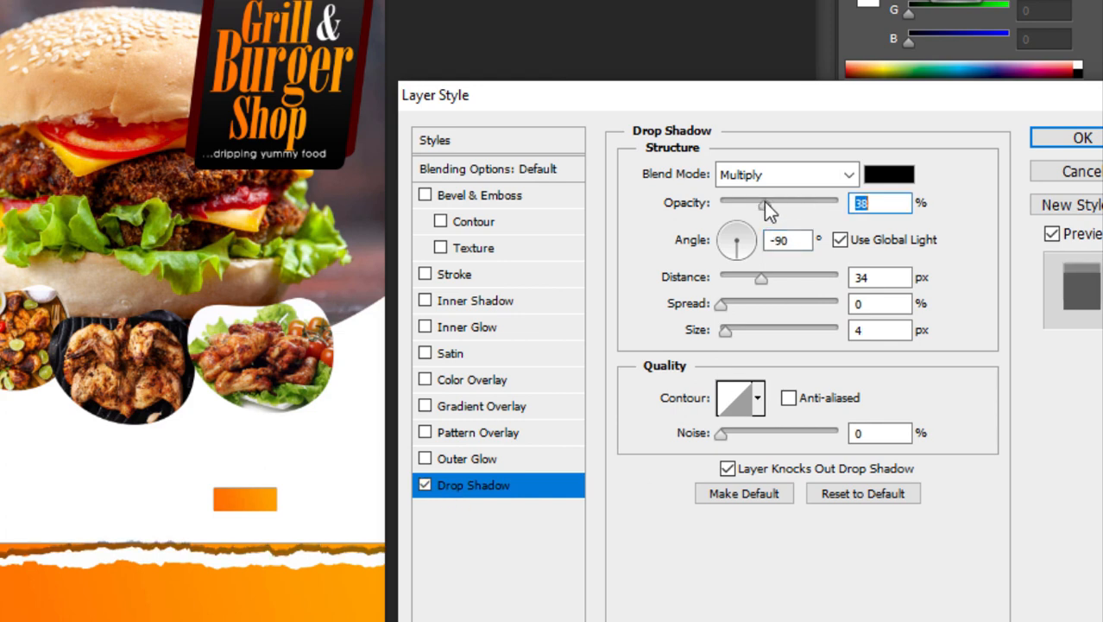
pyautogui.moveTo(764, 203); pyautogui.dragTo(747, 203)
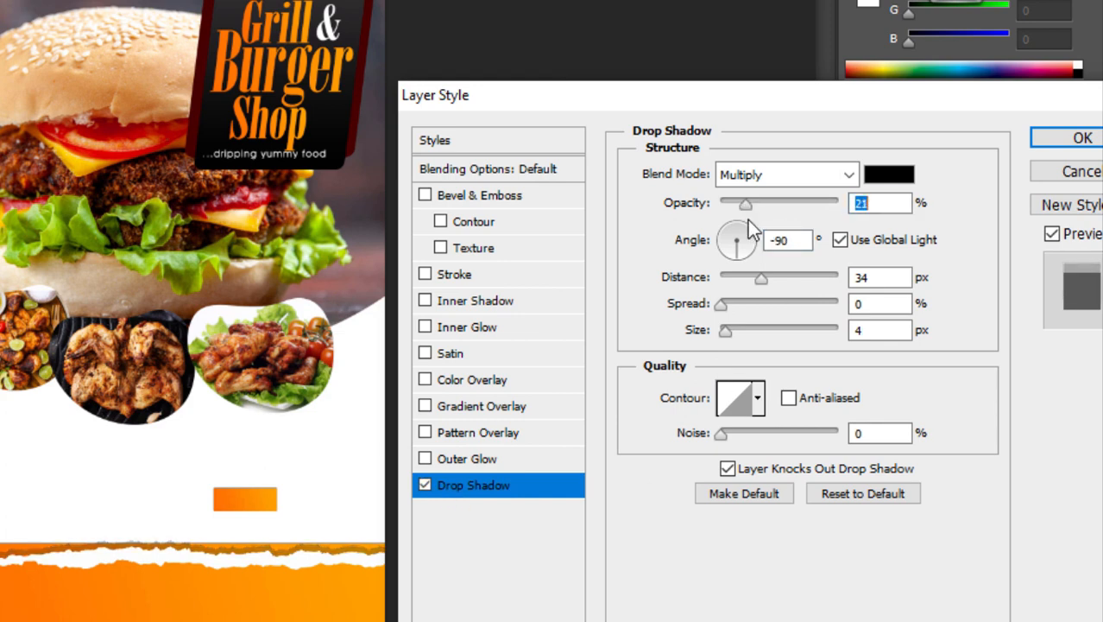
pyautogui.moveTo(724, 333); pyautogui.dragTo(748, 330)
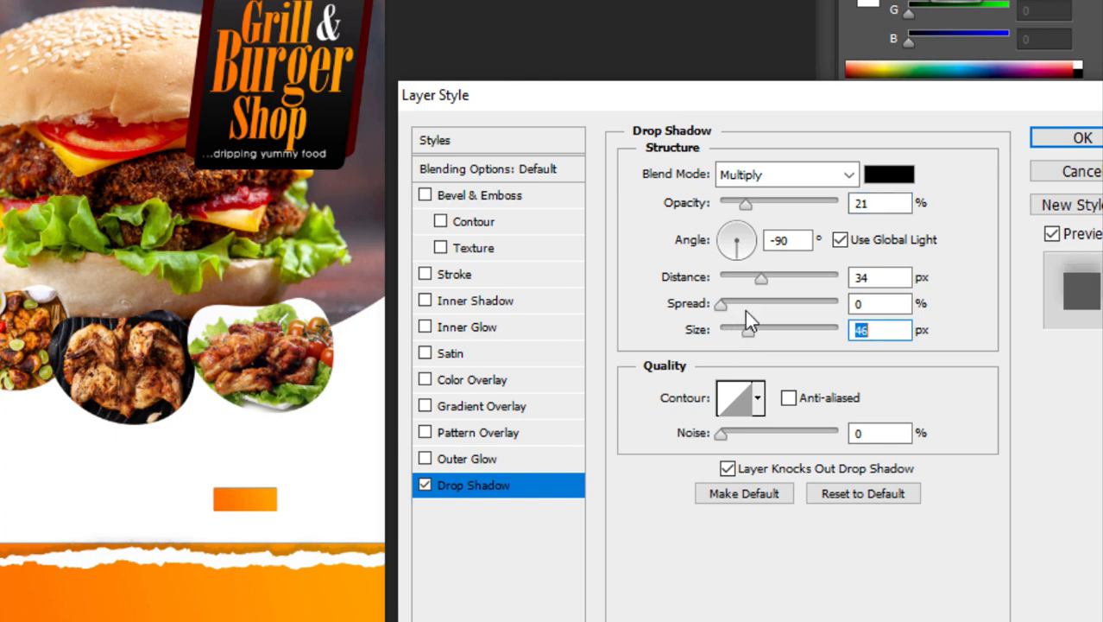
pyautogui.click(772, 201)
pyautogui.click(781, 200)
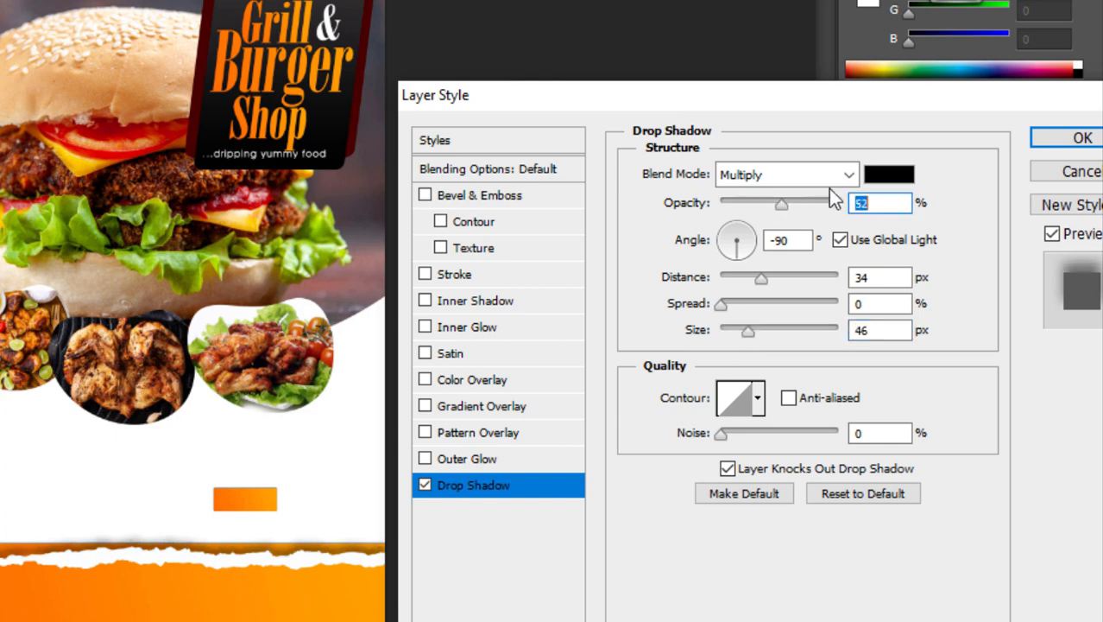
pyautogui.click(1078, 145)
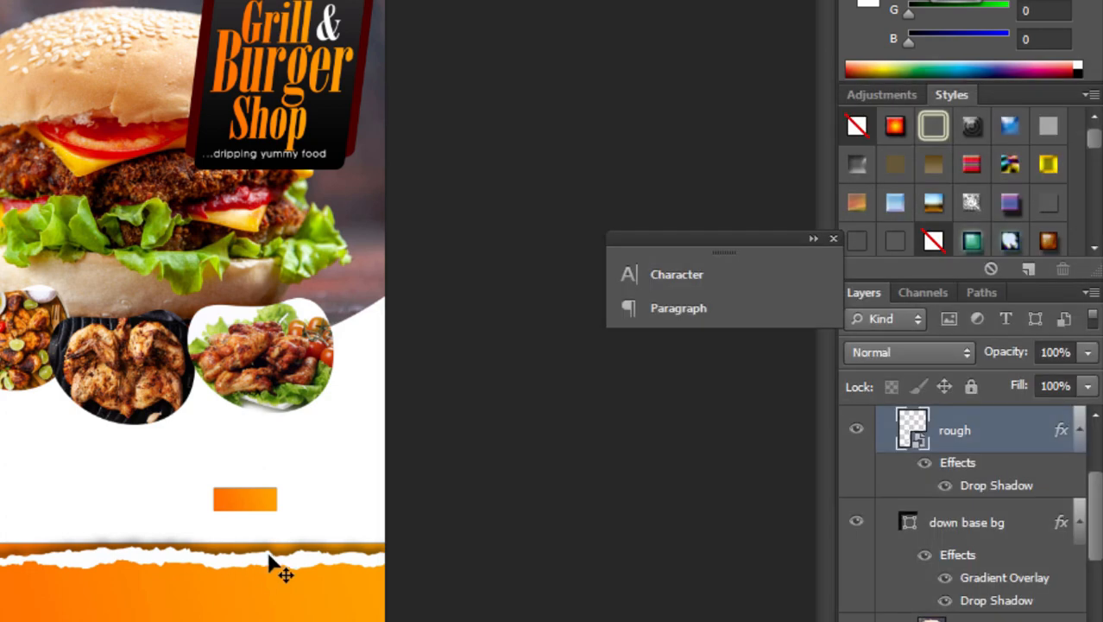
# Step: Align the torn paper strip so that it covers the straight upper edge of the orange footer
pyautogui.moveTo(278, 561); pyautogui.dragTo(278, 572)
pyautogui.moveTo(457, 486); pyautogui.dragTo(467, 484)
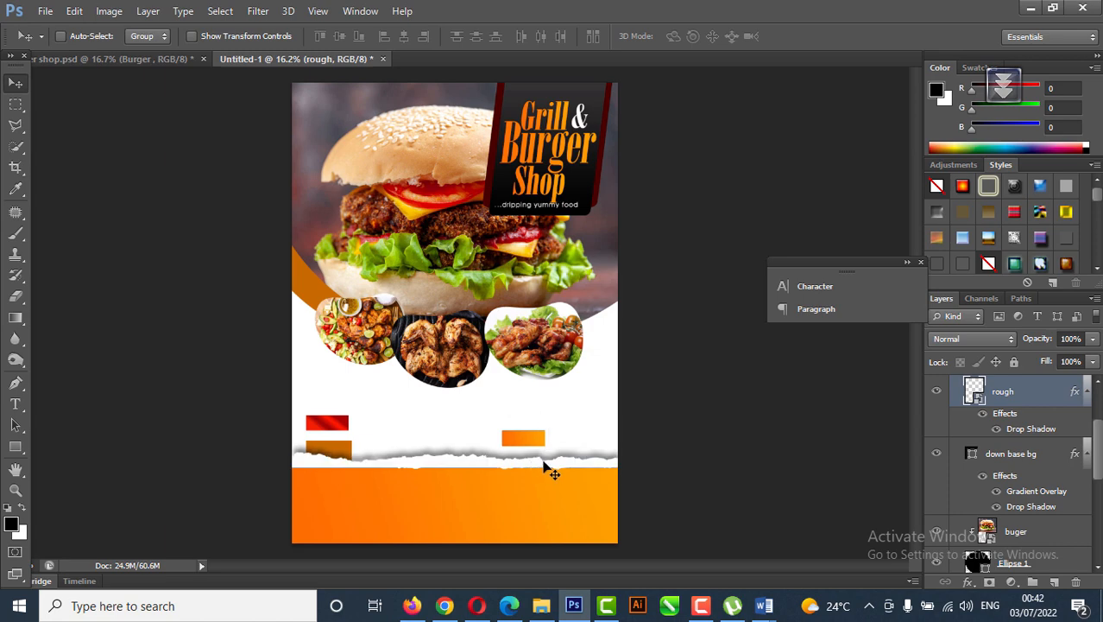
pyautogui.hotkey('shift', 'Down')
pyautogui.hotkey('shift', 'Down')
pyautogui.hotkey('shift', 'Down')
pyautogui.hotkey('shift', 'Down')
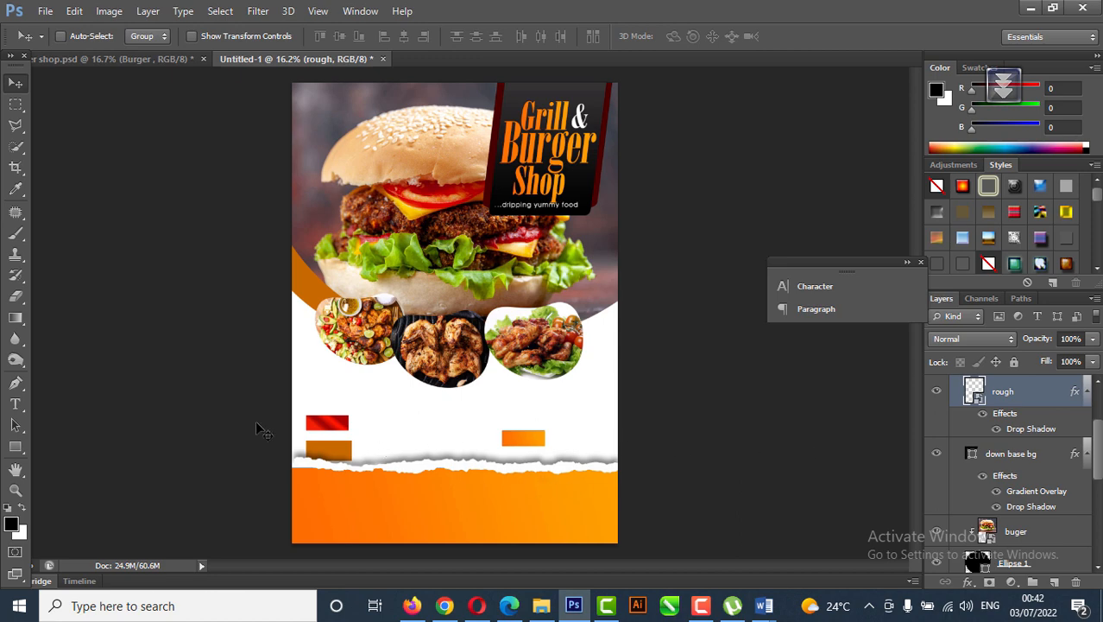
# Step: Move the red swatch, Rectangle 1 copy, and the brown swatch, Rectangle 2, right towards the middle of the white area
pyautogui.rightClick(322, 411)
pyautogui.click(314, 420)
pyautogui.rightClick(317, 418)
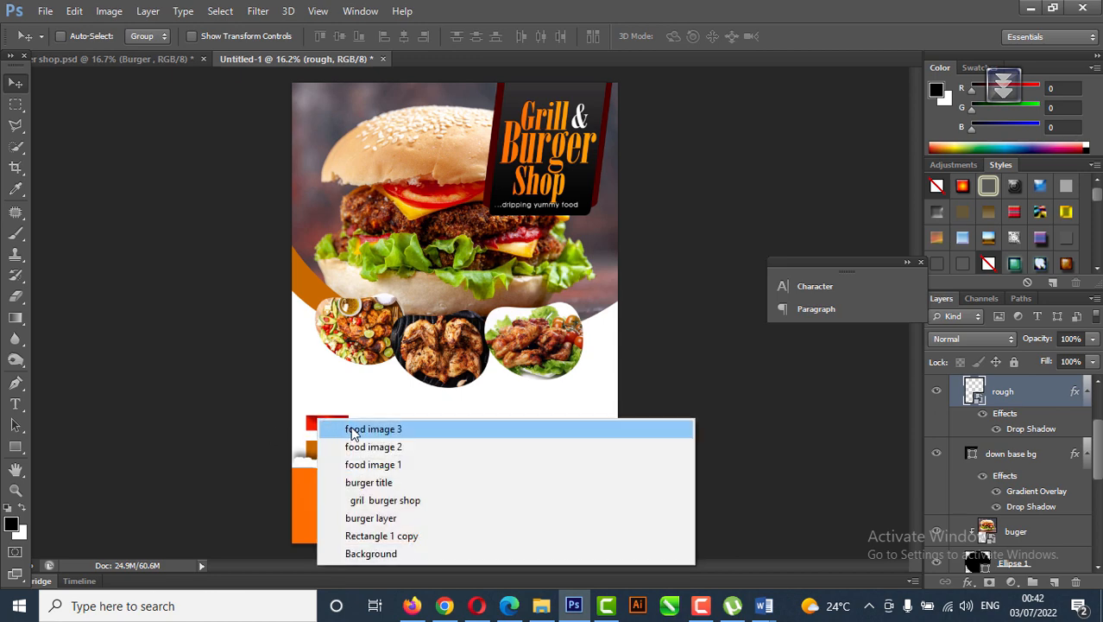
pyautogui.click(370, 536)
pyautogui.moveTo(328, 431); pyautogui.dragTo(393, 418)
pyautogui.rightClick(335, 447)
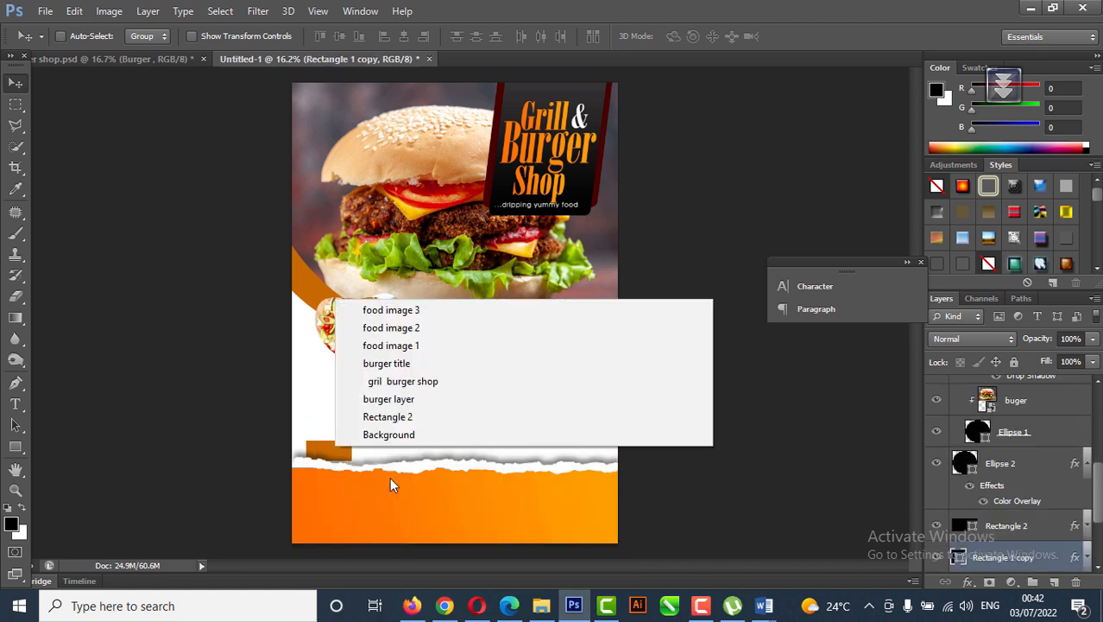
pyautogui.click(388, 418)
pyautogui.moveTo(352, 451); pyautogui.dragTo(456, 420)
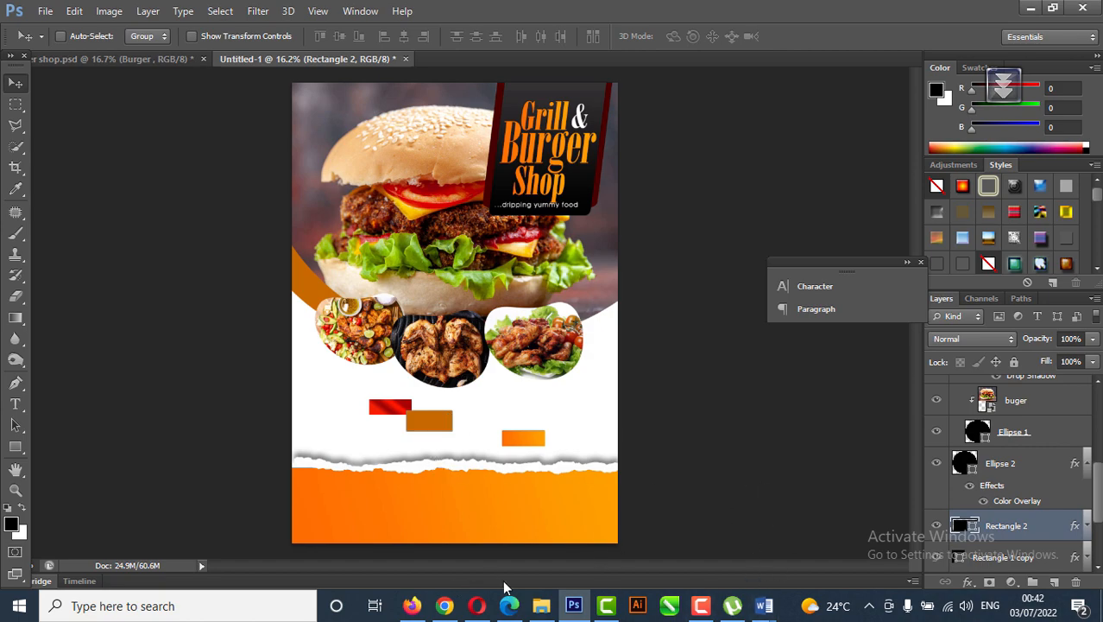
# Step: Place the wine image from the burger shop folder and move it to the left of the white area, above the footer
pyautogui.click(541, 605)
pyautogui.click(1060, 200)
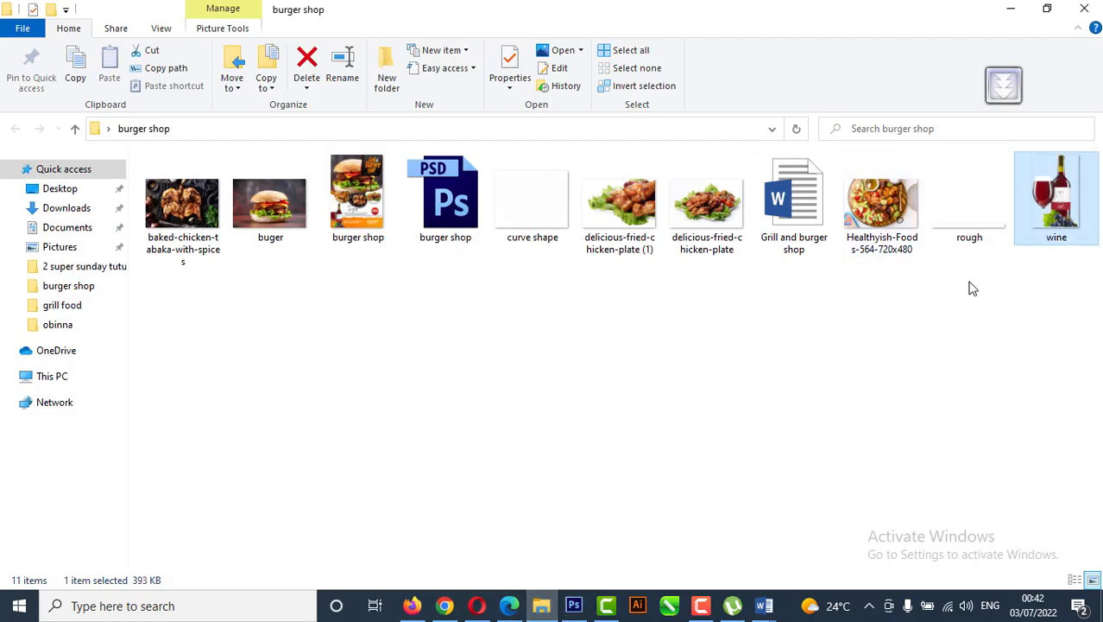
pyautogui.moveTo(973, 288); pyautogui.dragTo(370, 495)
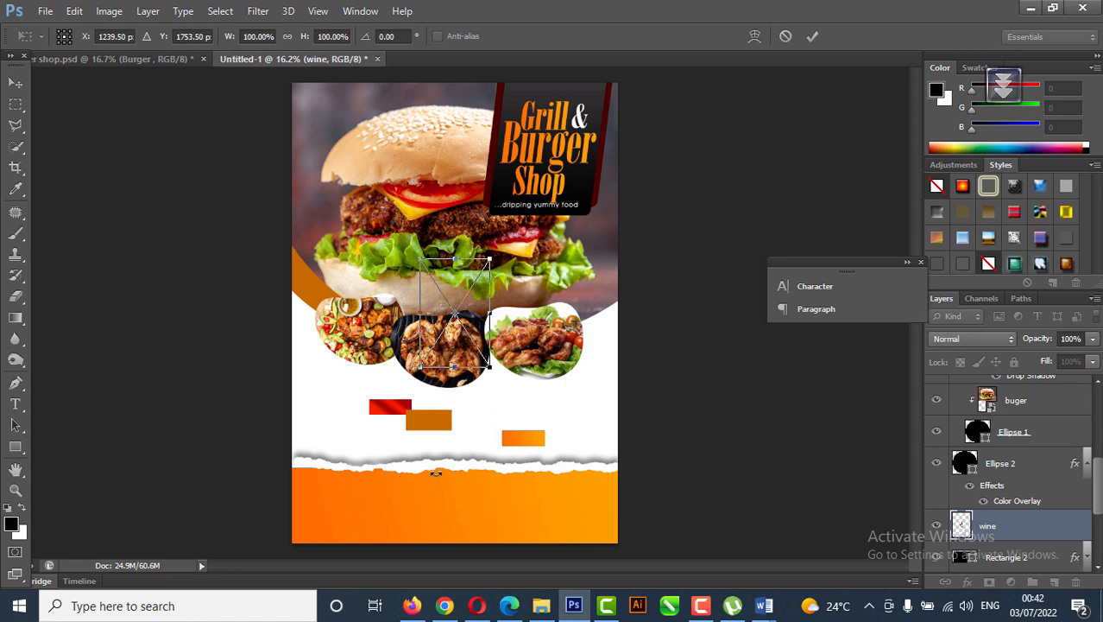
pyautogui.press('Return')
pyautogui.moveTo(458, 285); pyautogui.dragTo(343, 401)
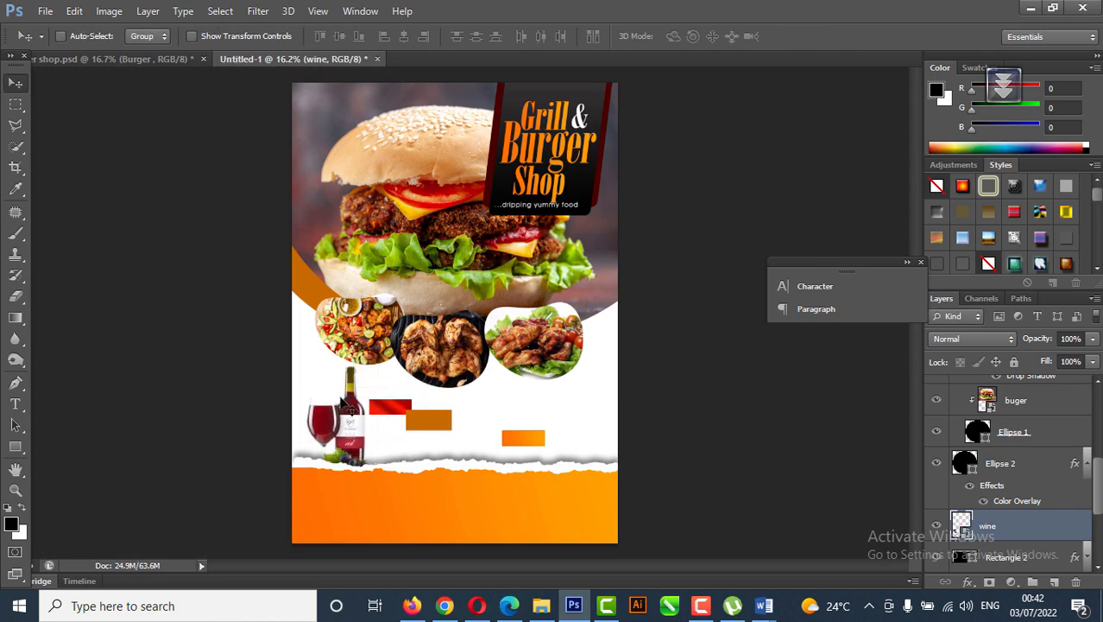
pyautogui.moveTo(360, 446); pyautogui.dragTo(350, 444)
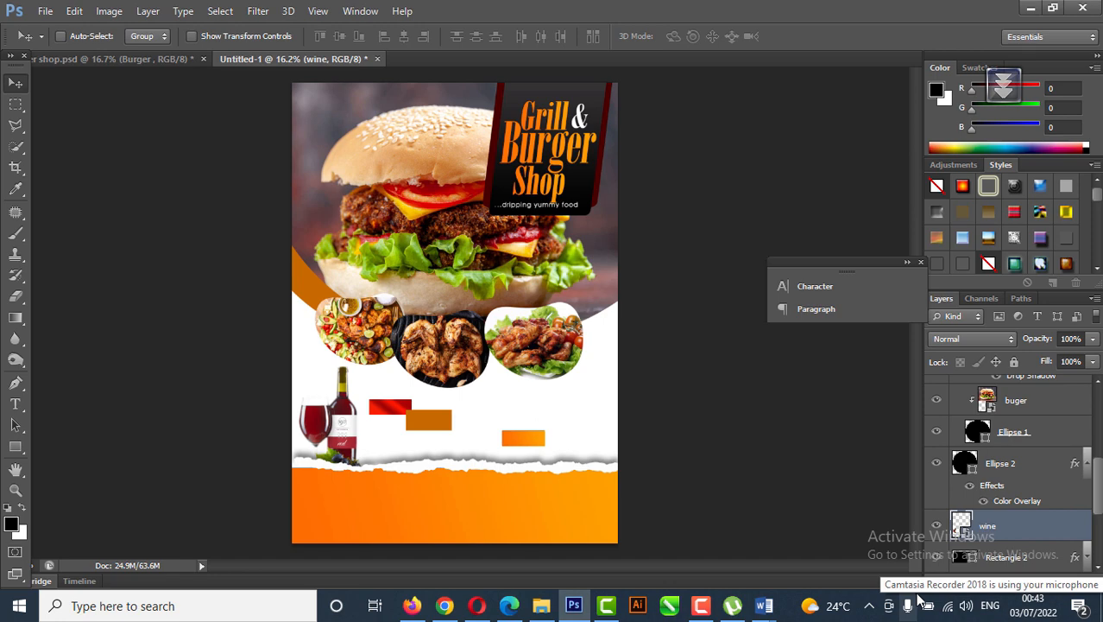
# Step: Bring the wine layer to the top of the layer stack and move the image down onto the footer's left end
pyautogui.hotkey('ctrl', ']')
pyautogui.hotkey('ctrl', ']')
pyautogui.hotkey('ctrl', ']')
pyautogui.hotkey('ctrl', ']')
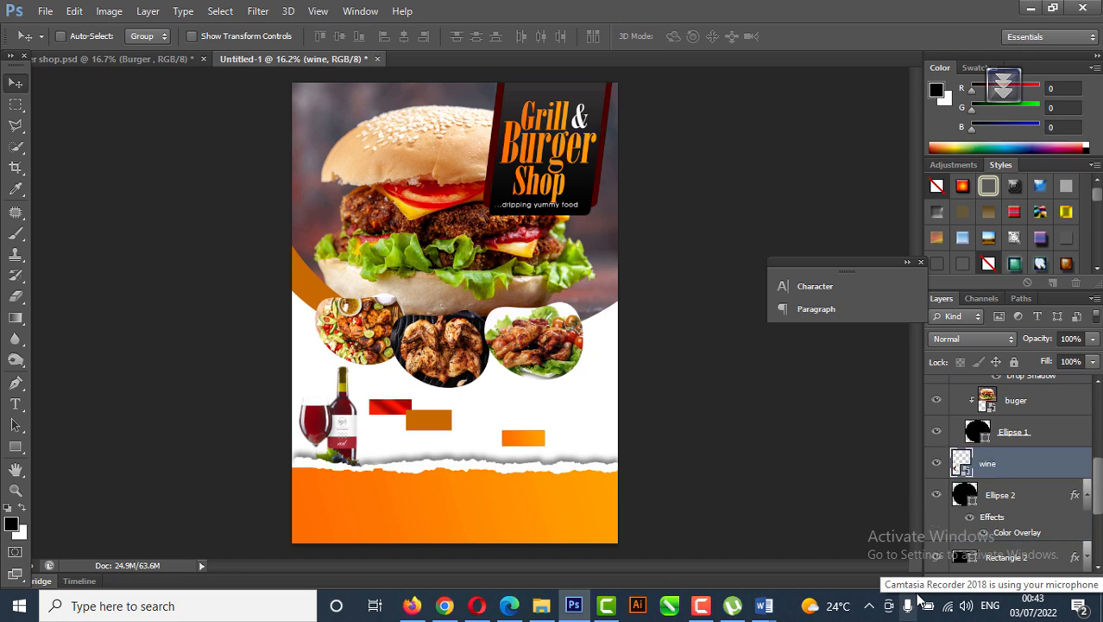
pyautogui.hotkey('ctrl', ']')
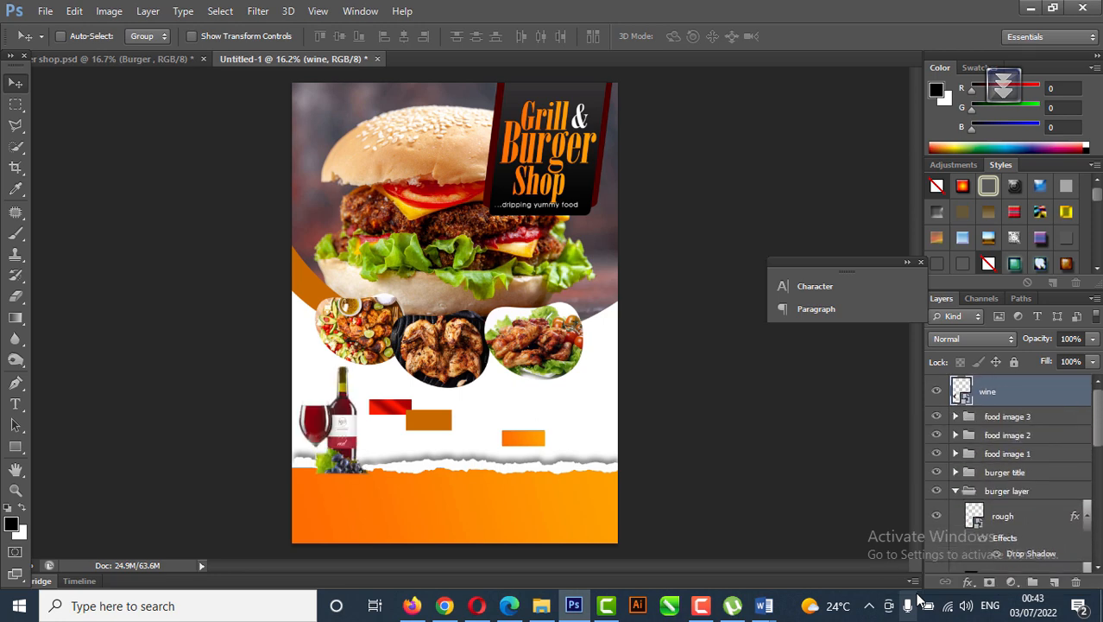
pyautogui.moveTo(338, 445); pyautogui.dragTo(332, 509)
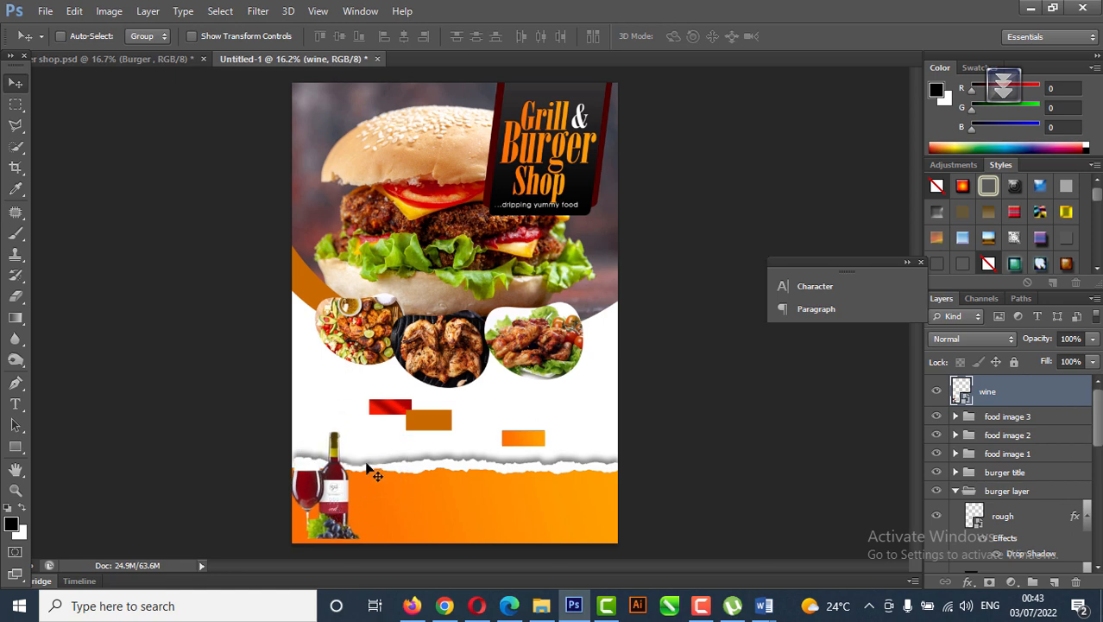
# Step: Enlarge the wine image to about 135.8% and position it in the flyer's lower-left corner
pyautogui.hotkey('ctrl', 't')
pyautogui.moveTo(357, 422); pyautogui.dragTo(395, 396)
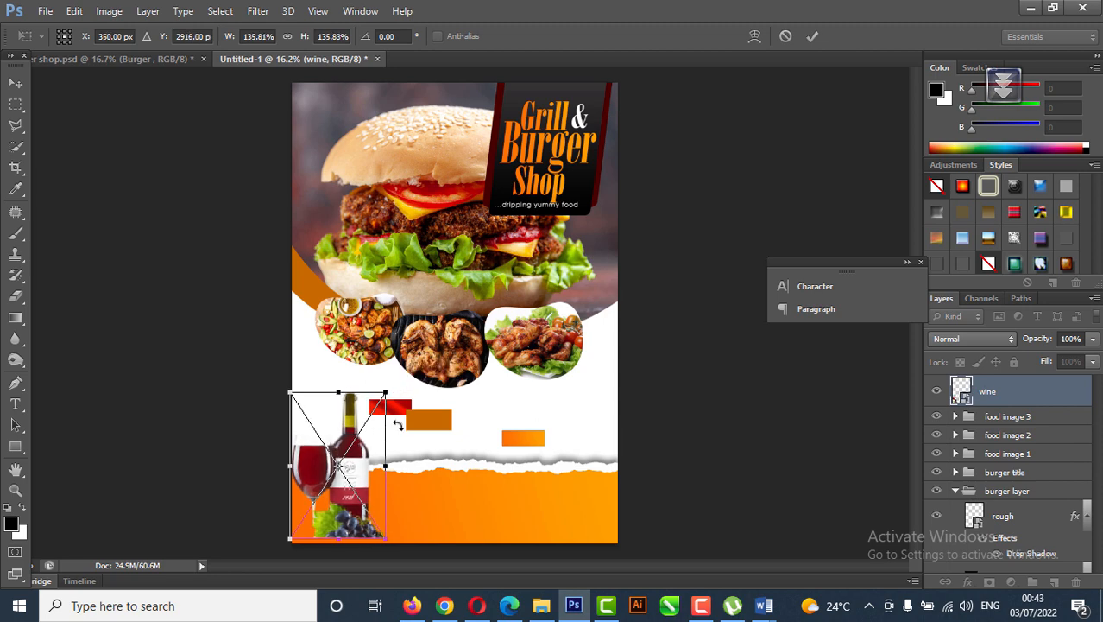
pyautogui.press('Return')
pyautogui.moveTo(365, 503); pyautogui.dragTo(385, 508)
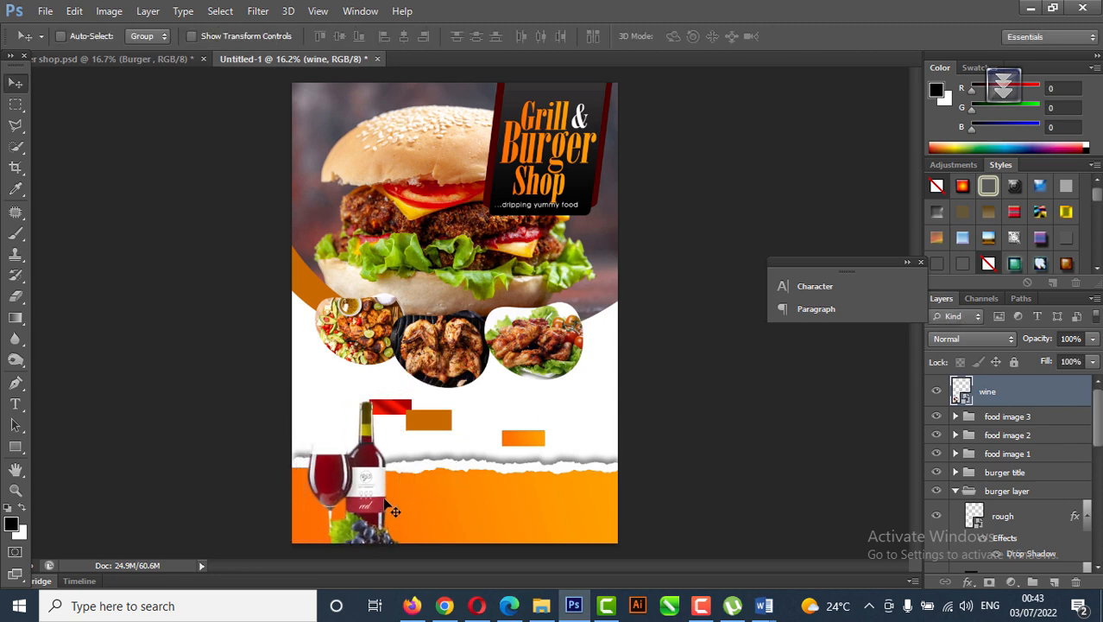
pyautogui.hotkey('shift', 'Left')
pyautogui.hotkey('shift', 'Left')
pyautogui.hotkey('shift', 'Left')
pyautogui.hotkey('shift', 'Left')
pyautogui.hotkey('shift', 'Left')
pyautogui.hotkey('shift', 'Left')
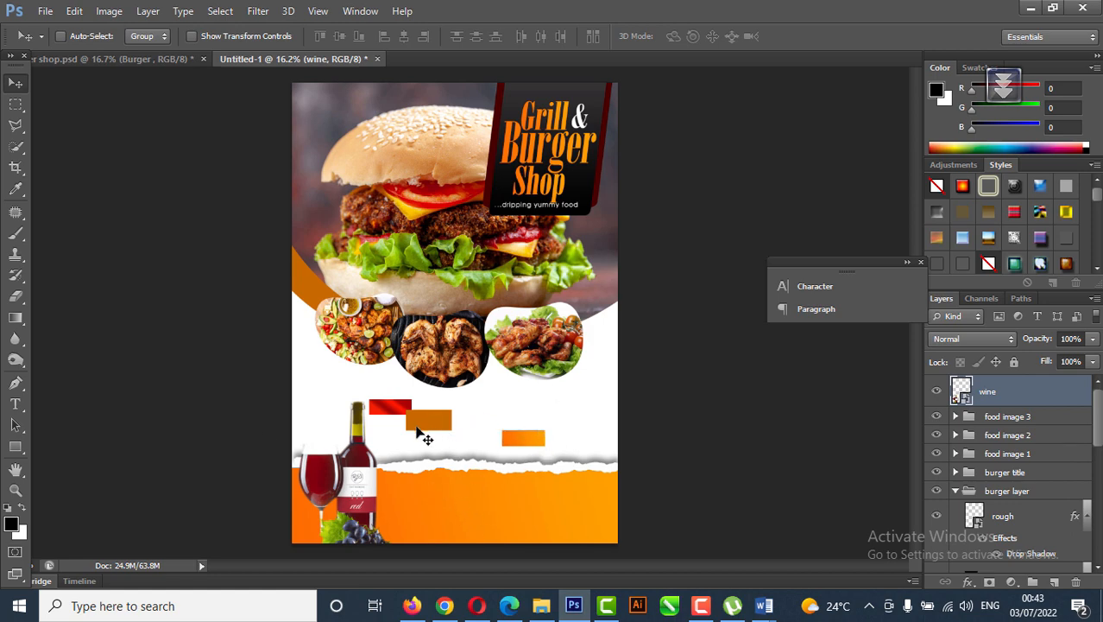
# Step: Delete the orange swatch, Rectangle 1, and the brown swatch, Rectangle 2, from the white area
pyautogui.rightClick(527, 435)
pyautogui.click(582, 553)
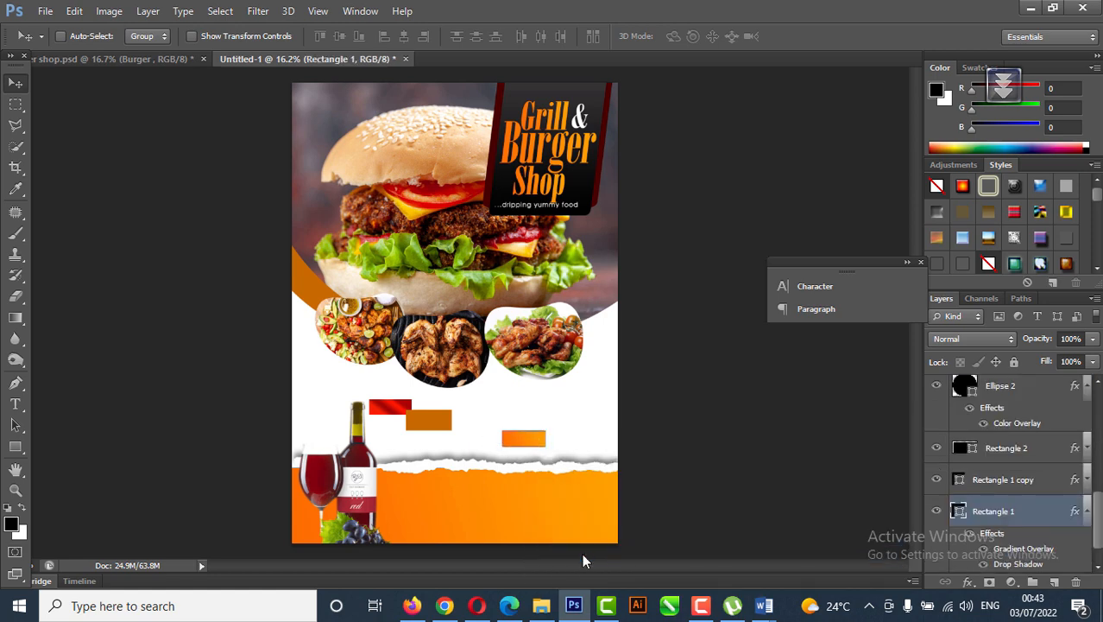
pyautogui.press('Delete')
pyautogui.rightClick(437, 422)
pyautogui.click(496, 542)
pyautogui.press('Delete')
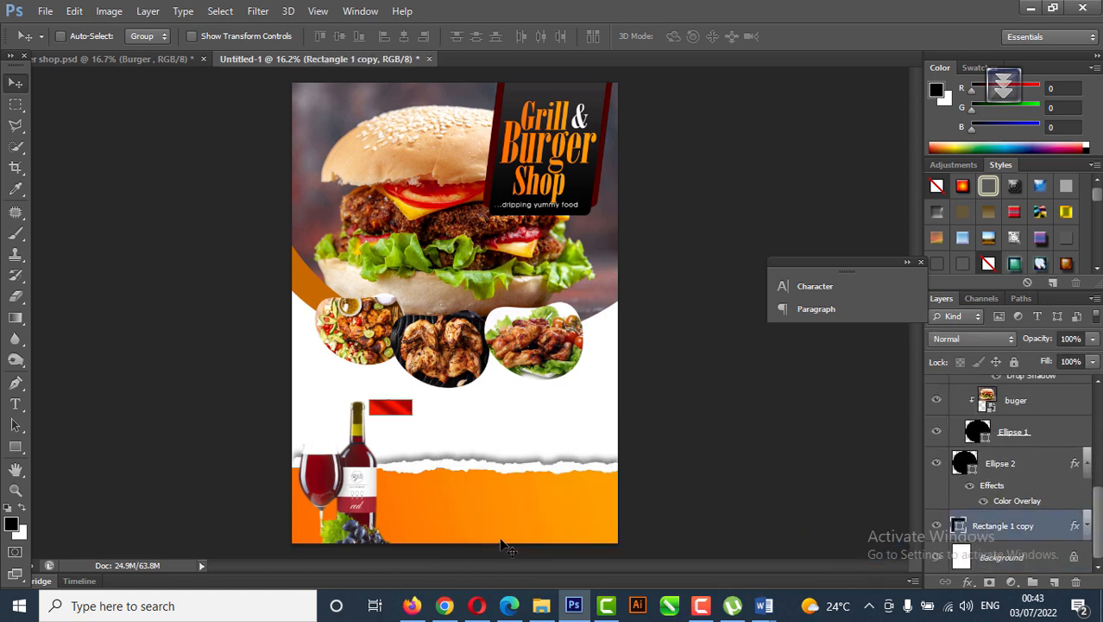
# Step: Move the red swatch, Rectangle 1 copy, away from the wine bottle to the right part of the white area
pyautogui.rightClick(396, 413)
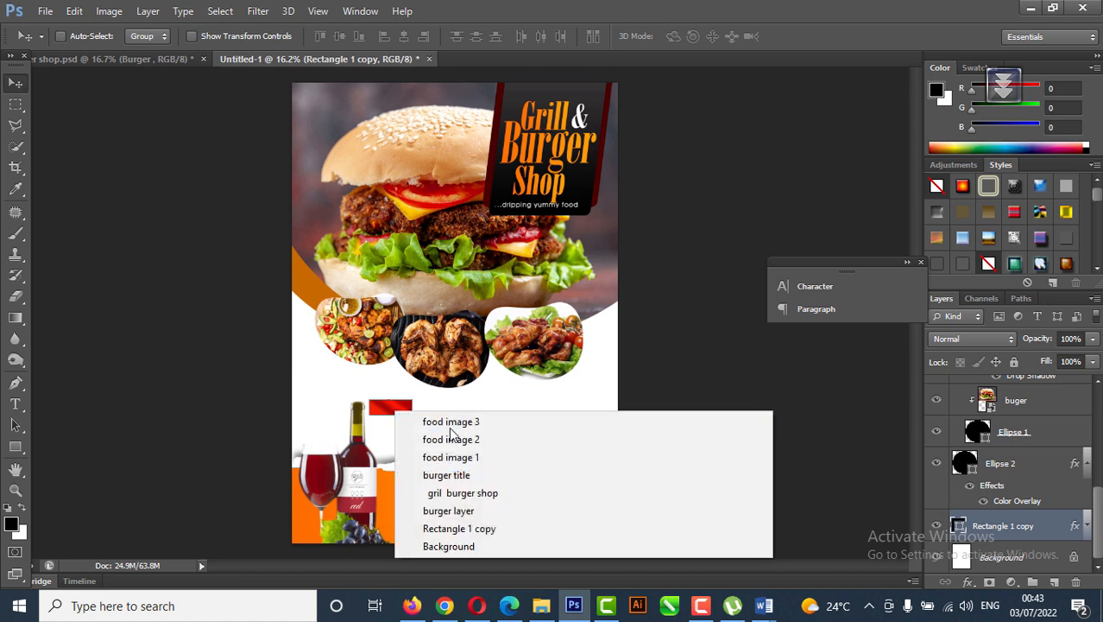
pyautogui.click(446, 528)
pyautogui.moveTo(395, 416); pyautogui.dragTo(555, 430)
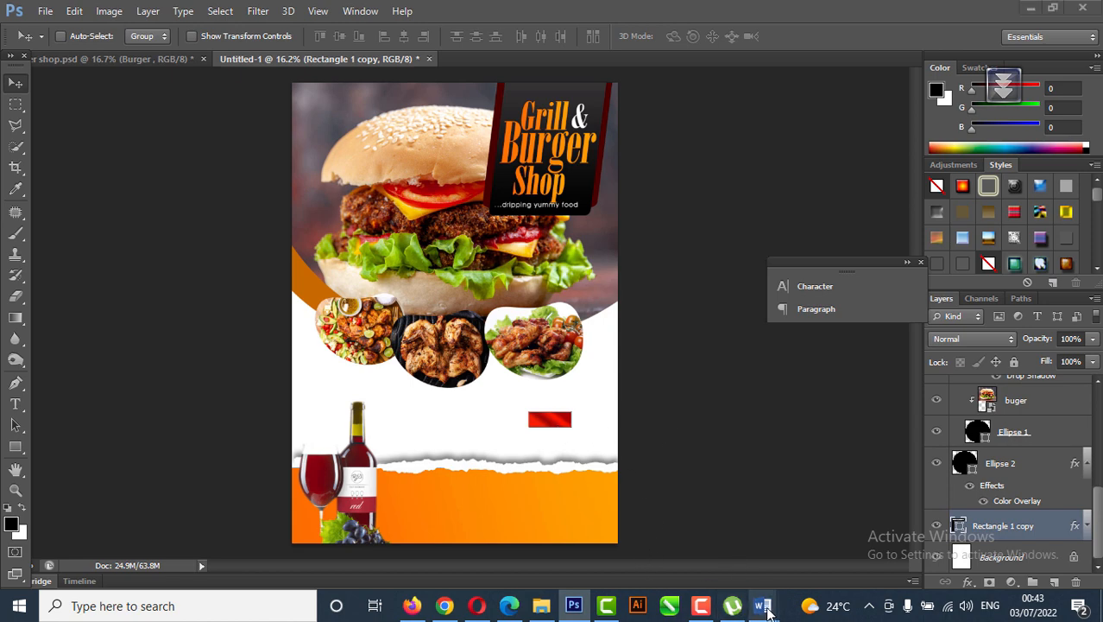
# Step: Switch to the Grill and burger shop document in Word and copy the text "EVERY GRILL BOUGHT GOES WITH A GLASS OF WINE"
pyautogui.moveTo(764, 606)
pyautogui.click(816, 542)
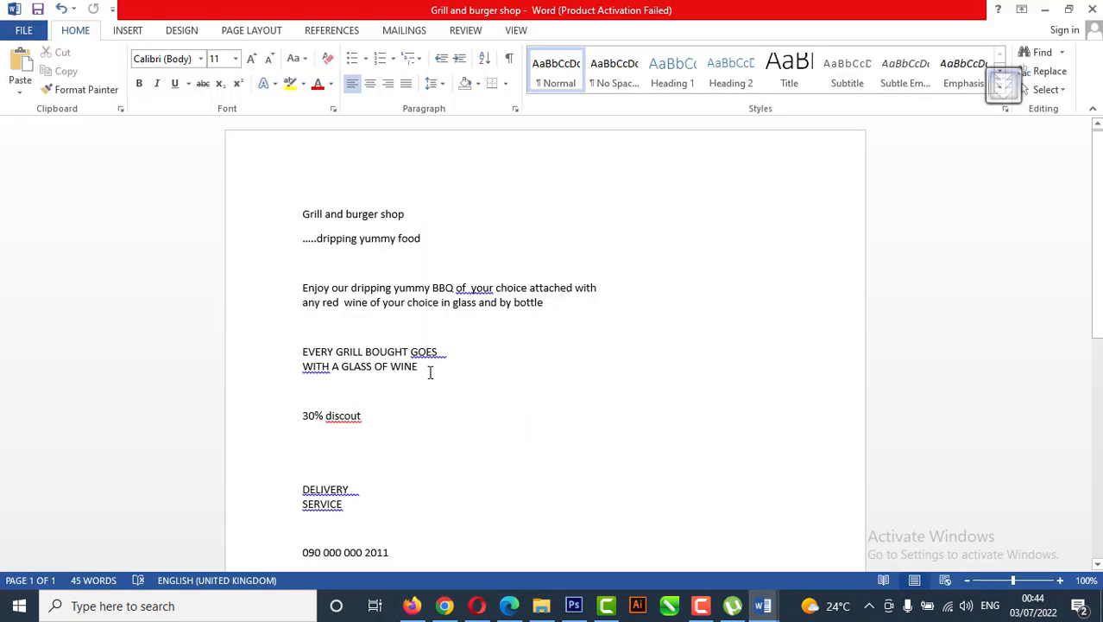
pyautogui.moveTo(429, 369); pyautogui.dragTo(303, 353)
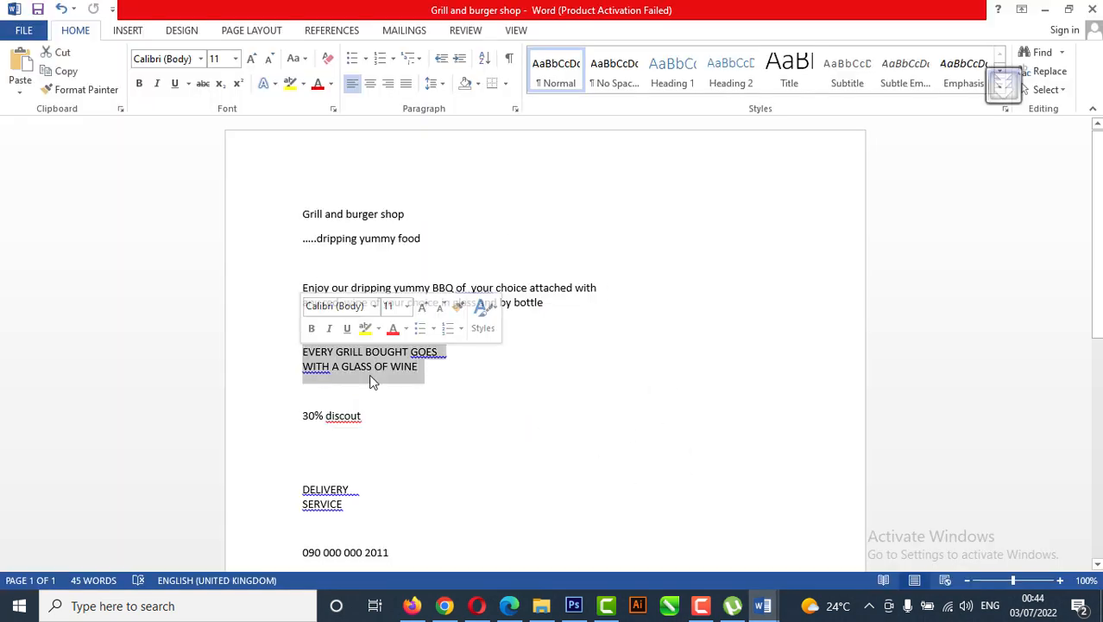
pyautogui.rightClick(369, 371)
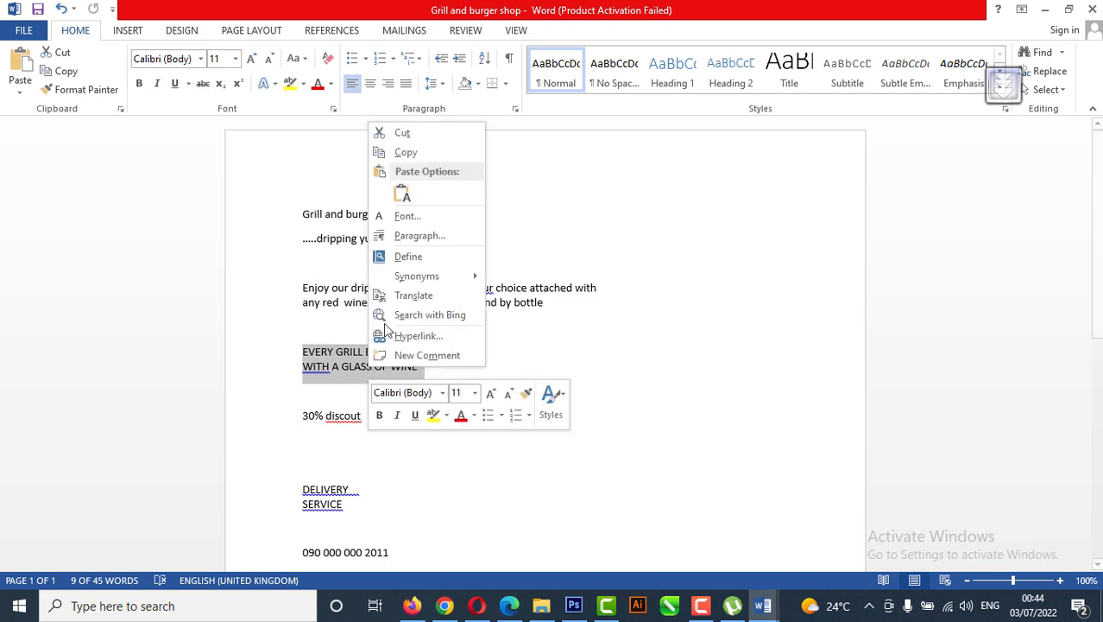
pyautogui.click(404, 154)
# Step: Return to Photoshop, paste the copied text as a new text layer on the orange footer and shift it slightly down
pyautogui.hotkey('alt', 'Tab')
pyautogui.click(16, 405)
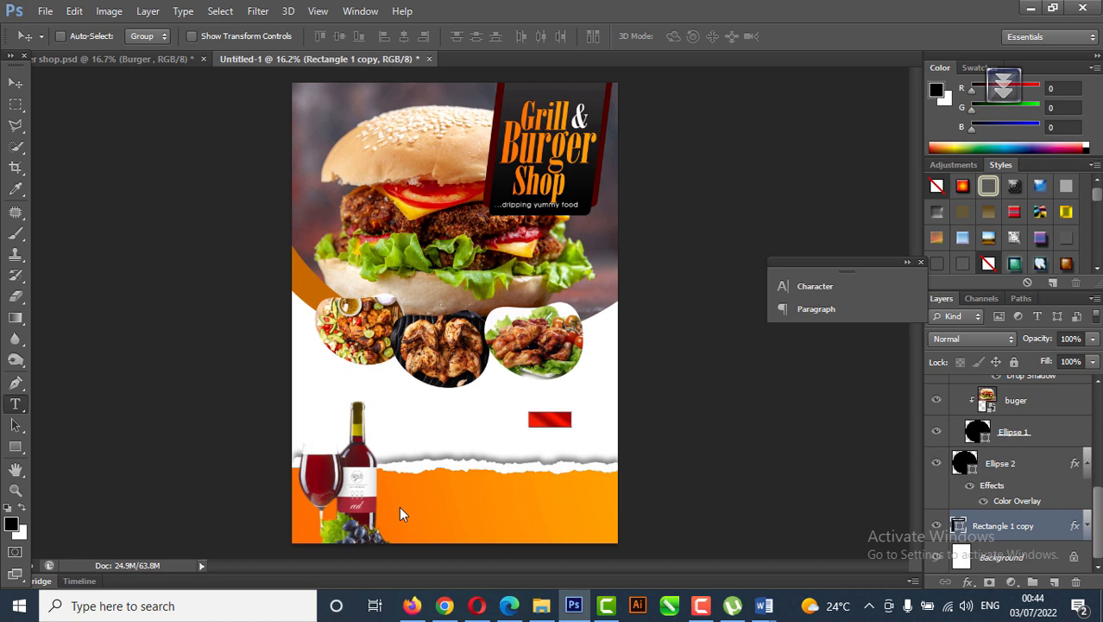
pyautogui.click(486, 563)
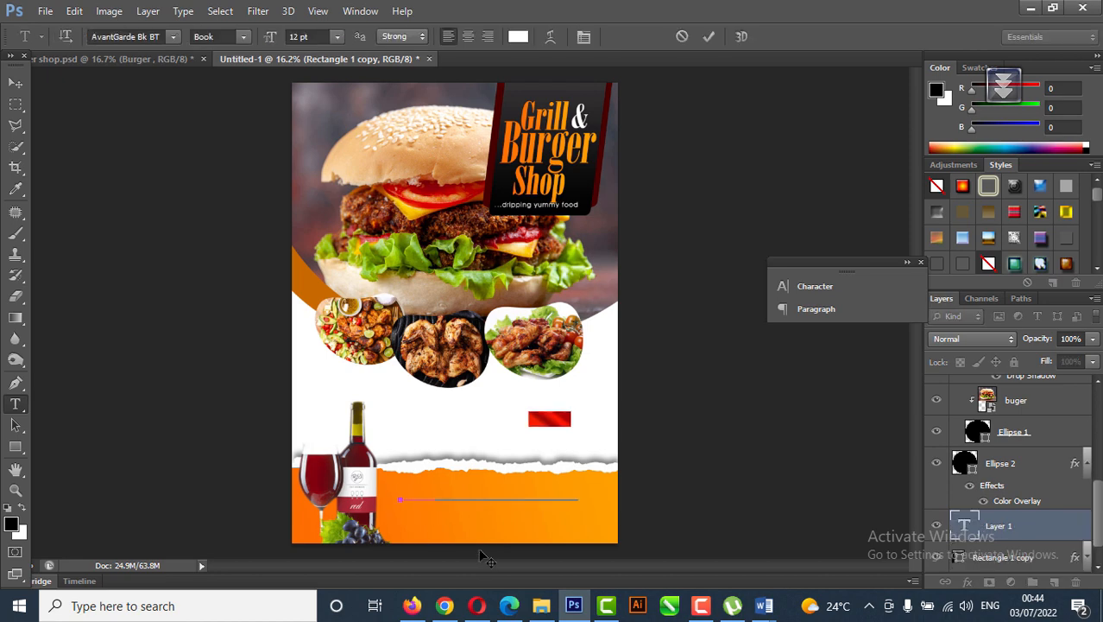
pyautogui.click(15, 83)
pyautogui.moveTo(516, 451); pyautogui.dragTo(497, 521)
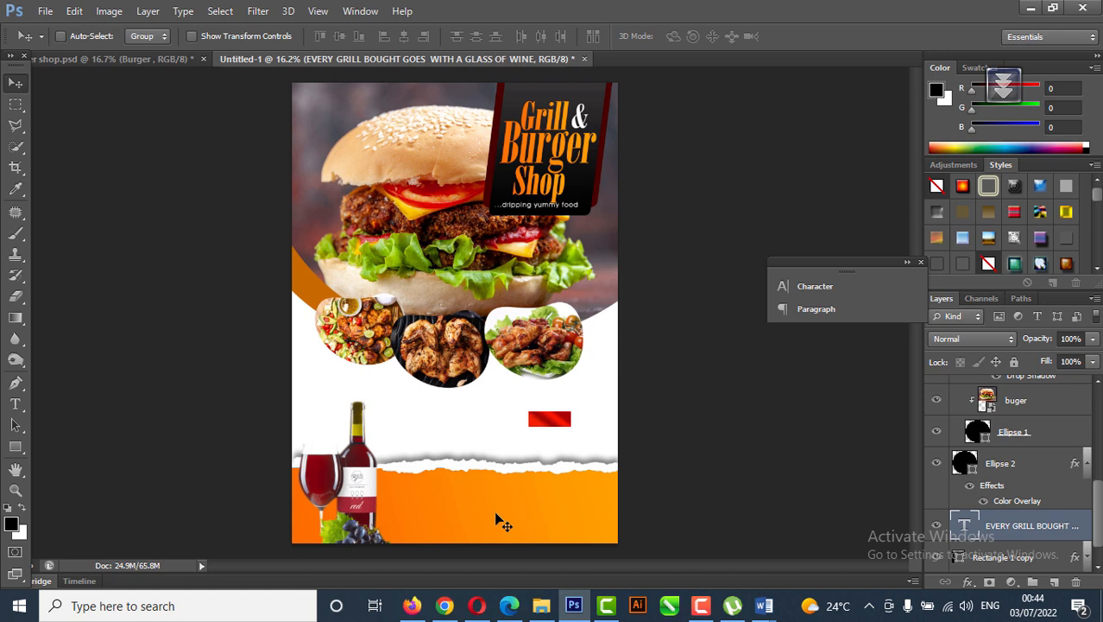
# Step: Bring the "EVERY GRILL BOUGHT GOES WITH A GLASS OF WINE" text layer to the top of the layer stack, above wine
pyautogui.hotkey('ctrl', ']')
pyautogui.hotkey('ctrl', ']')
pyautogui.hotkey('ctrl', ']')
pyautogui.hotkey('ctrl', ']')
pyautogui.hotkey('ctrl', ']')
pyautogui.hotkey('ctrl', ']')
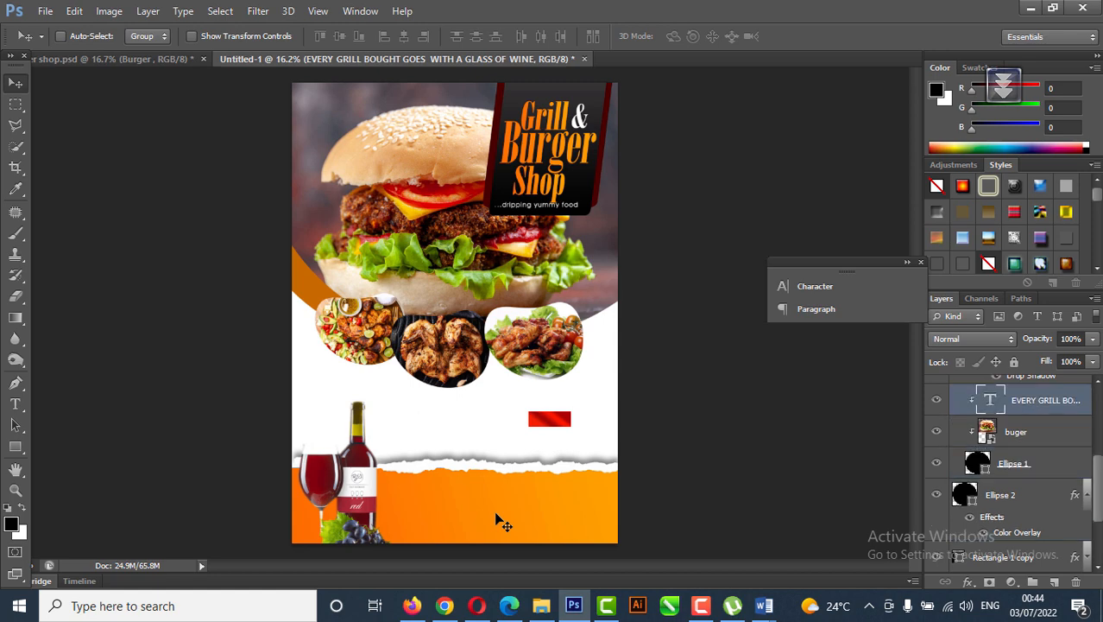
pyautogui.hotkey('ctrl', ']')
pyautogui.hotkey('ctrl', ']')
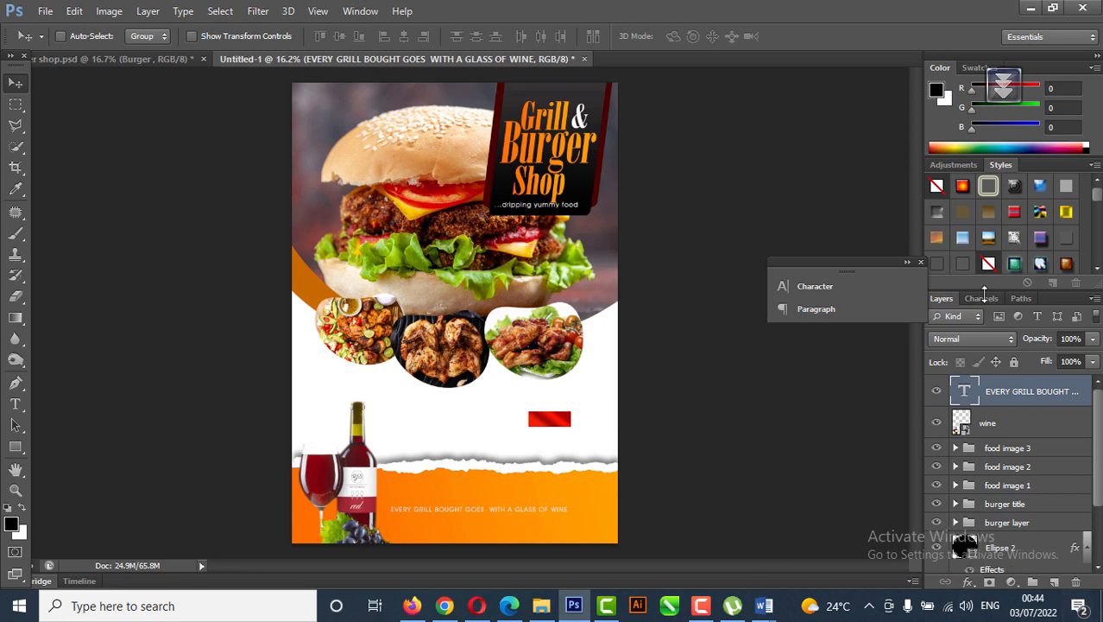
# Step: Move the footer text slightly up and break it into two lines before "WITH A GLASS OF WINE"
pyautogui.rightClick(510, 516)
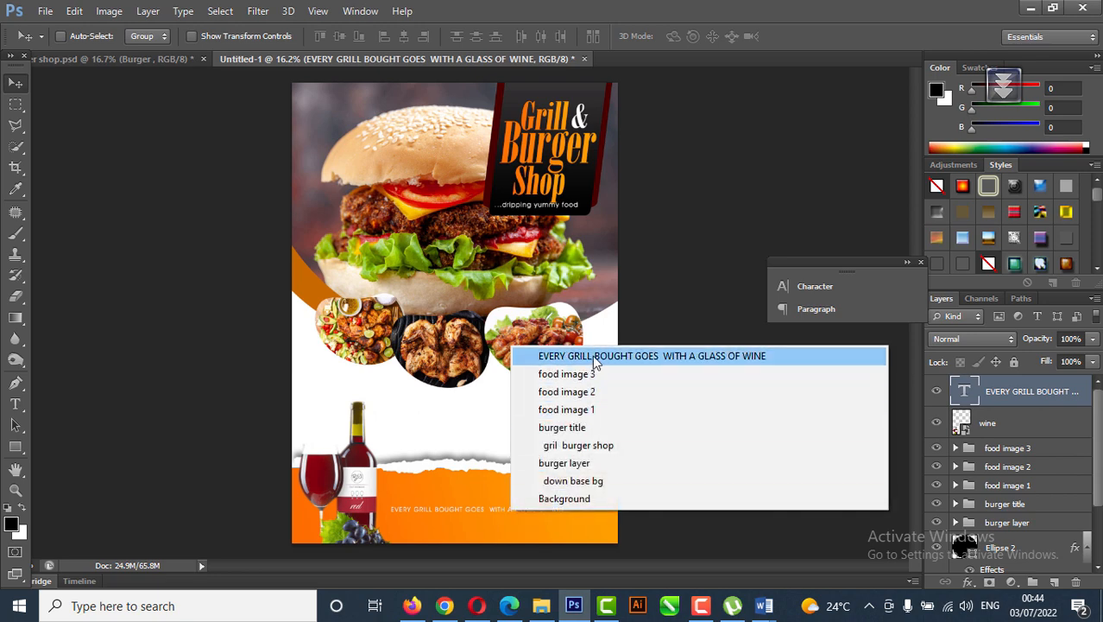
pyautogui.click(595, 361)
pyautogui.moveTo(463, 512); pyautogui.dragTo(461, 494)
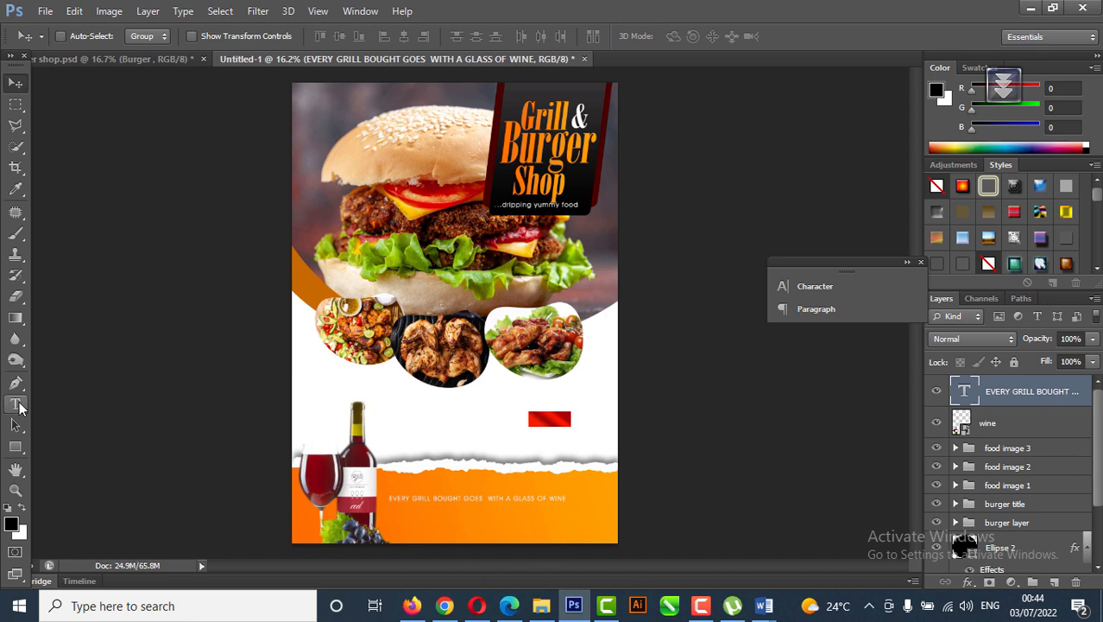
pyautogui.click(15, 404)
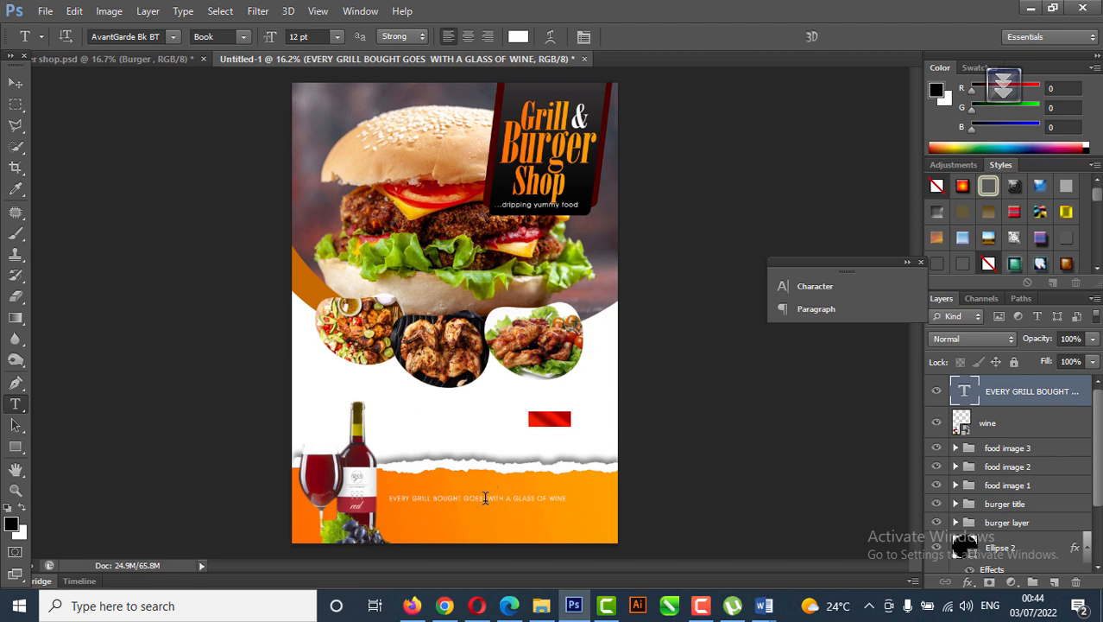
pyautogui.click(485, 498)
pyautogui.press('Return')
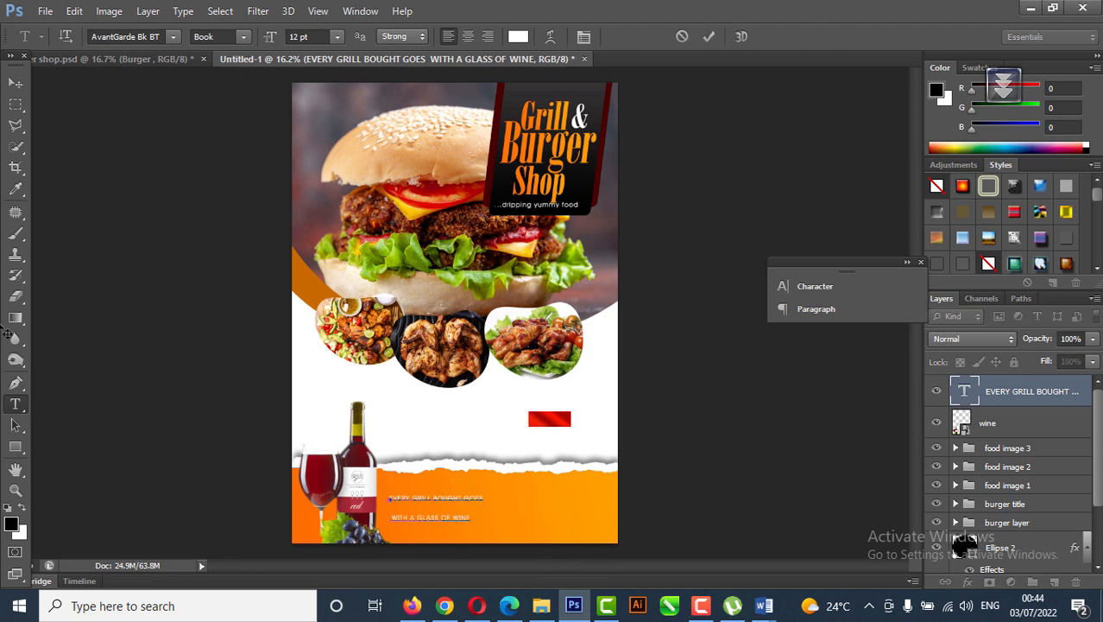
pyautogui.click(15, 83)
# Step: Set the leading of the two-line footer text to 12 pt
pyautogui.scroll(2, 374, 507)
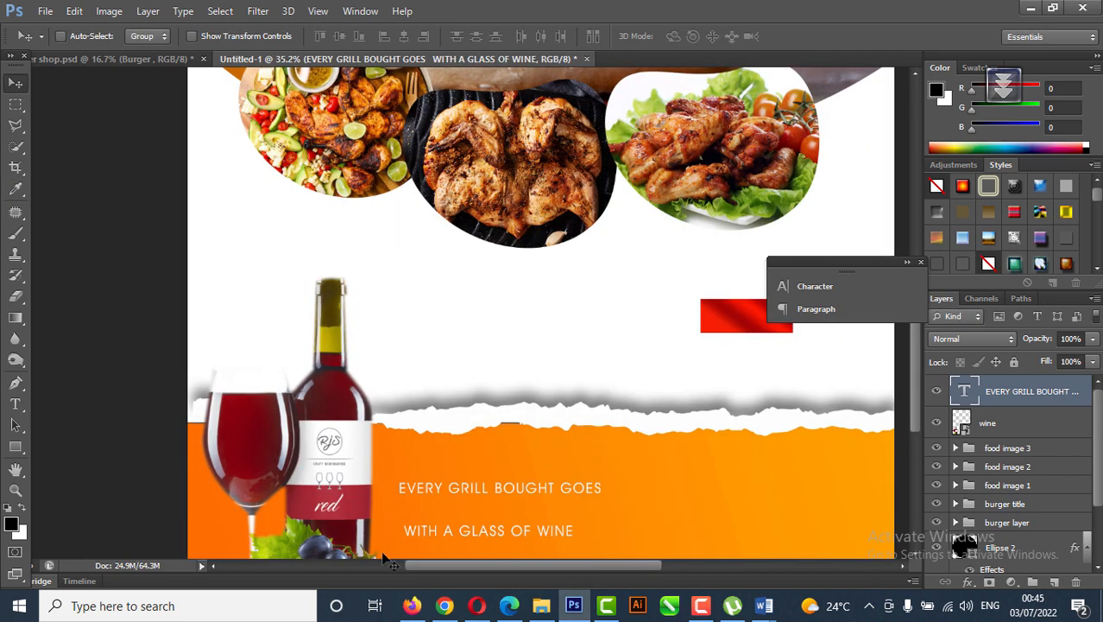
pyautogui.click(807, 286)
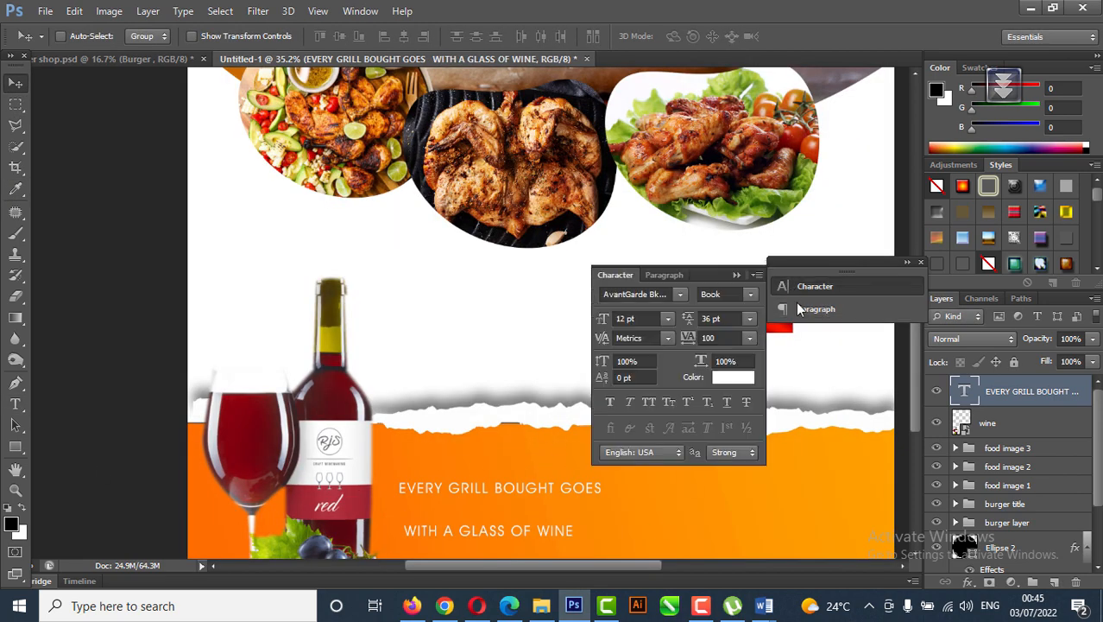
pyautogui.click(748, 321)
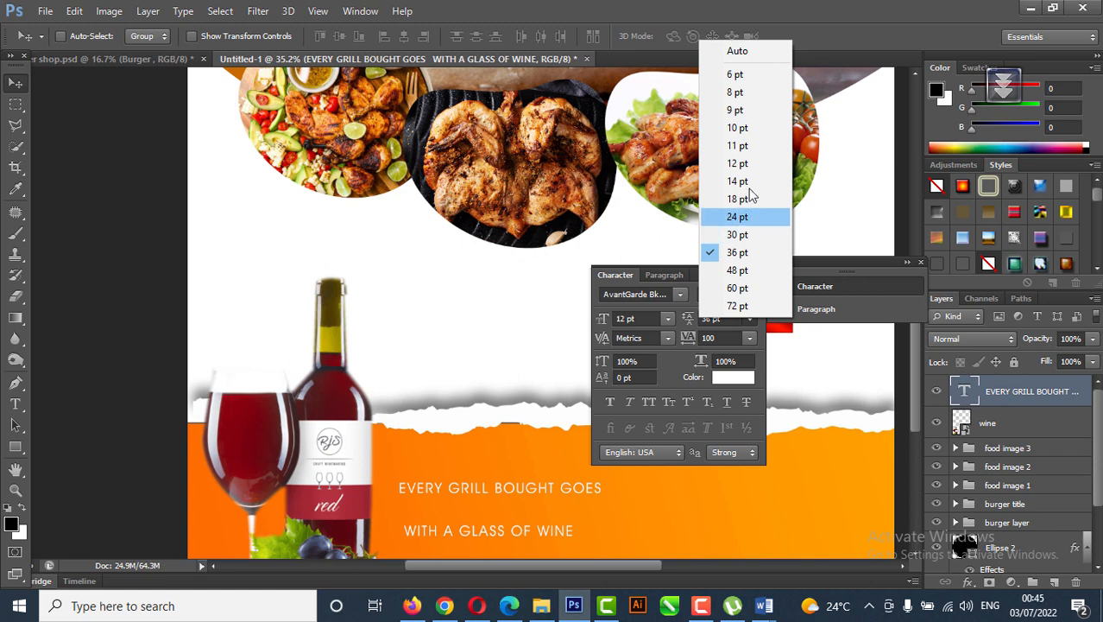
pyautogui.click(745, 167)
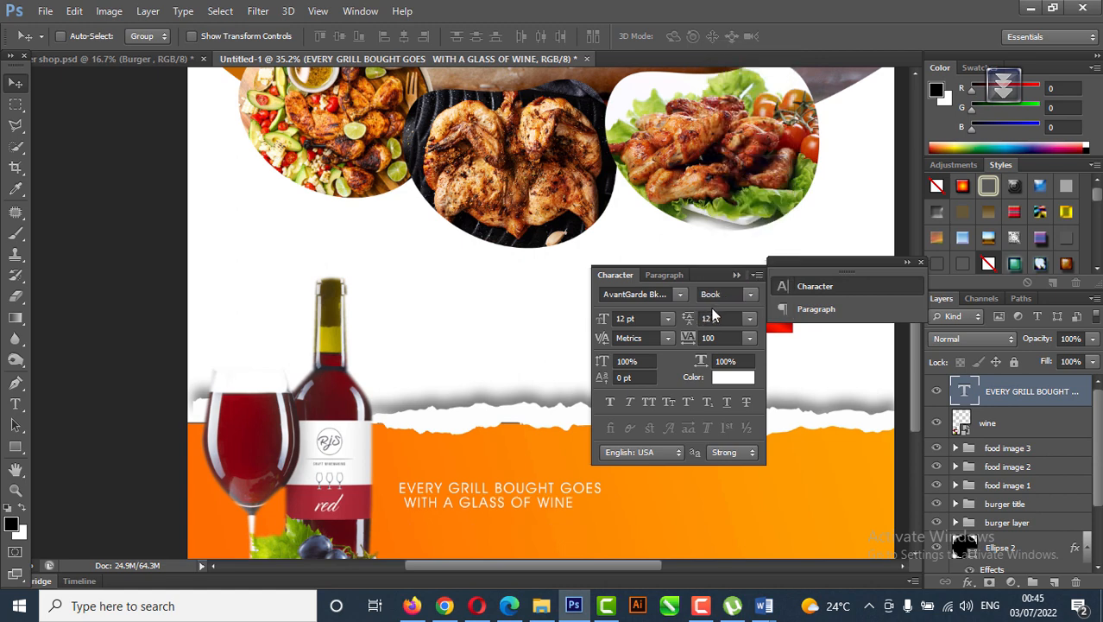
pyautogui.click(664, 275)
pyautogui.click(737, 275)
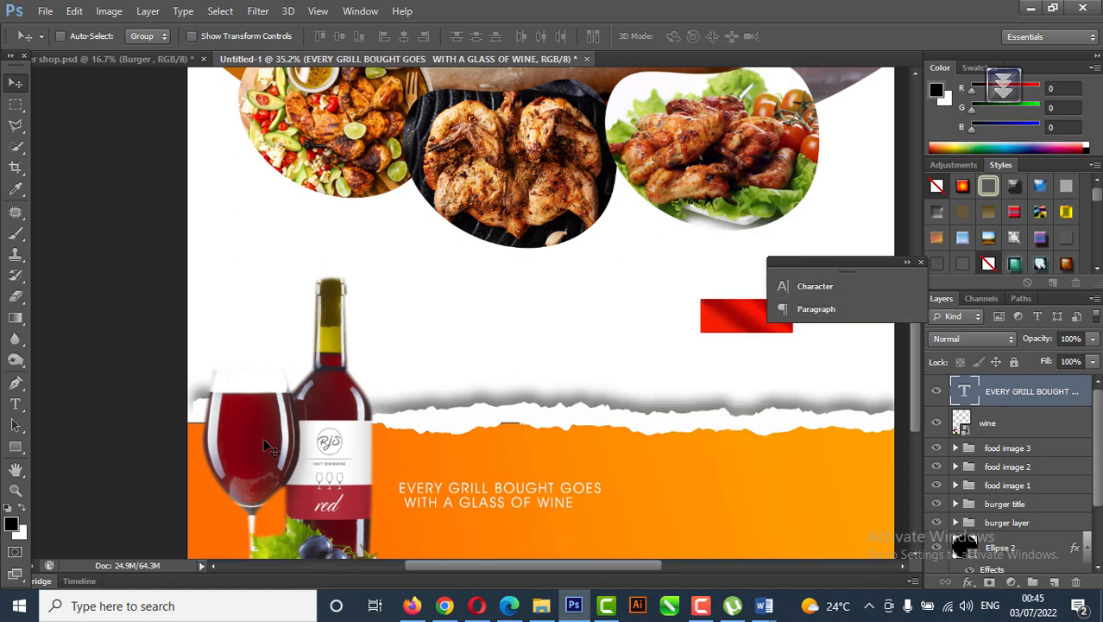
# Step: Remove the stray space before "WITH A GLASS OF WINE" so the second line starts flush with the first
pyautogui.click(16, 403)
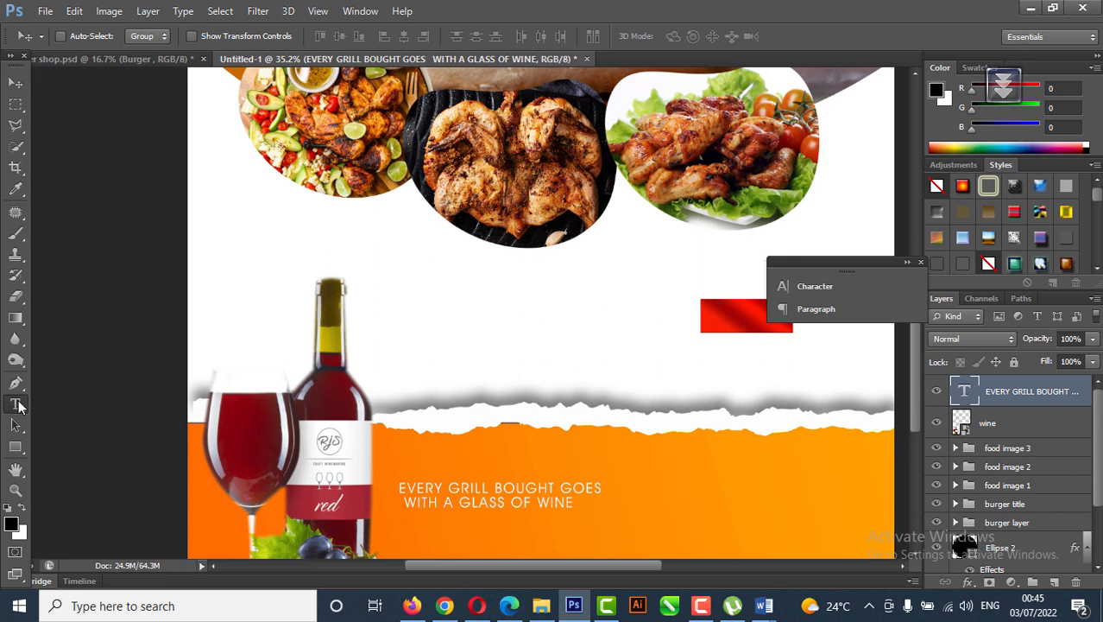
pyautogui.click(406, 499)
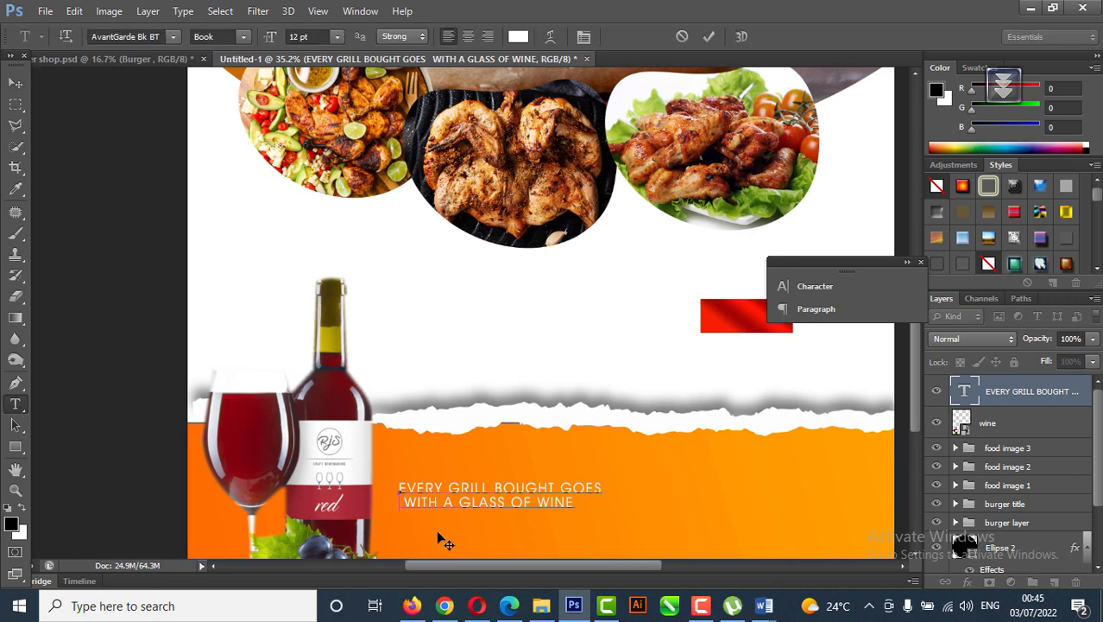
pyautogui.press('Delete')
pyautogui.press('Delete')
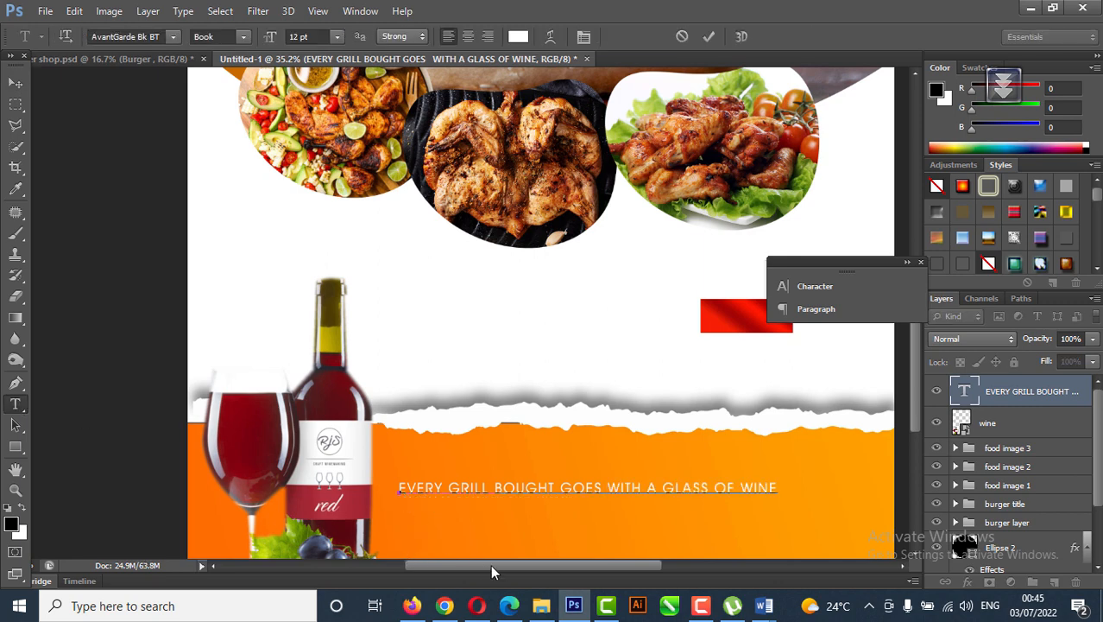
pyautogui.press('Return')
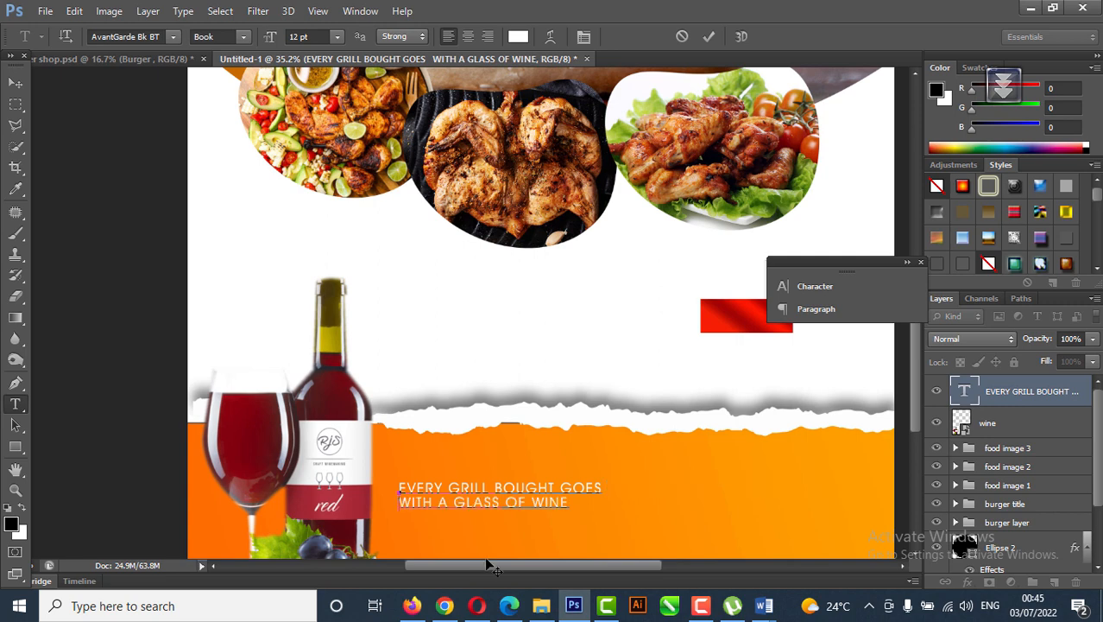
pyautogui.click(15, 83)
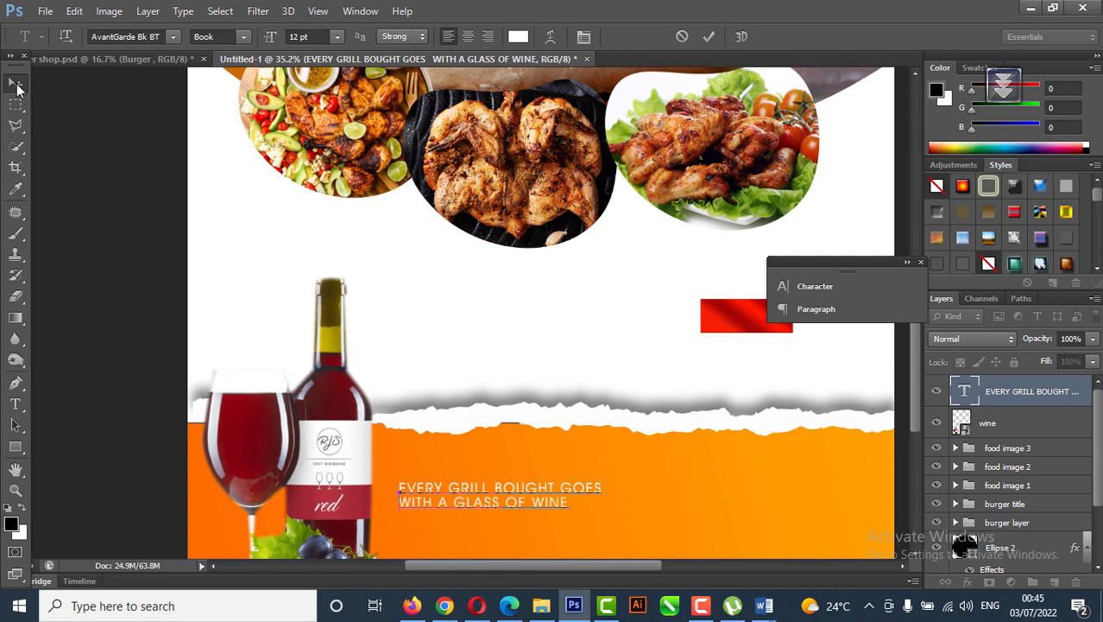
# Step: Set the footer text's tracking to 10 and its font style to Demi
pyautogui.click(821, 287)
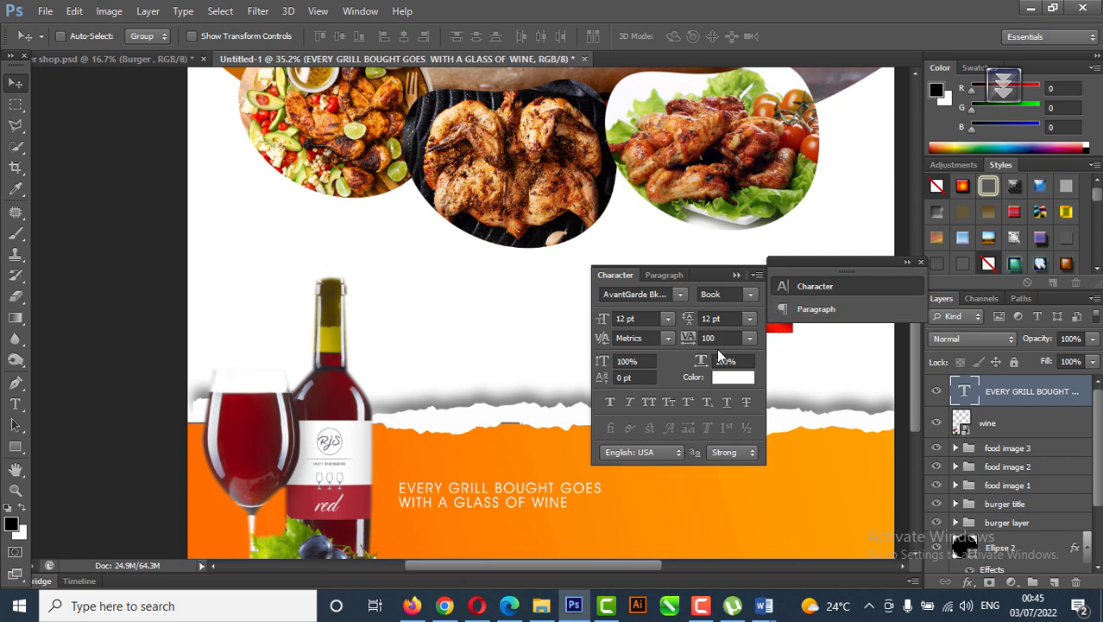
pyautogui.click(749, 343)
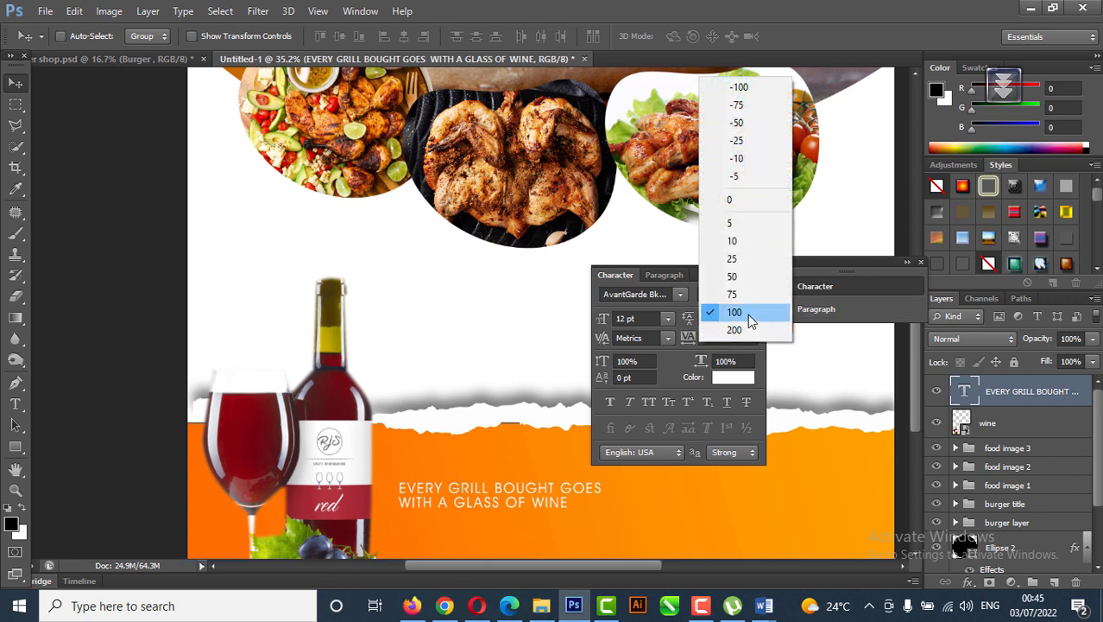
pyautogui.click(732, 244)
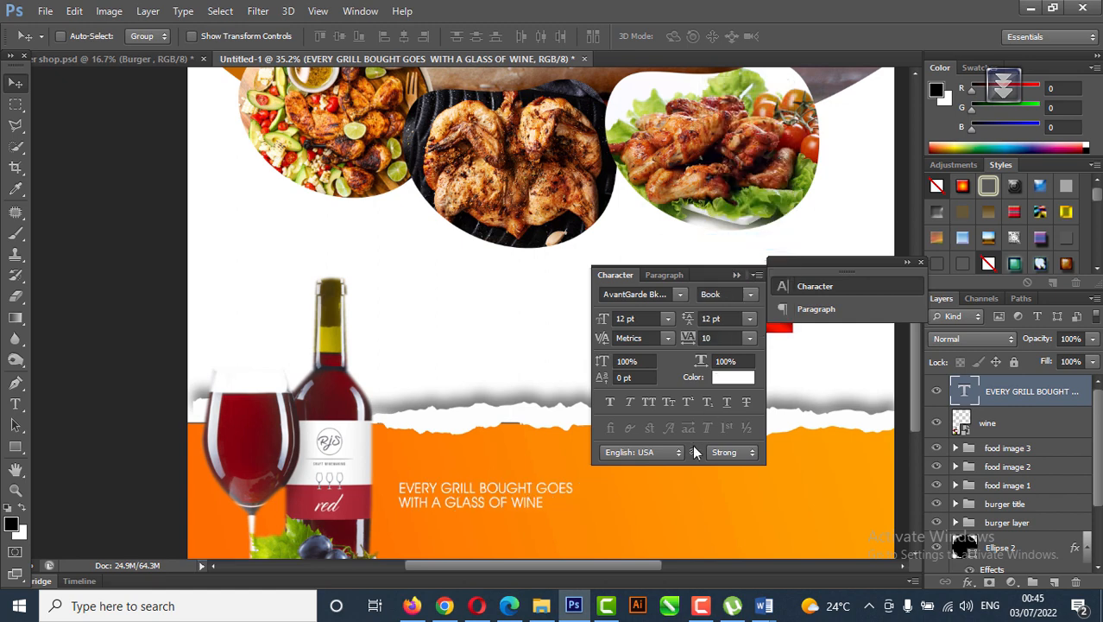
pyautogui.click(750, 295)
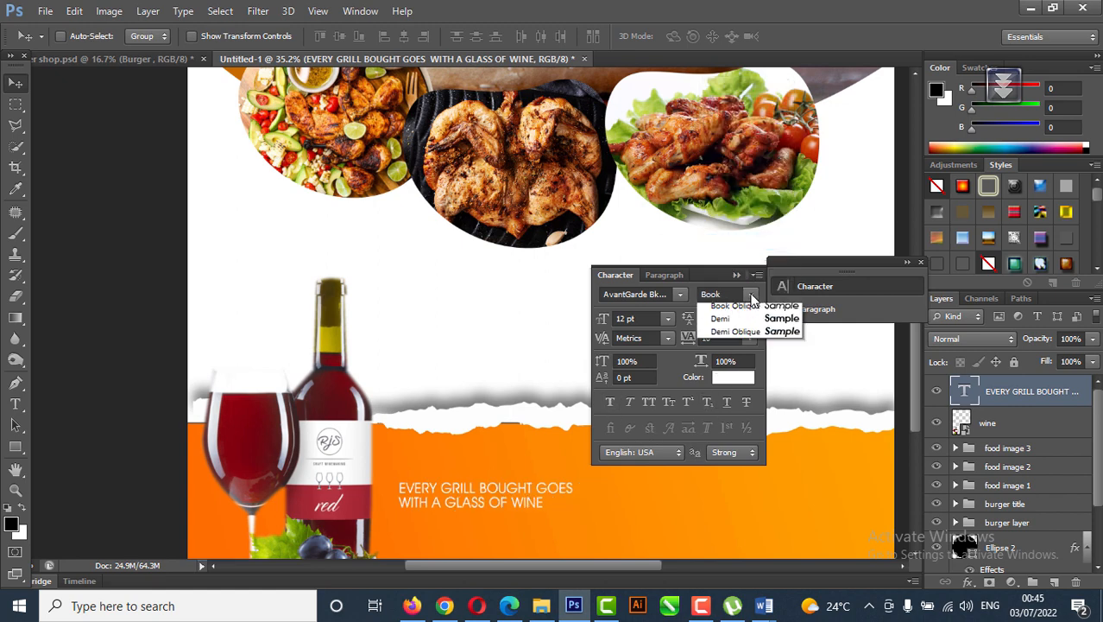
pyautogui.click(723, 337)
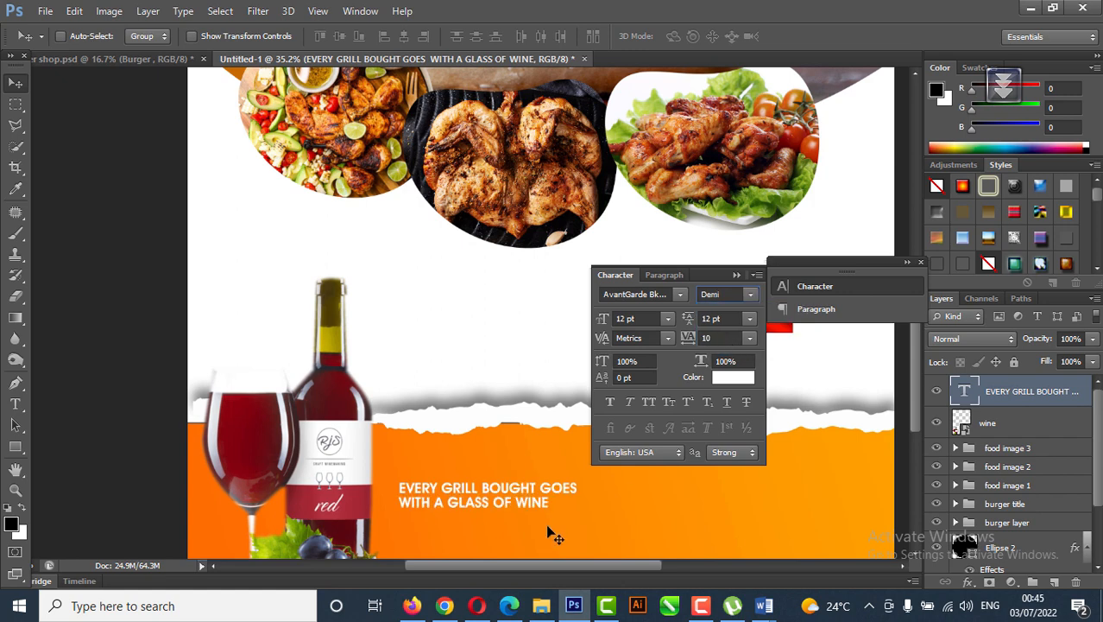
# Step: Enlarge the footer text to about 120.9% and position it just right of the wine bottle
pyautogui.moveTo(528, 509); pyautogui.dragTo(508, 509)
pyautogui.click(738, 275)
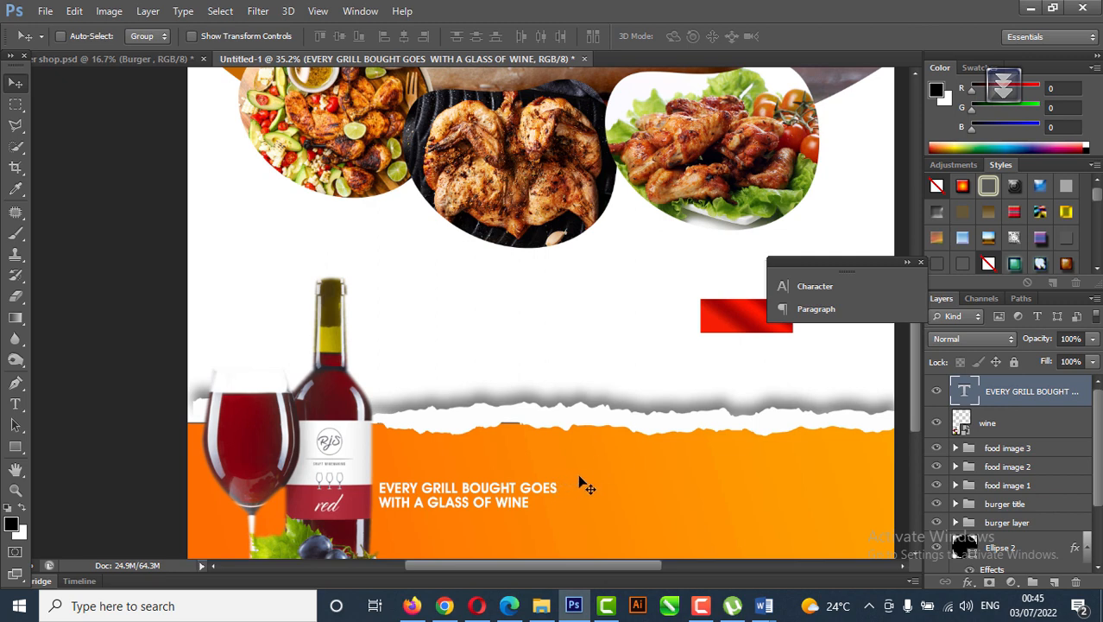
pyautogui.hotkey('ctrl', 't')
pyautogui.moveTo(563, 477); pyautogui.dragTo(599, 476)
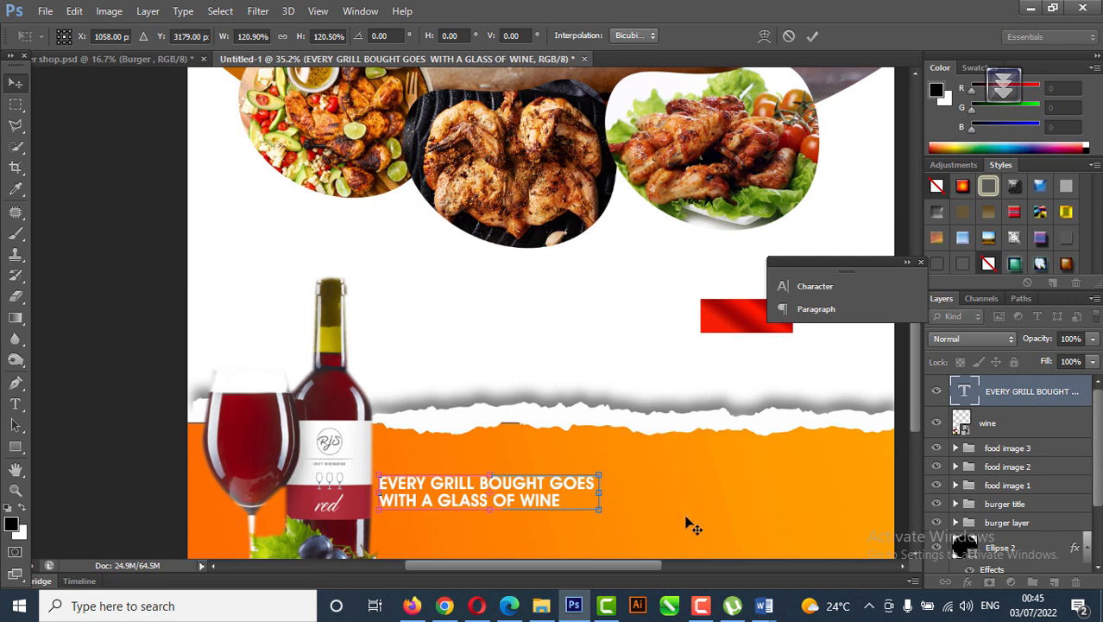
pyautogui.press('Return')
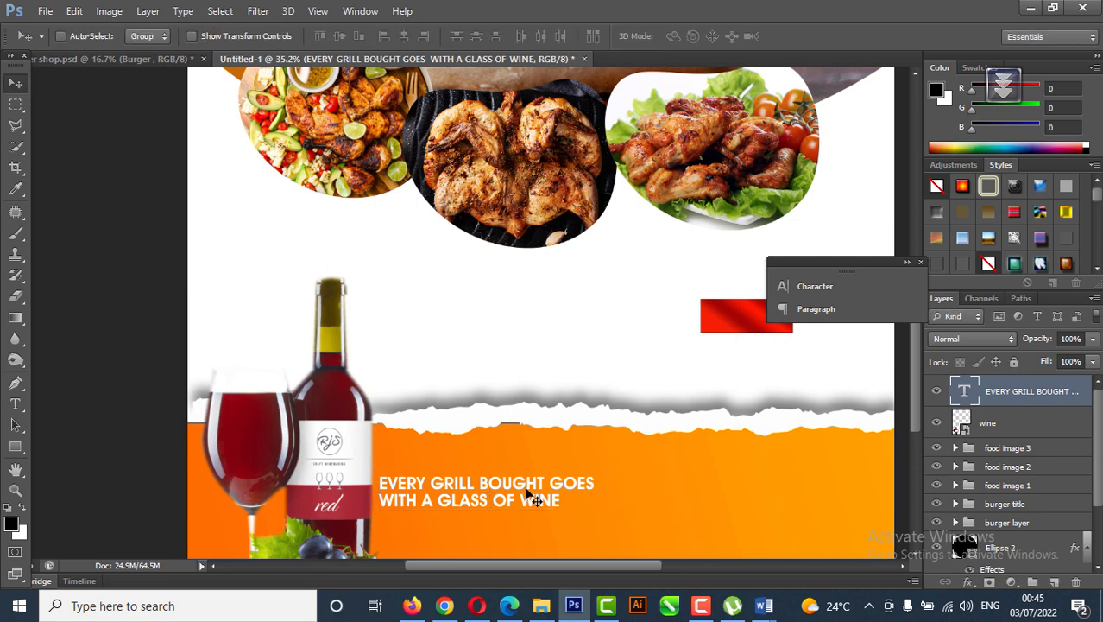
pyautogui.moveTo(528, 488); pyautogui.dragTo(535, 489)
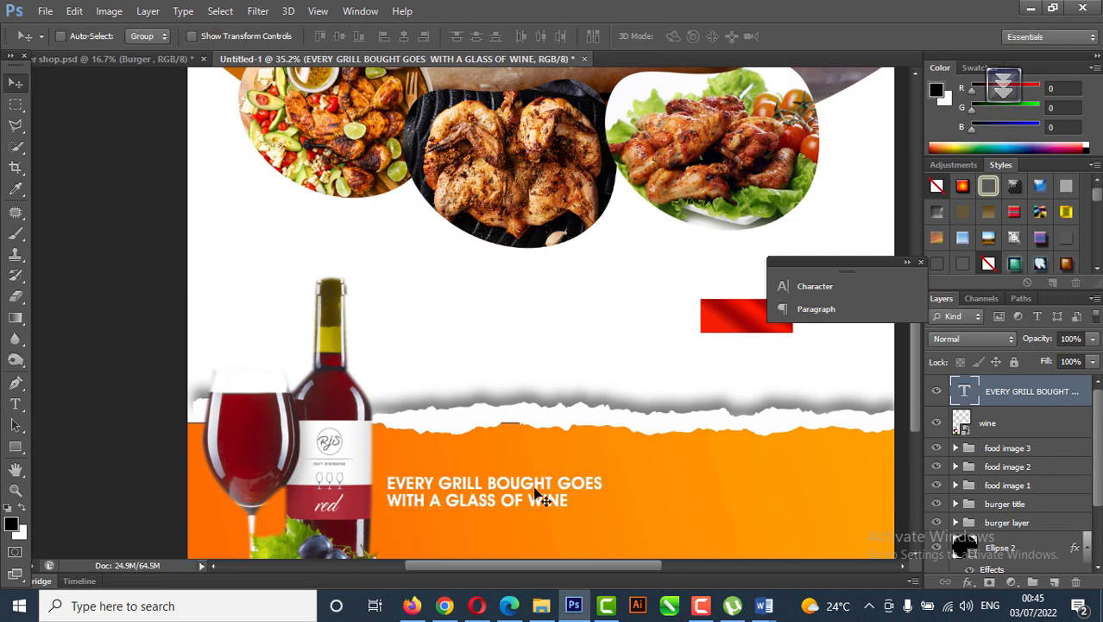
# Step: Switch to Word and copy the two-line "DELIVERY SERVICE" text from the Grill and burger shop document
pyautogui.click(15, 490)
pyautogui.moveTo(567, 436); pyautogui.dragTo(492, 436)
pyautogui.moveTo(560, 471)
pyautogui.mouseDown()
pyautogui.moveTo(618, 470)
pyautogui.moveTo(611, 517)
pyautogui.moveTo(574, 486)
pyautogui.mouseUp()
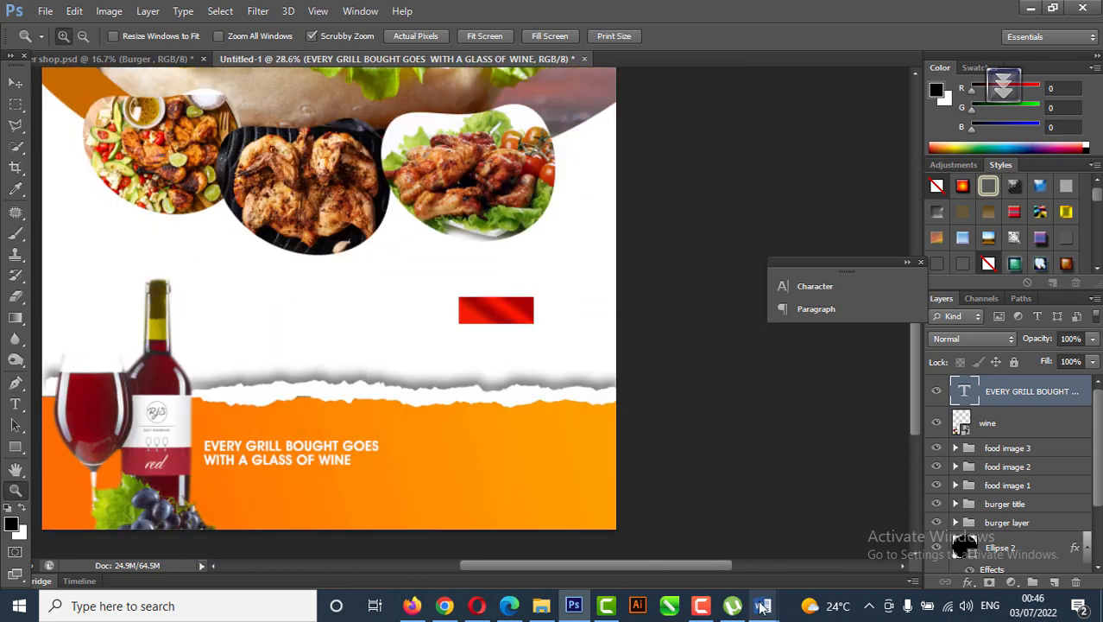
pyautogui.click(765, 516)
pyautogui.tripleClick(433, 352)
pyautogui.scroll(-3, 446, 360)
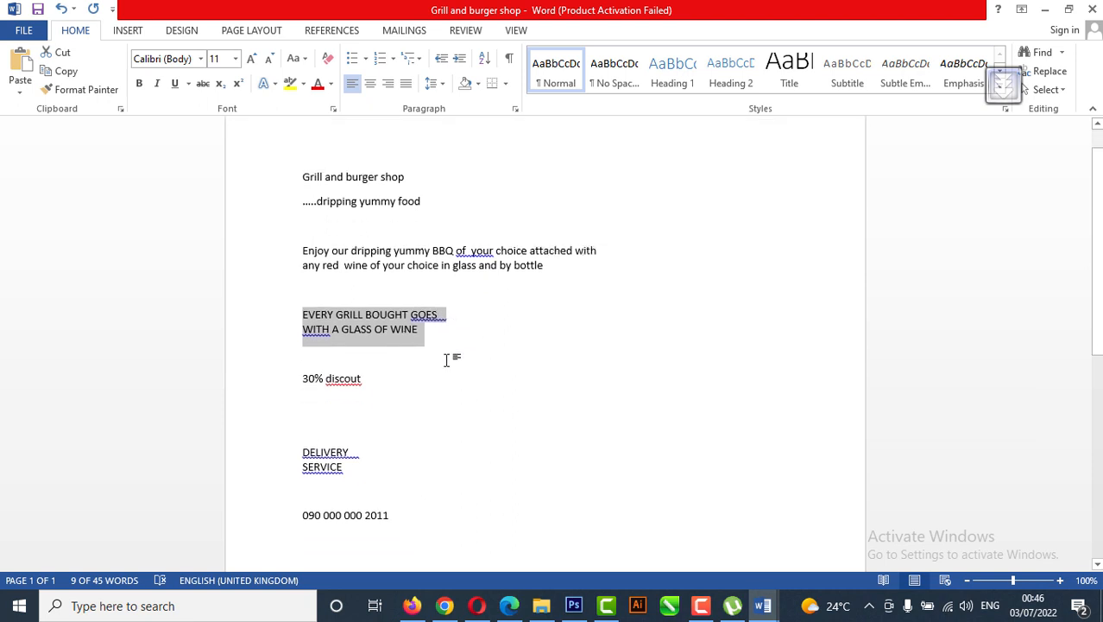
pyautogui.moveTo(304, 377); pyautogui.dragTo(359, 391)
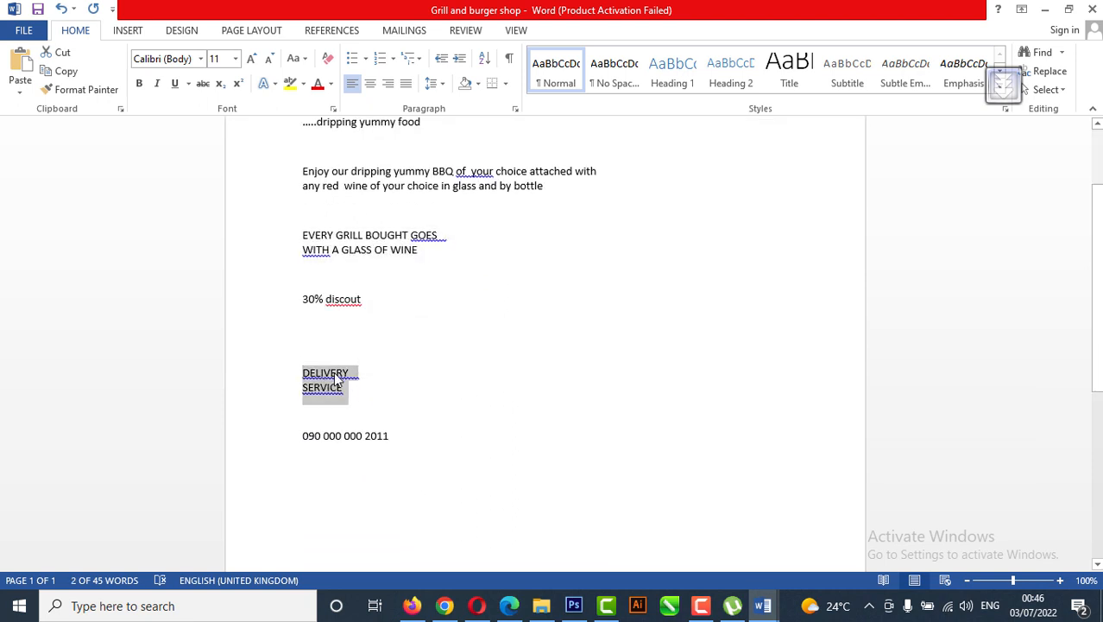
pyautogui.rightClick(345, 380)
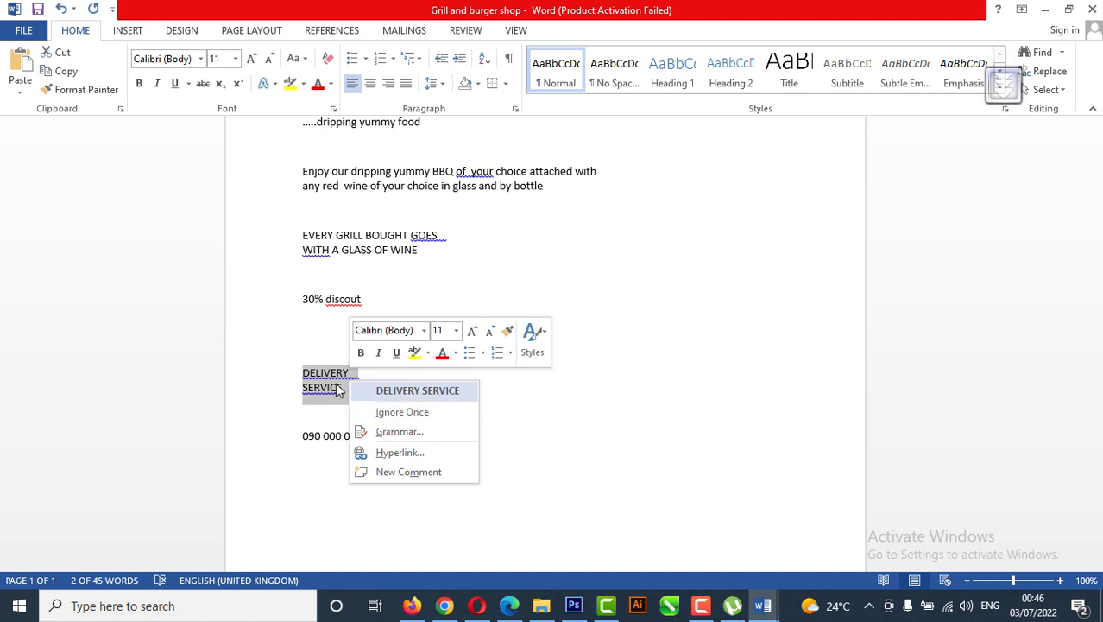
pyautogui.press('Escape')
pyautogui.moveTo(344, 399); pyautogui.dragTo(286, 372)
pyautogui.hotkey('ctrl', 'c')
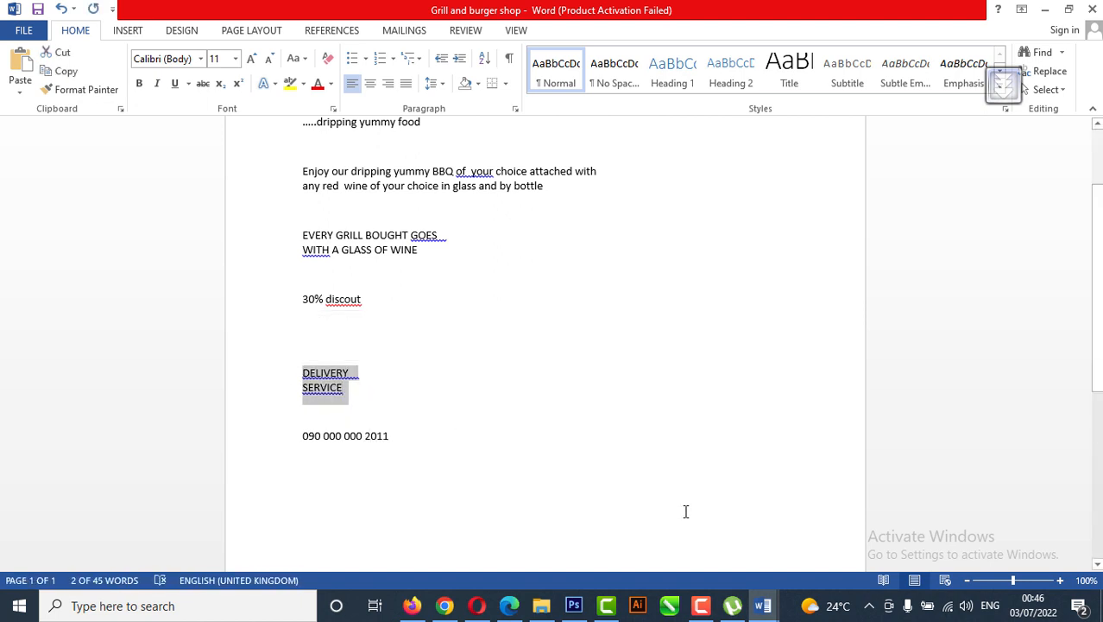
# Step: Back in Photoshop, paste "DELIVERY SERVICE" as a new text in the orange footer, right of the glass-of-wine text
pyautogui.click(573, 605)
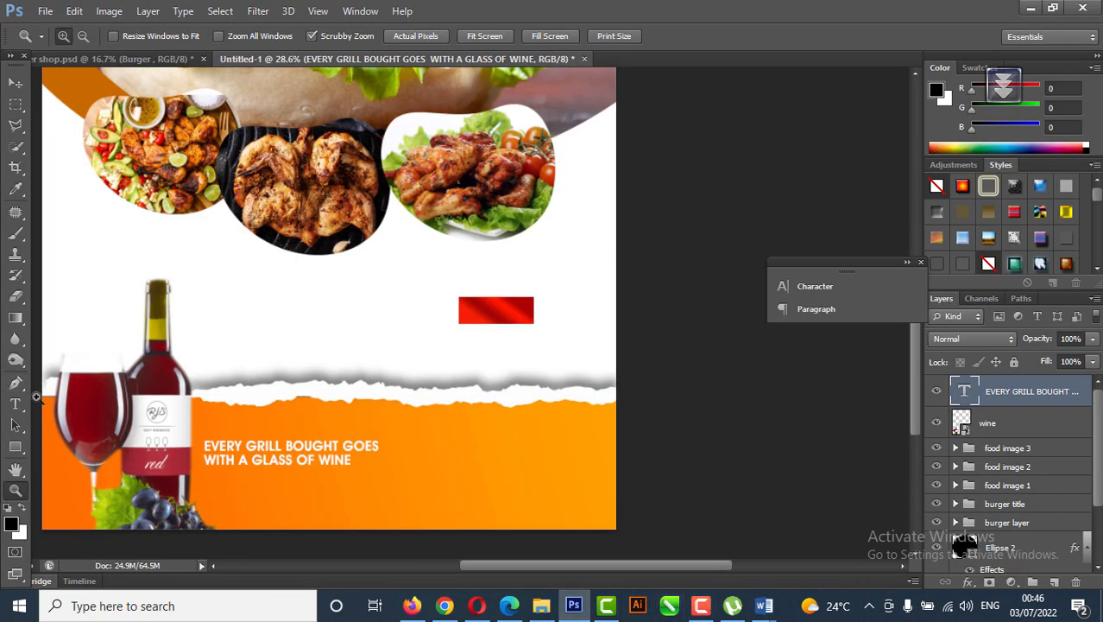
pyautogui.click(15, 403)
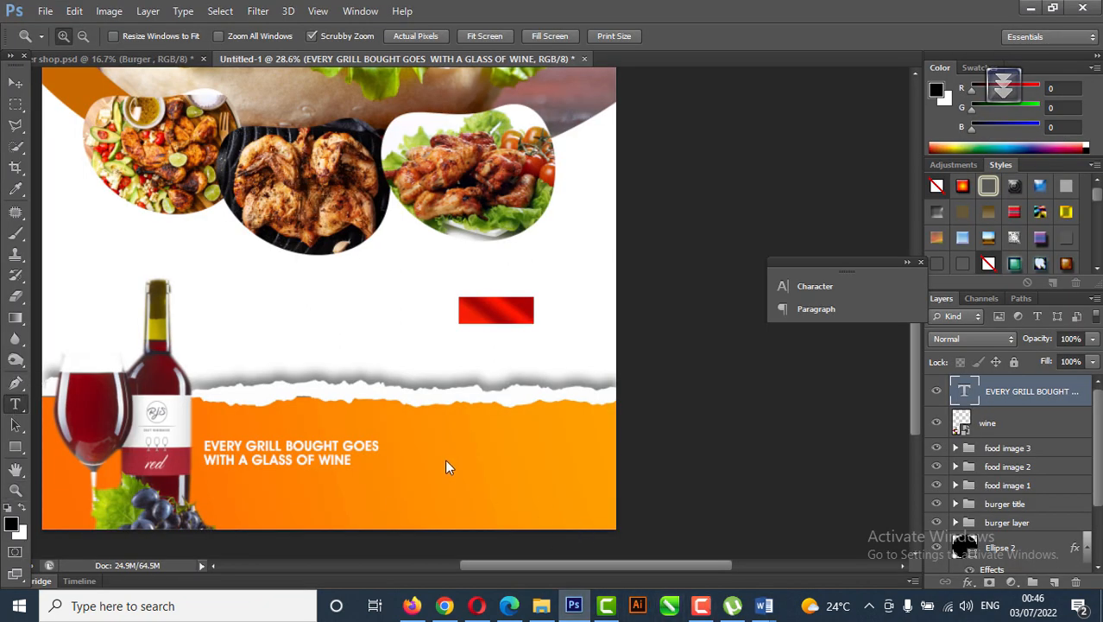
pyautogui.click(16, 408)
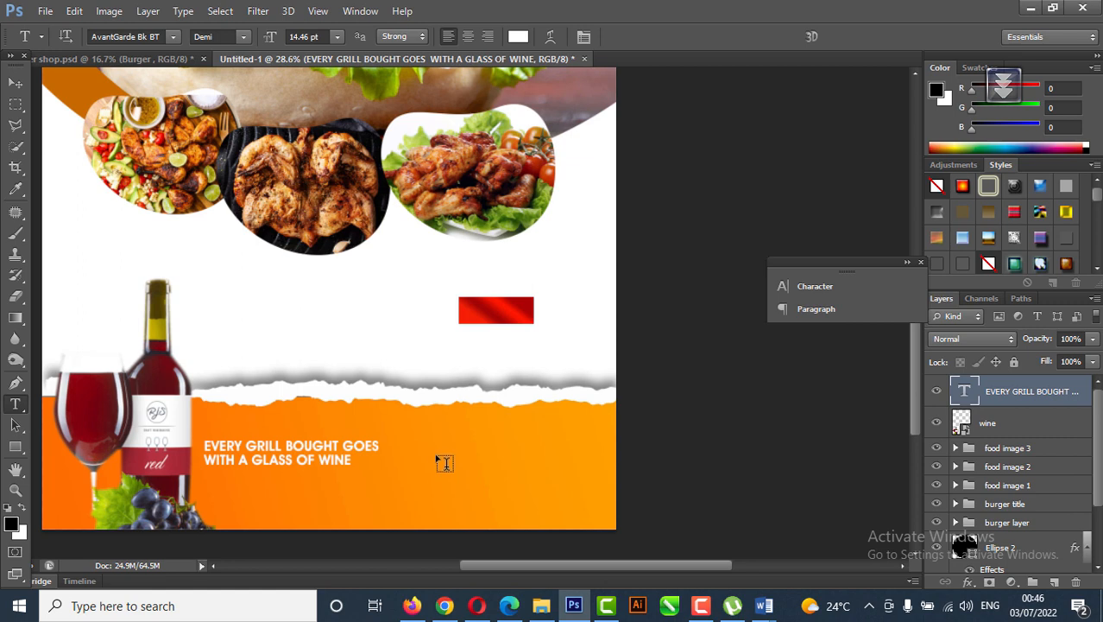
pyautogui.click(436, 452)
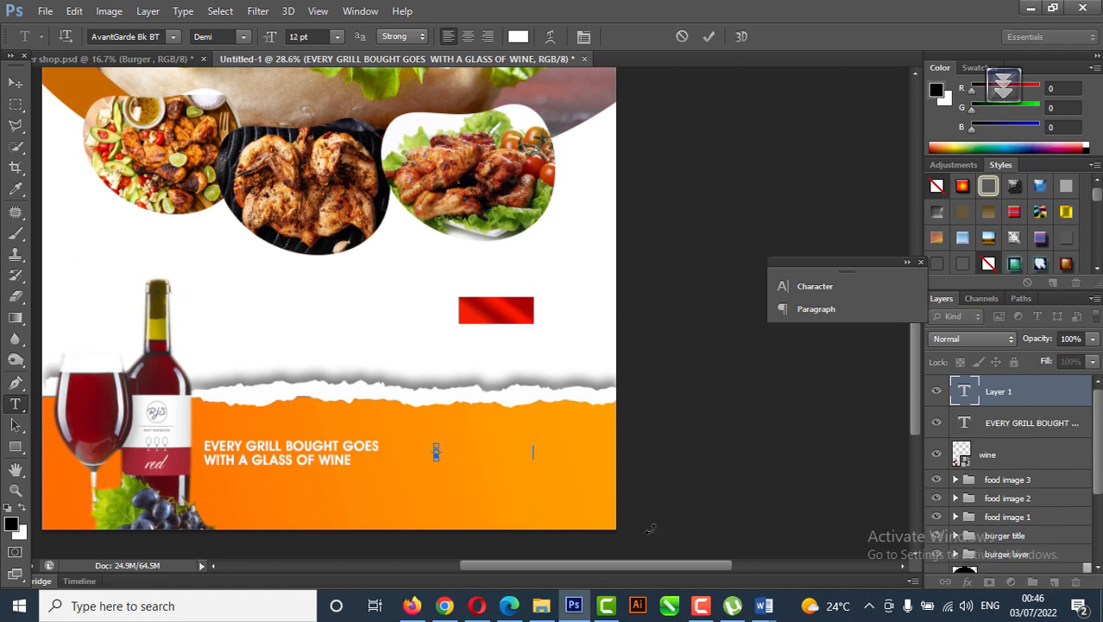
pyautogui.hotkey('ctrl', 'v')
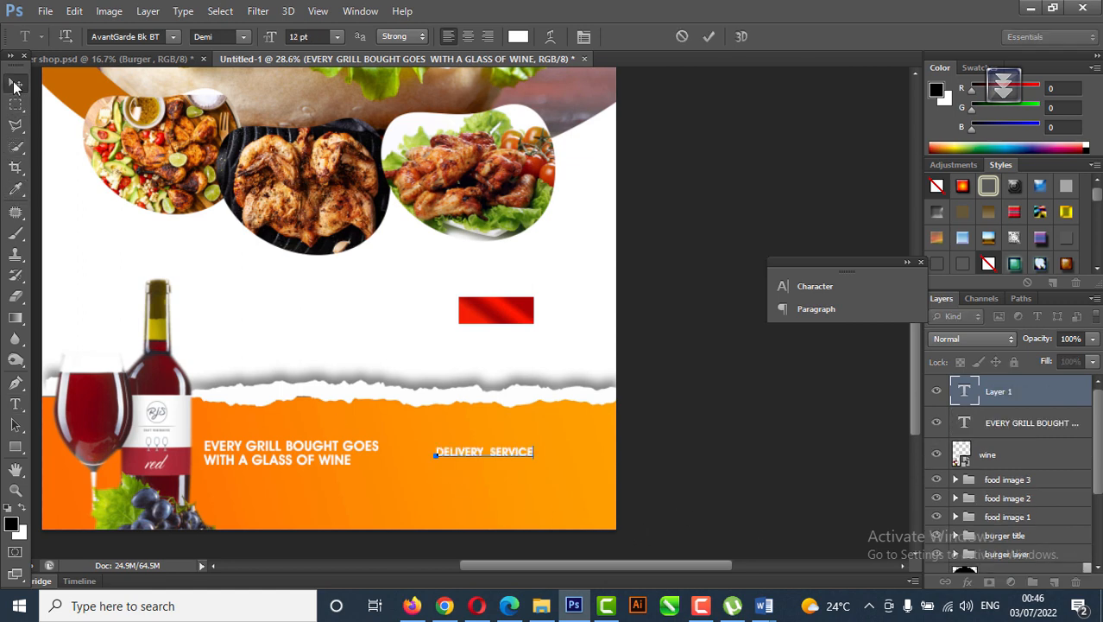
pyautogui.click(15, 82)
# Step: Break the delivery text into two lines, with "SERVICE" beneath "DELIVERY"
pyautogui.press('t')
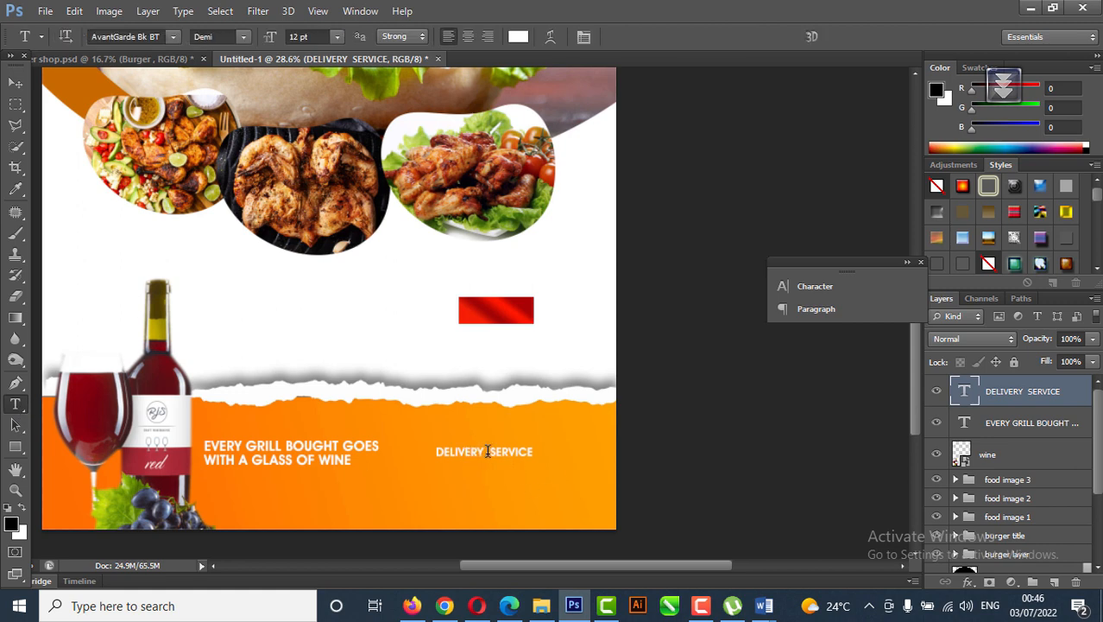
pyautogui.click(487, 451)
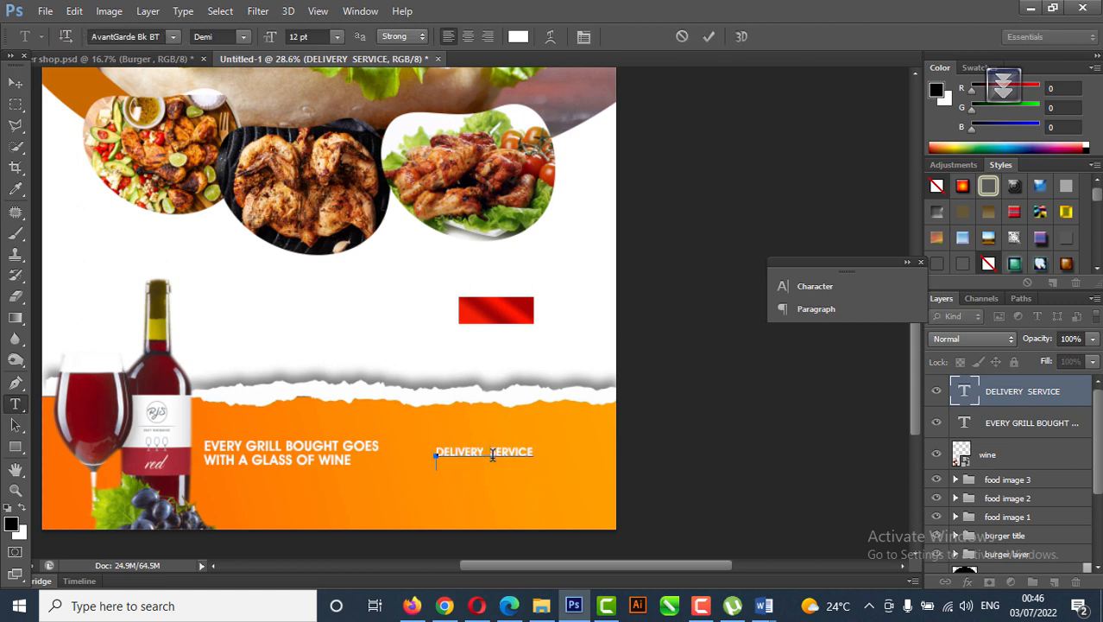
pyautogui.press('Return')
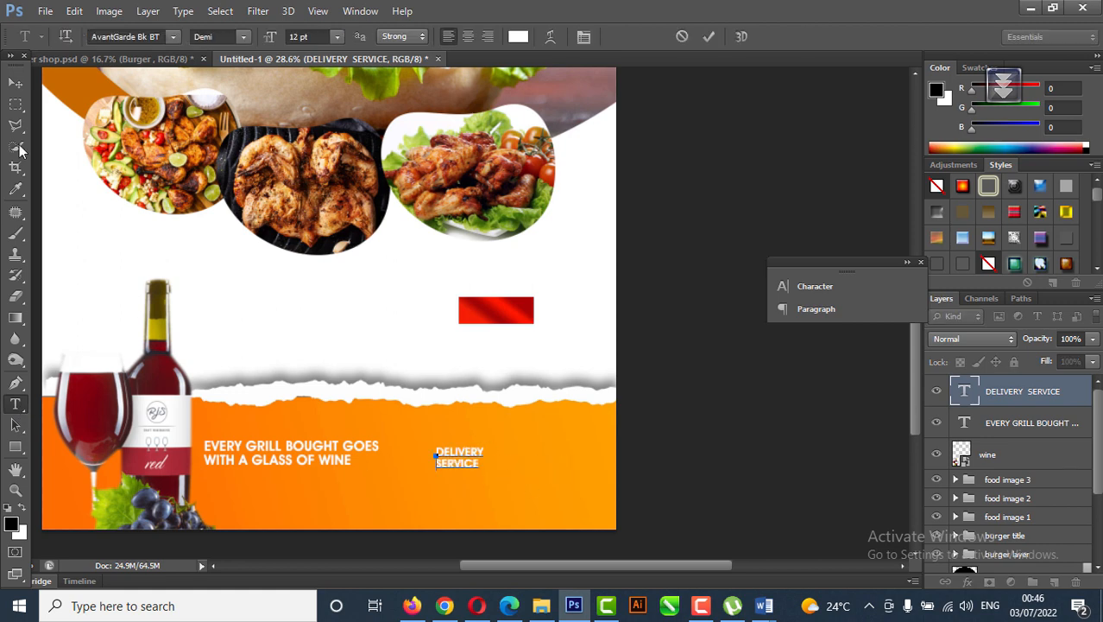
# Step: Enlarge the "DELIVERY SERVICE" text to about 203% and move it toward the right side of the orange footer
pyautogui.click(16, 82)
pyautogui.hotkey('ctrl', 't')
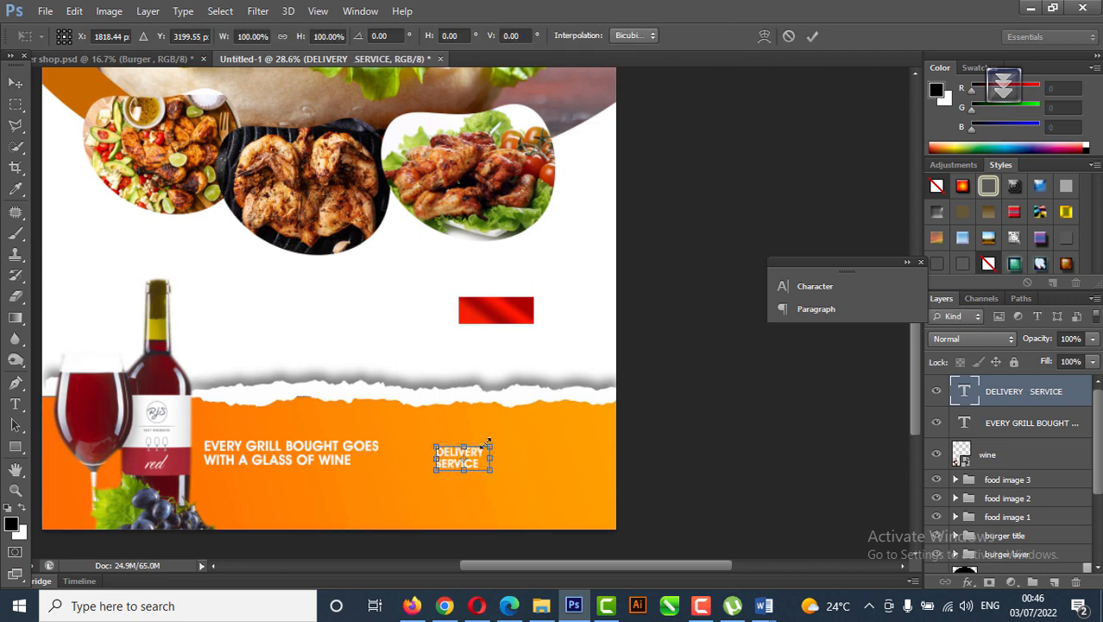
pyautogui.moveTo(488, 442); pyautogui.dragTo(544, 416)
pyautogui.doubleClick(485, 468)
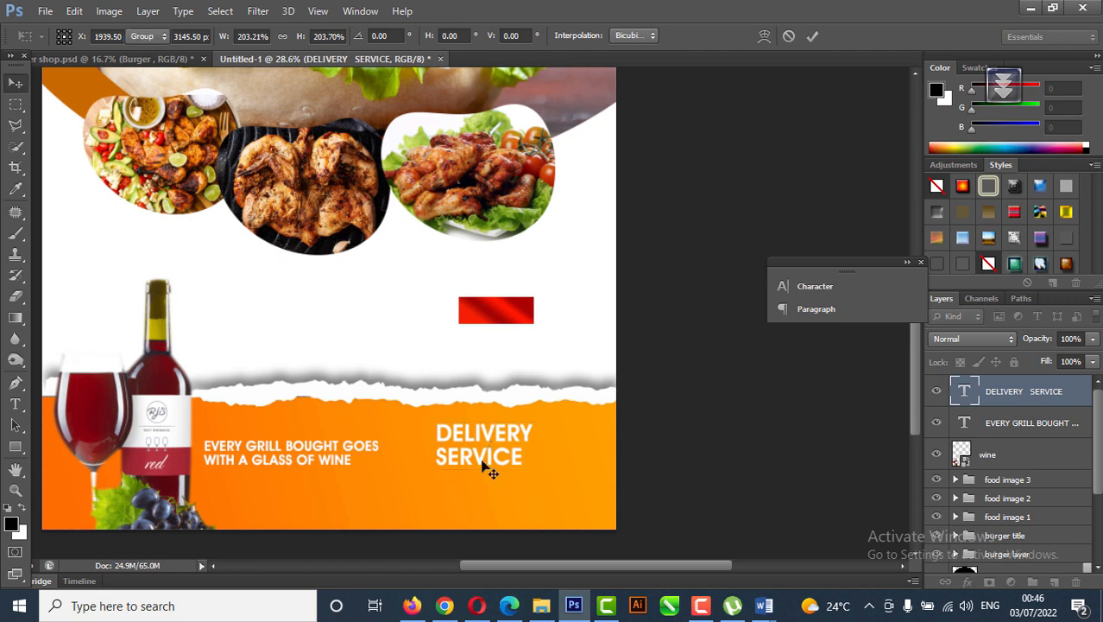
pyautogui.moveTo(498, 467); pyautogui.dragTo(520, 471)
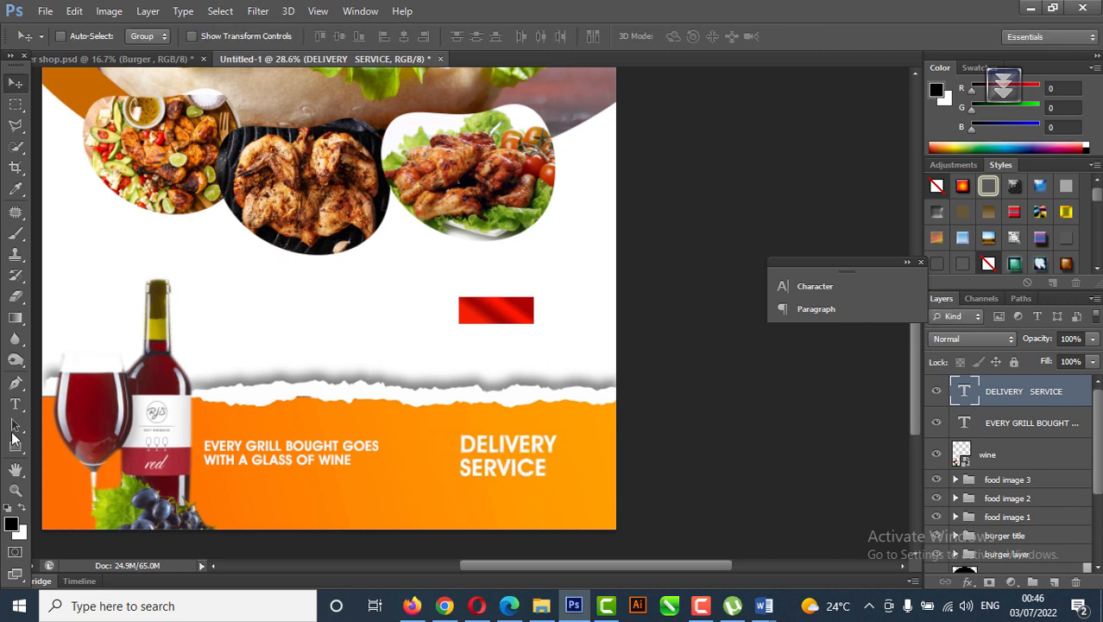
# Step: Set the font style of the word "SERVICE" to Book, leaving "DELIVERY" in Demi
pyautogui.click(14, 403)
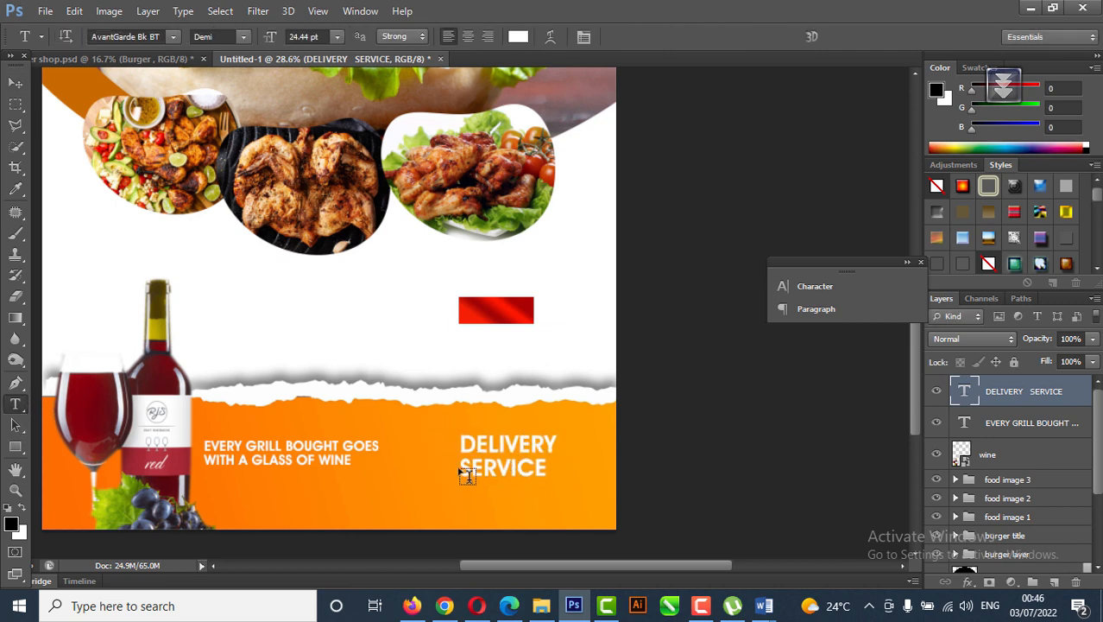
pyautogui.moveTo(462, 463); pyautogui.dragTo(555, 478)
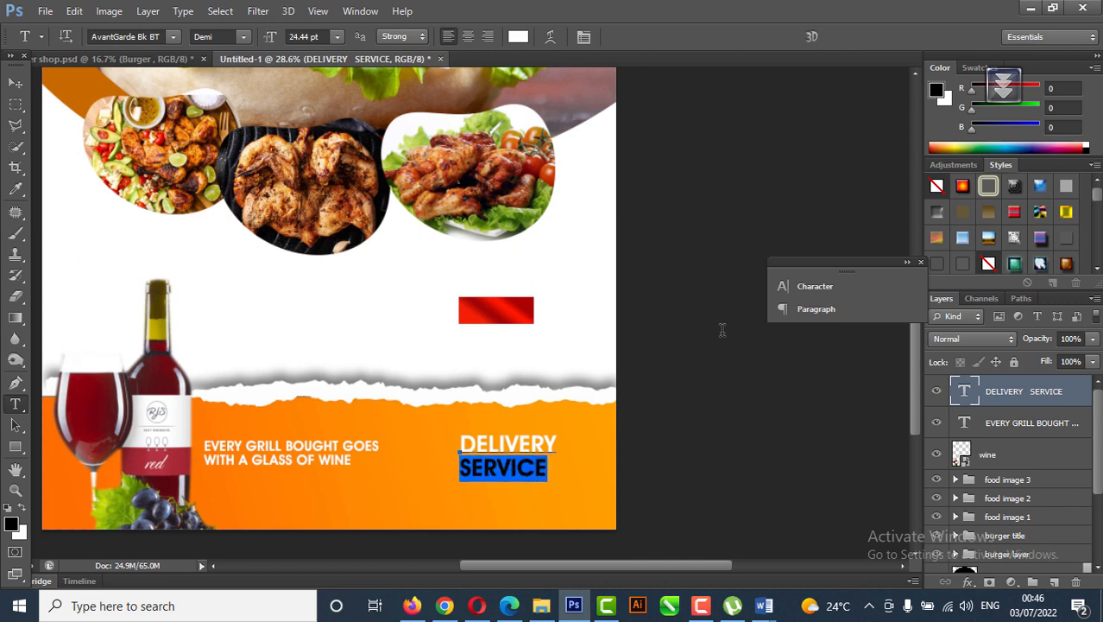
pyautogui.click(812, 290)
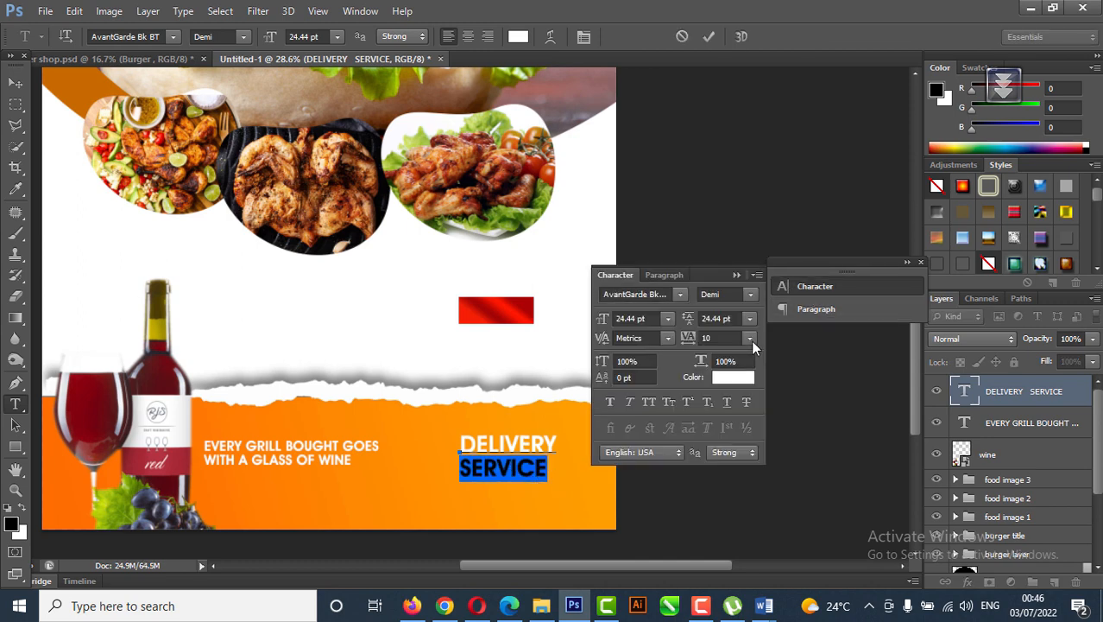
pyautogui.click(749, 297)
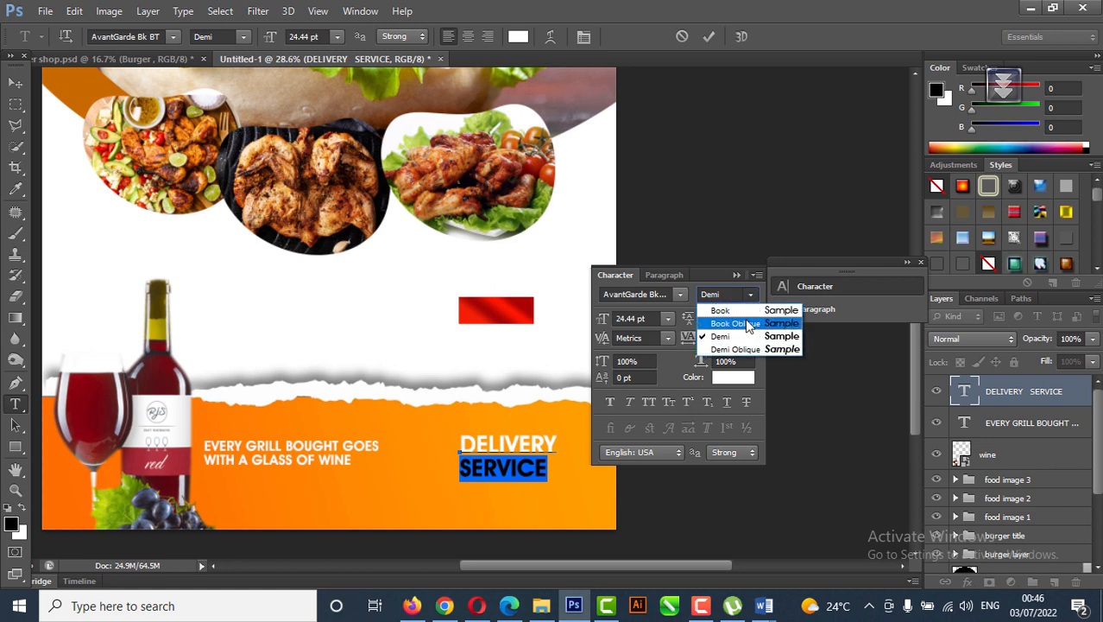
pyautogui.click(747, 325)
pyautogui.click(752, 320)
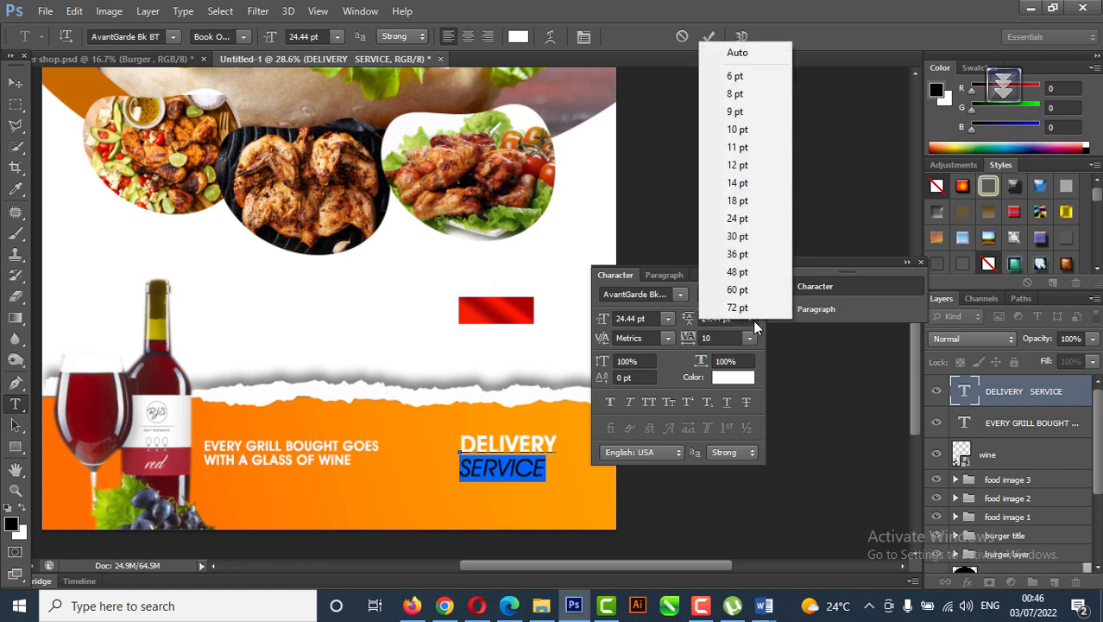
pyautogui.click(730, 337)
pyautogui.click(751, 294)
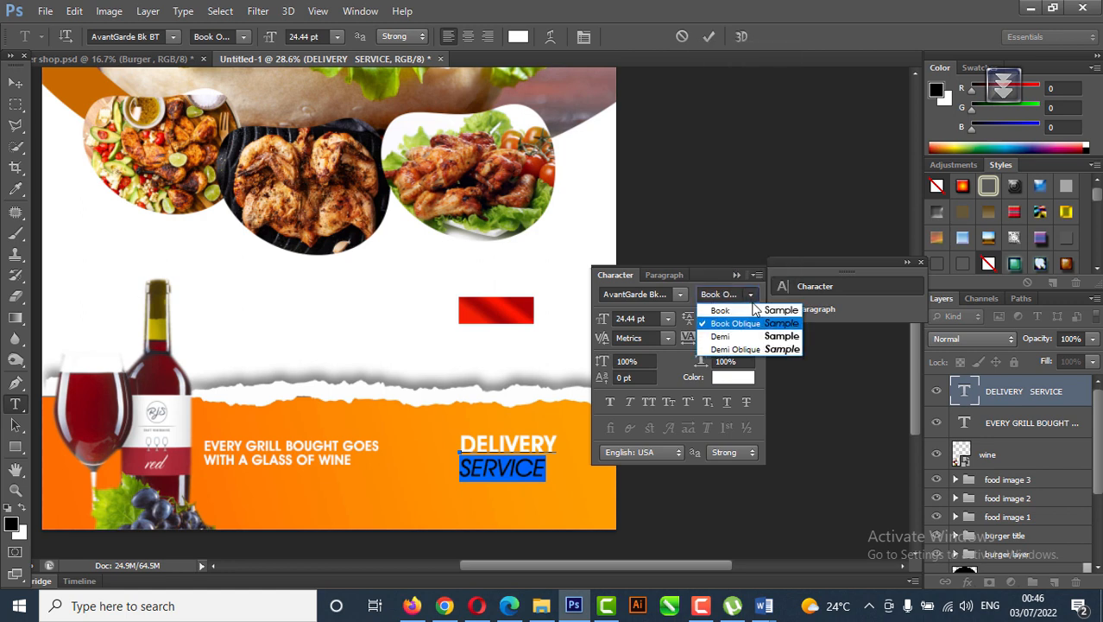
pyautogui.click(715, 309)
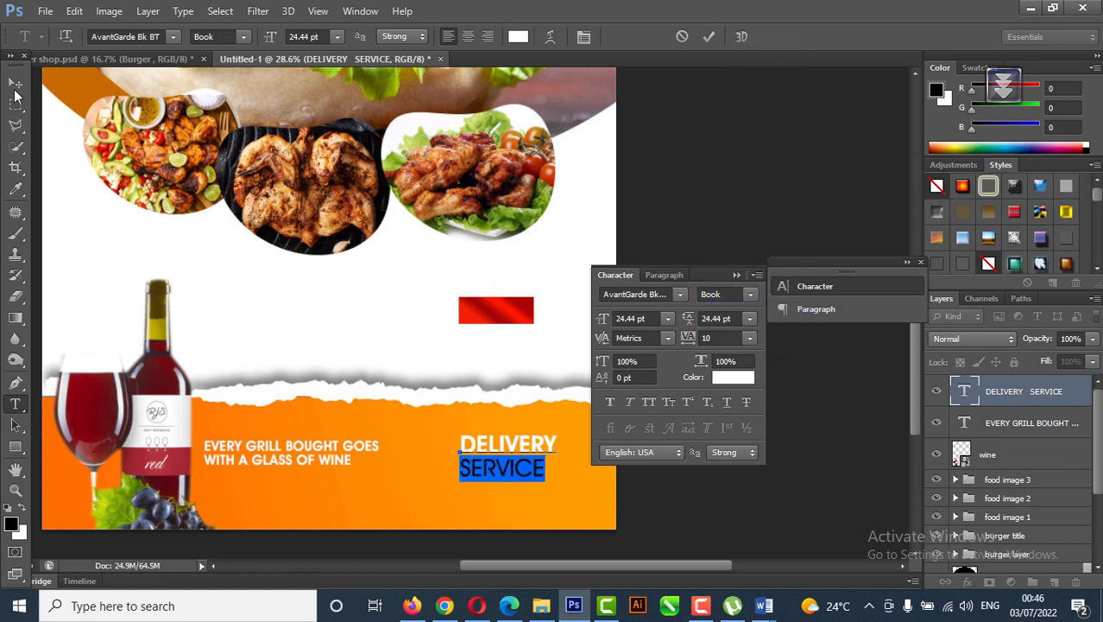
pyautogui.click(15, 89)
pyautogui.click(732, 273)
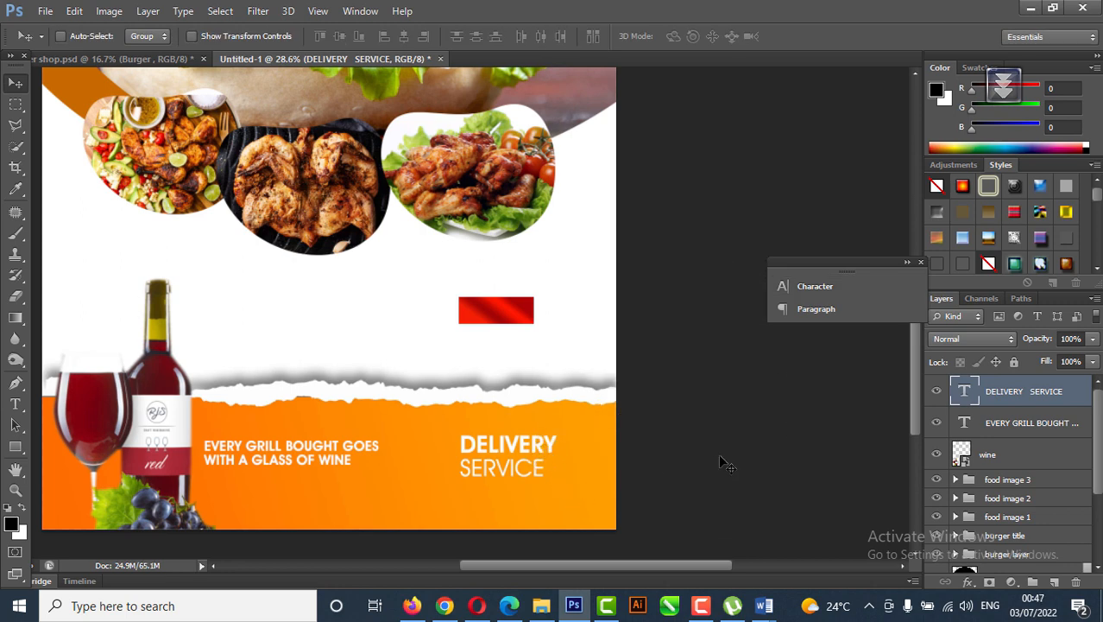
# Step: Switch to the Grill and burger shop document in Word and copy the phone number line
pyautogui.moveTo(764, 603)
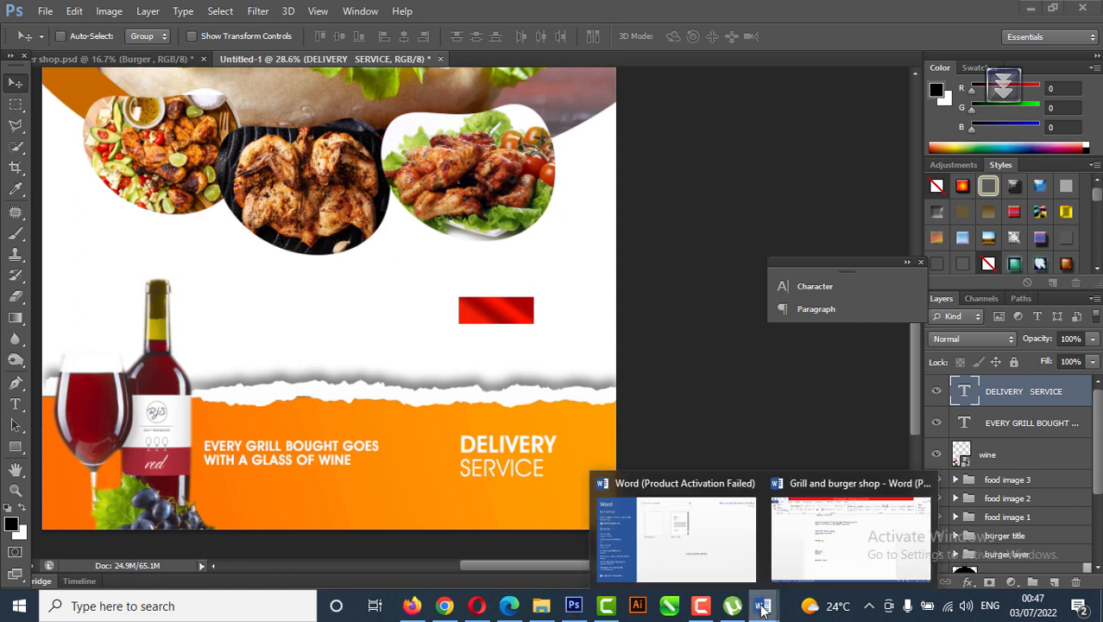
pyautogui.click(855, 549)
pyautogui.moveTo(395, 436); pyautogui.dragTo(291, 435)
pyautogui.hotkey('ctrl', 'c')
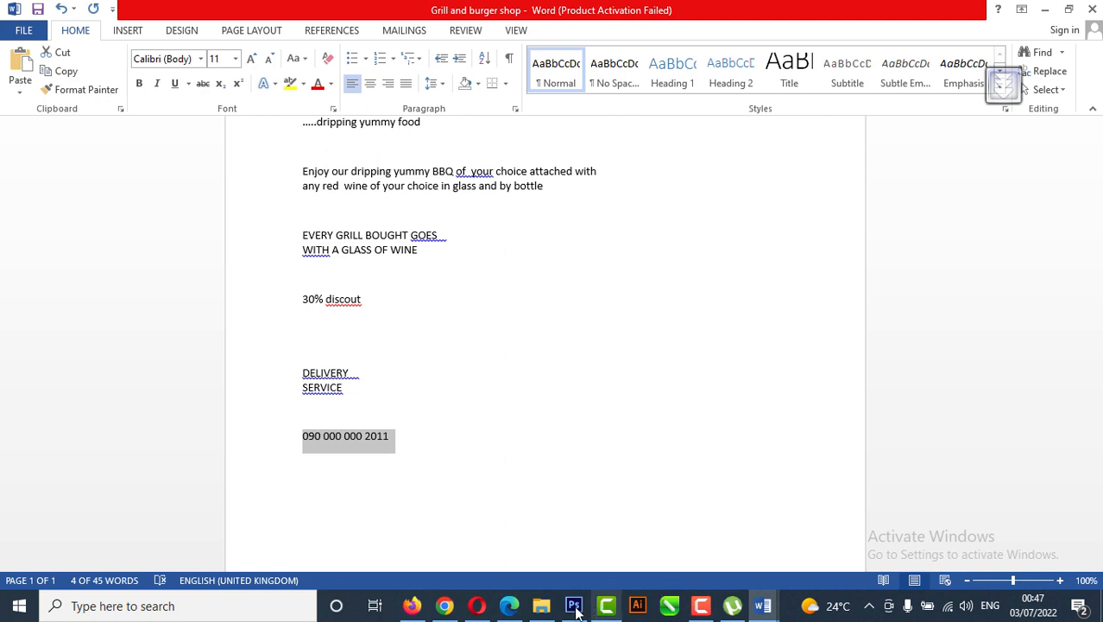
# Step: Back in Photoshop, paste the phone number as a new footer text and place it just beneath "SERVICE"
pyautogui.click(574, 607)
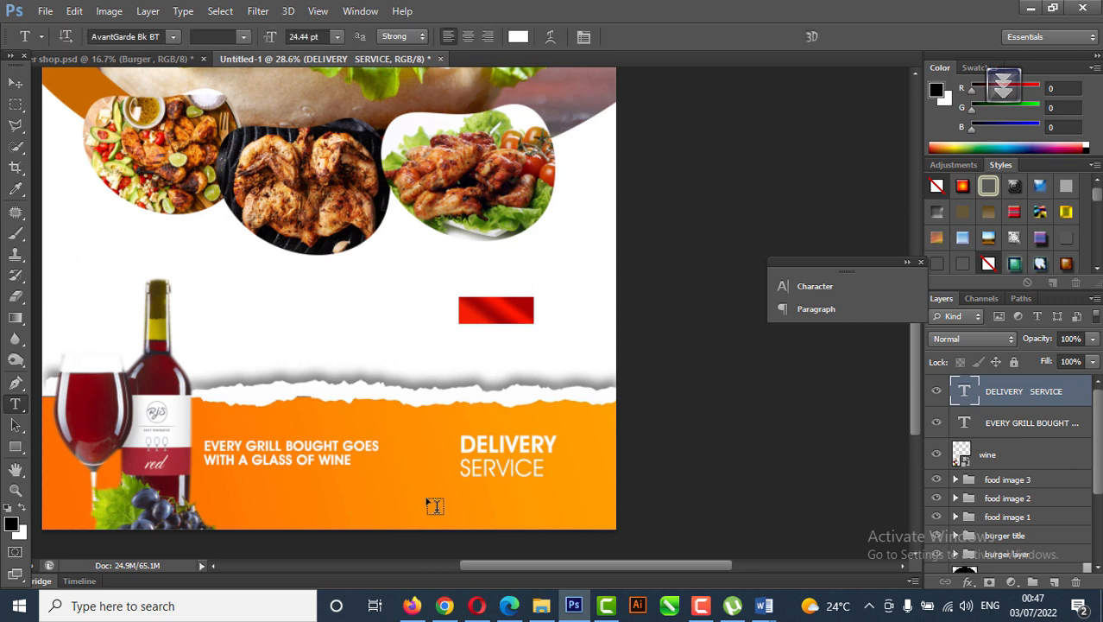
pyautogui.click(425, 496)
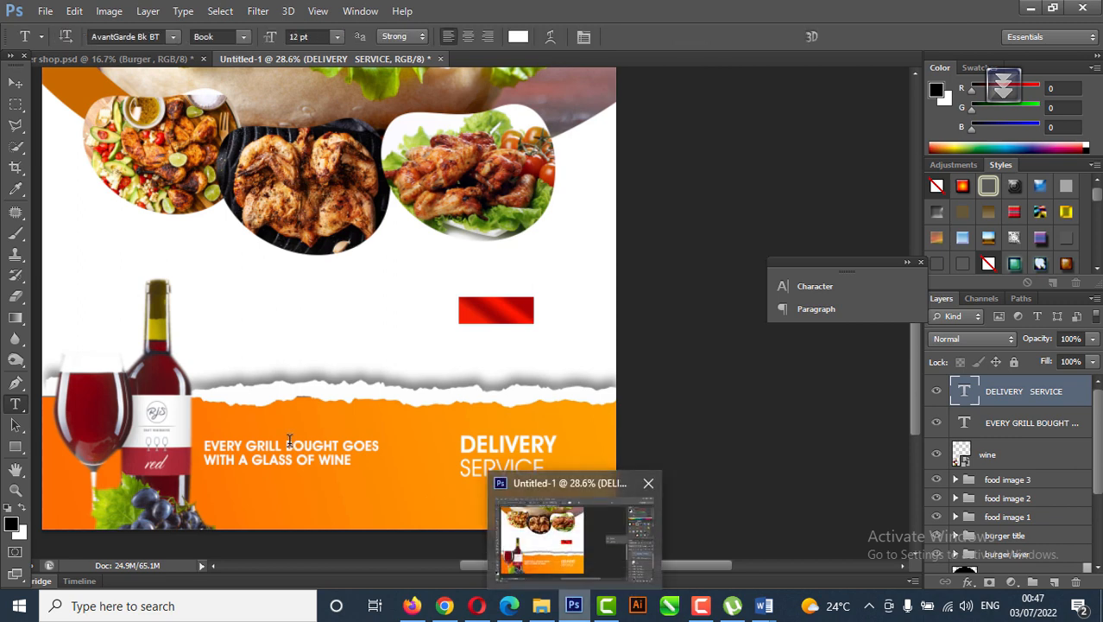
pyautogui.hotkey('ctrl', 'v')
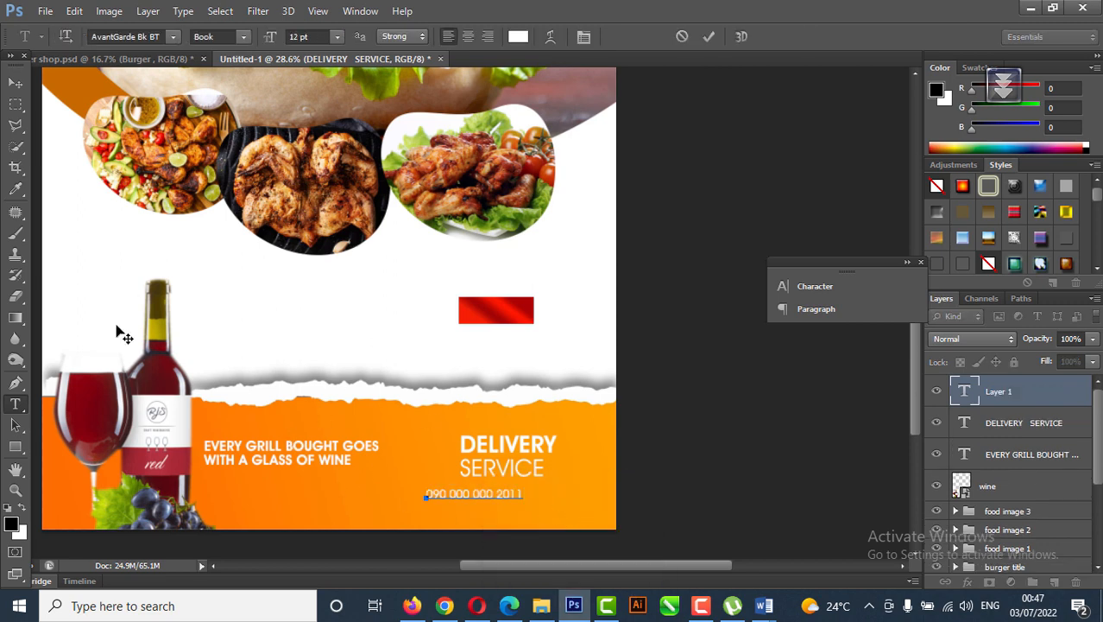
pyautogui.click(16, 82)
pyautogui.moveTo(473, 499); pyautogui.dragTo(516, 493)
# Step: Select the phone number and "DELIVERY SERVICE" texts together and shift them slightly left and down in the footer
pyautogui.rightClick(509, 302)
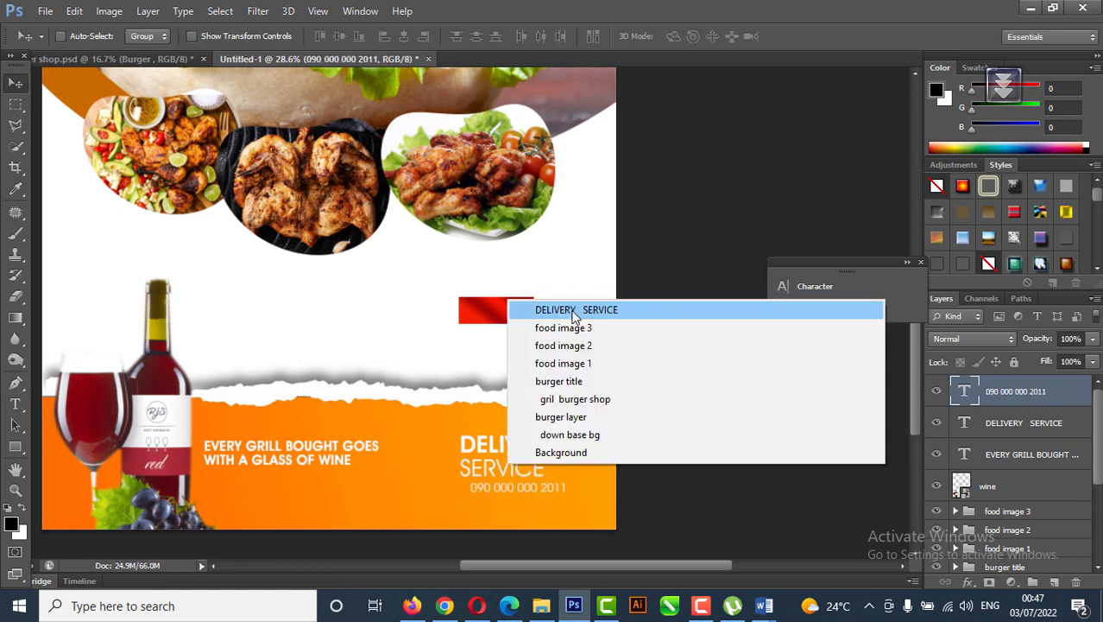
pyautogui.keyDown('shift'); pyautogui.click(574, 316); pyautogui.keyUp('shift')
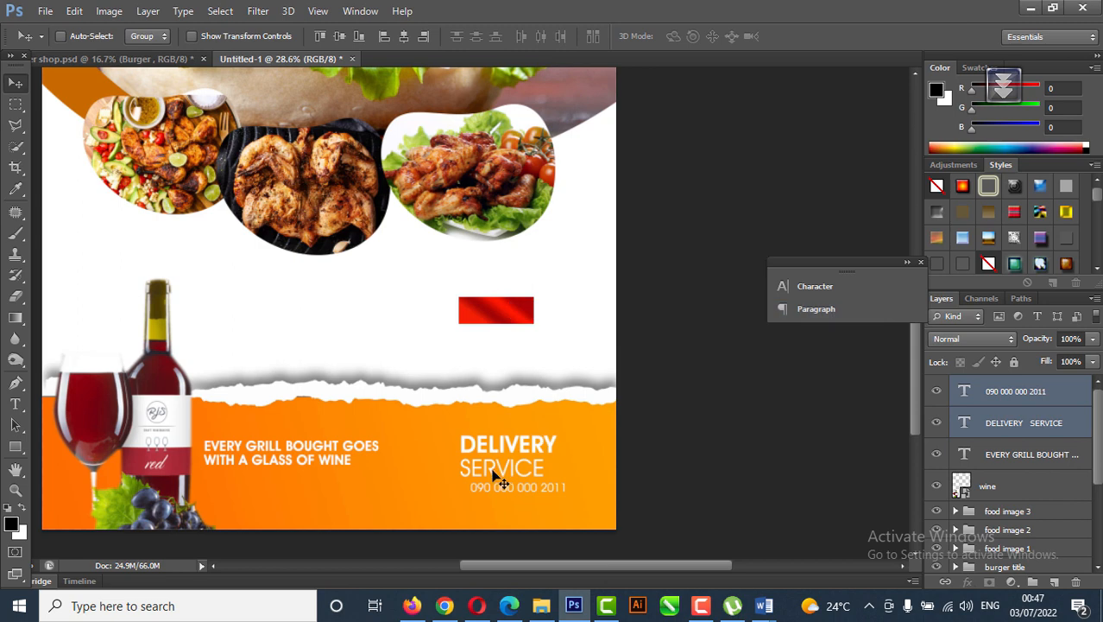
pyautogui.moveTo(493, 473); pyautogui.dragTo(480, 480)
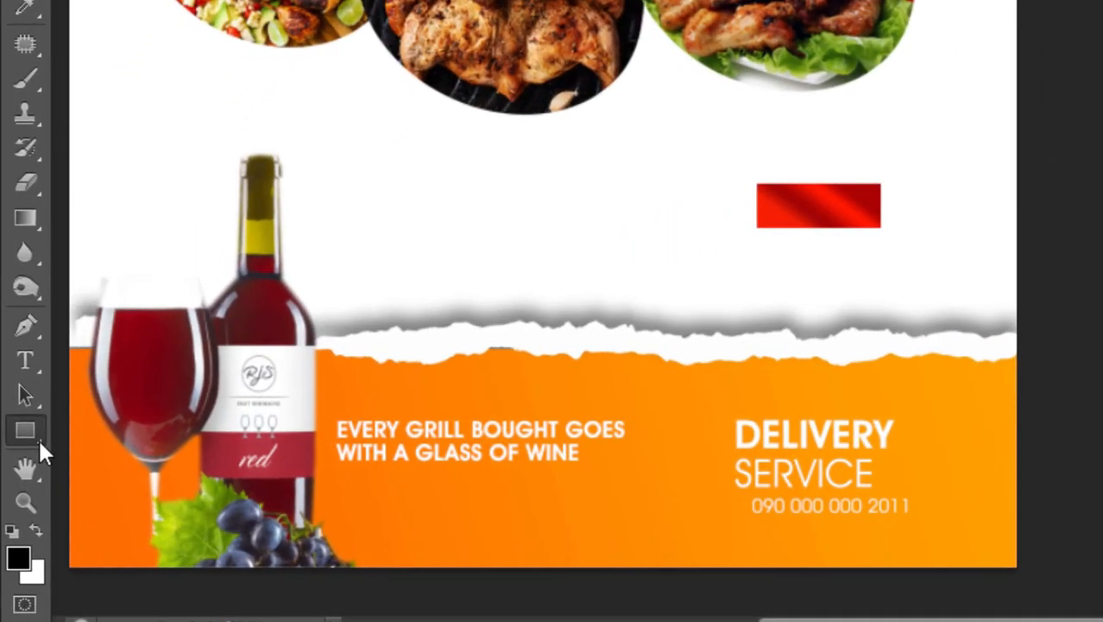
# Step: Activate the Custom Shape tool and append the Ornaments set to the available shapes
pyautogui.rightClick(38, 437)
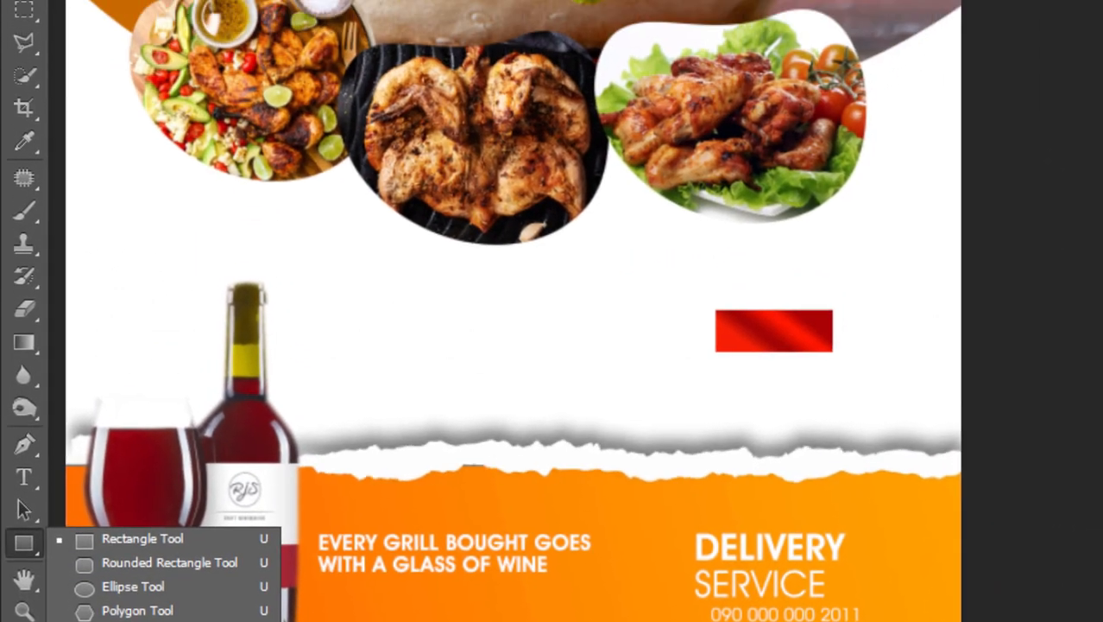
pyautogui.click(188, 554)
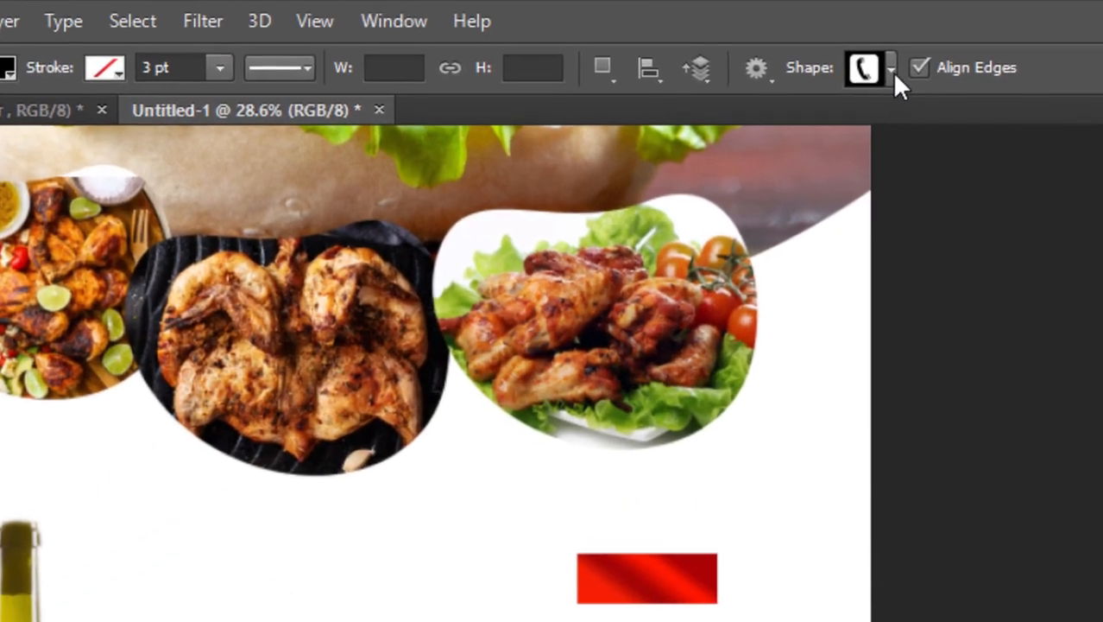
pyautogui.click(921, 54)
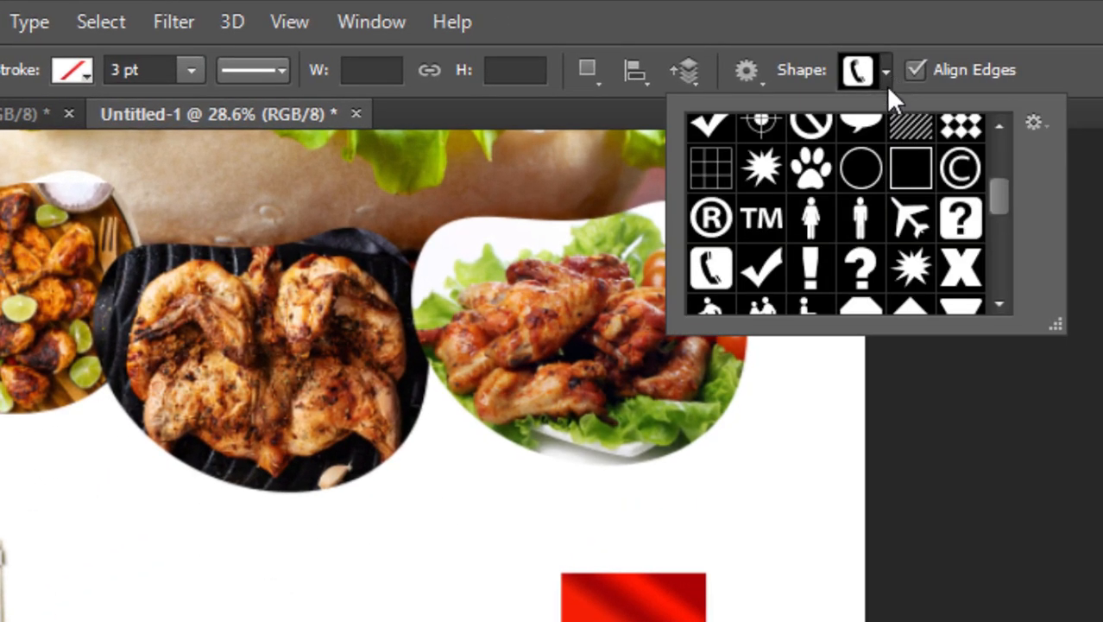
pyautogui.moveTo(999, 213); pyautogui.dragTo(1002, 180)
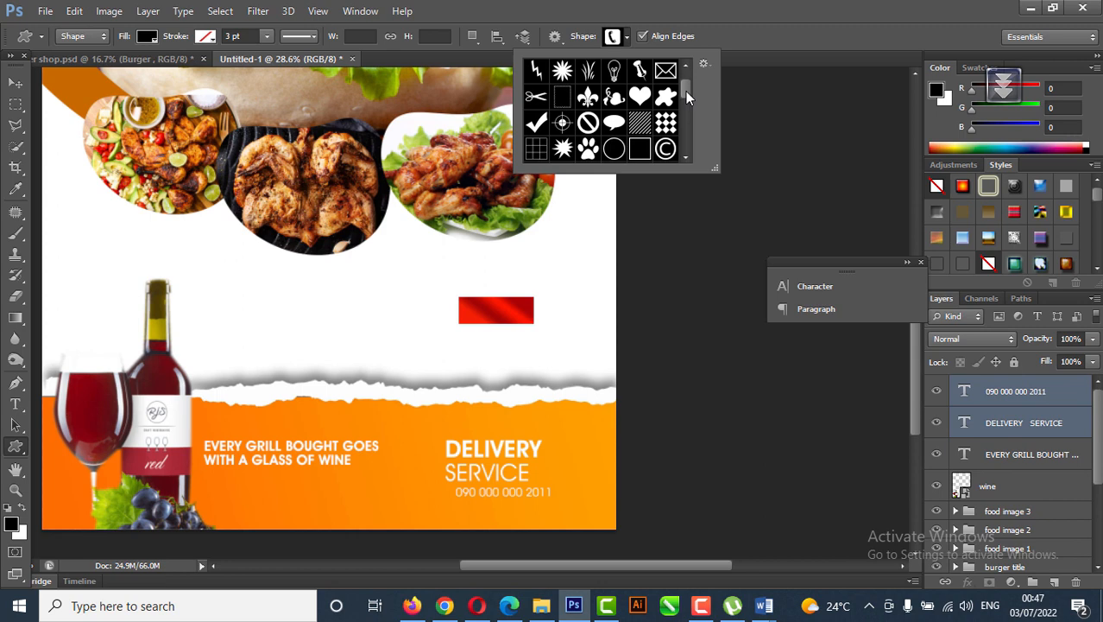
pyautogui.moveTo(688, 96); pyautogui.dragTo(685, 112)
pyautogui.click(704, 64)
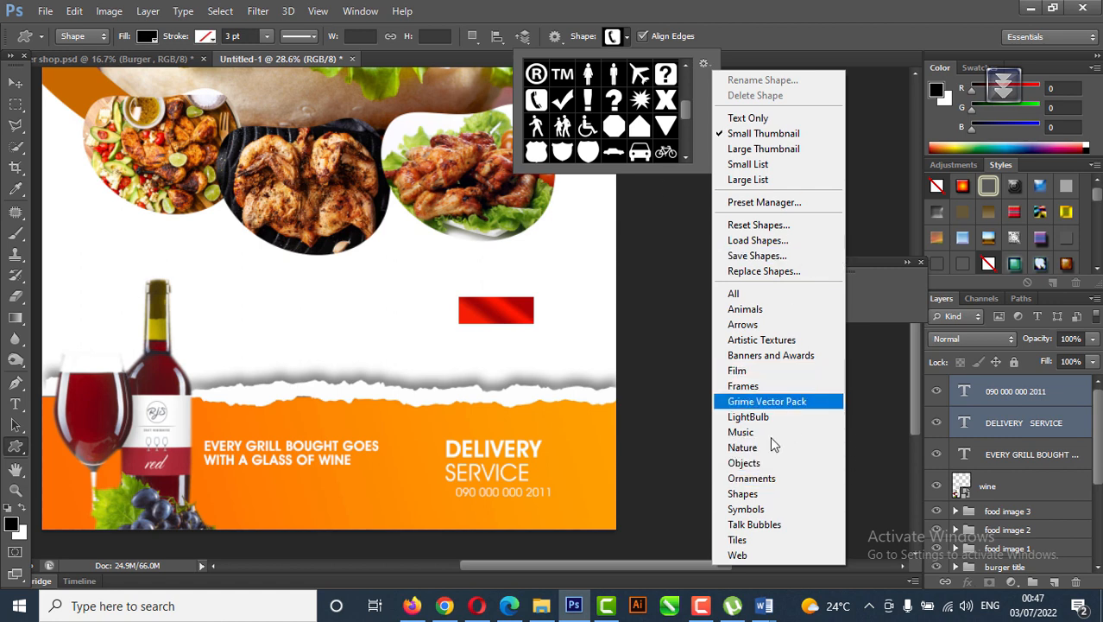
pyautogui.click(763, 480)
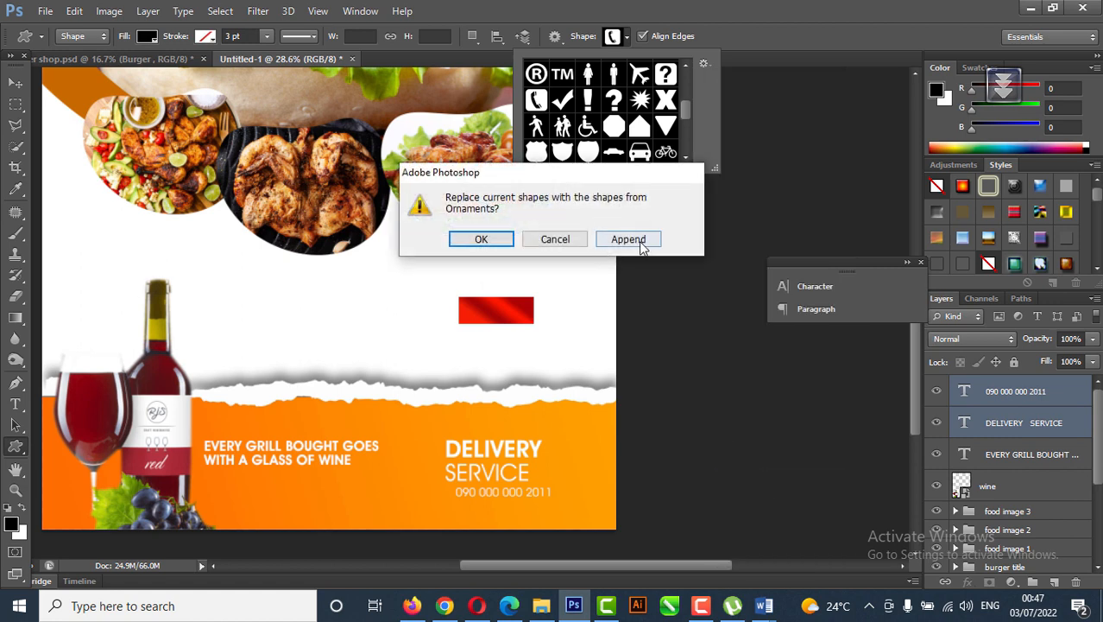
pyautogui.click(628, 239)
# Step: Draw a telephone icon about 103 px square just left of the footer phone number and rasterize its layer
pyautogui.moveTo(683, 101)
pyautogui.mouseDown()
pyautogui.moveTo(686, 153)
pyautogui.moveTo(685, 91)
pyautogui.mouseUp()
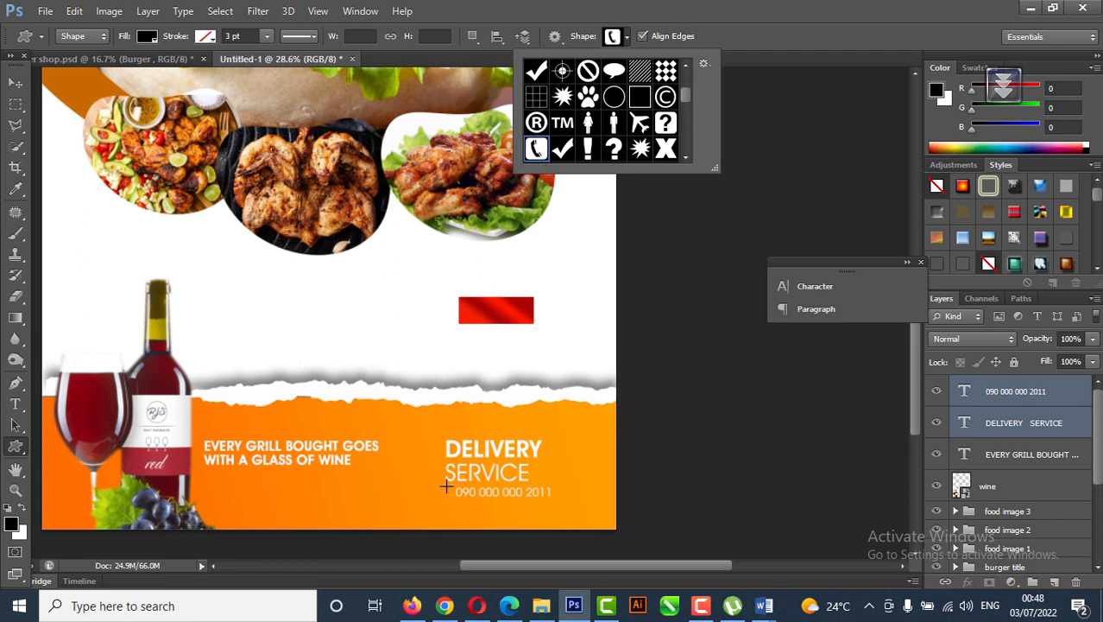
pyautogui.moveTo(424, 483); pyautogui.dragTo(449, 507)
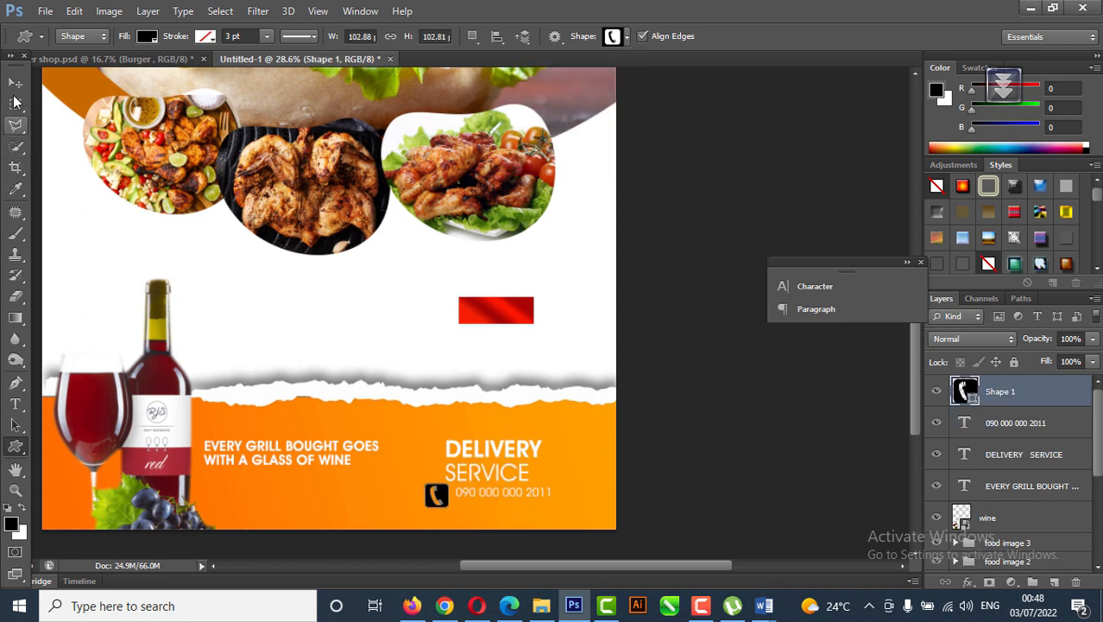
pyautogui.click(15, 83)
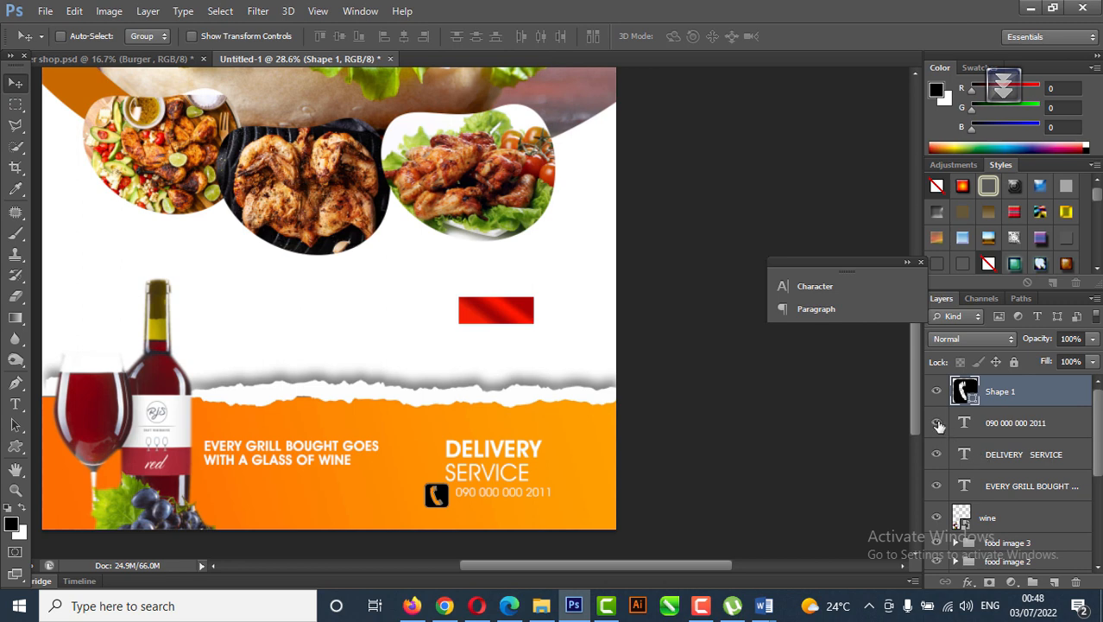
pyautogui.rightClick(1042, 393)
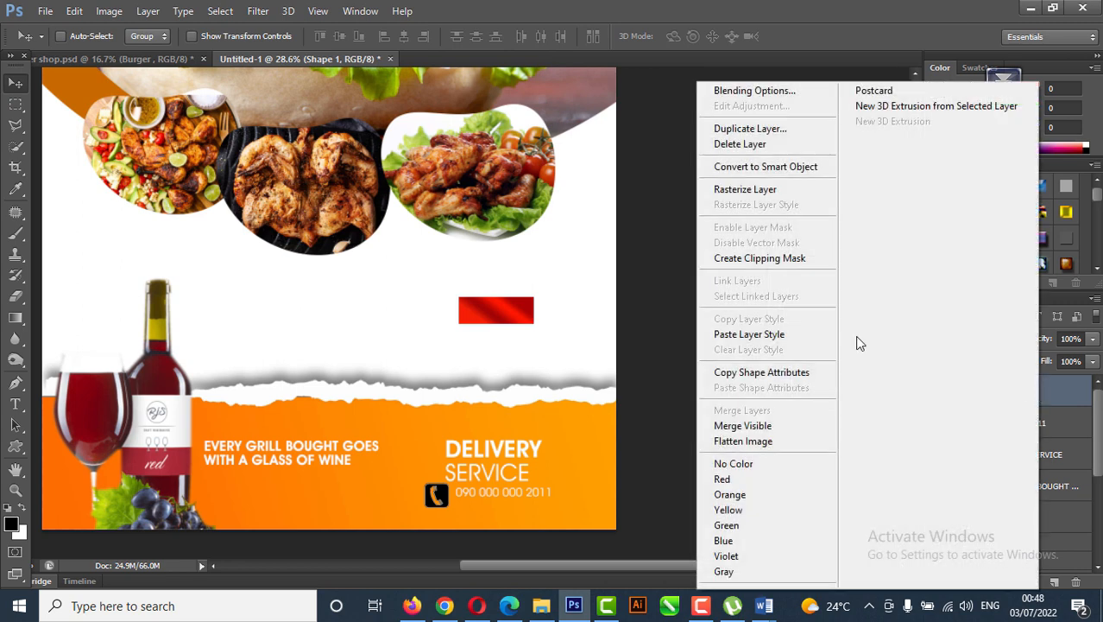
pyautogui.click(755, 195)
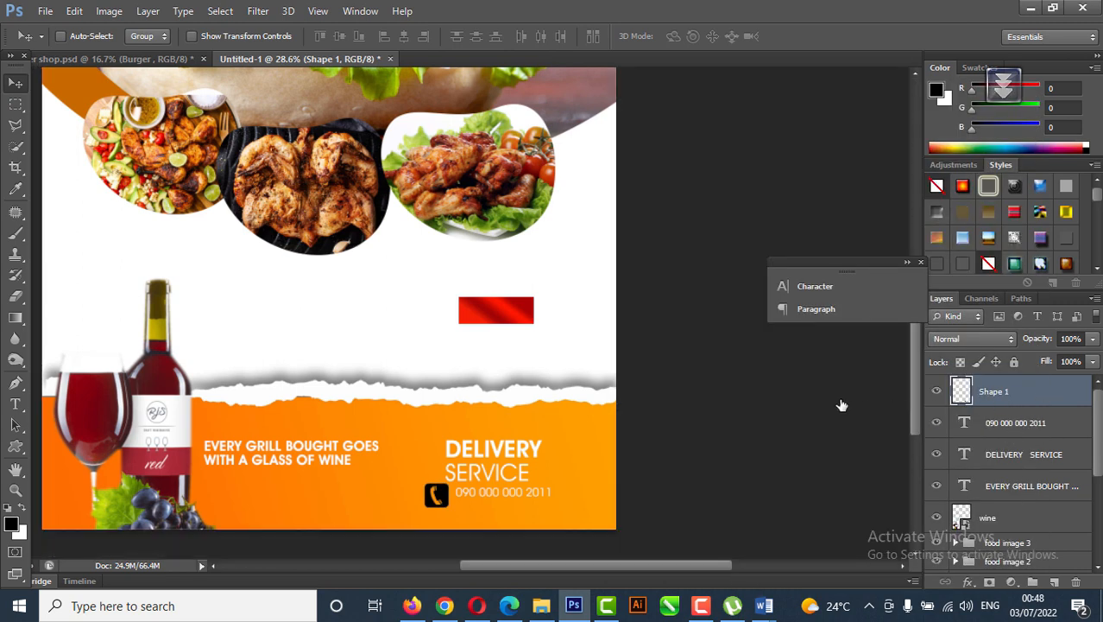
# Step: Give the telephone icon layer a white Color Overlay
pyautogui.doubleClick(1053, 394)
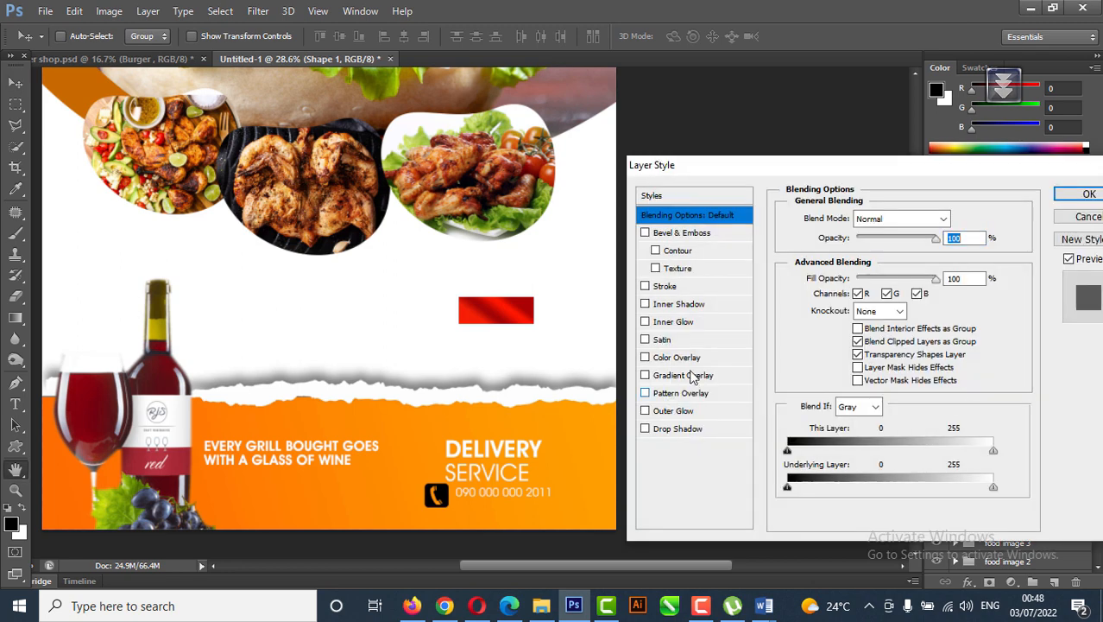
pyautogui.click(690, 363)
pyautogui.click(958, 219)
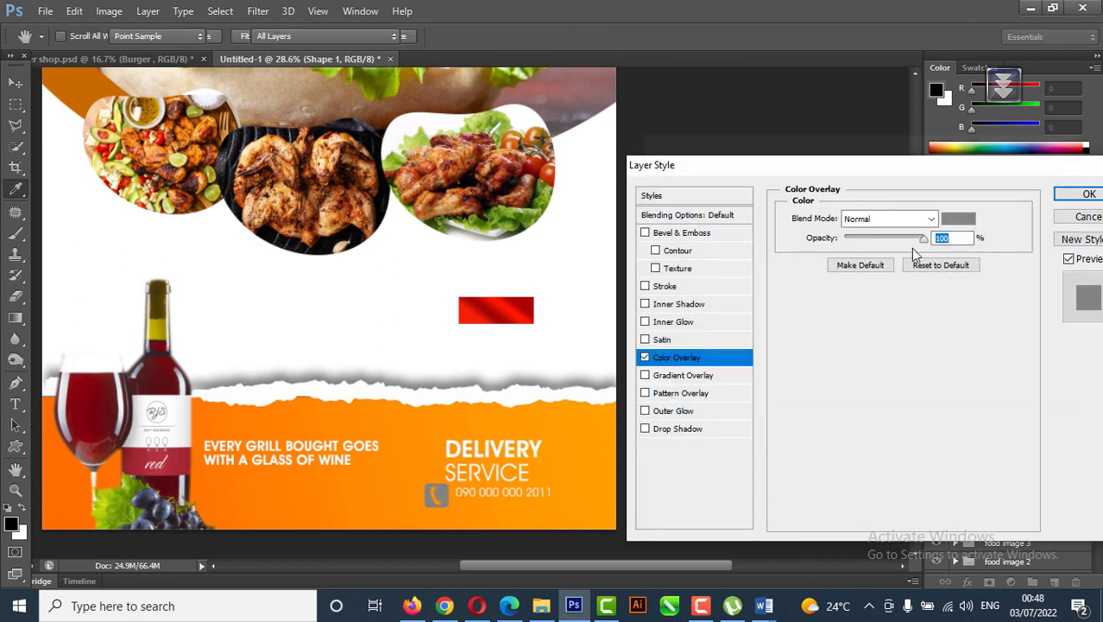
pyautogui.click(646, 179)
pyautogui.click(1023, 167)
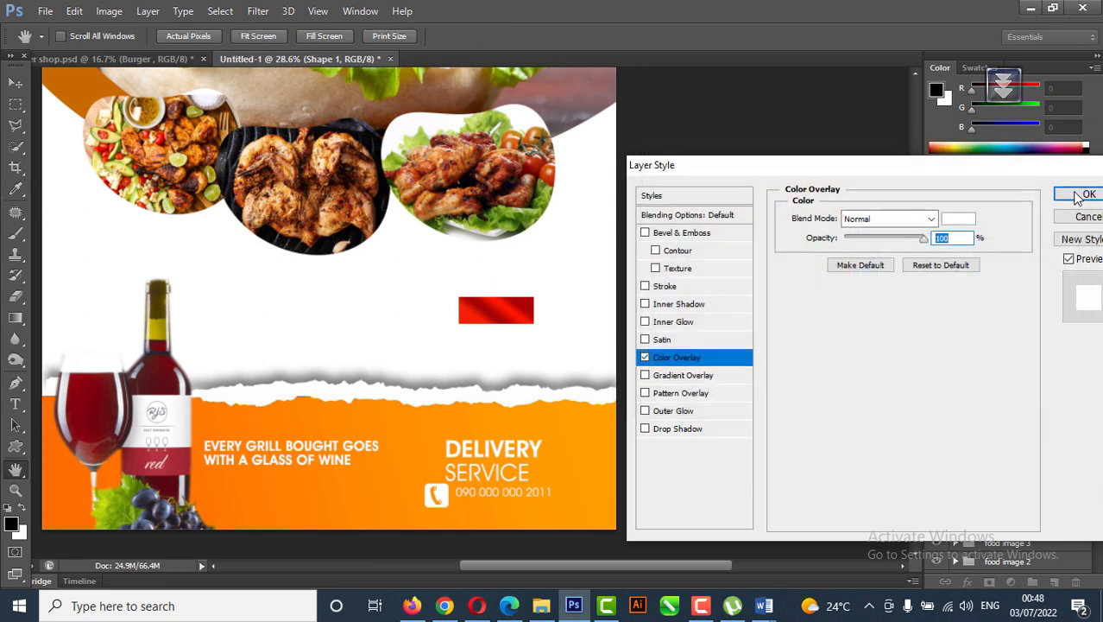
pyautogui.click(1086, 191)
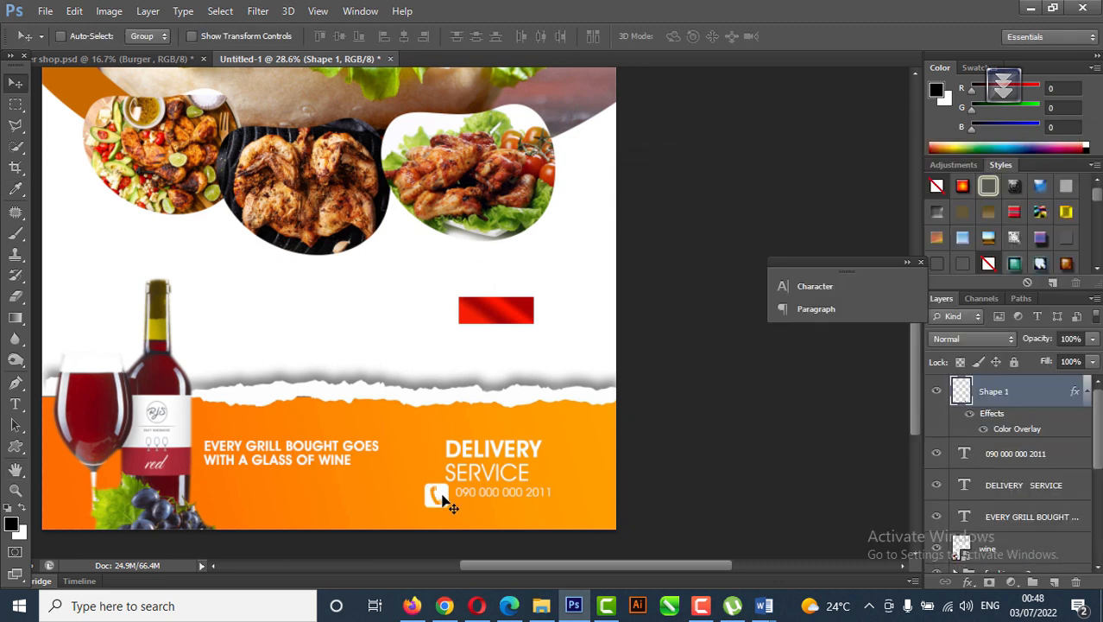
# Step: Scale the telephone icon down proportionally to about 77%
pyautogui.hotkey('ctrl', 't')
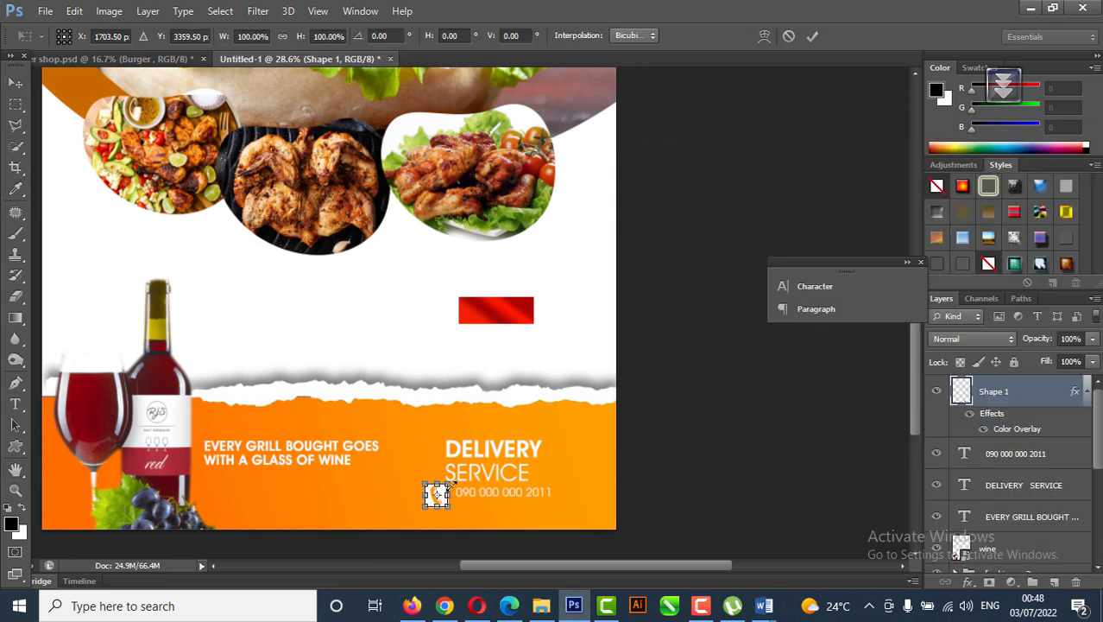
pyautogui.moveTo(448, 486); pyautogui.dragTo(443, 488)
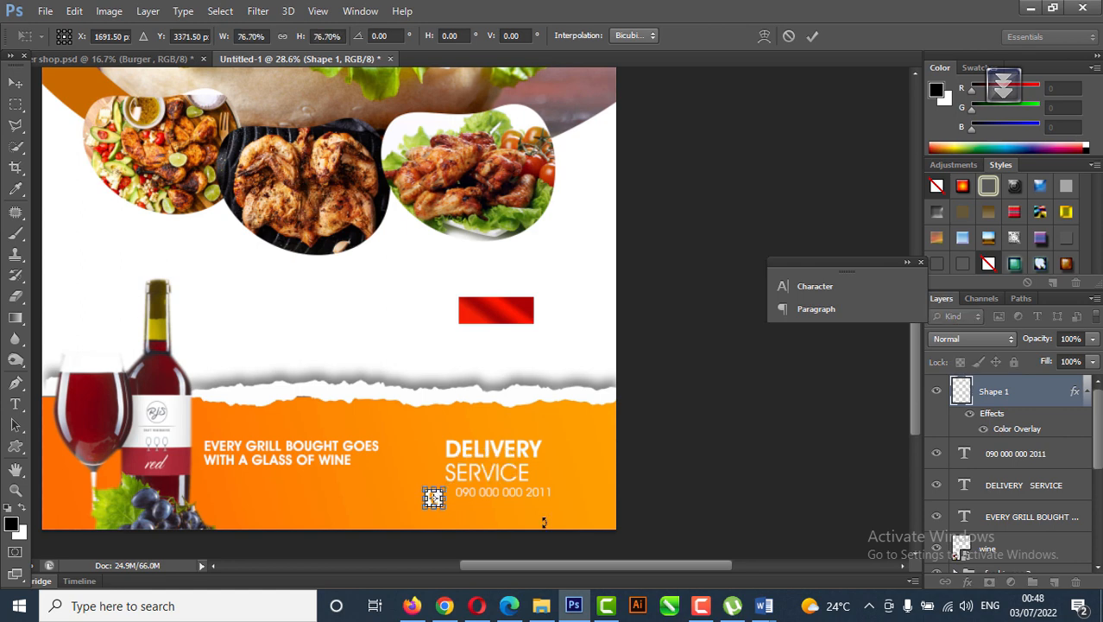
pyautogui.press('Return')
# Step: Shift the phone number slightly right and place the telephone icon beside it, left-aligned beneath "SERVICE"
pyautogui.scroll(3, 436, 502)
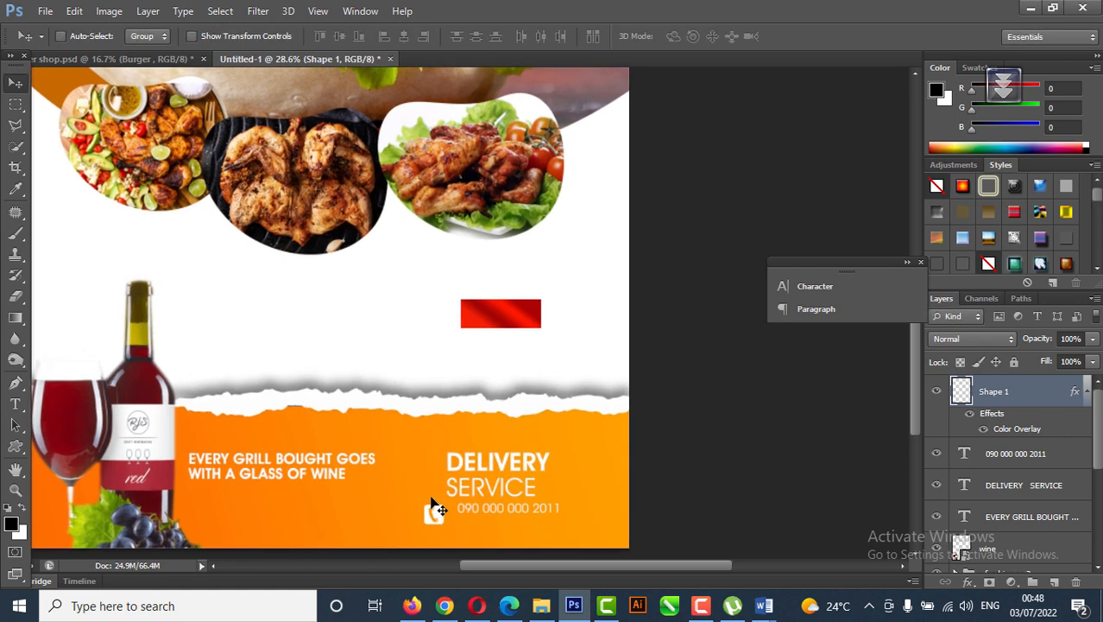
pyautogui.scroll(-2, 492, 348)
pyautogui.scroll(-2, 486, 447)
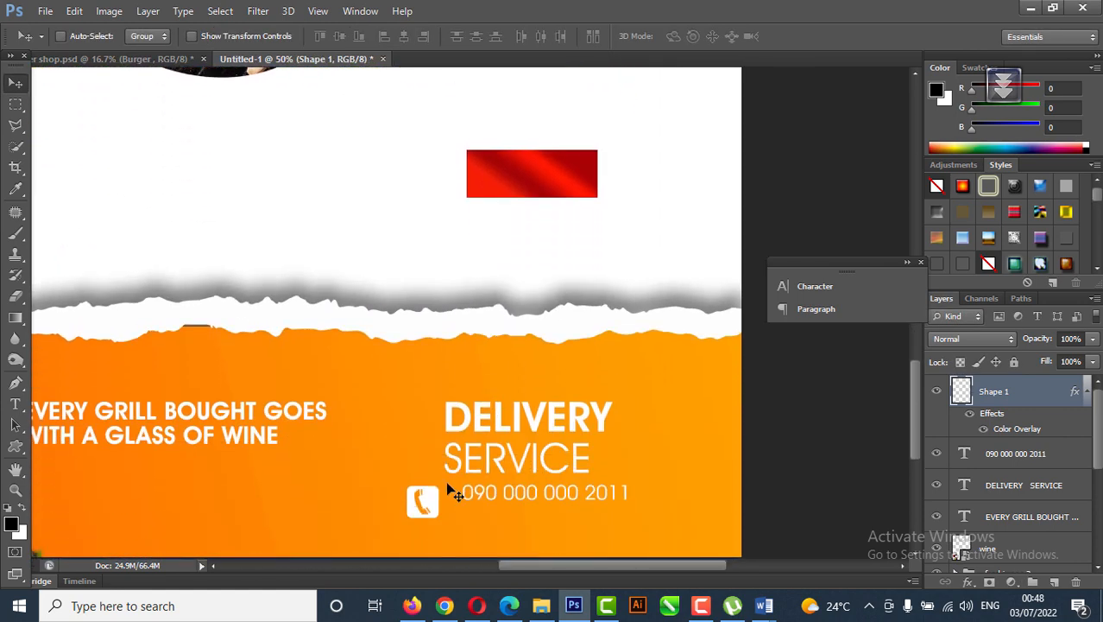
pyautogui.moveTo(424, 506); pyautogui.dragTo(522, 496)
pyautogui.rightClick(503, 499)
pyautogui.click(557, 337)
pyautogui.rightClick(454, 499)
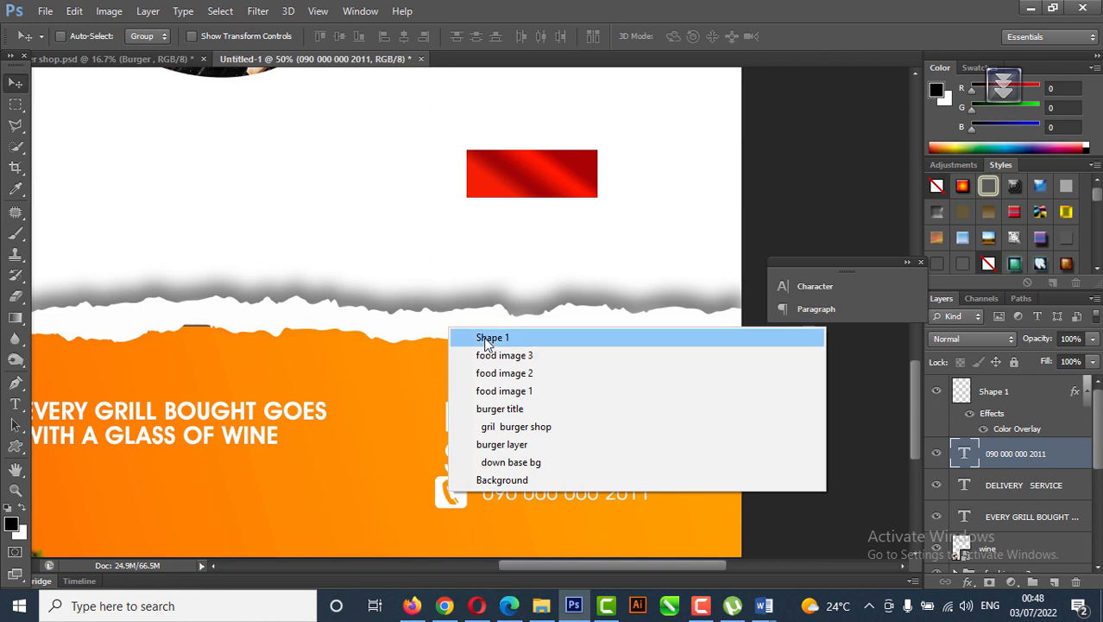
pyautogui.click(480, 335)
pyautogui.moveTo(455, 496); pyautogui.dragTo(466, 496)
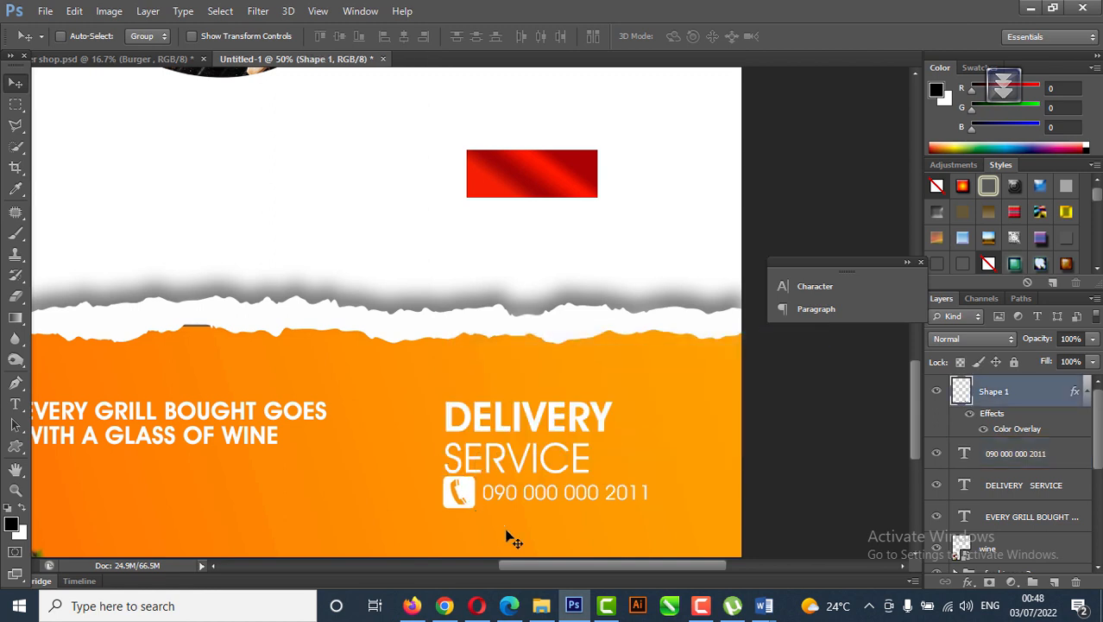
# Step: Enlarge the "DELIVERY SERVICE" text proportionally to about 134%, keeping its lower-left corner in place
pyautogui.rightClick(567, 421)
pyautogui.click(628, 429)
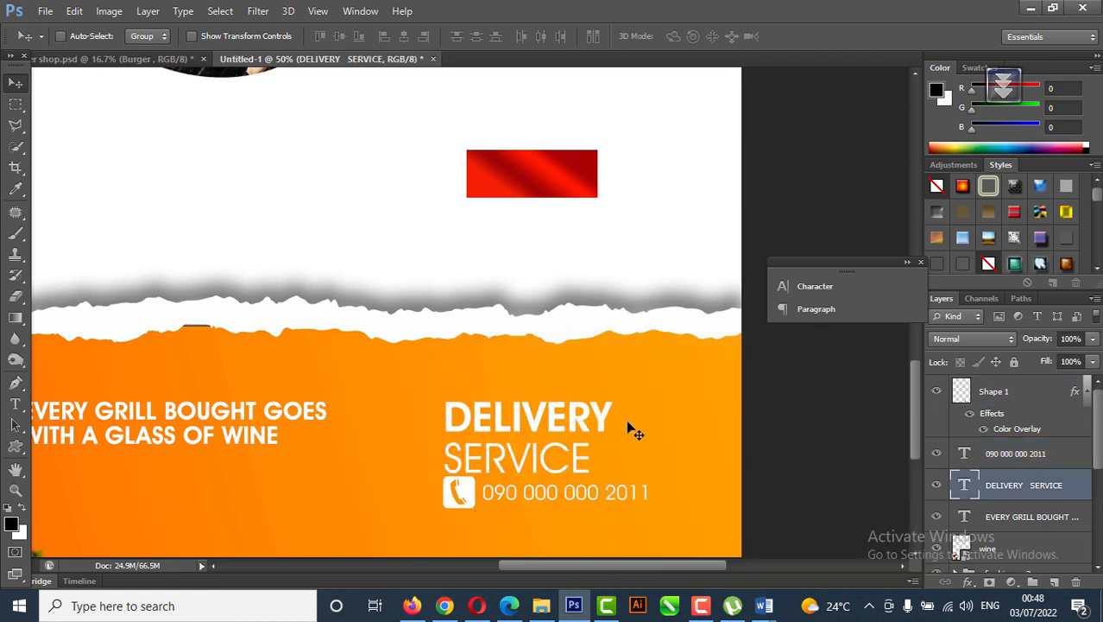
pyautogui.hotkey('ctrl', 't')
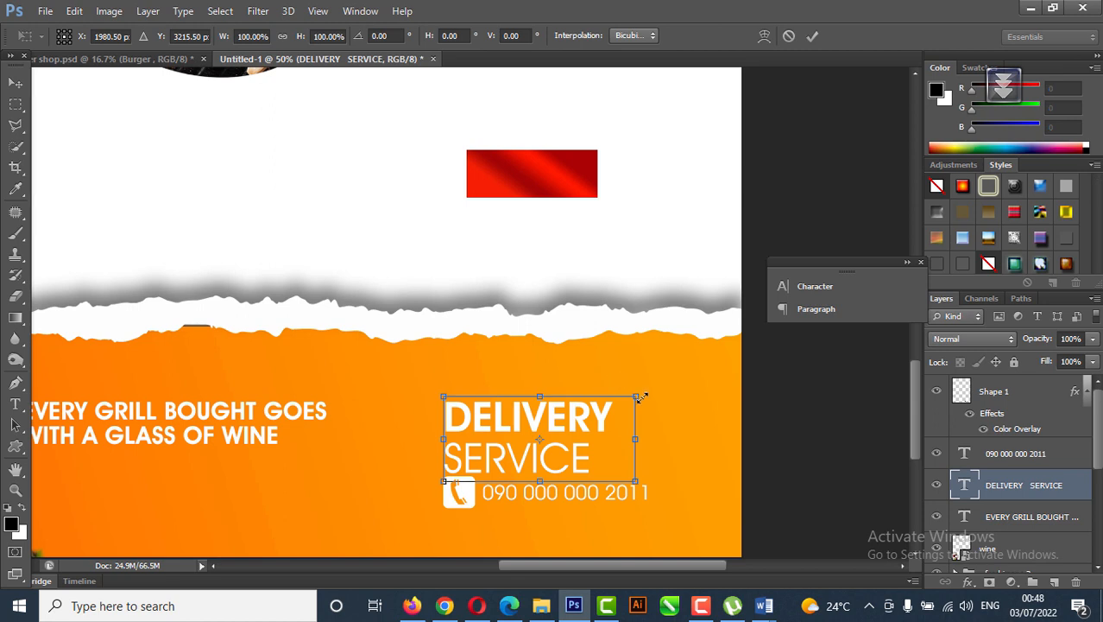
pyautogui.moveTo(637, 396); pyautogui.dragTo(701, 367)
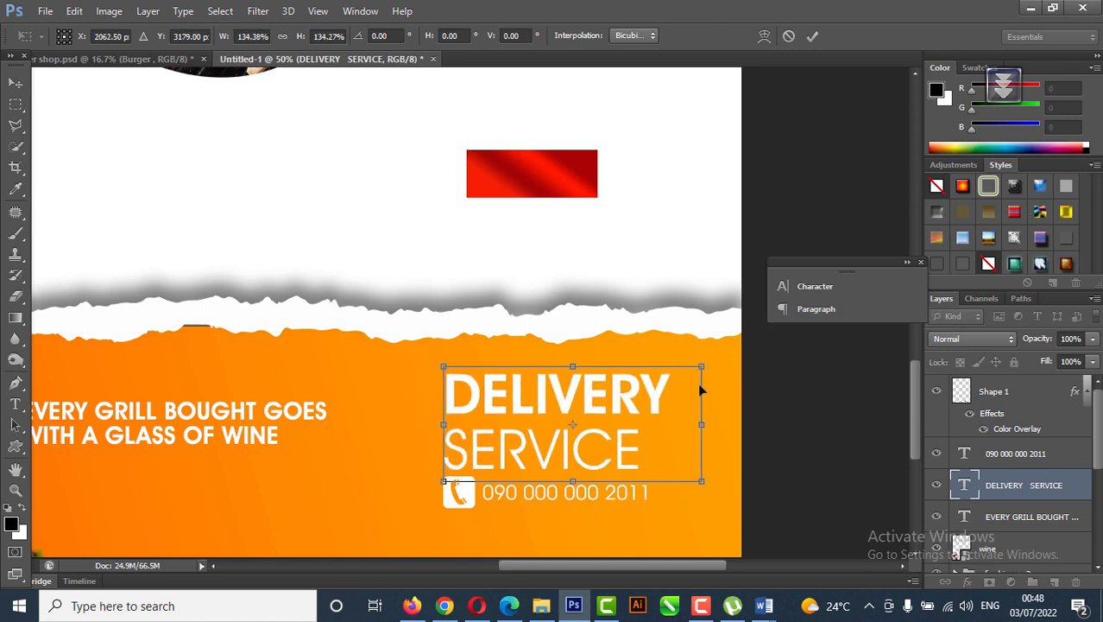
pyautogui.press('Return')
# Step: Draw a black circle about 447 px in diameter and place it above "DELIVERY", overlapping the torn edge
pyautogui.click(16, 490)
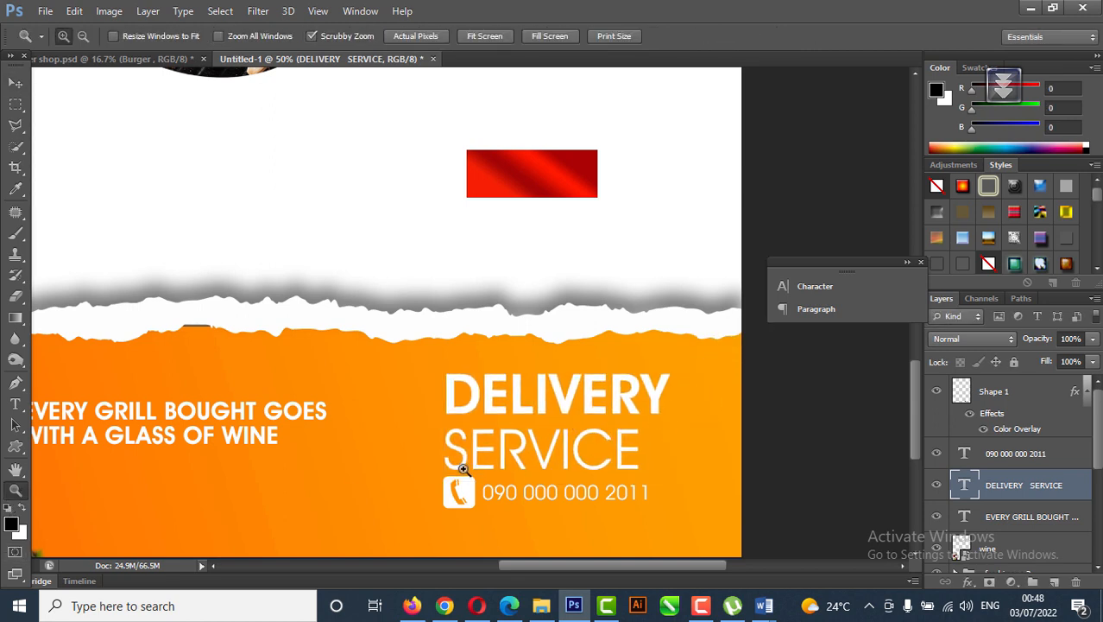
pyautogui.moveTo(463, 439); pyautogui.dragTo(606, 528)
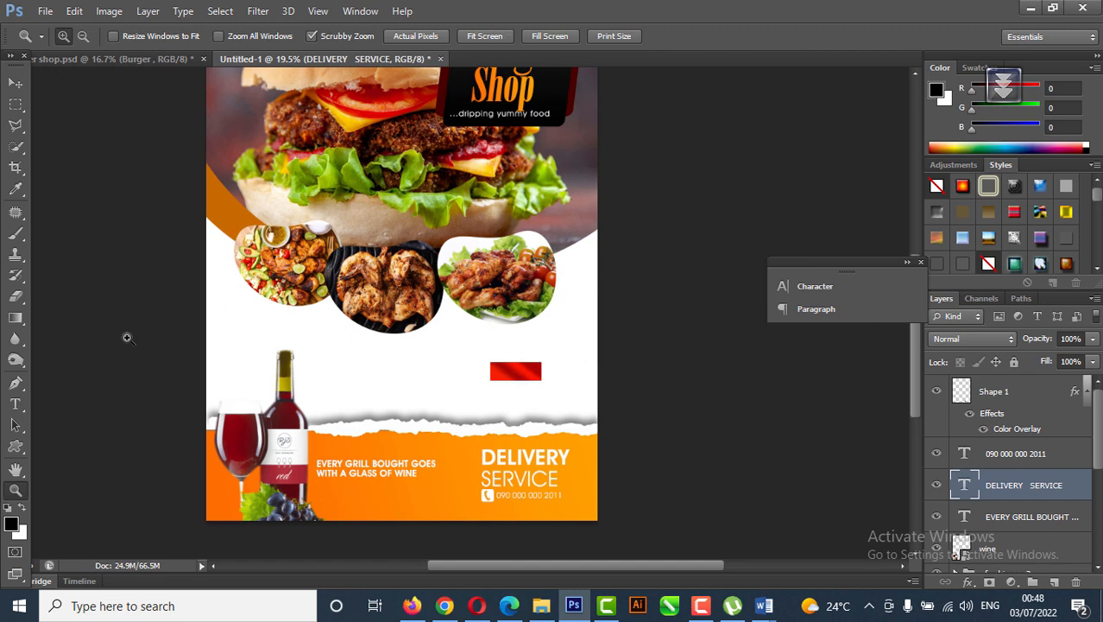
pyautogui.click(15, 86)
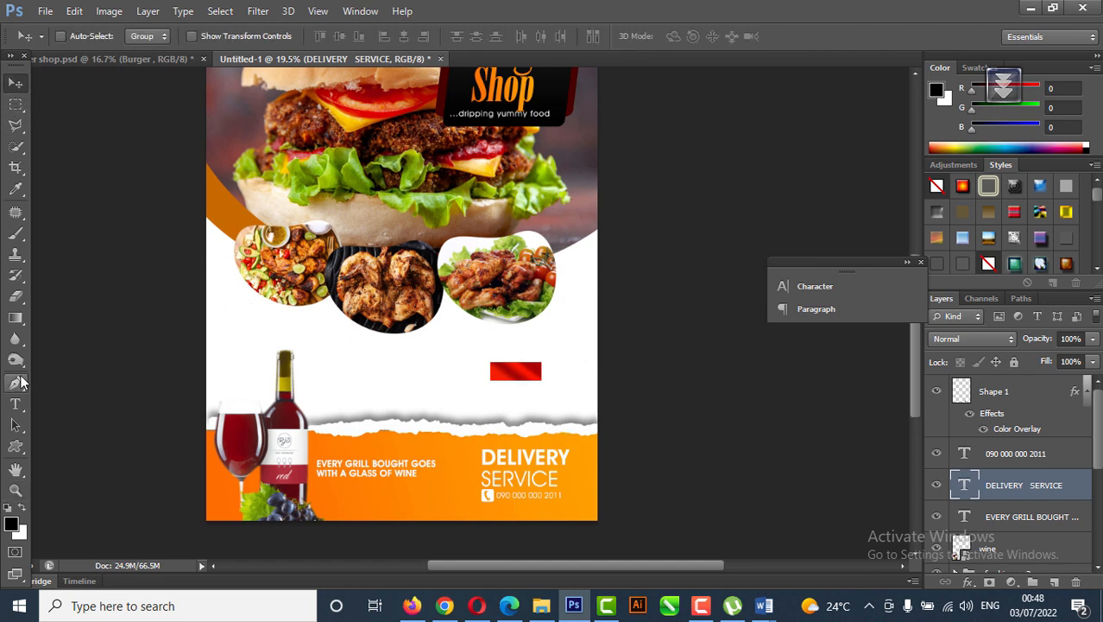
pyautogui.click(15, 449)
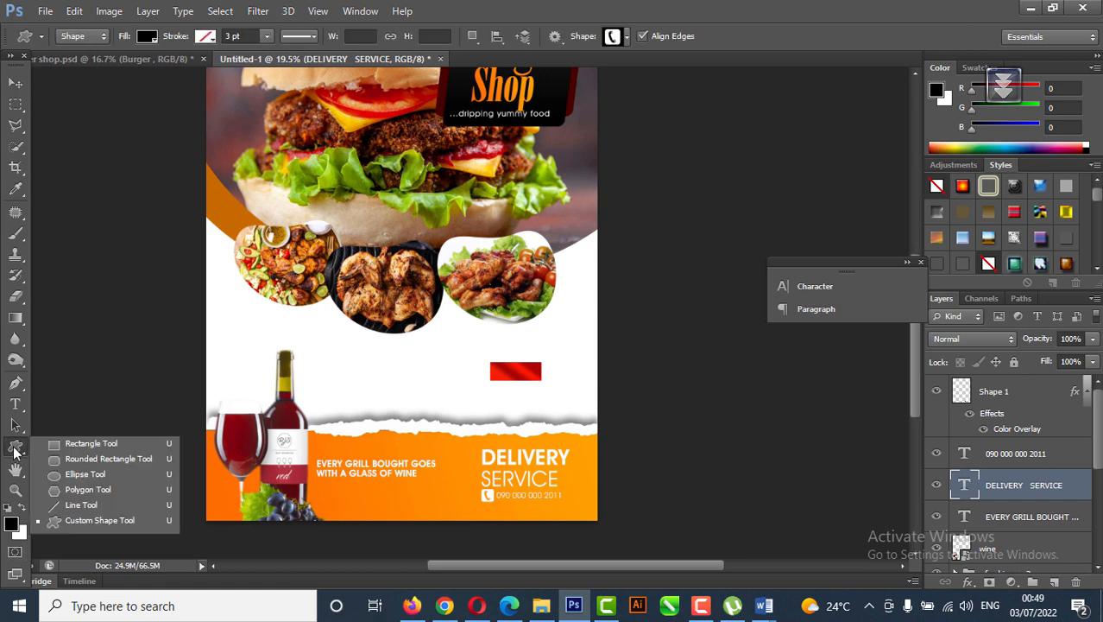
pyautogui.click(77, 474)
pyautogui.moveTo(432, 350); pyautogui.dragTo(501, 432)
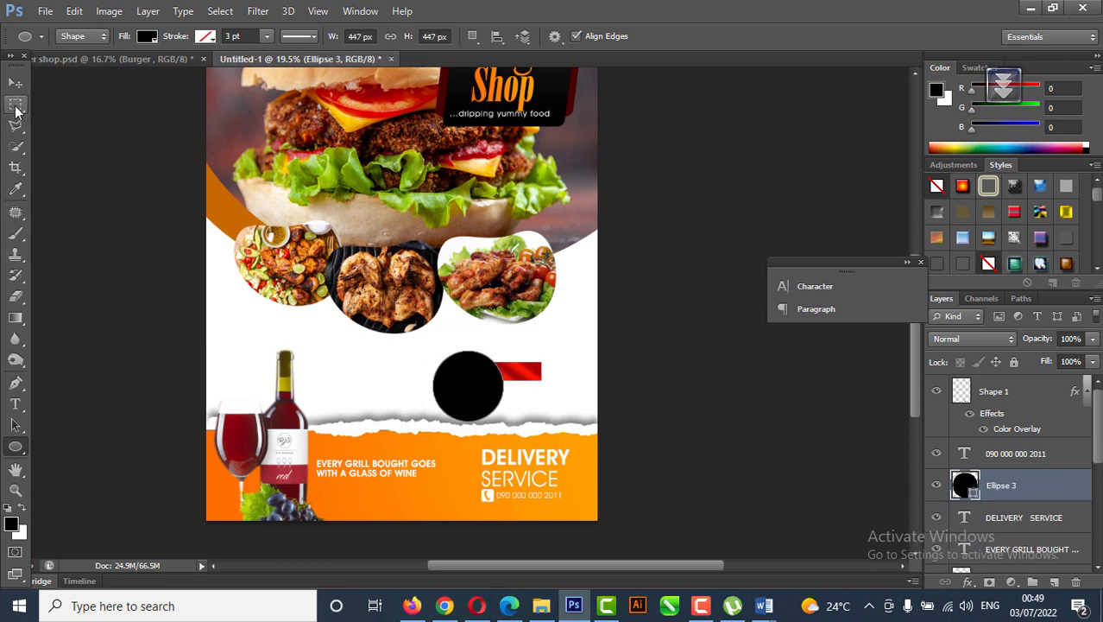
pyautogui.click(10, 84)
pyautogui.moveTo(448, 410); pyautogui.dragTo(508, 407)
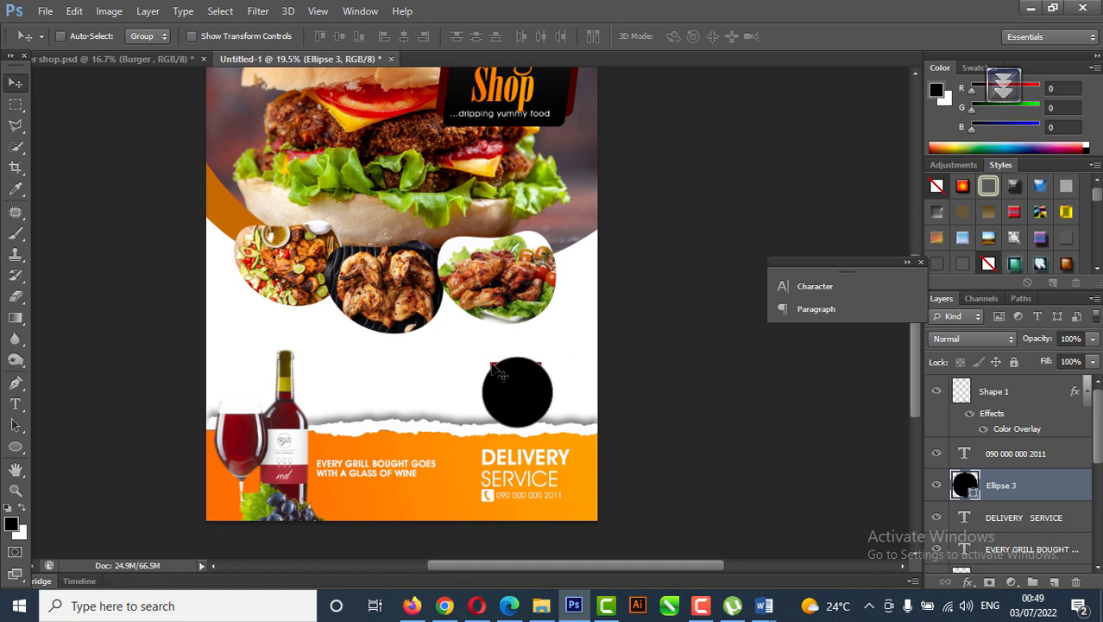
# Step: Select the red rectangle behind the black circle and move it left, clear of the circle
pyautogui.rightClick(503, 377)
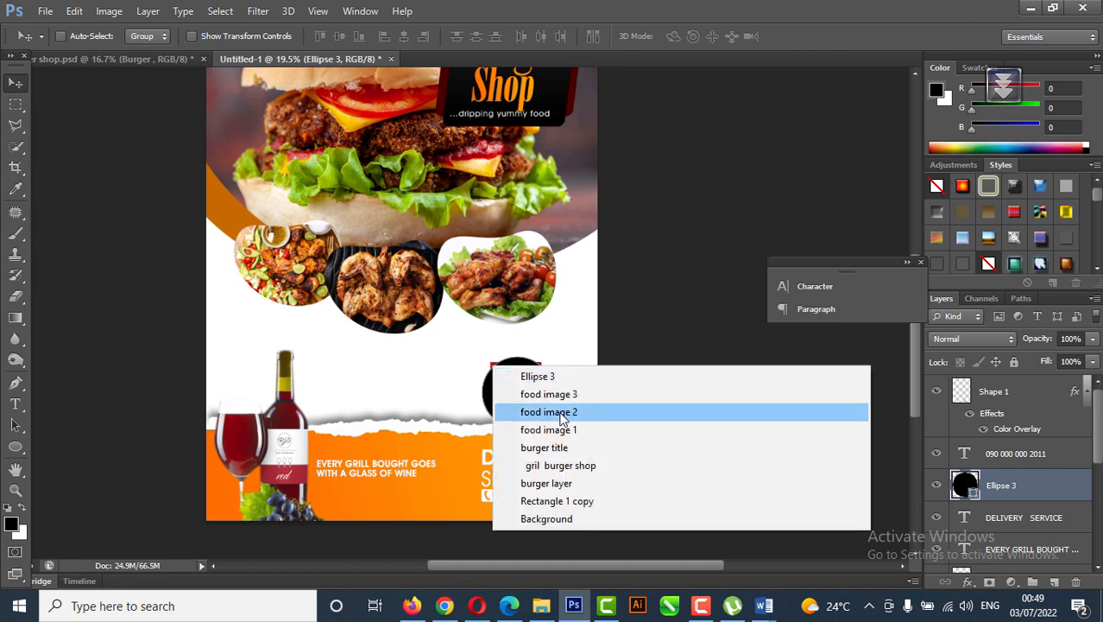
pyautogui.click(562, 500)
pyautogui.moveTo(476, 358); pyautogui.dragTo(373, 355)
# Step: Copy the red gradient layer style from the rectangle and paste it onto the black circle above "DELIVERY"
pyautogui.scroll(-1, 985, 535)
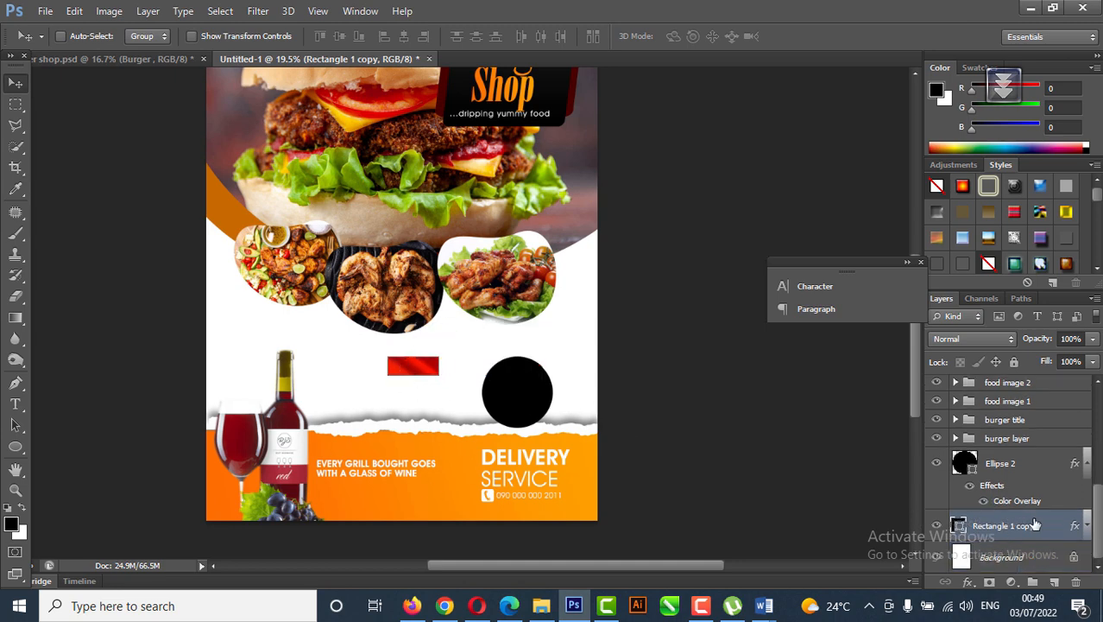
pyautogui.rightClick(1061, 527)
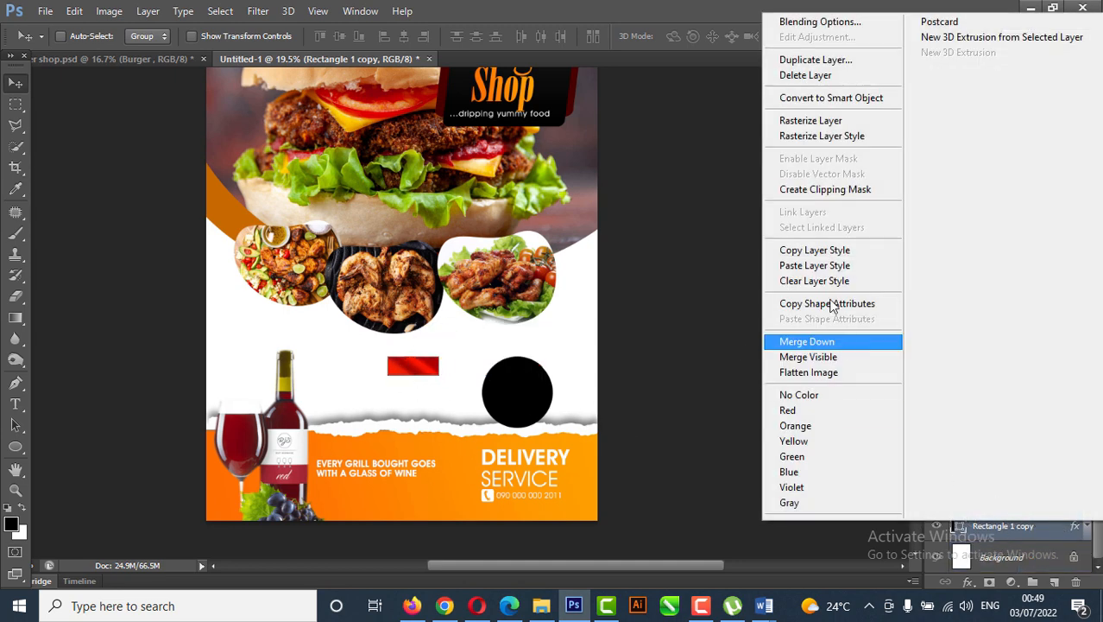
pyautogui.click(814, 251)
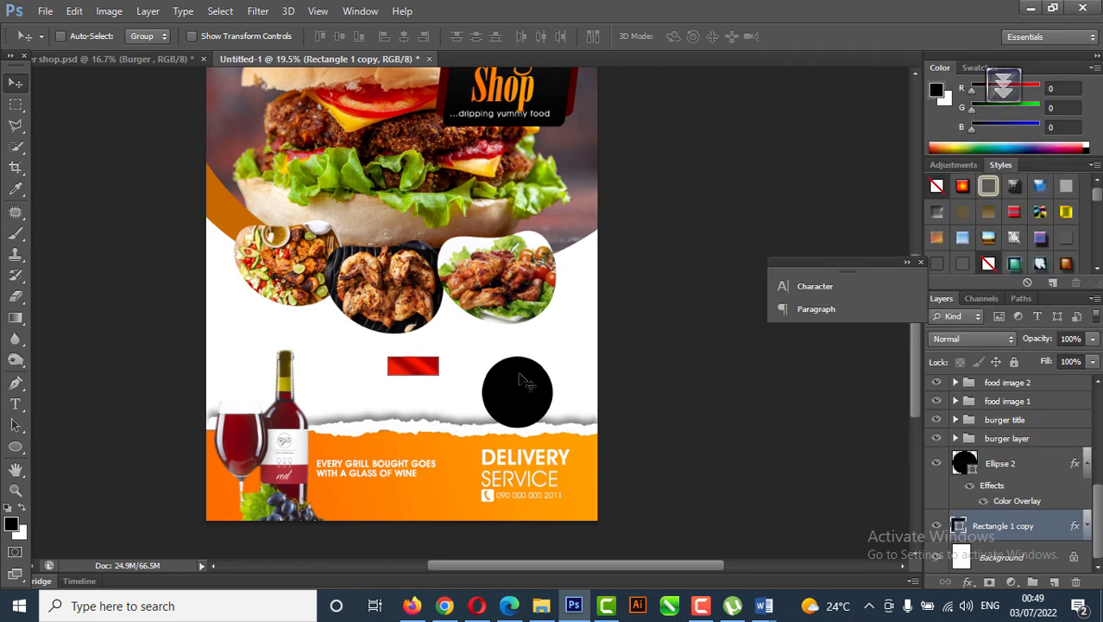
pyautogui.click(1023, 471)
pyautogui.rightClick(1052, 466)
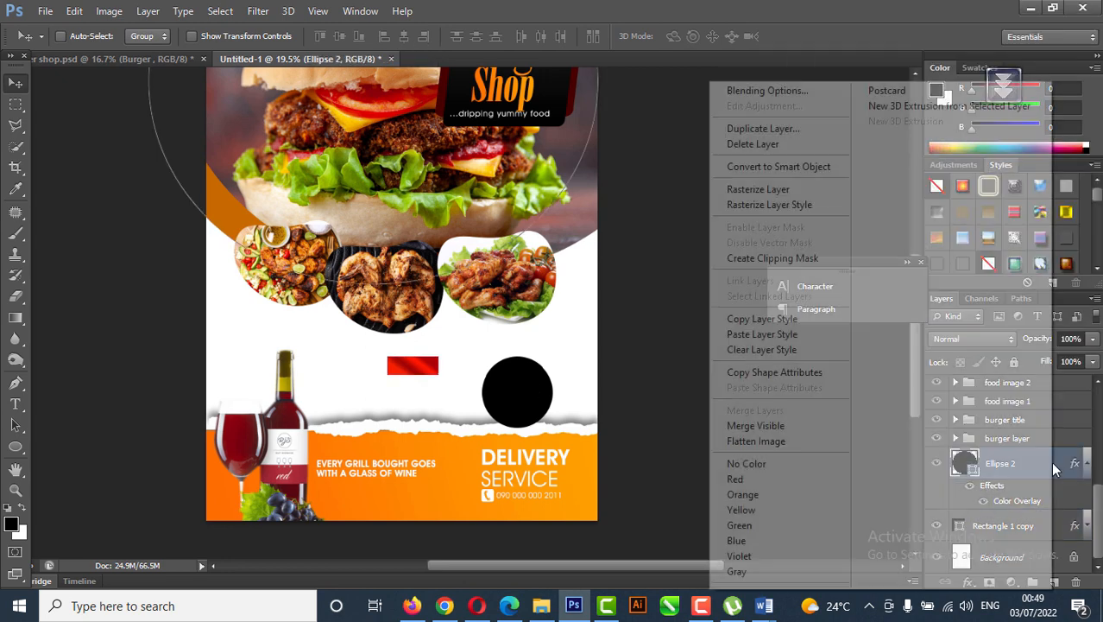
pyautogui.click(456, 409)
pyautogui.rightClick(496, 382)
pyautogui.click(557, 393)
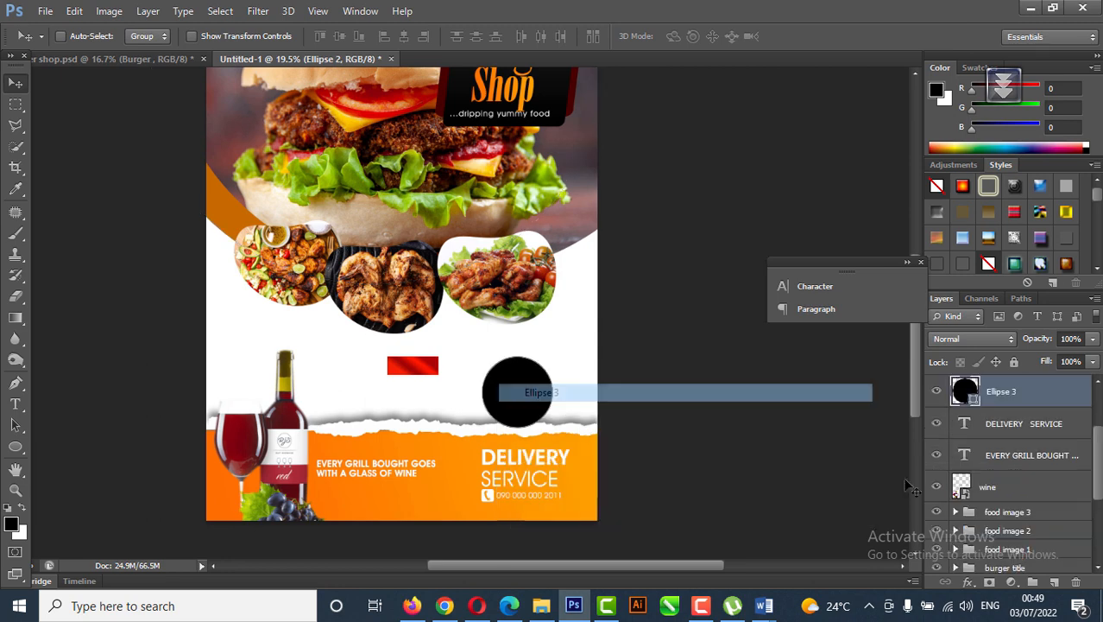
pyautogui.rightClick(1033, 405)
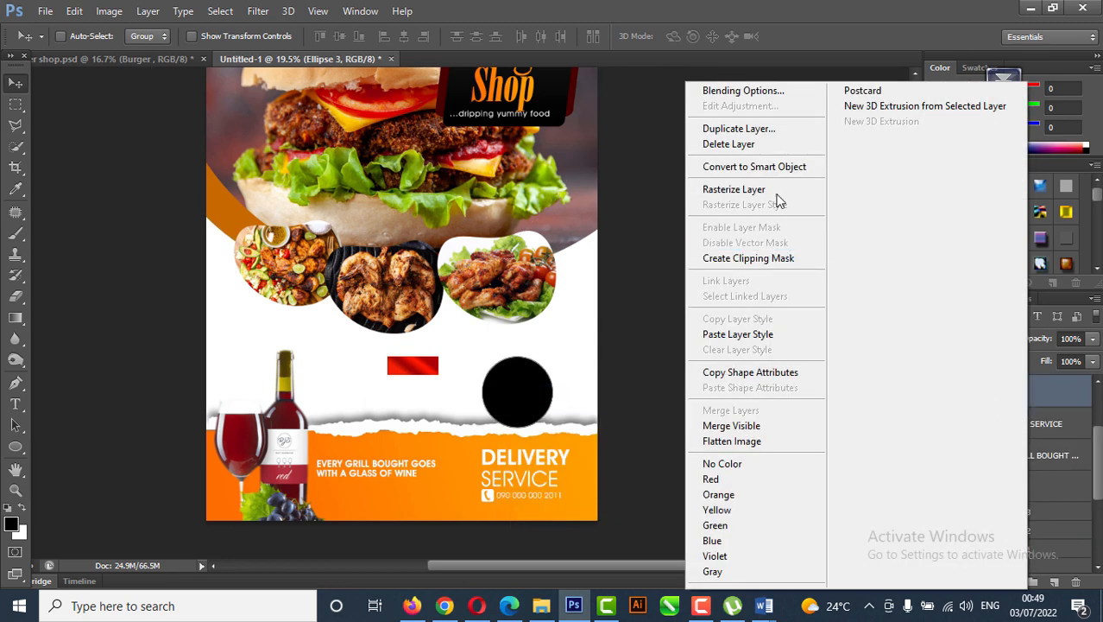
pyautogui.click(739, 335)
# Step: Delete the red rectangle from the white area beside the circle
pyautogui.rightClick(402, 368)
pyautogui.click(462, 486)
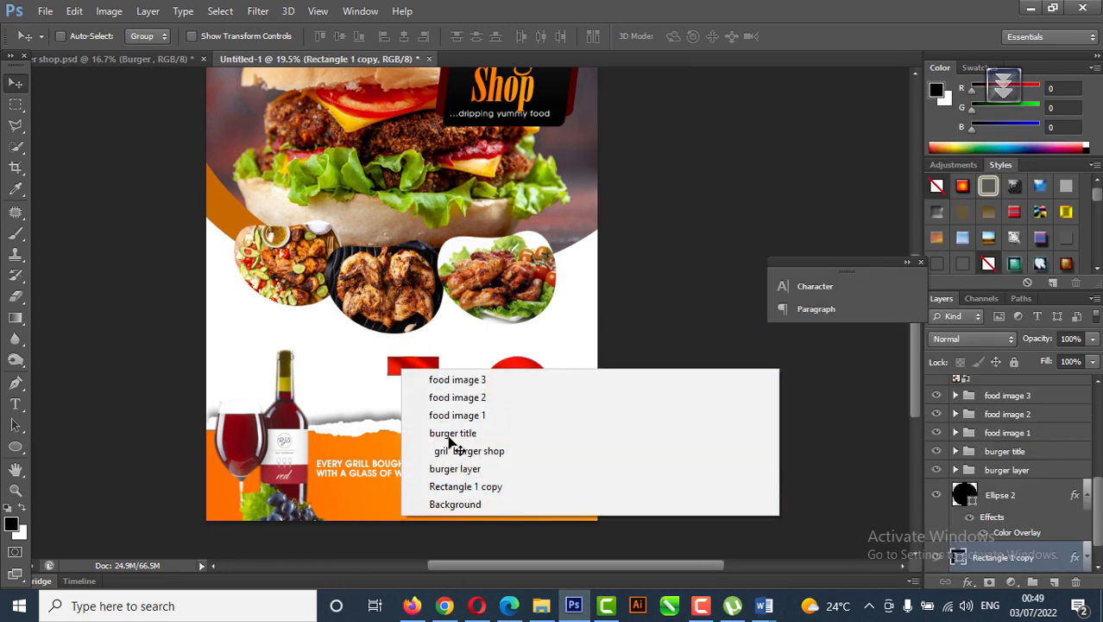
pyautogui.press('Delete')
# Step: Add a "30%" text line on the lower part of the flyer and set its color to black
pyautogui.click(16, 403)
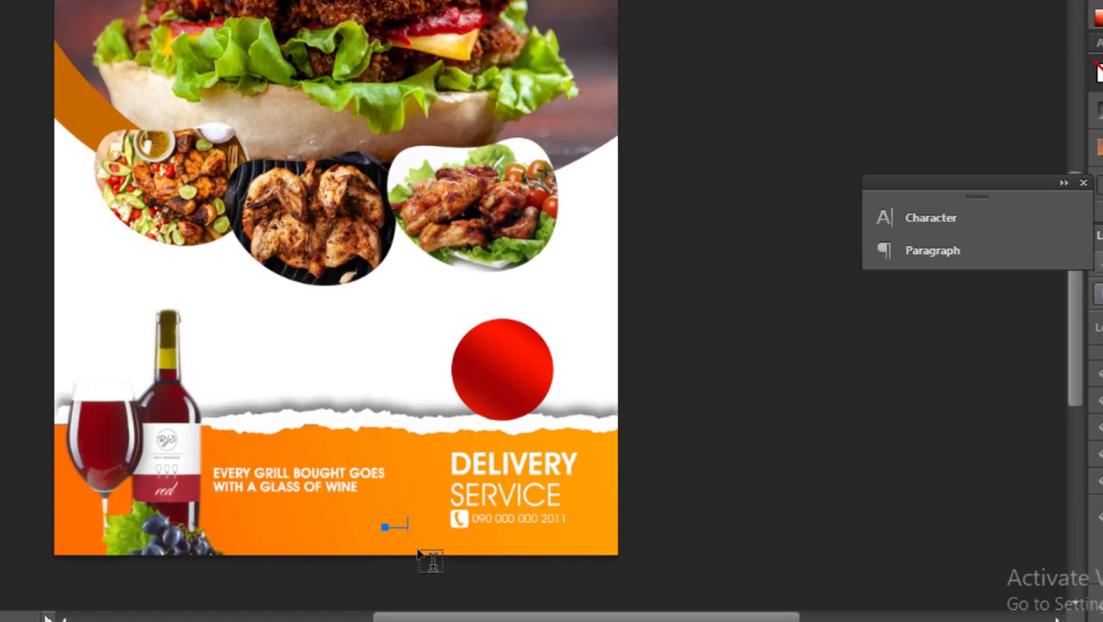
pyautogui.click(16, 82)
pyautogui.moveTo(413, 548); pyautogui.dragTo(421, 428)
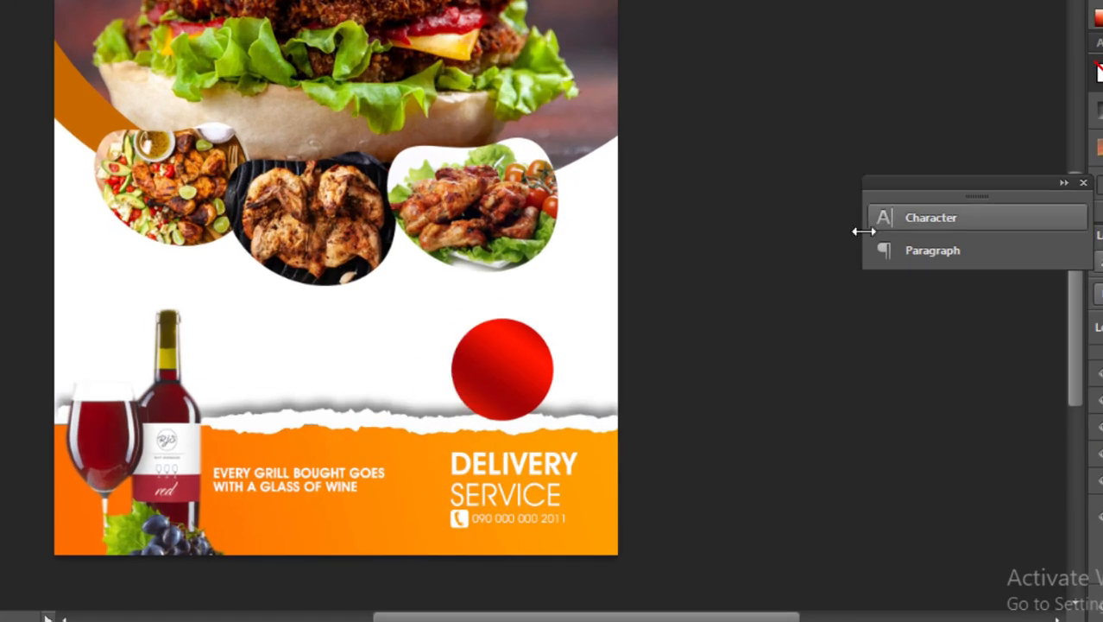
pyautogui.click(885, 219)
pyautogui.click(813, 349)
pyautogui.moveTo(829, 341); pyautogui.dragTo(1022, 399)
pyautogui.click(1024, 170)
# Step: Enlarge the "30%" text to about 41.56 pt and move it over the red circle
pyautogui.moveTo(454, 423); pyautogui.dragTo(485, 363)
pyautogui.hotkey('ctrl', 't')
pyautogui.press('Return')
pyautogui.moveTo(414, 424); pyautogui.dragTo(505, 409)
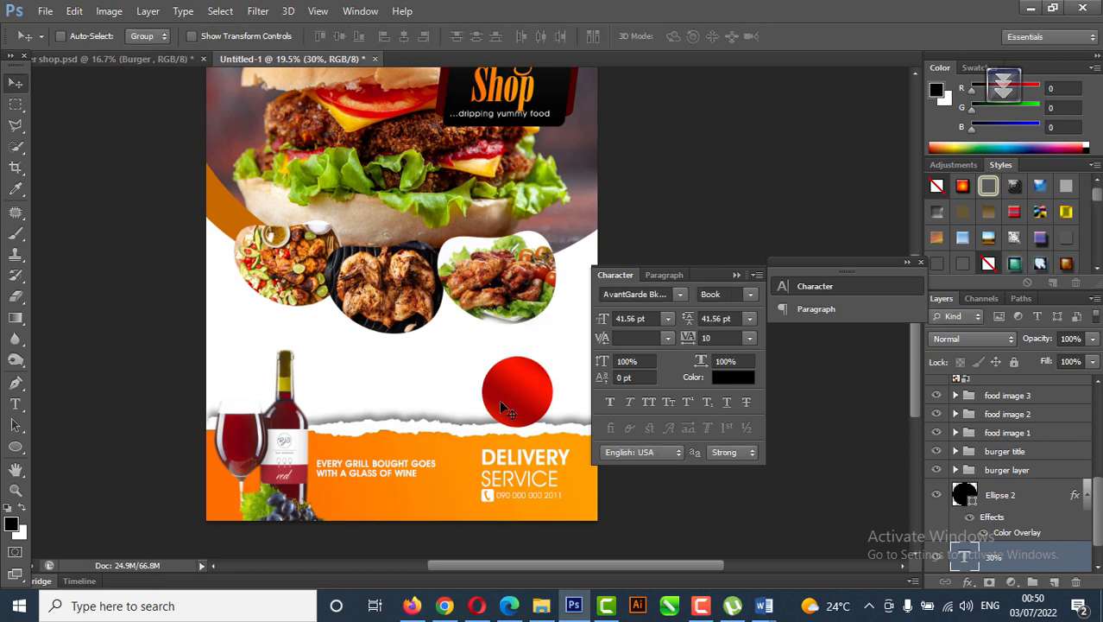
pyautogui.click(736, 275)
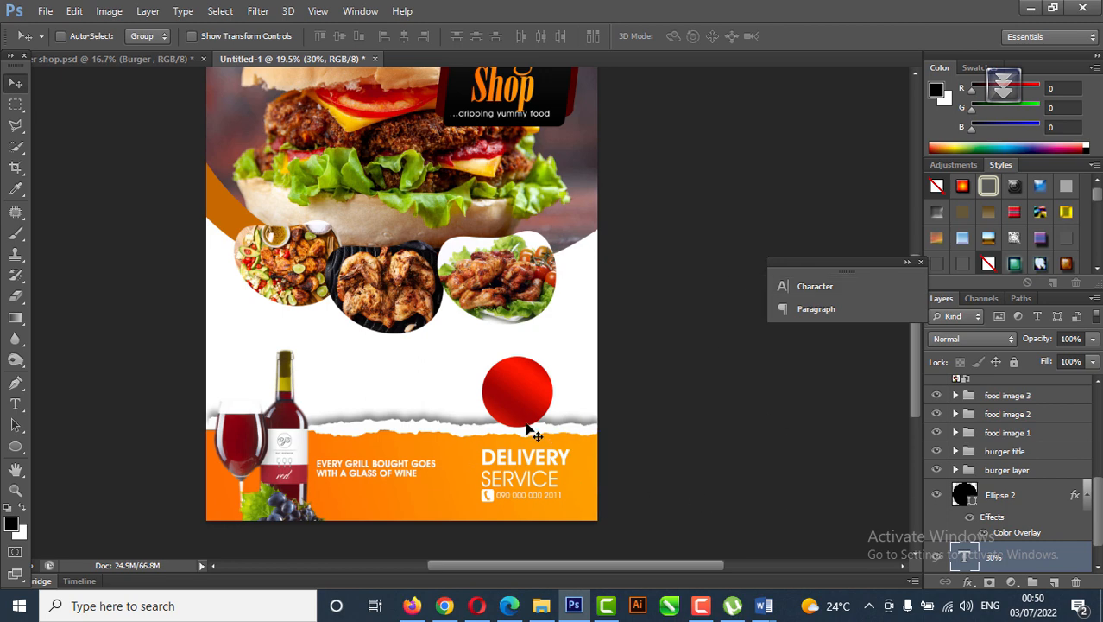
# Step: Bring the "30%" text layer forward to the top of the layer stack, in front of the red circle
pyautogui.scroll(1, 531, 432)
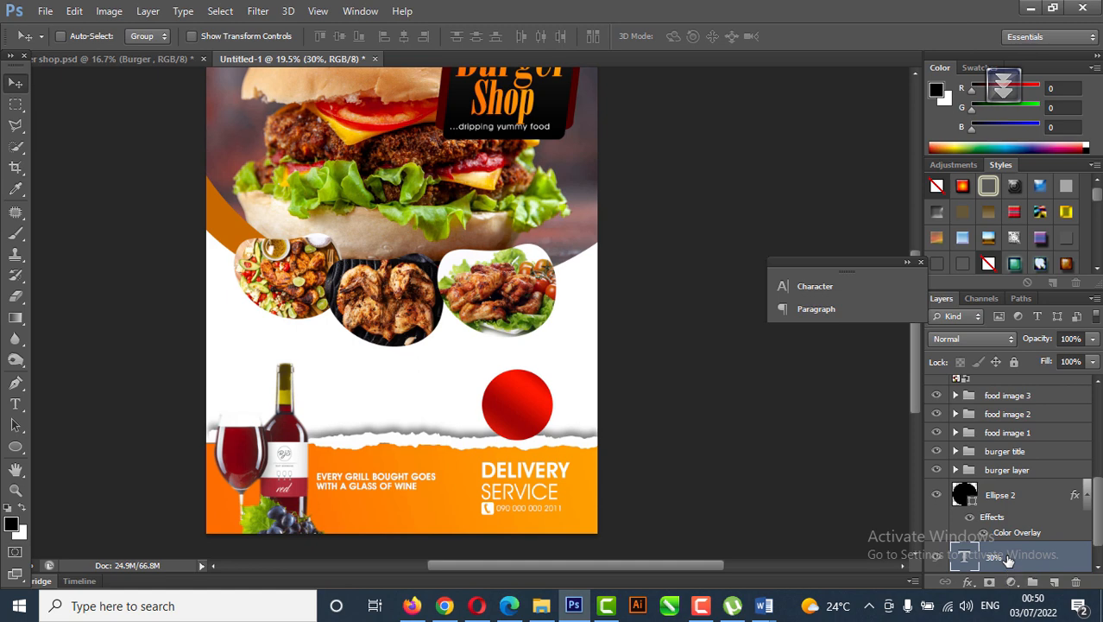
pyautogui.hotkey('ctrl', ']')
pyautogui.hotkey('ctrl', ']')
pyautogui.hotkey('ctrl', ']')
pyautogui.hotkey('ctrl', ']')
pyautogui.hotkey('ctrl', ']')
pyautogui.hotkey('ctrl', ']')
pyautogui.hotkey('ctrl', ']')
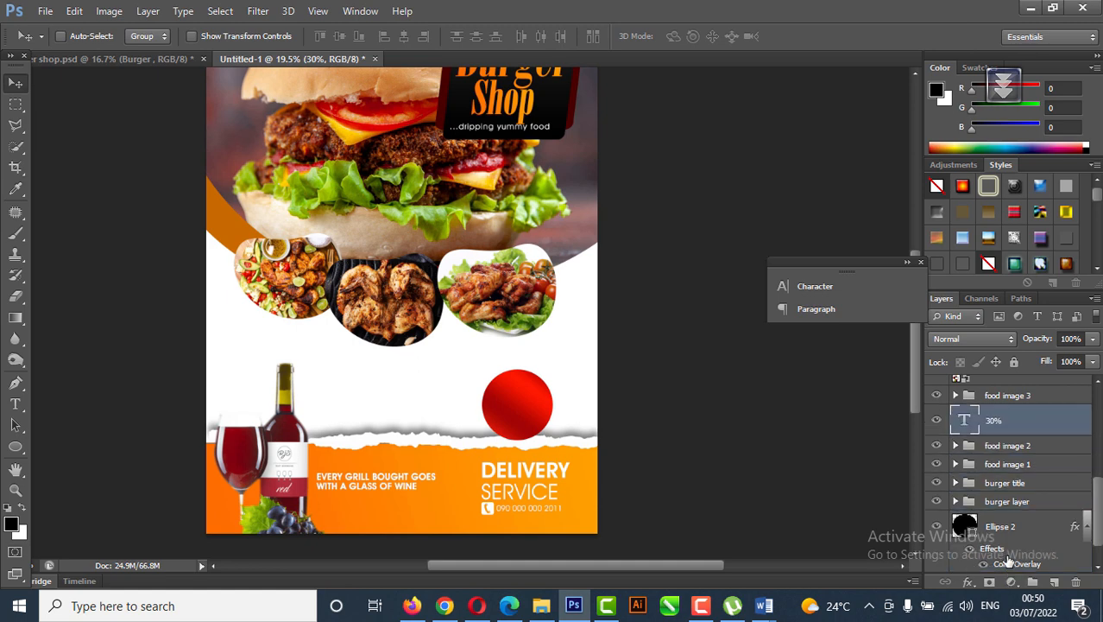
pyautogui.hotkey('ctrl', ']')
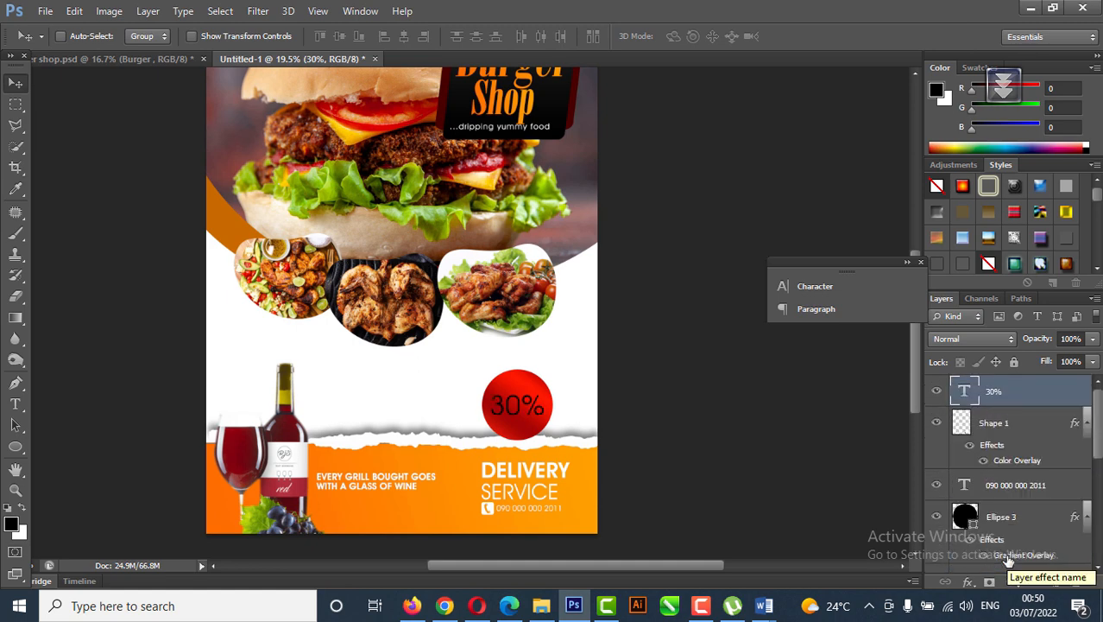
# Step: Change the "30%" text to a bold-looking AvantGarGotIt font in Regular style and shift it slightly up inside the circle
pyautogui.click(815, 283)
pyautogui.click(750, 294)
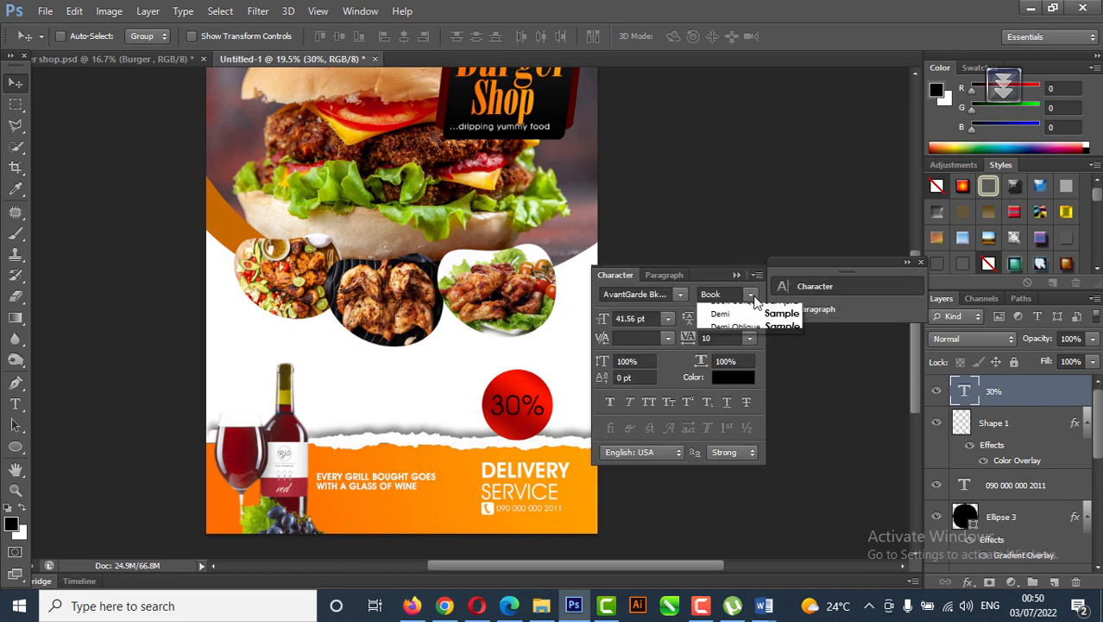
pyautogui.click(725, 348)
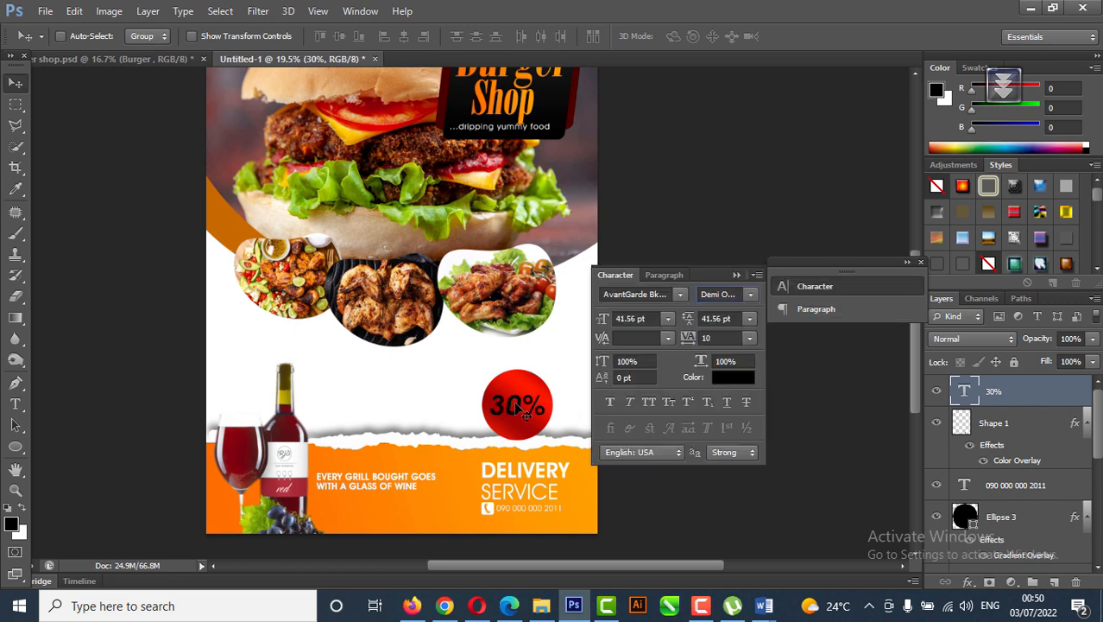
pyautogui.click(635, 296)
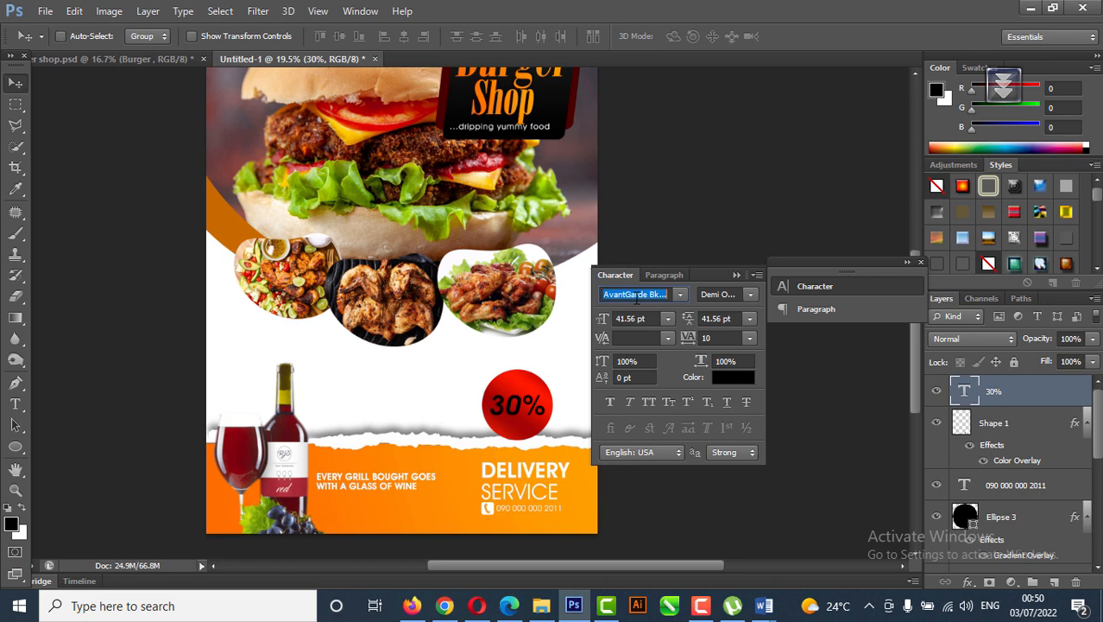
pyautogui.press('Down')
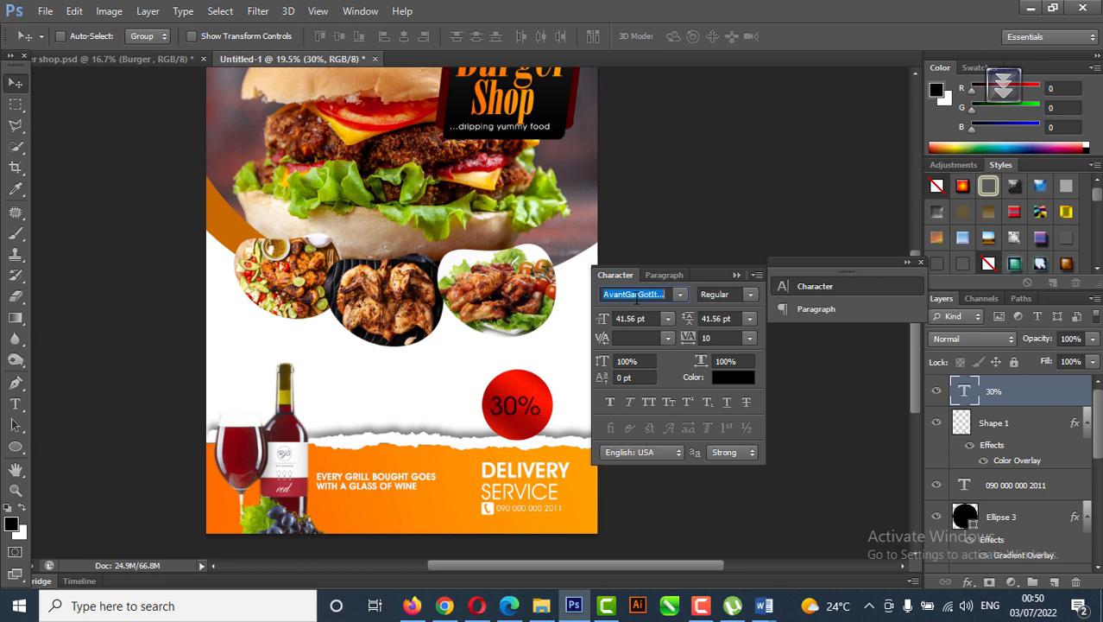
pyautogui.press('Down')
pyautogui.press('Down')
pyautogui.moveTo(511, 403); pyautogui.dragTo(515, 393)
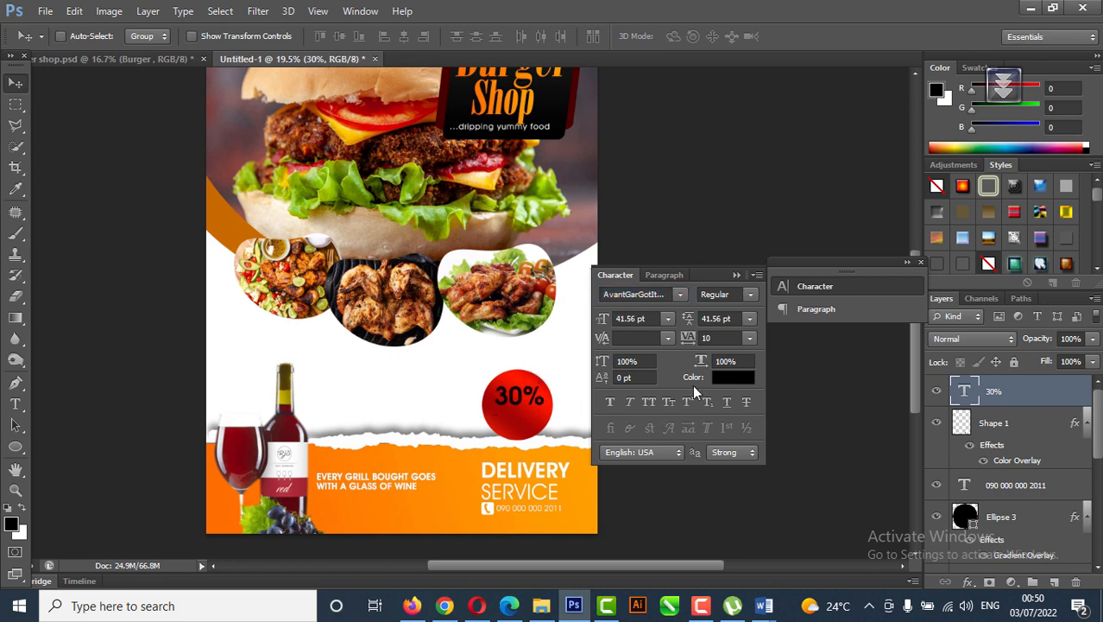
# Step: Set the color of the "30%" text to white (ffffff)
pyautogui.click(736, 378)
pyautogui.click(647, 178)
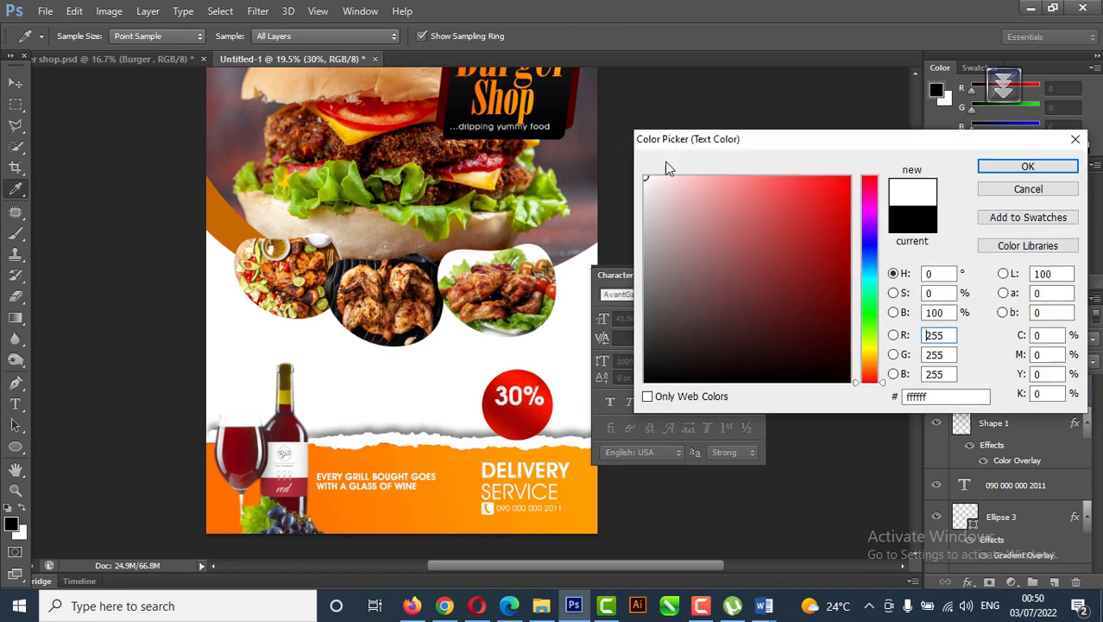
pyautogui.click(1004, 170)
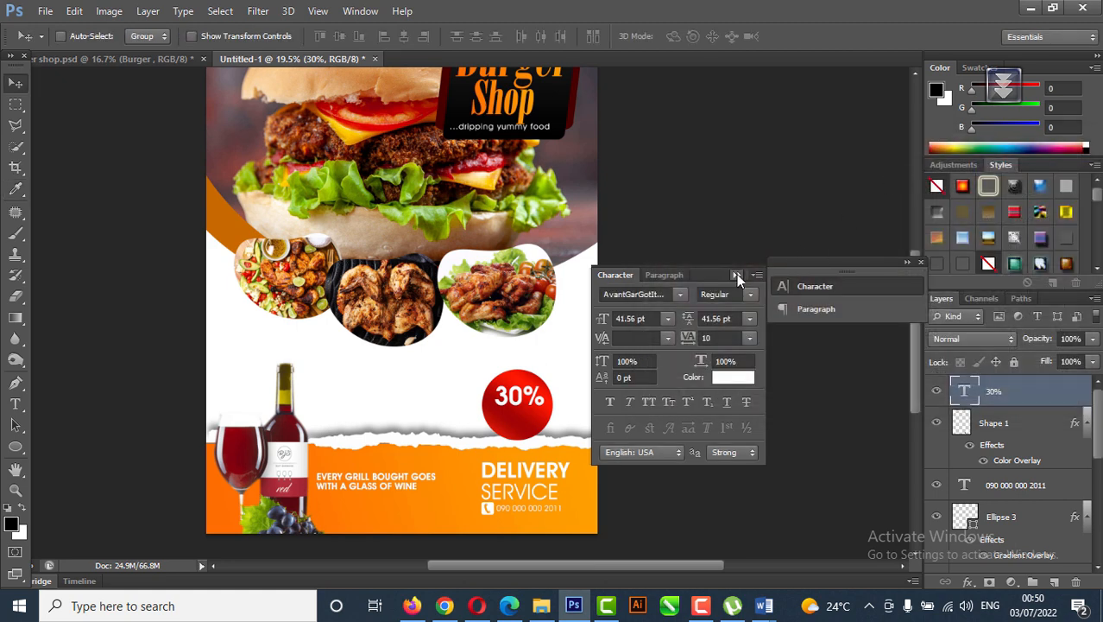
pyautogui.click(736, 274)
# Step: Duplicate the "30%" text just below the original and change the copy's wording to "Discount"
pyautogui.moveTo(537, 401); pyautogui.dragTo(520, 426)
pyautogui.click(17, 406)
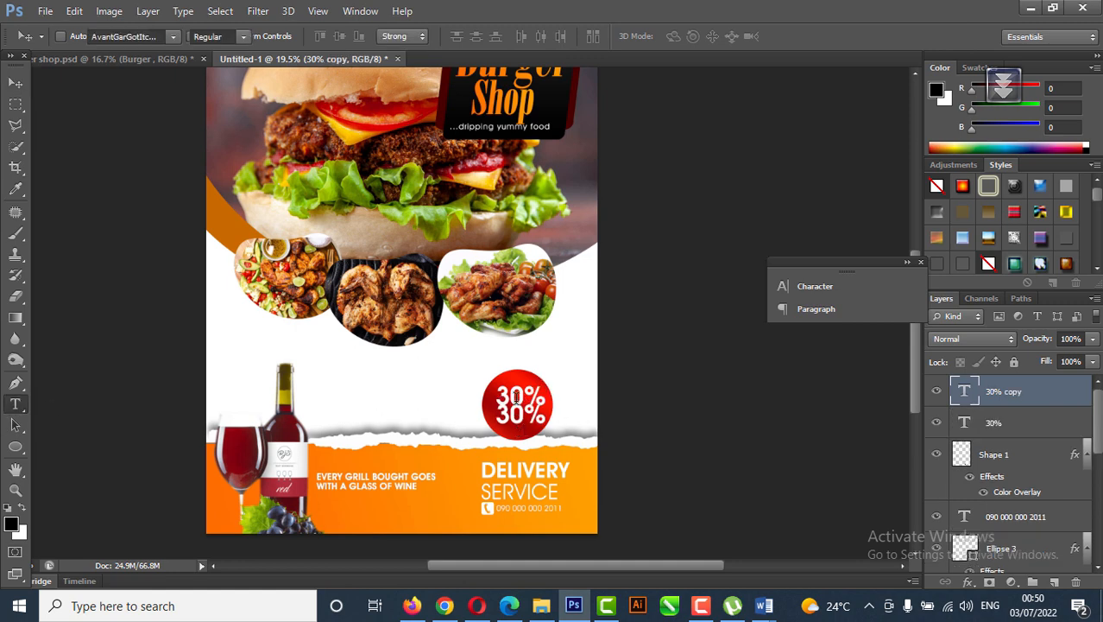
pyautogui.click(504, 414)
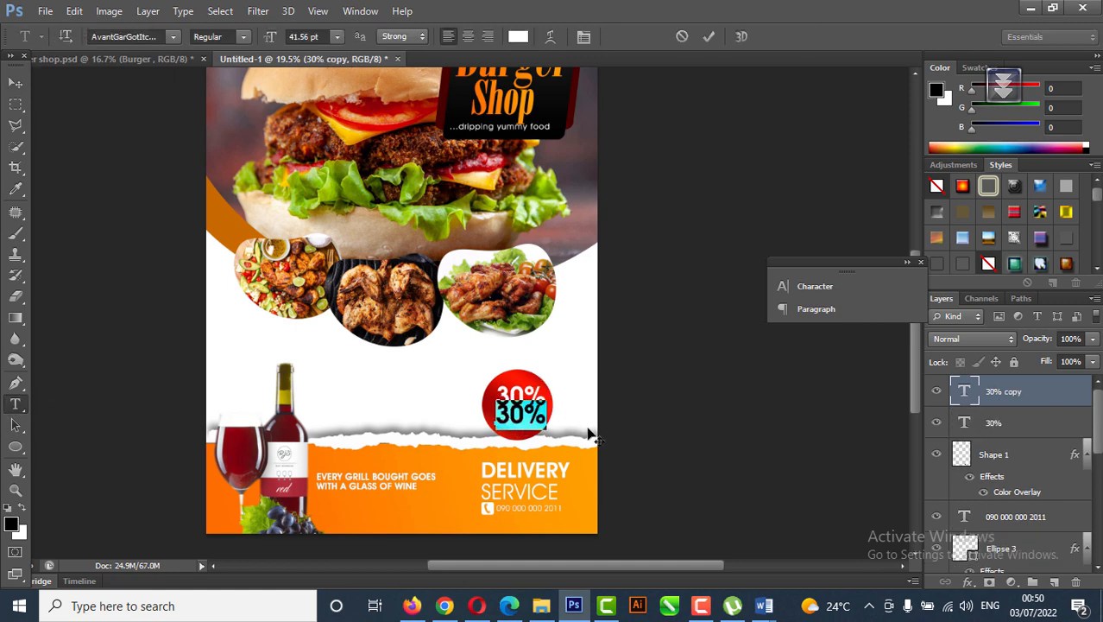
pyautogui.hotkey('ctrl', 'a')
pyautogui.write('Dis')
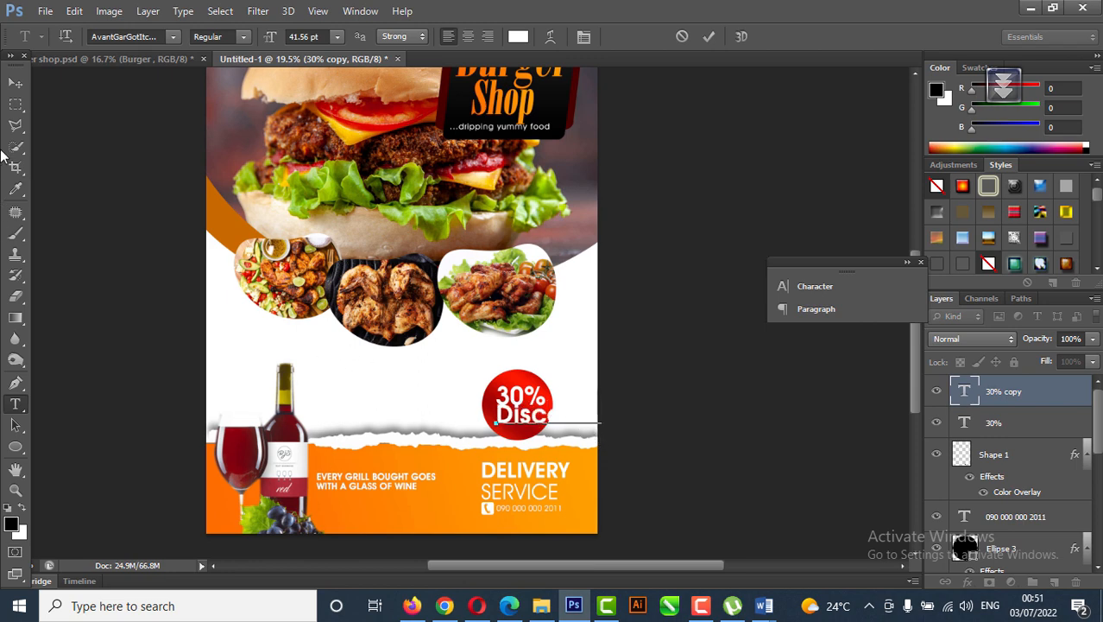
pyautogui.click(14, 83)
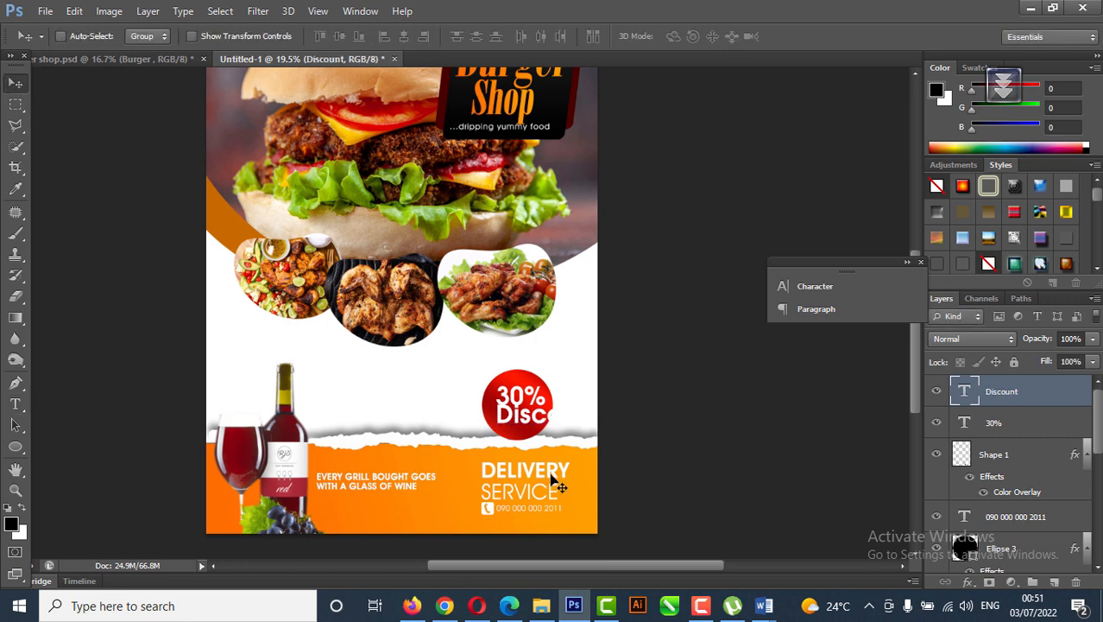
# Step: Scale the "Discount" text down to about 49% and place it closely beneath "30%" inside the red circle
pyautogui.hotkey('ctrl', 't')
pyautogui.moveTo(604, 398); pyautogui.dragTo(580, 367)
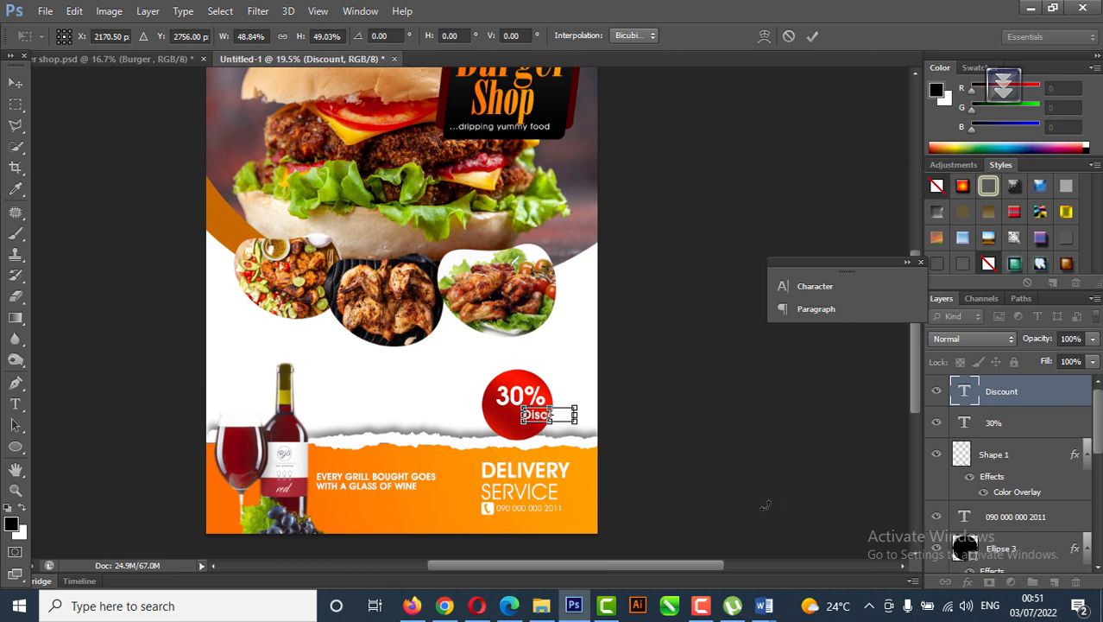
pyautogui.press('Return')
pyautogui.moveTo(536, 420); pyautogui.dragTo(507, 422)
pyautogui.hotkey('shift', 'Up')
pyautogui.hotkey('shift', 'Up')
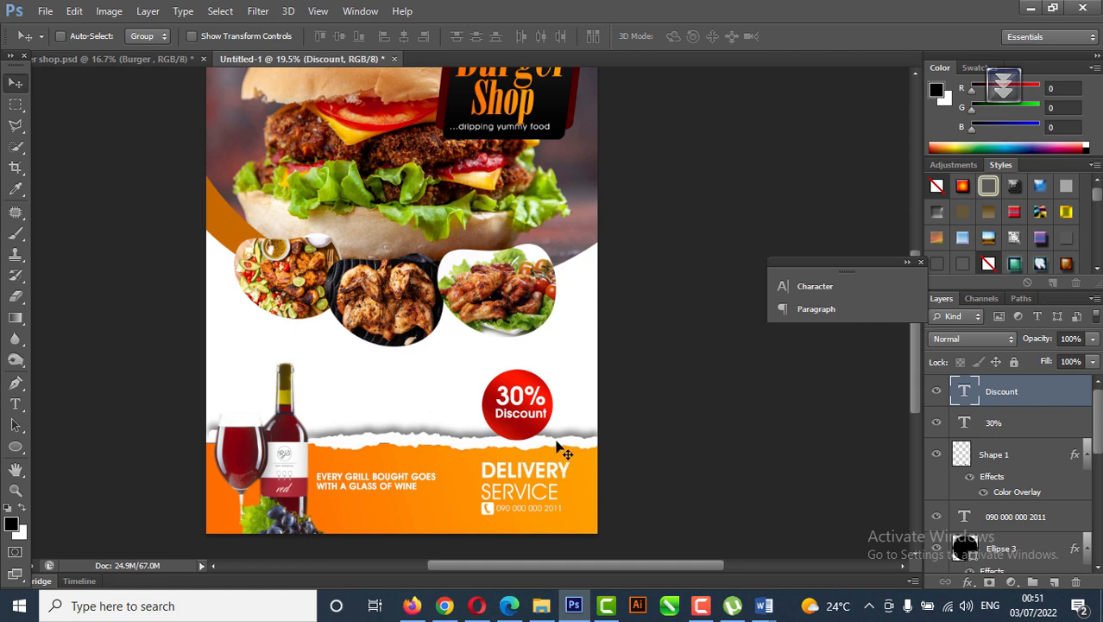
# Step: Switch to the Grill and burger shop Word document, copy the "Enjoy our dripping yummy BBQ" paragraph, and return to Photoshop
pyautogui.moveTo(767, 607)
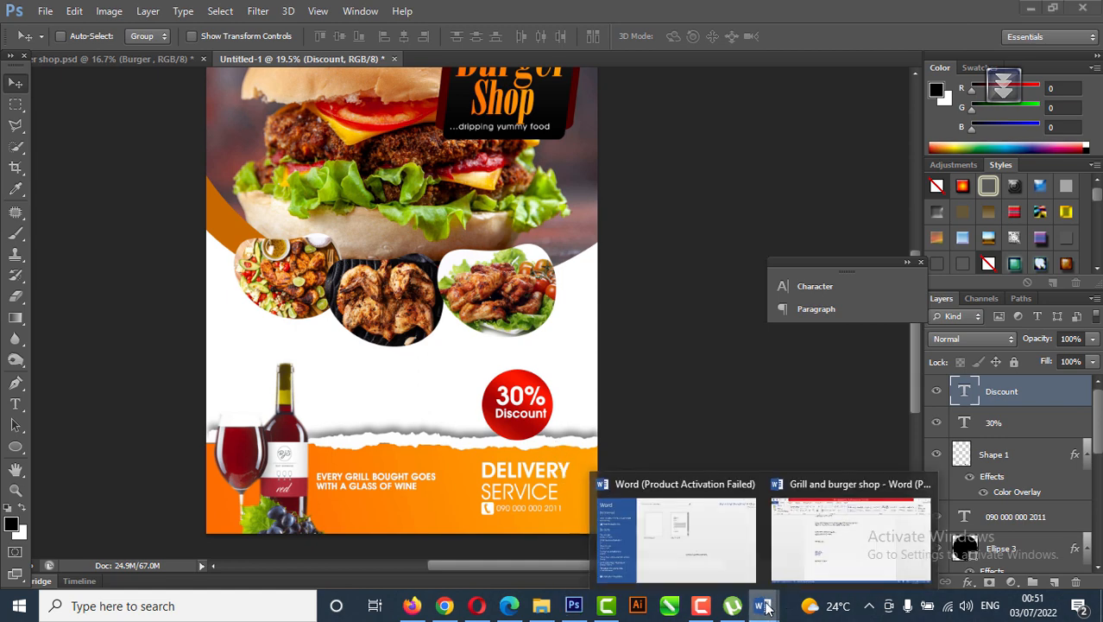
pyautogui.click(833, 551)
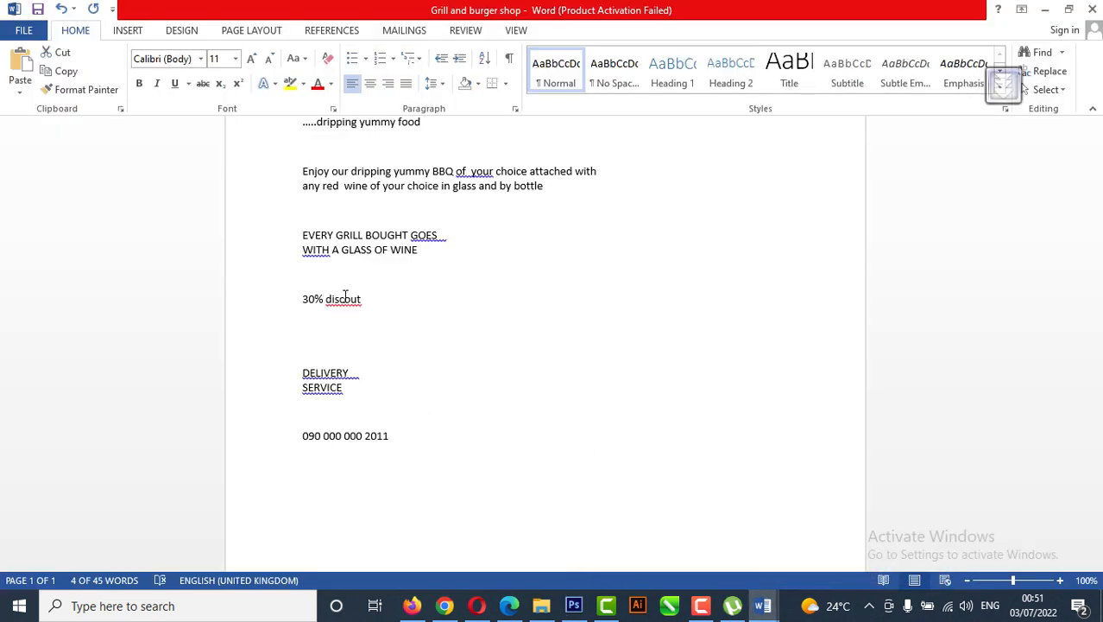
pyautogui.scroll(3, 320, 285)
pyautogui.moveTo(300, 288); pyautogui.dragTo(554, 309)
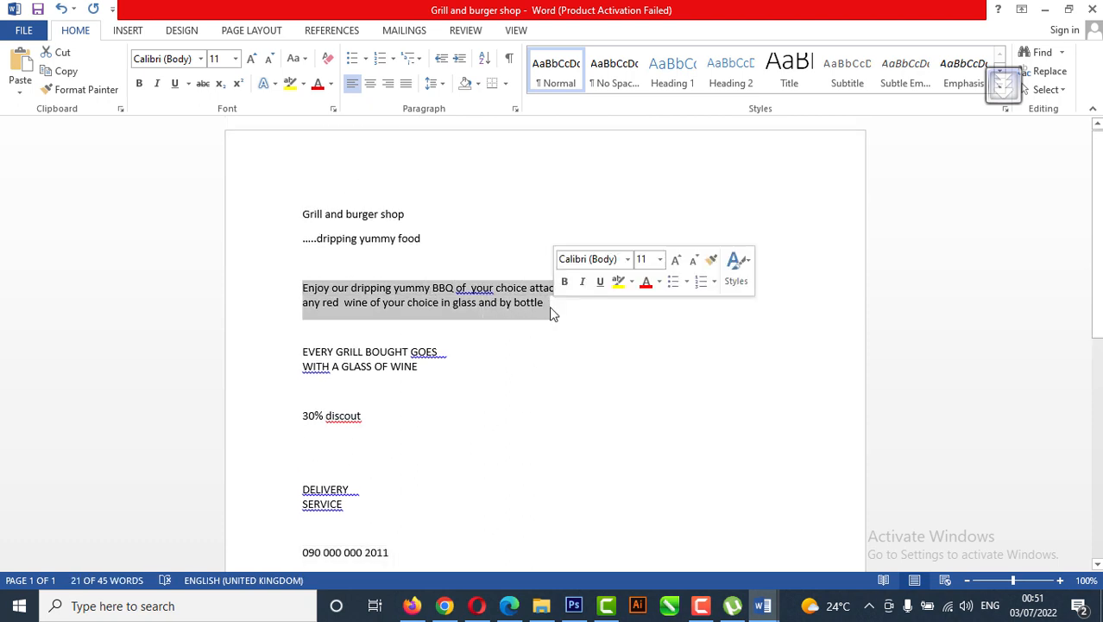
pyautogui.click(556, 544)
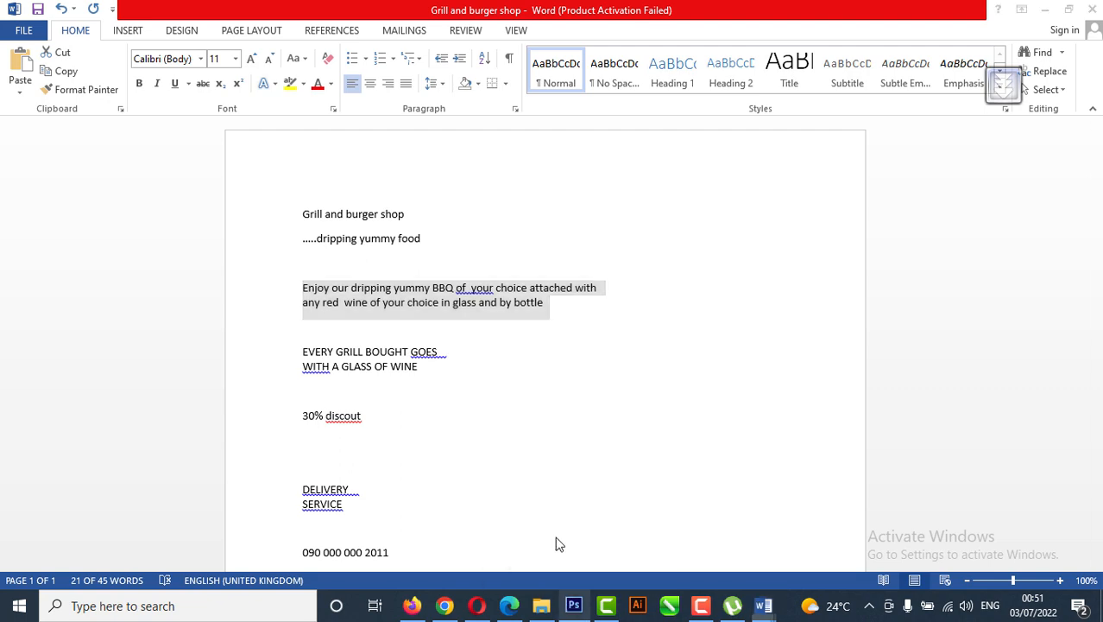
# Step: Set the color of the "Discount" text to black (000000)
pyautogui.click(855, 288)
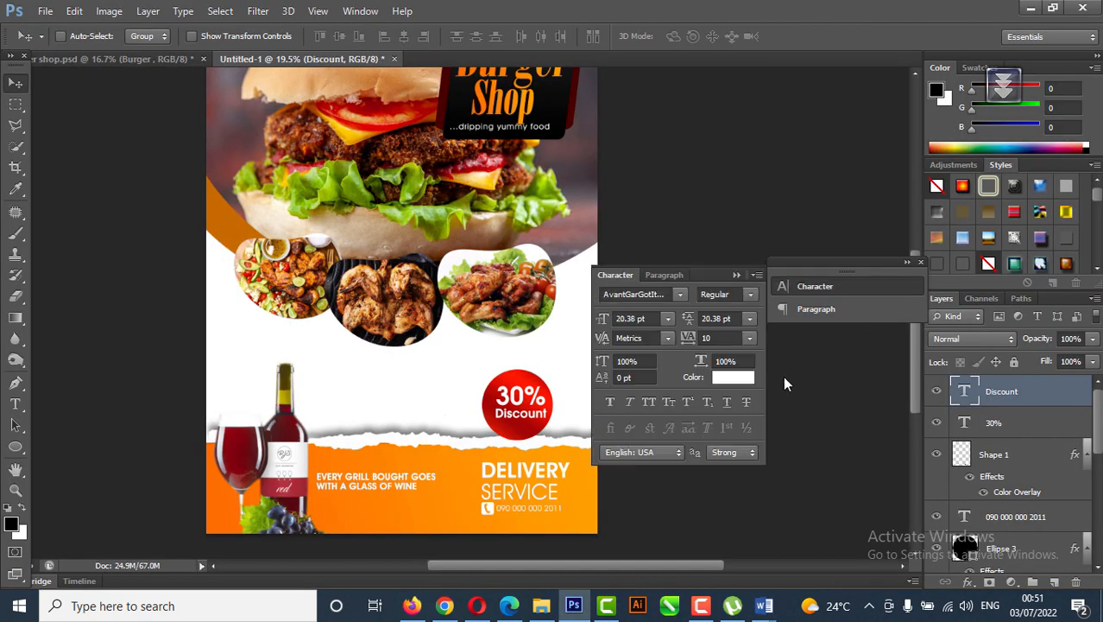
pyautogui.click(744, 381)
pyautogui.click(851, 381)
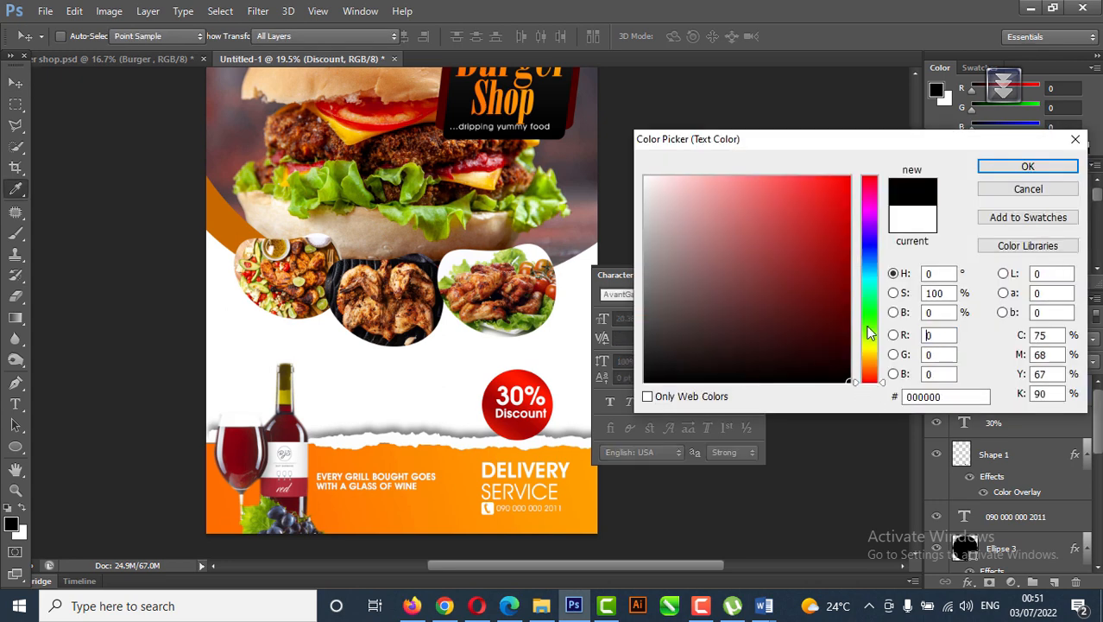
pyautogui.press('Return')
# Step: Paste the copied BBQ paragraph as new text in the white area above the torn edge and break it into shorter lines
pyautogui.click(14, 404)
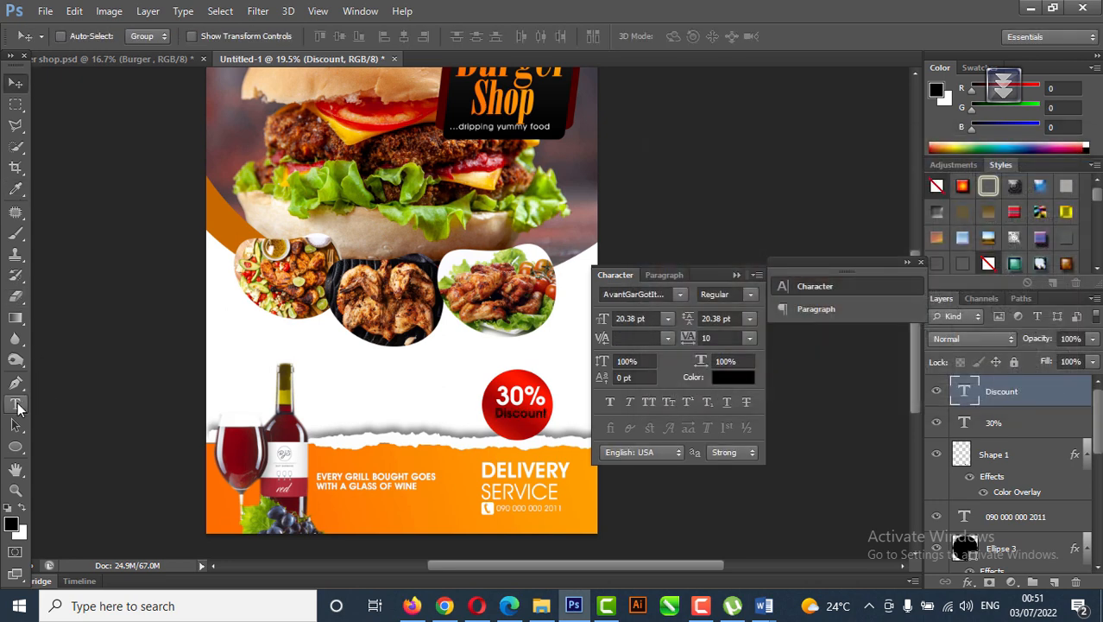
pyautogui.click(331, 386)
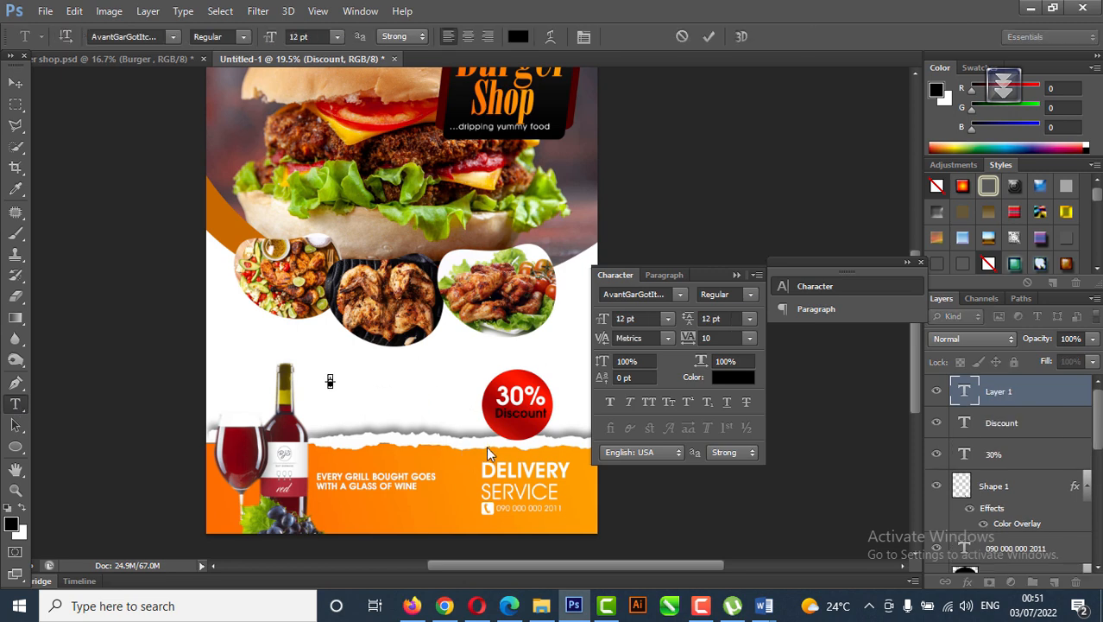
pyautogui.hotkey('ctrl', 'v')
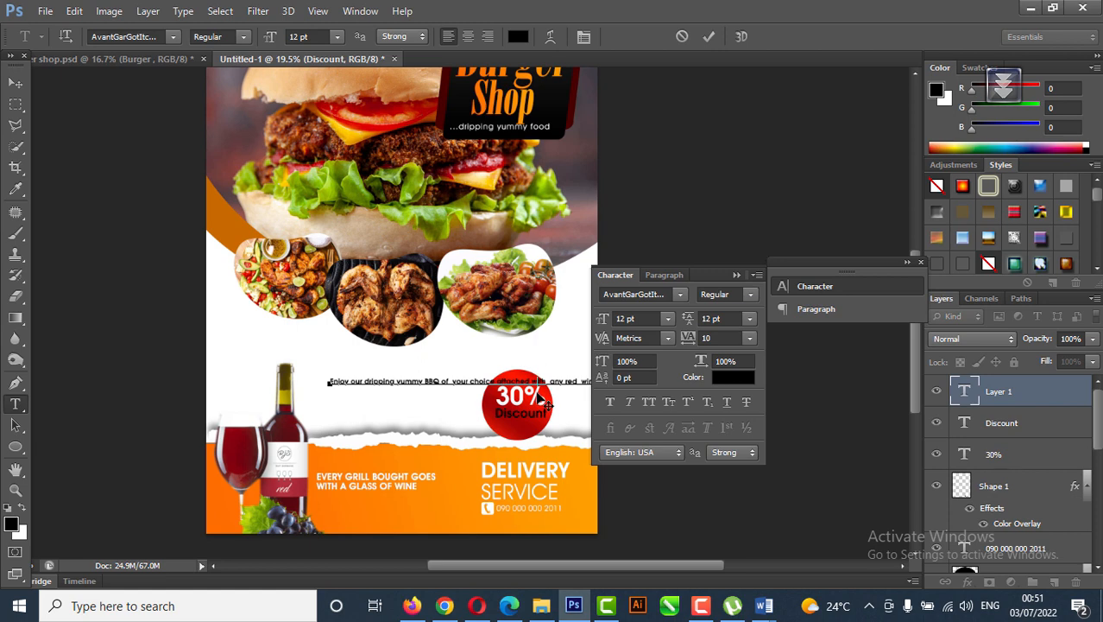
pyautogui.scroll(1, 537, 395)
pyautogui.press('Return')
pyautogui.click(454, 393)
pyautogui.press('Return')
# Step: Move the BBQ paragraph slightly left, closer to the wine bottle
pyautogui.click(16, 490)
pyautogui.moveTo(428, 427); pyautogui.dragTo(484, 426)
pyautogui.click(15, 83)
pyautogui.moveTo(305, 372); pyautogui.dragTo(277, 373)
# Step: Rearrange the BBQ paragraph into three lines, with the first ending at "your" and the second at "wine of"
pyautogui.click(15, 403)
pyautogui.click(358, 377)
pyautogui.press('Delete')
pyautogui.click(420, 378)
pyautogui.press('Return')
pyautogui.click(380, 395)
pyautogui.press('Delete')
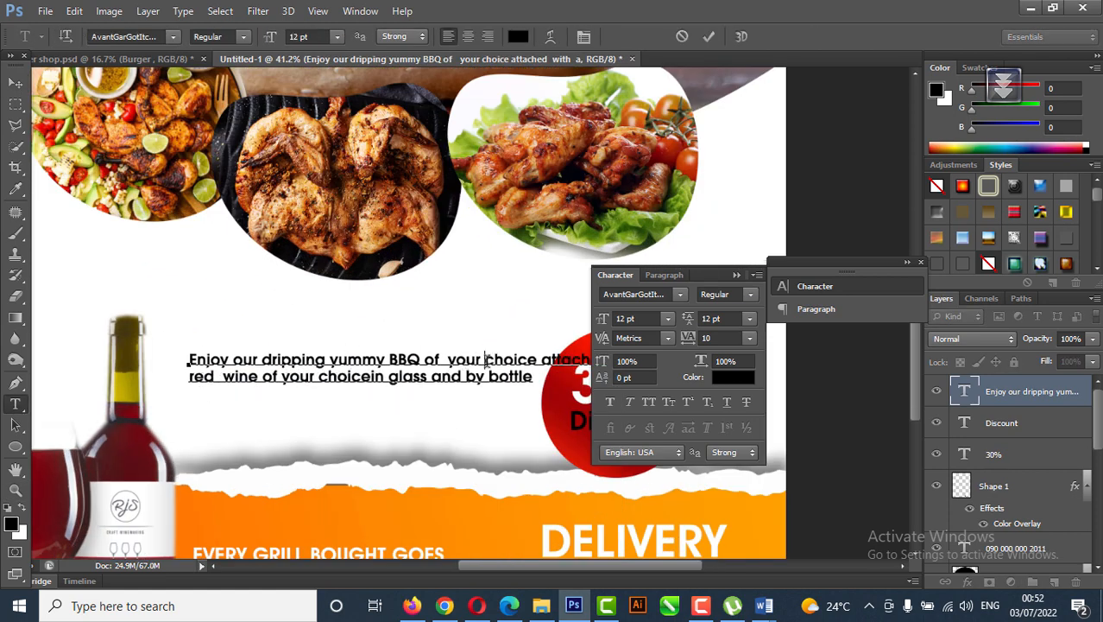
pyautogui.click(485, 359)
pyautogui.press('Return')
pyautogui.click(477, 376)
pyautogui.press('Return')
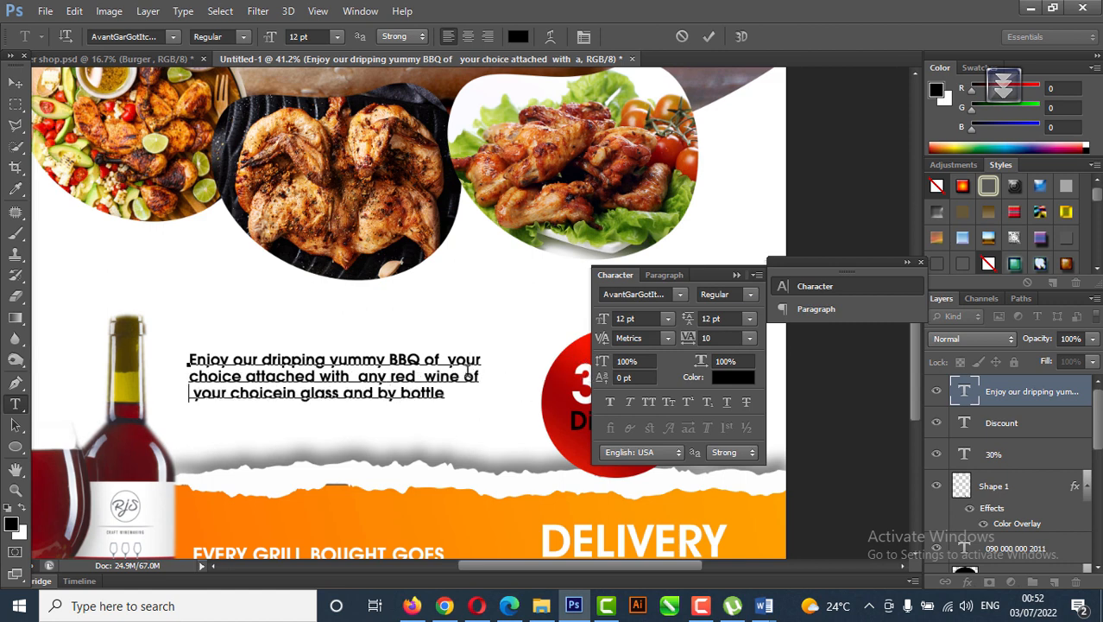
pyautogui.press('Delete')
# Step: Remove the word "Enjoy" from the start of the BBQ paragraph
pyautogui.moveTo(234, 360); pyautogui.dragTo(175, 355)
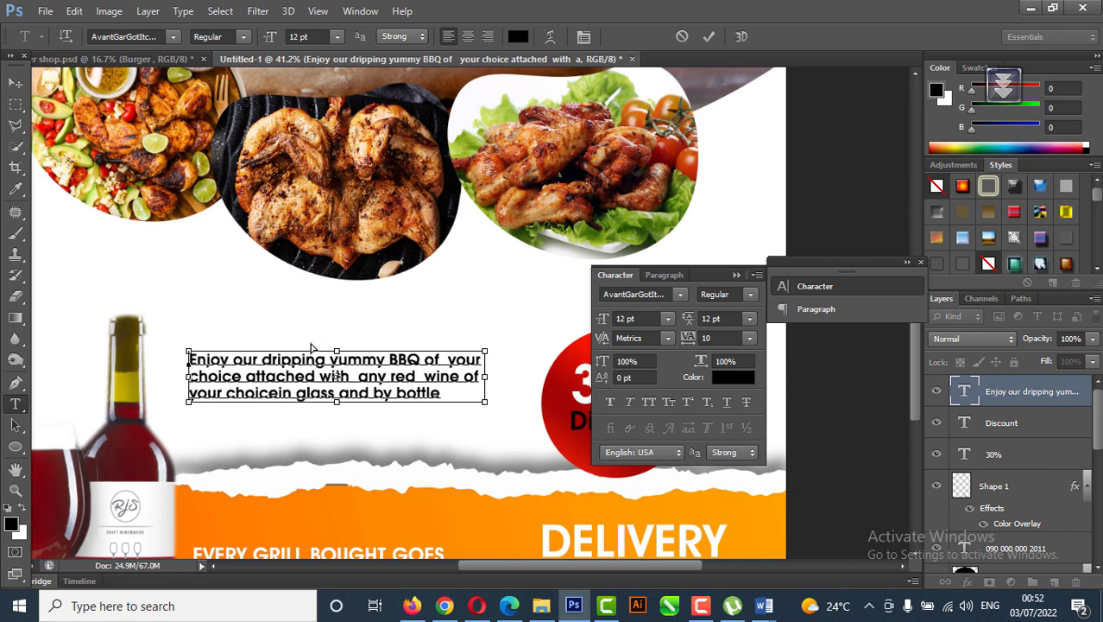
pyautogui.press('BackSpace')
pyautogui.hotkey('ctrl', 'Return')
pyautogui.press('v')
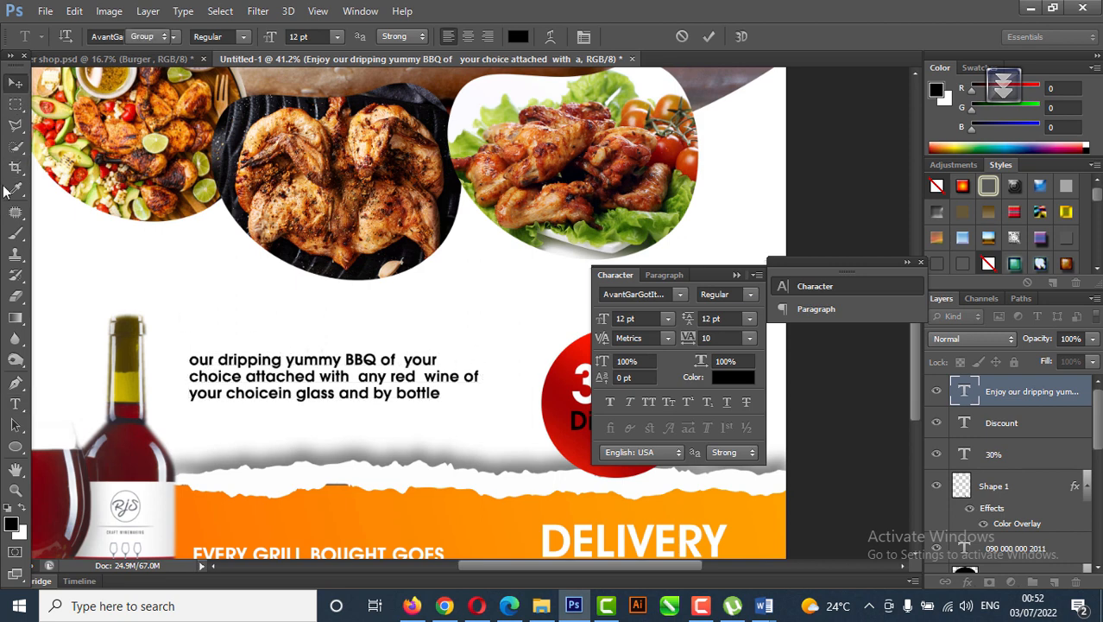
# Step: Add a separate text reading "Enjoy" centred above the BBQ paragraph
pyautogui.press('t')
pyautogui.click(295, 325)
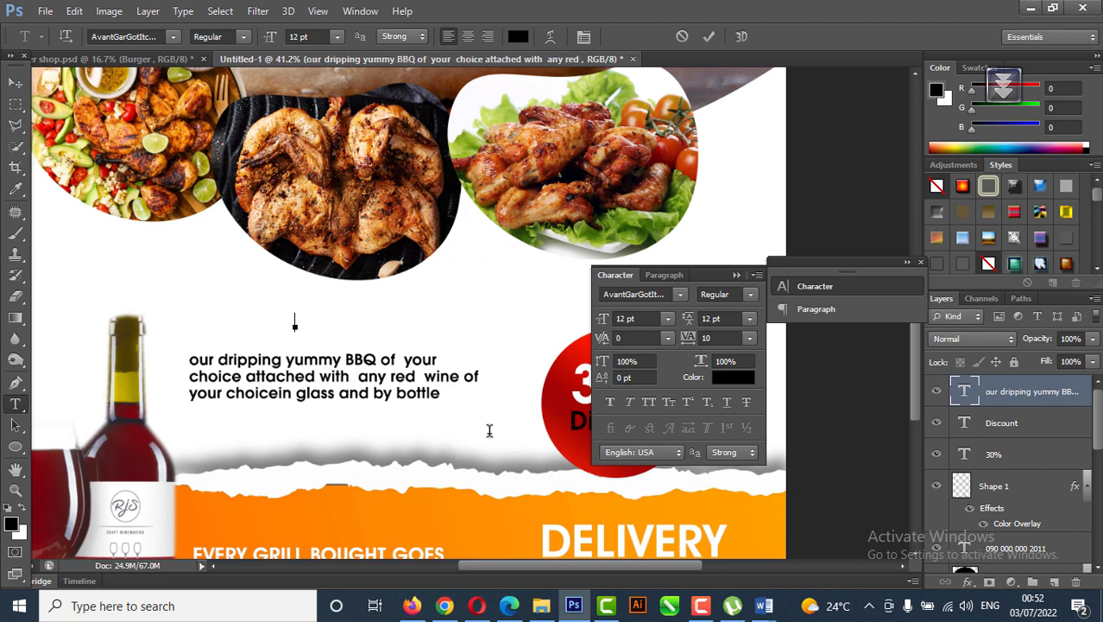
pyautogui.write('Enjoy')
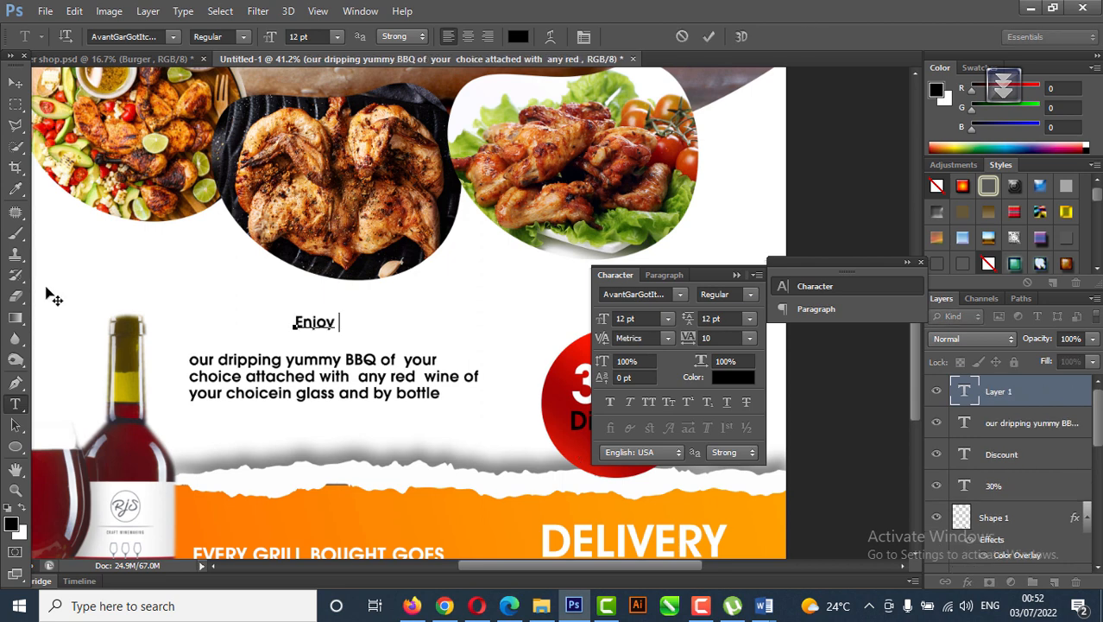
pyautogui.click(15, 82)
# Step: Lower the BBQ paragraph slightly and shift the "Enjoy" text down and left, keeping it above the paragraph
pyautogui.rightClick(341, 379)
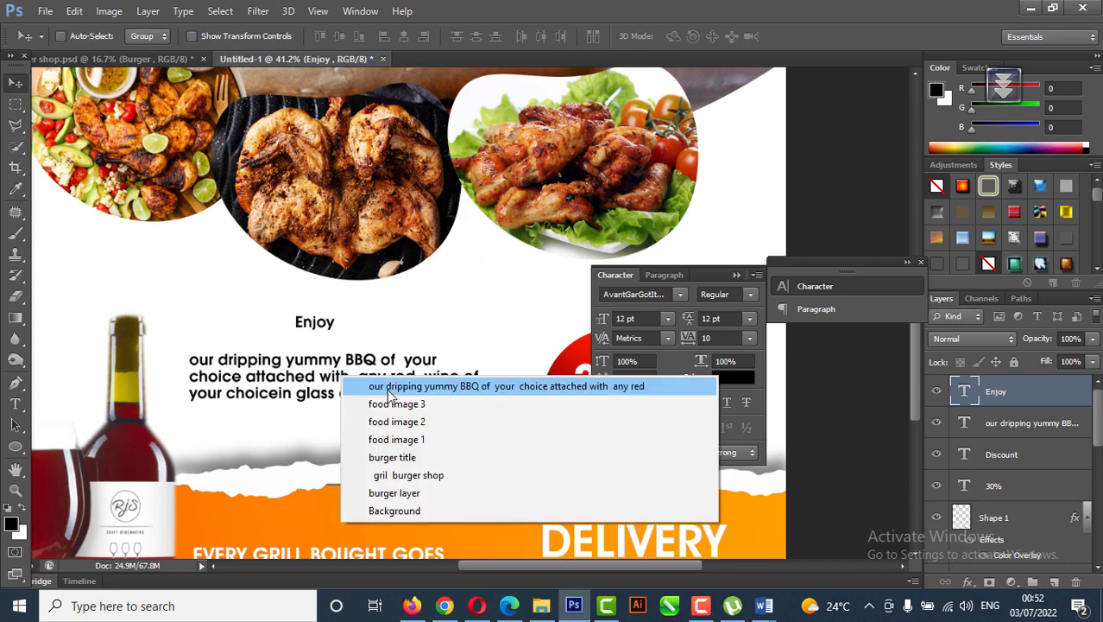
pyautogui.click(393, 386)
pyautogui.moveTo(366, 380); pyautogui.dragTo(360, 393)
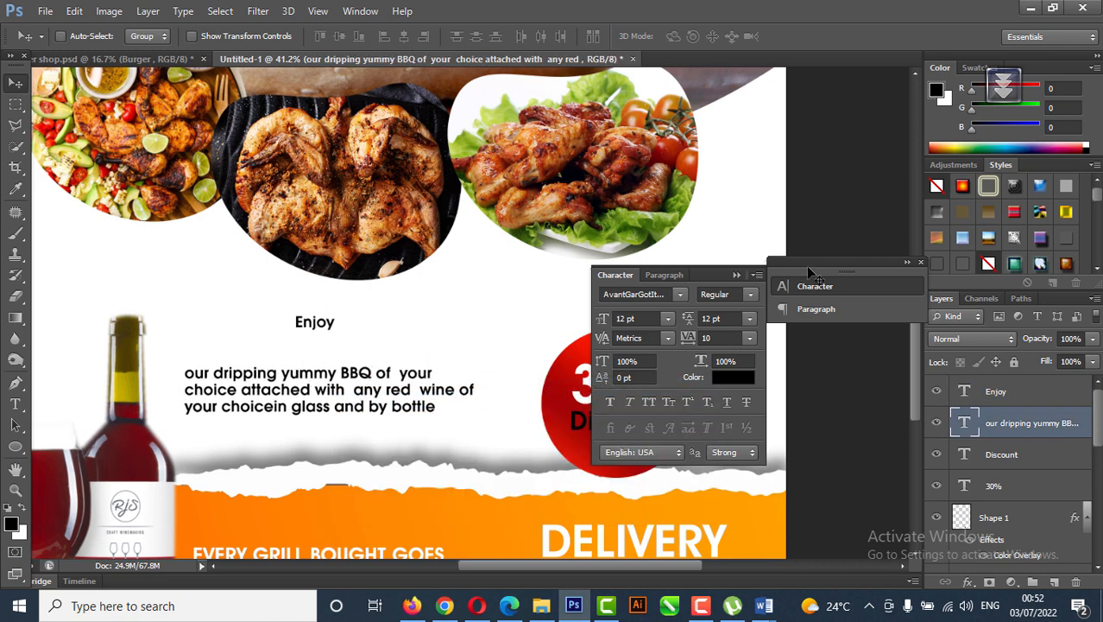
pyautogui.moveTo(319, 331); pyautogui.dragTo(302, 344)
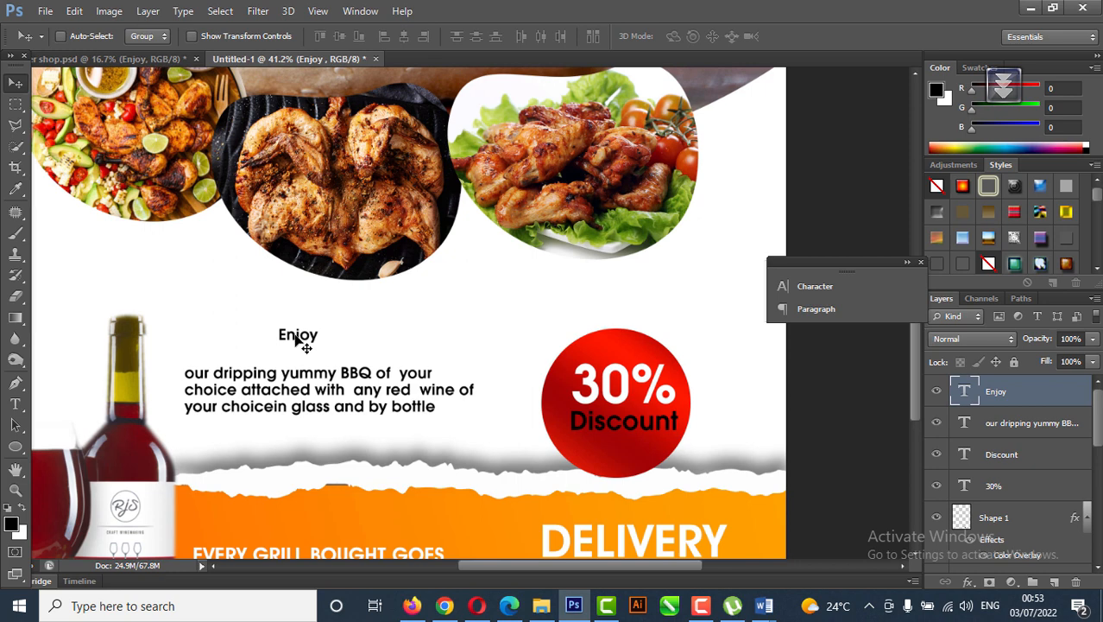
# Step: Set the font of the "Enjoy" text to Father Christmas
pyautogui.rightClick(295, 337)
pyautogui.click(345, 348)
pyautogui.click(817, 286)
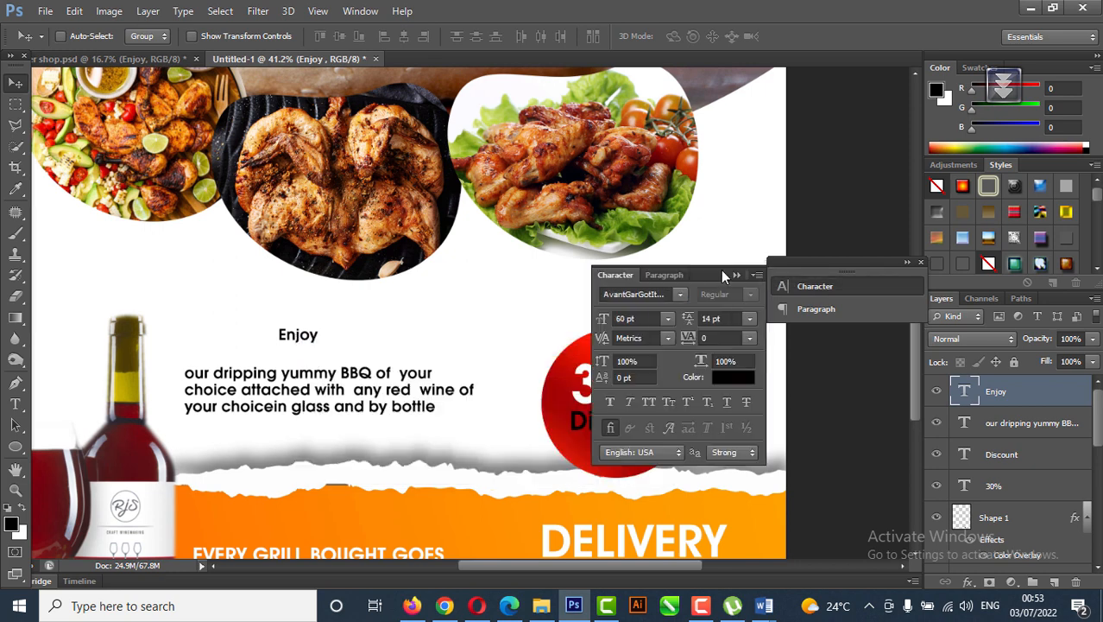
pyautogui.click(635, 295)
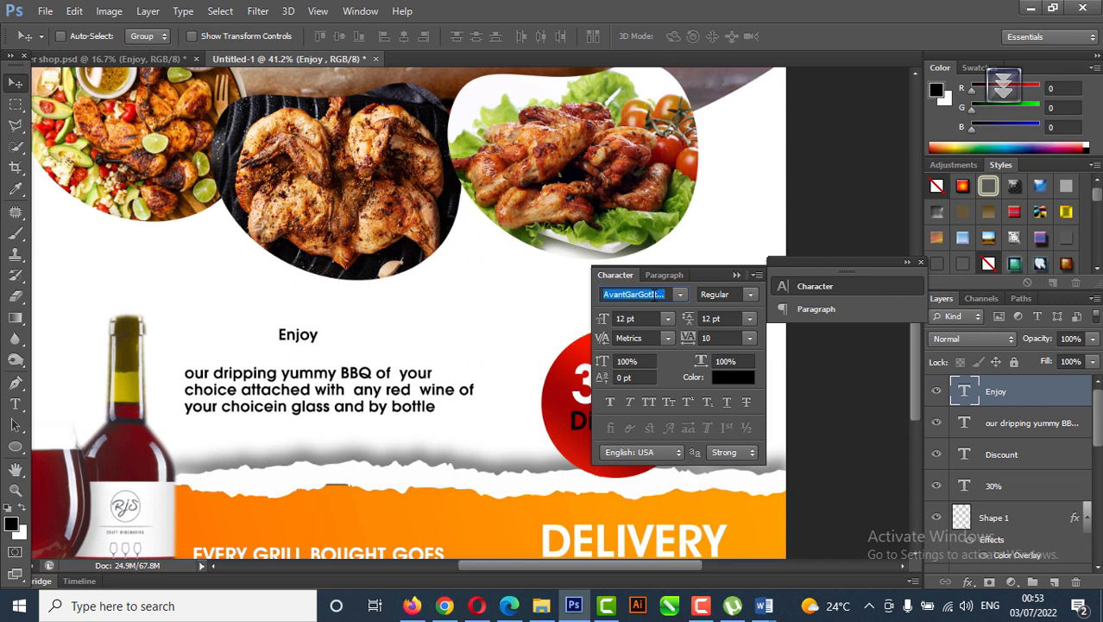
pyautogui.write('Father Christmas')
pyautogui.press('Return')
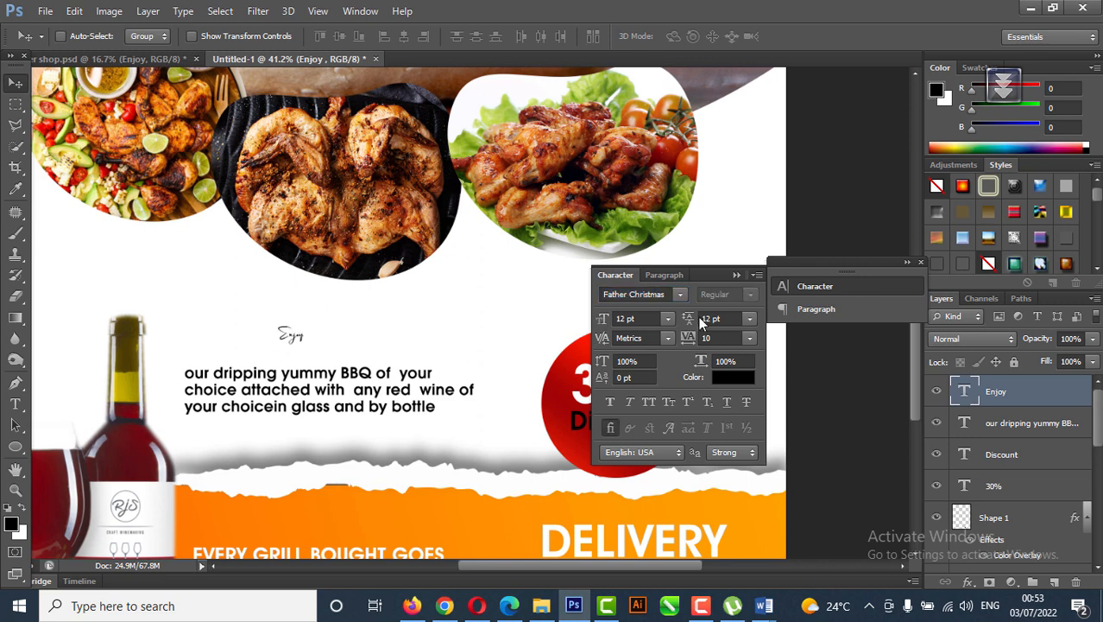
pyautogui.click(737, 275)
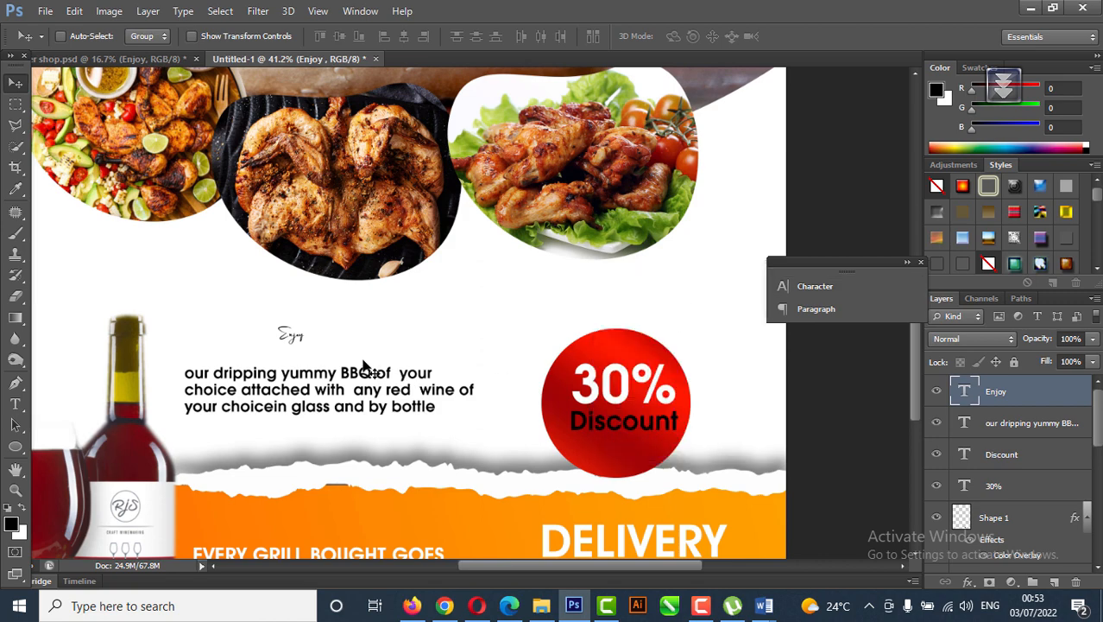
# Step: Enlarge the "Enjoy" text to a headline about three times as wide and place it just above the BBQ paragraph
pyautogui.hotkey('ctrl', 't')
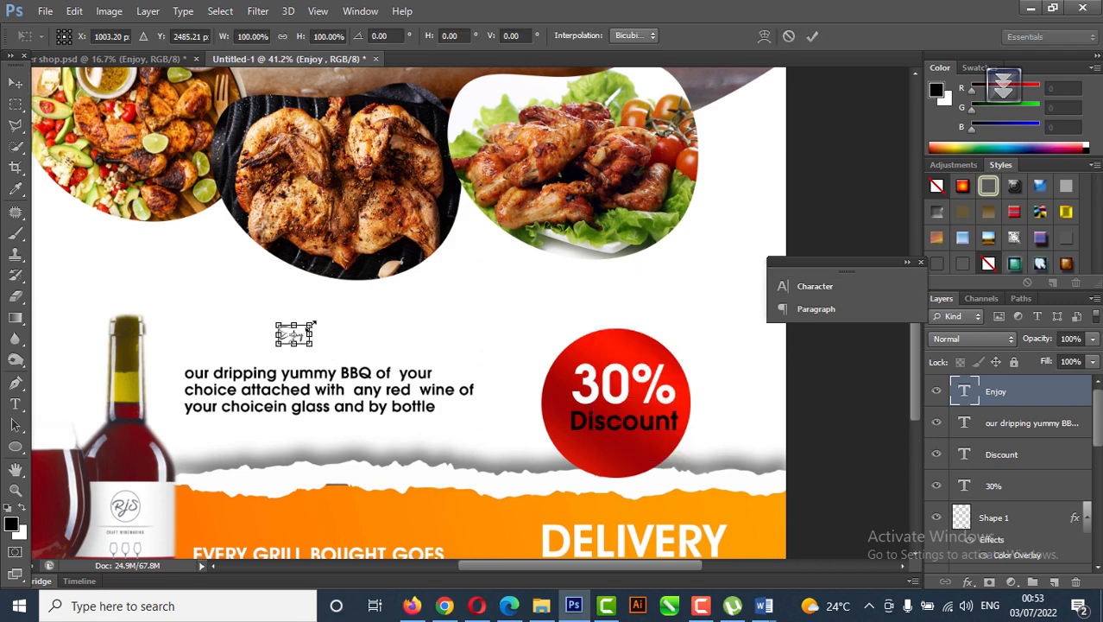
pyautogui.moveTo(323, 320); pyautogui.dragTo(350, 300)
pyautogui.press('Return')
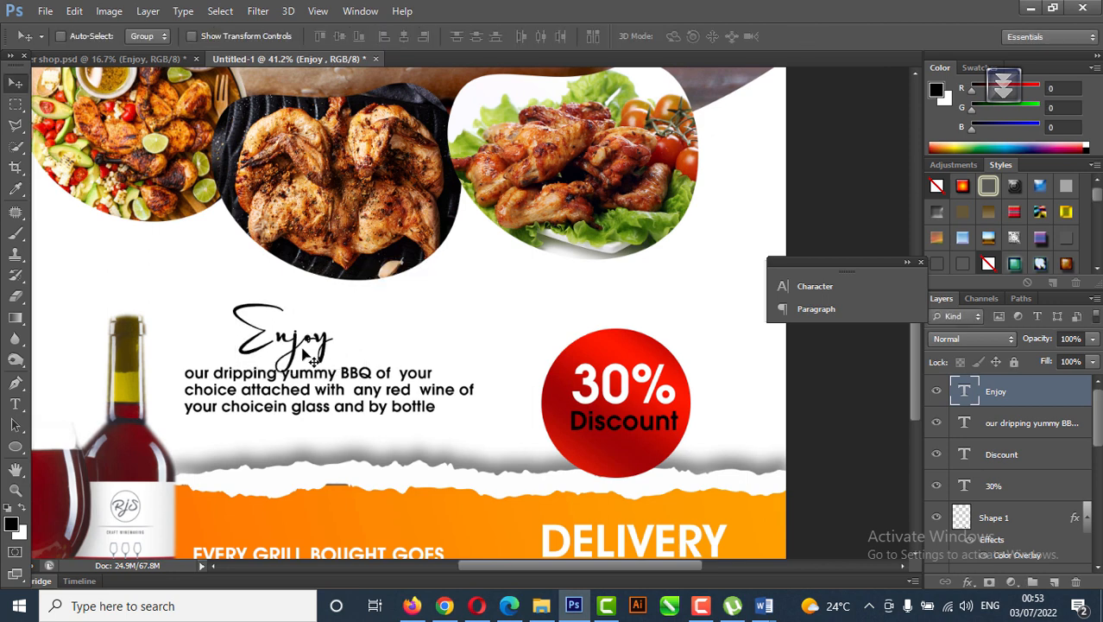
pyautogui.moveTo(304, 342); pyautogui.dragTo(316, 343)
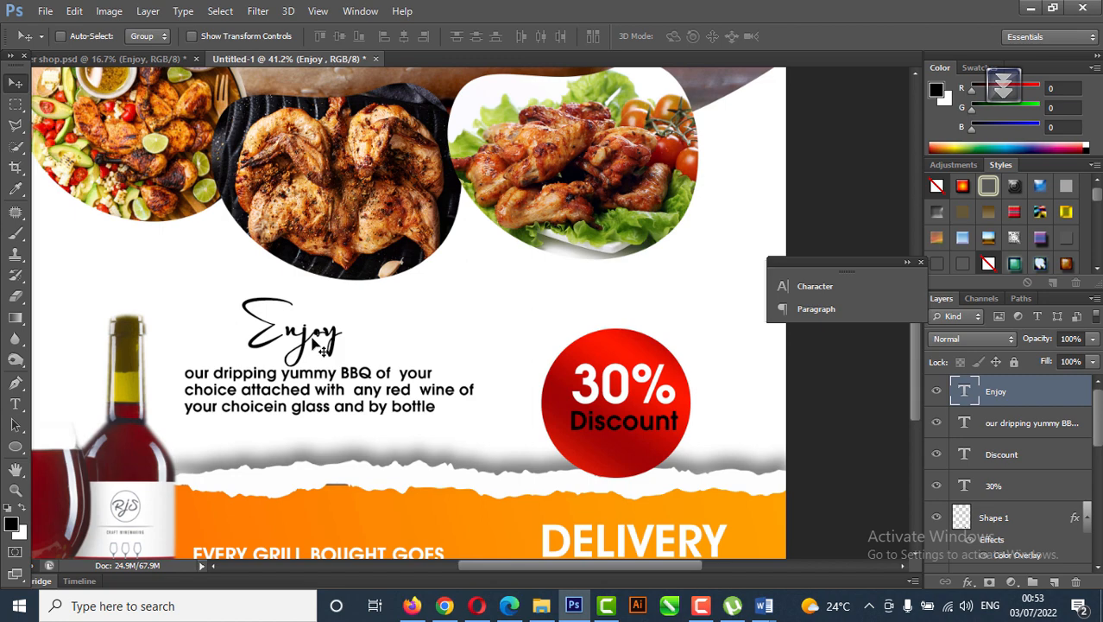
# Step: Set the color of the "Discount" text in the red circle to white (ffffff)
pyautogui.rightClick(650, 421)
pyautogui.click(703, 432)
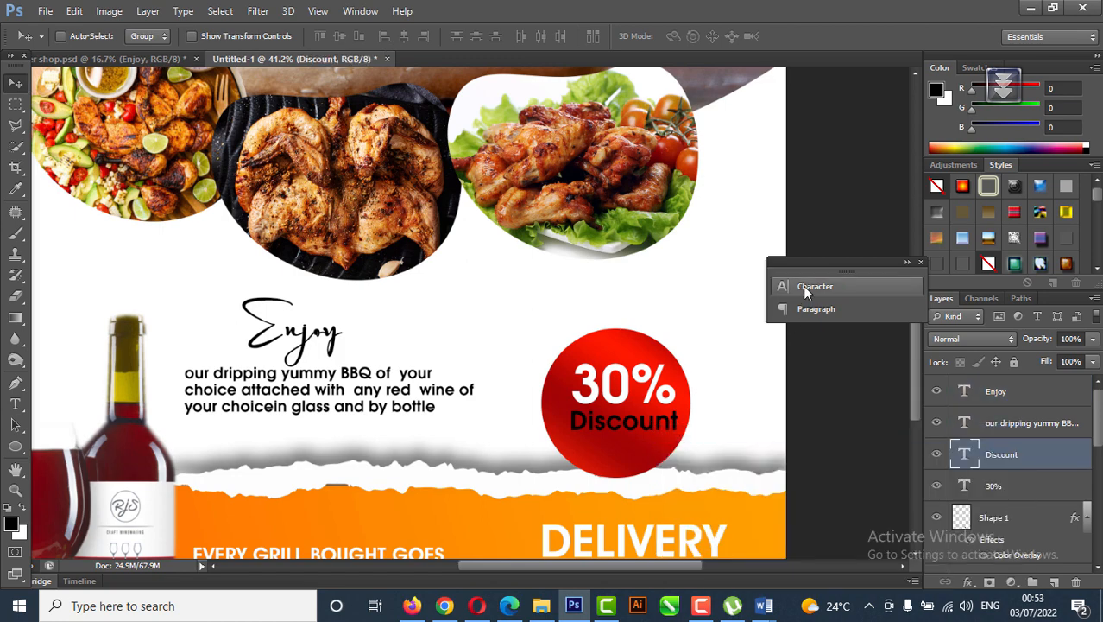
pyautogui.click(803, 286)
pyautogui.click(713, 379)
pyautogui.click(600, 160)
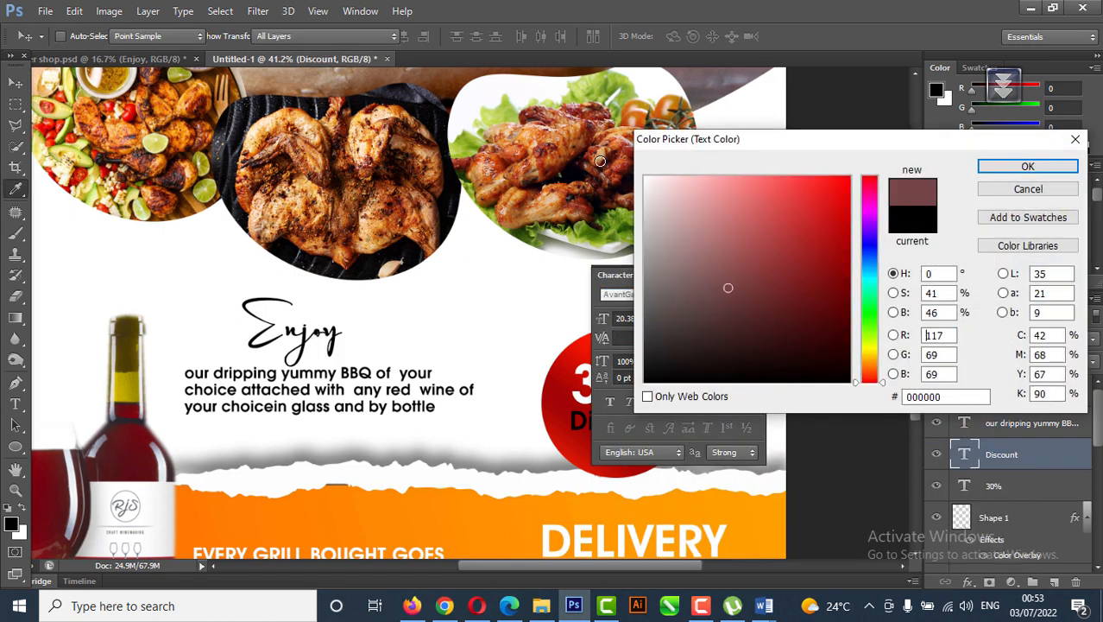
pyautogui.click(646, 179)
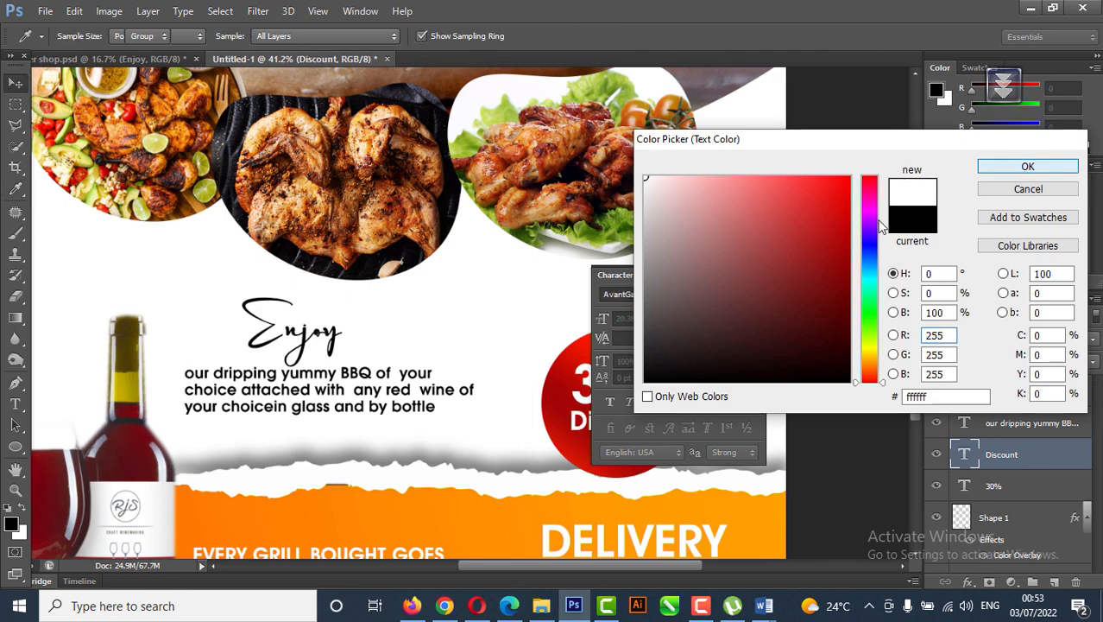
pyautogui.press('Return')
pyautogui.click(739, 275)
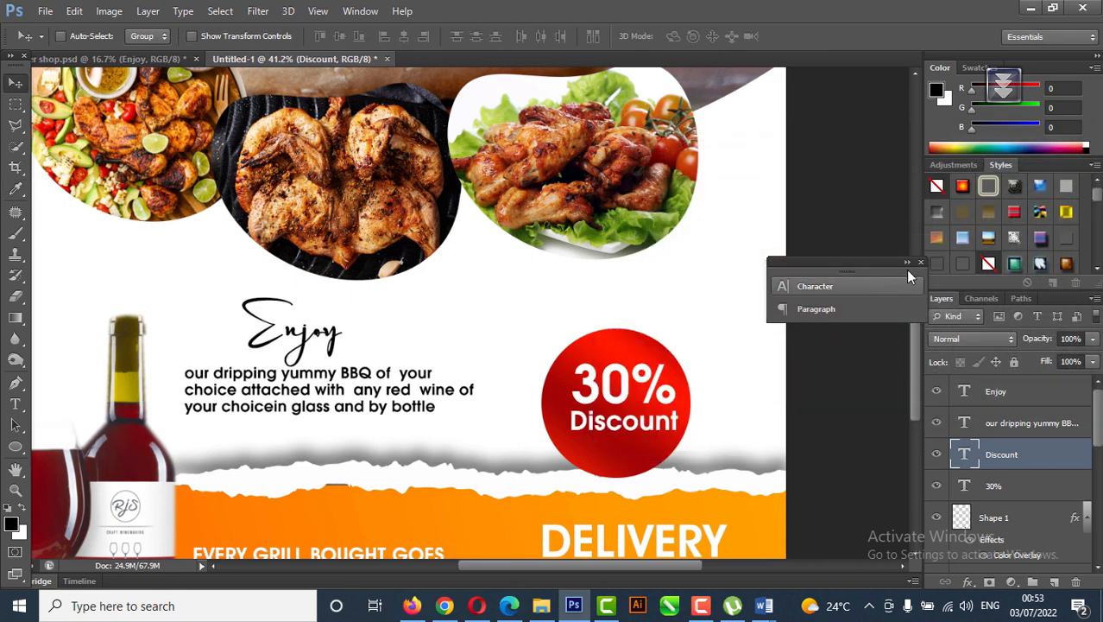
# Step: Select the food image 1, food image 2 and food image 3 groups together and shift them slightly right and down
pyautogui.click(15, 488)
pyautogui.moveTo(596, 380); pyautogui.dragTo(541, 421)
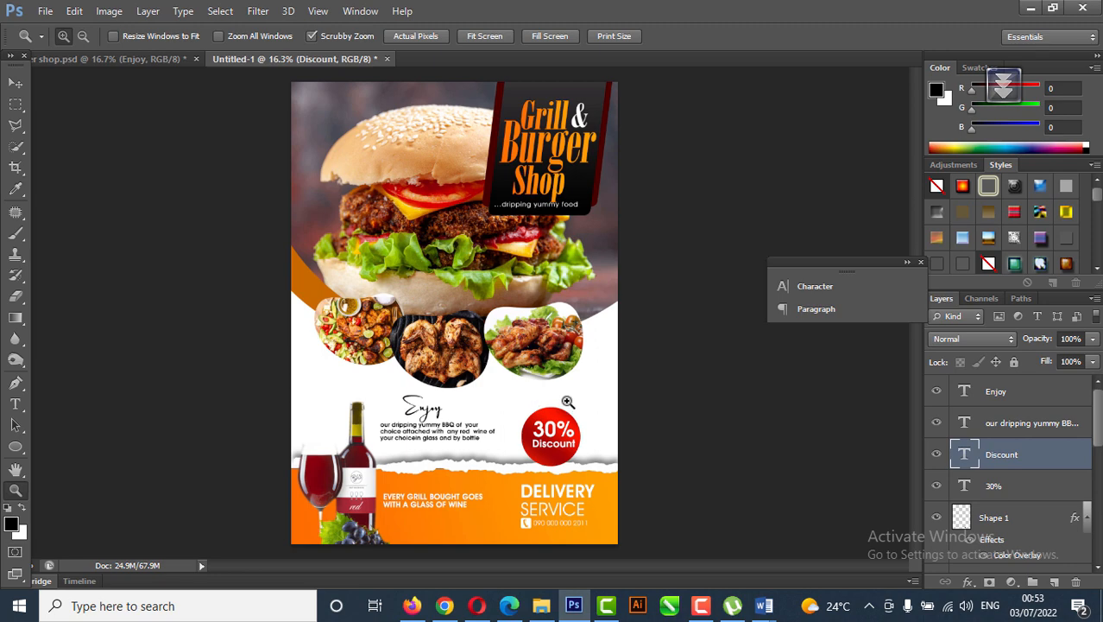
pyautogui.click(16, 86)
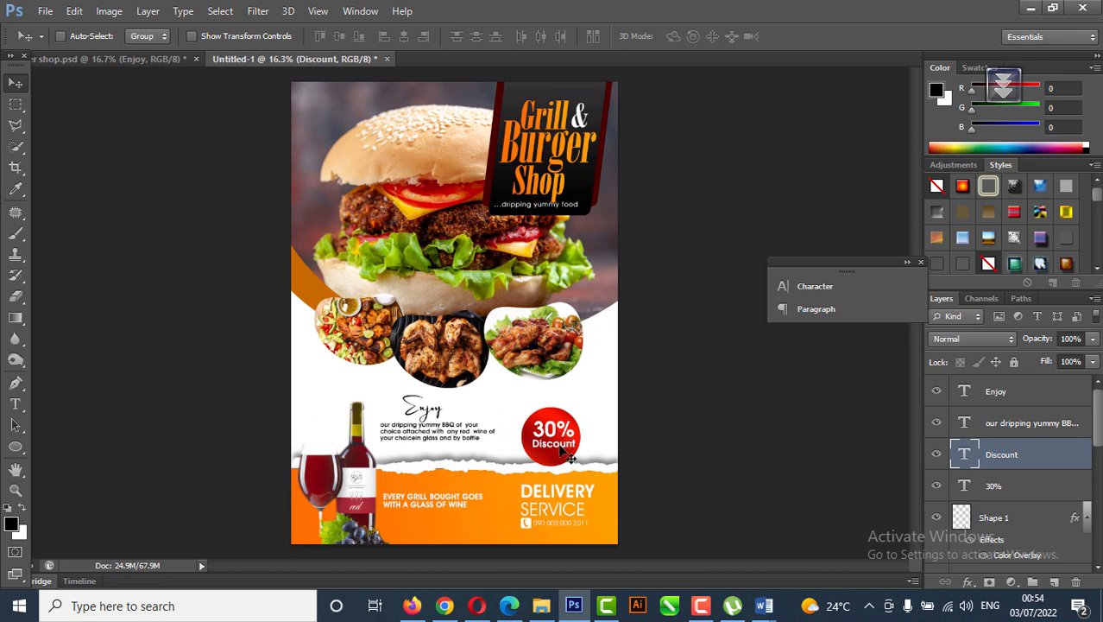
pyautogui.rightClick(563, 451)
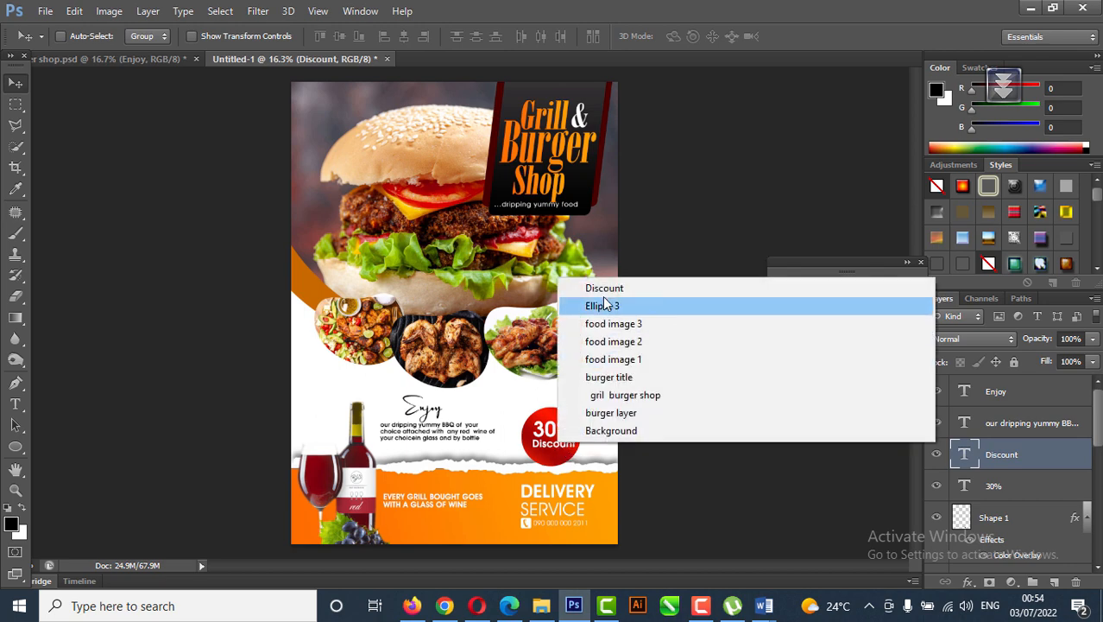
pyautogui.click(592, 286)
pyautogui.rightClick(506, 341)
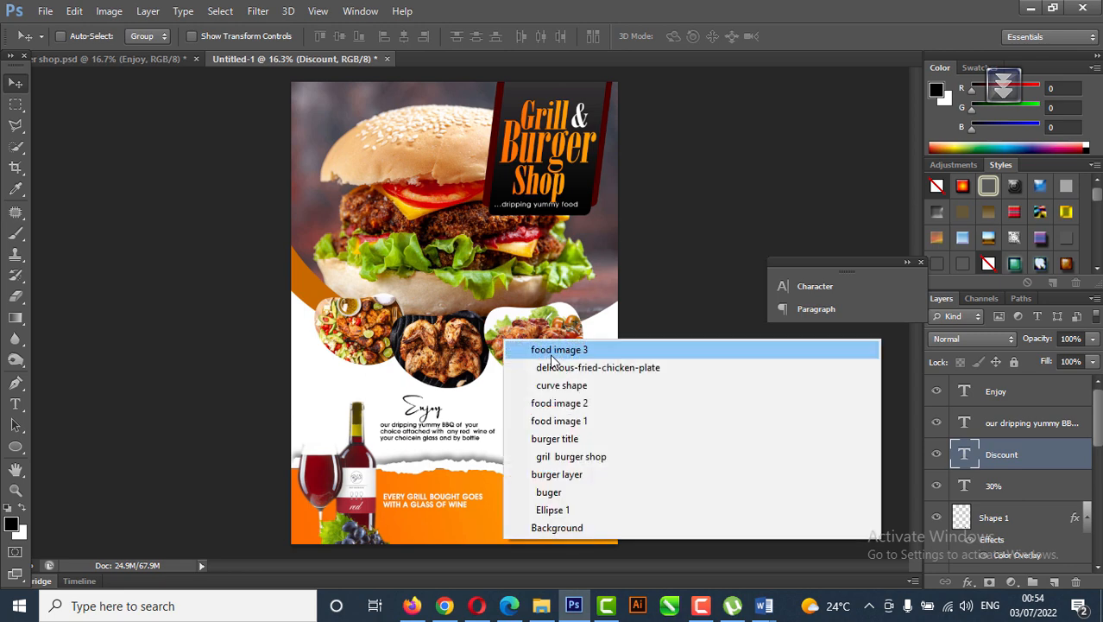
pyautogui.click(551, 351)
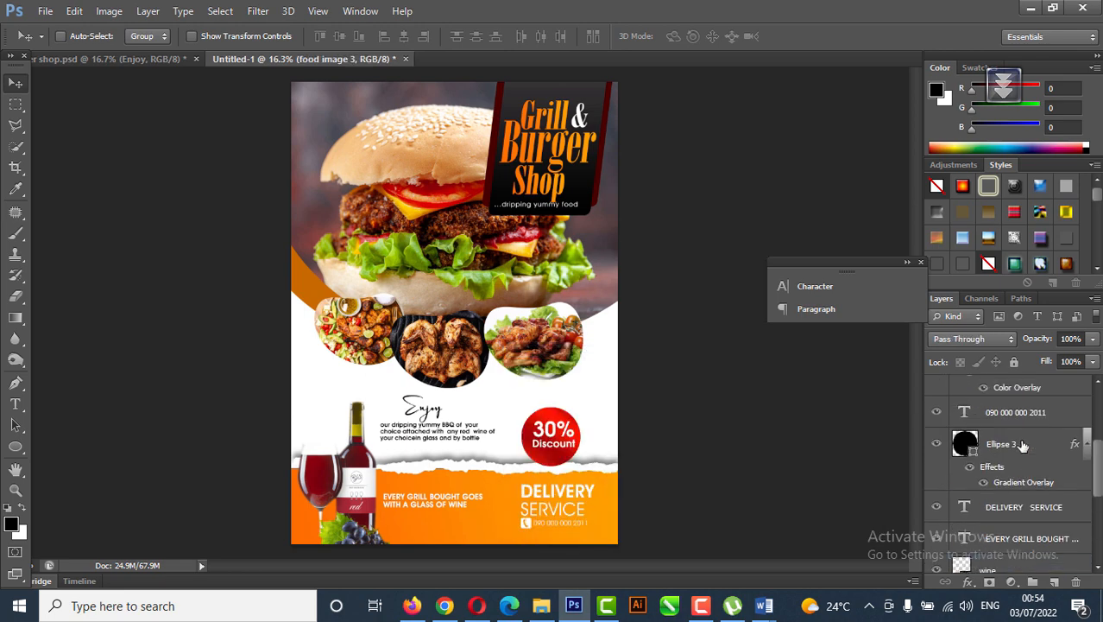
pyautogui.scroll(-2, 1000, 509)
pyautogui.keyDown('shift'); pyautogui.click(1024, 477); pyautogui.keyUp('shift')
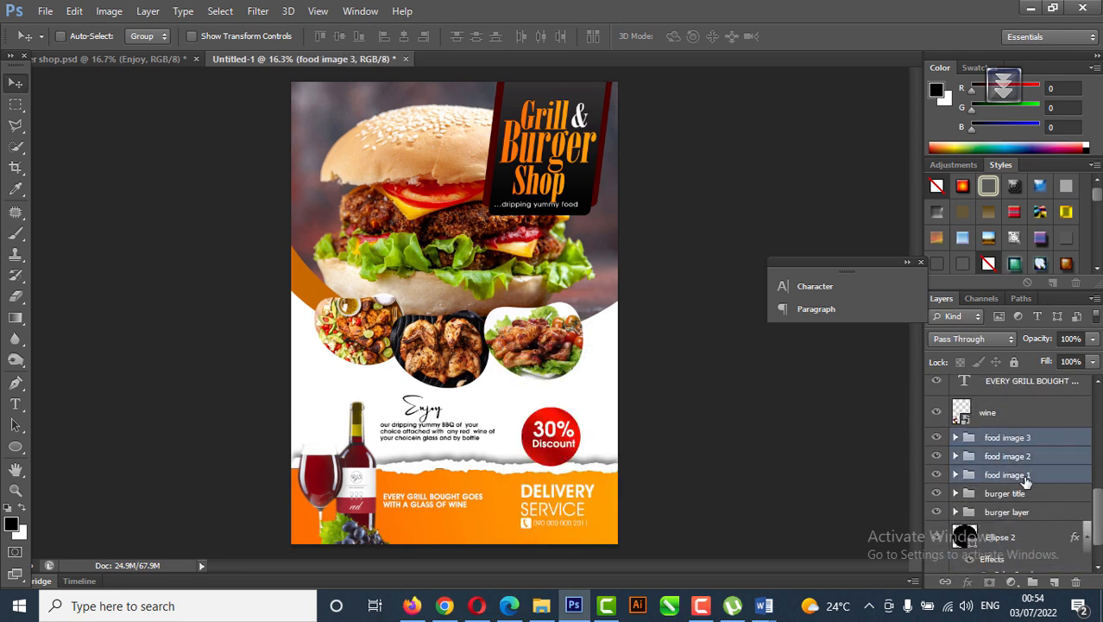
pyautogui.moveTo(497, 369); pyautogui.dragTo(506, 375)
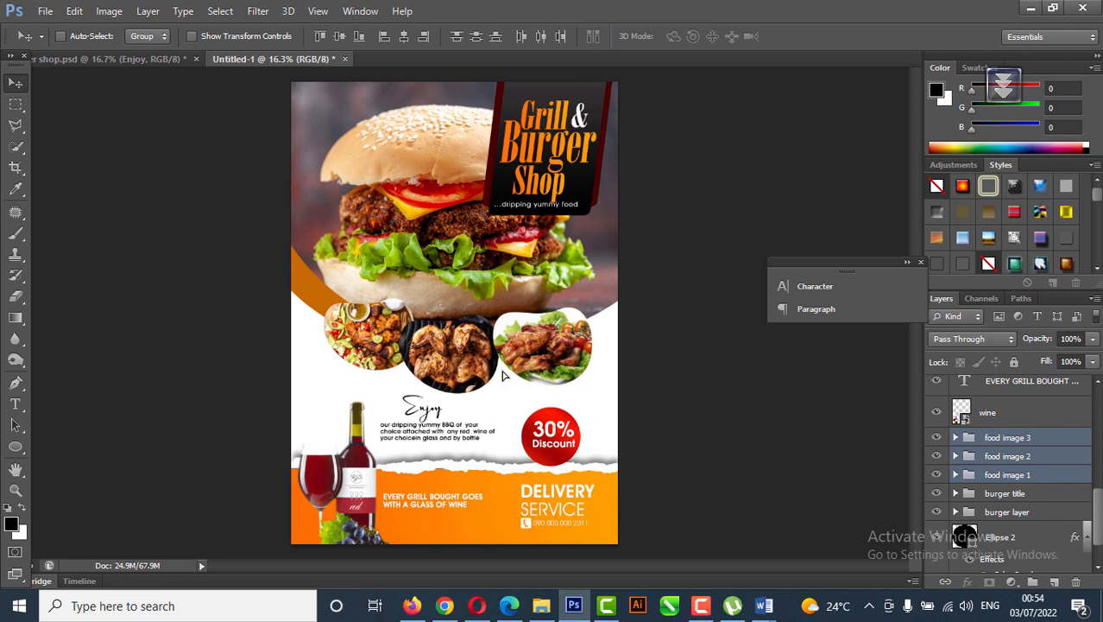
# Step: Scale the three selected food image groups up to about 102.5%
pyautogui.hotkey('ctrl', 't')
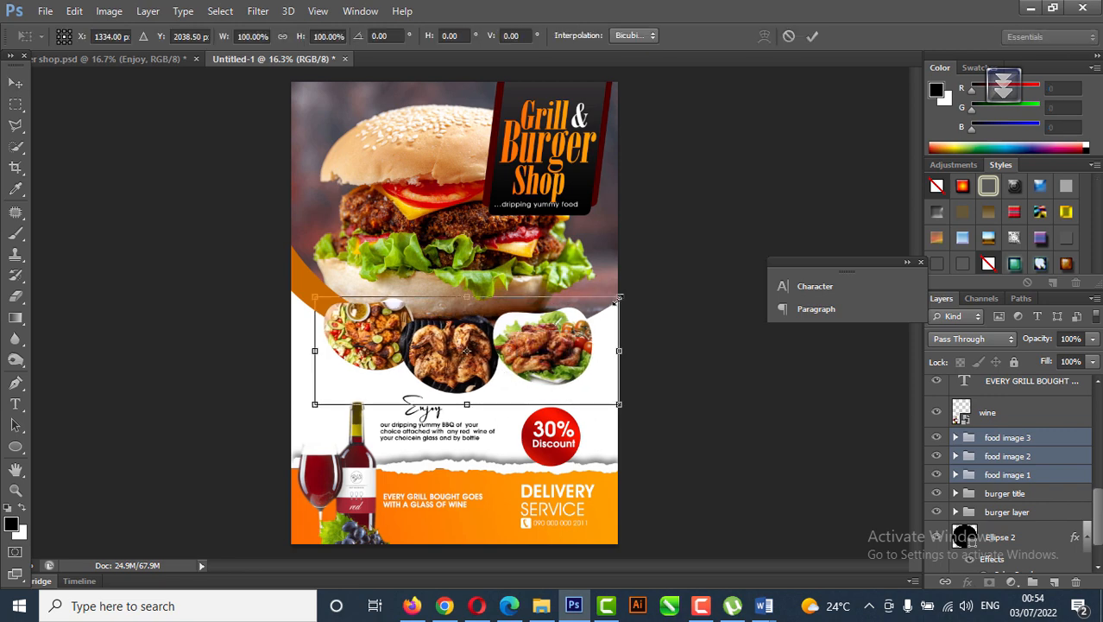
pyautogui.moveTo(615, 300); pyautogui.dragTo(623, 295)
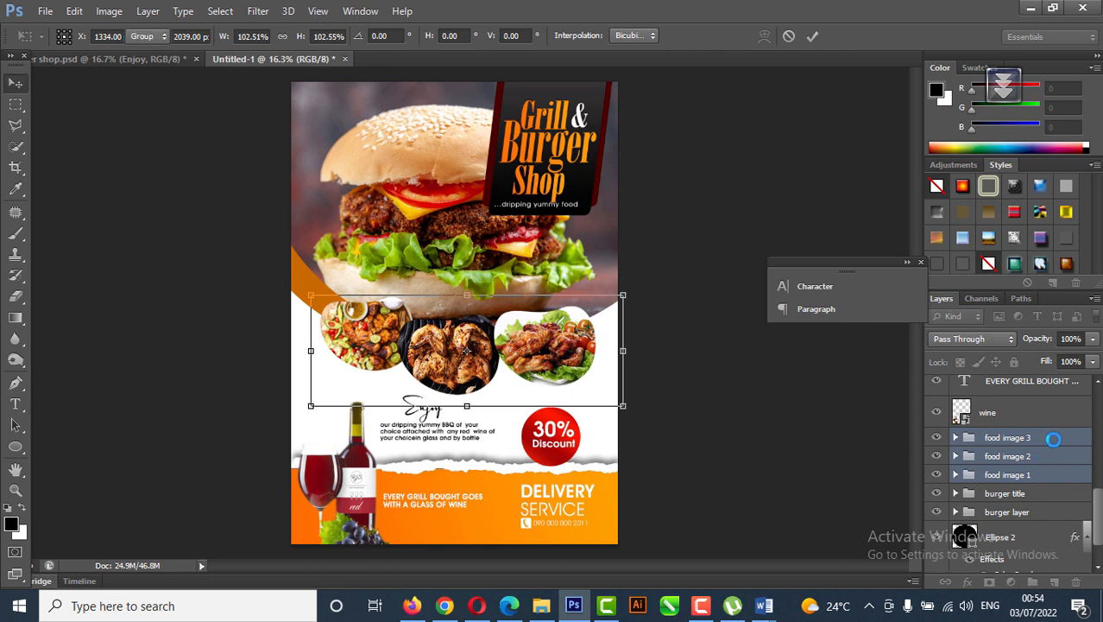
pyautogui.press('Return')
# Step: Add a drop shadow to the food image 3 group without global light, at 90° angle, 50% opacity, 64 px distance and 84 px size
pyautogui.click(1064, 440)
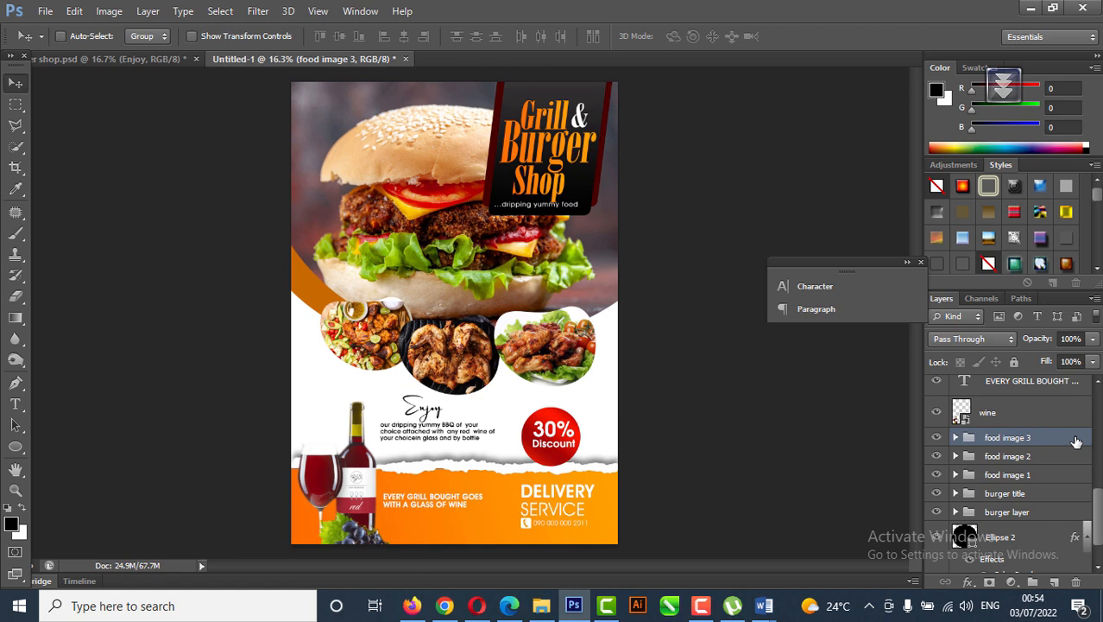
pyautogui.doubleClick(1076, 441)
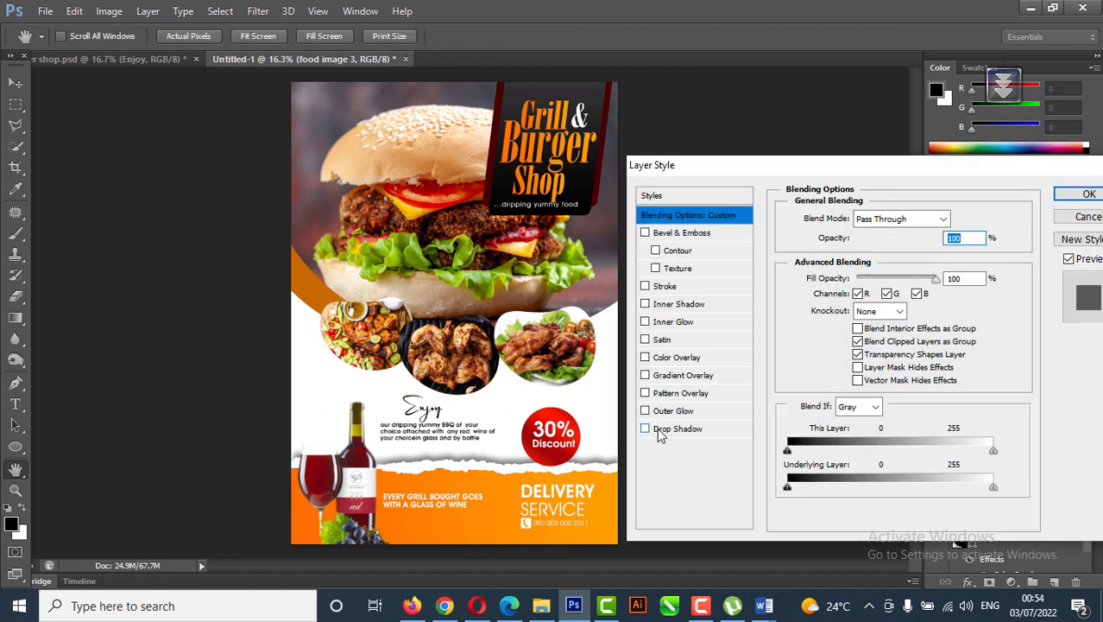
pyautogui.click(659, 434)
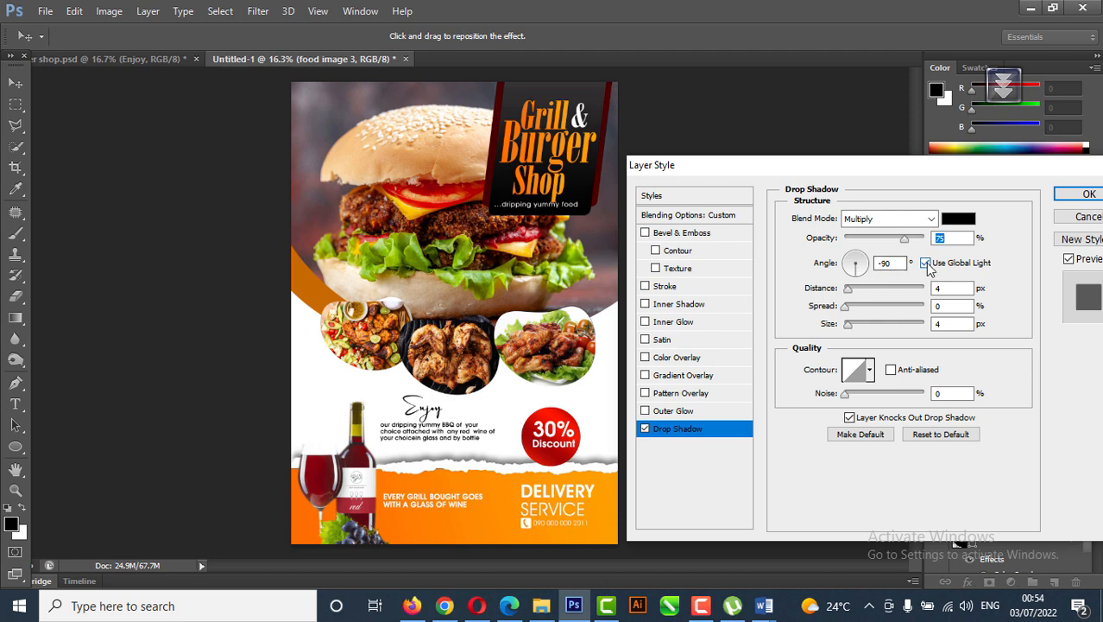
pyautogui.click(926, 263)
pyautogui.moveTo(573, 349); pyautogui.dragTo(574, 367)
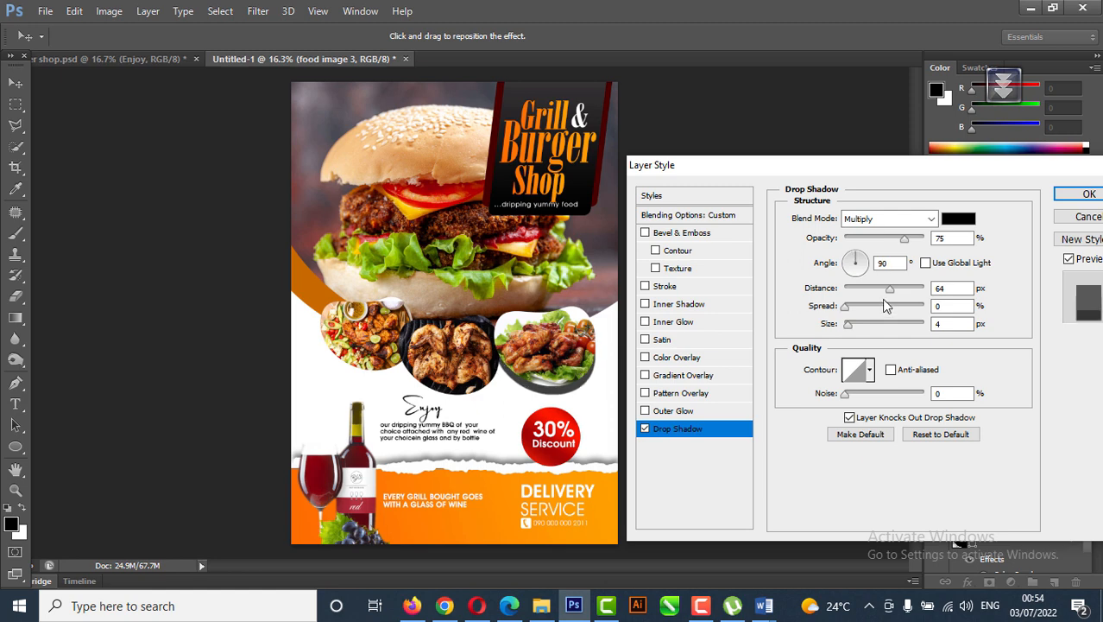
pyautogui.click(855, 330)
pyautogui.moveTo(855, 330); pyautogui.dragTo(875, 326)
pyautogui.moveTo(897, 240); pyautogui.dragTo(883, 240)
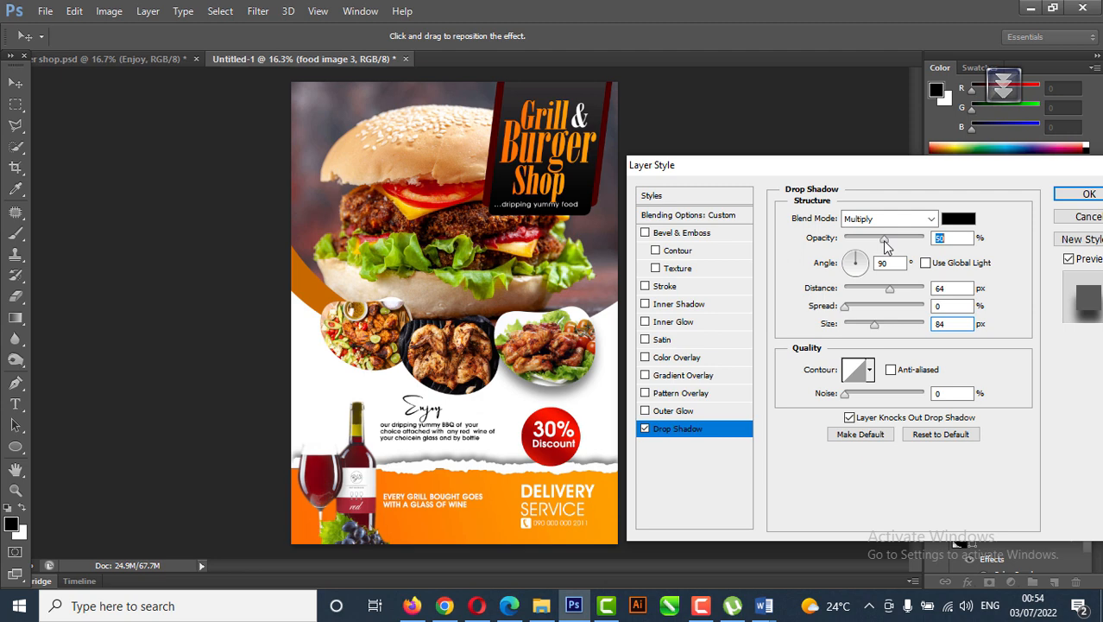
pyautogui.click(1084, 195)
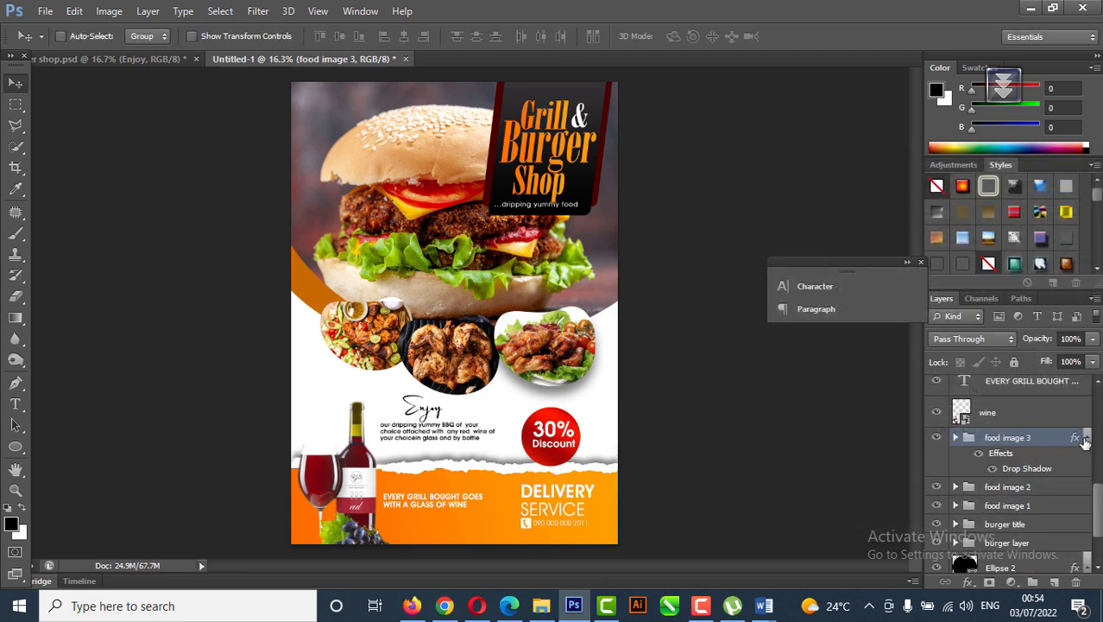
pyautogui.click(1087, 438)
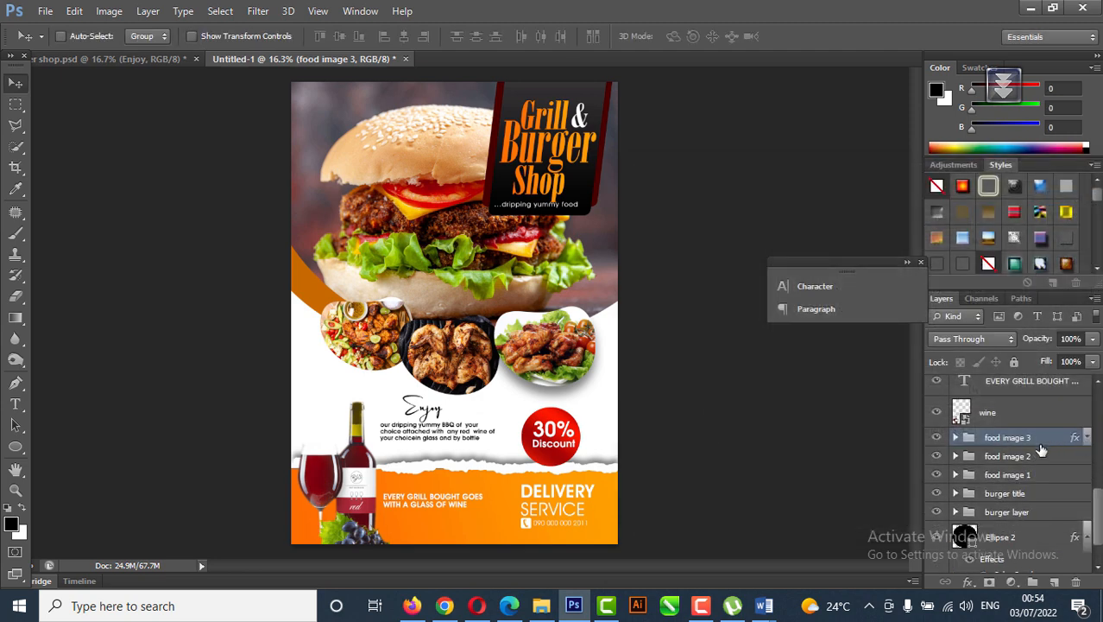
# Step: Copy the drop shadow layer style from food image 3 to the food image 2 and food image 1 groups
pyautogui.rightClick(1047, 447)
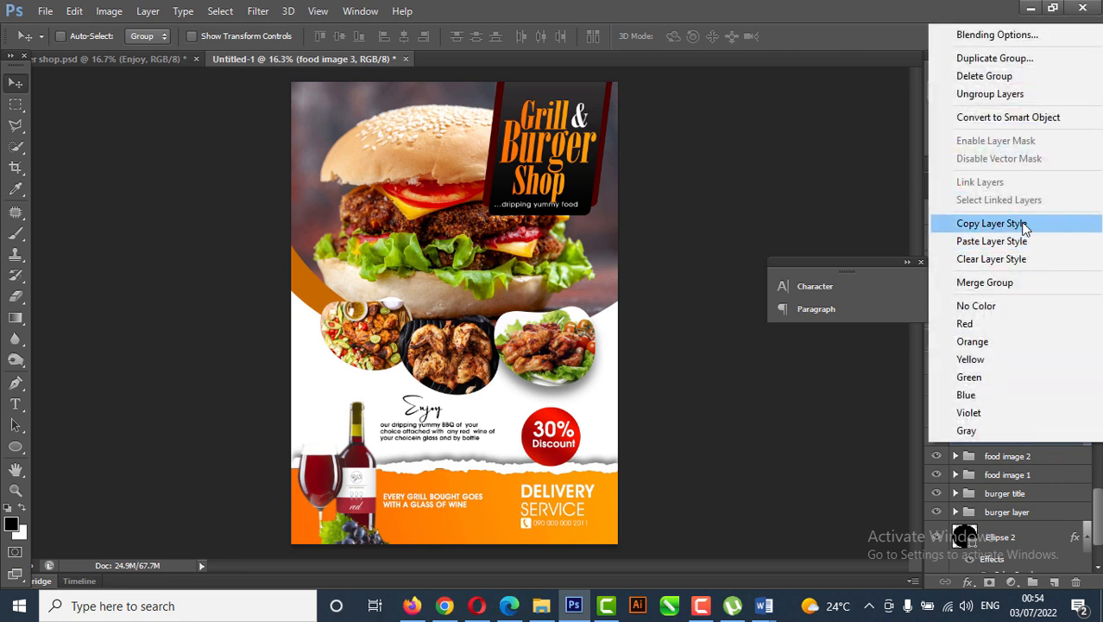
pyautogui.click(991, 224)
pyautogui.rightClick(1017, 460)
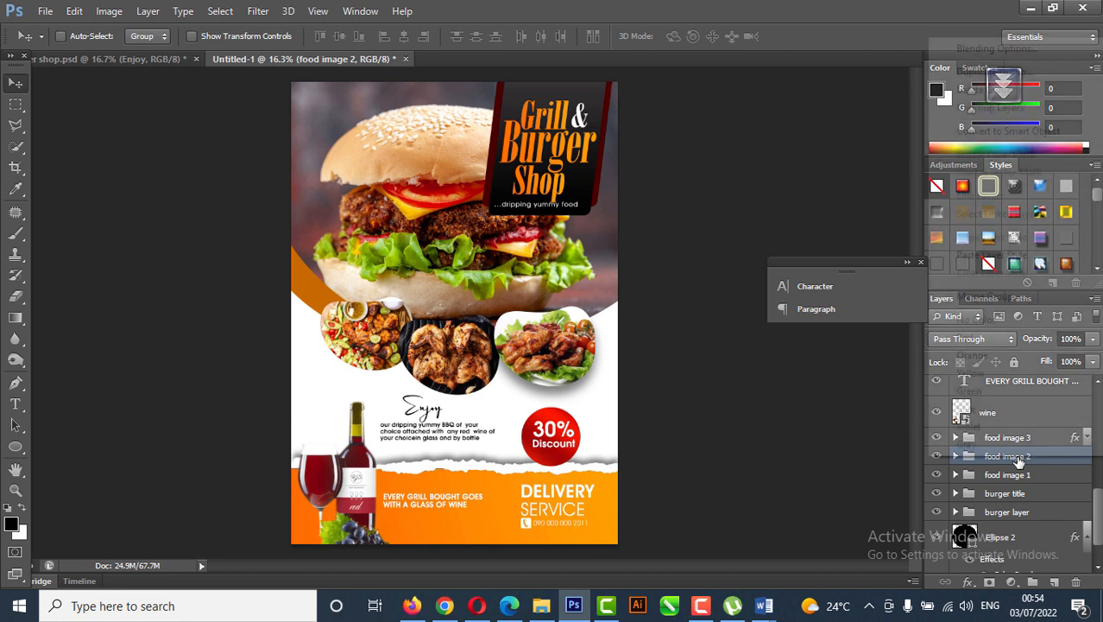
pyautogui.click(989, 252)
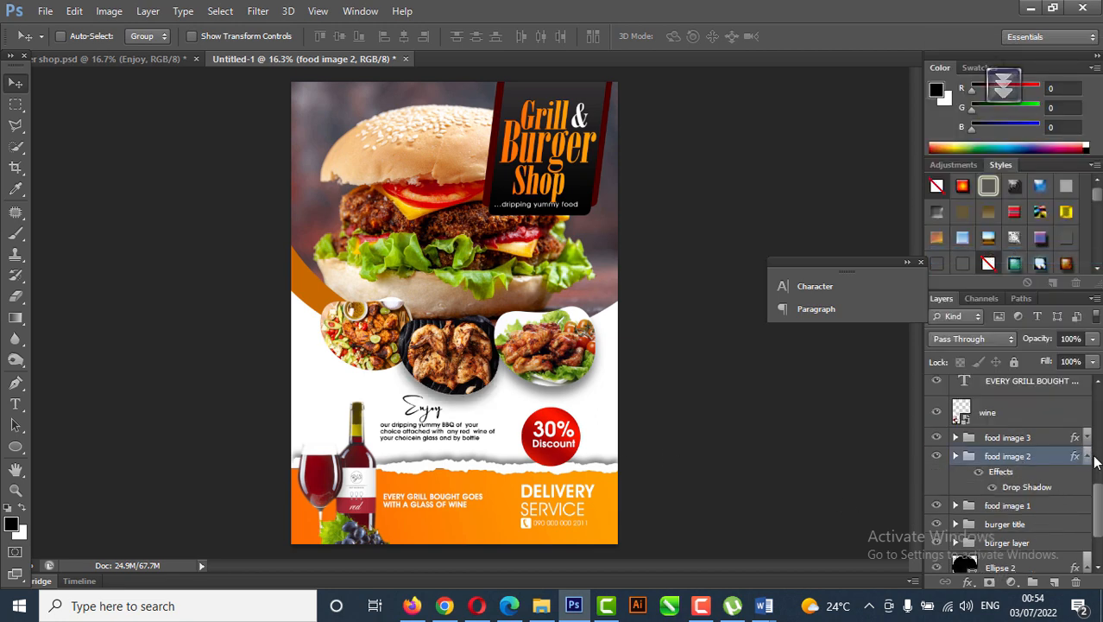
pyautogui.click(1089, 456)
pyautogui.rightClick(1025, 476)
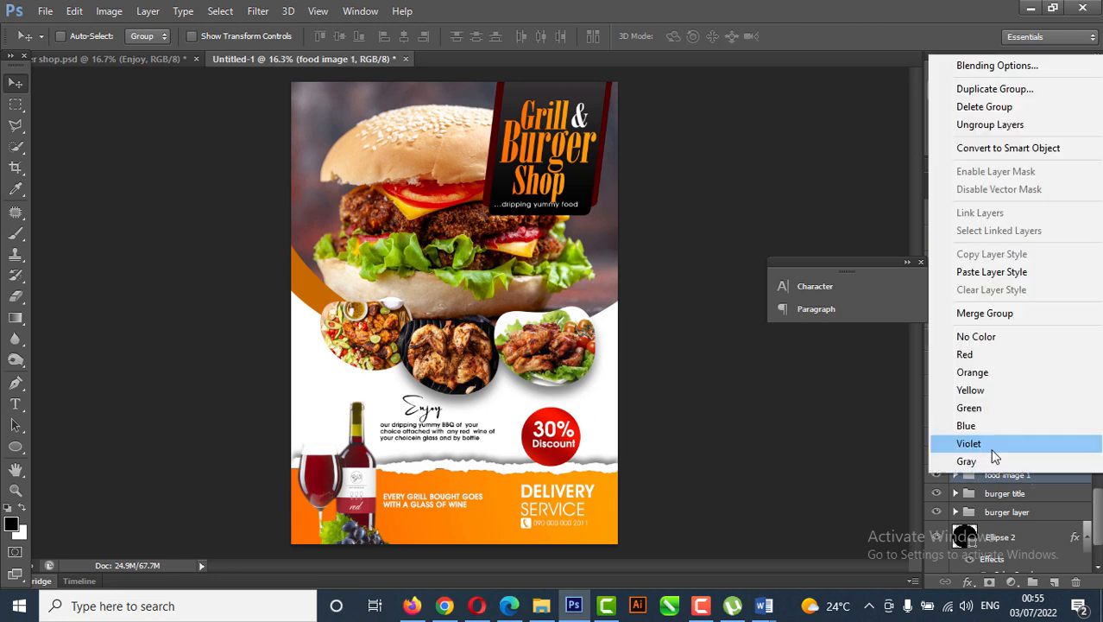
pyautogui.click(987, 273)
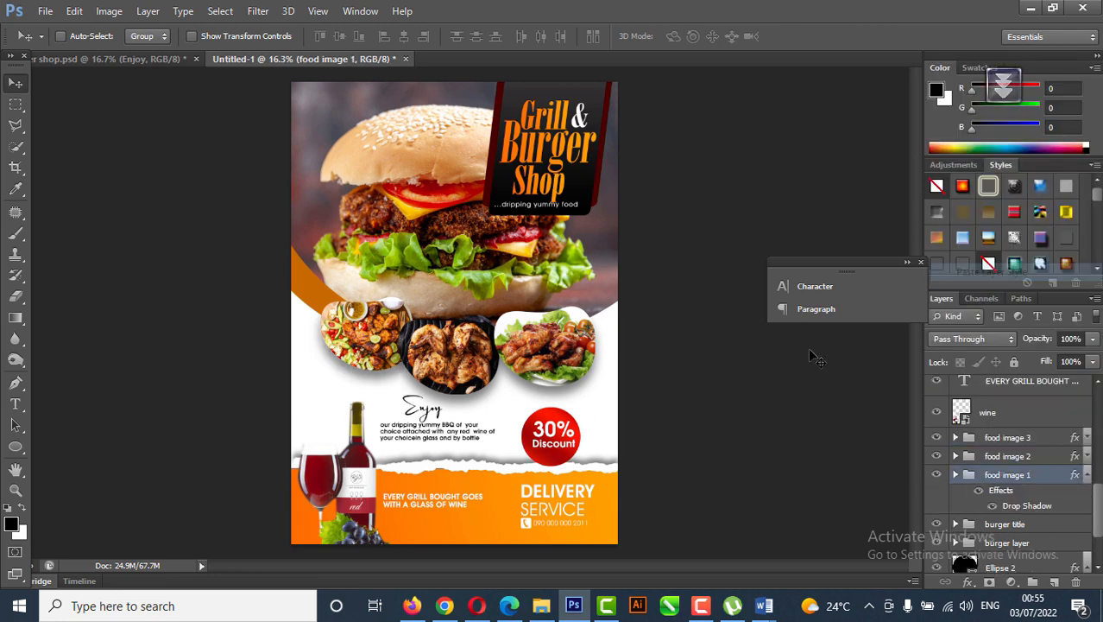